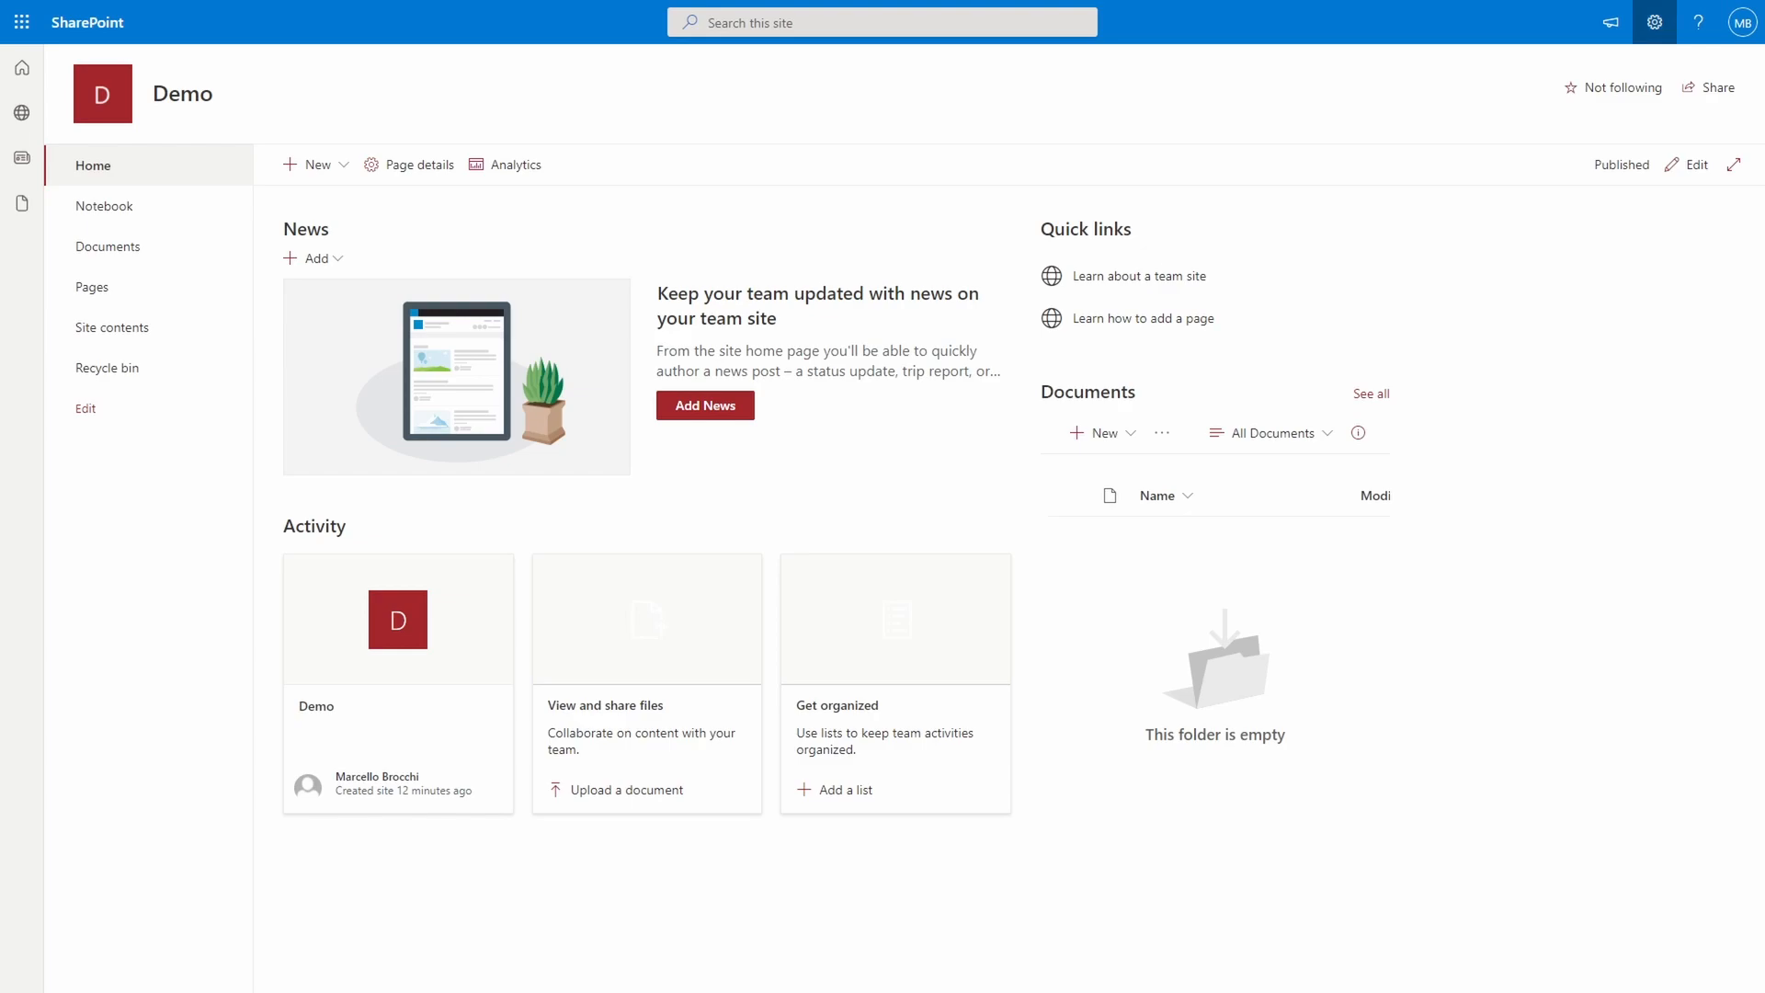
# Step: From the Demo site's contents, create a blank list named Issues that is shown in the site navigation
pyautogui.click(1654, 27)
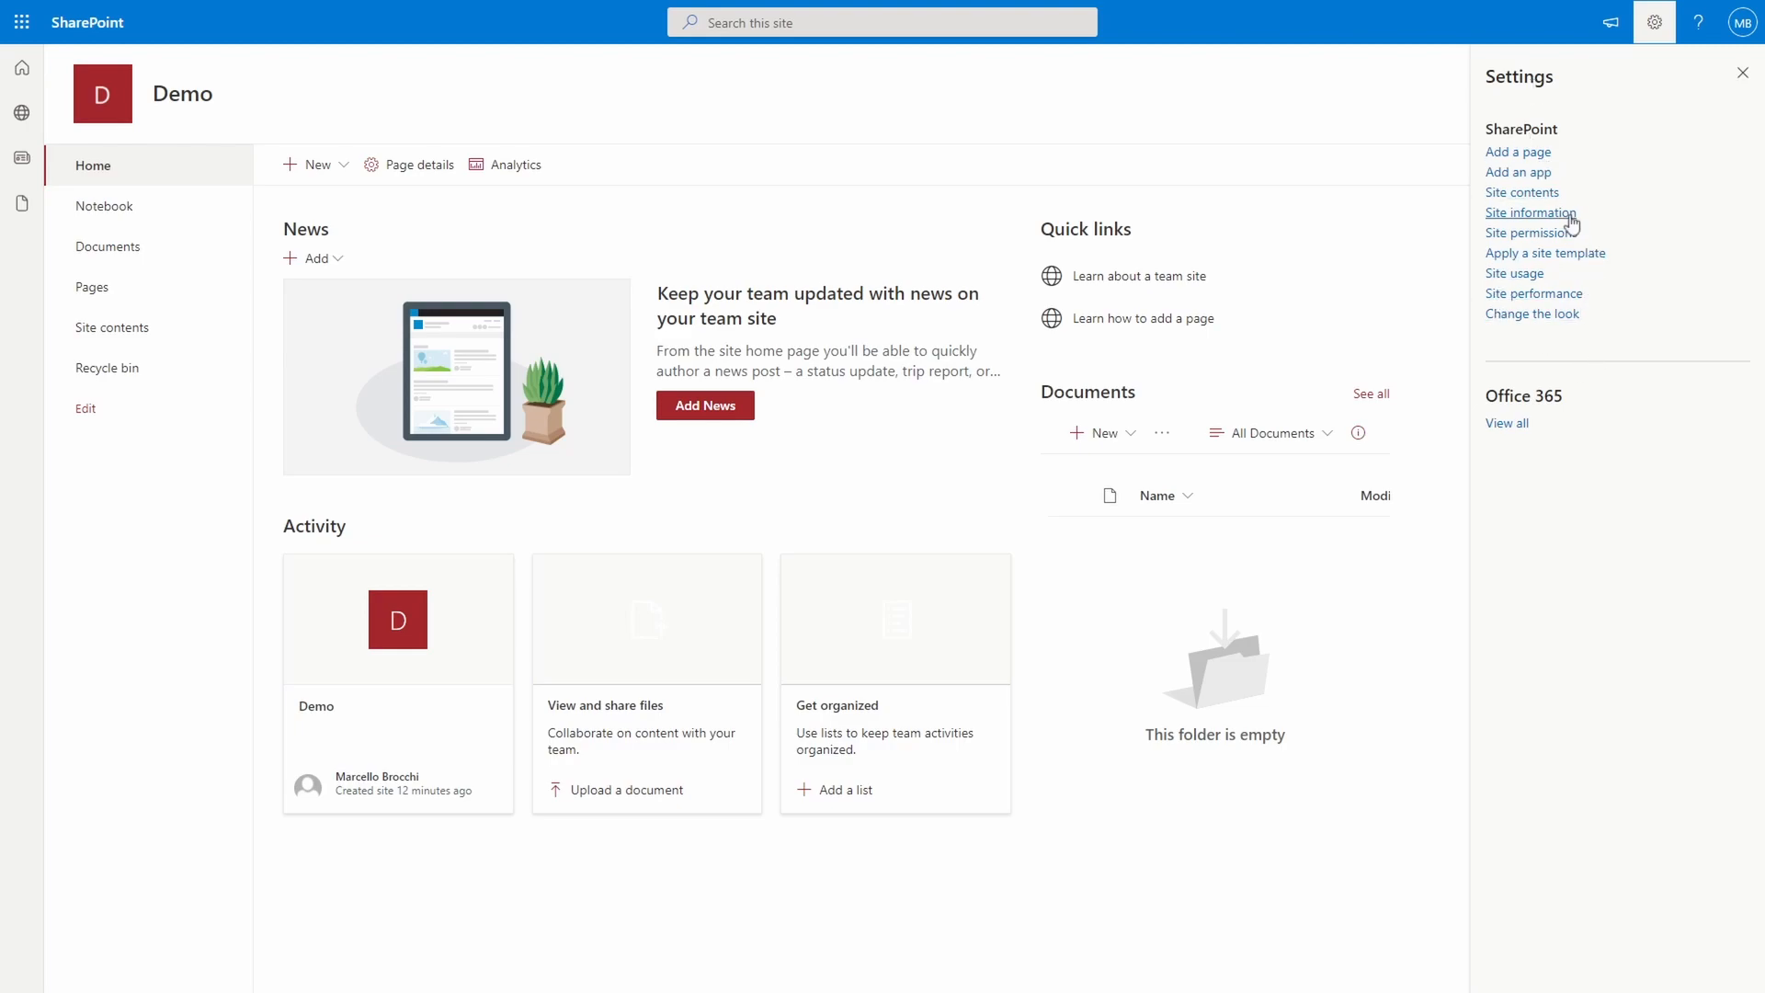
pyautogui.click(1526, 194)
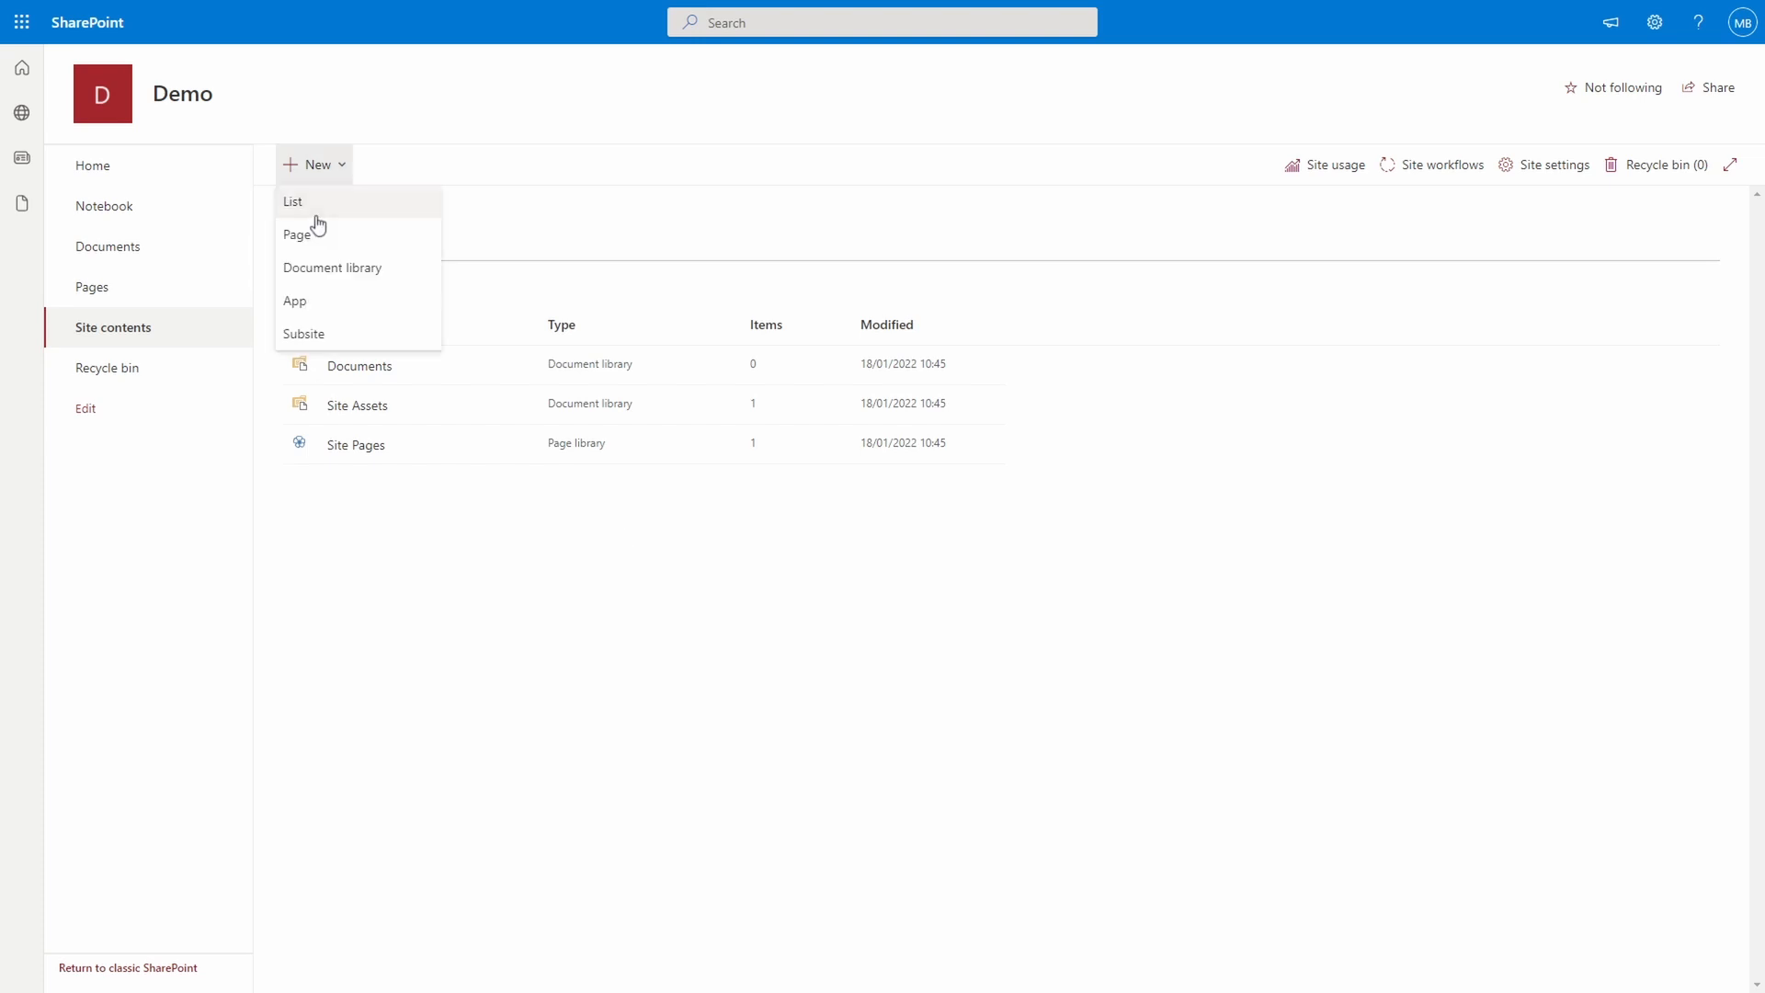
pyautogui.click(312, 164)
pyautogui.click(316, 213)
pyautogui.click(527, 331)
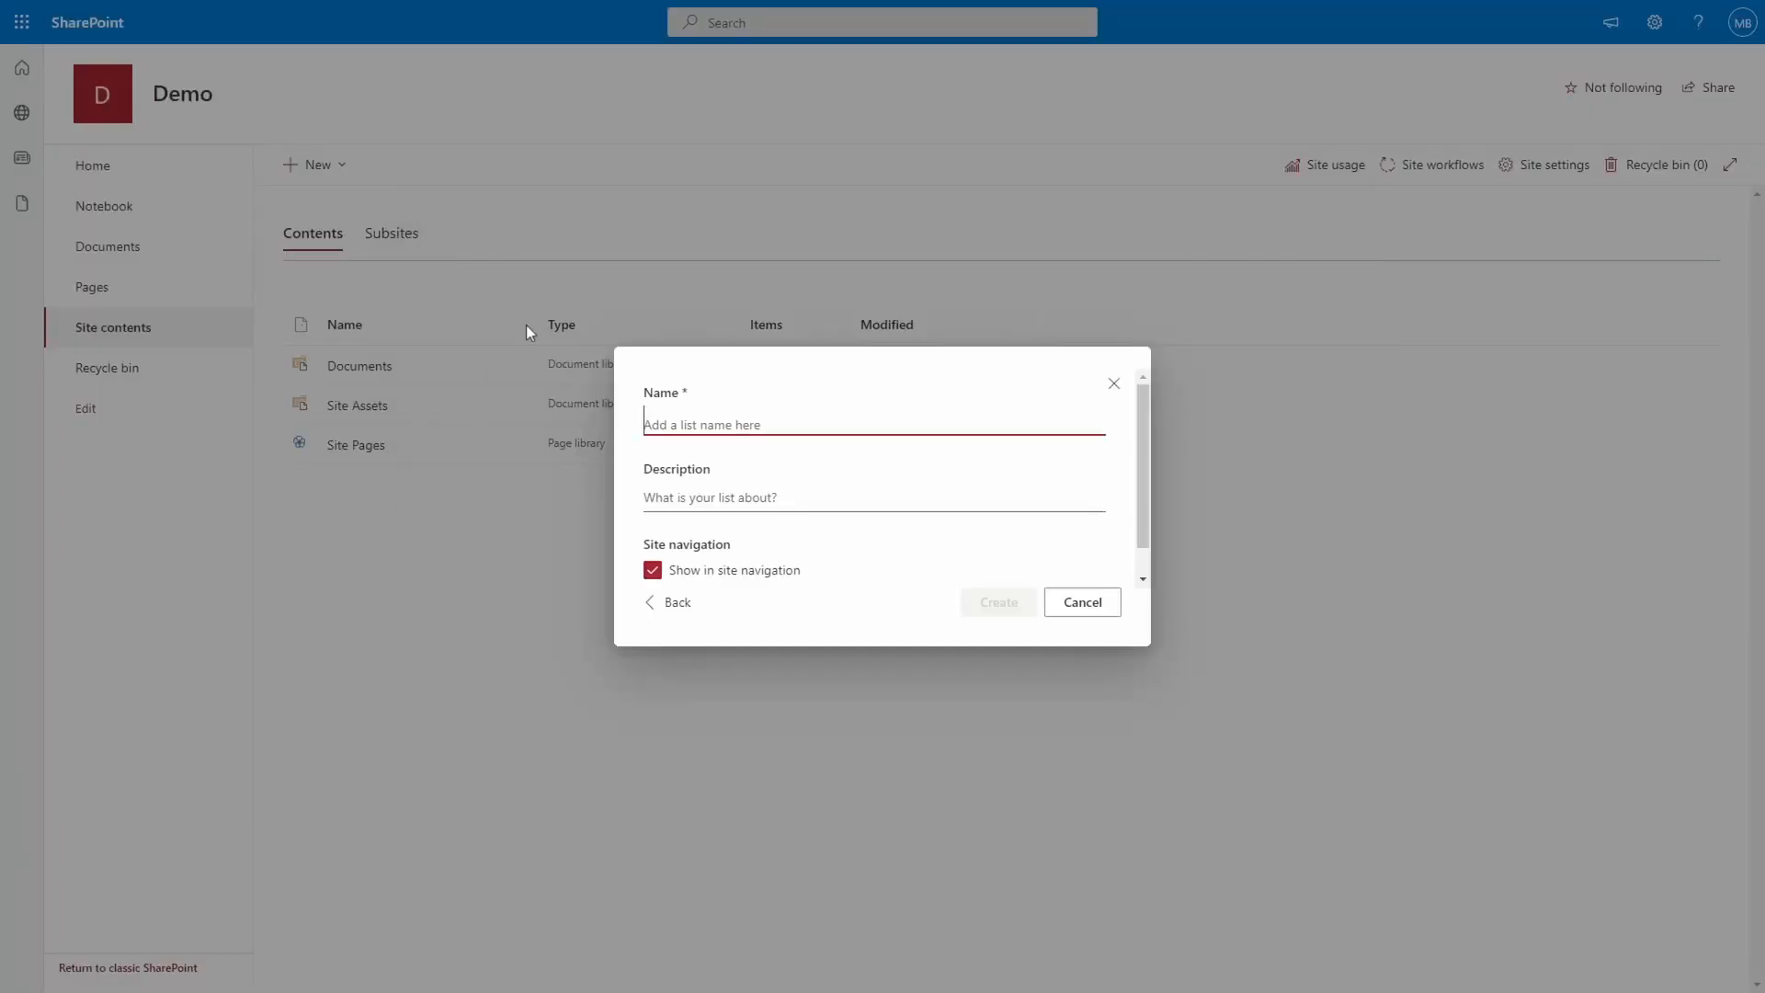
pyautogui.write('Issues')
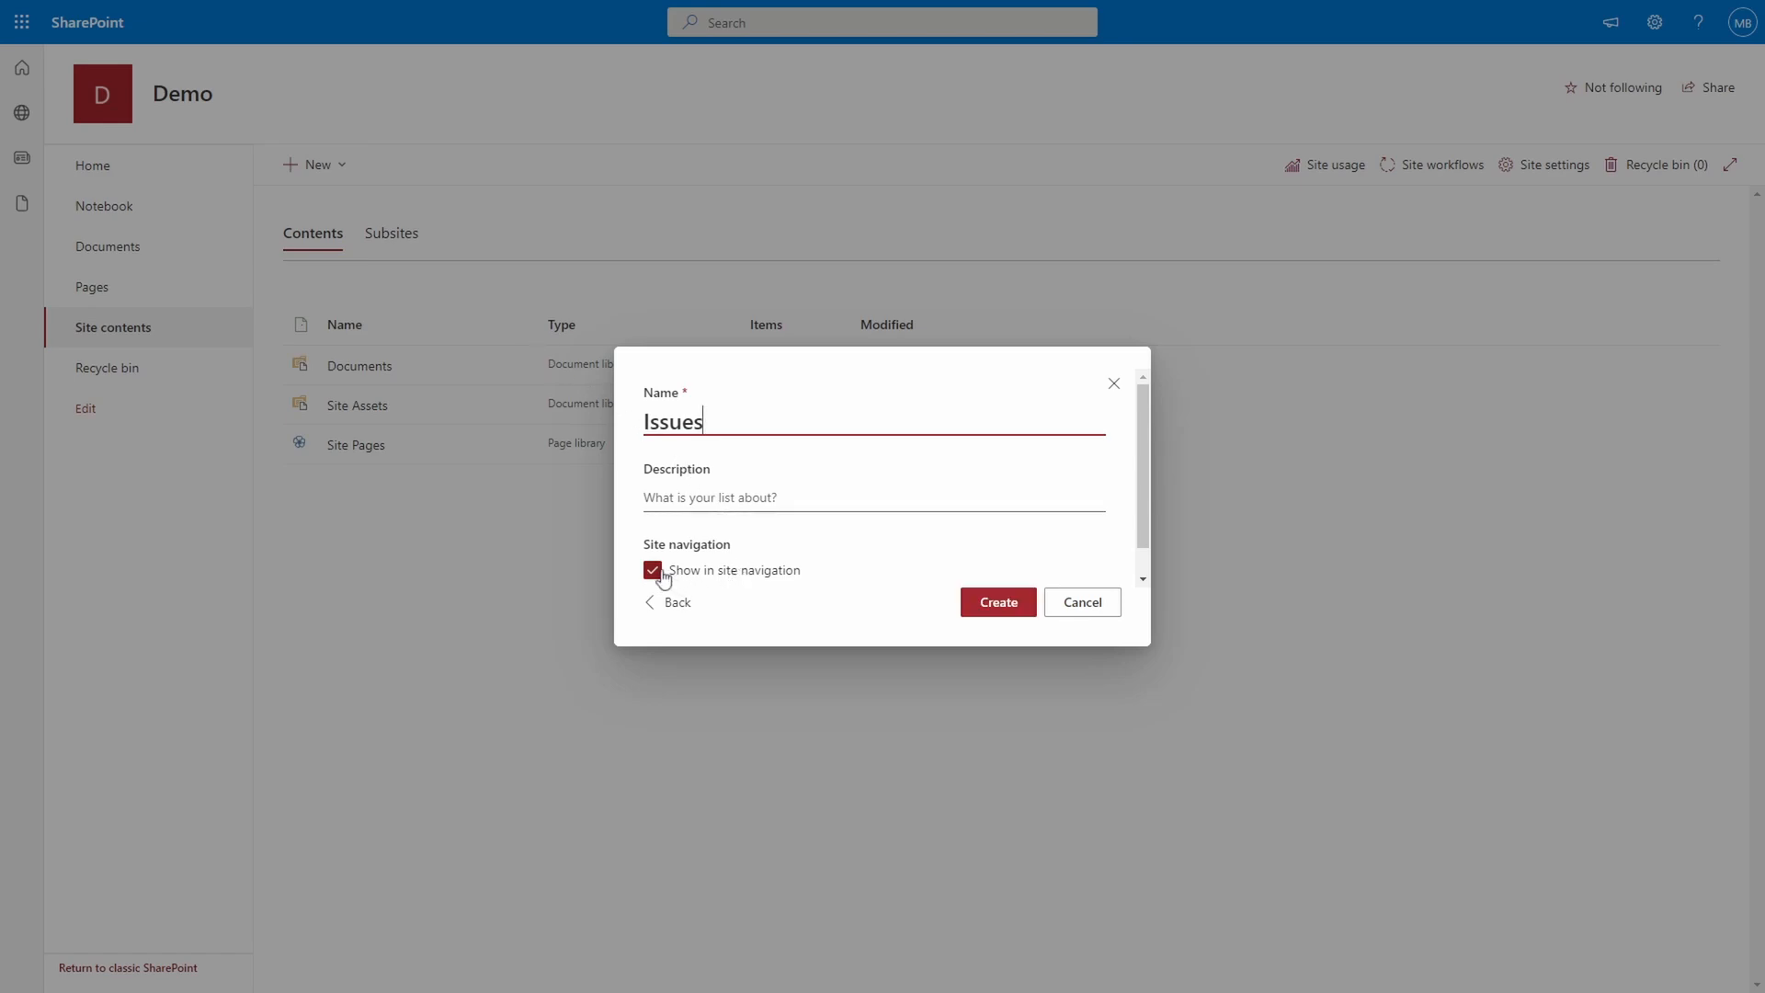
pyautogui.click(1023, 597)
pyautogui.click(1012, 604)
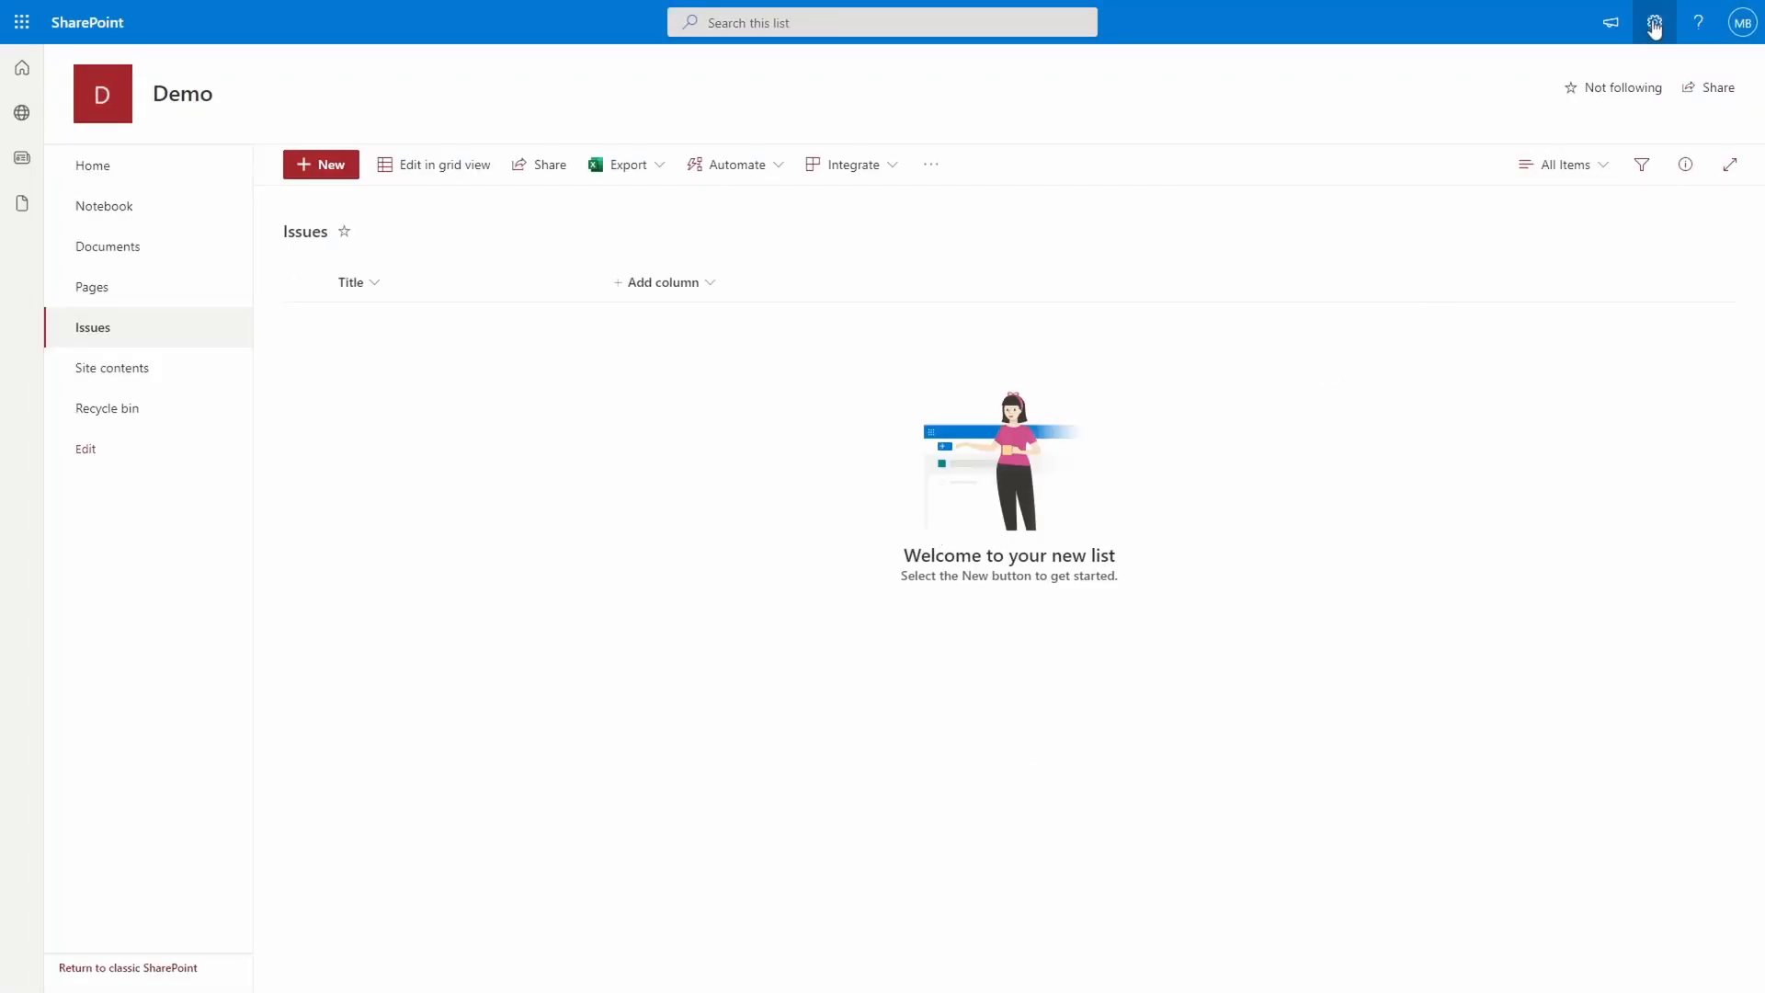
# Step: Add a Description column of type Multiple lines of text to the Issues list and widen it in the list view
pyautogui.click(1654, 26)
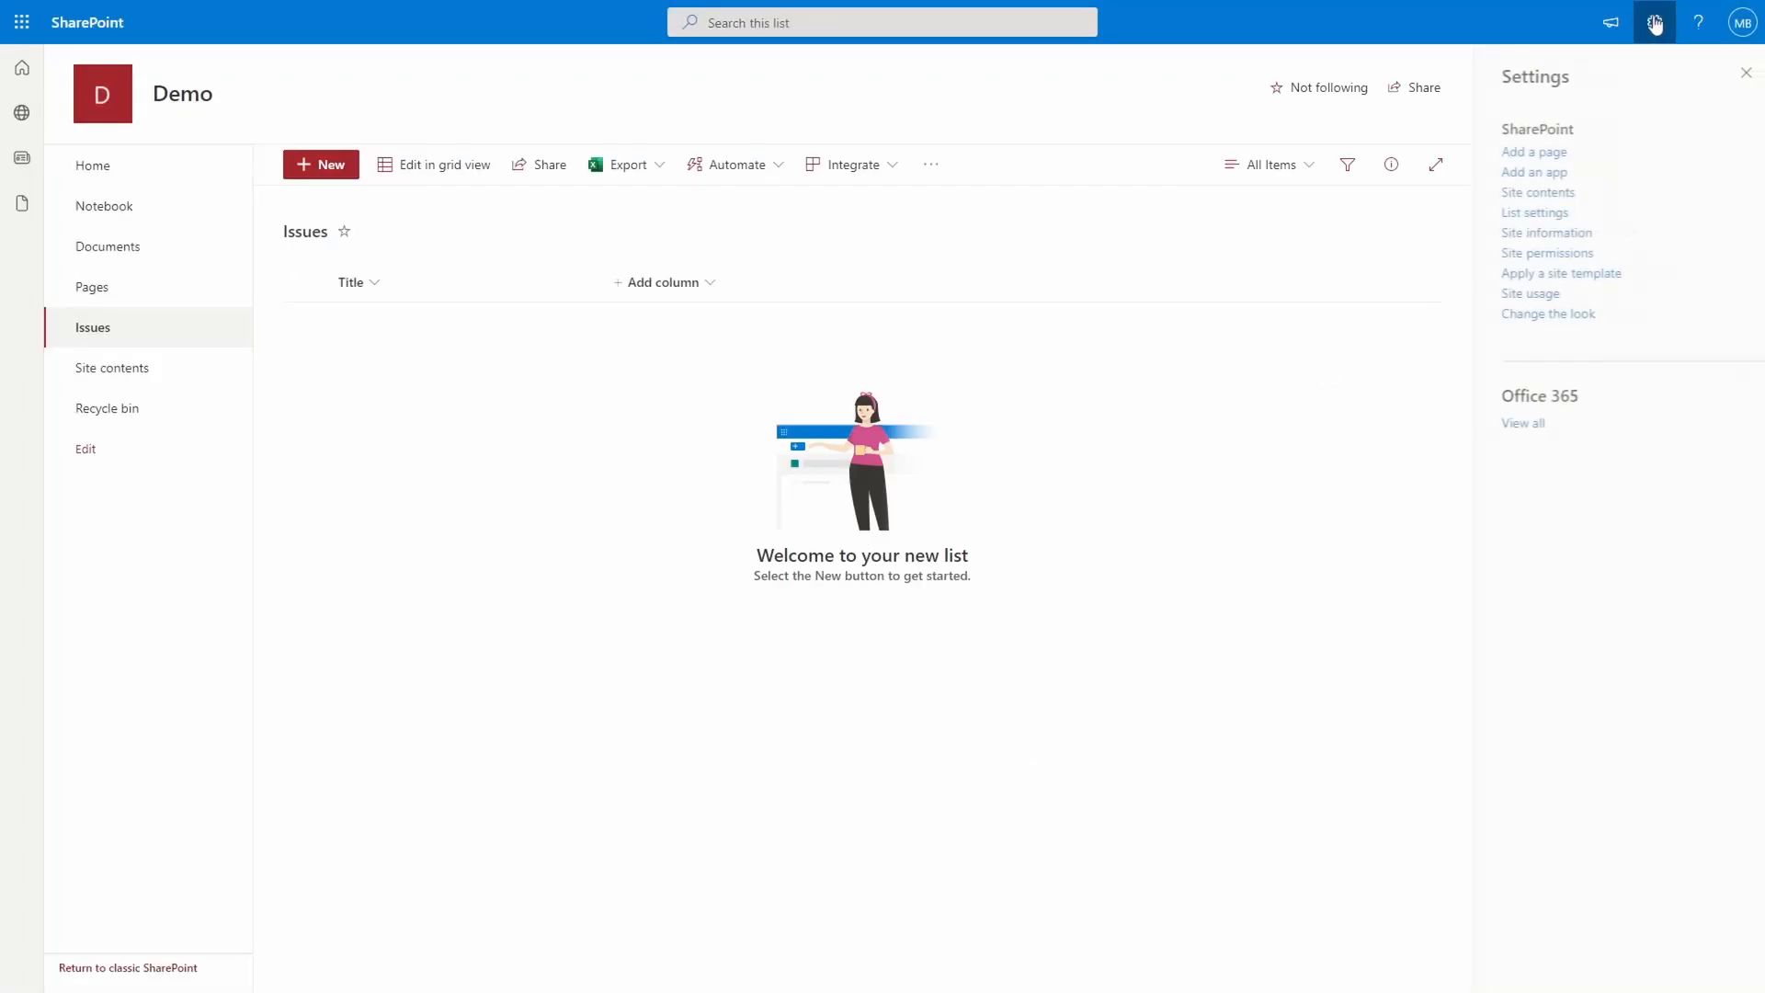
pyautogui.click(1509, 213)
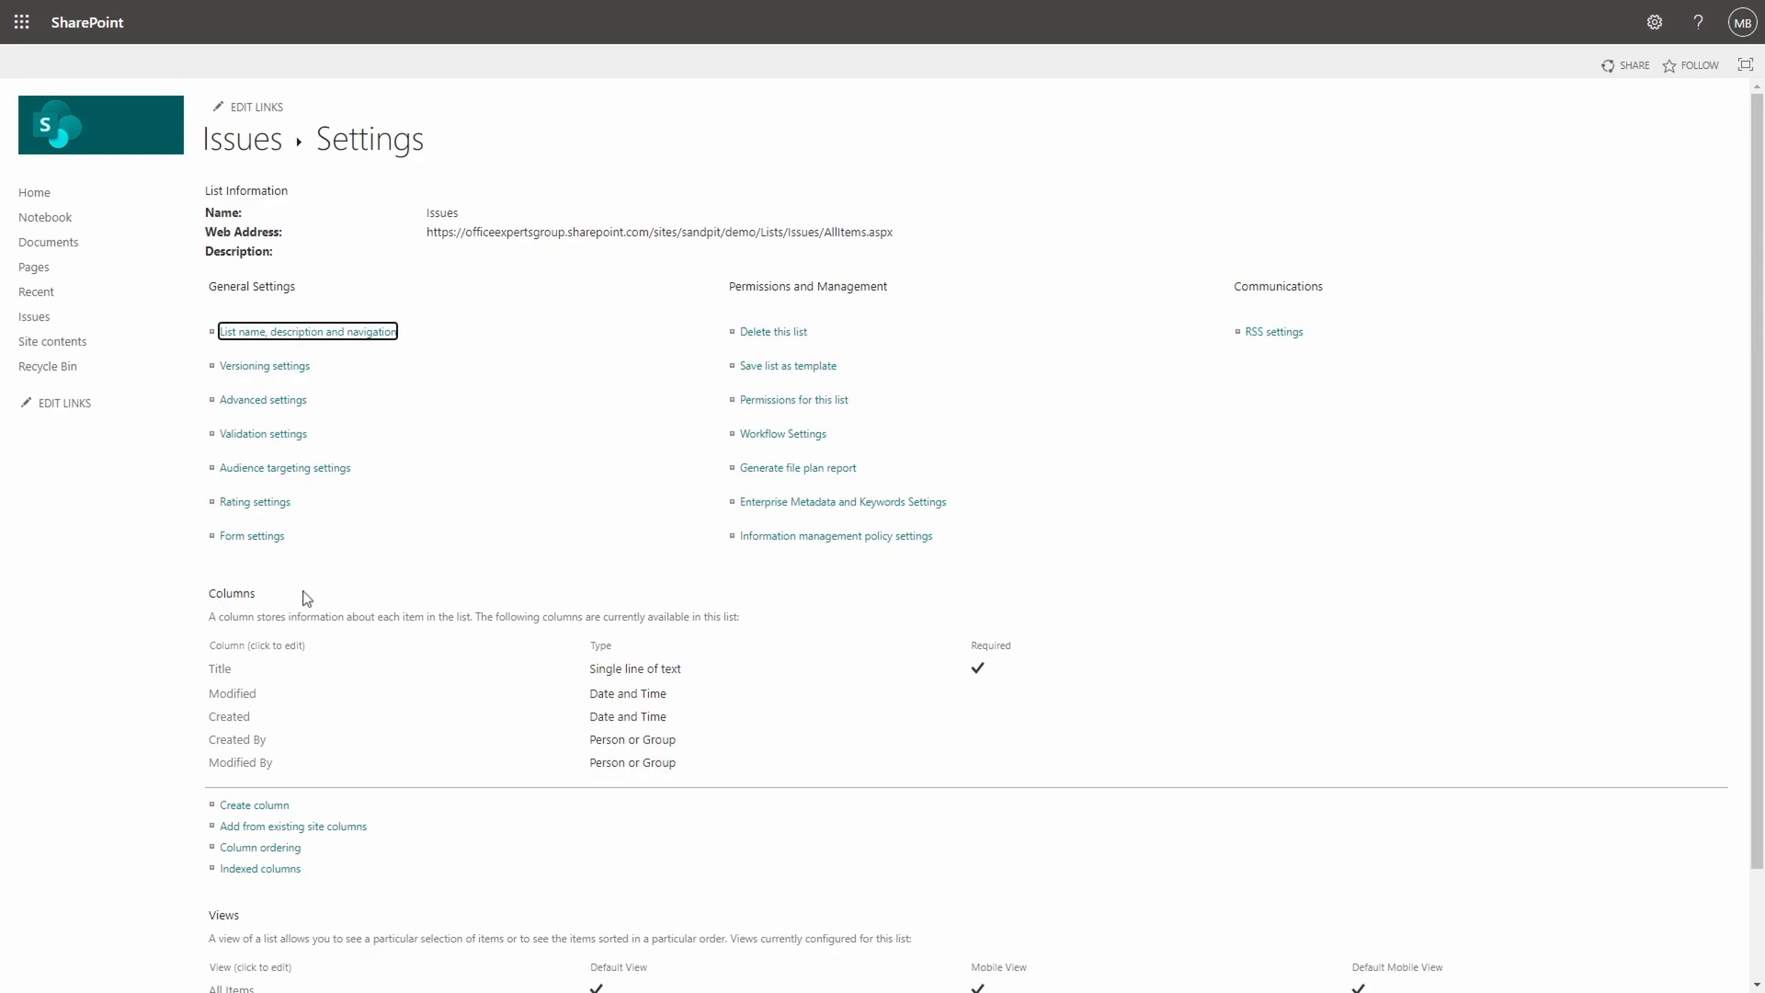
pyautogui.click(255, 806)
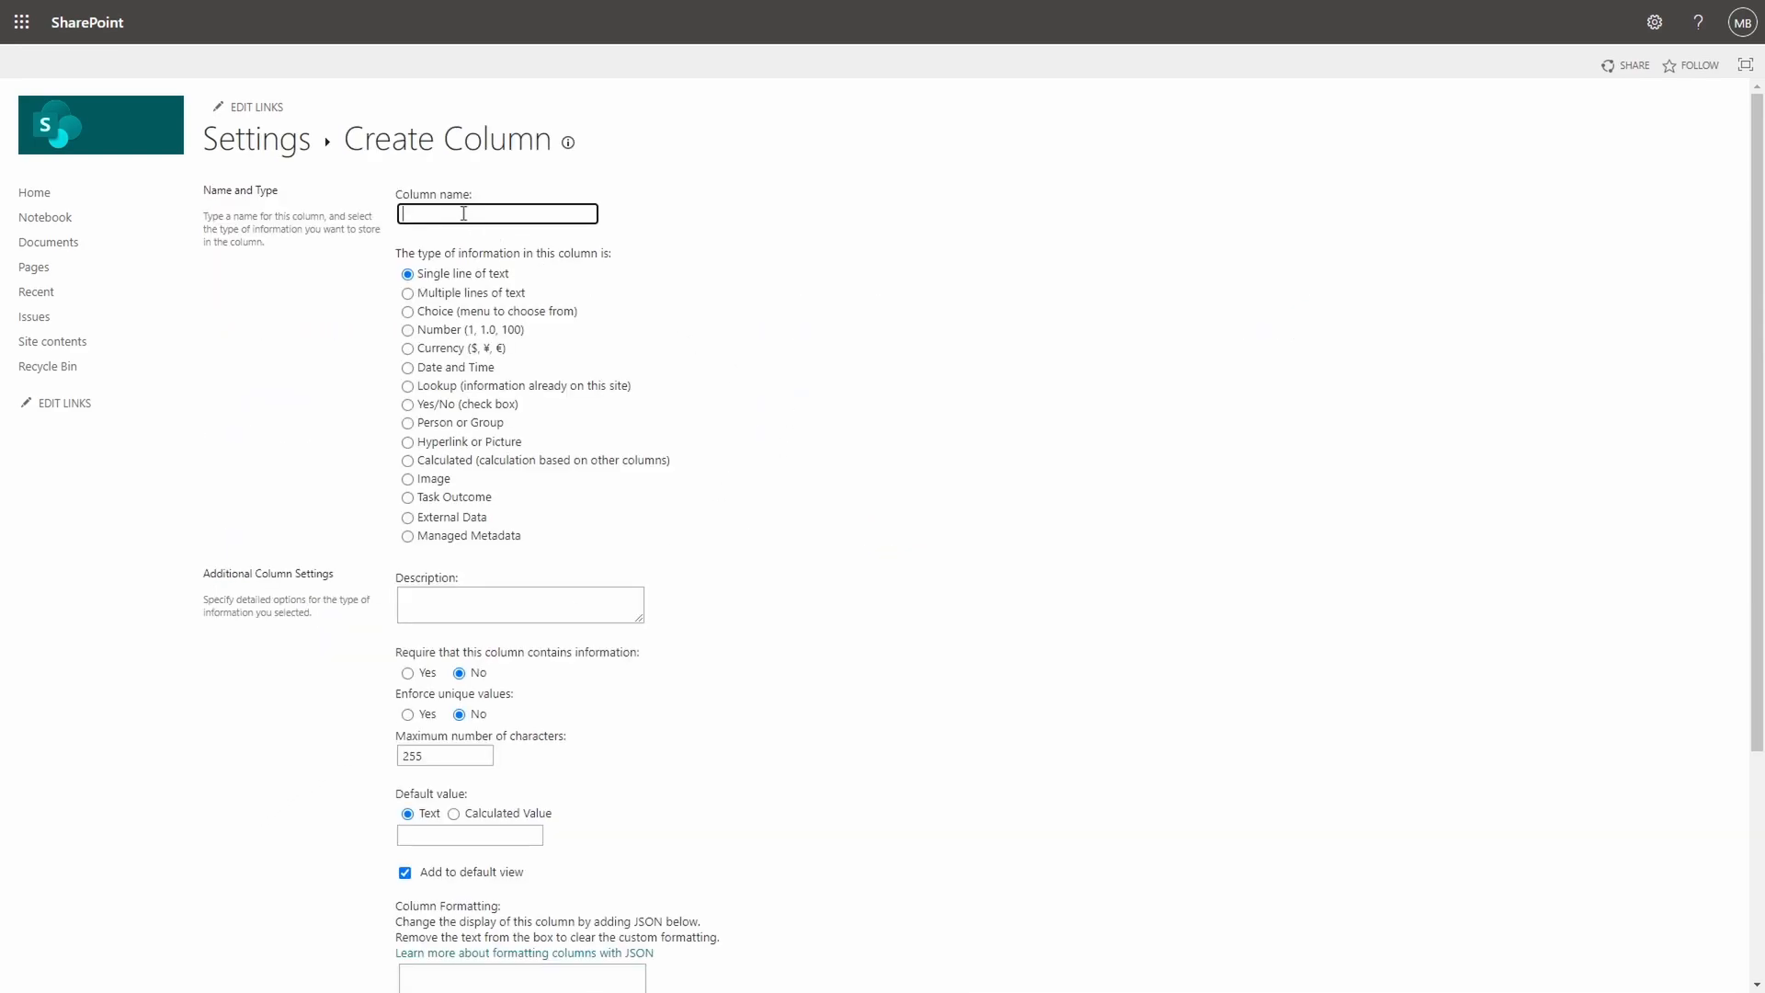
pyautogui.write('Description')
pyautogui.click(409, 295)
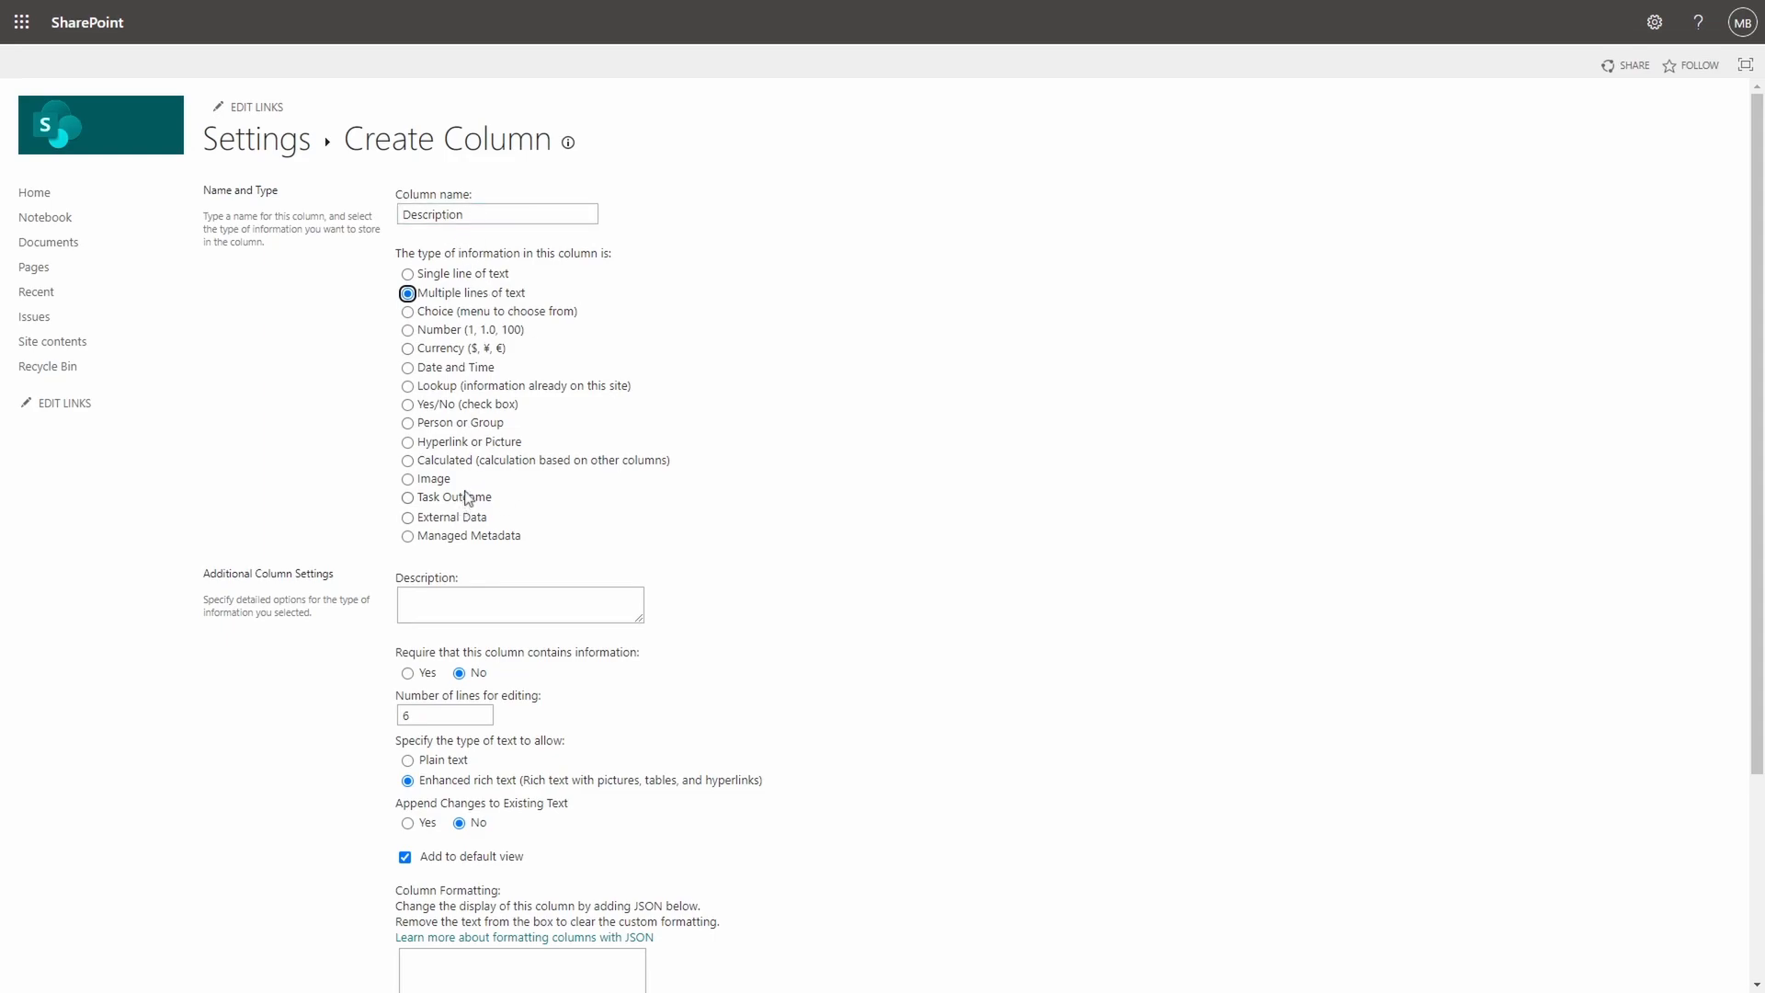
pyautogui.scroll(-3, 482, 455)
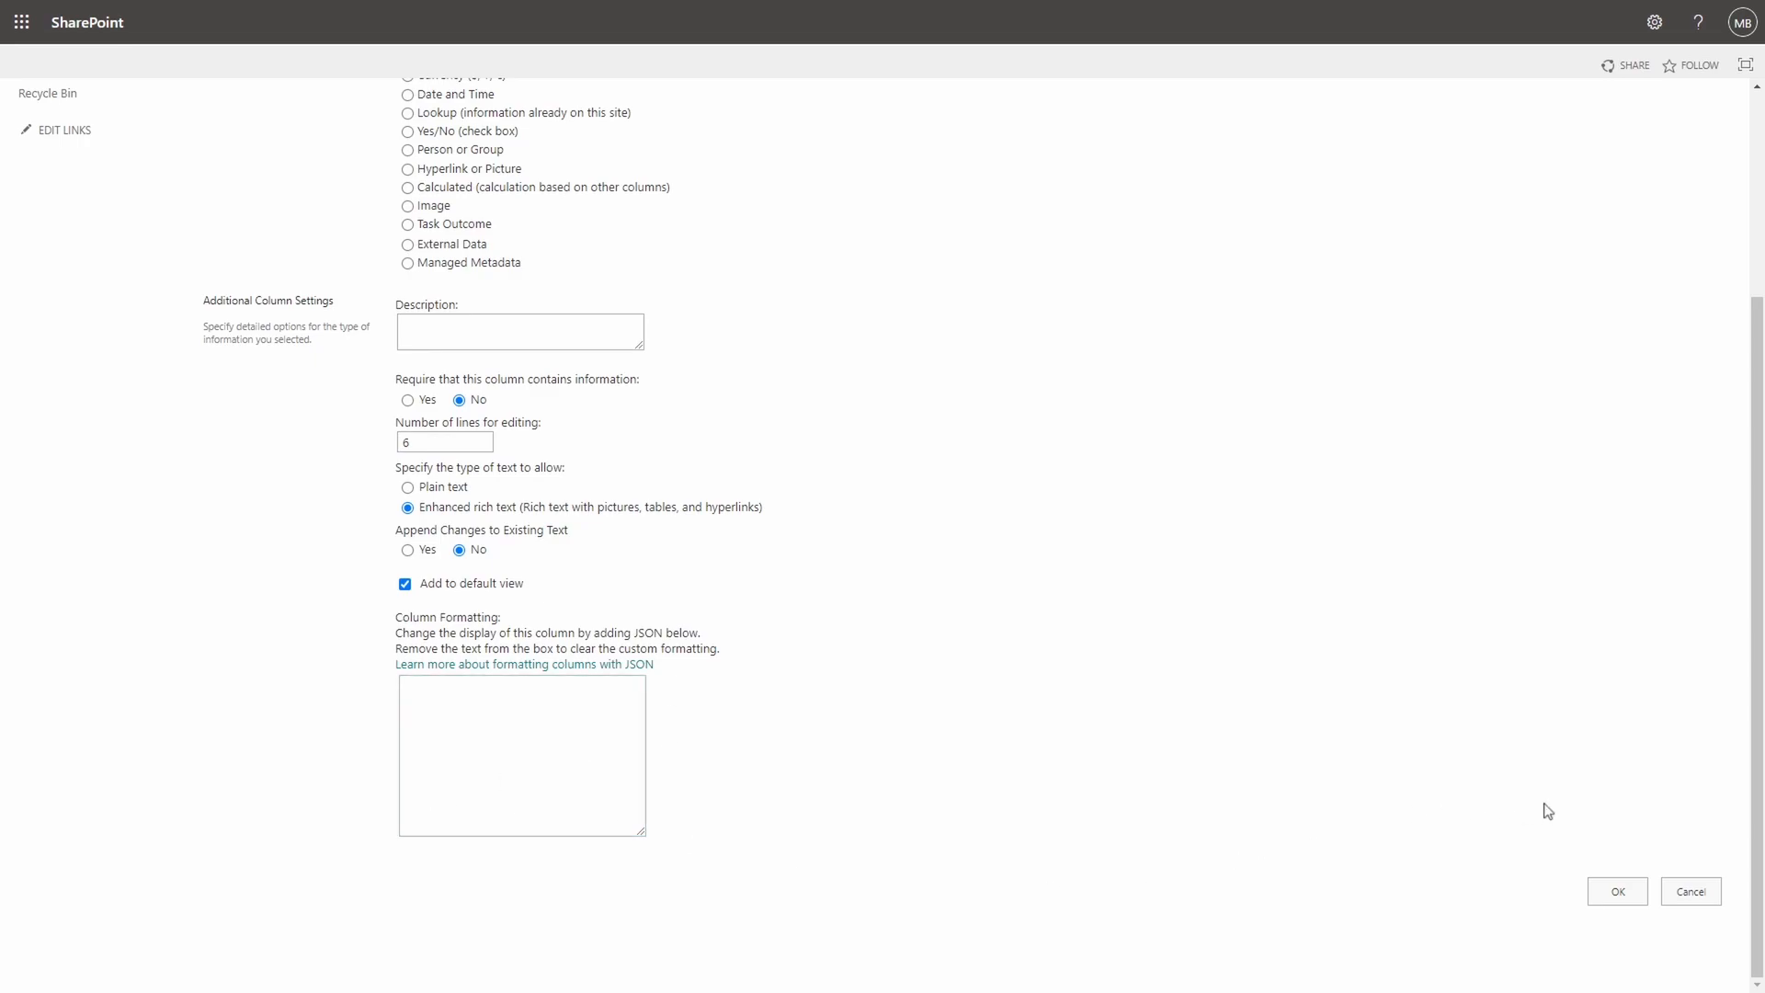
pyautogui.click(1643, 898)
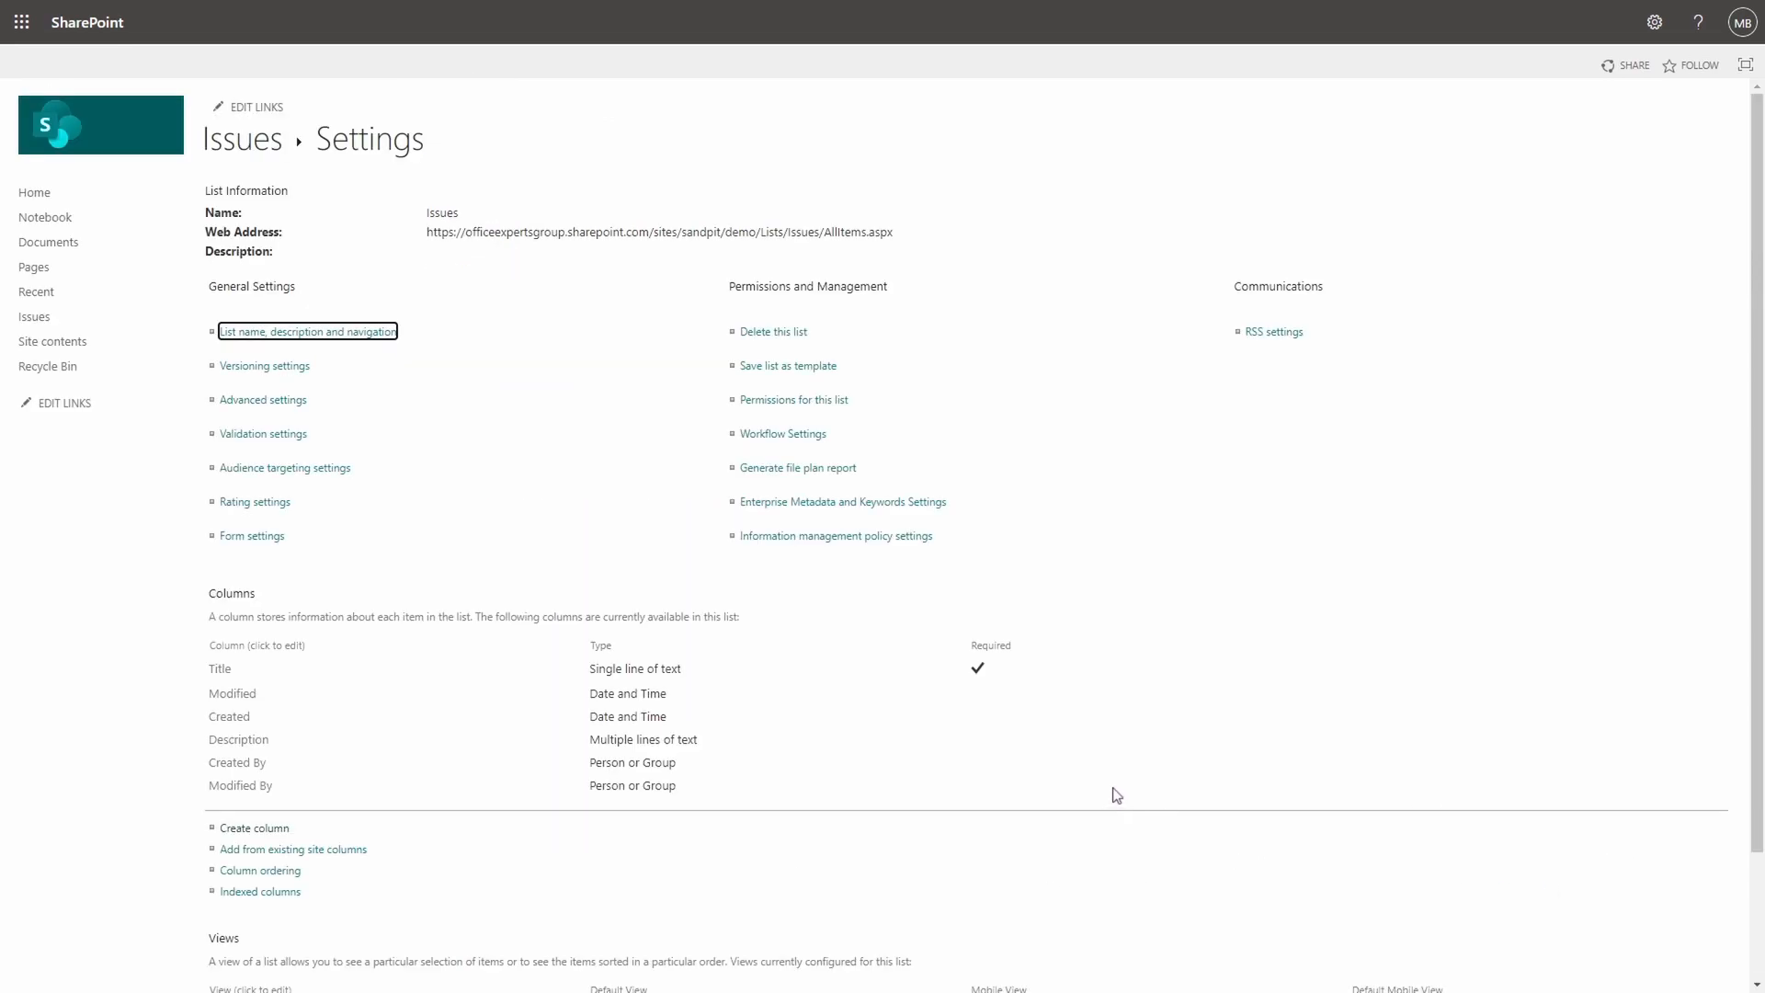
pyautogui.click(238, 141)
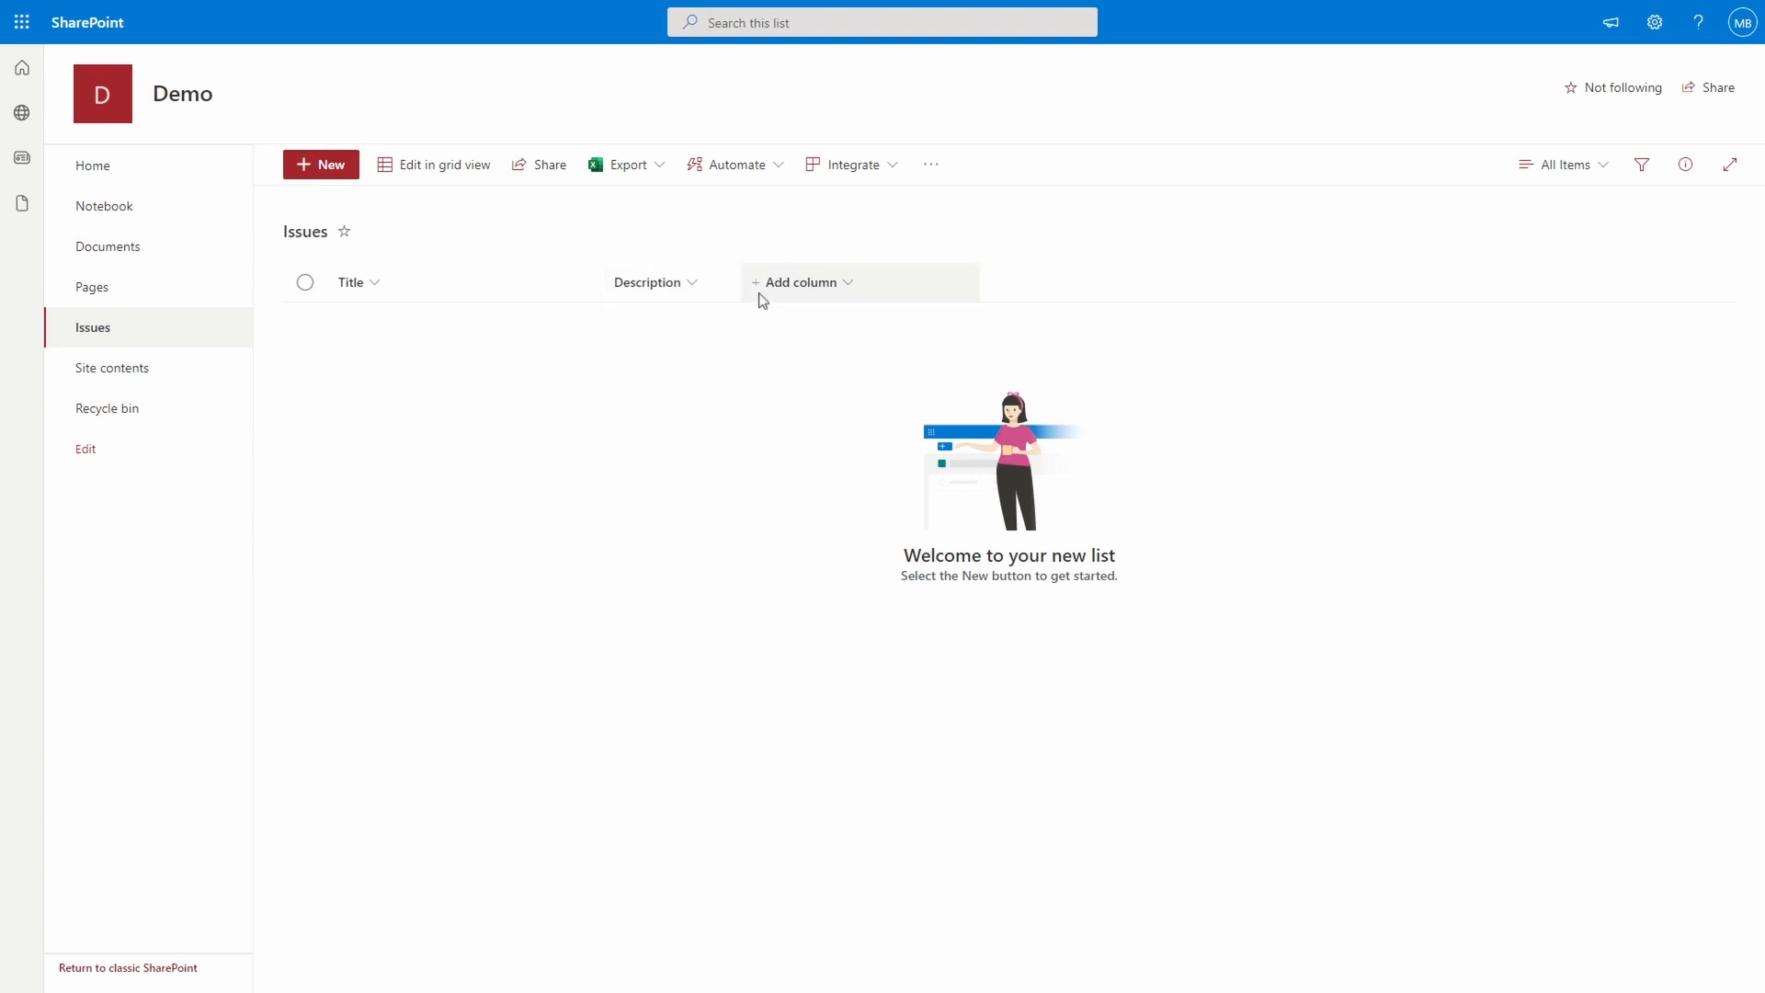
pyautogui.moveTo(741, 276); pyautogui.dragTo(887, 275)
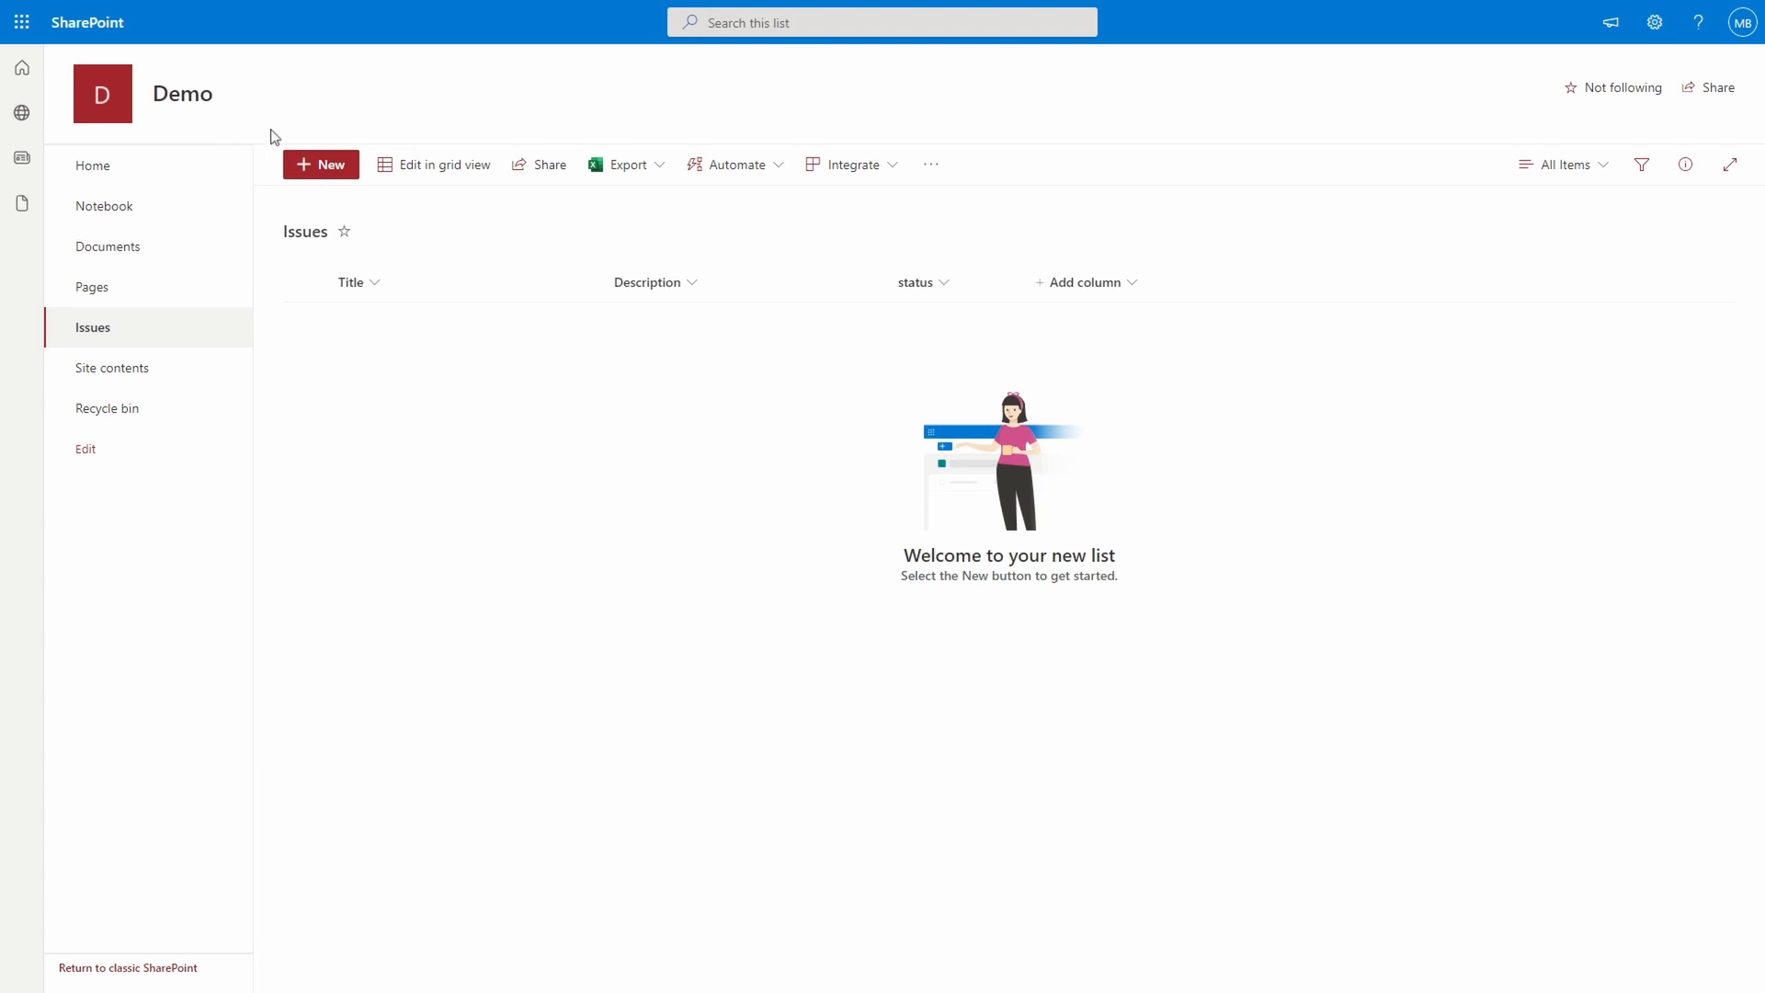
# Step: From the Demo site's home page, create a blank list named Actions that is shown in the site navigation
pyautogui.click(112, 166)
pyautogui.click(318, 171)
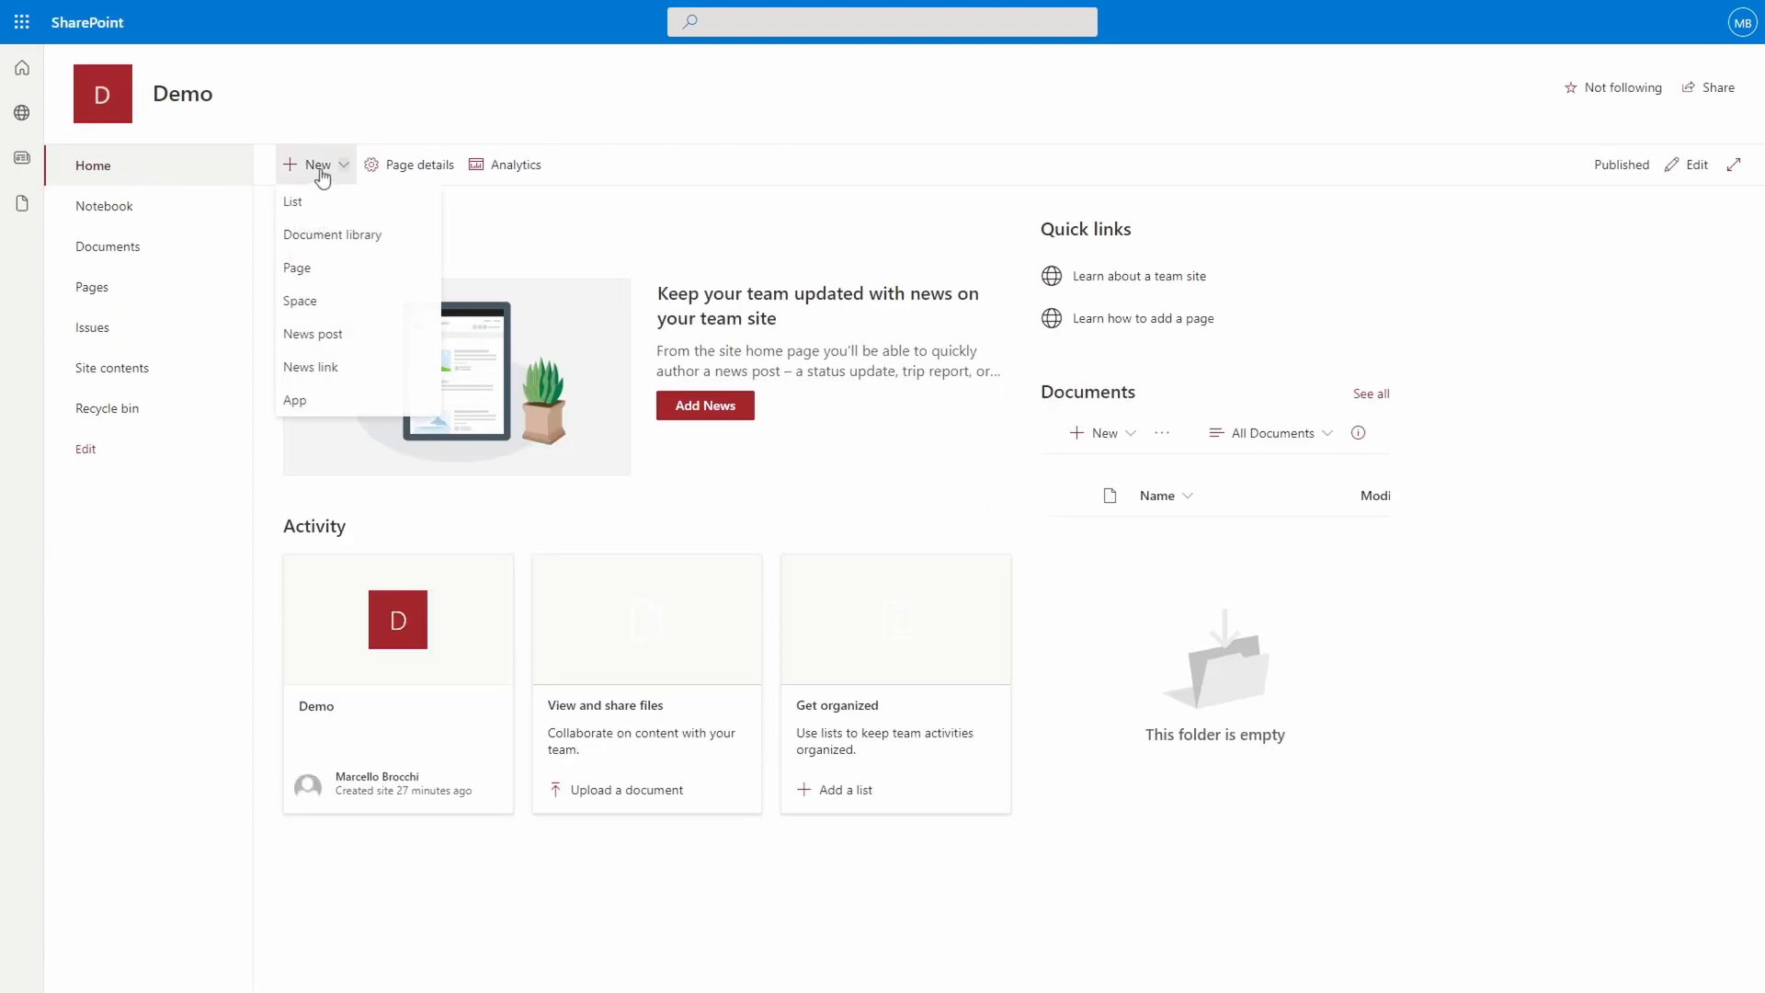
pyautogui.click(301, 208)
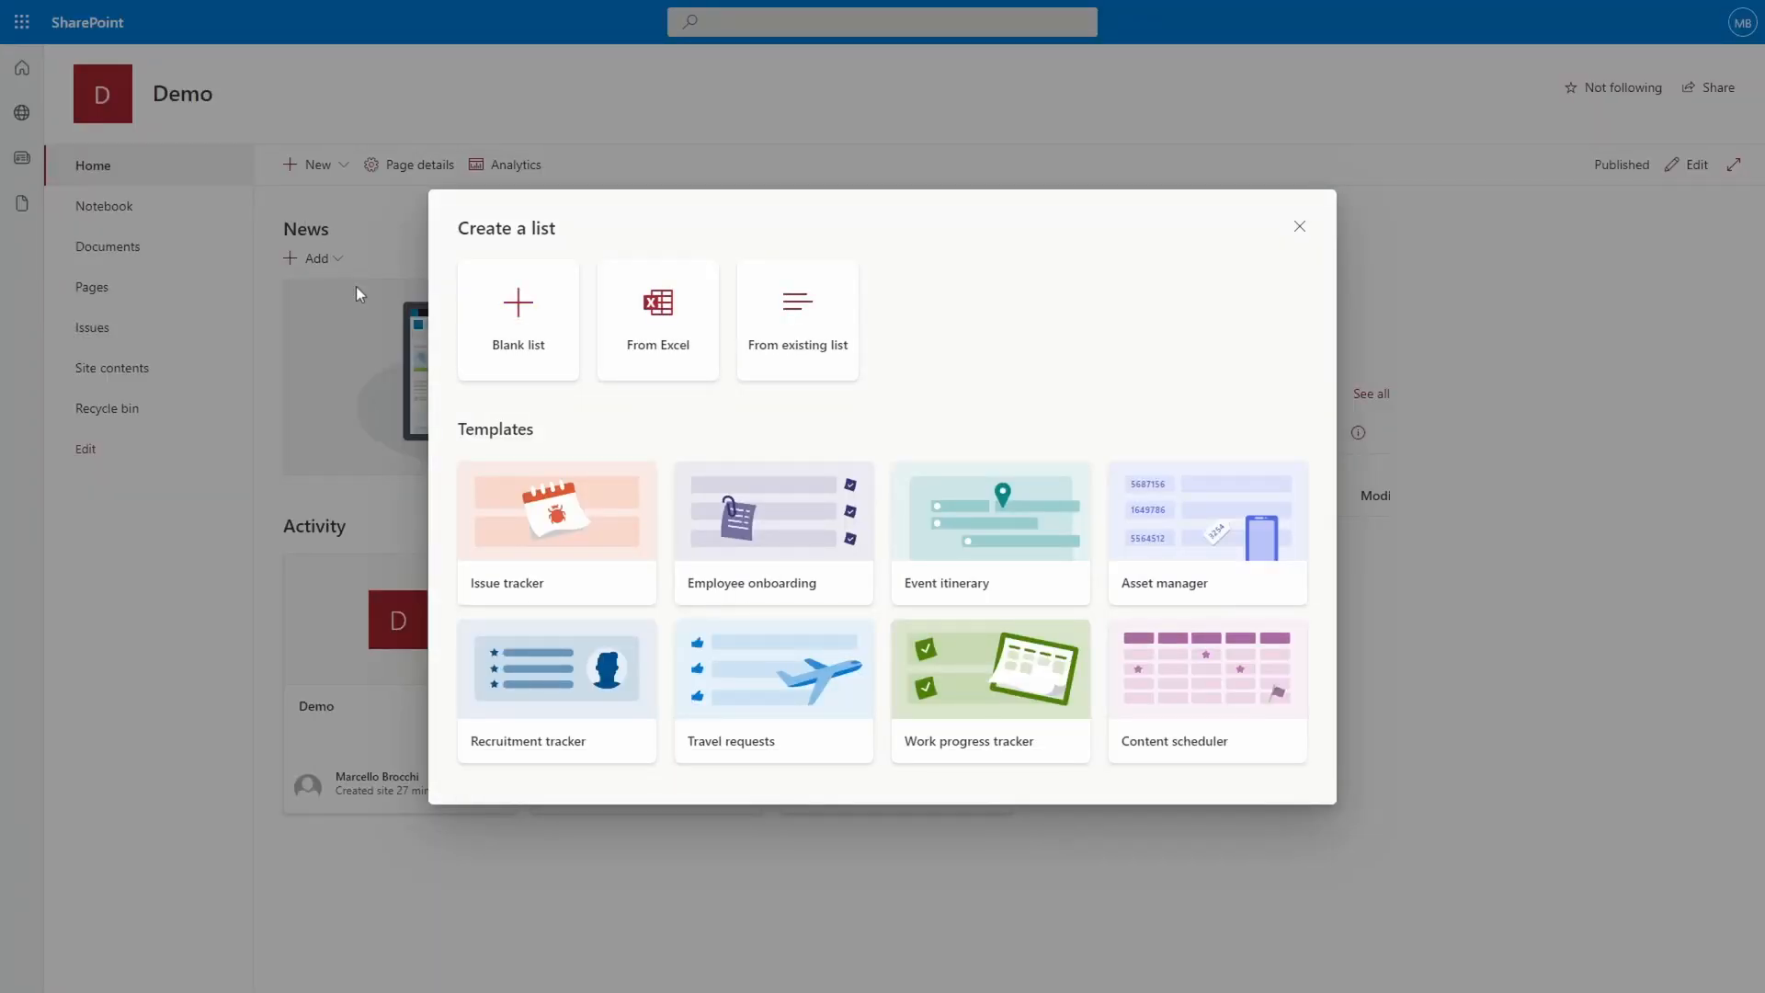
pyautogui.click(539, 312)
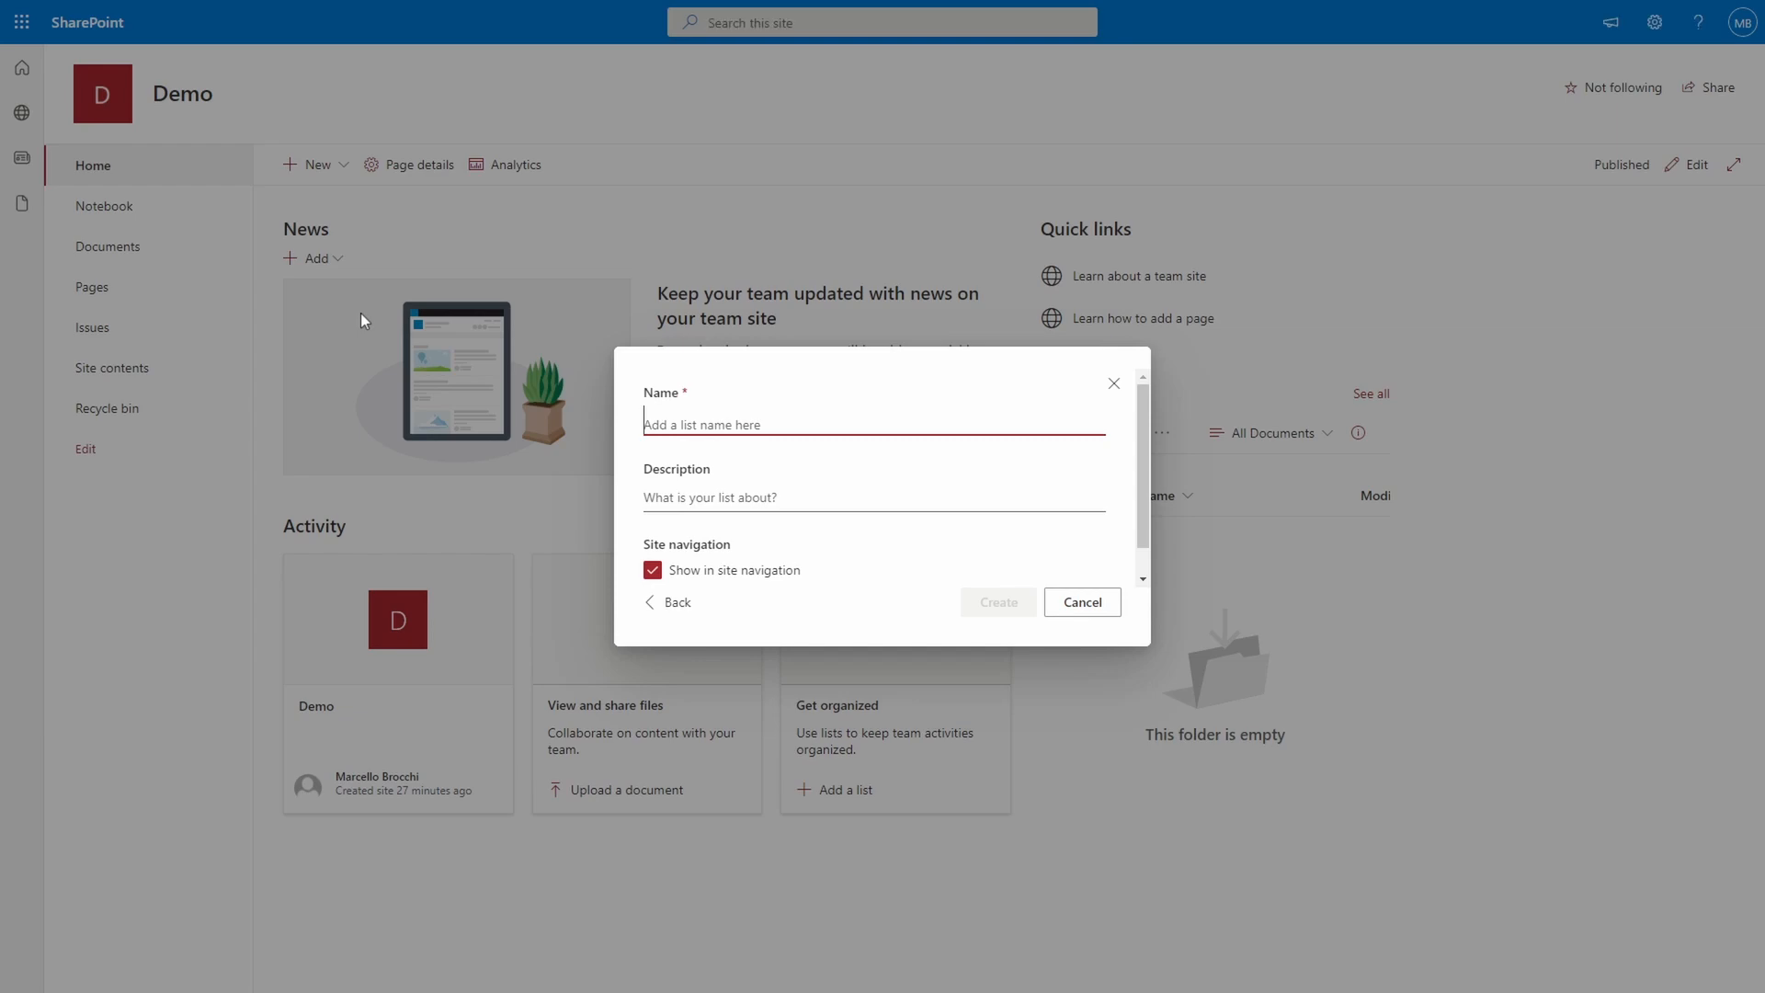
pyautogui.write('Actions')
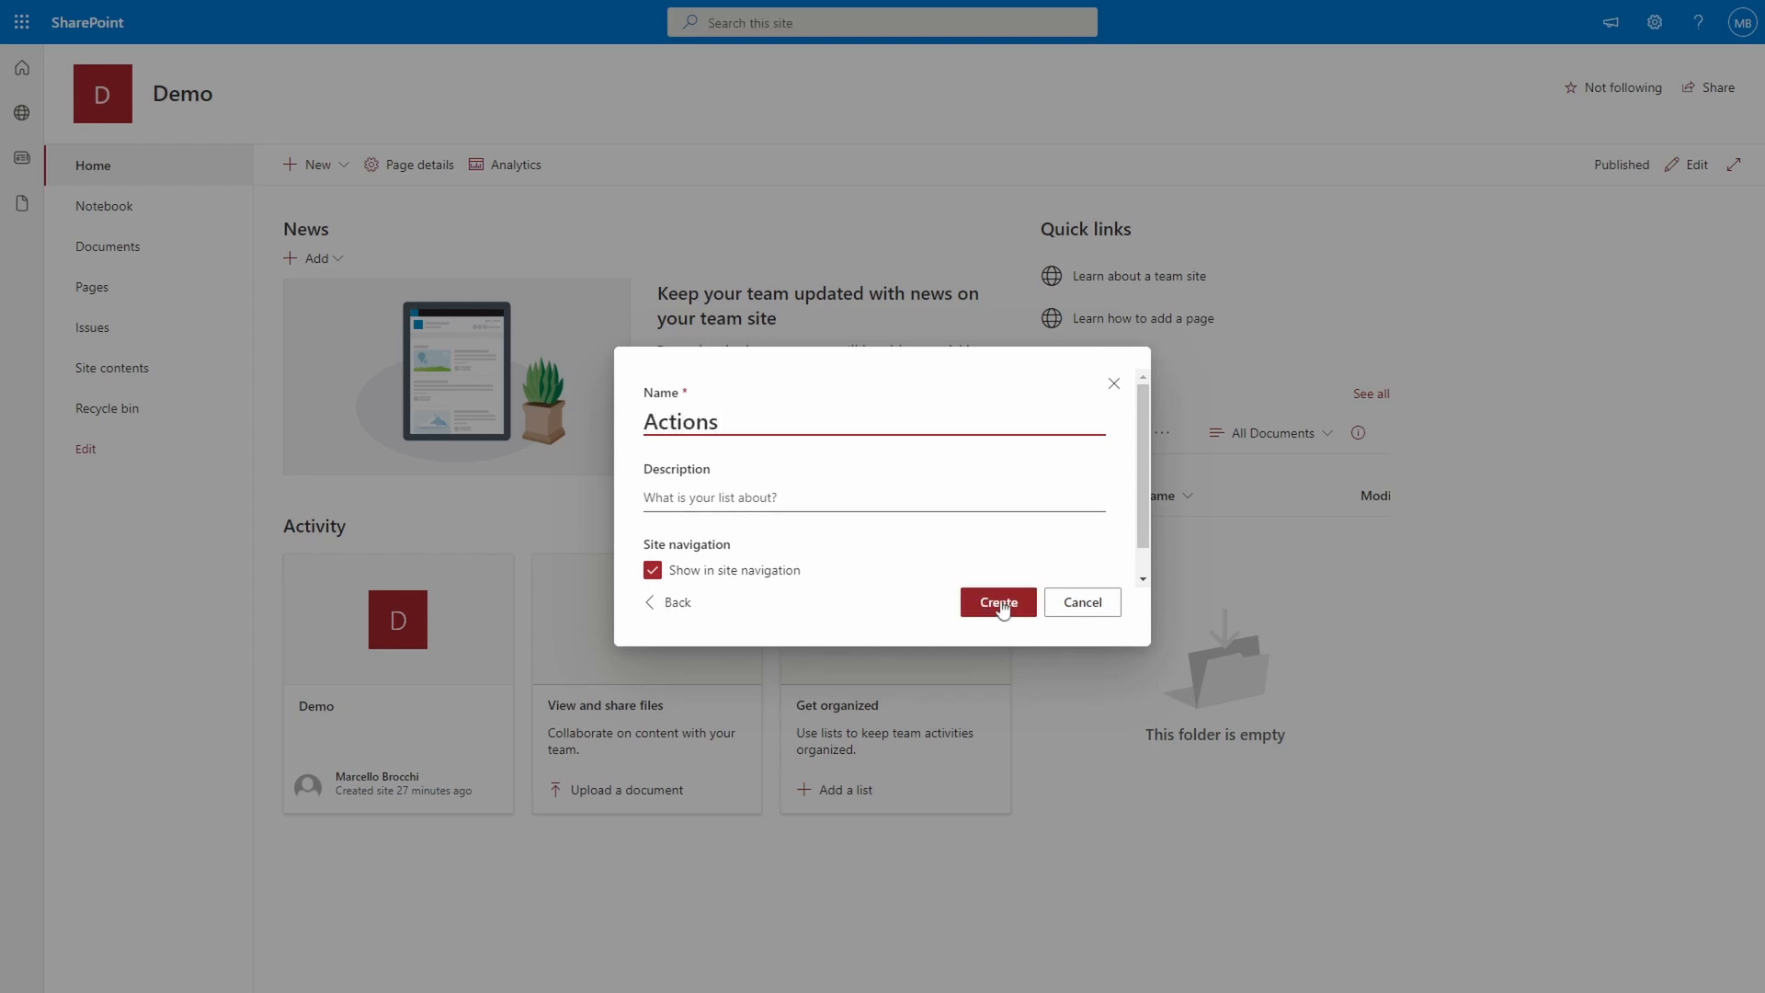
pyautogui.click(1000, 603)
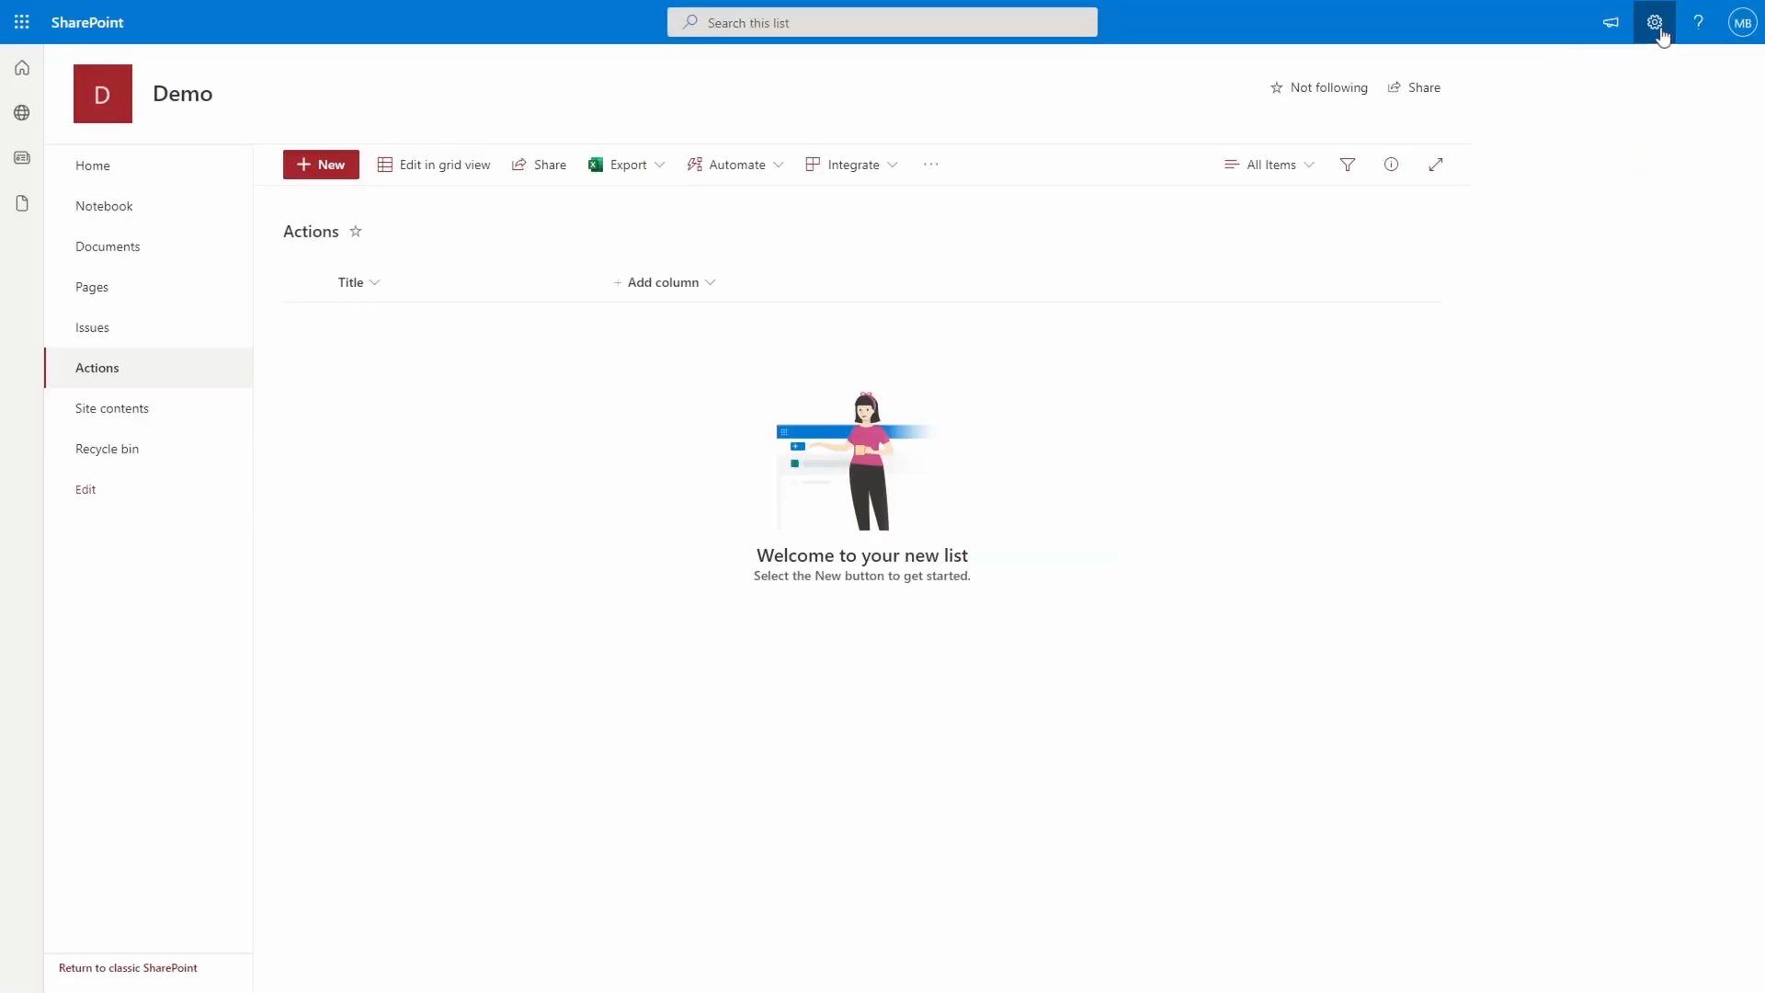
# Step: Open the Actions list's settings and start creating a new column
pyautogui.click(1654, 22)
pyautogui.click(1530, 215)
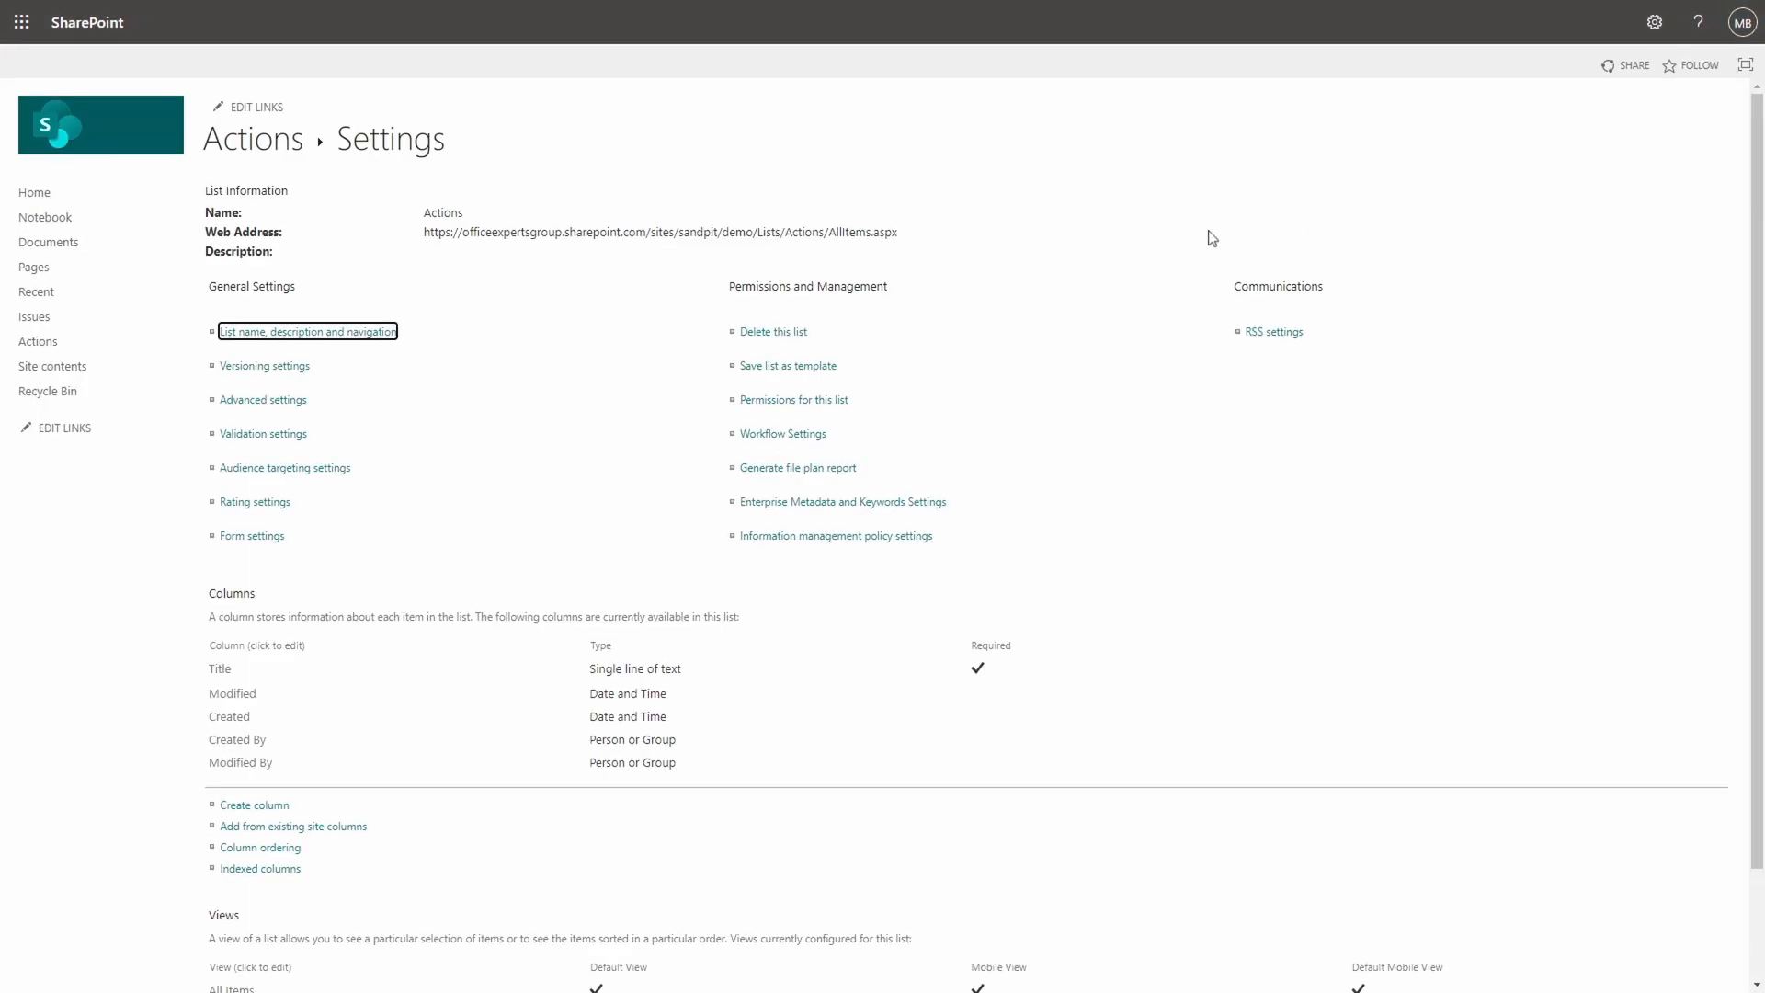
pyautogui.click(236, 812)
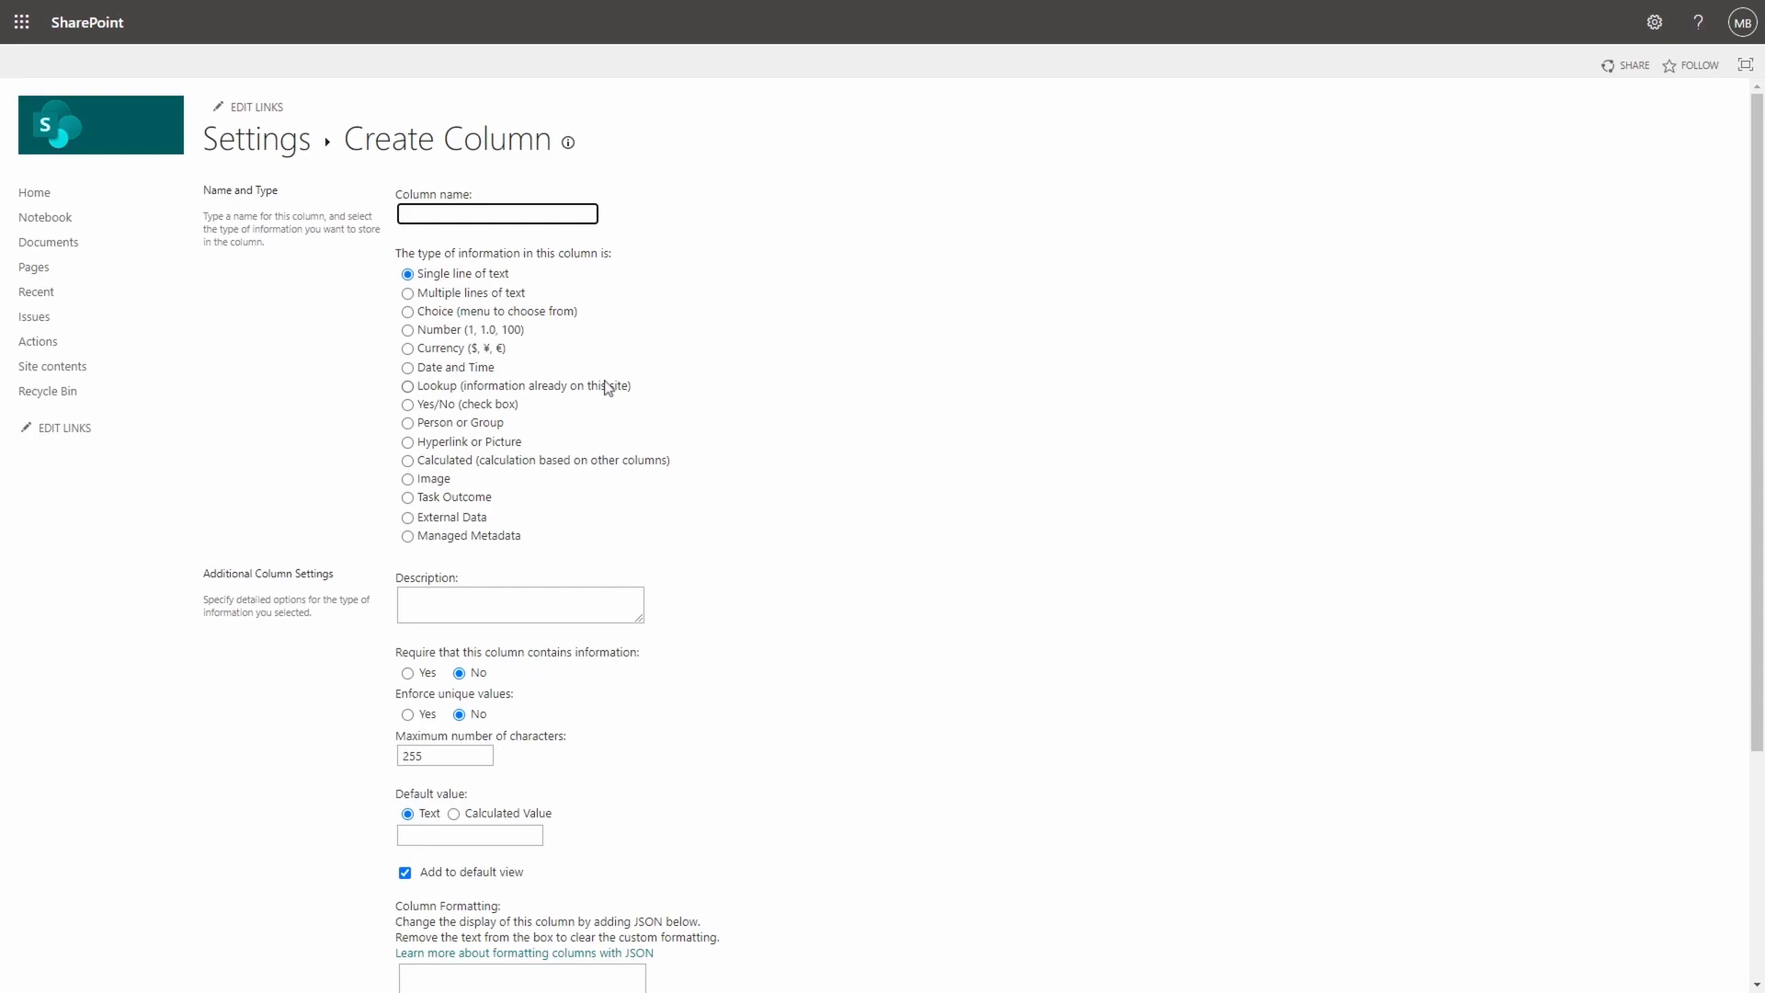
pyautogui.write('description')
pyautogui.press('BackSpace')
pyautogui.press('BackSpace')
pyautogui.press('BackSpace')
pyautogui.press('BackSpace')
pyautogui.press('BackSpace')
pyautogui.press('BackSpace')
pyautogui.press('BackSpace')
pyautogui.press('BackSpace')
pyautogui.press('BackSpace')
pyautogui.write('Co')
pyautogui.press('BackSpace')
pyautogui.press('BackSpace')
pyautogui.write('De')
pyautogui.press('BackSpace')
pyautogui.press('BackSpace')
# Step: Name the new column Description, make it Multiple lines of text, save it and return to the Actions list
pyautogui.write('Description')
pyautogui.click(413, 293)
pyautogui.click(408, 293)
pyautogui.scroll(-3, 747, 549)
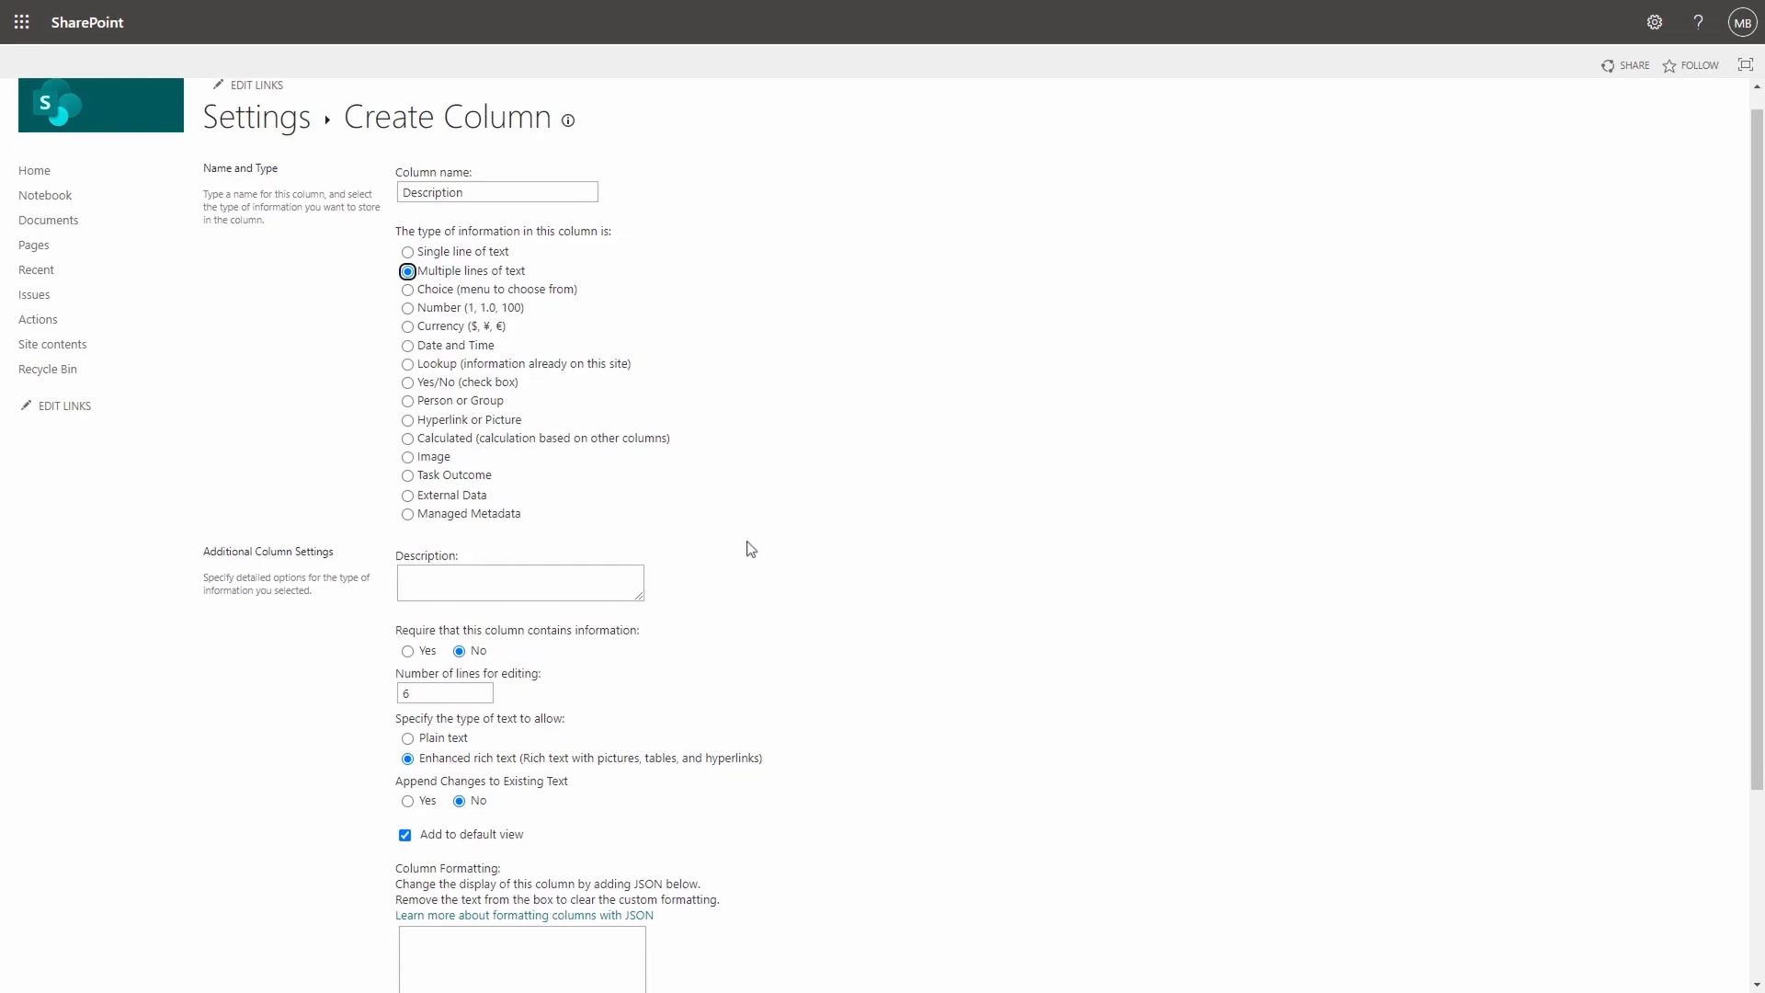
pyautogui.click(1617, 892)
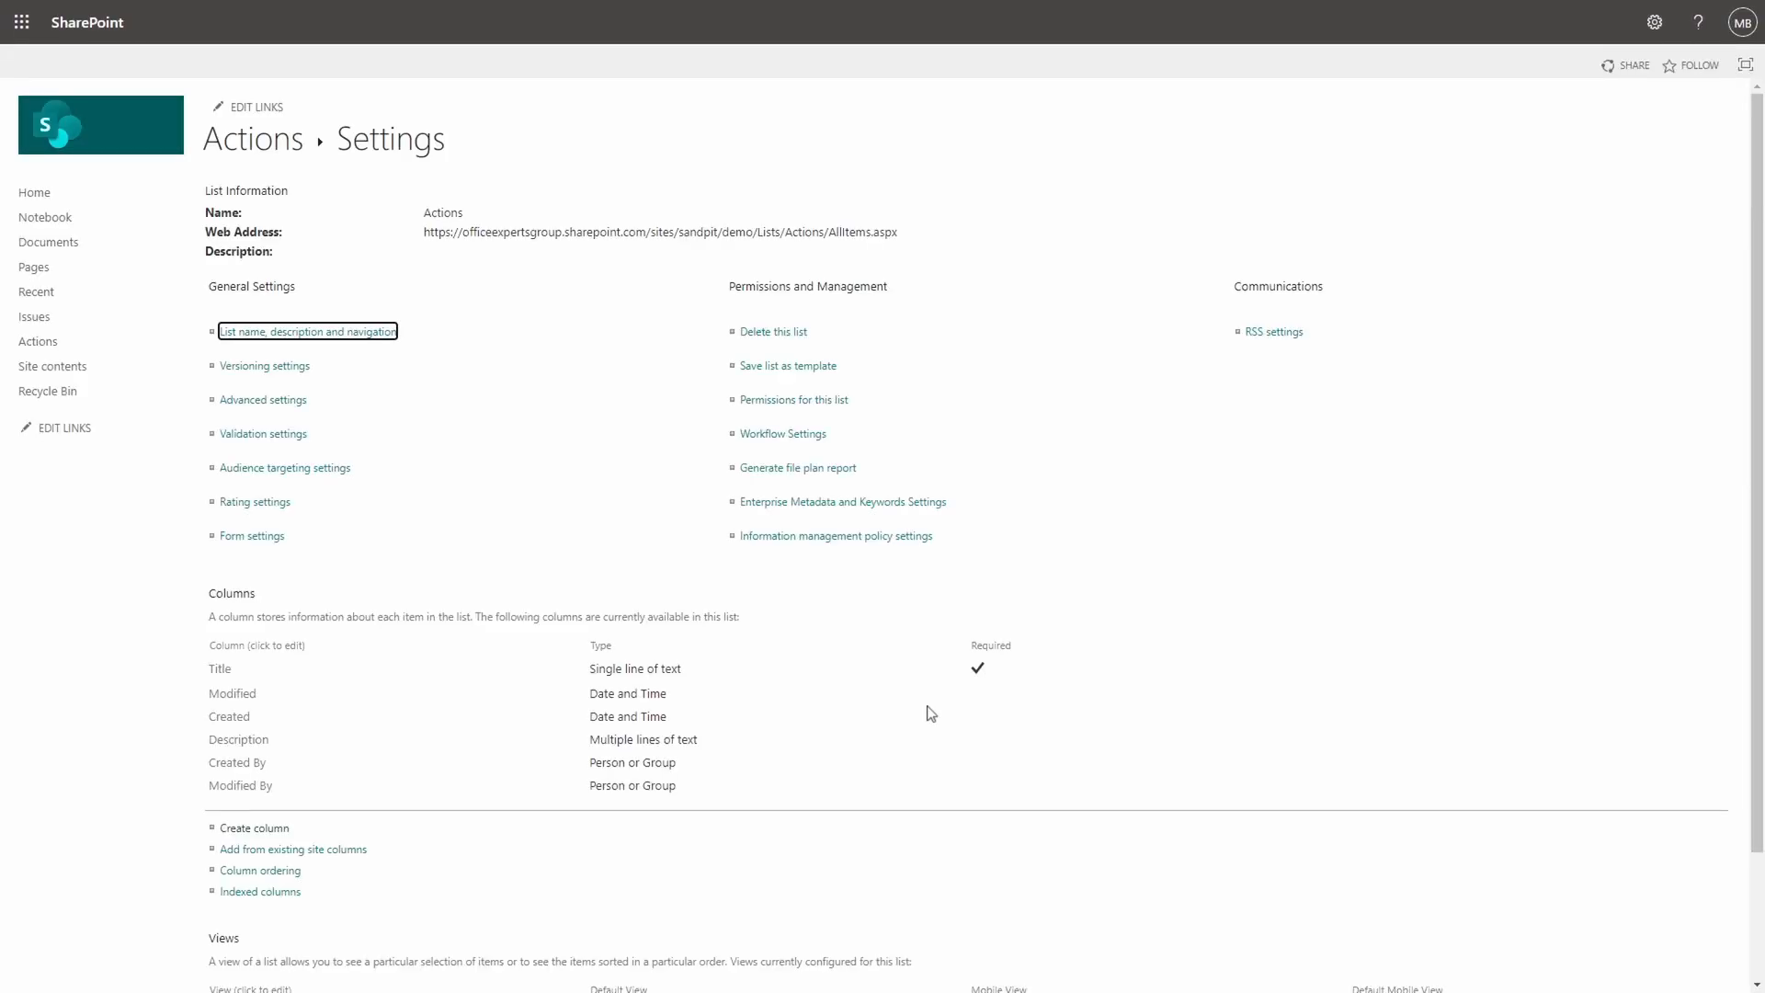
pyautogui.click(238, 142)
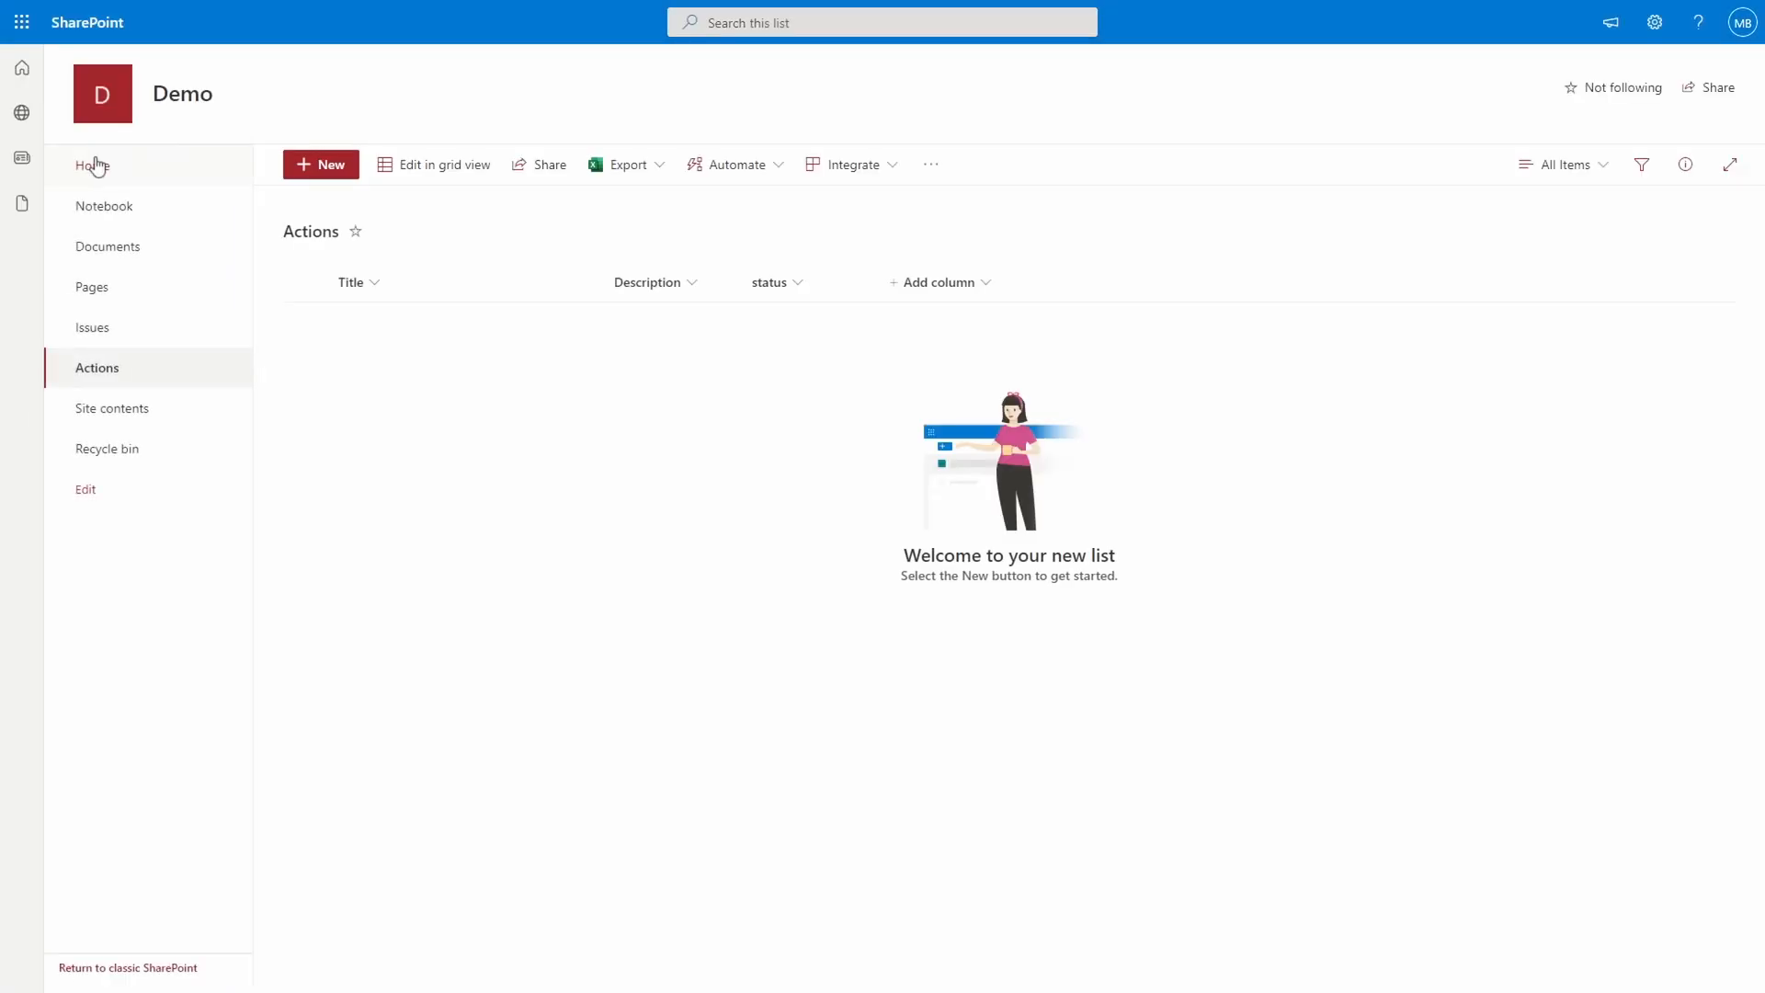
# Step: Go back to the Demo site's home page and open its site contents
pyautogui.click(94, 166)
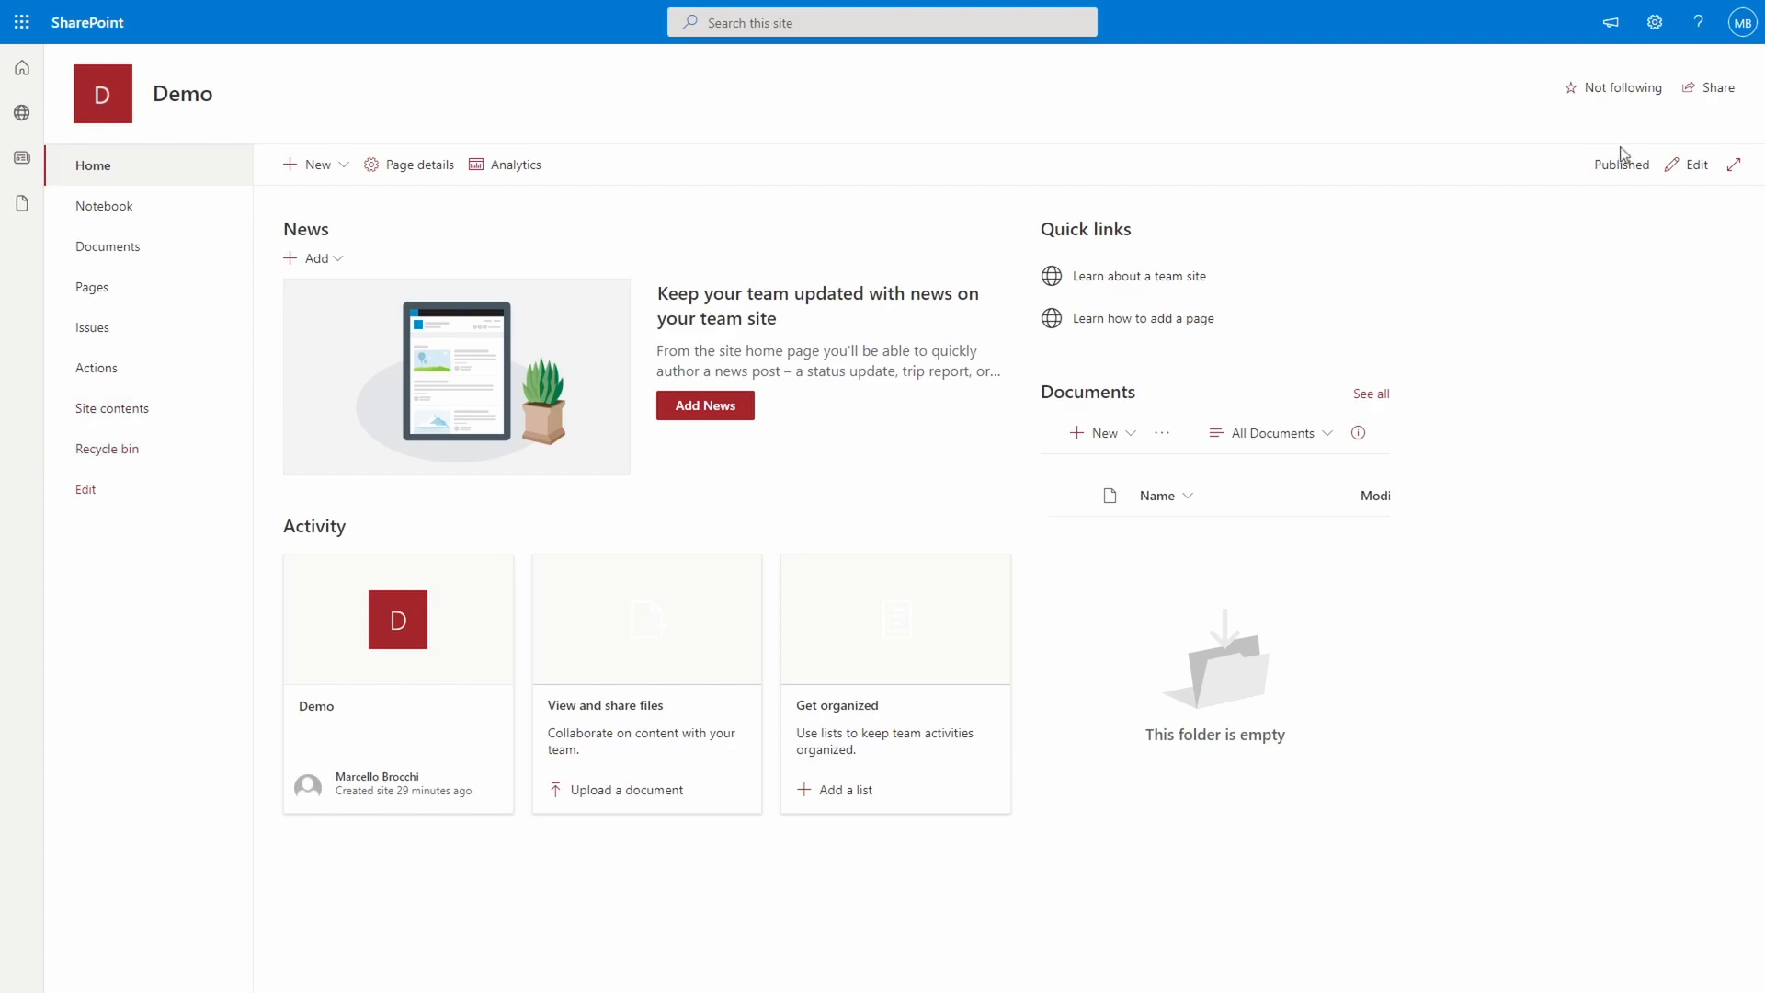
pyautogui.click(1653, 26)
pyautogui.click(1515, 191)
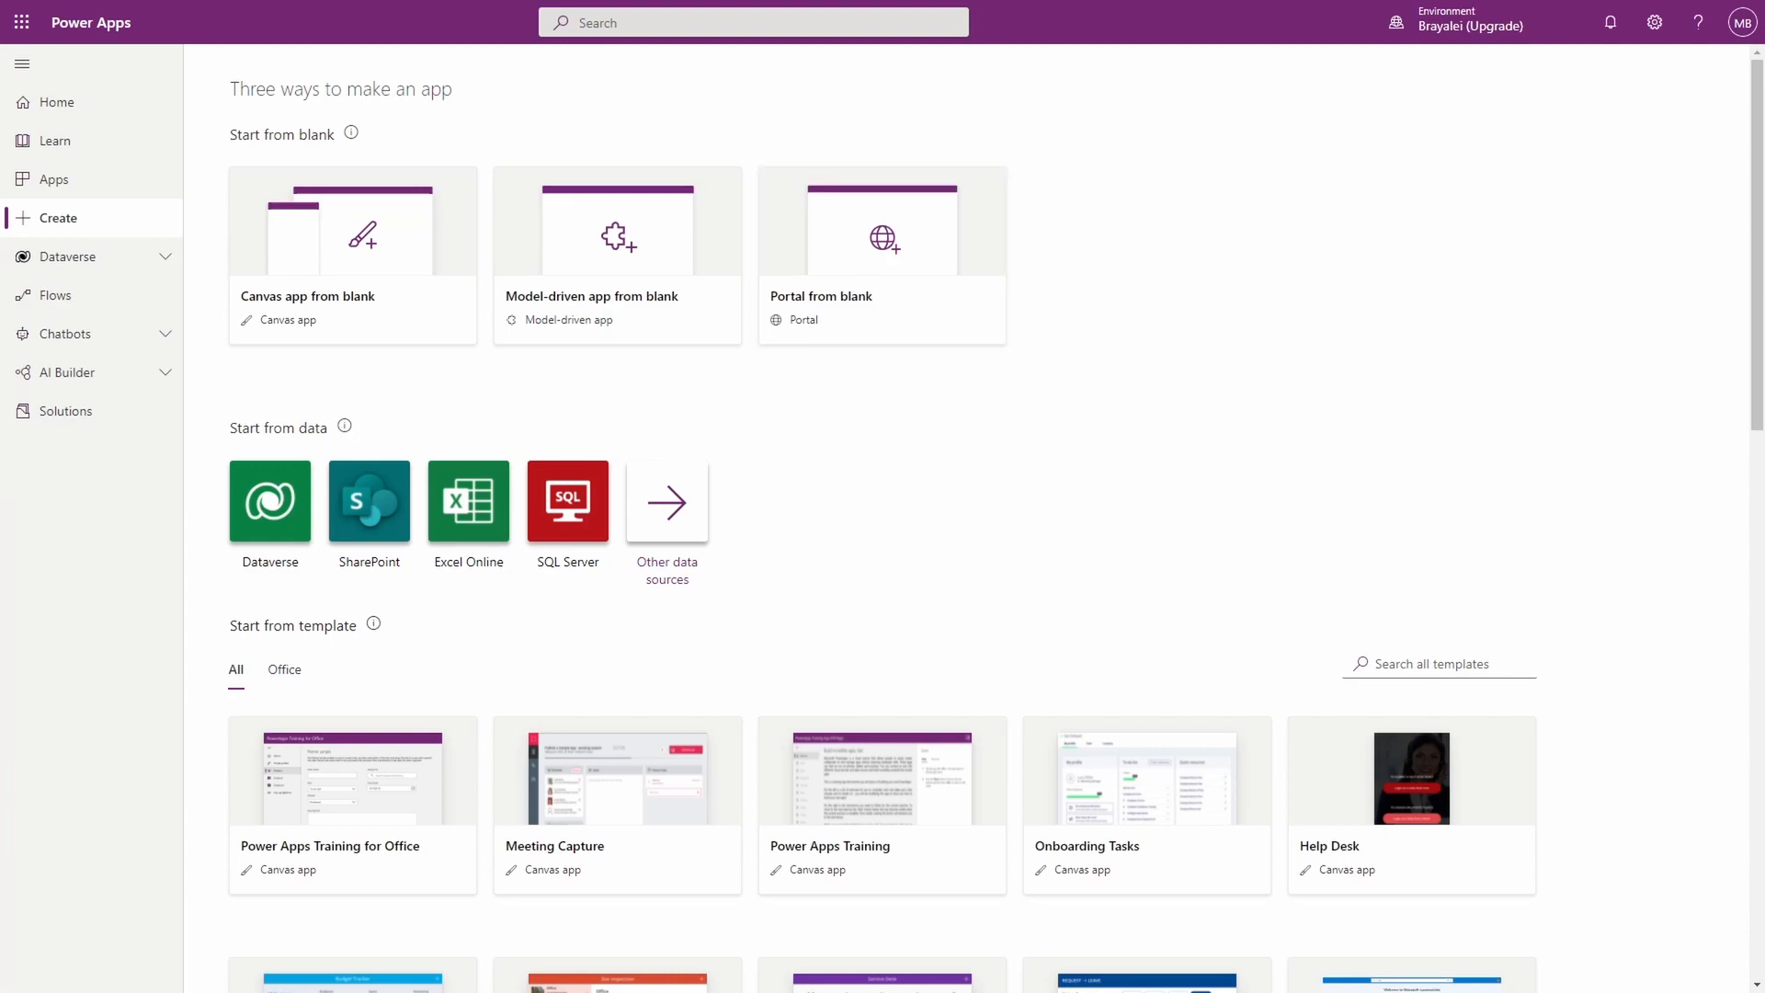
# Step: In Power Apps, create a blank canvas app named demo in Tablet format and skip the welcome dialog
pyautogui.click(273, 256)
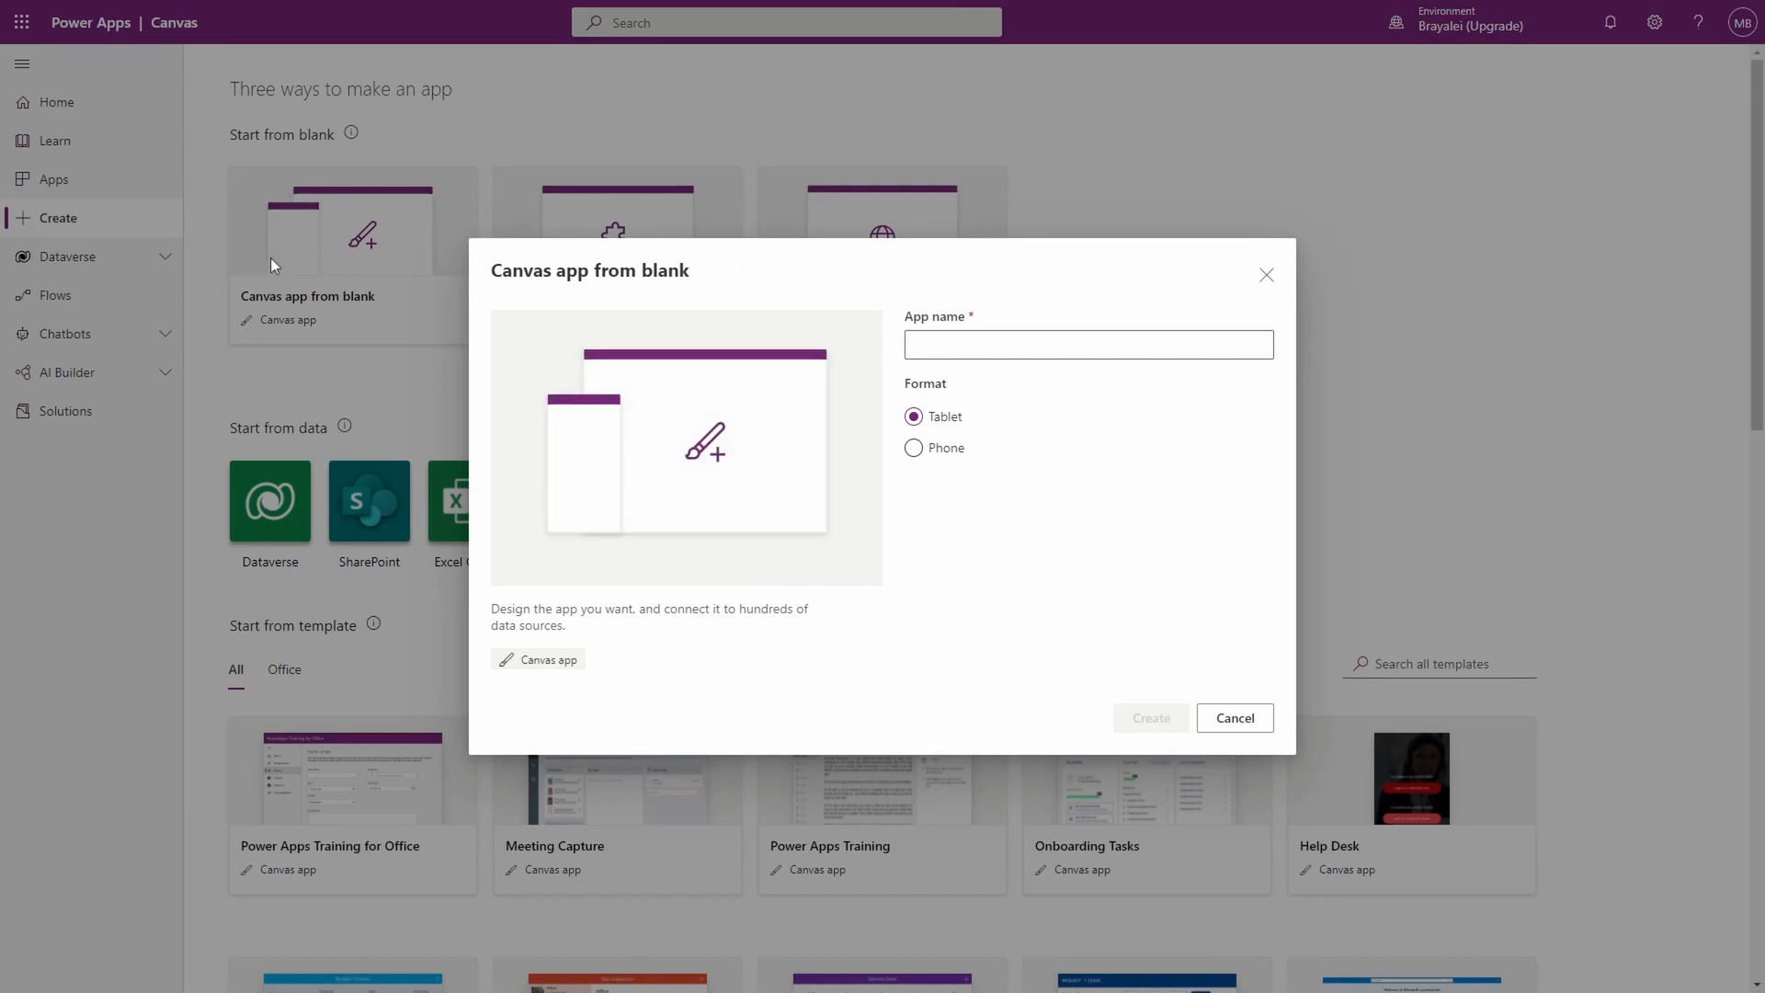
pyautogui.click(993, 342)
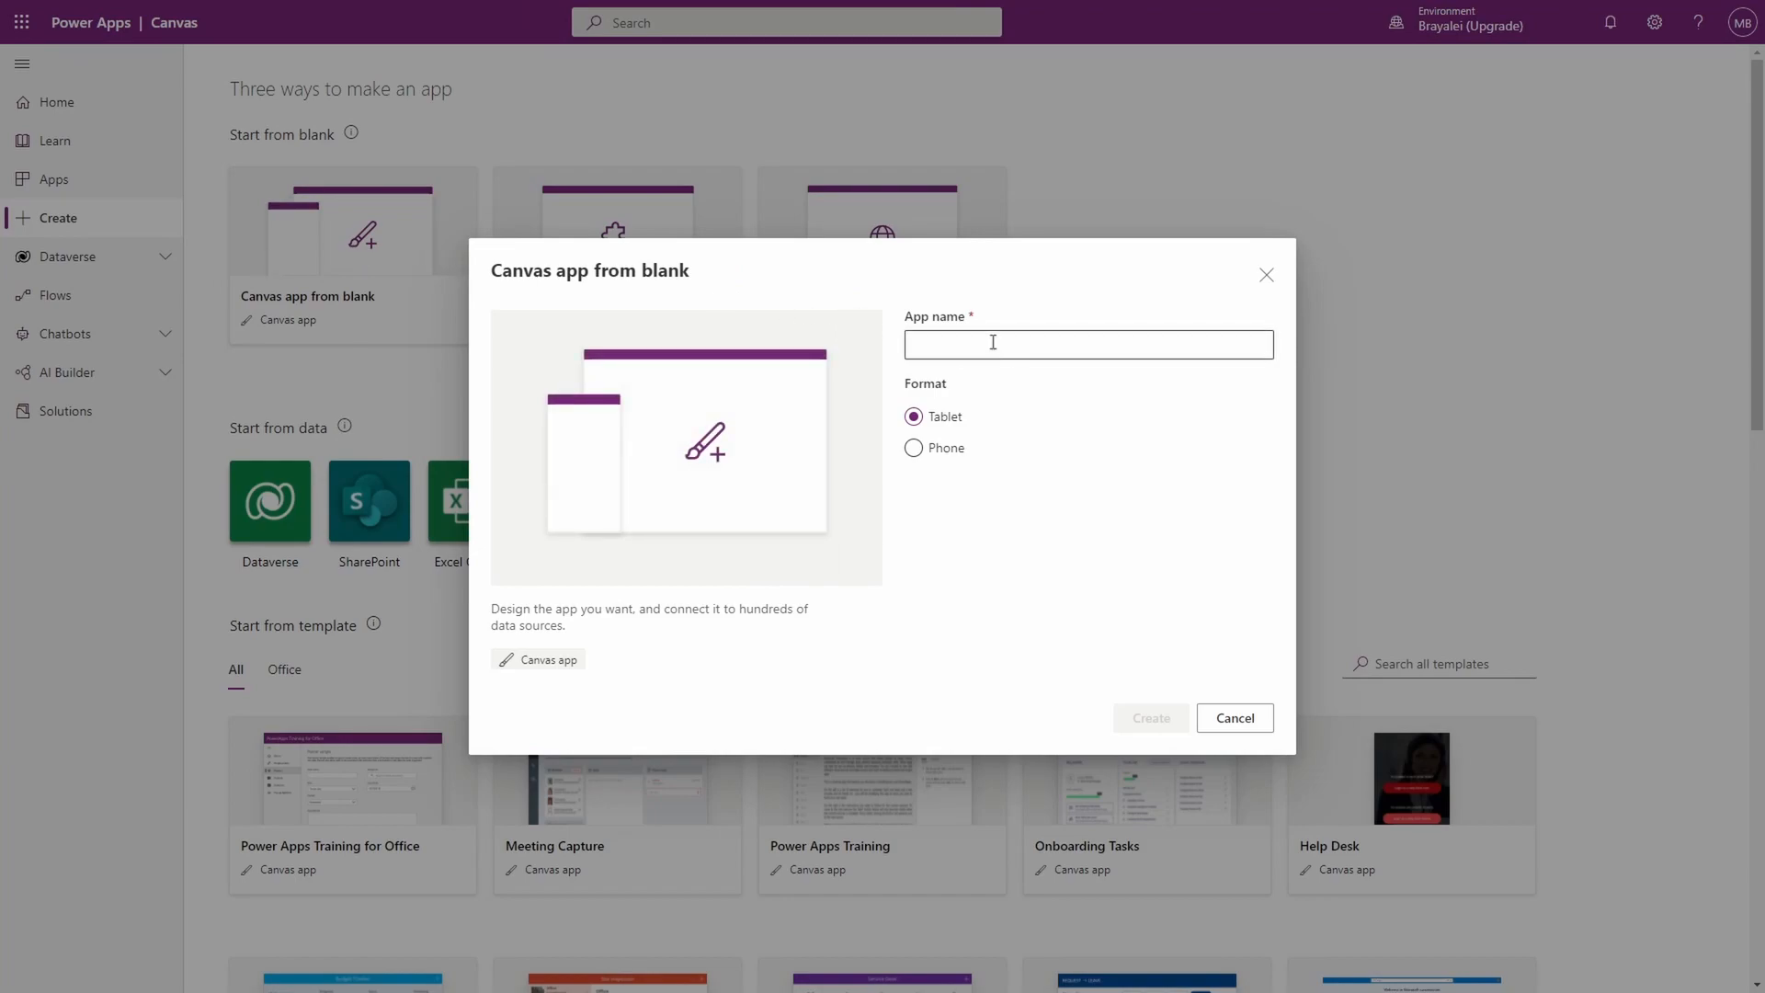
pyautogui.write('demo')
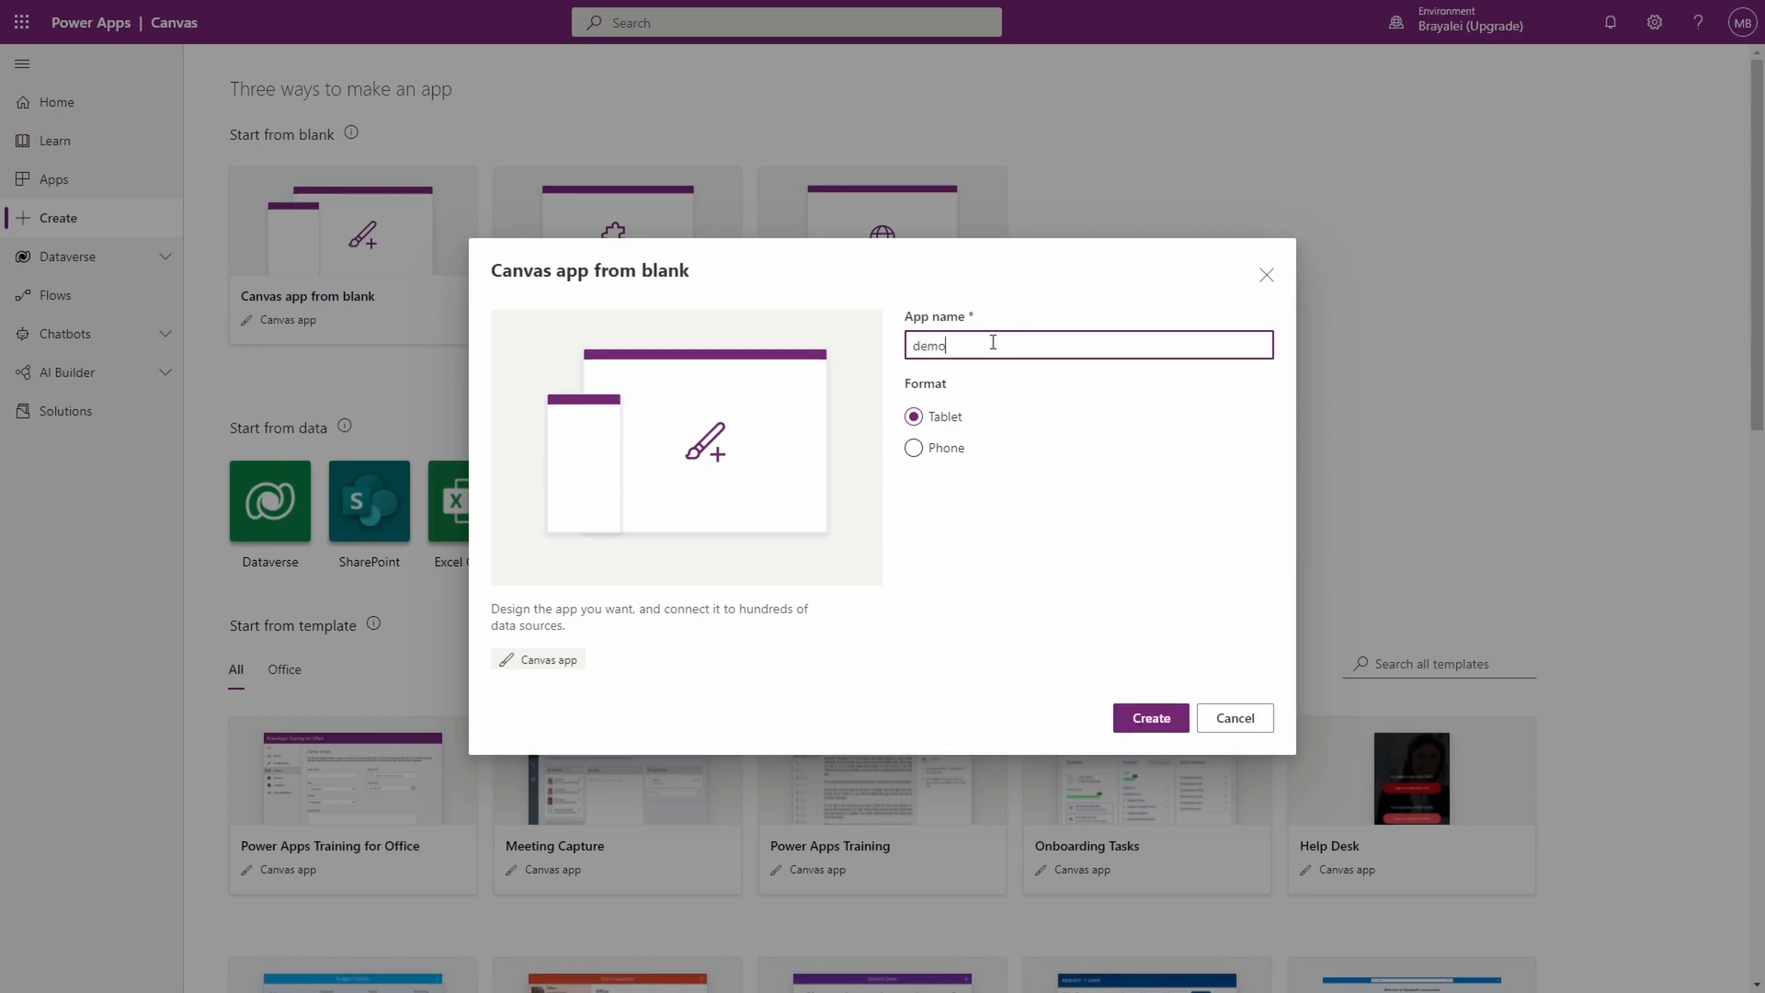
pyautogui.click(1163, 724)
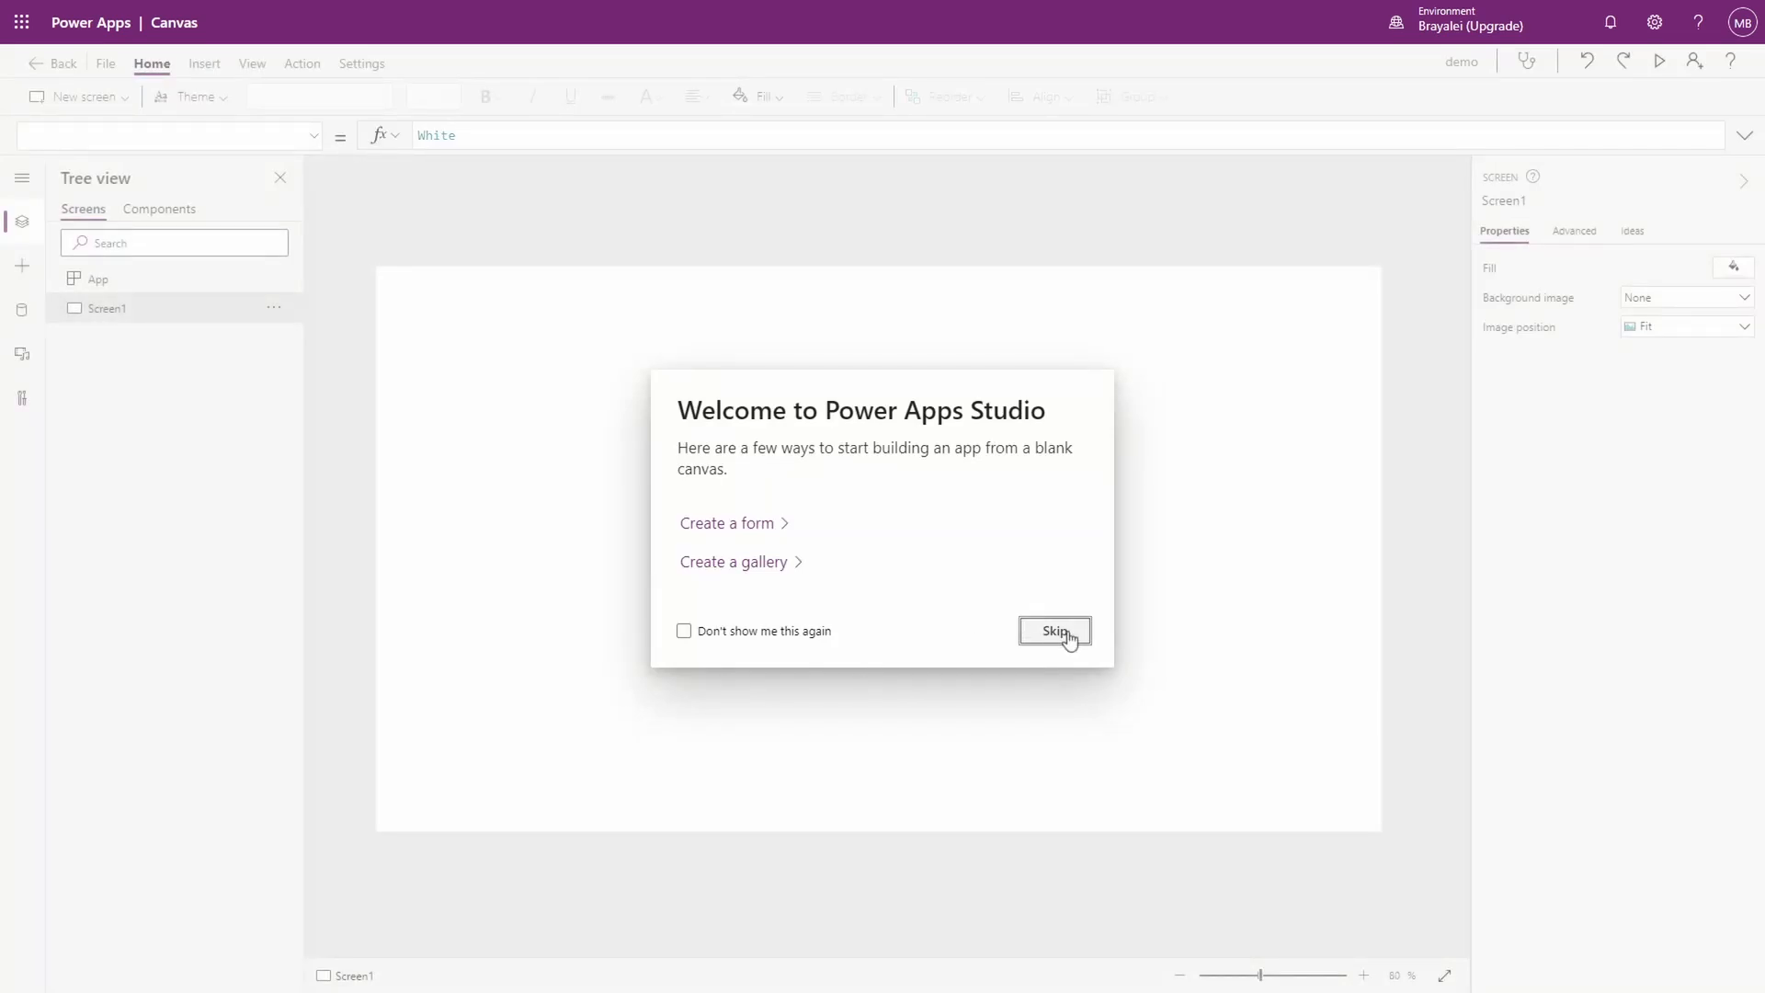
pyautogui.click(1062, 634)
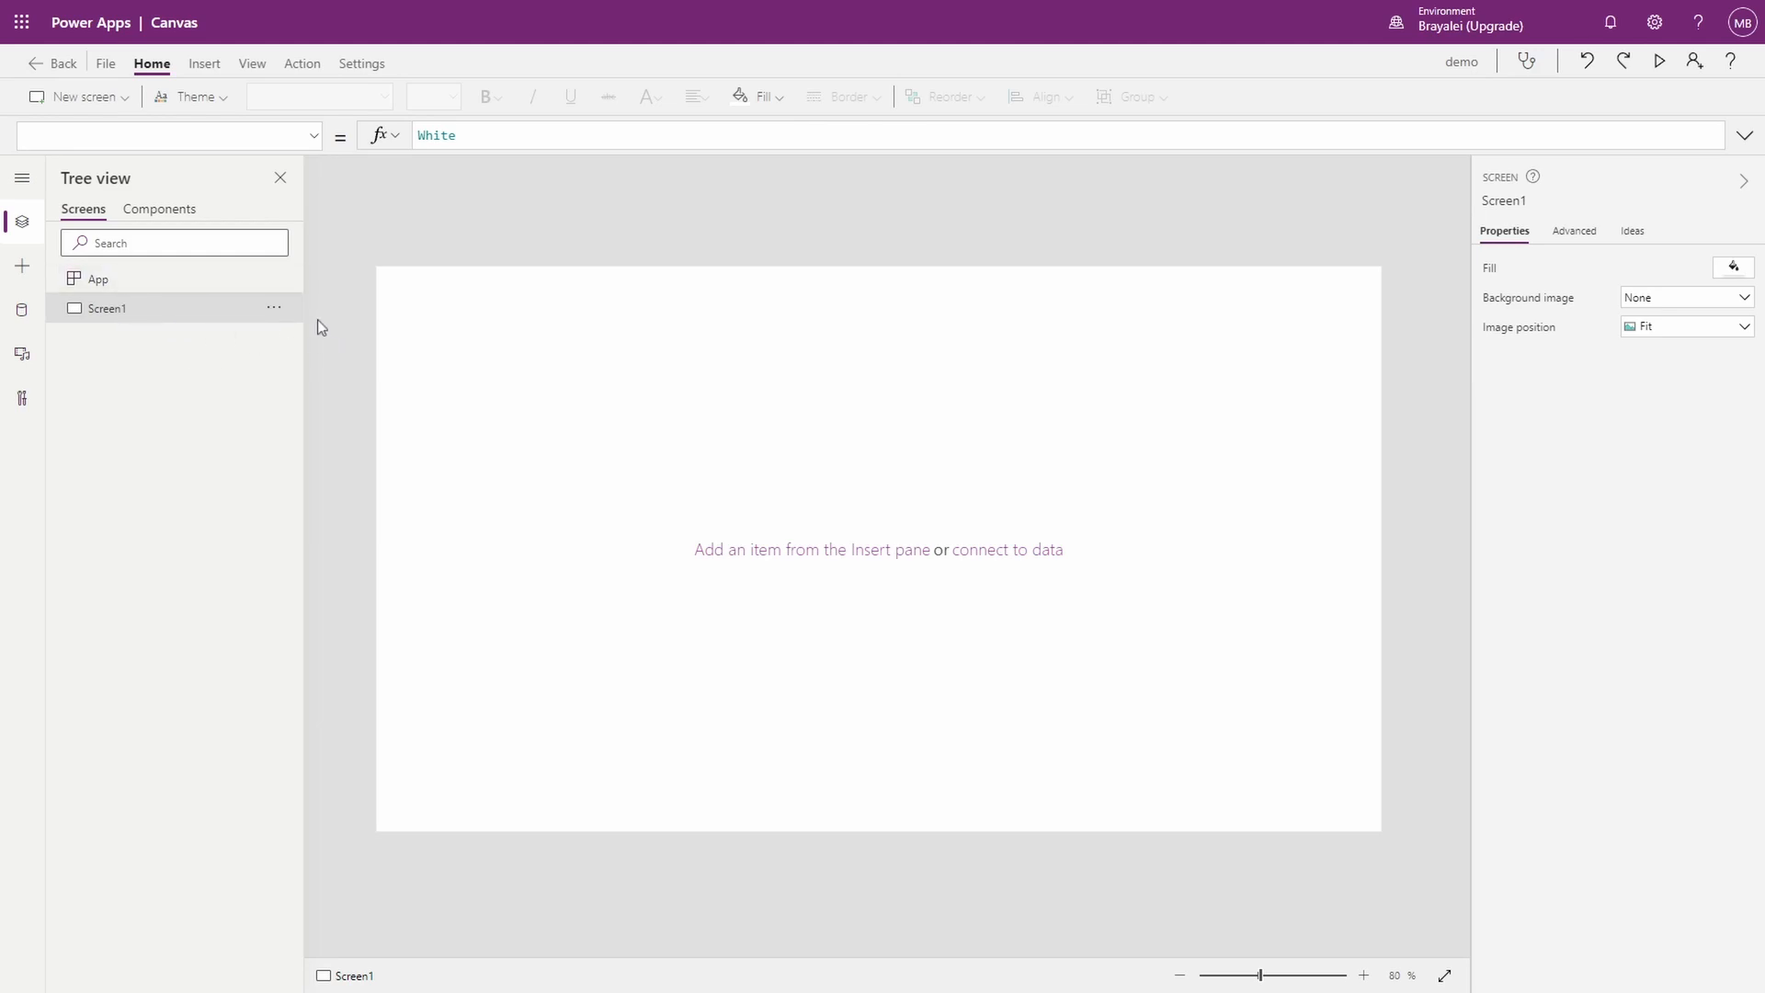
# Step: Search the app's data sources for sharepoint and choose the existing SharePoint connection
pyautogui.click(35, 313)
pyautogui.click(176, 396)
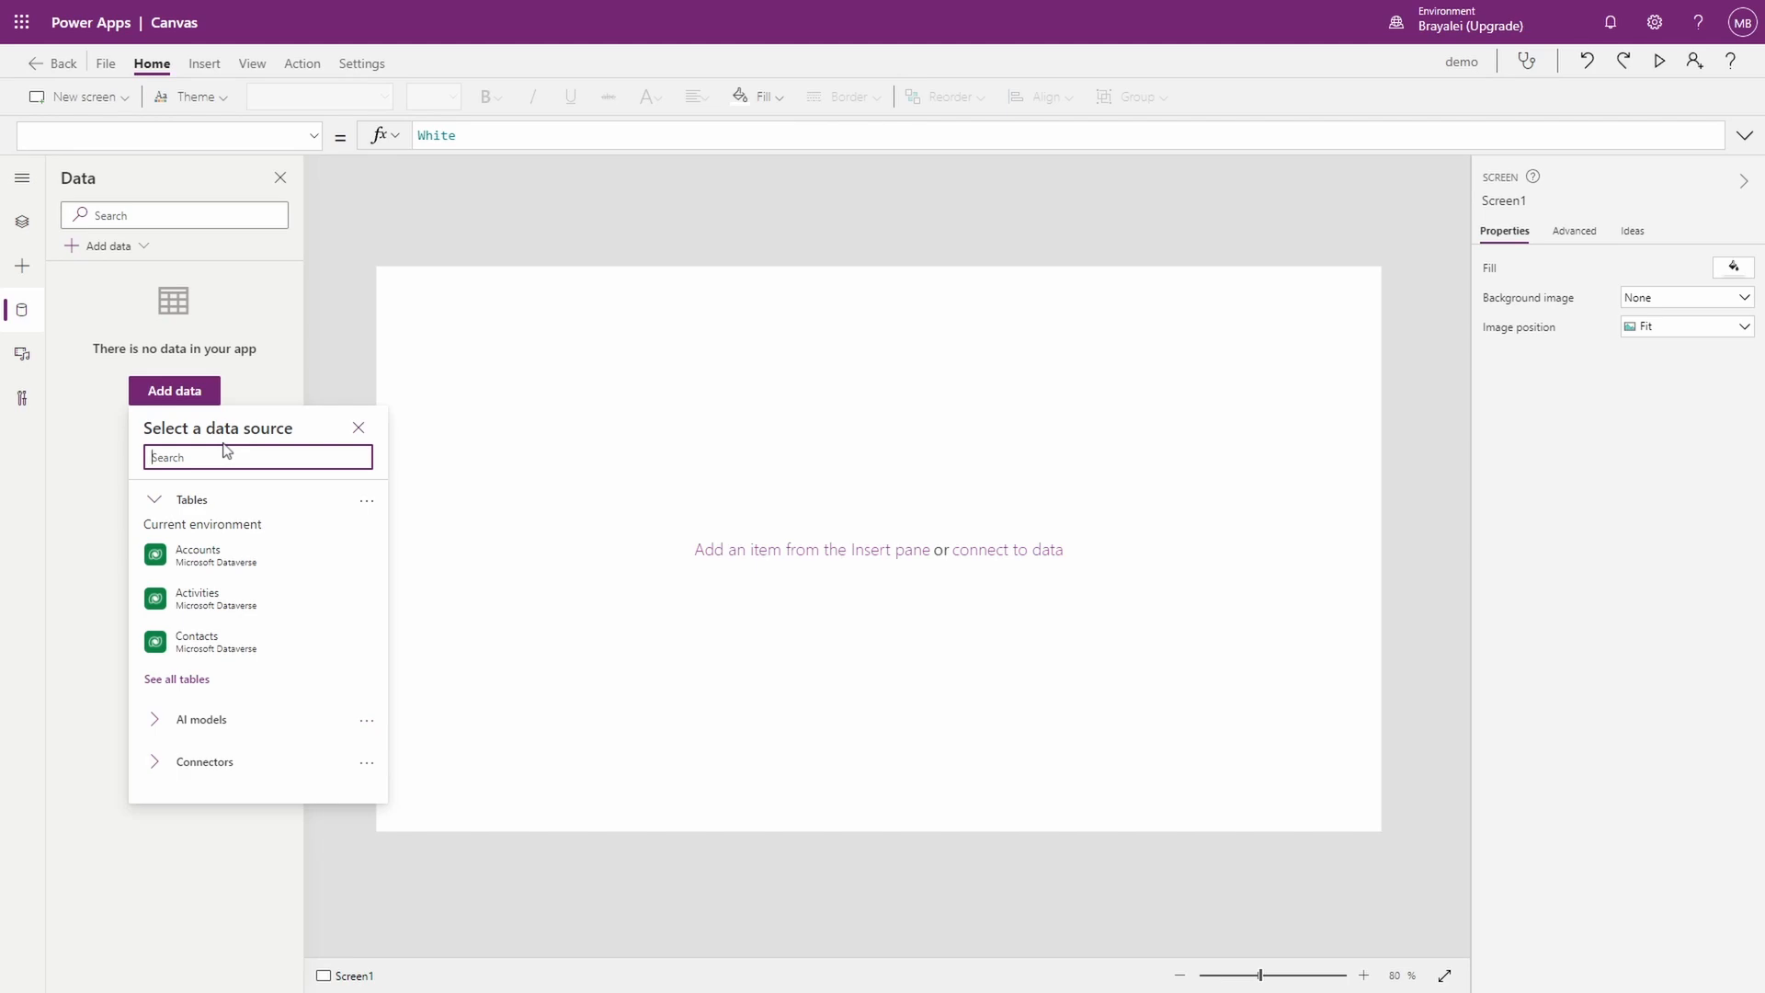
pyautogui.write('share')
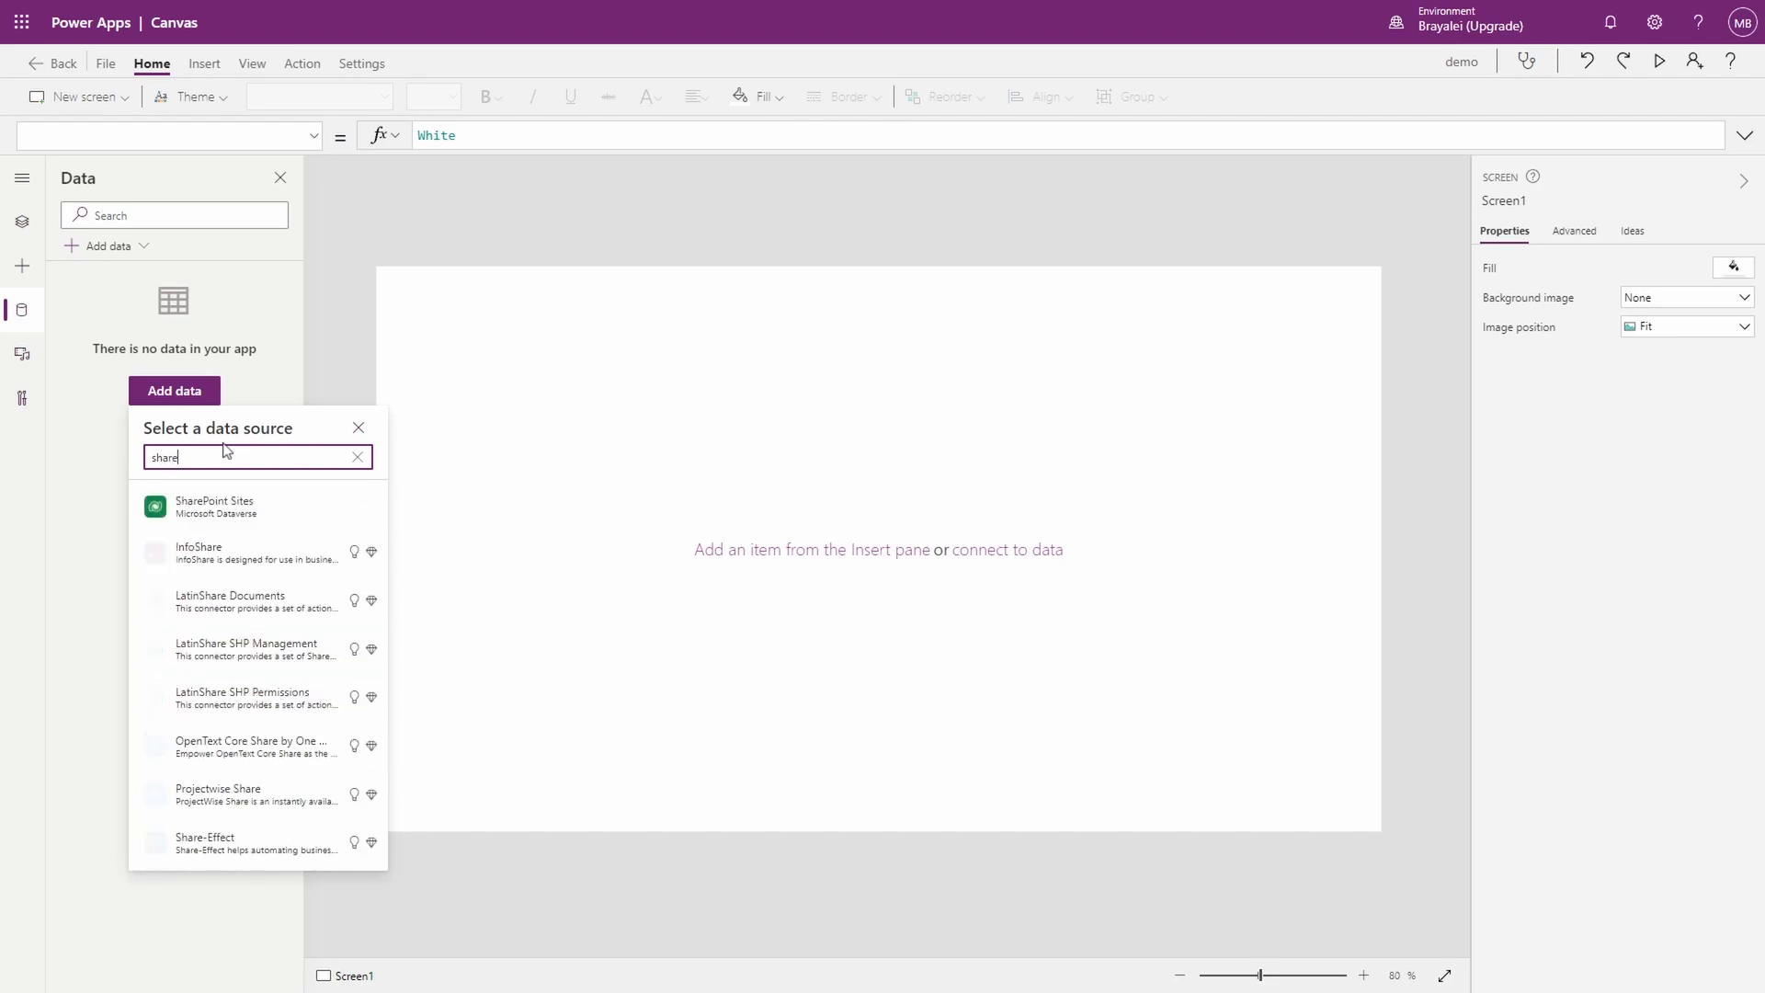
pyautogui.write('point')
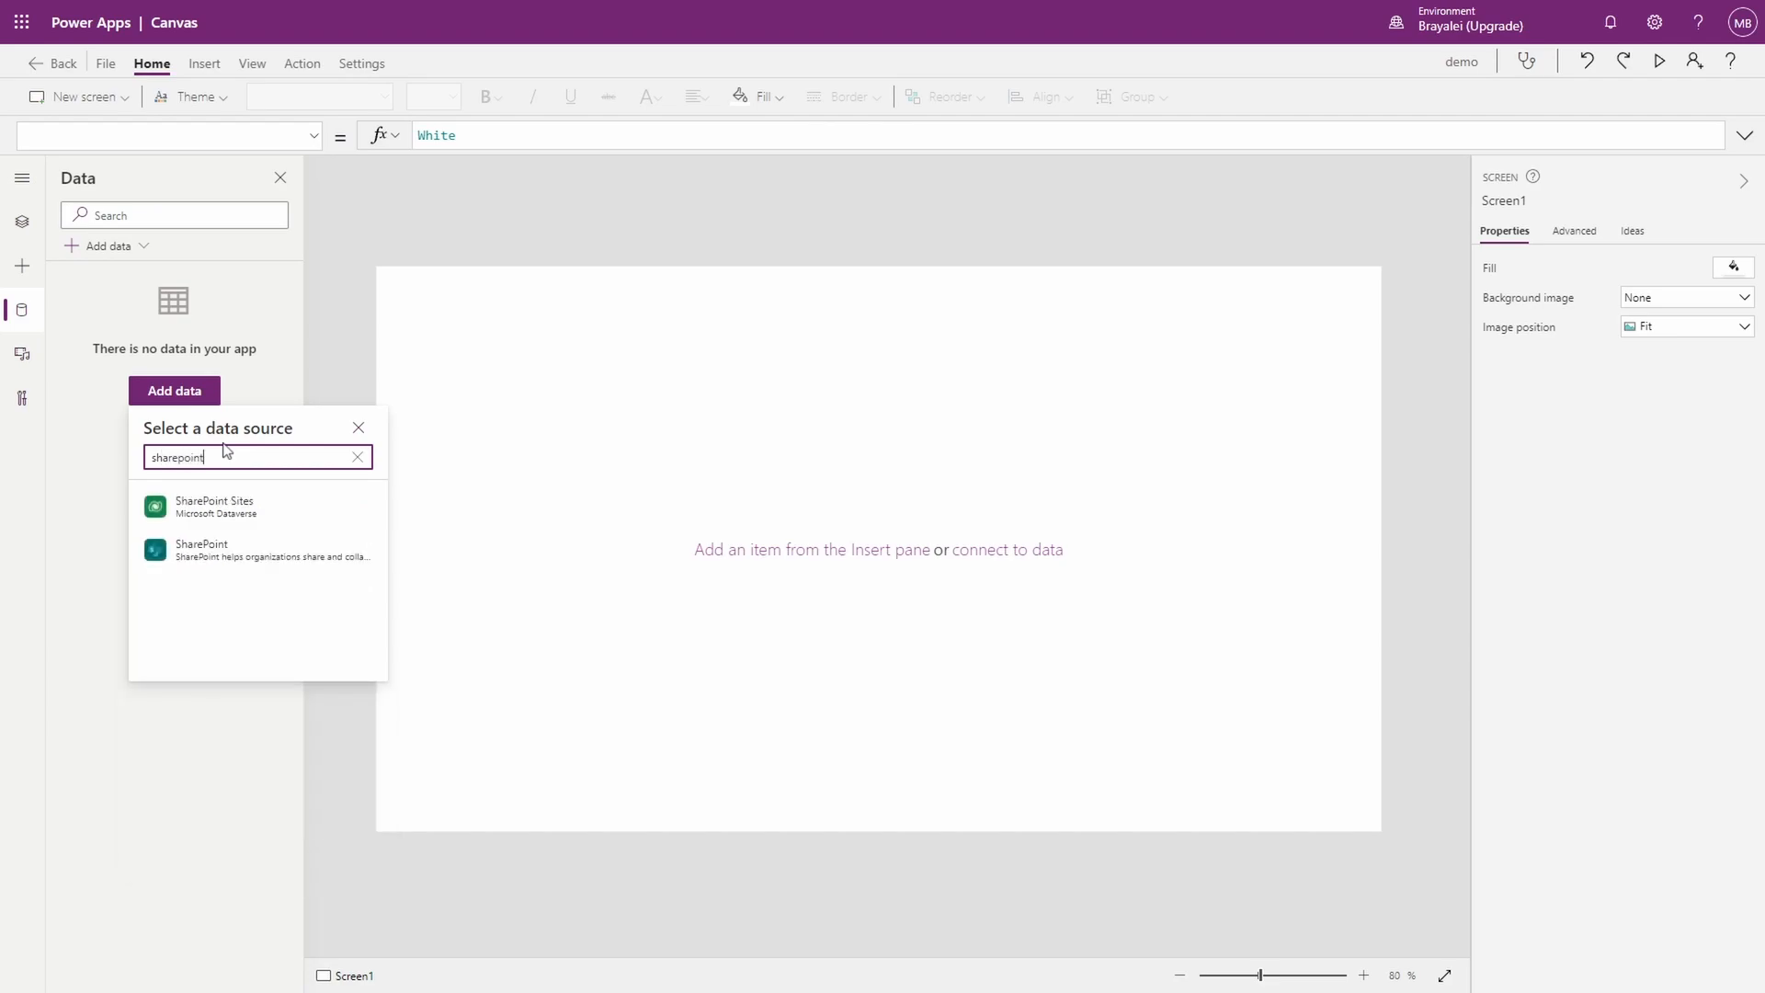
pyautogui.click(198, 558)
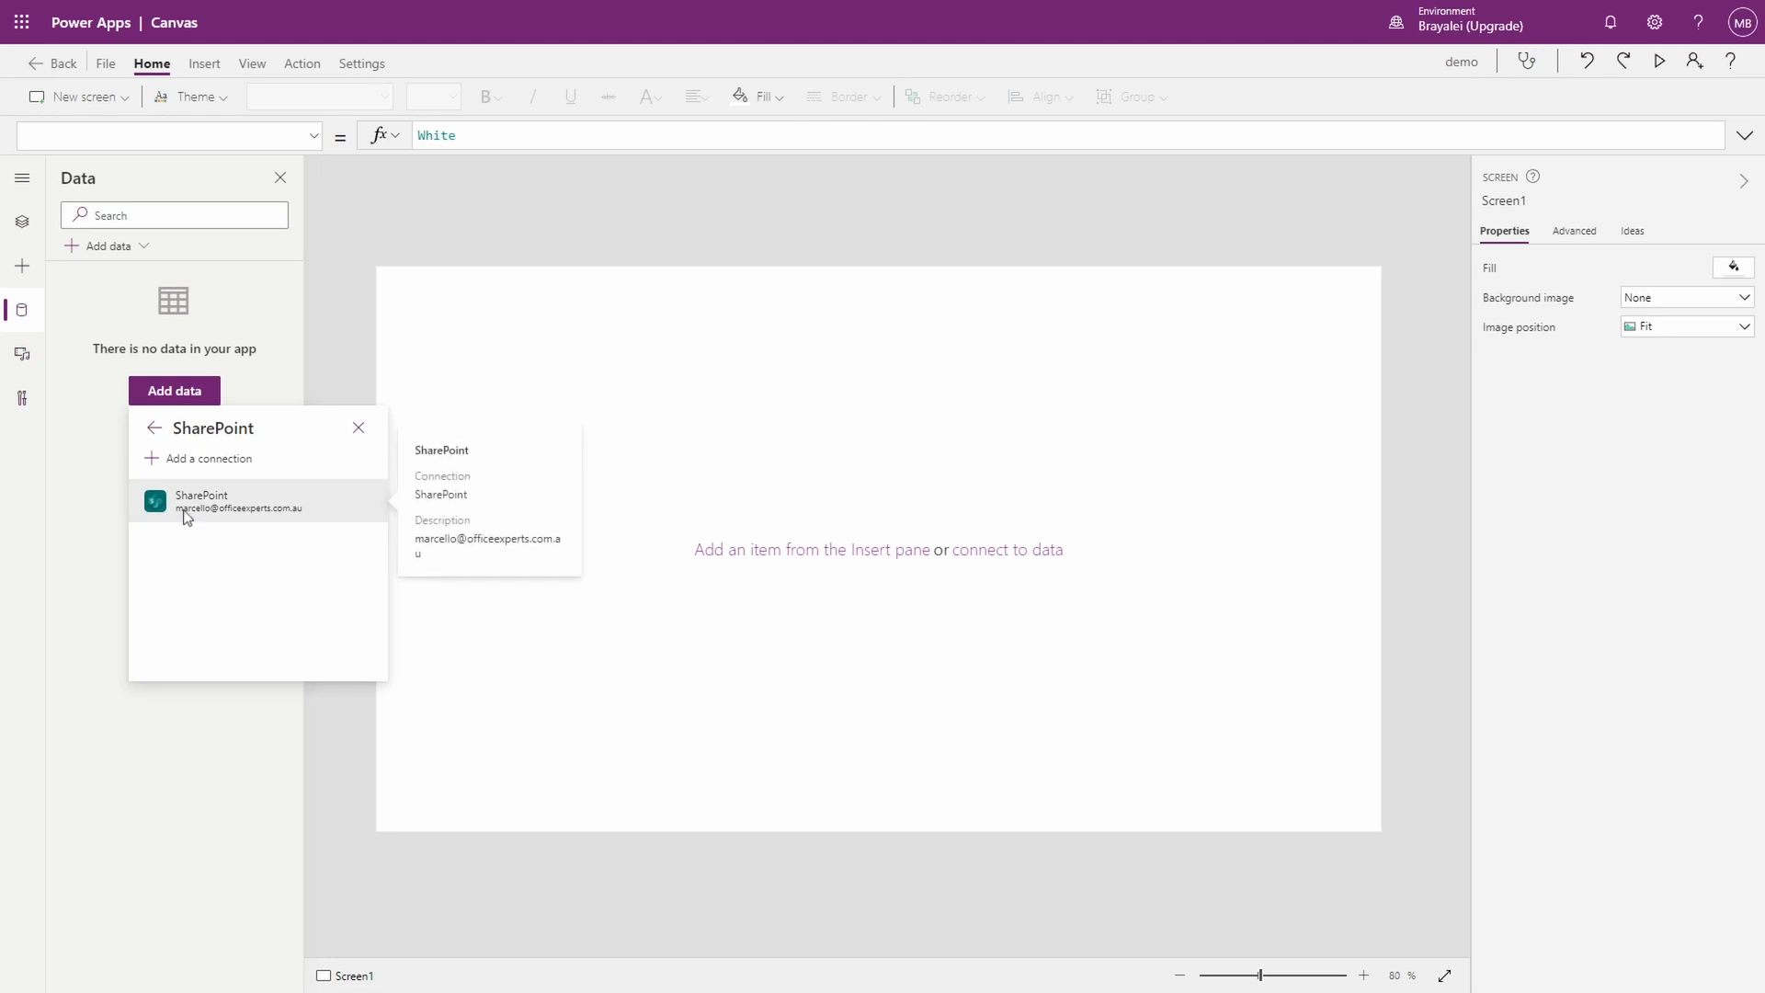
pyautogui.click(187, 518)
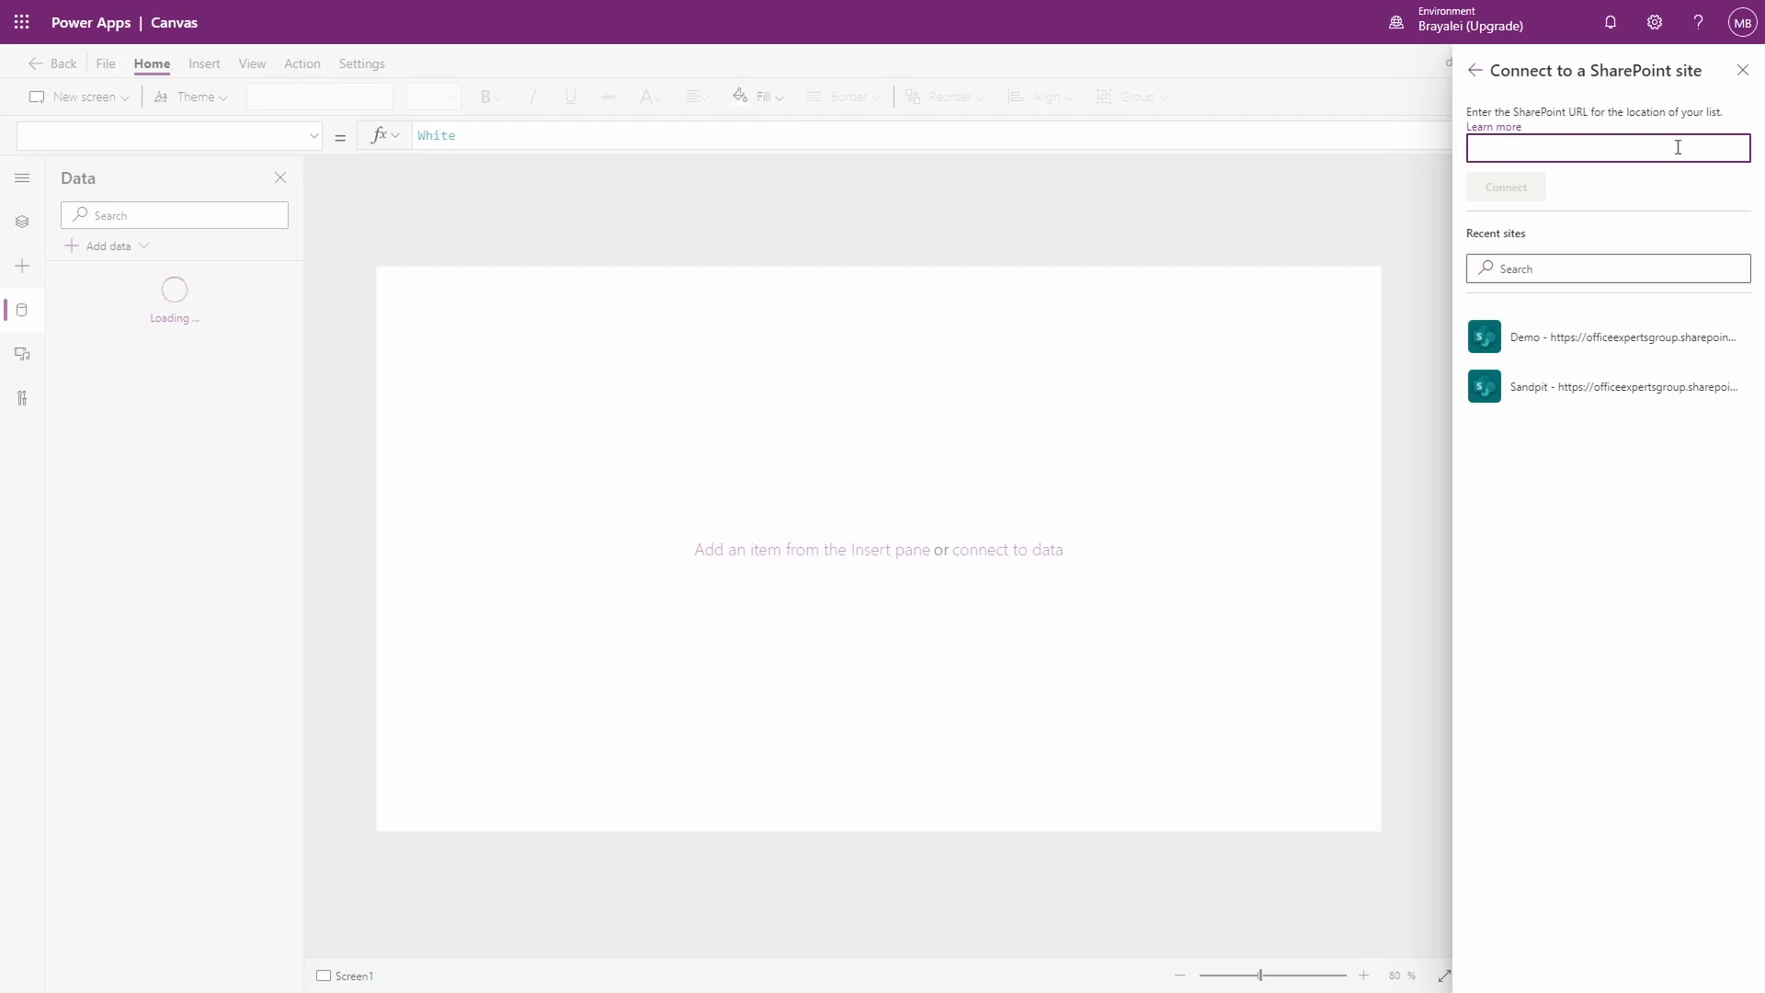
# Step: Connect the Actions and Issues lists from the Demo SharePoint site to the app
pyautogui.click(1618, 340)
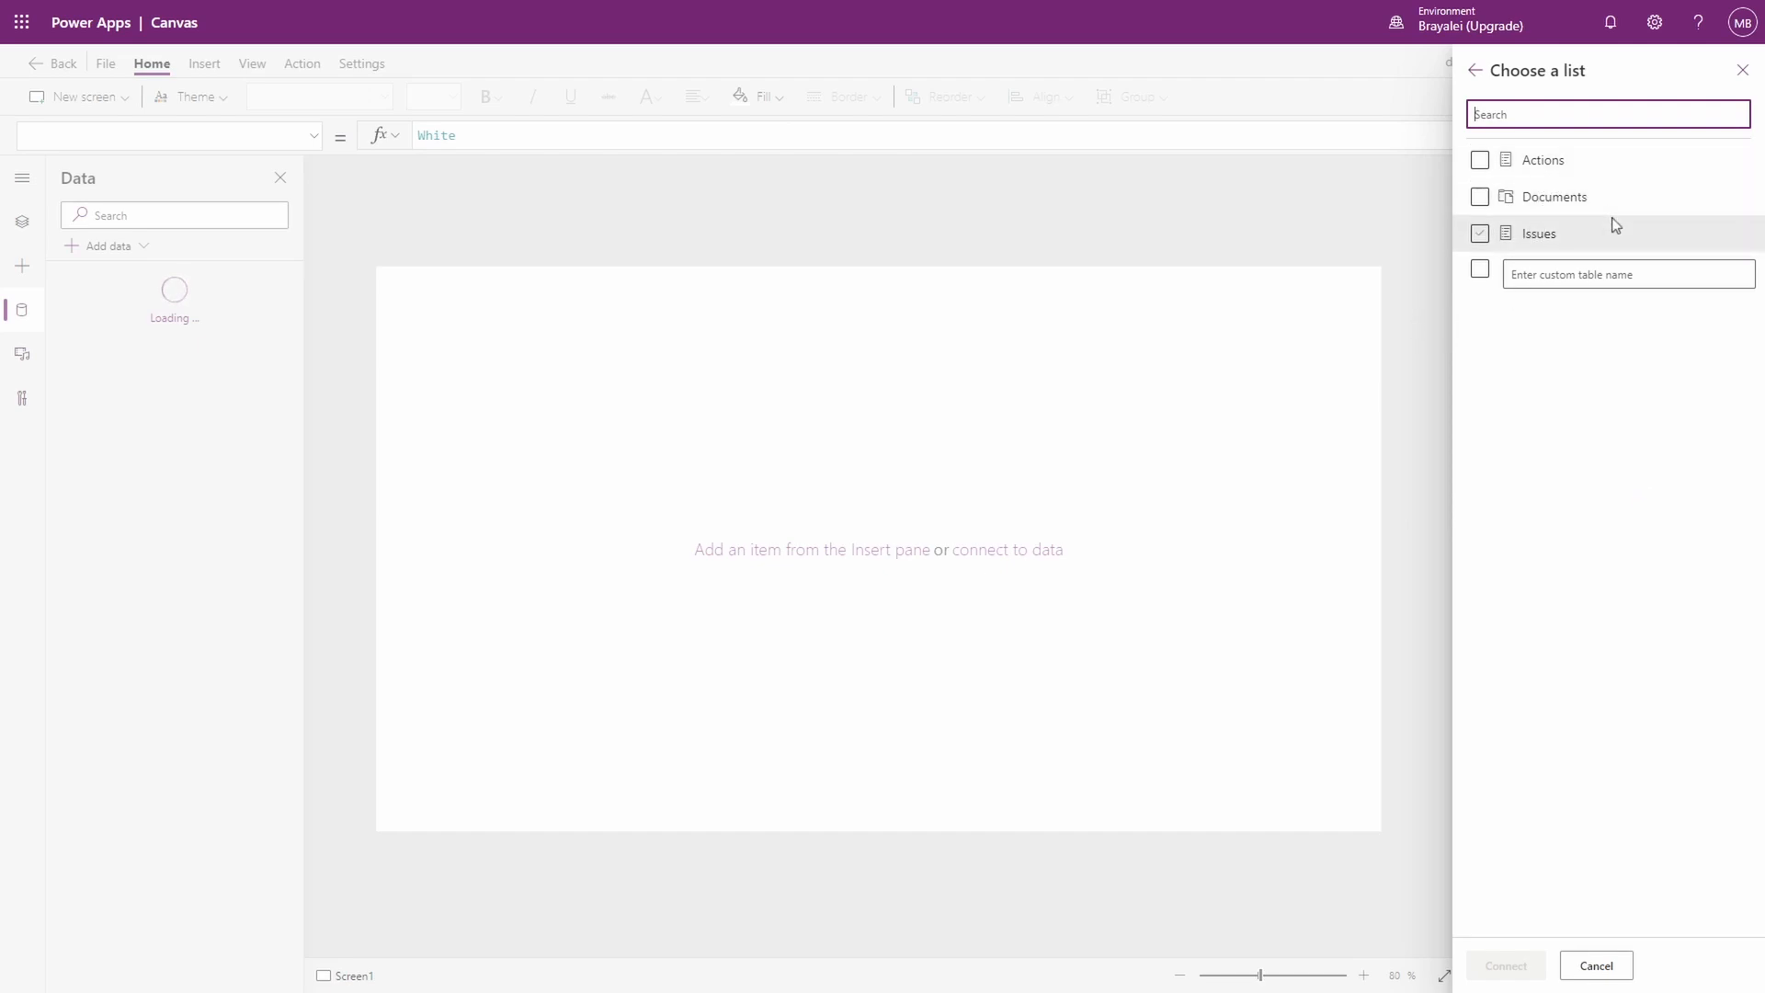
pyautogui.click(1535, 198)
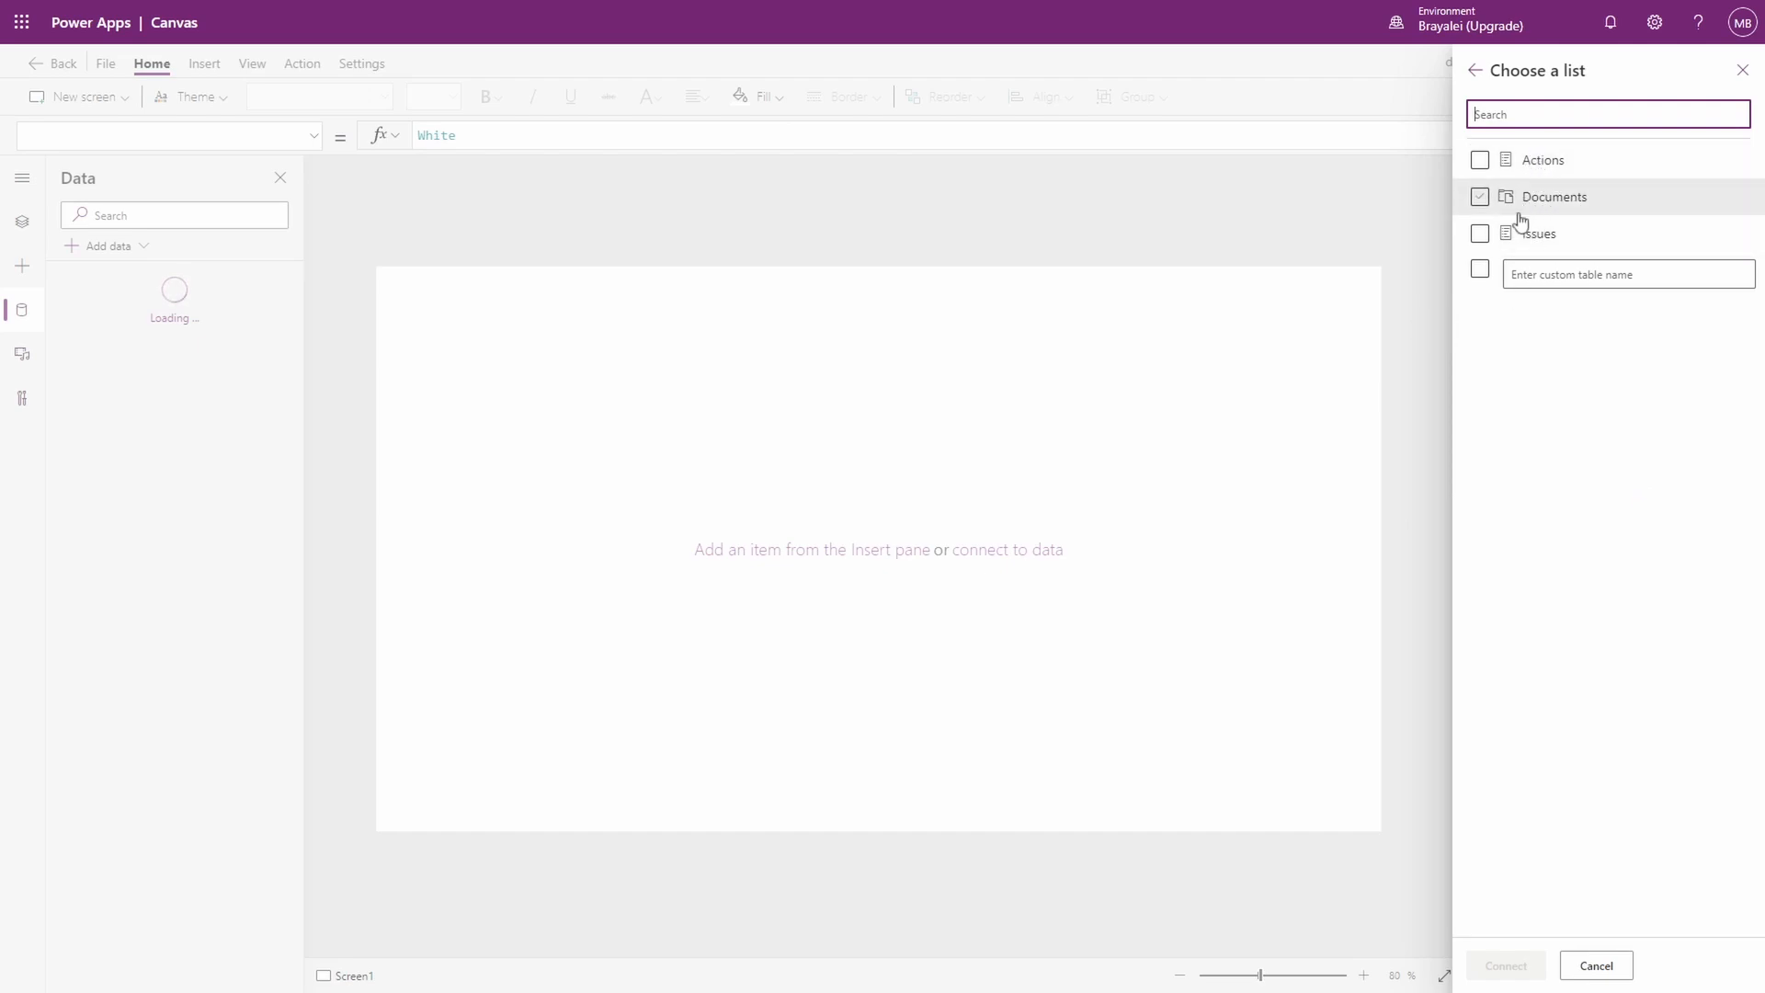
pyautogui.click(1479, 161)
pyautogui.click(1479, 235)
pyautogui.click(1500, 970)
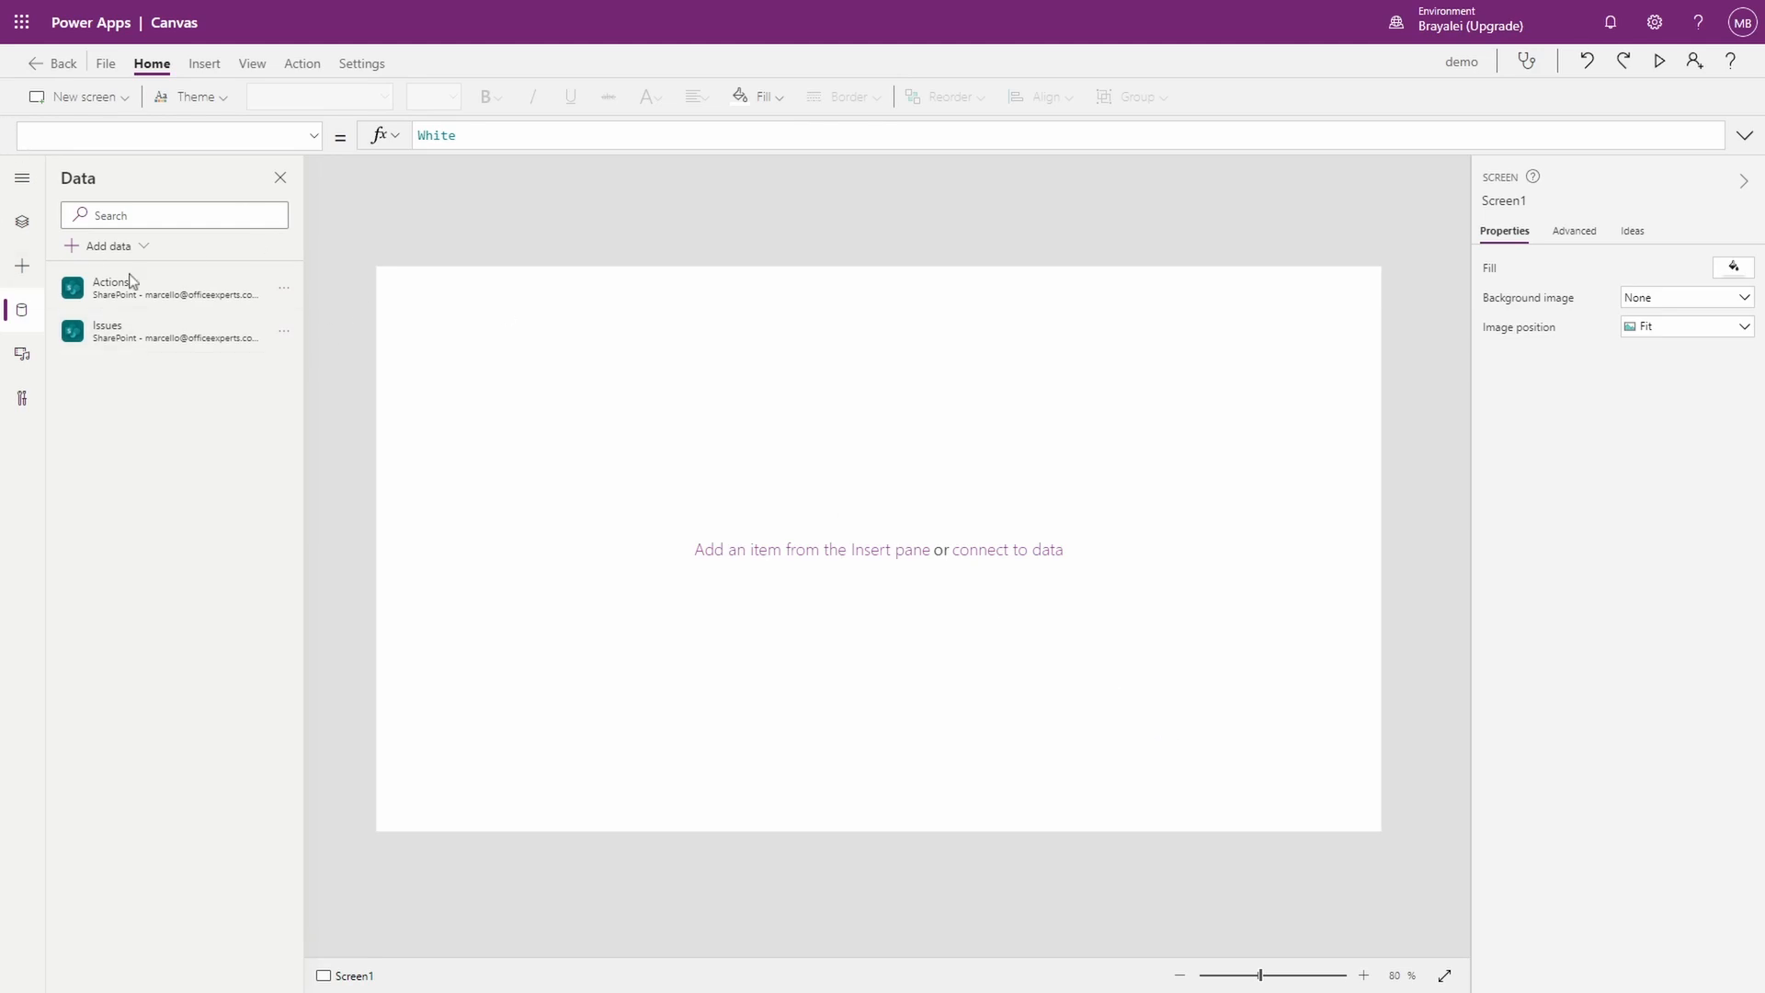
pyautogui.moveTo(109, 310)
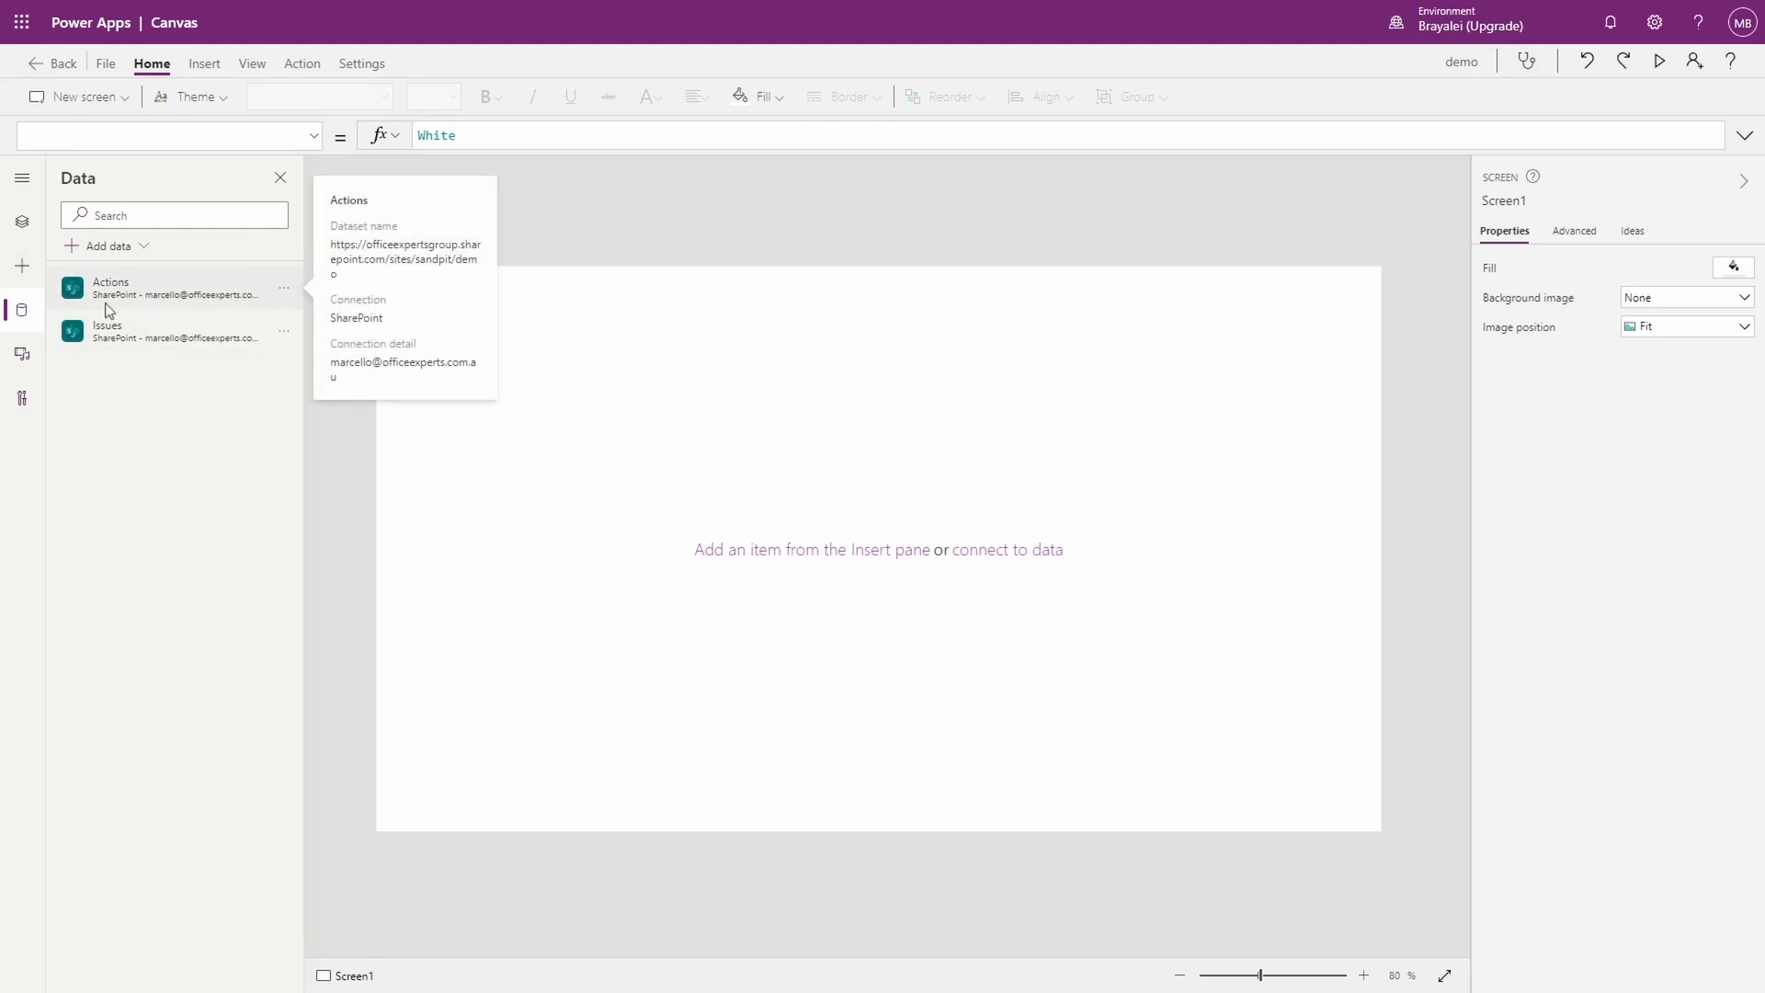
# Step: Insert a blank vertical gallery on Screen1 with the Issues list as its data source
pyautogui.click(204, 62)
pyautogui.click(517, 96)
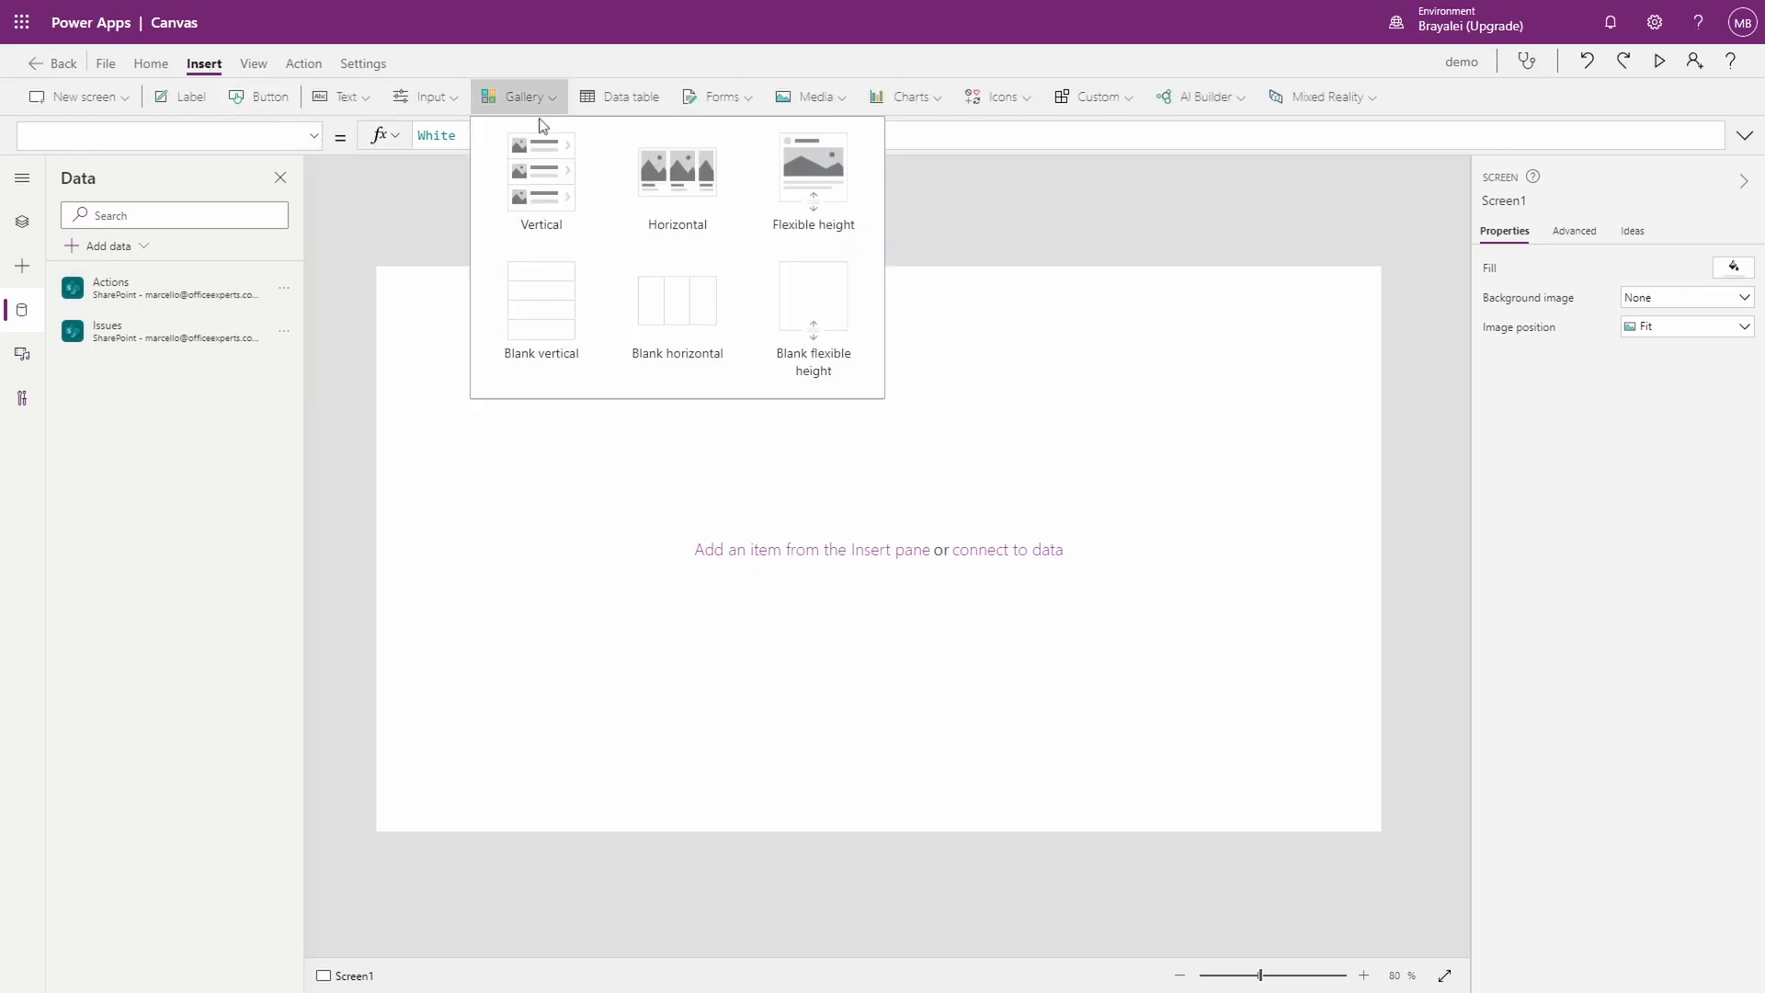
pyautogui.click(515, 329)
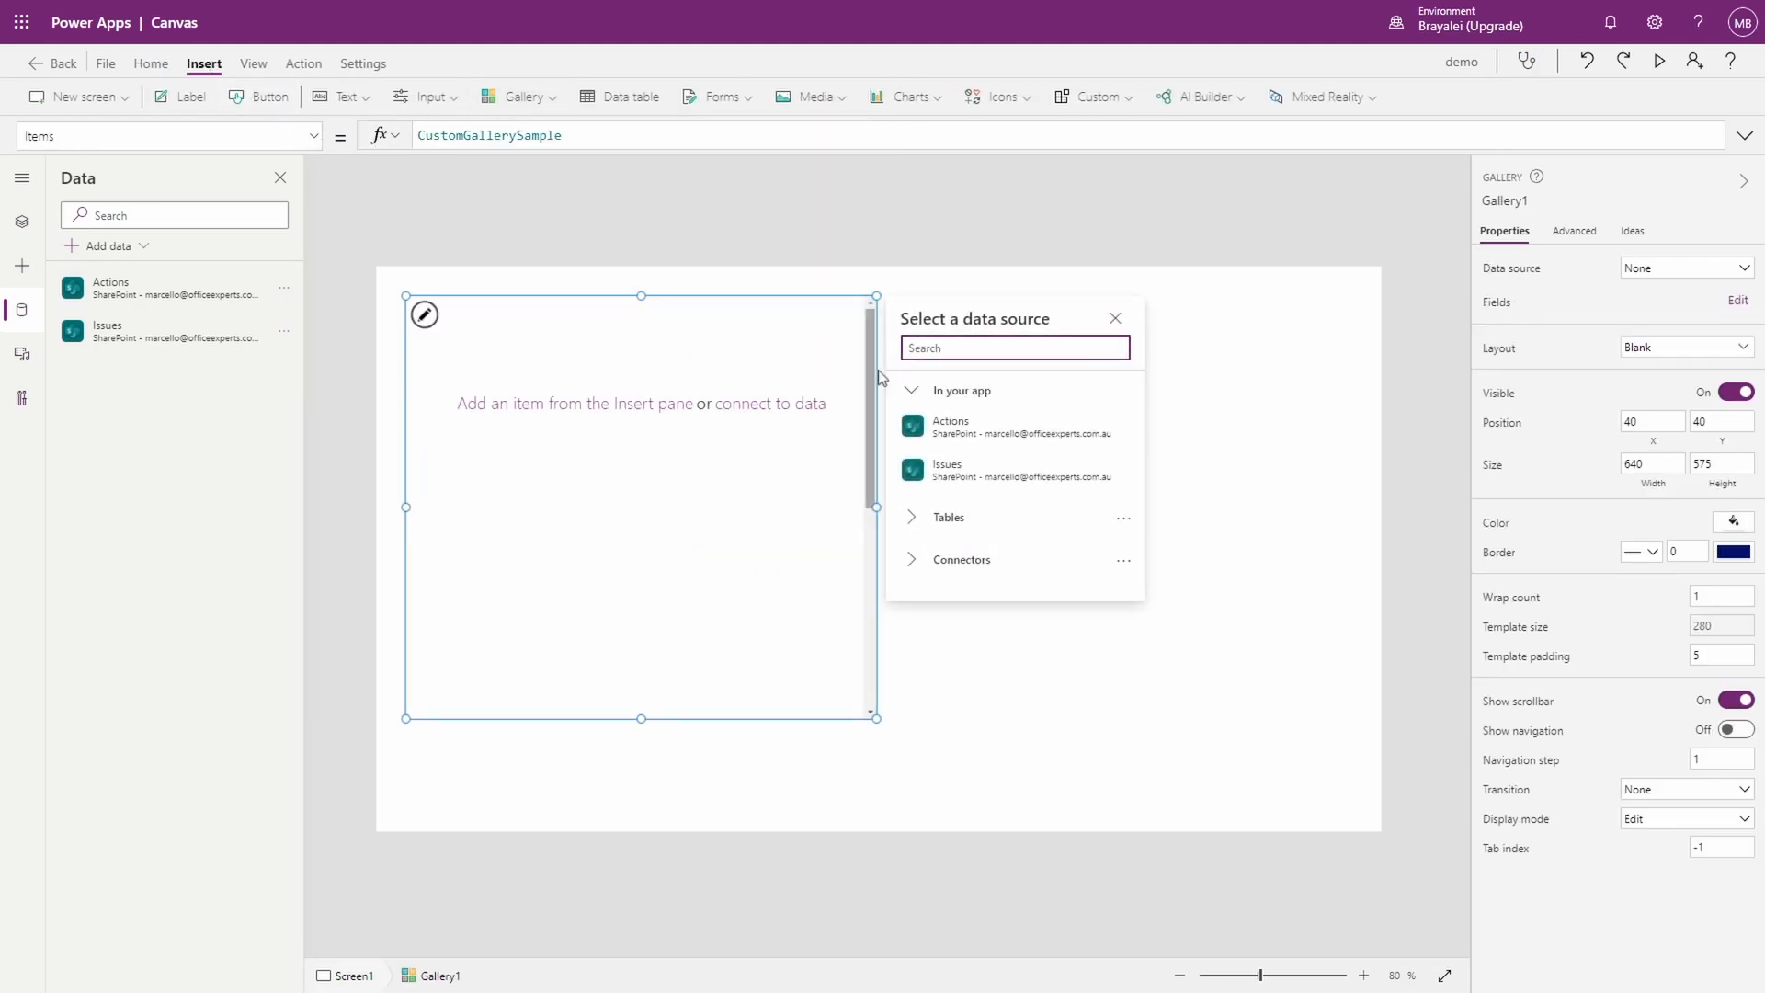
pyautogui.click(956, 471)
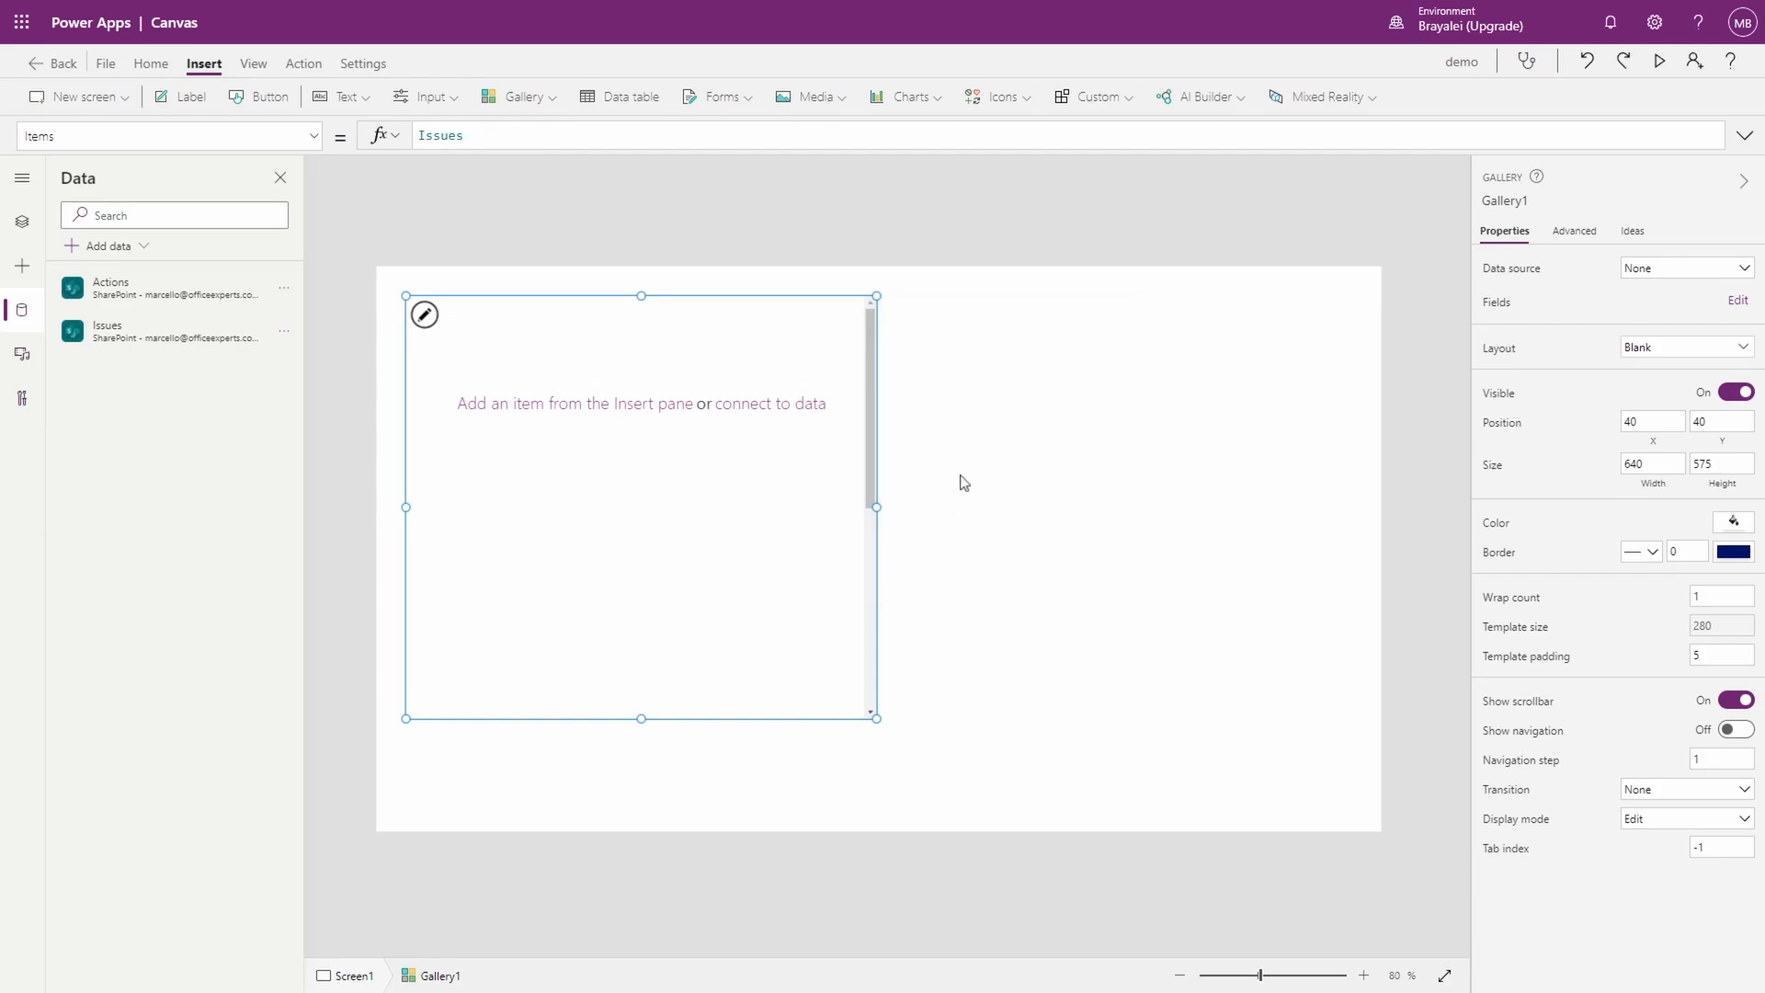
# Step: Widen the gallery to about 1242 and reduce its template size to about 70
pyautogui.moveTo(873, 509); pyautogui.dragTo(1323, 506)
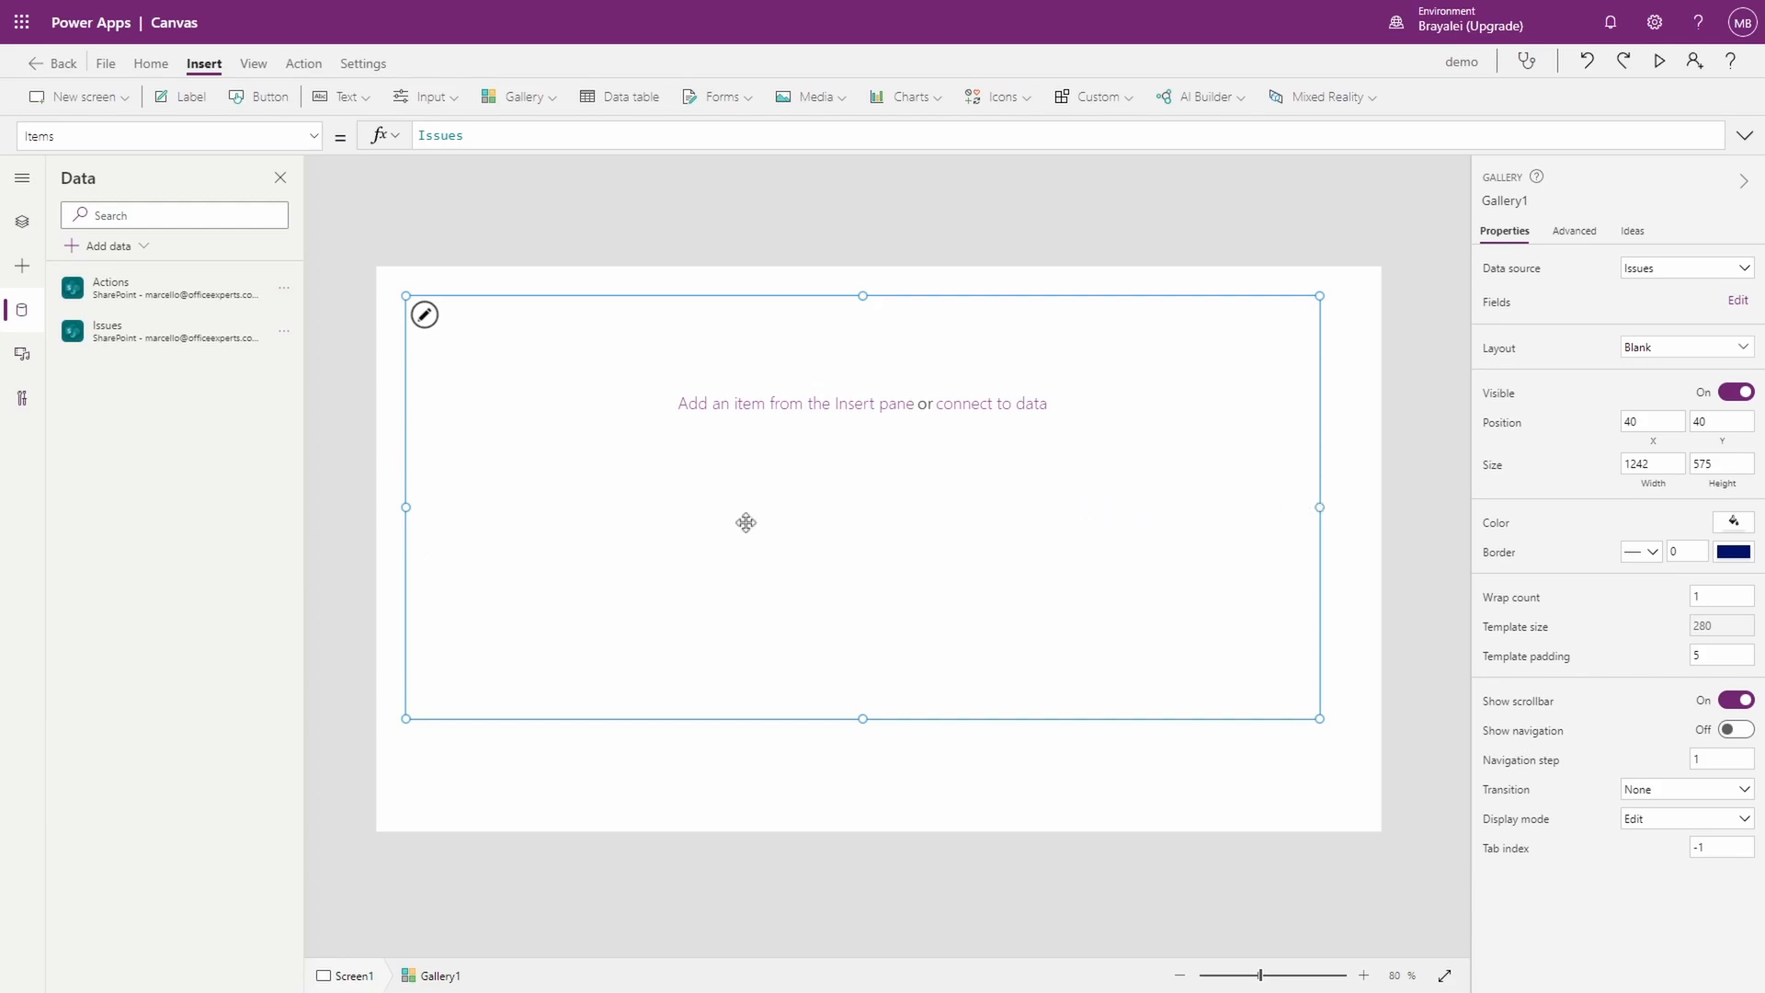
pyautogui.click(693, 398)
pyautogui.moveTo(861, 506); pyautogui.dragTo(847, 368)
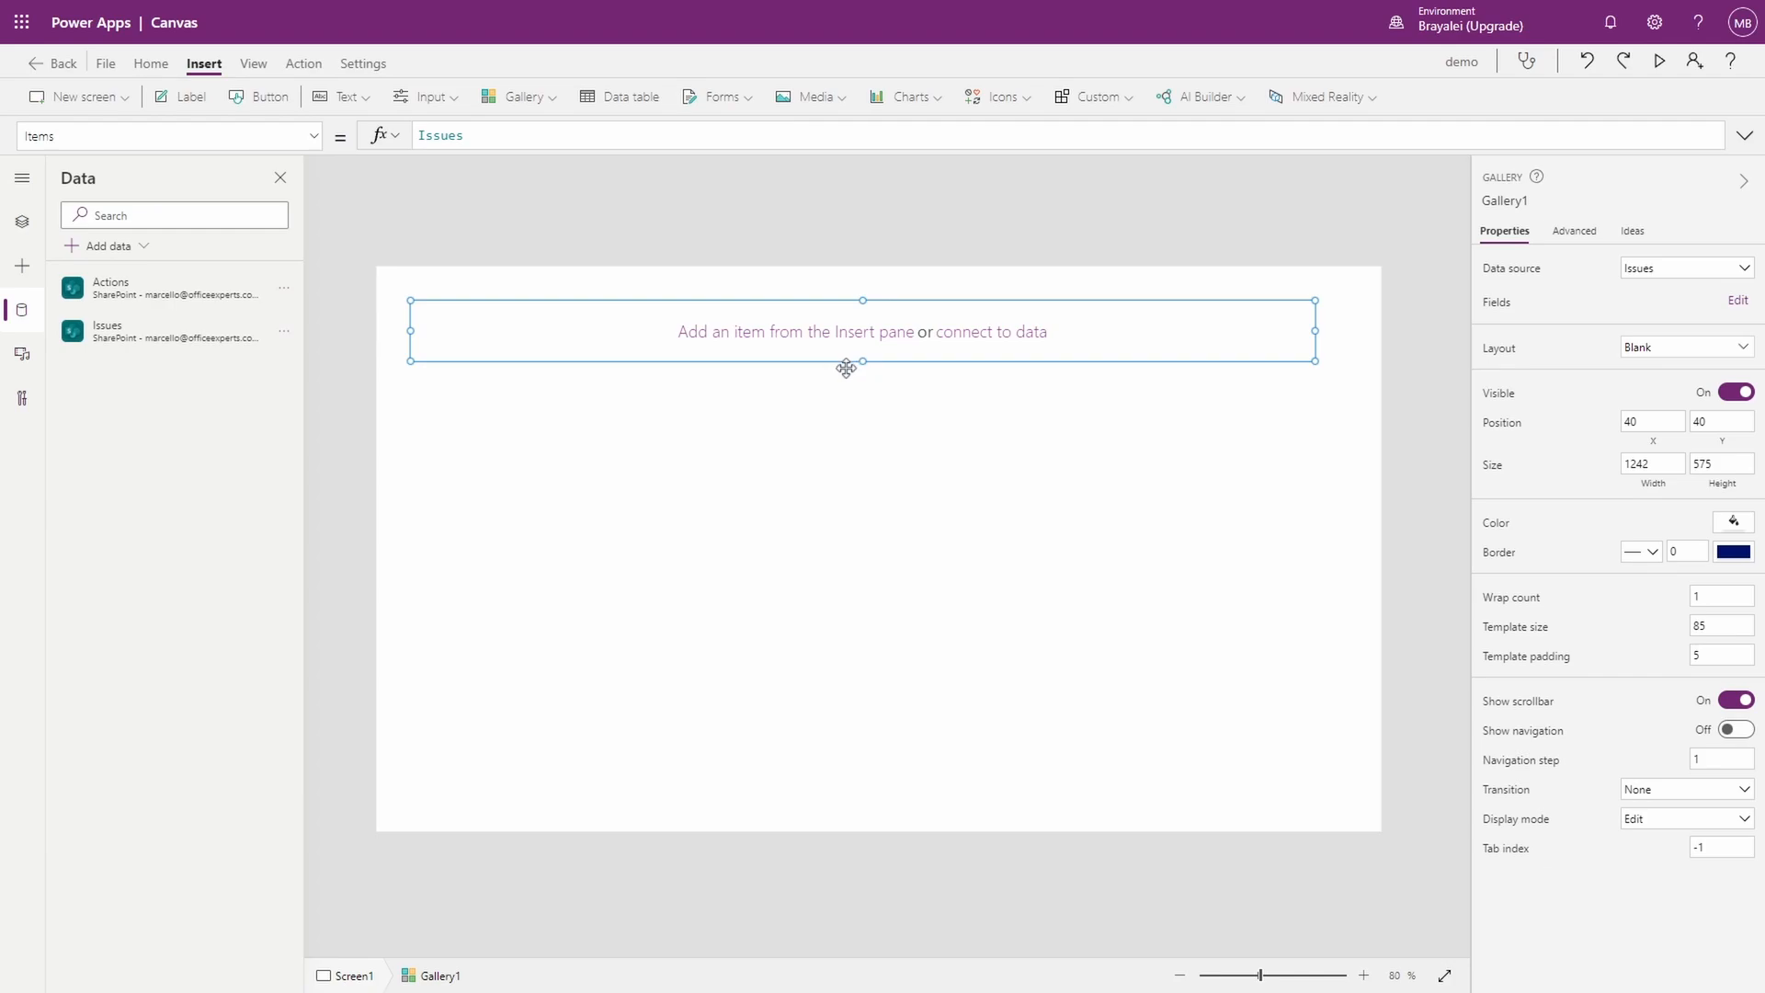
pyautogui.moveTo(863, 361)
pyautogui.mouseDown()
pyautogui.moveTo(861, 538)
pyautogui.moveTo(874, 350)
pyautogui.mouseUp()
pyautogui.click(601, 515)
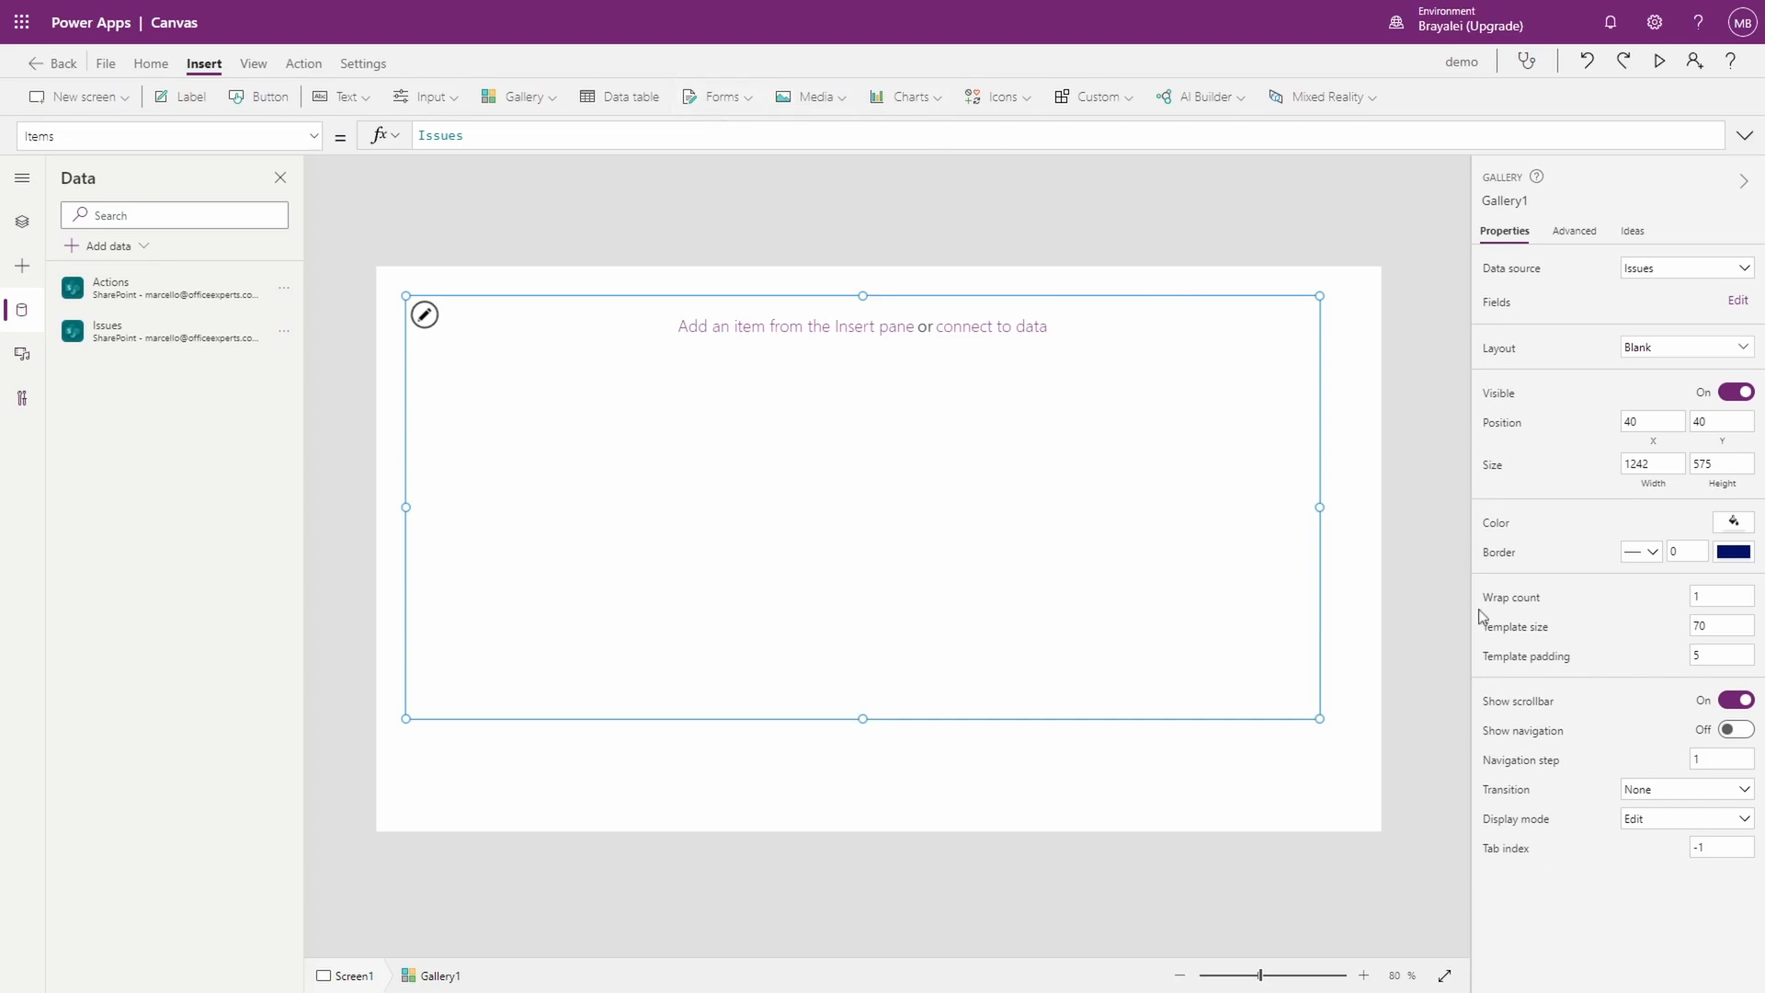
# Step: Give the gallery a solid border with a thickness of 1
pyautogui.click(1652, 553)
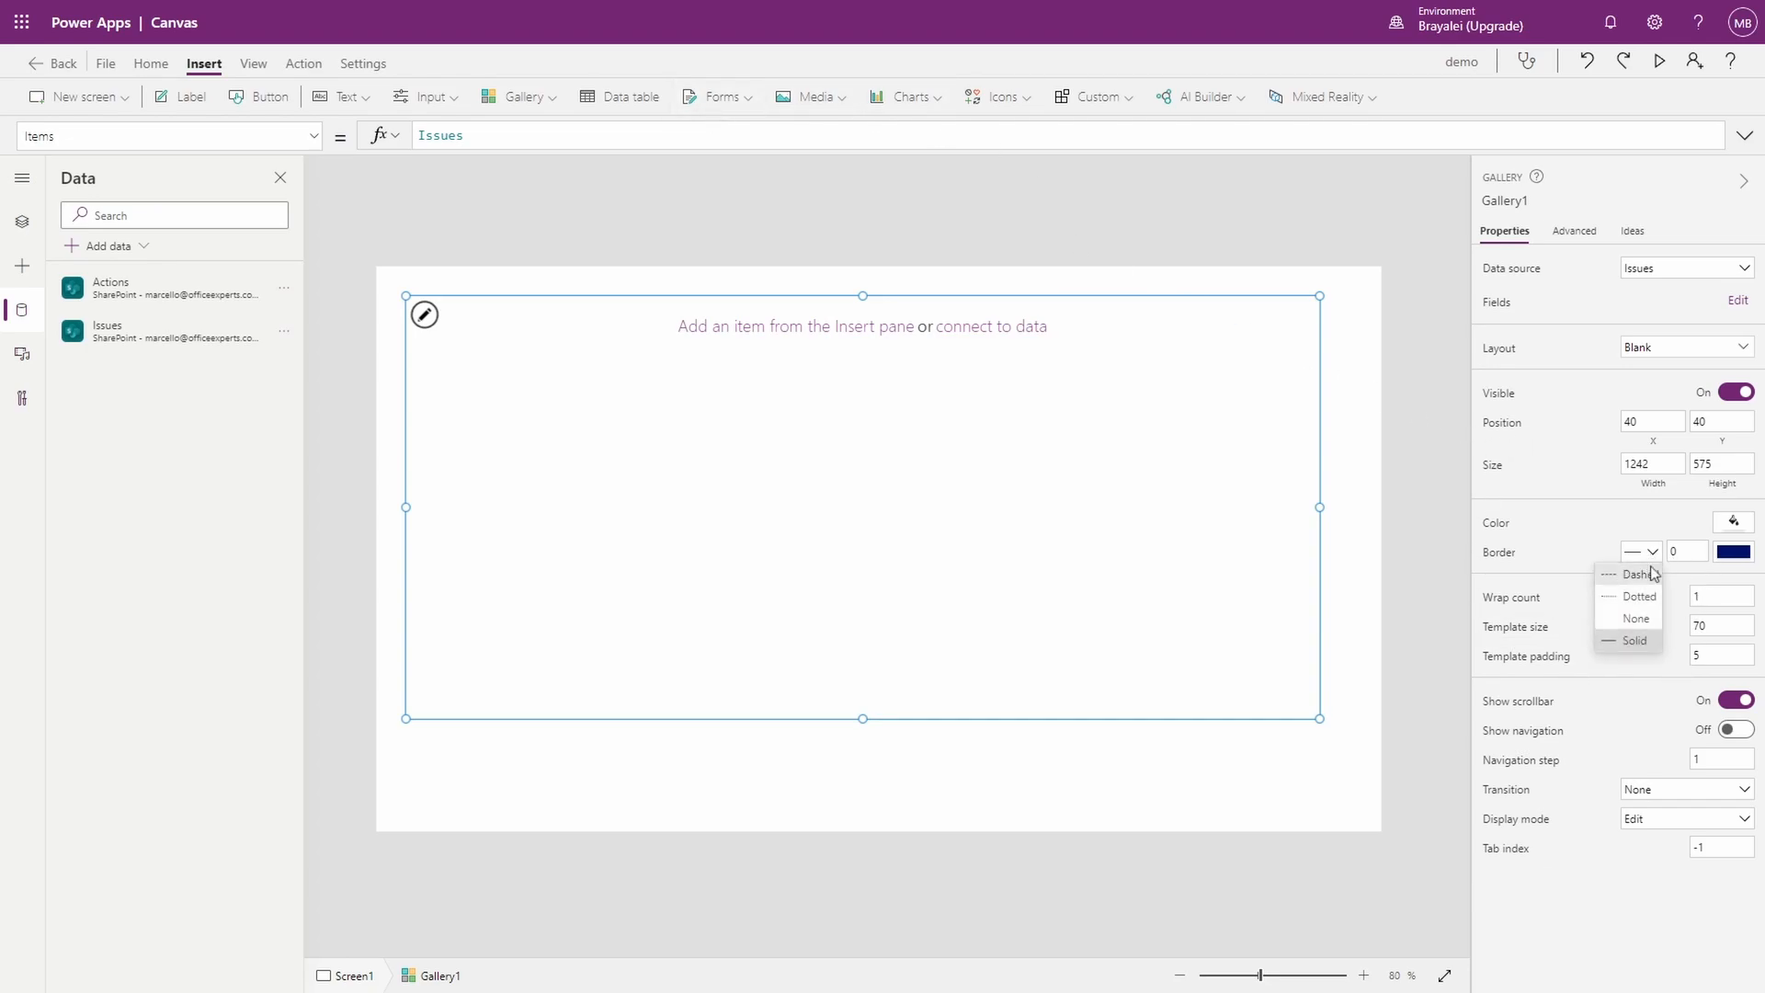
pyautogui.click(1629, 597)
pyautogui.click(1653, 552)
pyautogui.click(1632, 640)
pyautogui.click(1687, 551)
pyautogui.write('01')
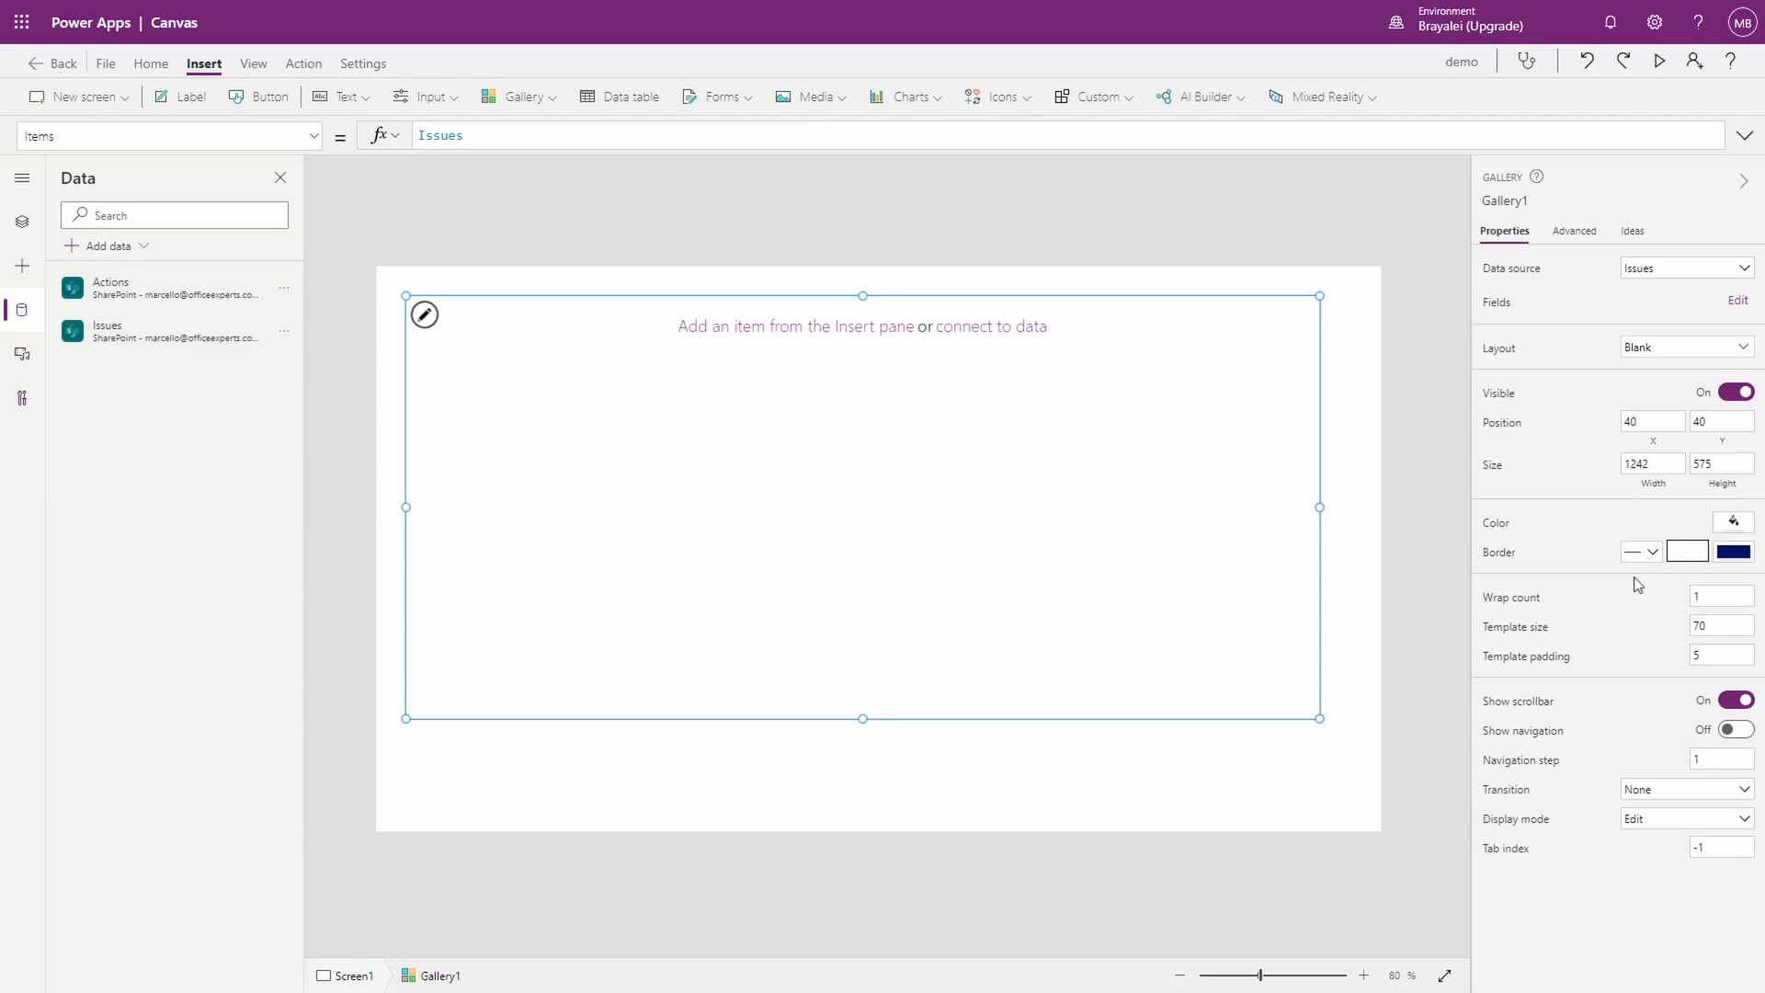
pyautogui.click(1450, 540)
# Step: Shorten the gallery to about 517 high and move it down to about X 60, Y 188
pyautogui.click(1180, 598)
pyautogui.click(989, 774)
pyautogui.click(865, 672)
pyautogui.moveTo(865, 720); pyautogui.dragTo(869, 676)
pyautogui.moveTo(788, 297); pyautogui.dragTo(808, 401)
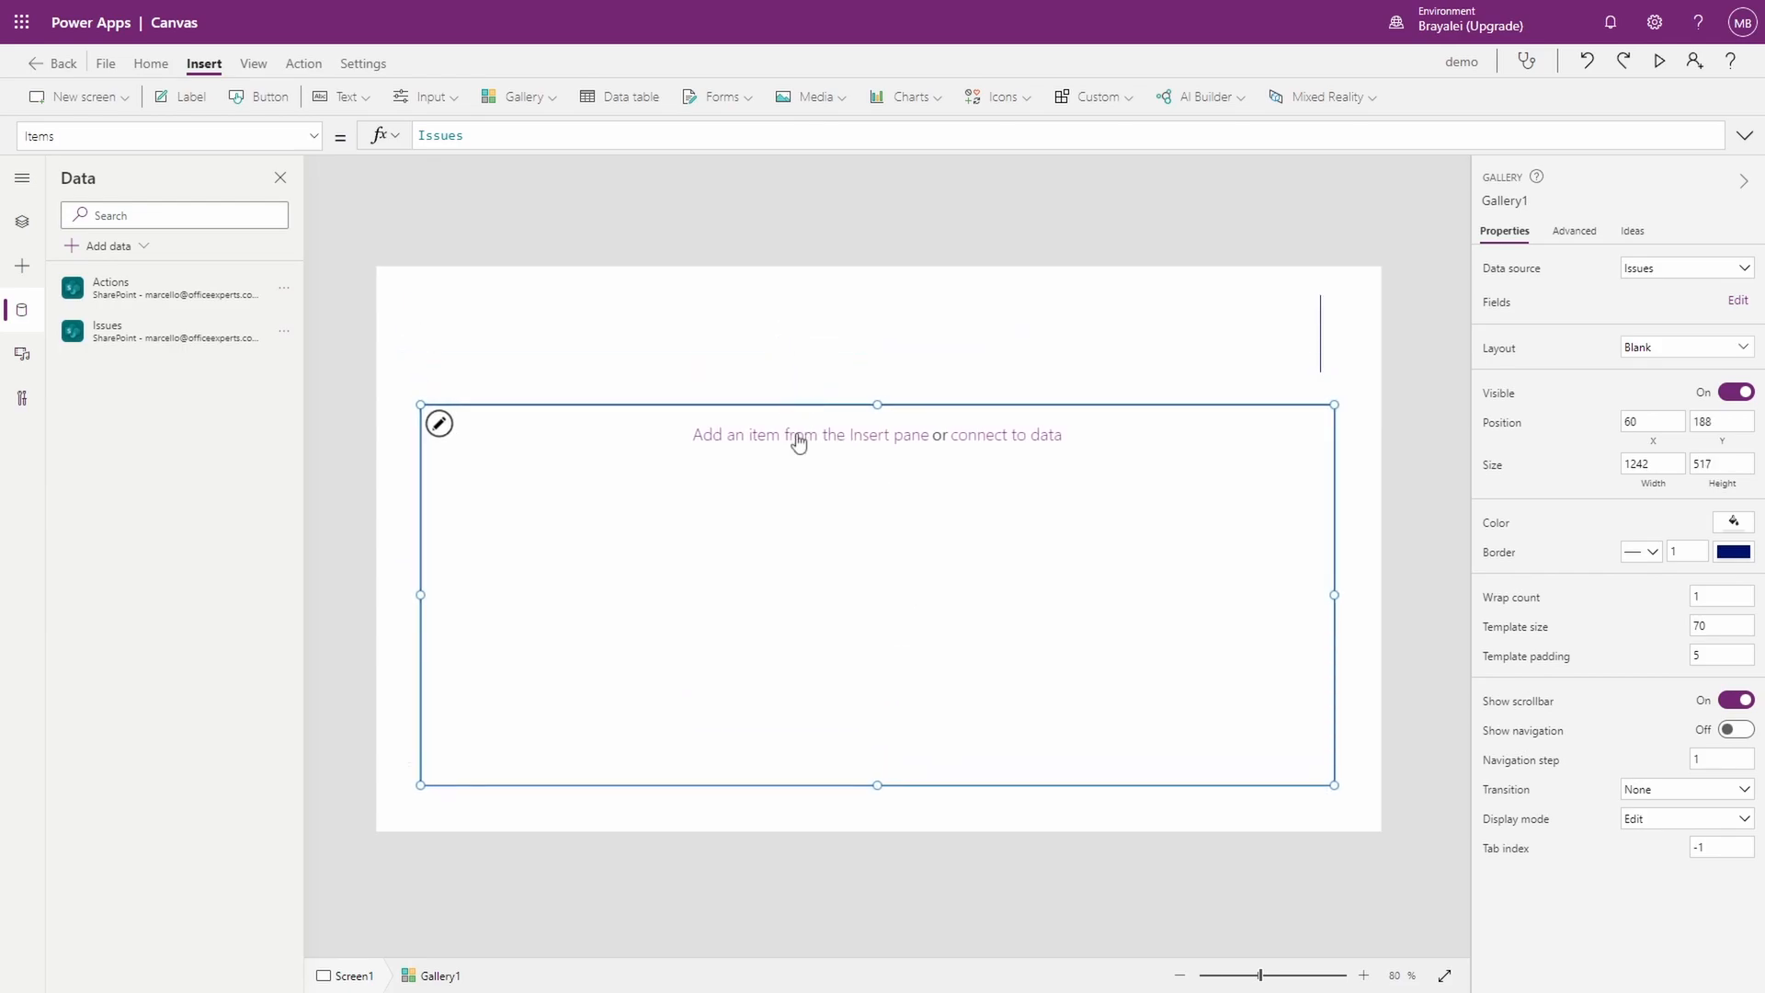
# Step: Rename the gallery as gal_Issues in the tree view
pyautogui.click(799, 441)
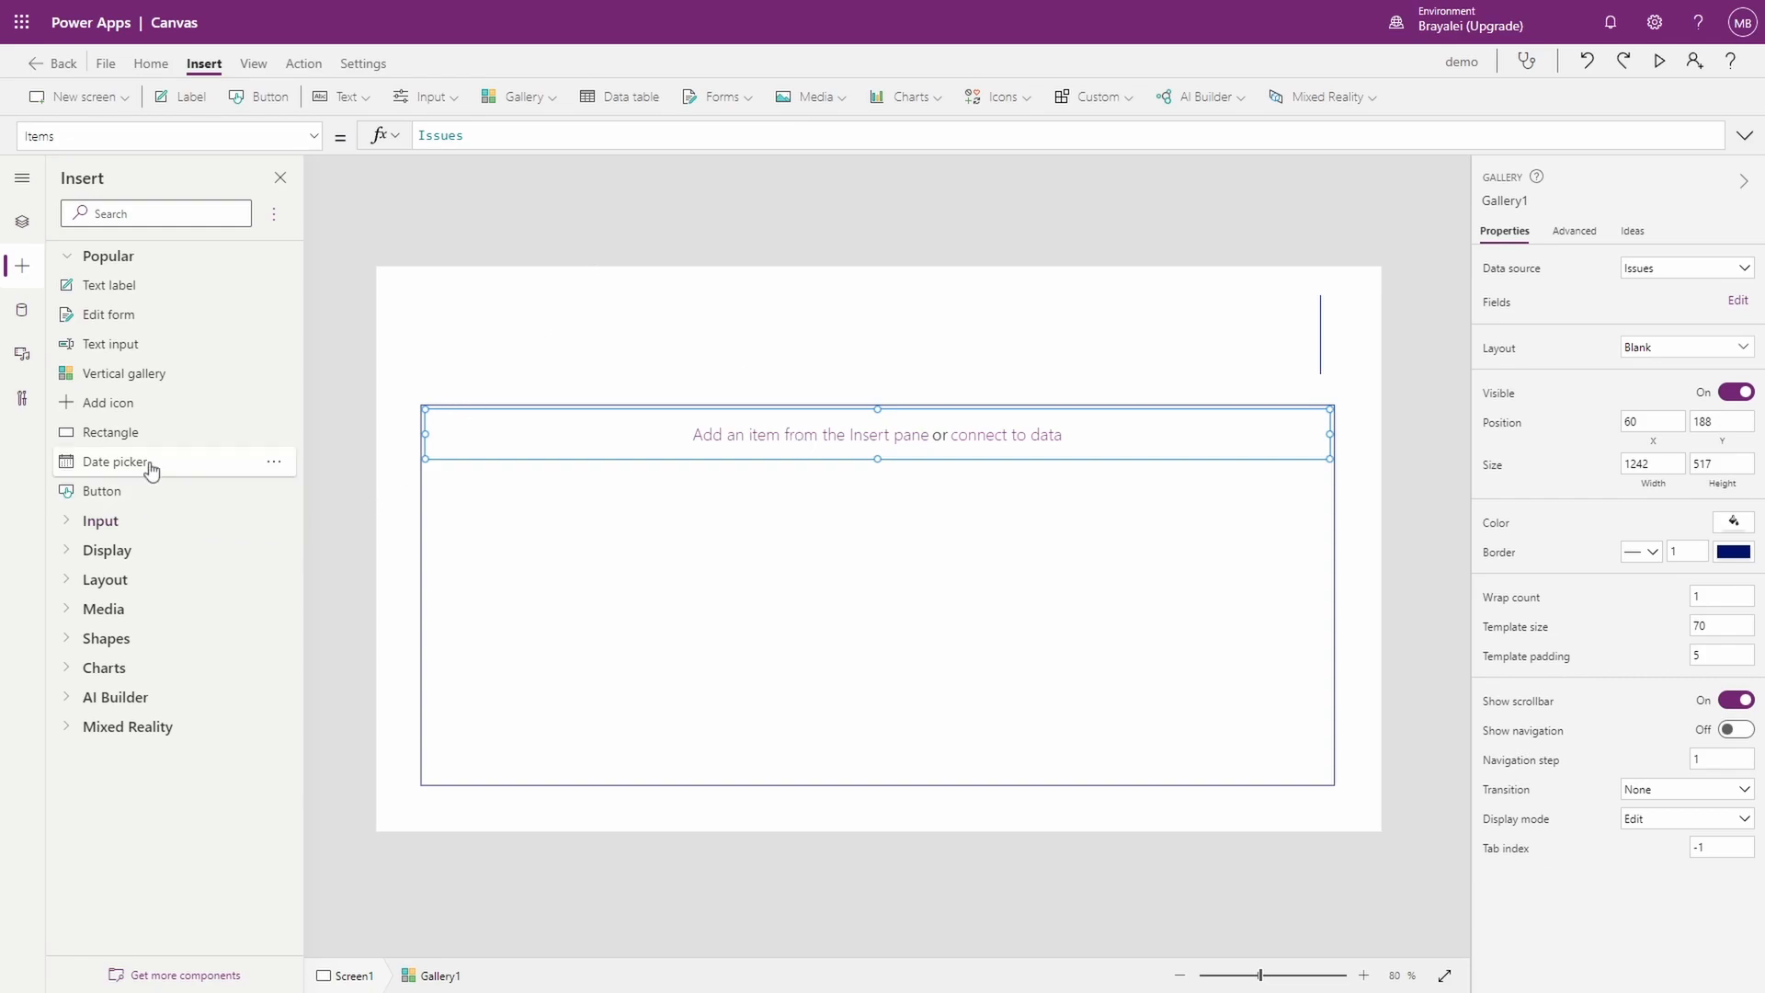
pyautogui.click(24, 224)
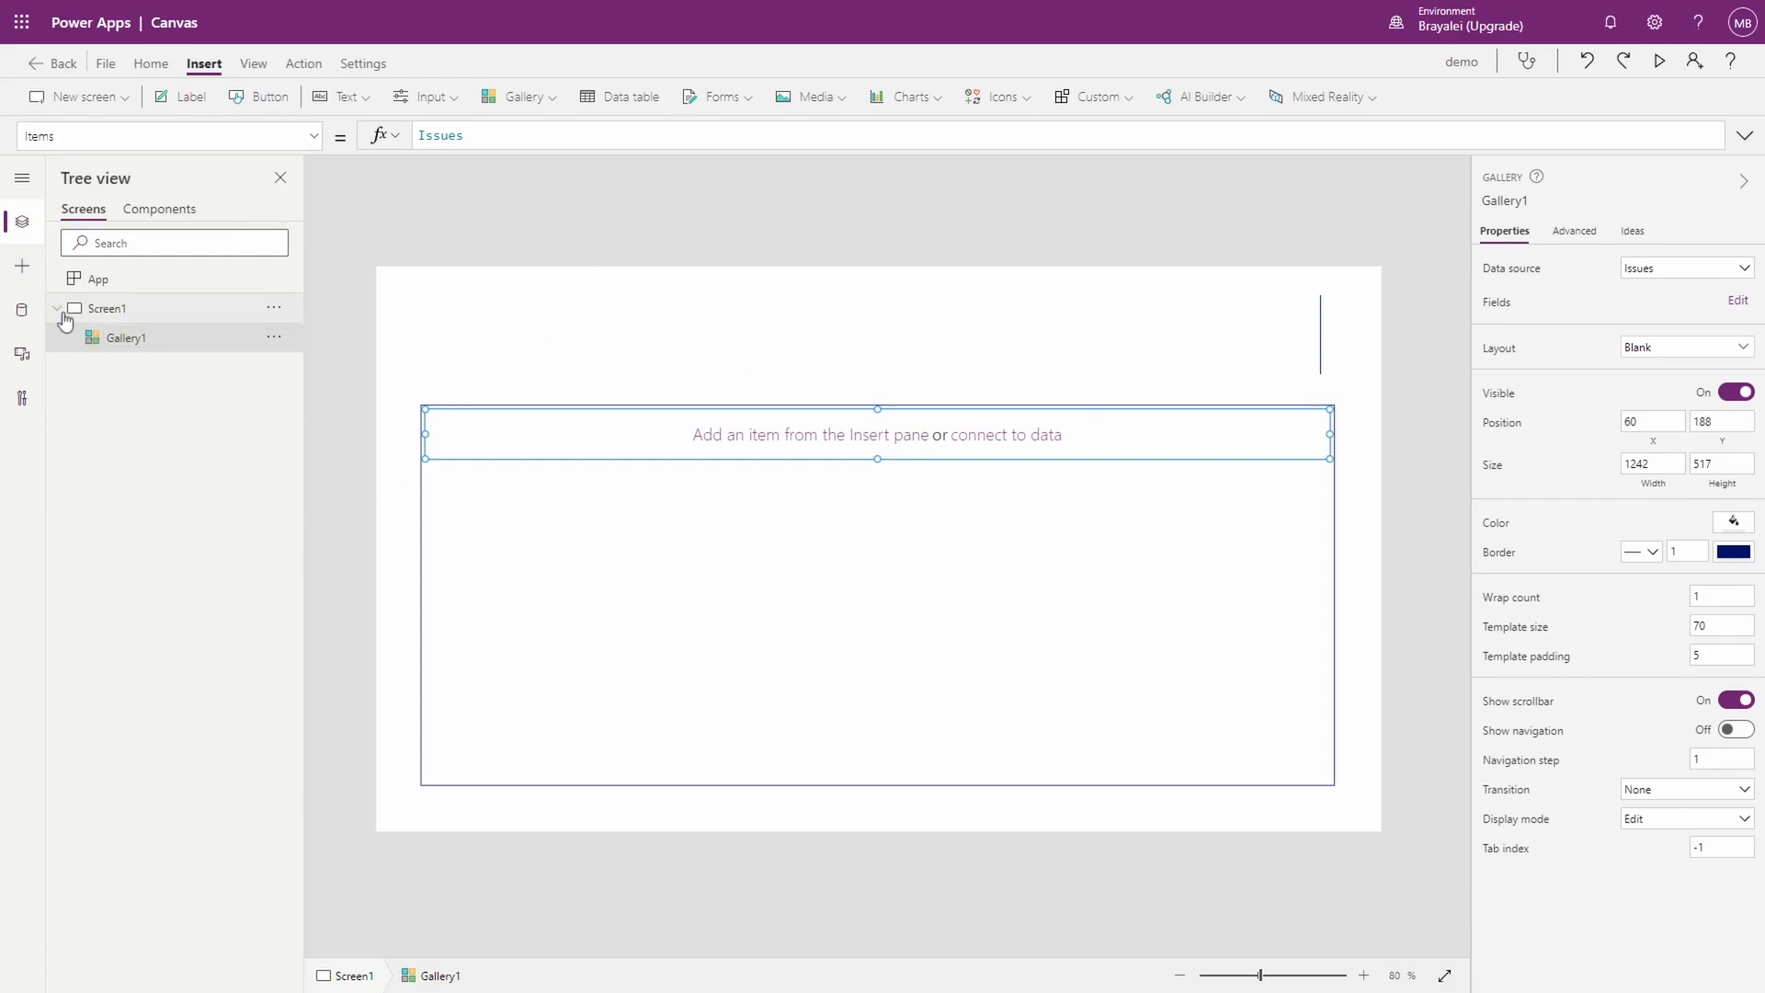
pyautogui.doubleClick(131, 337)
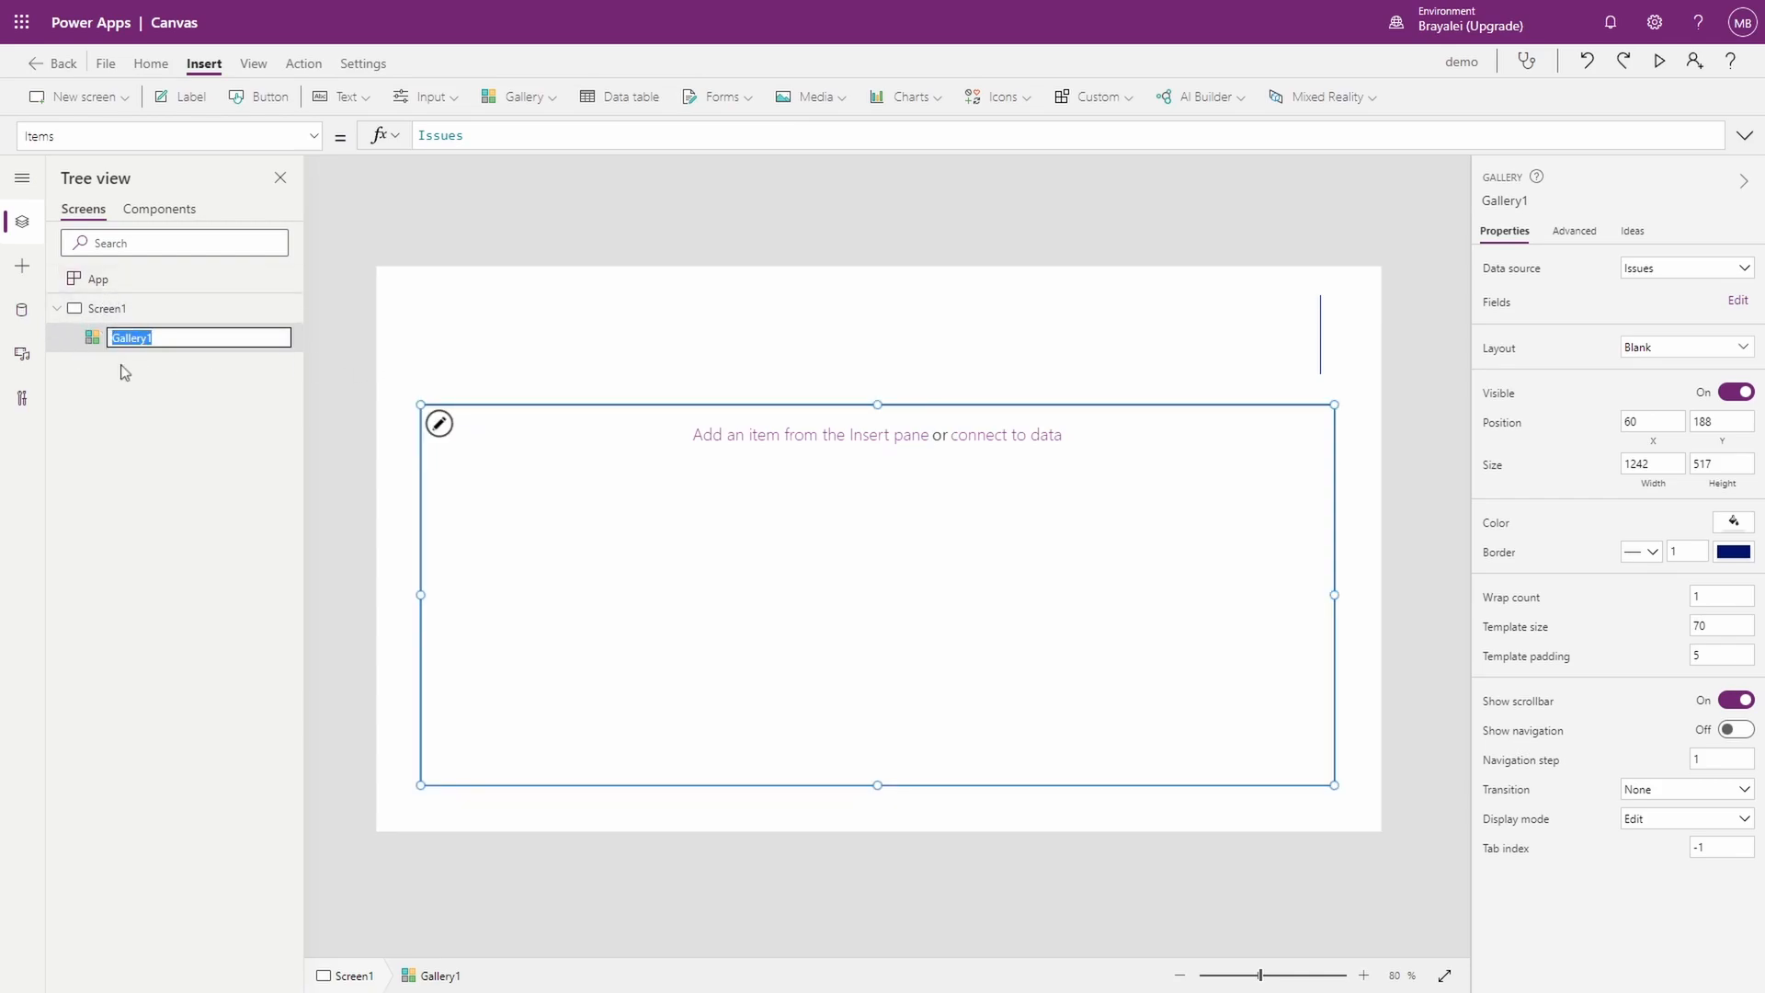
pyautogui.click(168, 337)
pyautogui.hotkey('ctrl', 'a')
pyautogui.write('g')
pyautogui.click(213, 523)
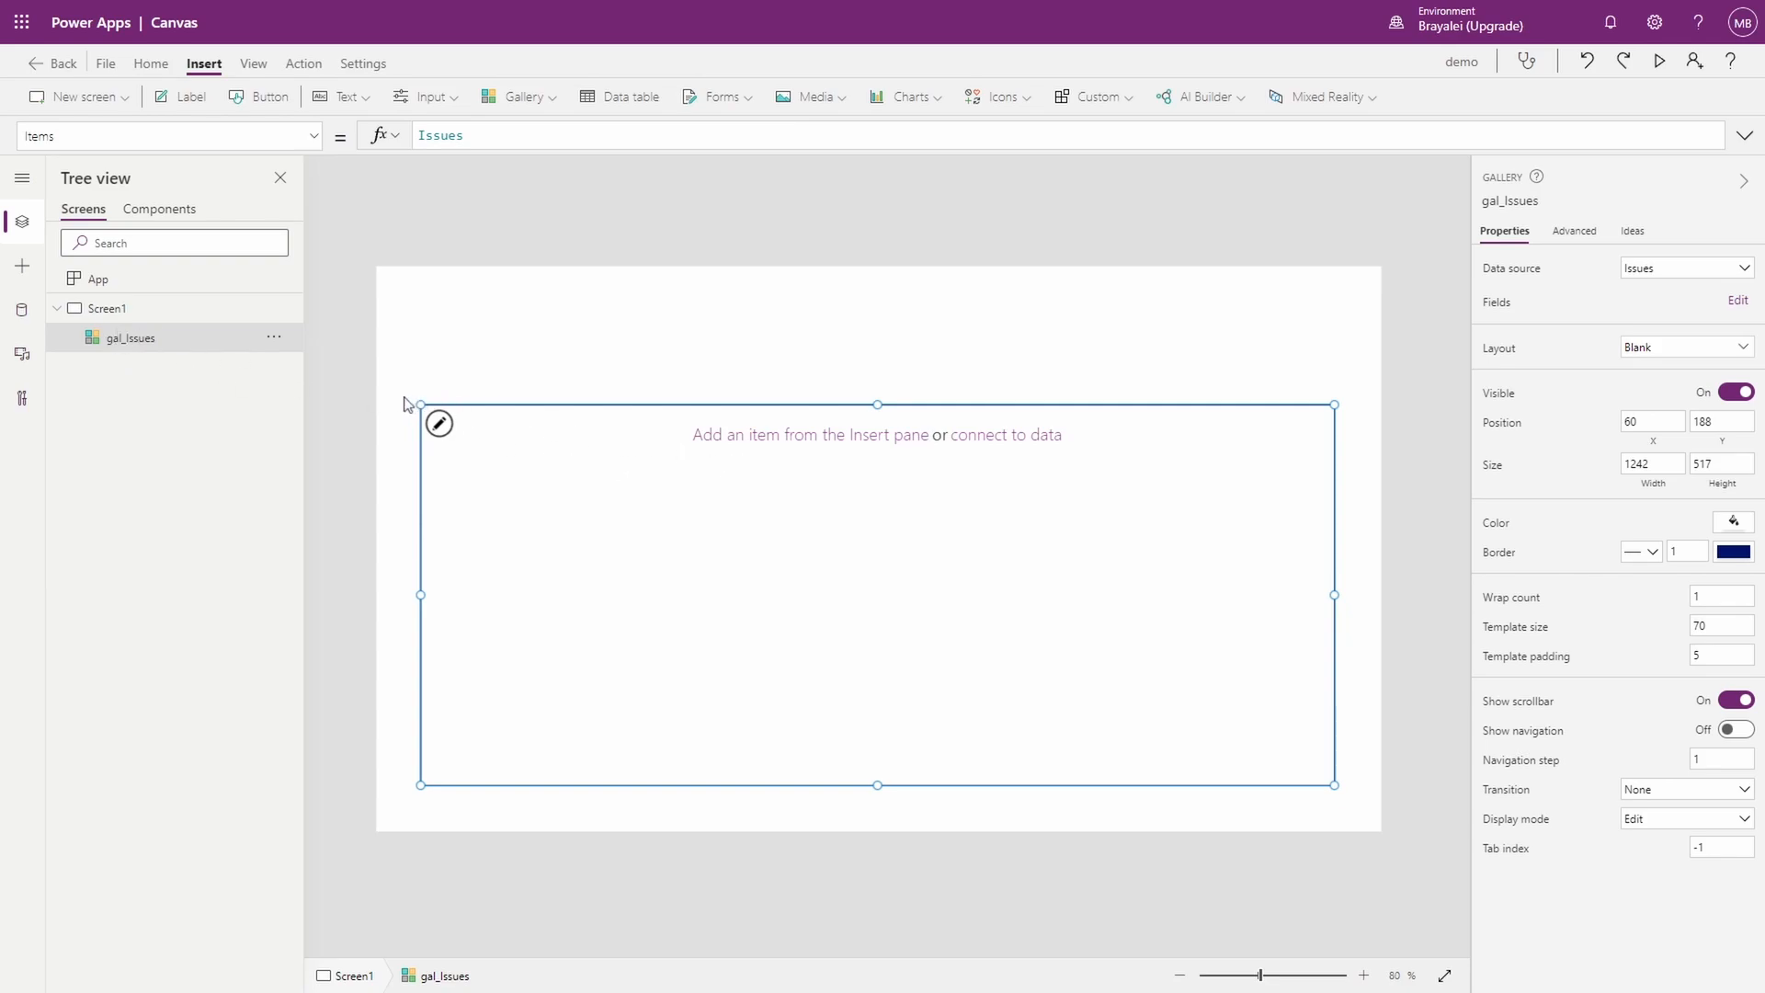
# Step: Insert a label into the gallery's template row, near its left end at about X 12, Y 12
pyautogui.click(615, 456)
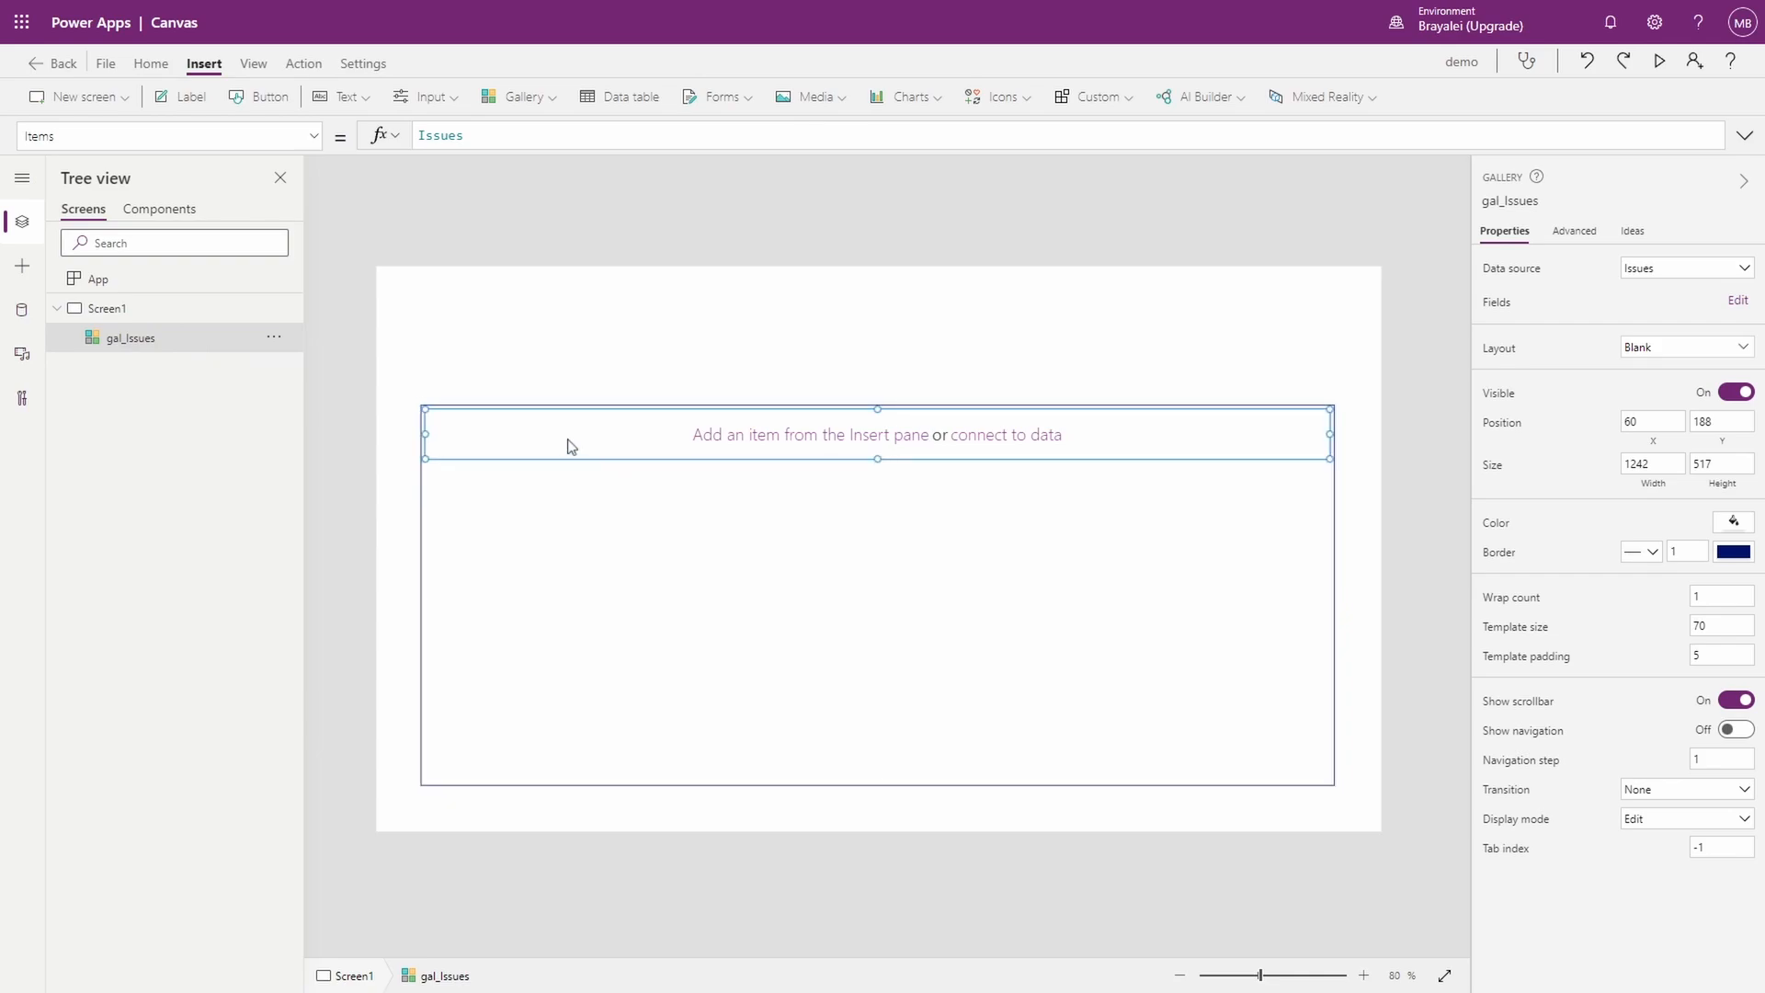
pyautogui.click(184, 103)
pyautogui.moveTo(497, 450); pyautogui.dragTo(480, 436)
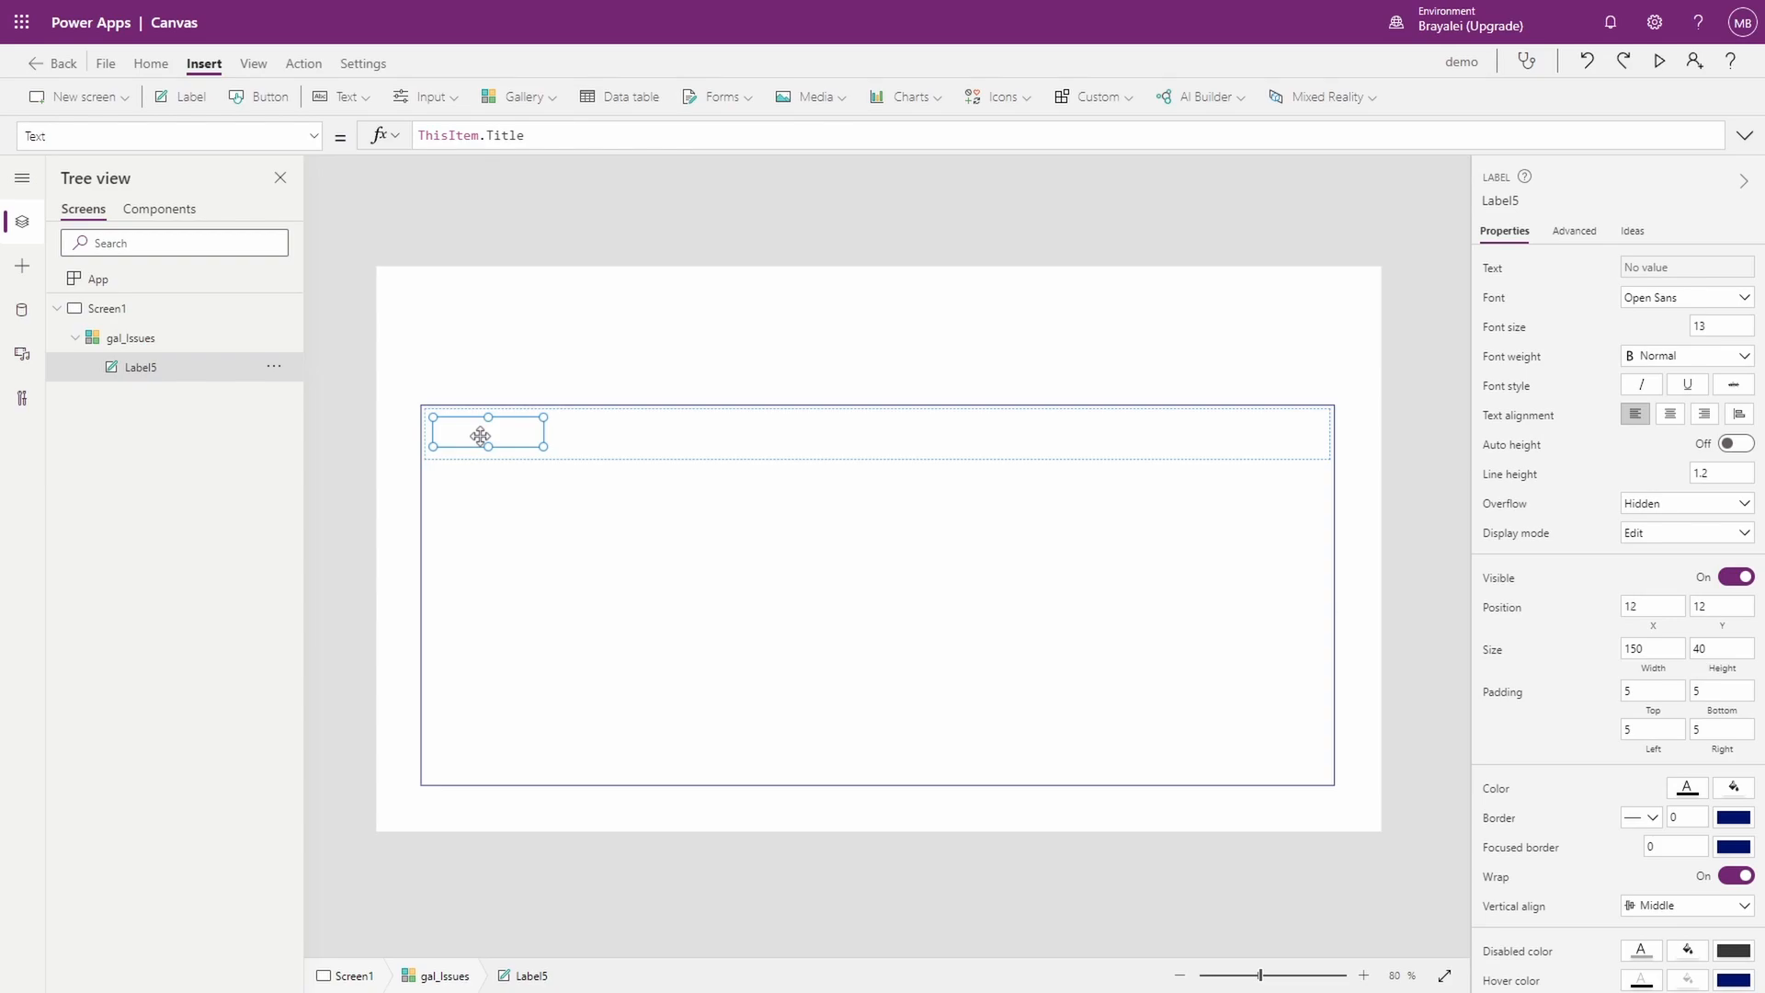
# Step: Set the label's text formula to ThisItem.ID and narrow the label to about 110 wide
pyautogui.doubleClick(513, 136)
pyautogui.write('id')
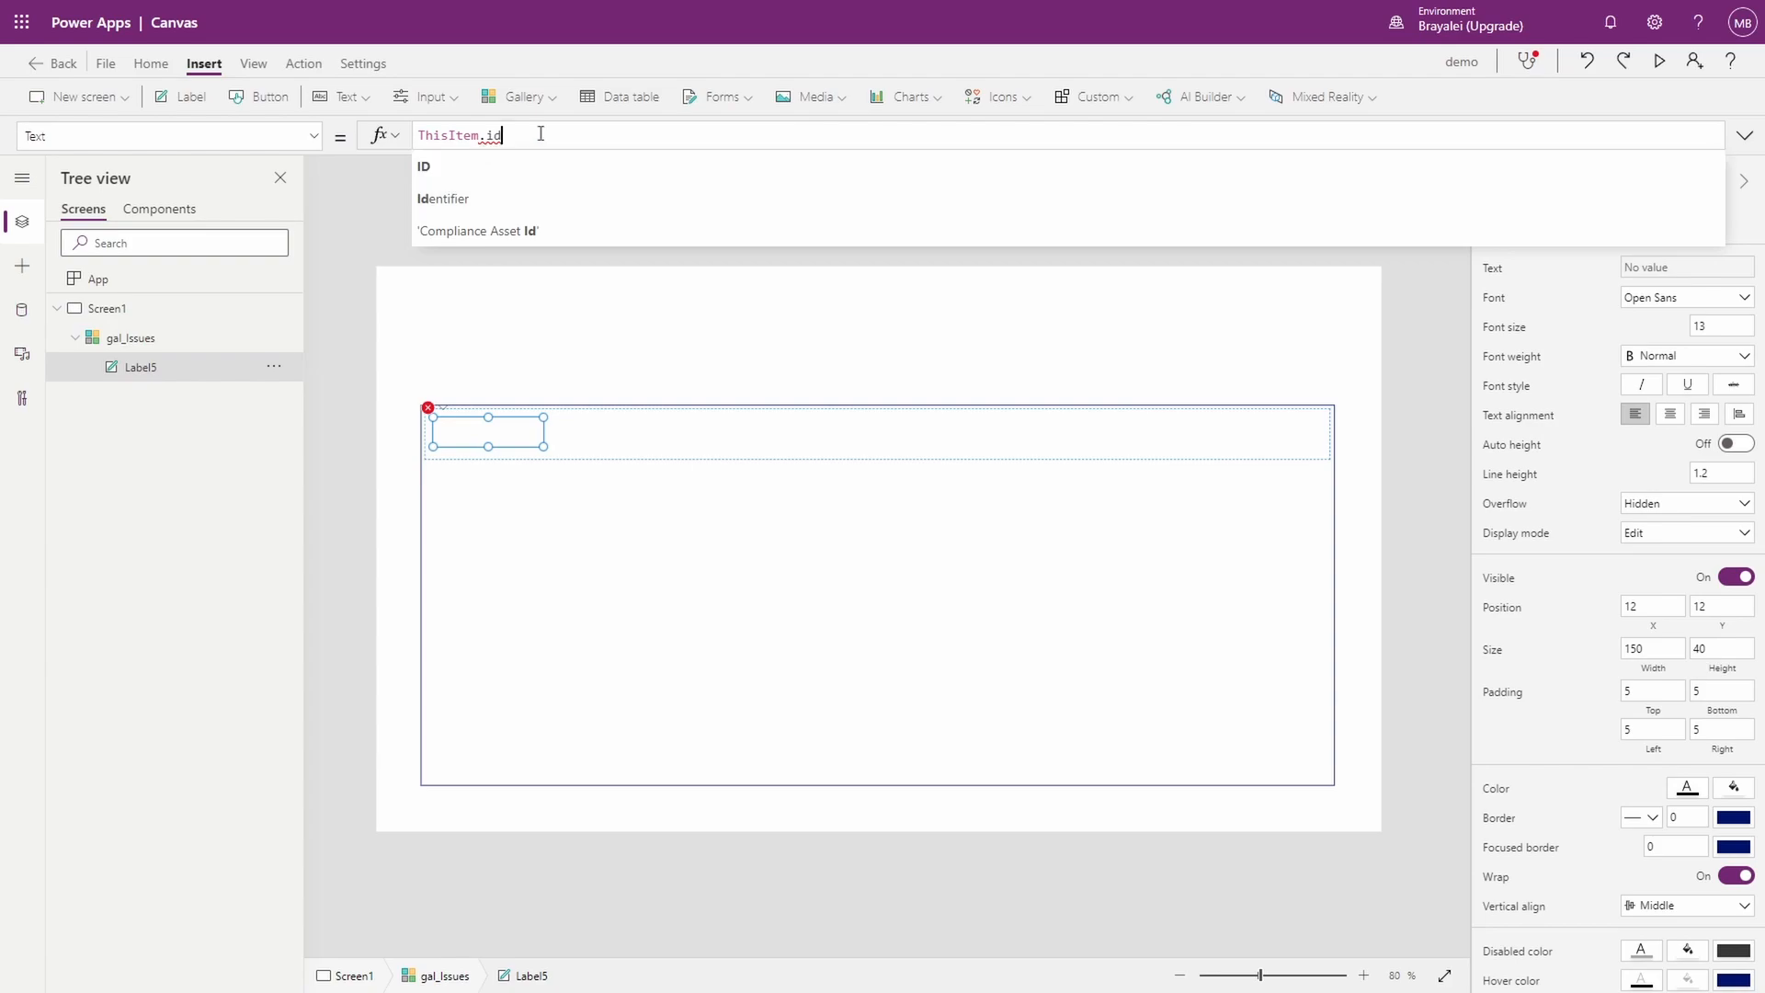
pyautogui.write('=')
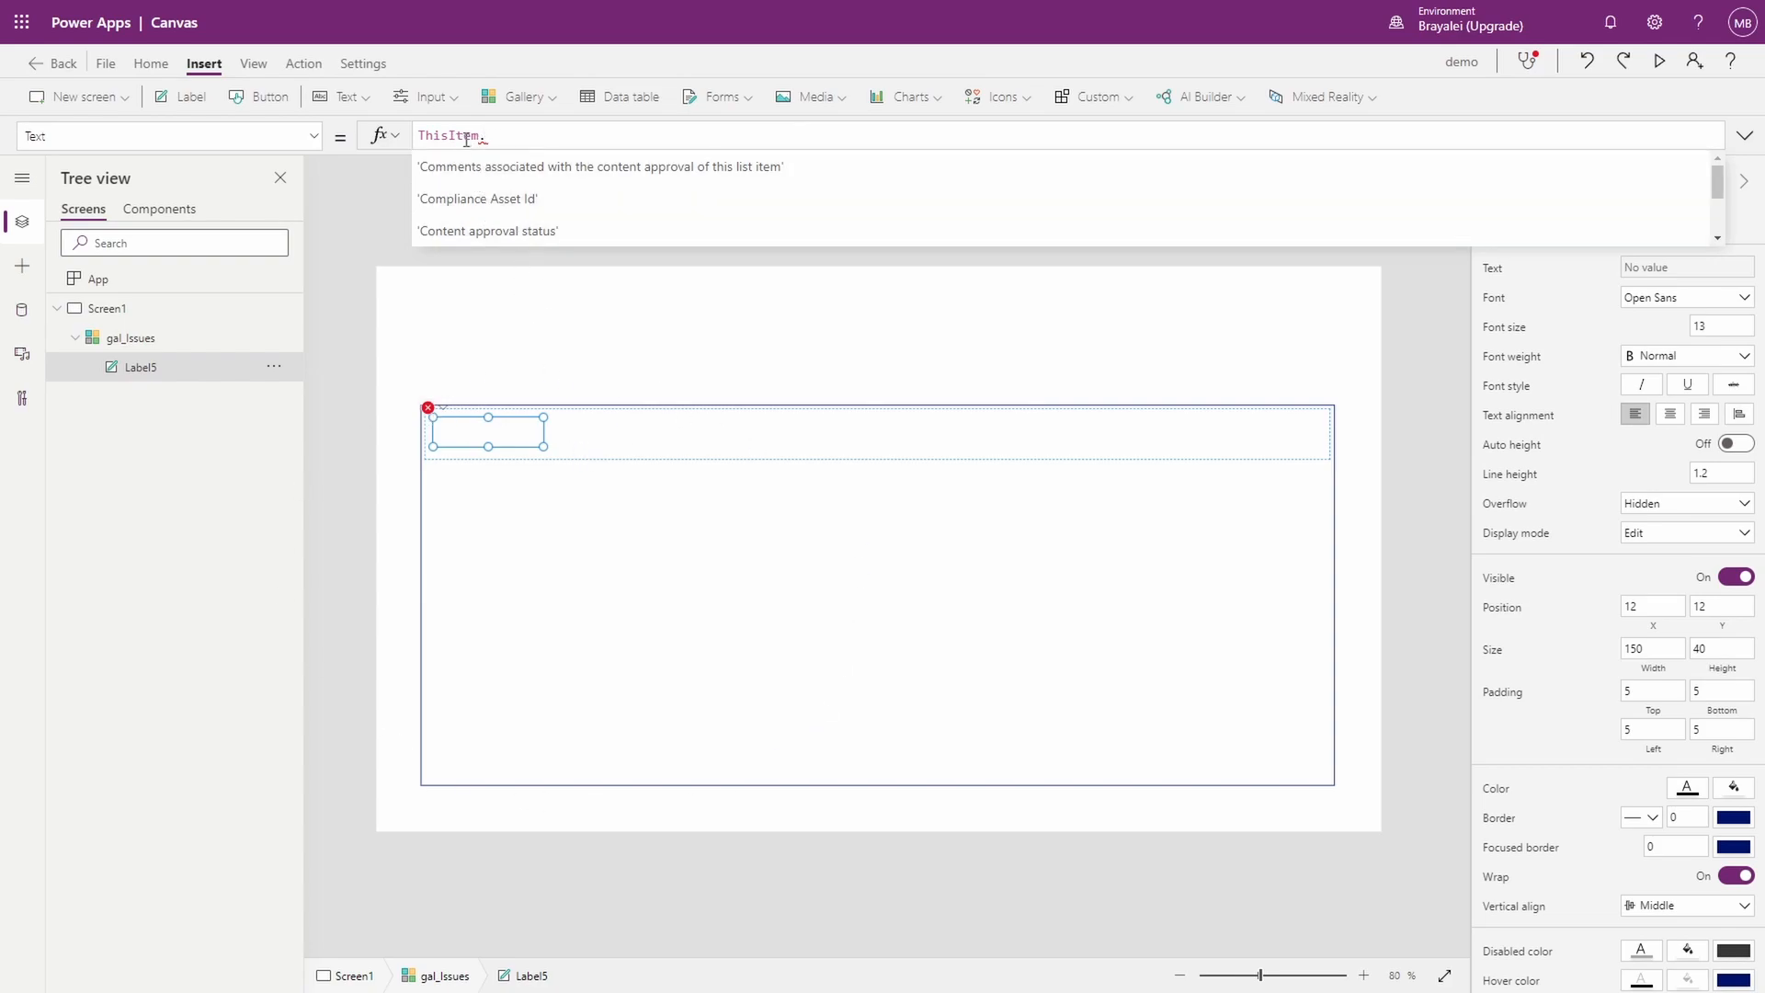
pyautogui.write('id')
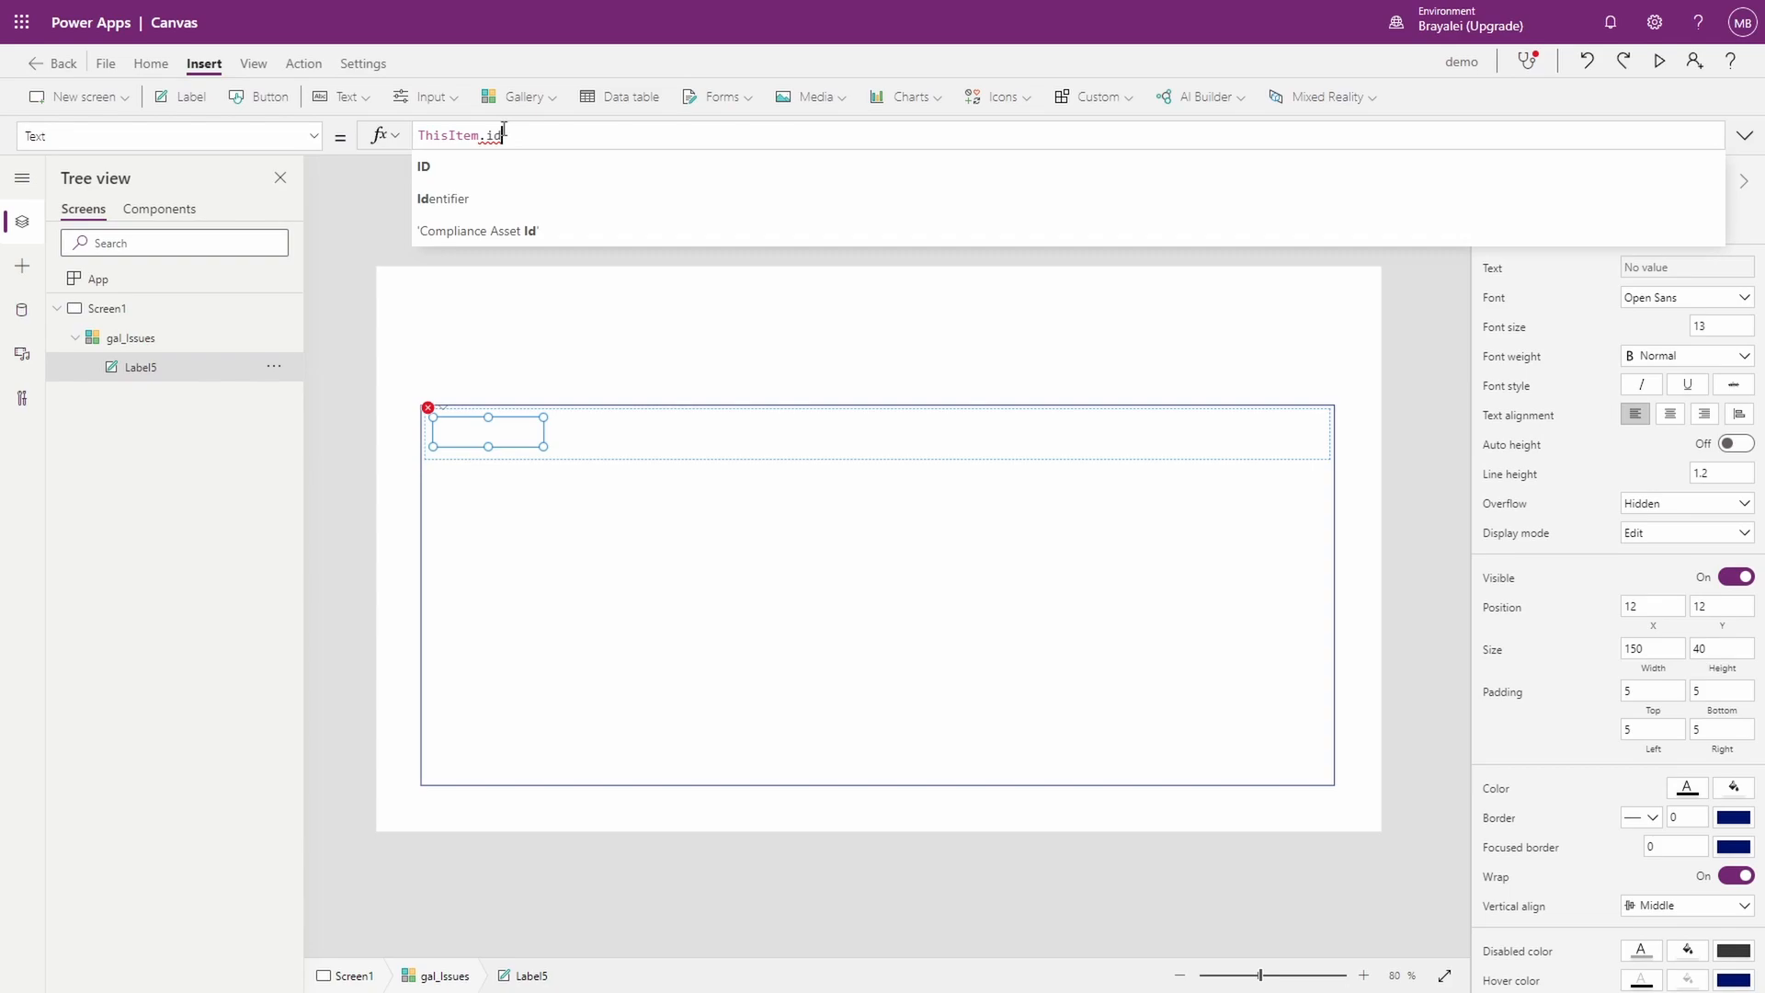
pyautogui.click(480, 175)
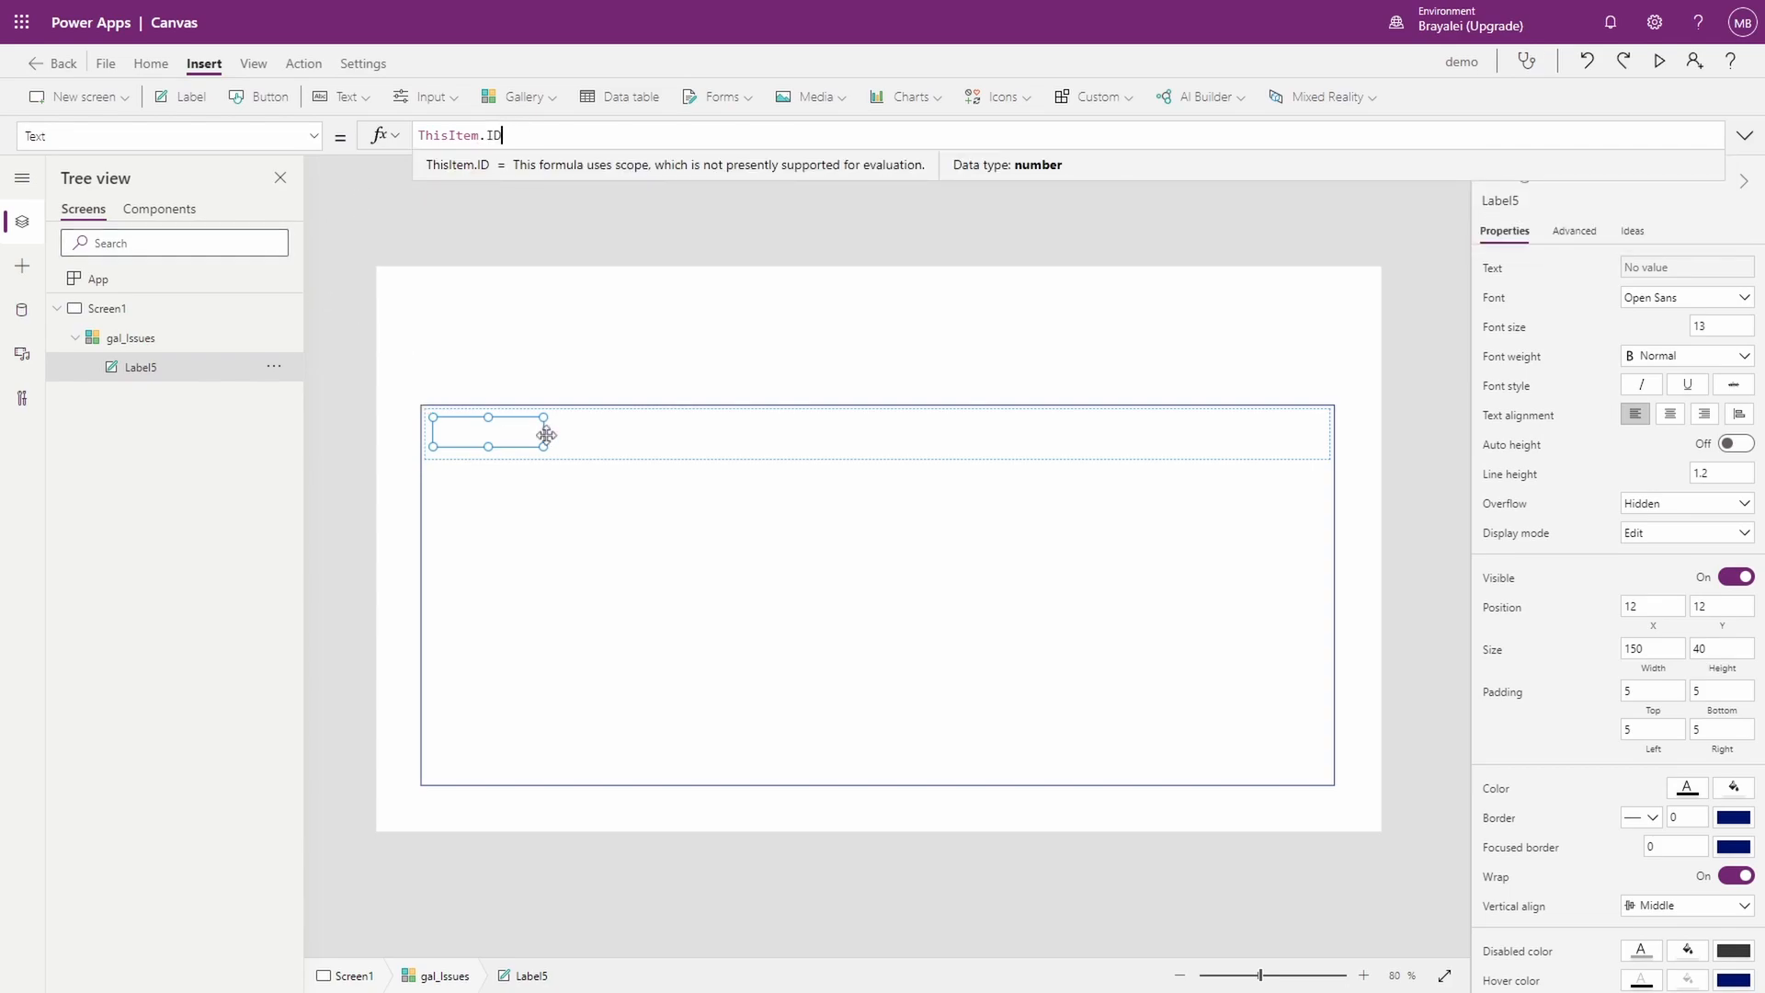
pyautogui.moveTo(543, 446); pyautogui.dragTo(514, 446)
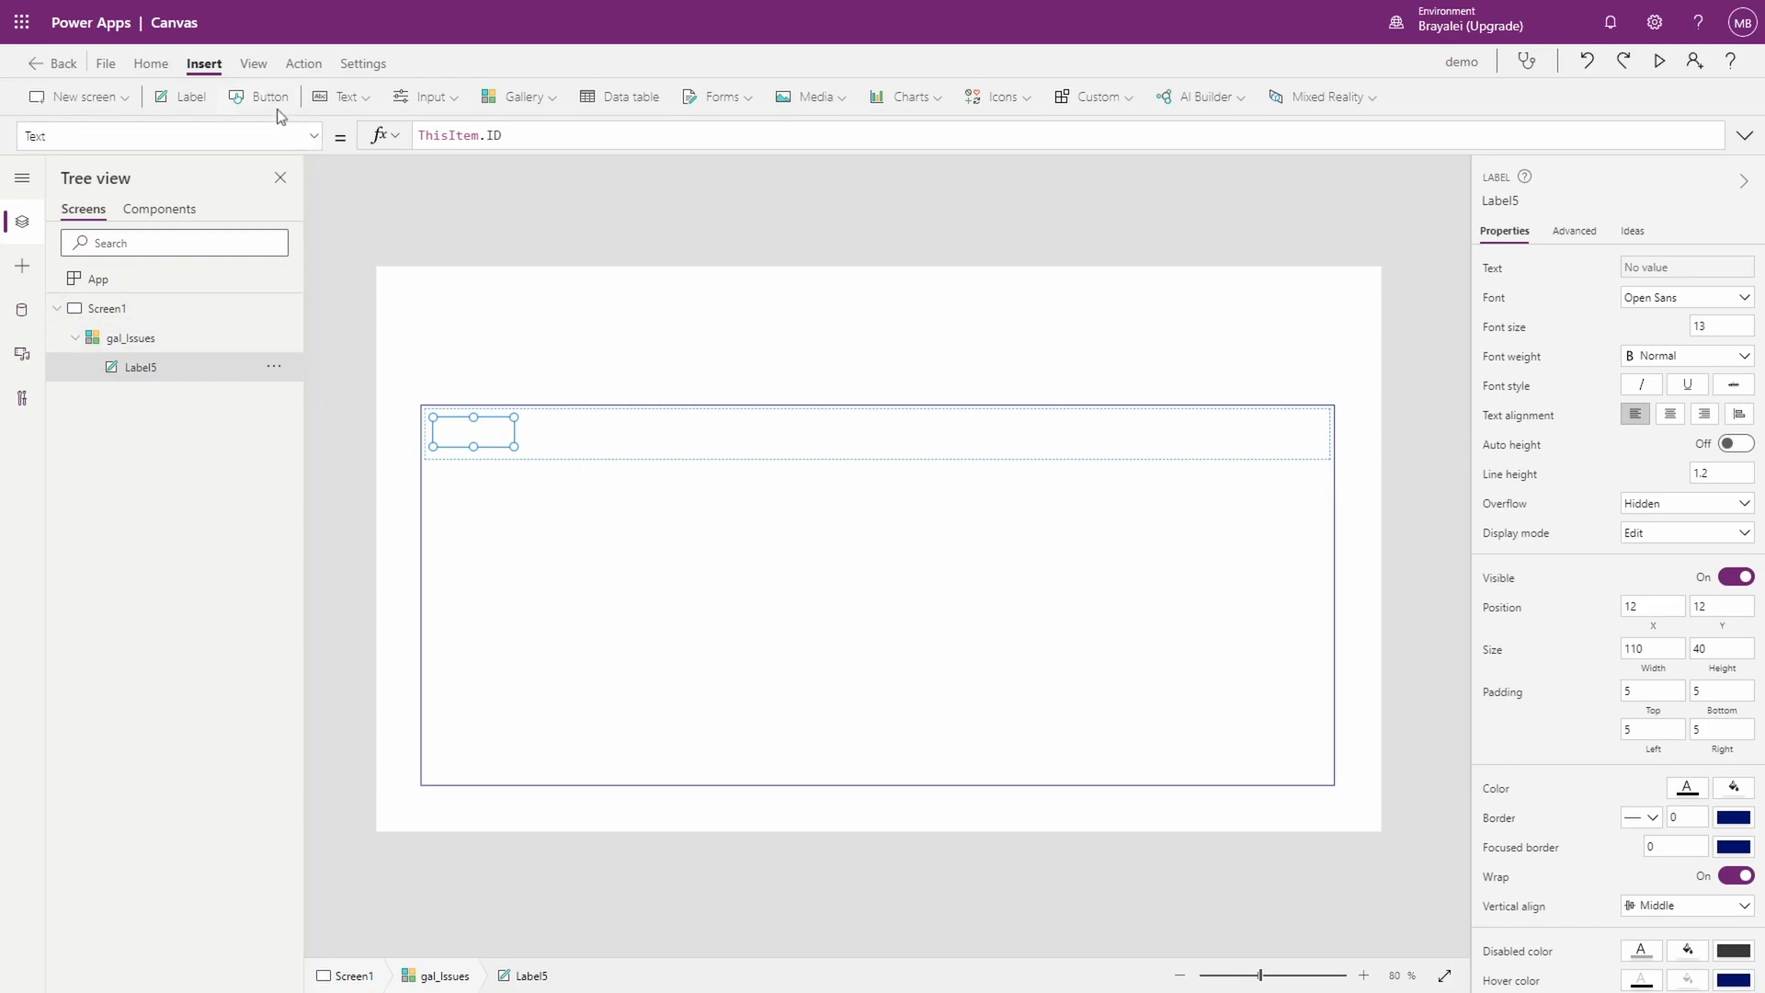
# Step: Add a ThisItem.Title label about 933 wide beside the ID label, and name the two labels txtTitle and txtID
pyautogui.click(565, 409)
pyautogui.click(184, 96)
pyautogui.moveTo(540, 441); pyautogui.dragTo(1223, 446)
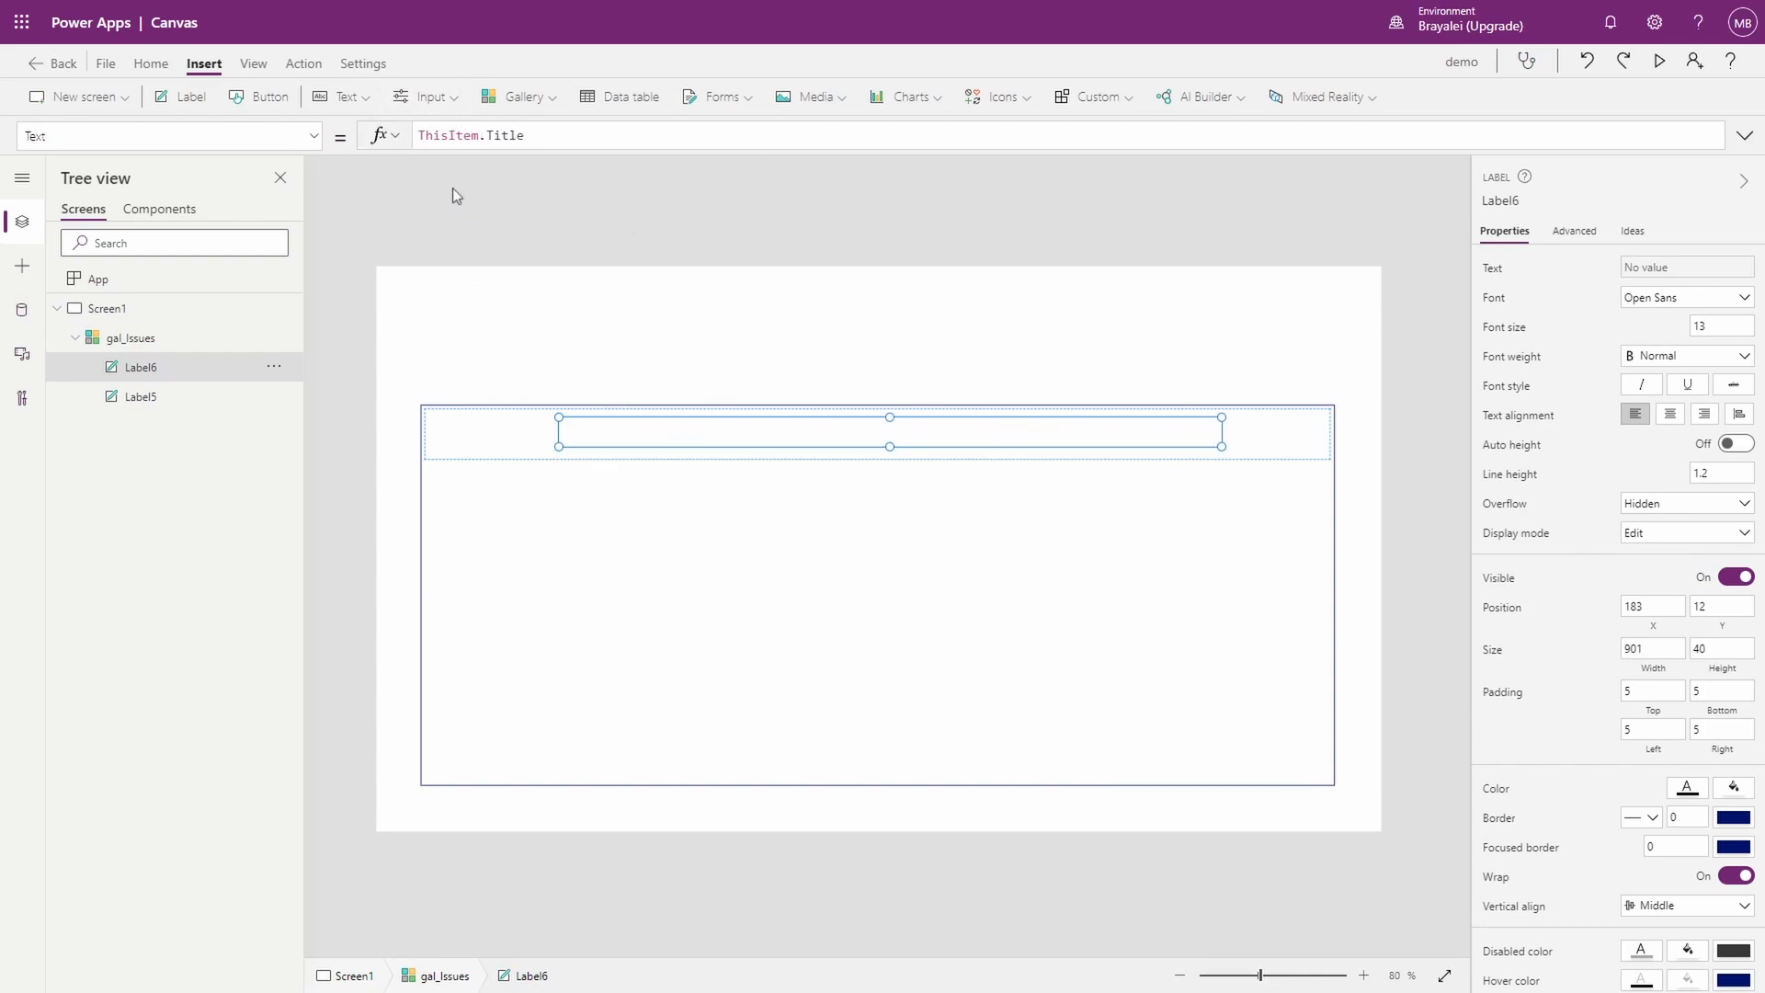
pyautogui.click(741, 610)
pyautogui.click(471, 434)
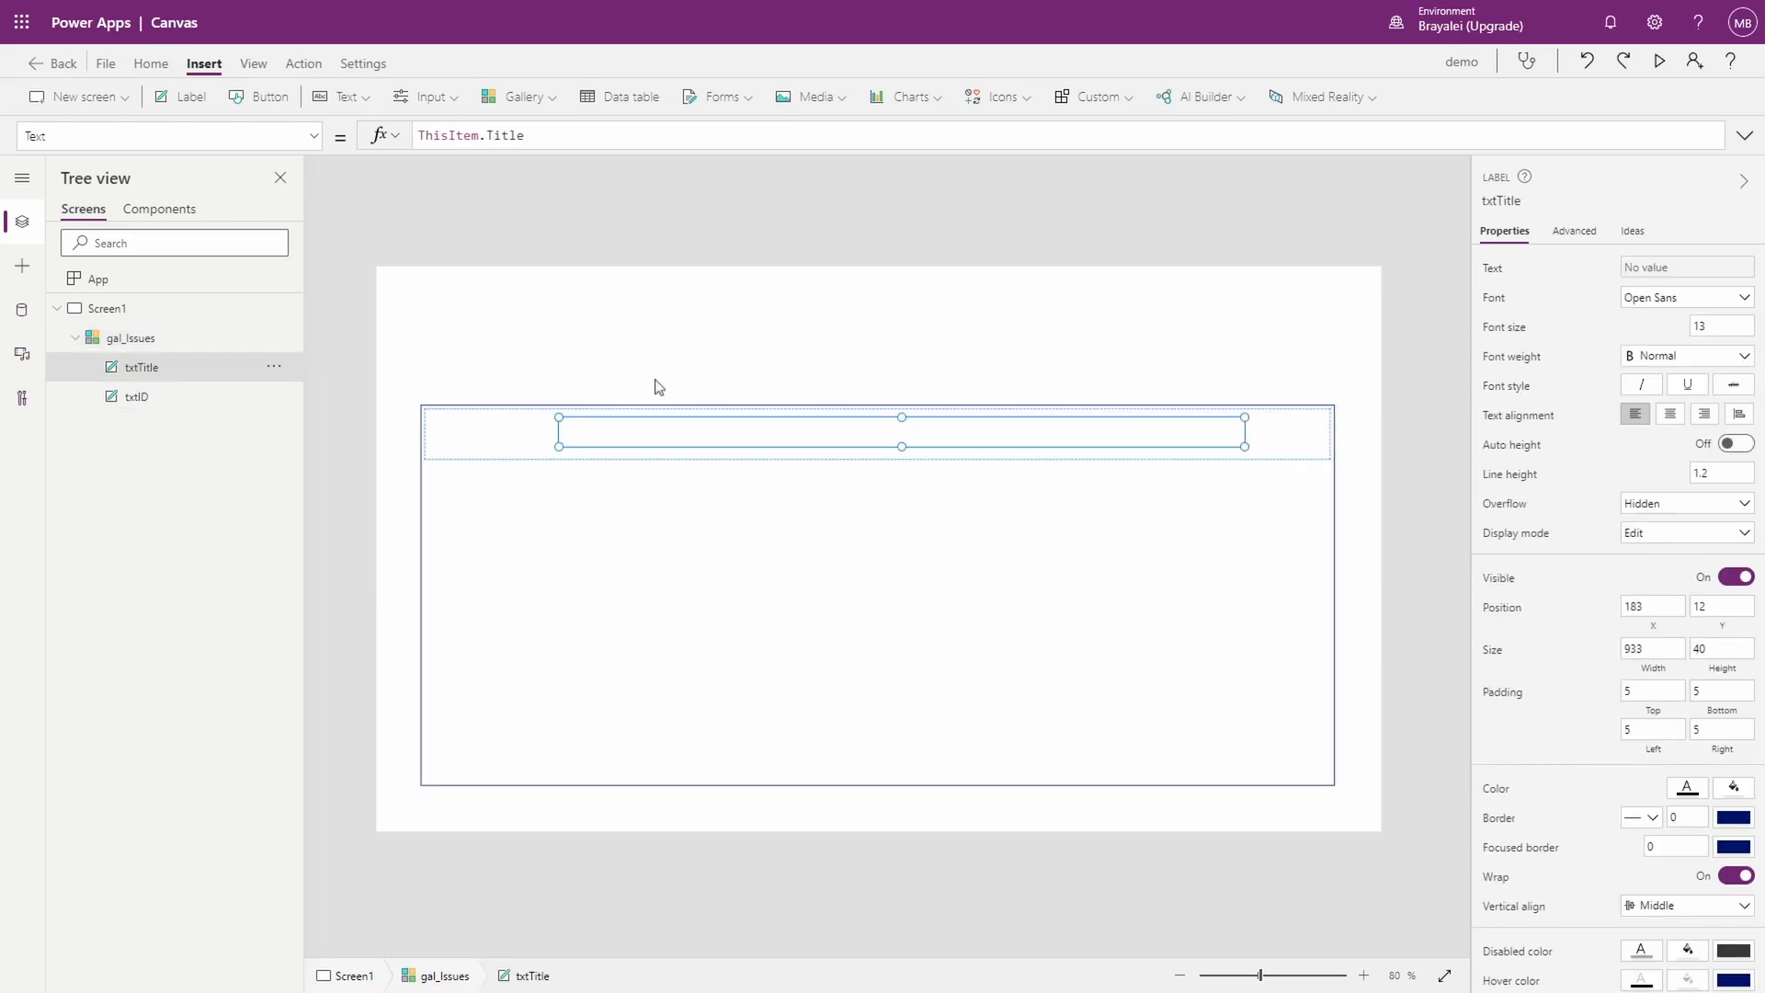
# Step: Insert an Add icon on Screen1 above the gallery's right end and rename it btnAddIssue
pyautogui.click(655, 361)
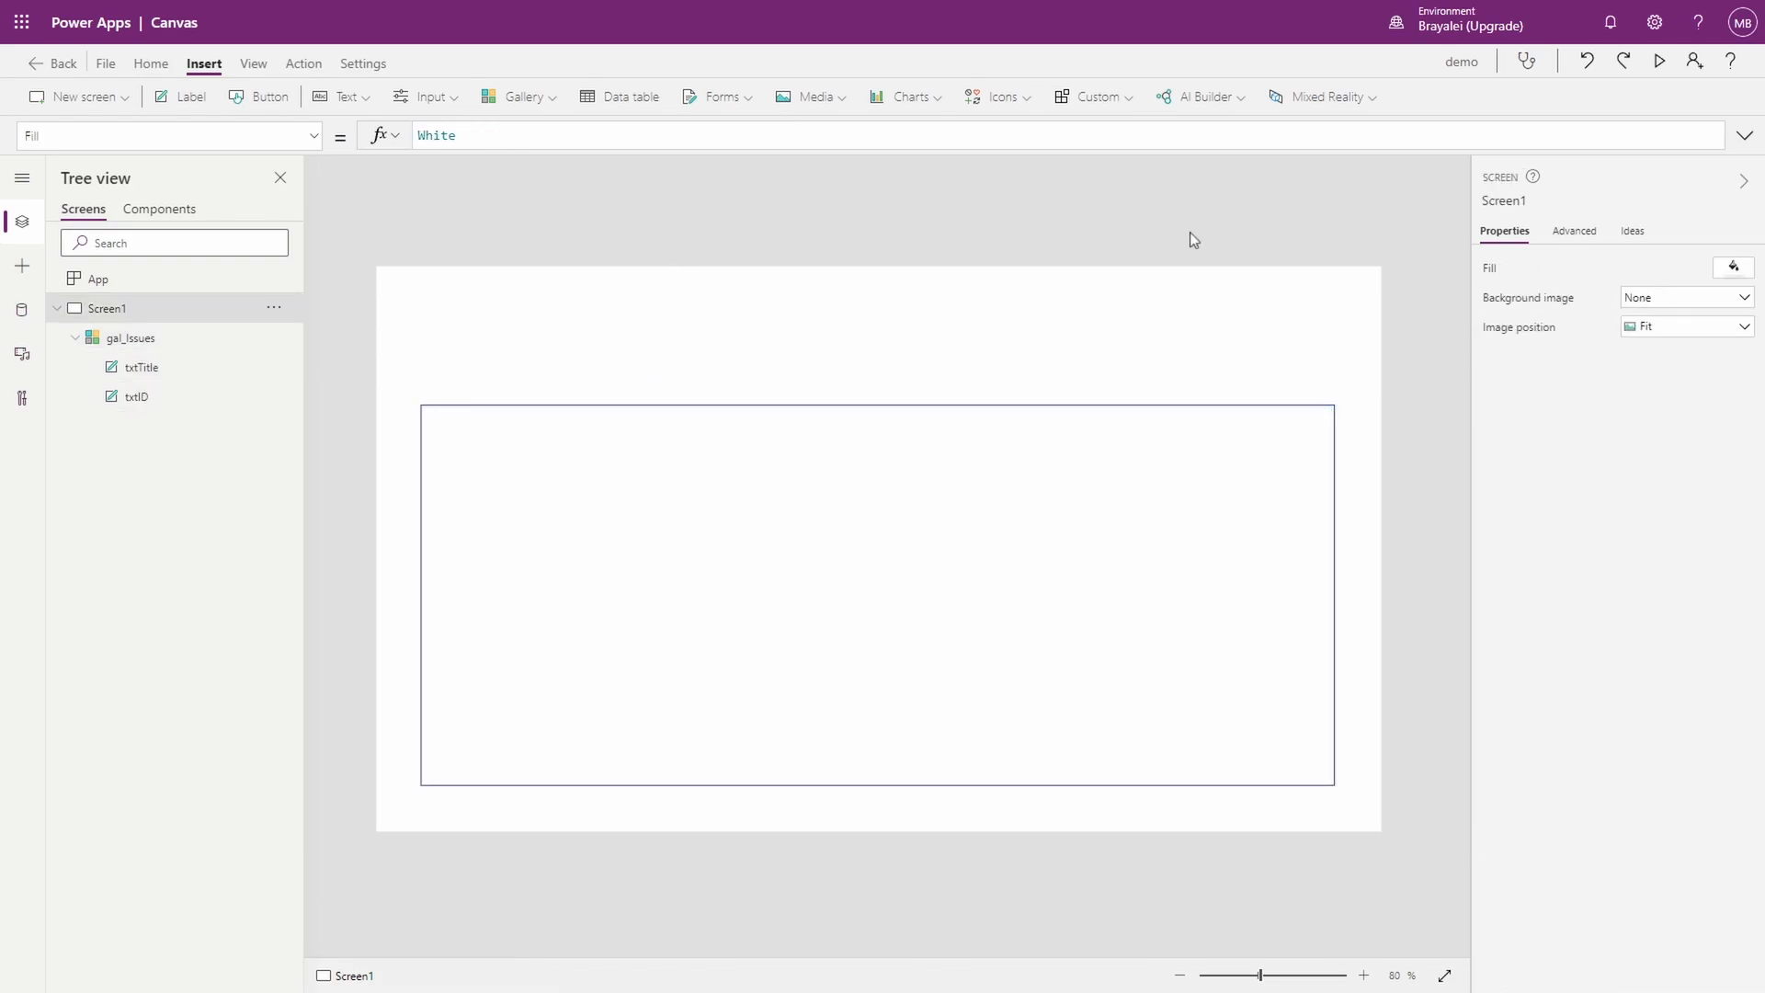
pyautogui.click(1034, 108)
pyautogui.click(1001, 138)
pyautogui.moveTo(411, 328); pyautogui.dragTo(1283, 346)
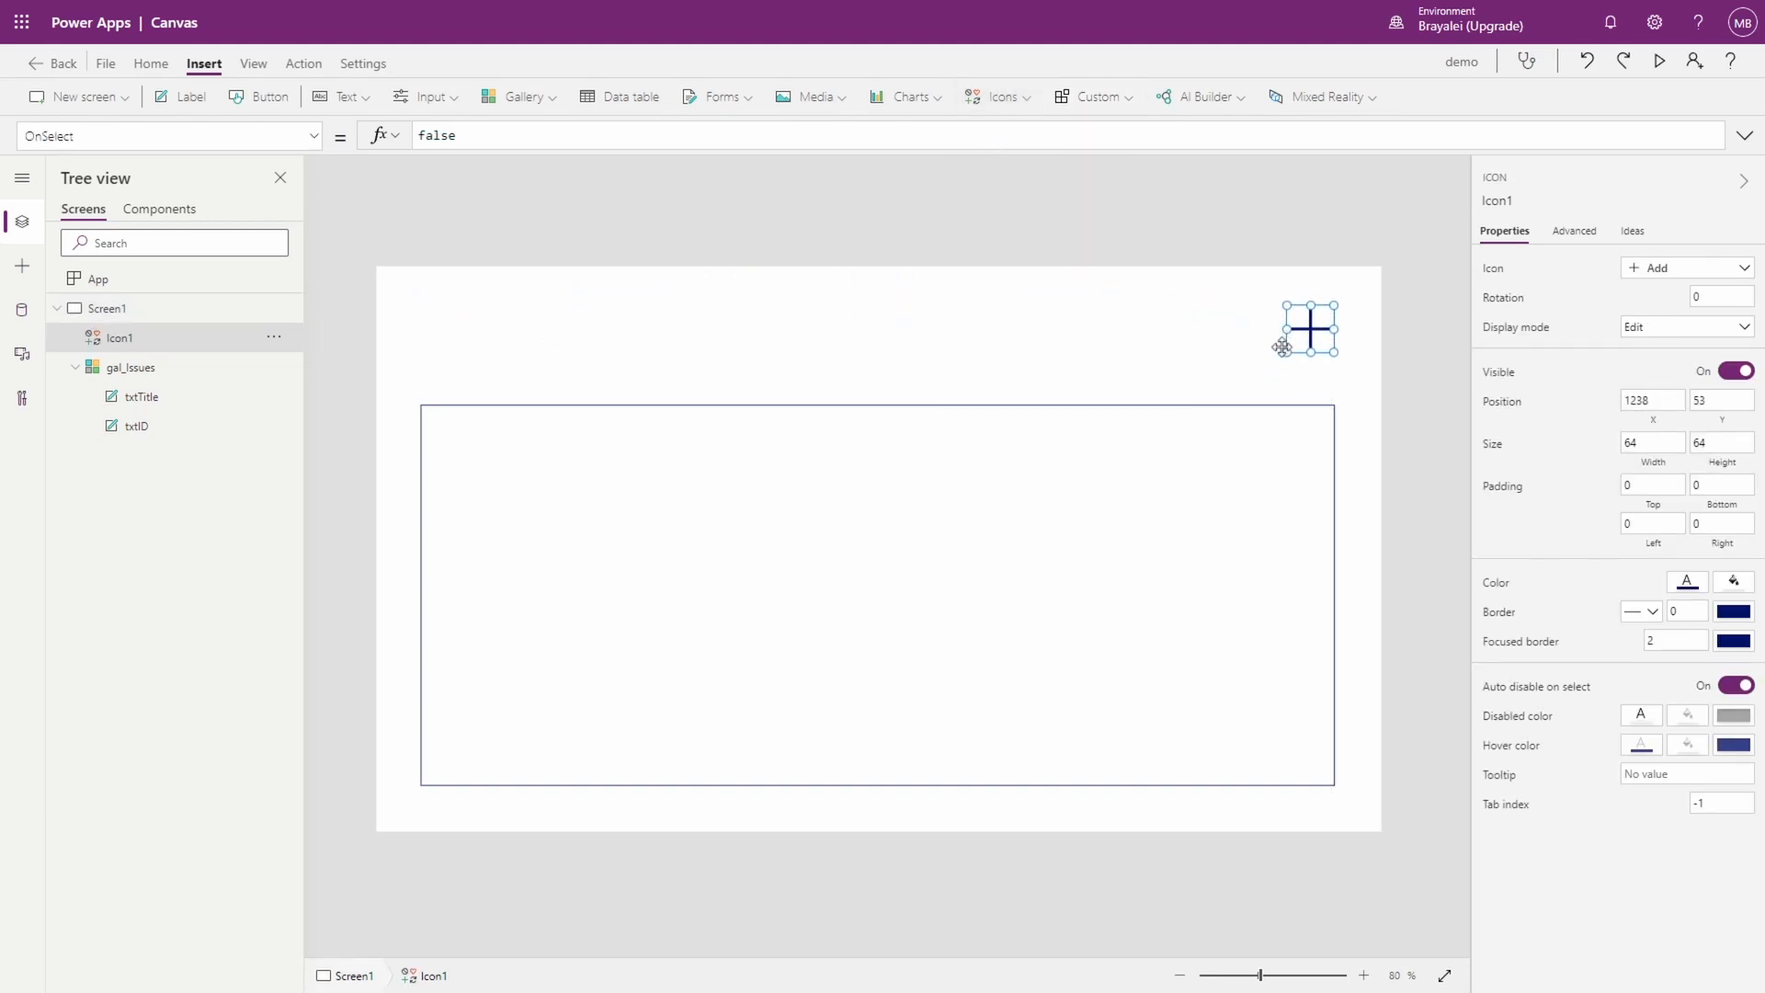
pyautogui.doubleClick(136, 338)
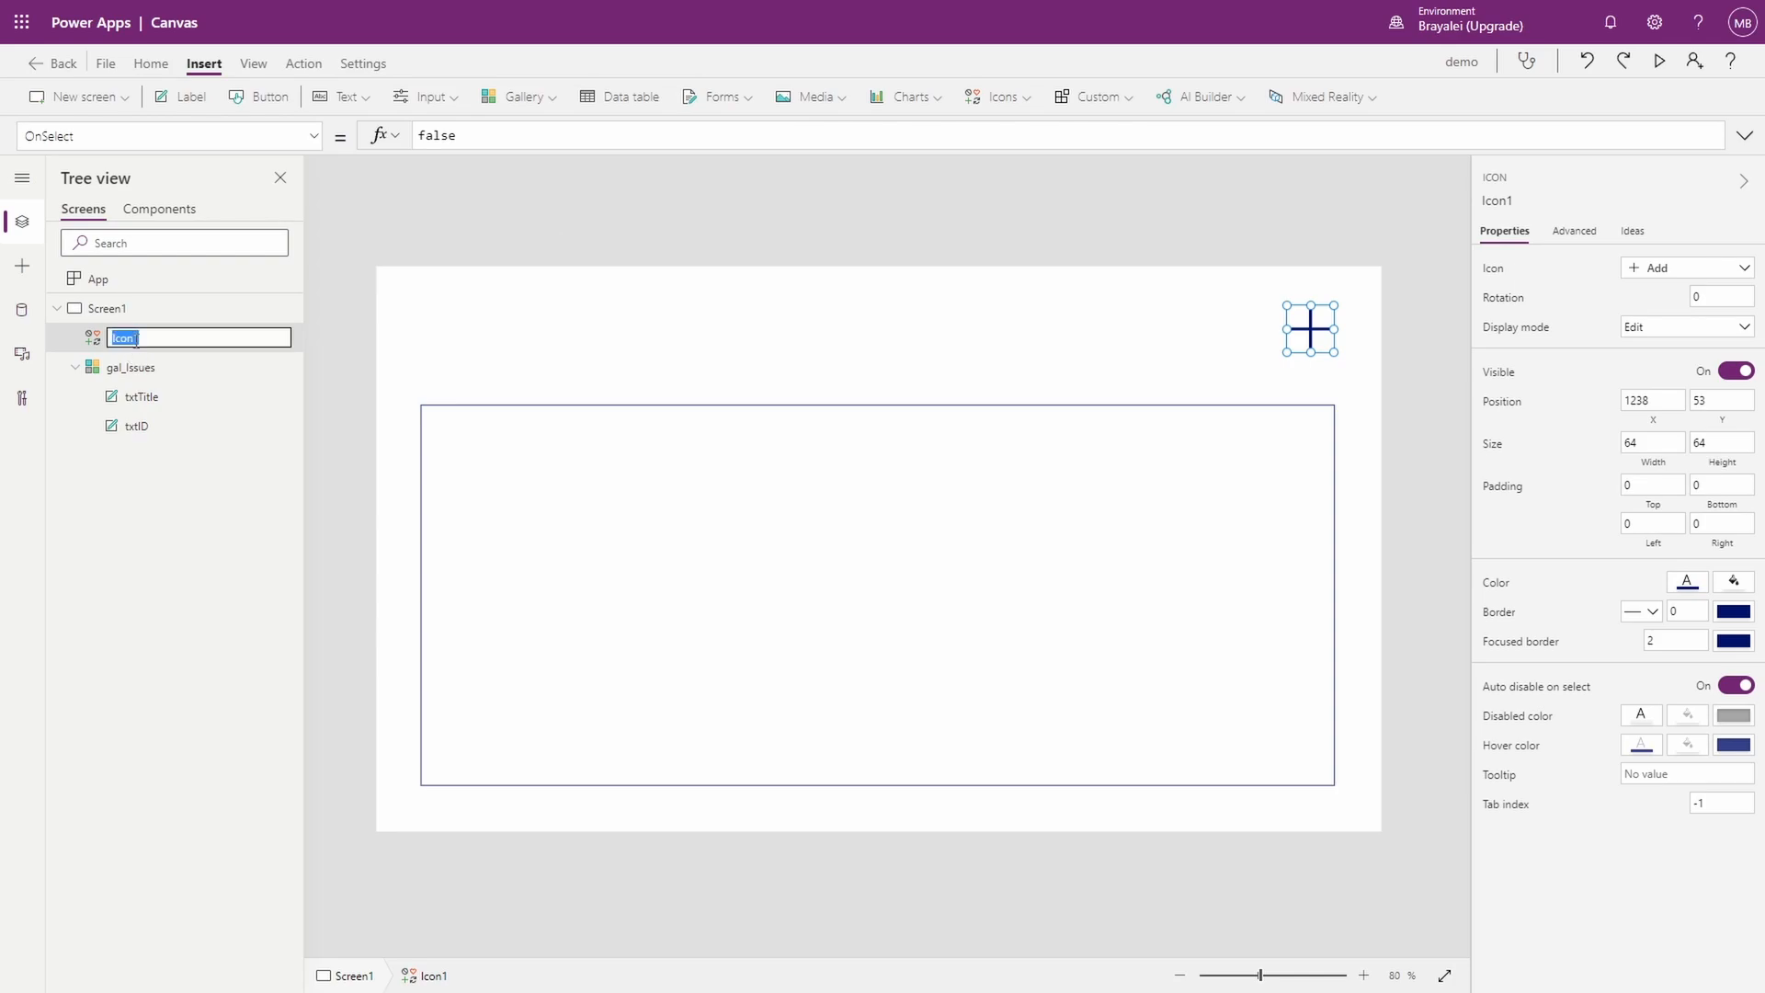
pyautogui.write('btnAddIssue')
pyautogui.press('Return')
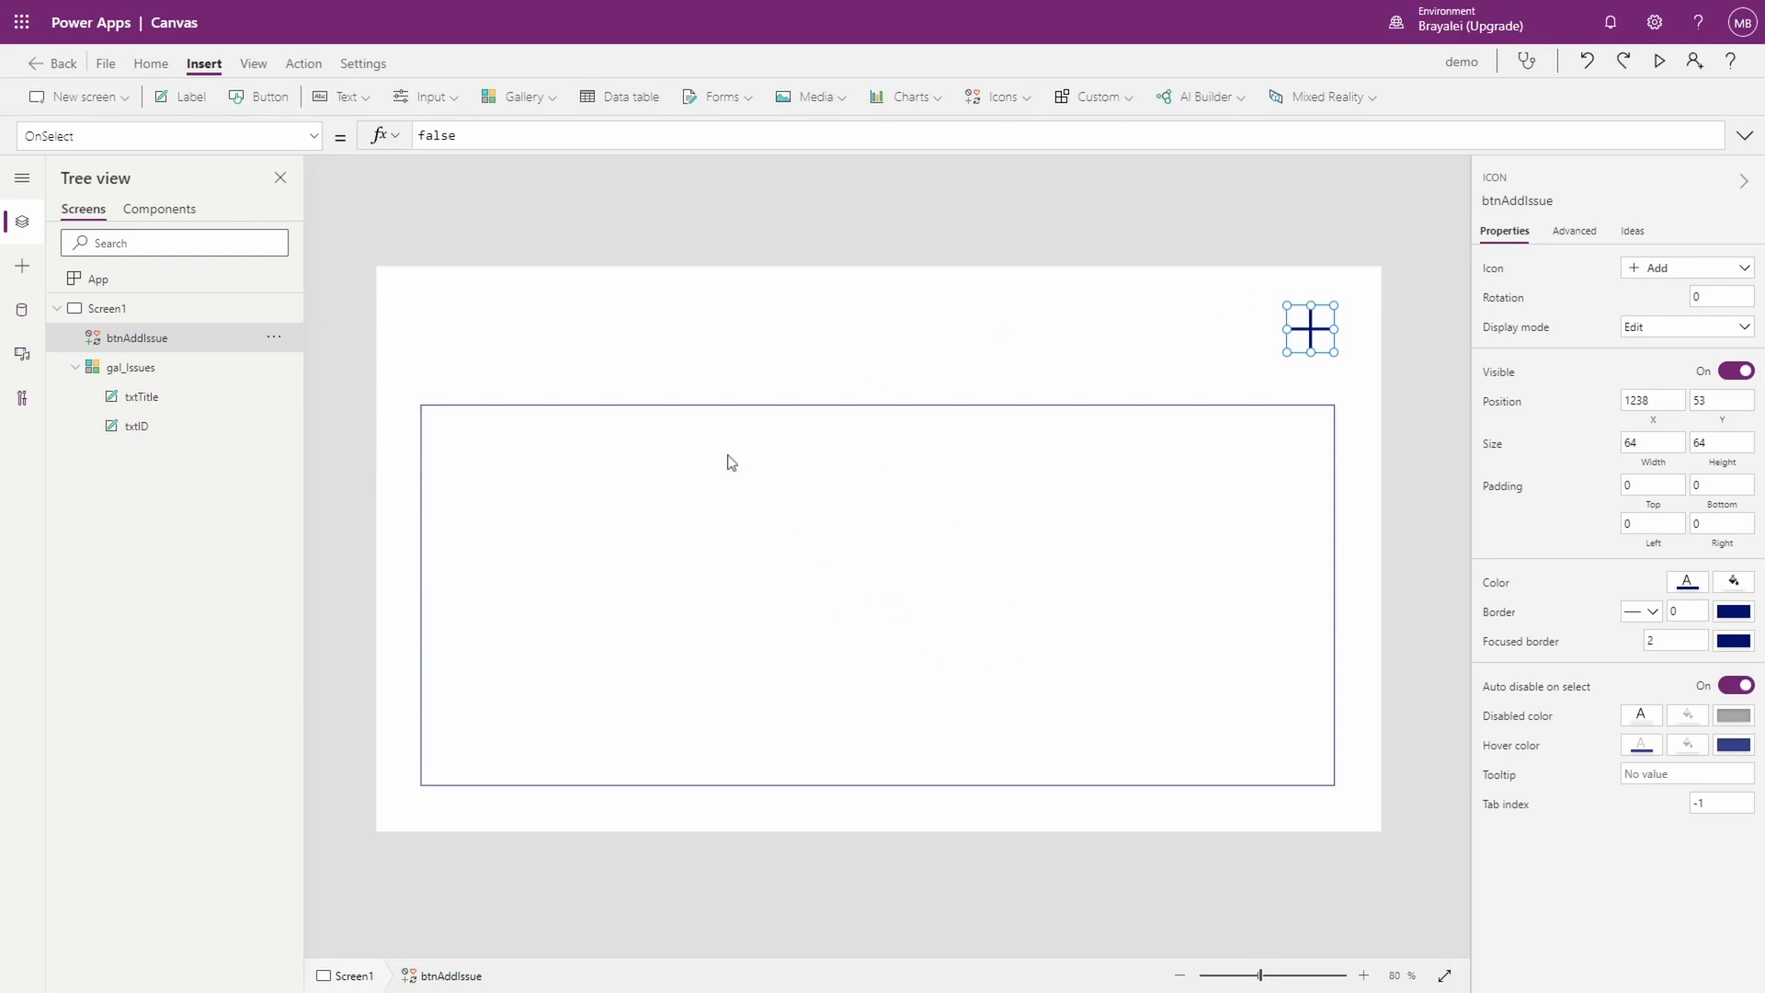
# Step: Collapse Screen1 in the tree view and add a new blank screen to the app
pyautogui.click(57, 309)
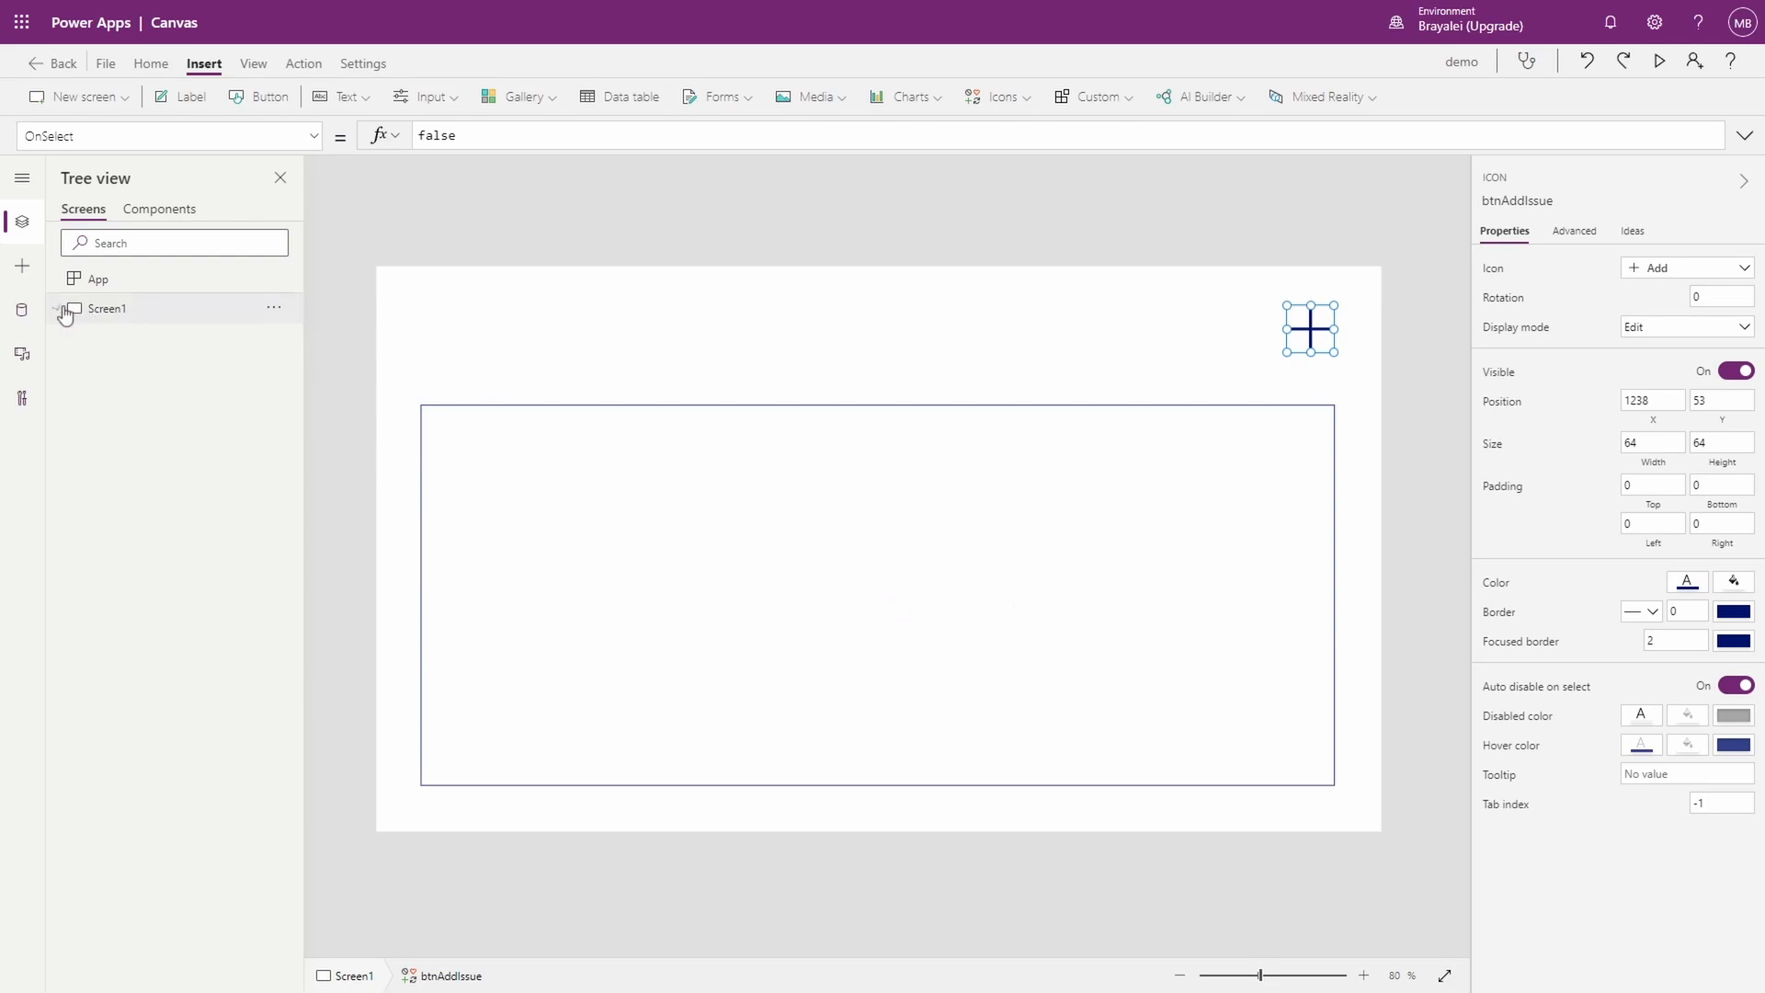
pyautogui.click(124, 316)
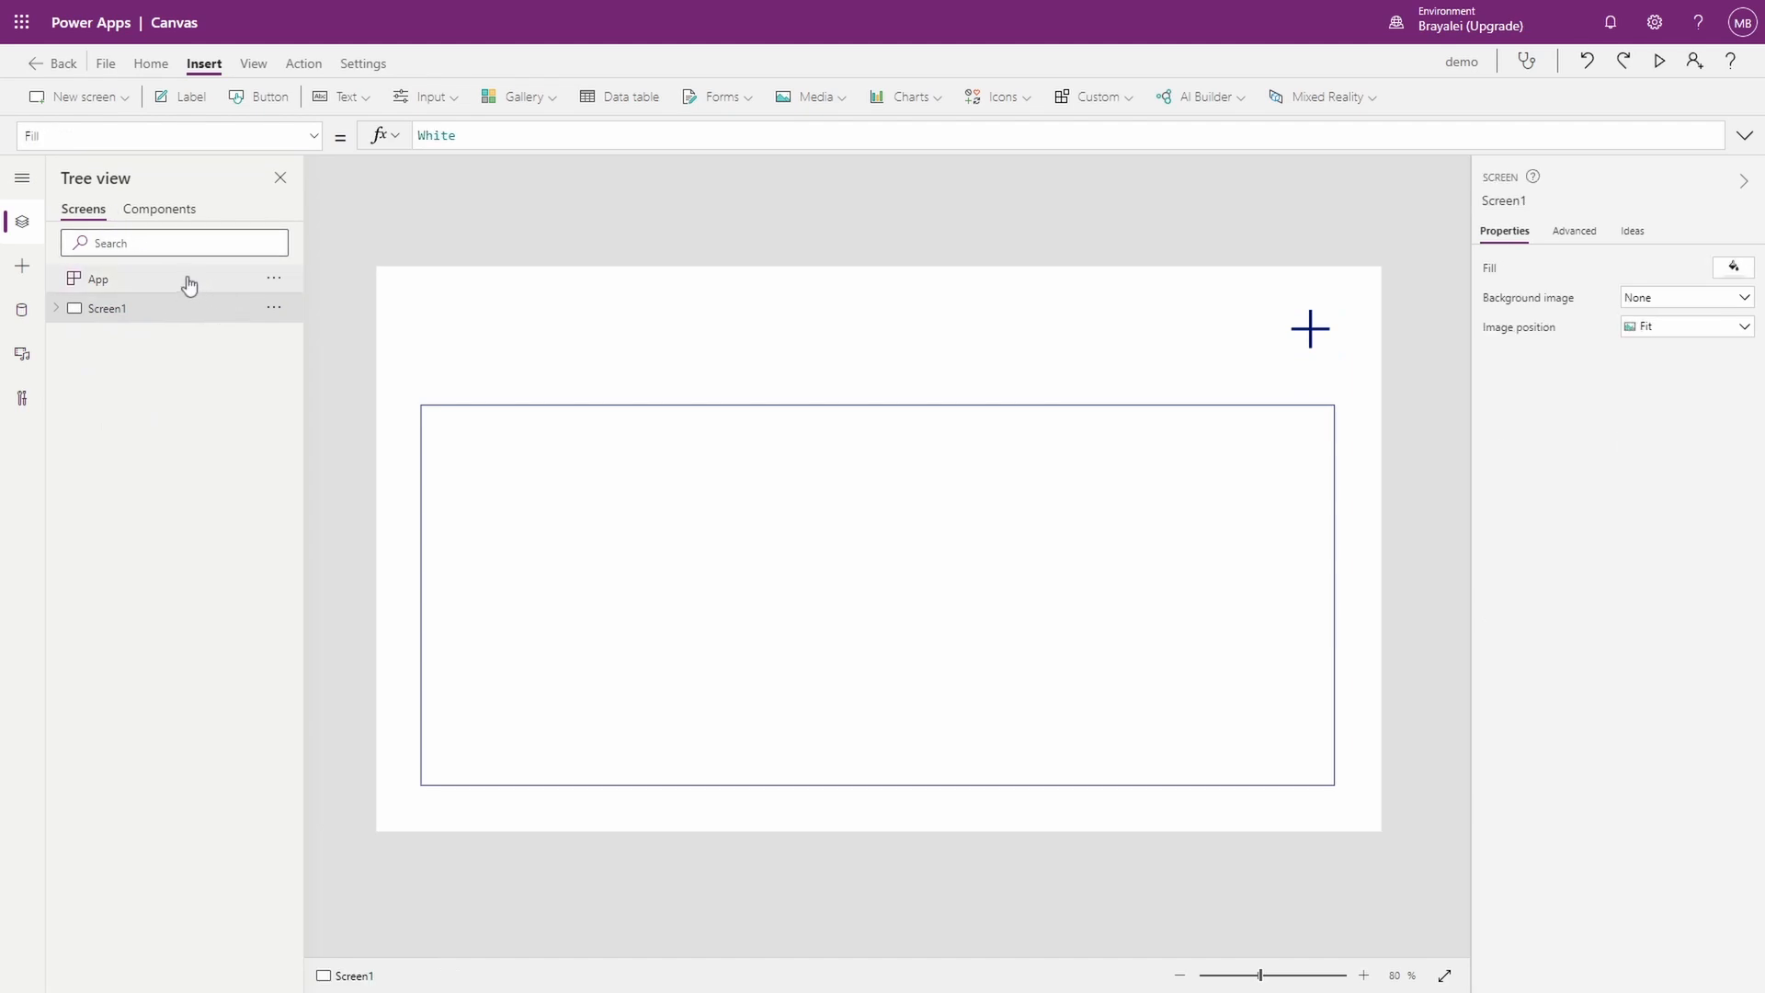
pyautogui.click(189, 285)
pyautogui.click(275, 281)
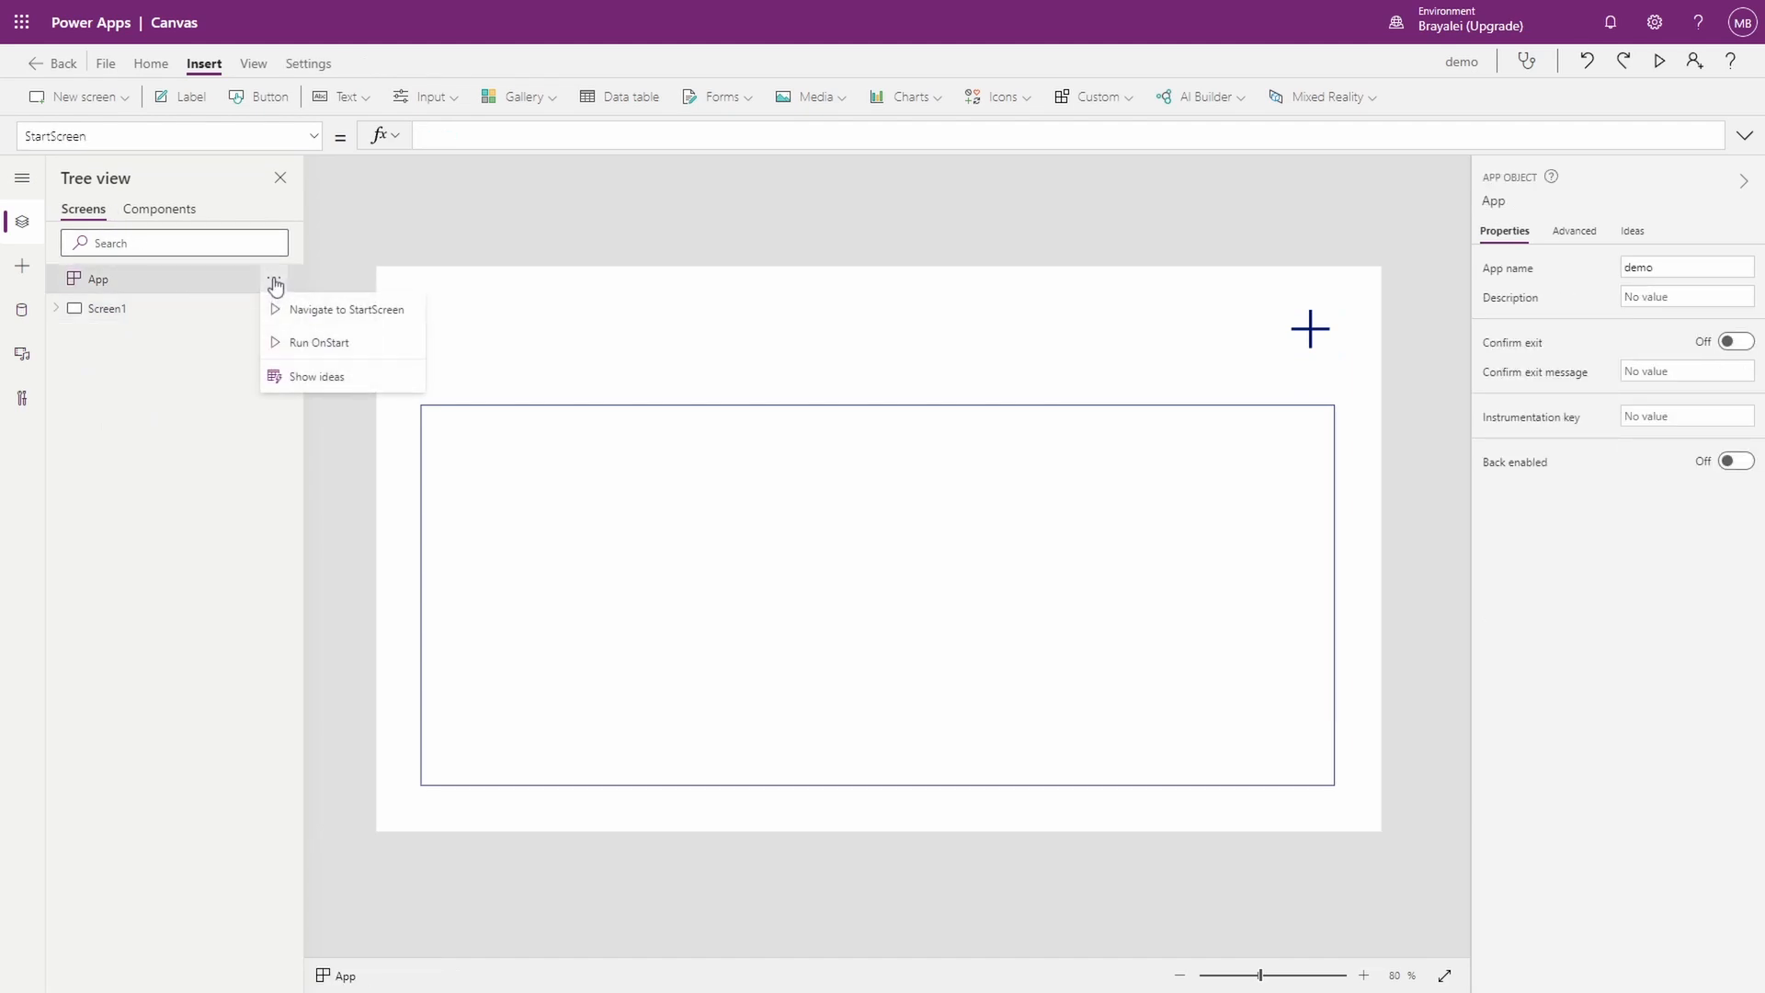
pyautogui.click(219, 281)
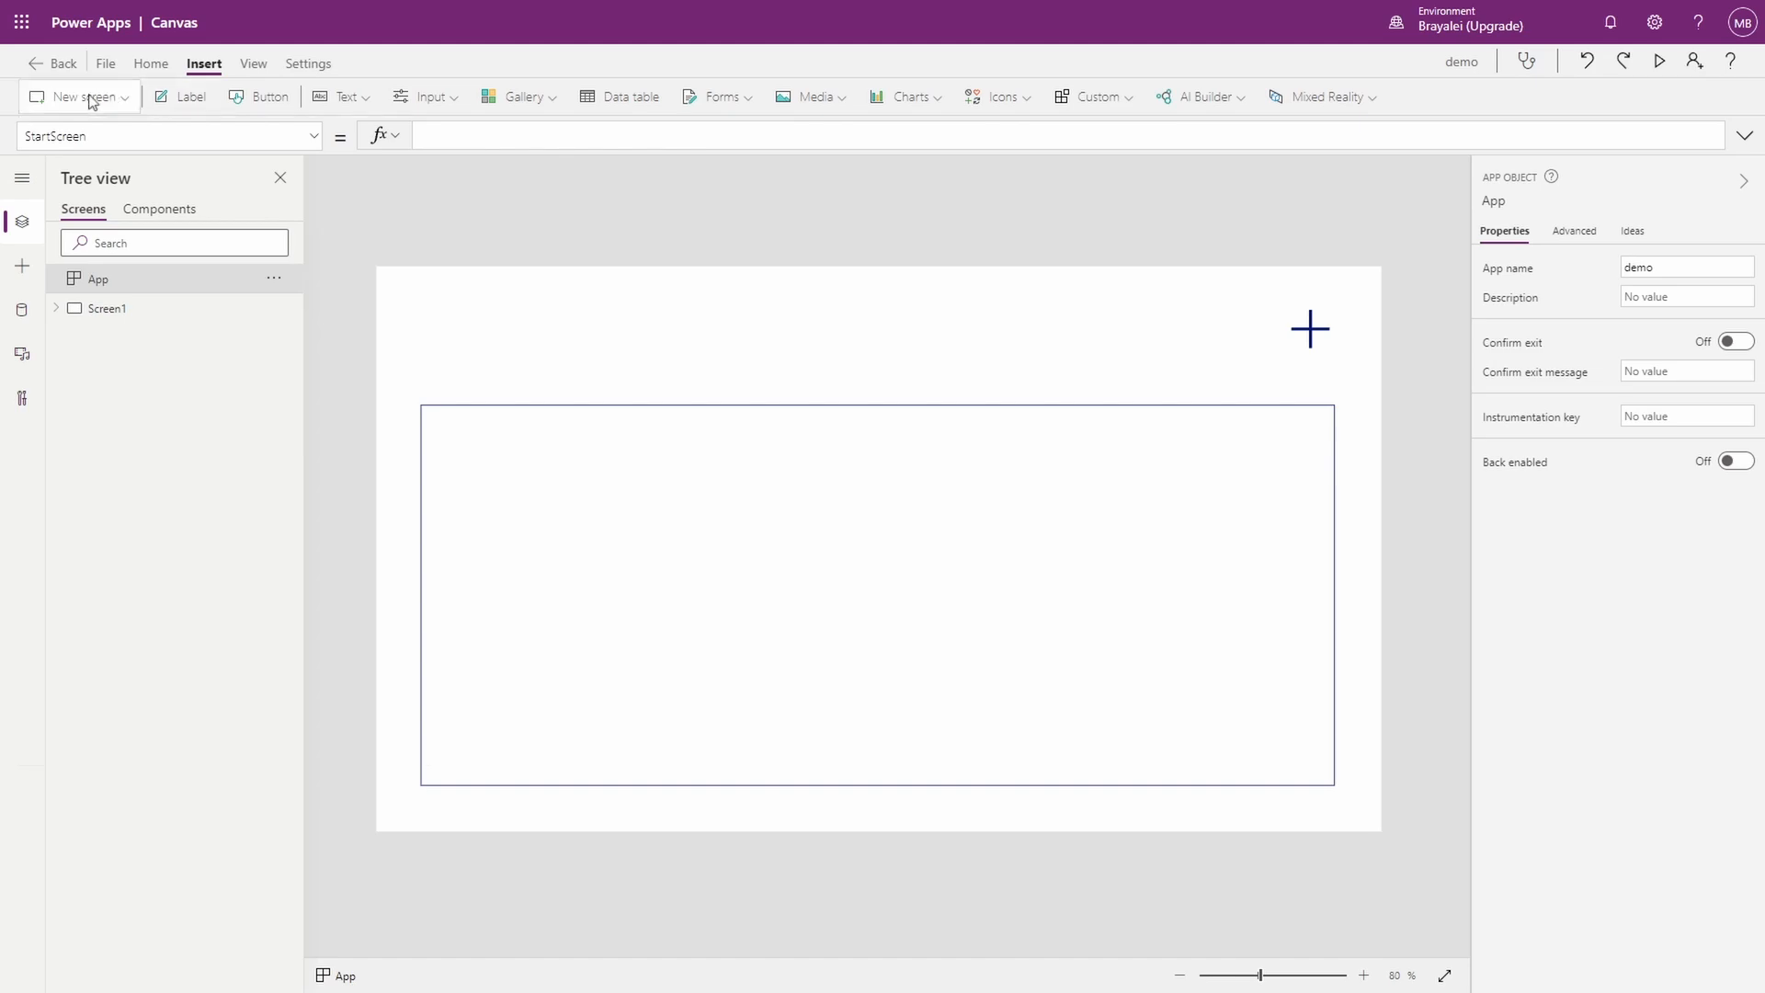
pyautogui.click(89, 97)
pyautogui.click(104, 171)
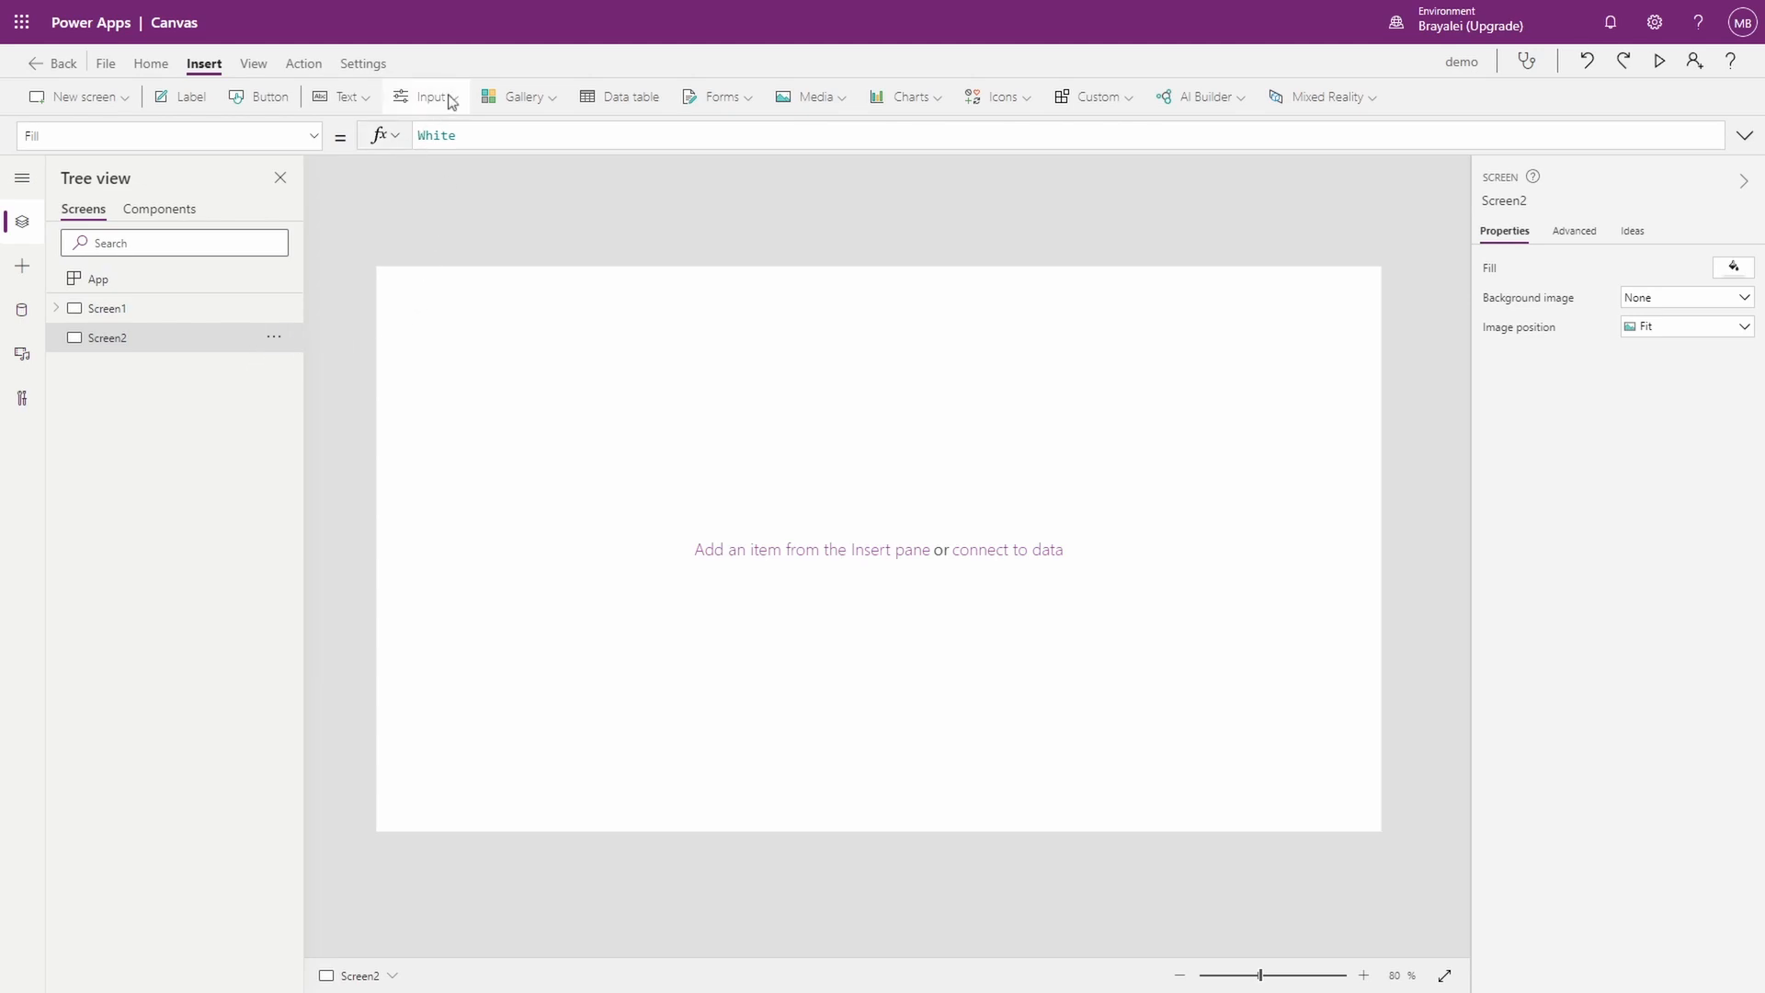
# Step: Add a New Issue heading label about 810 by 87 at the top of Screen2 with font size 25
pyautogui.click(189, 96)
pyautogui.moveTo(517, 325); pyautogui.dragTo(1002, 363)
pyautogui.doubleClick(452, 138)
pyautogui.write('New Issue')
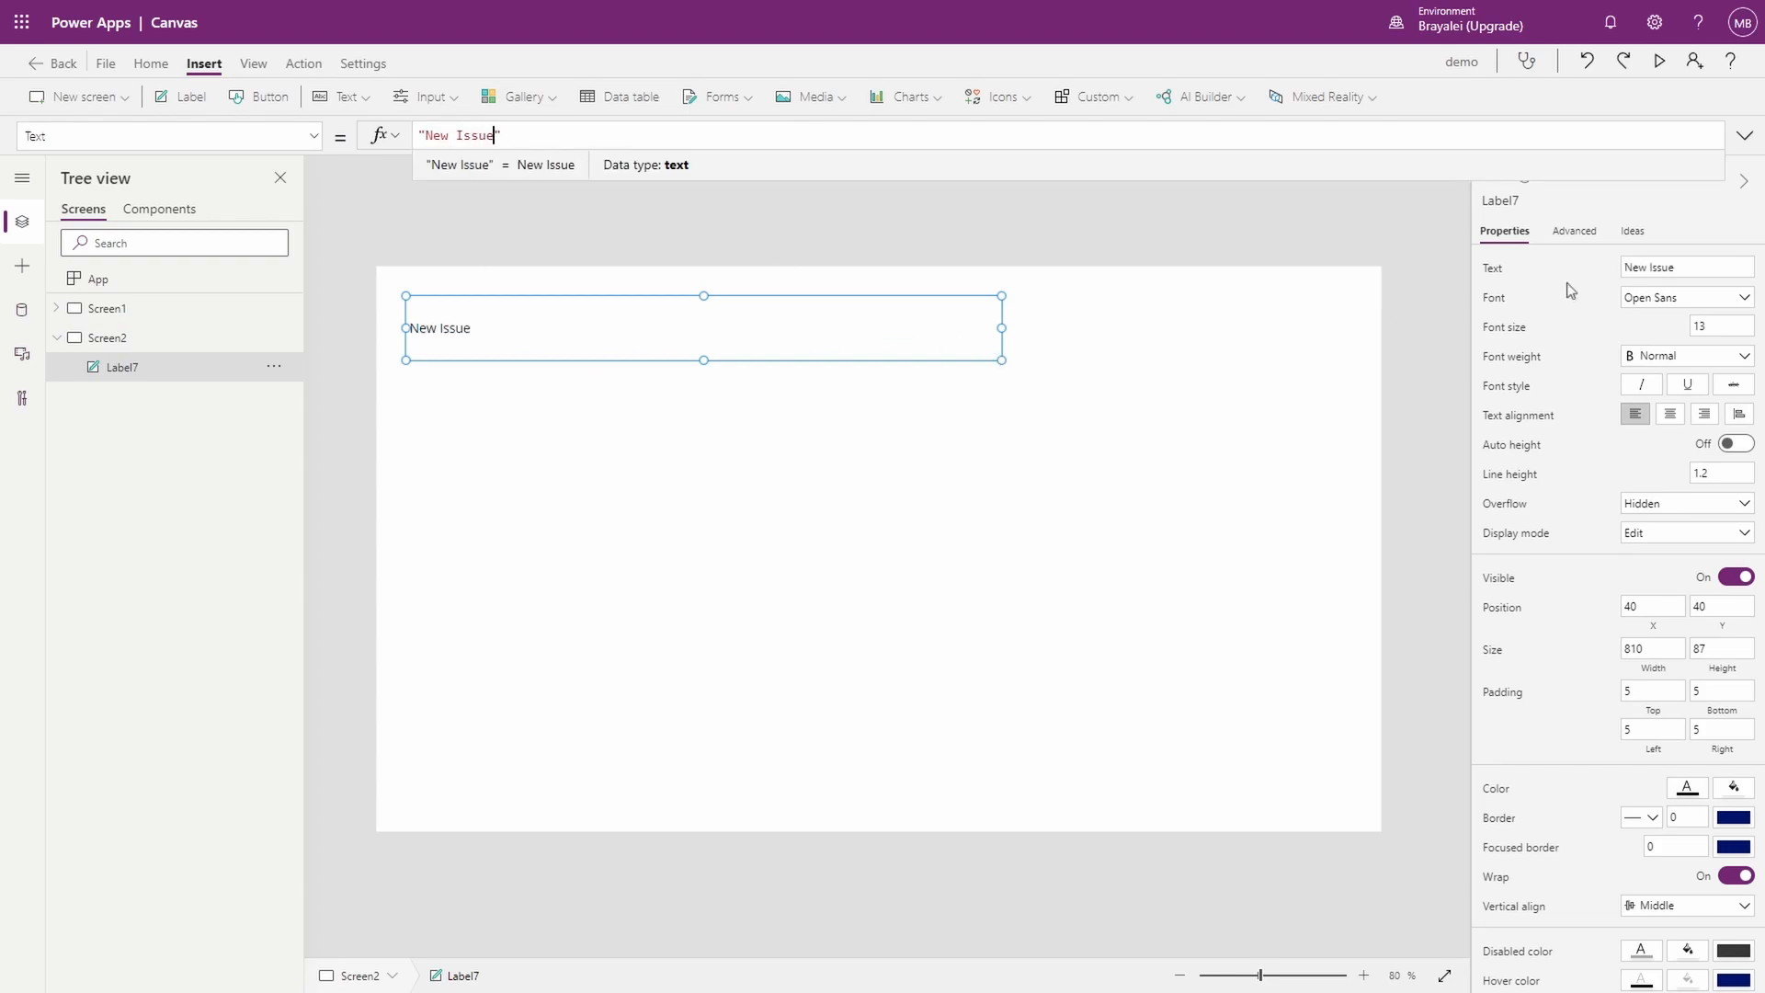
pyautogui.click(1726, 326)
pyautogui.write('25')
pyautogui.click(1055, 472)
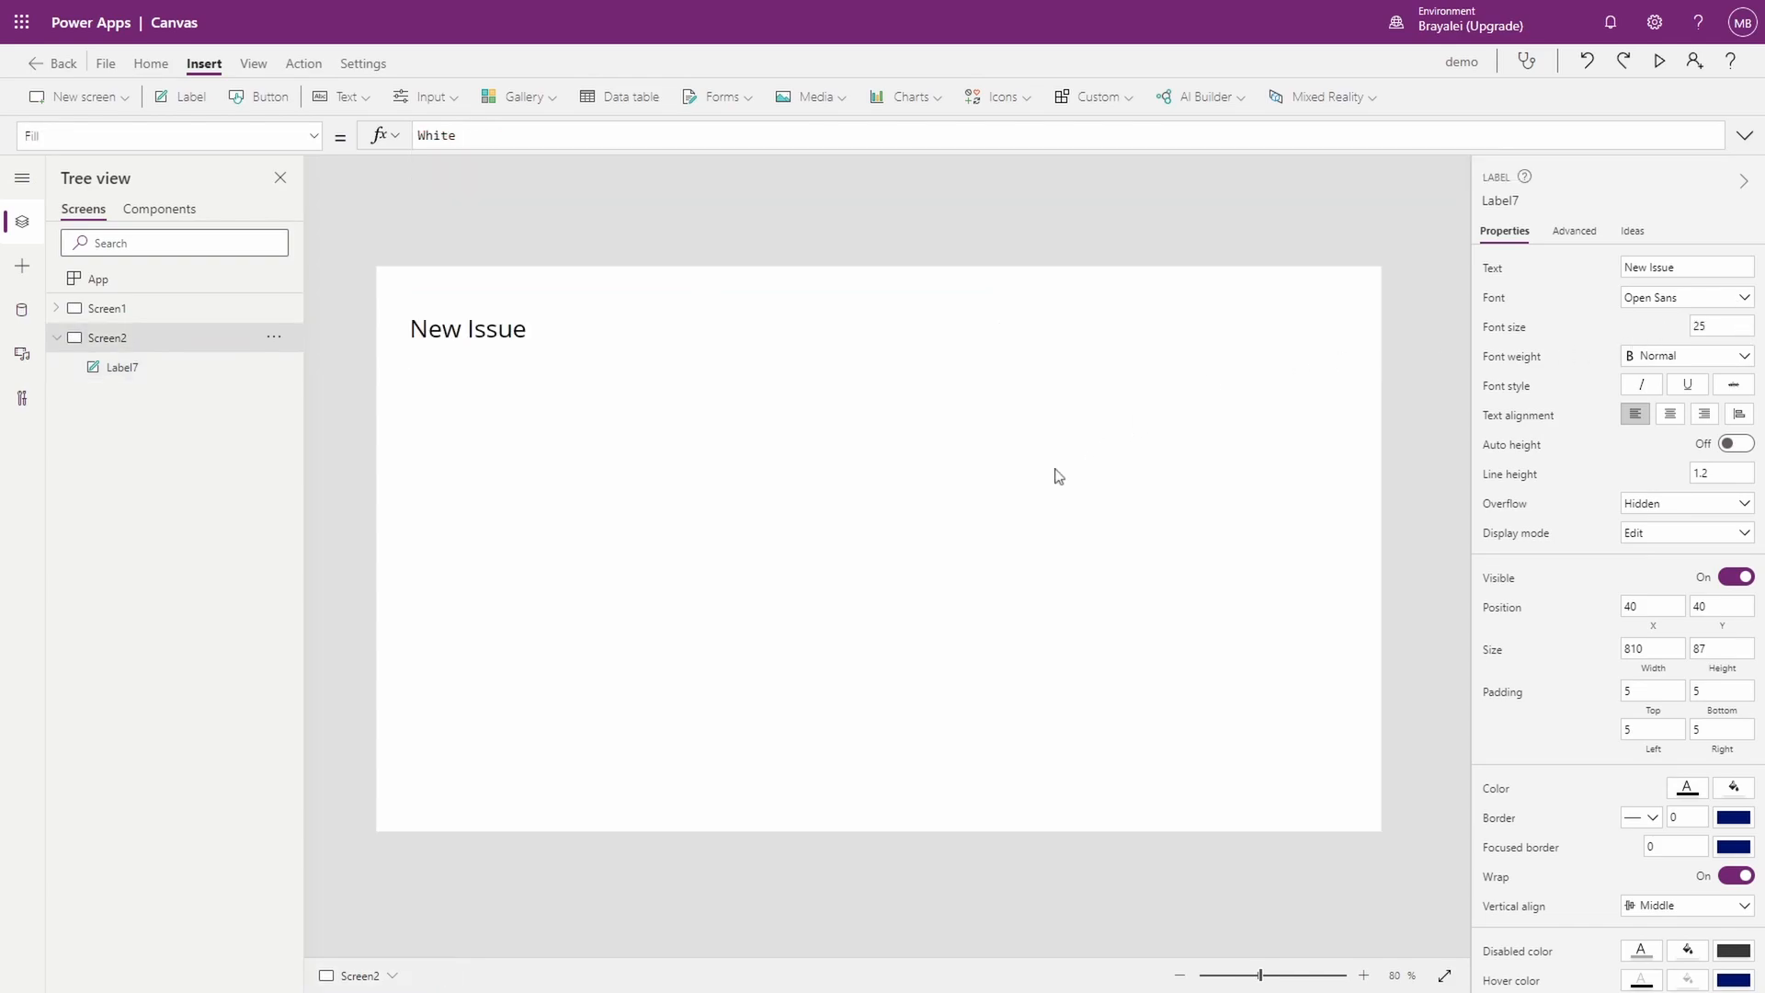
pyautogui.click(513, 335)
pyautogui.click(809, 445)
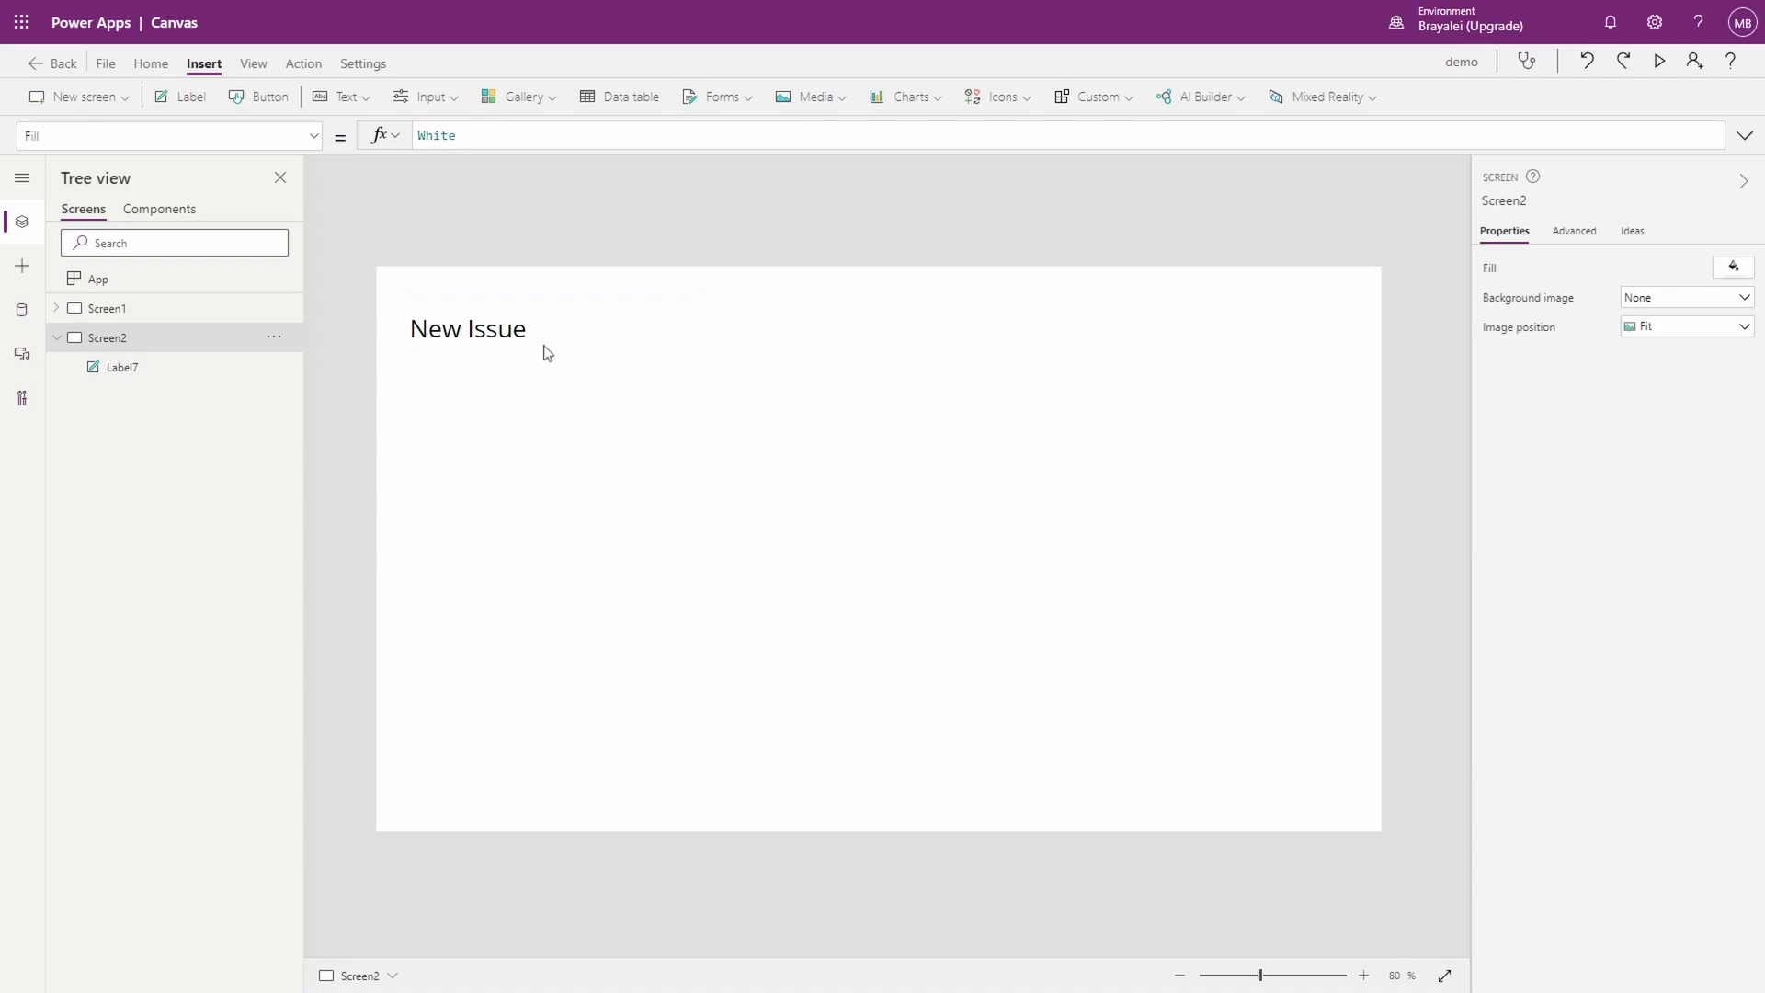
pyautogui.click(513, 338)
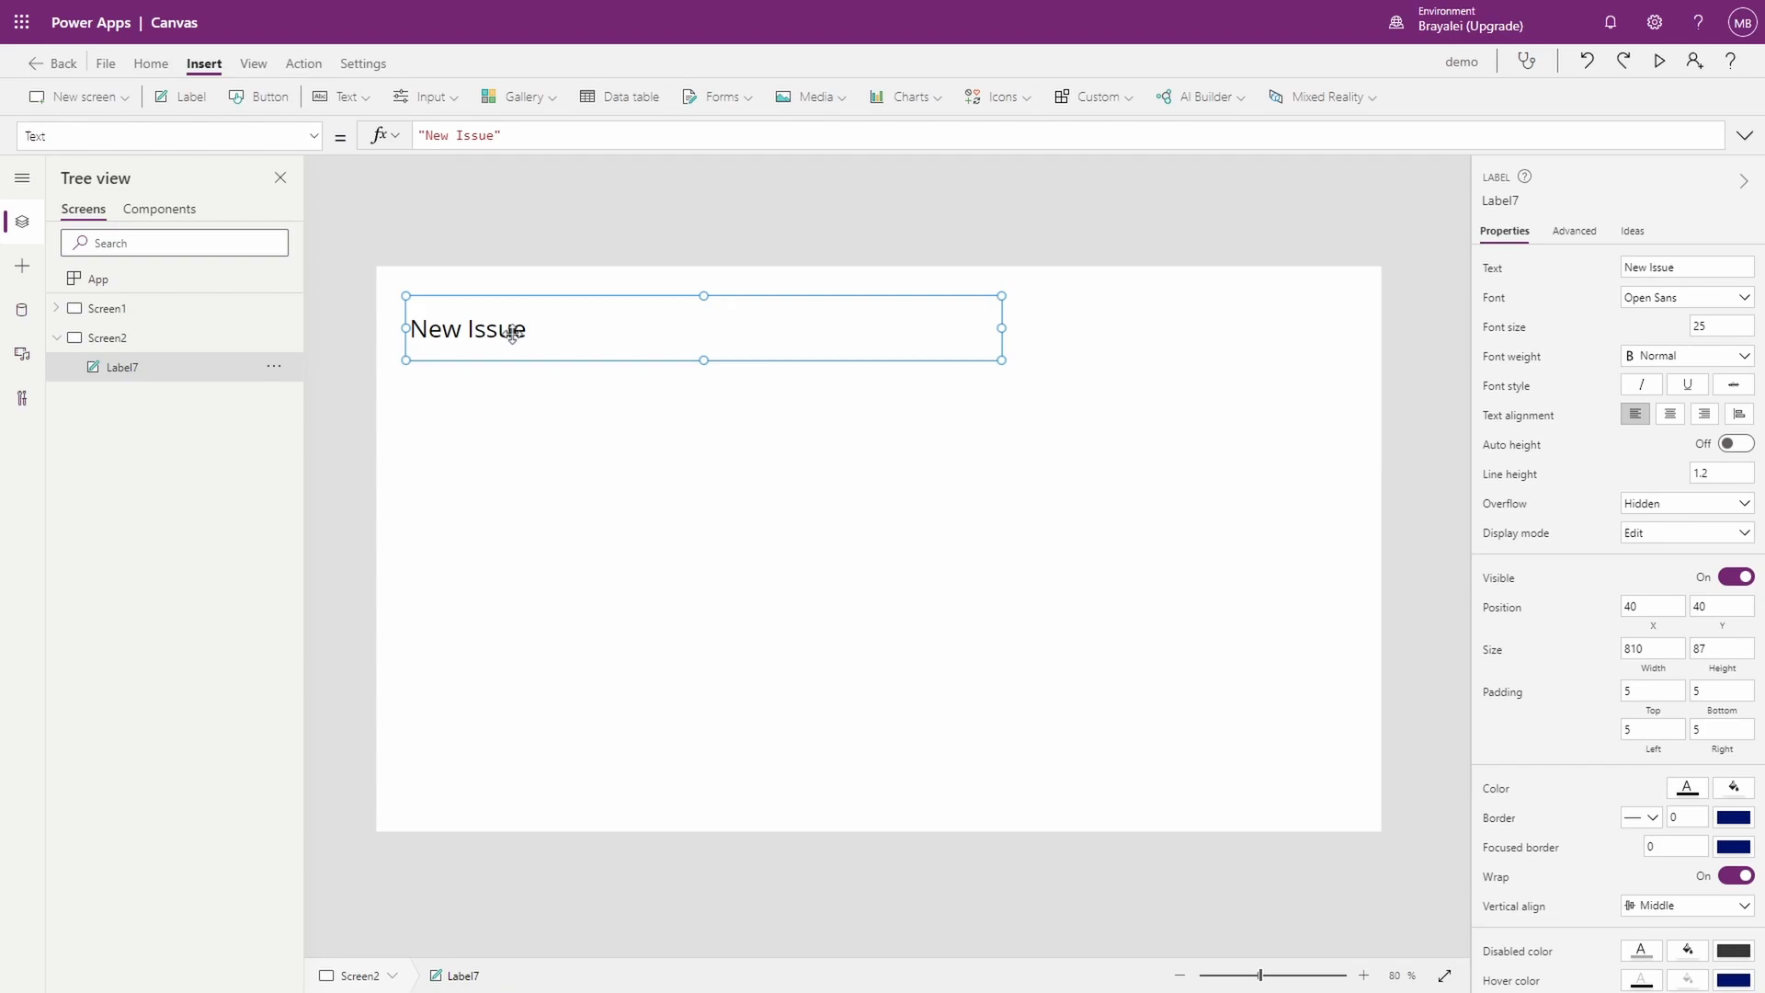
pyautogui.click(467, 432)
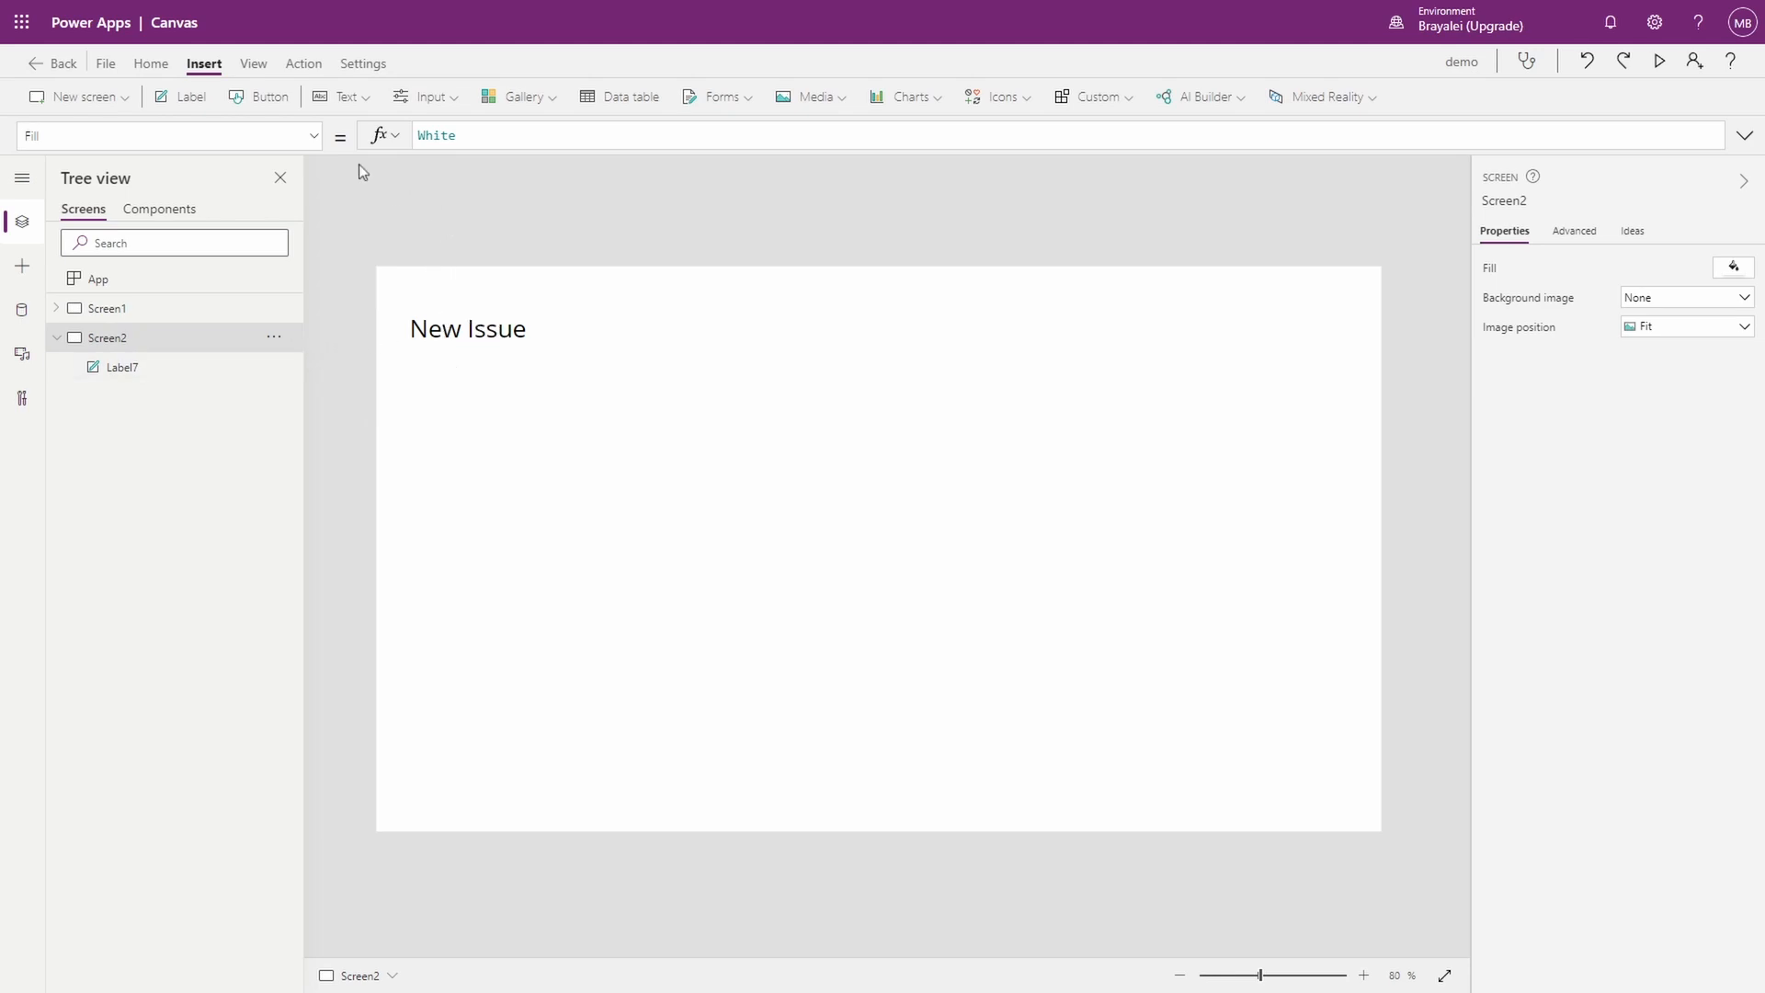
# Step: Insert a text input below the New Issue heading, aligned with its left edge and about 1062 wide
pyautogui.click(357, 98)
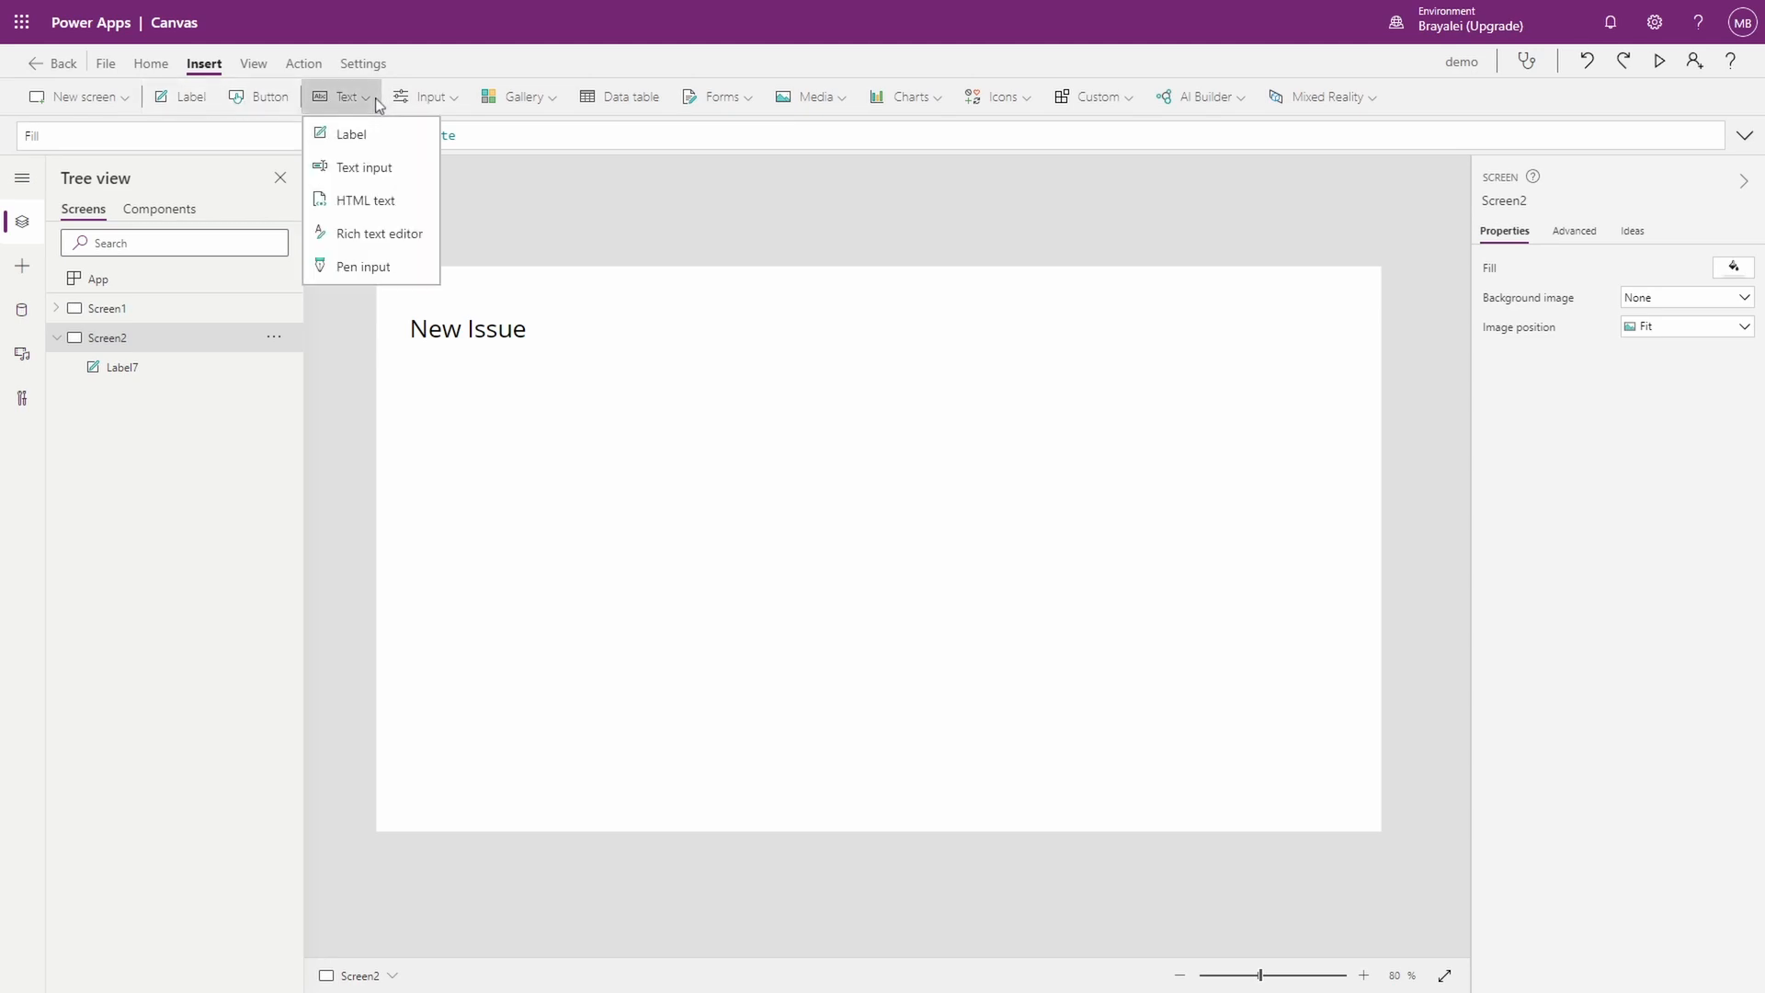
pyautogui.click(361, 167)
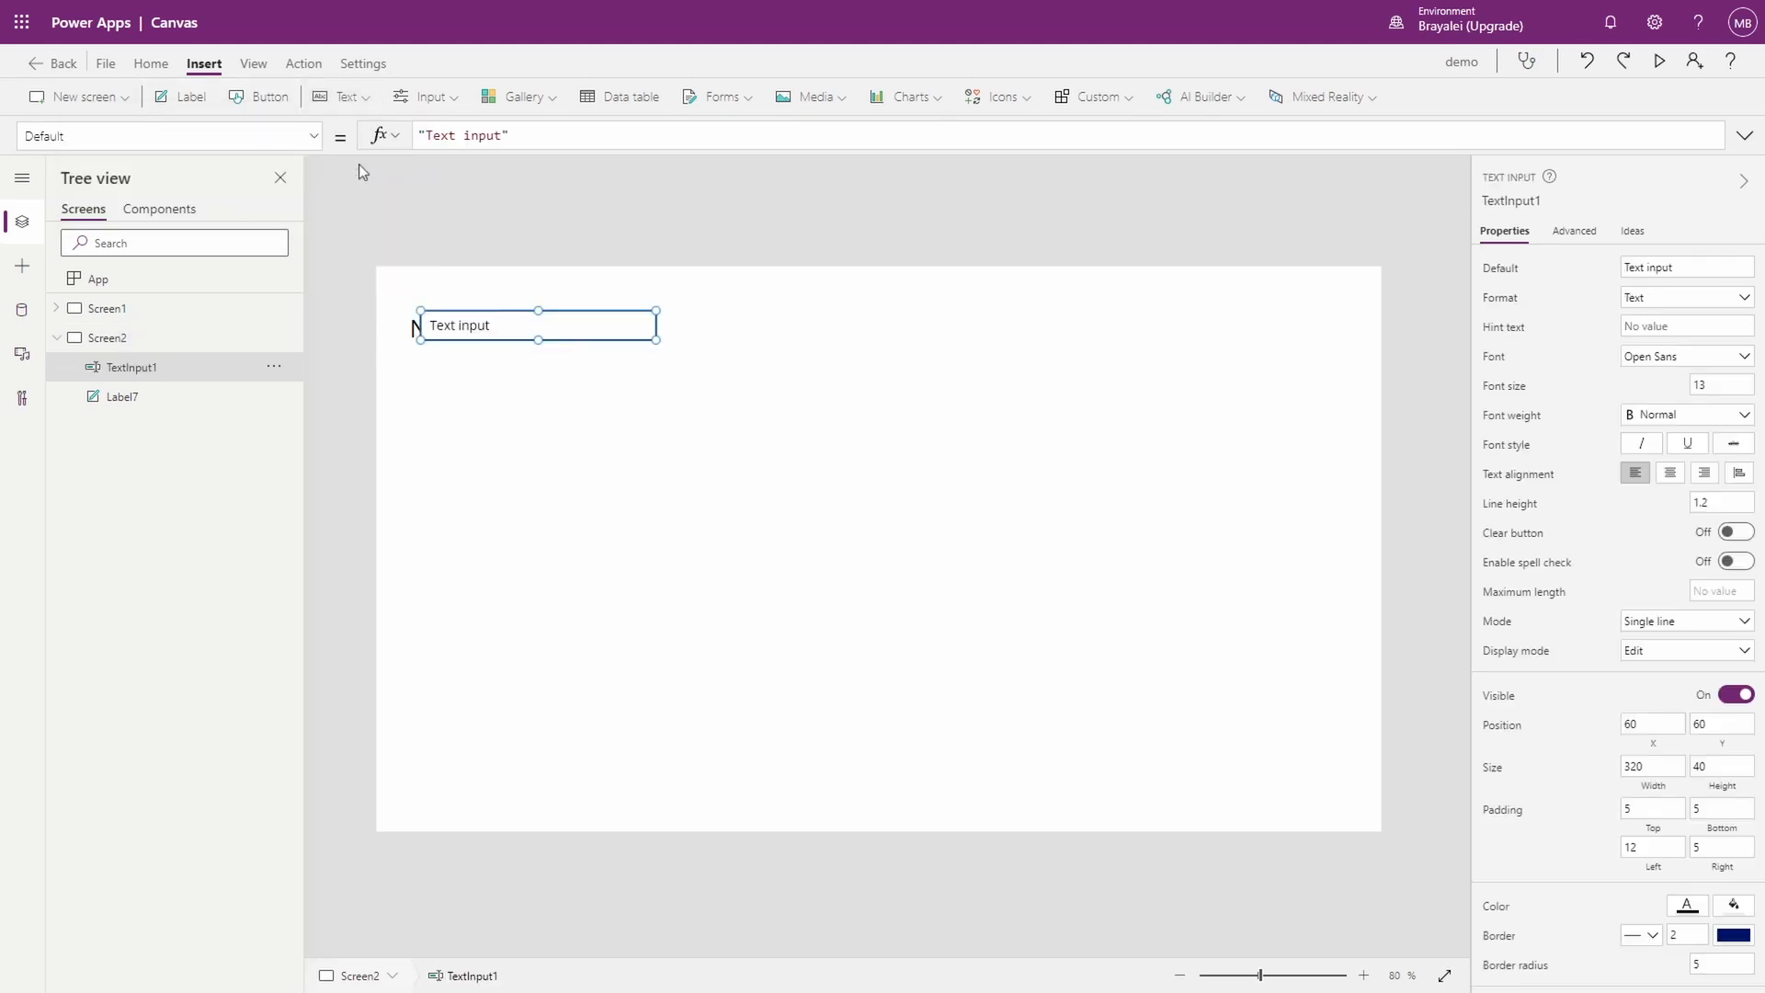
pyautogui.moveTo(490, 324); pyautogui.dragTo(473, 408)
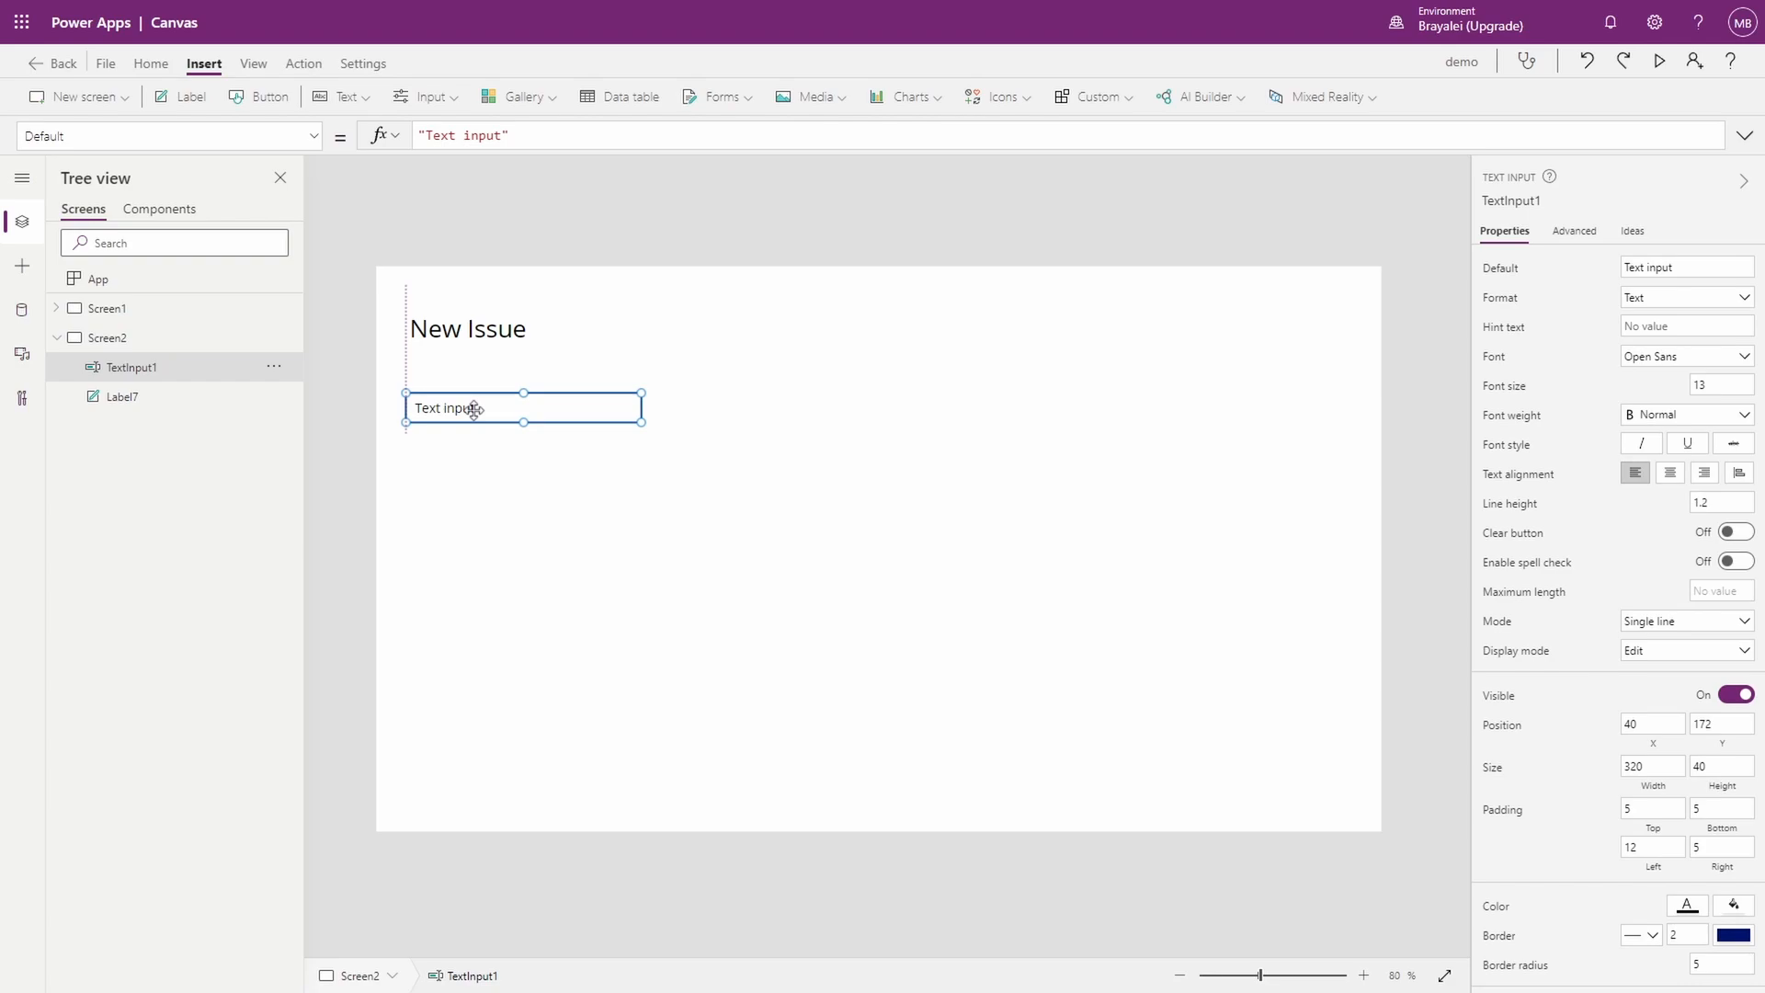
pyautogui.moveTo(642, 422); pyautogui.dragTo(1187, 423)
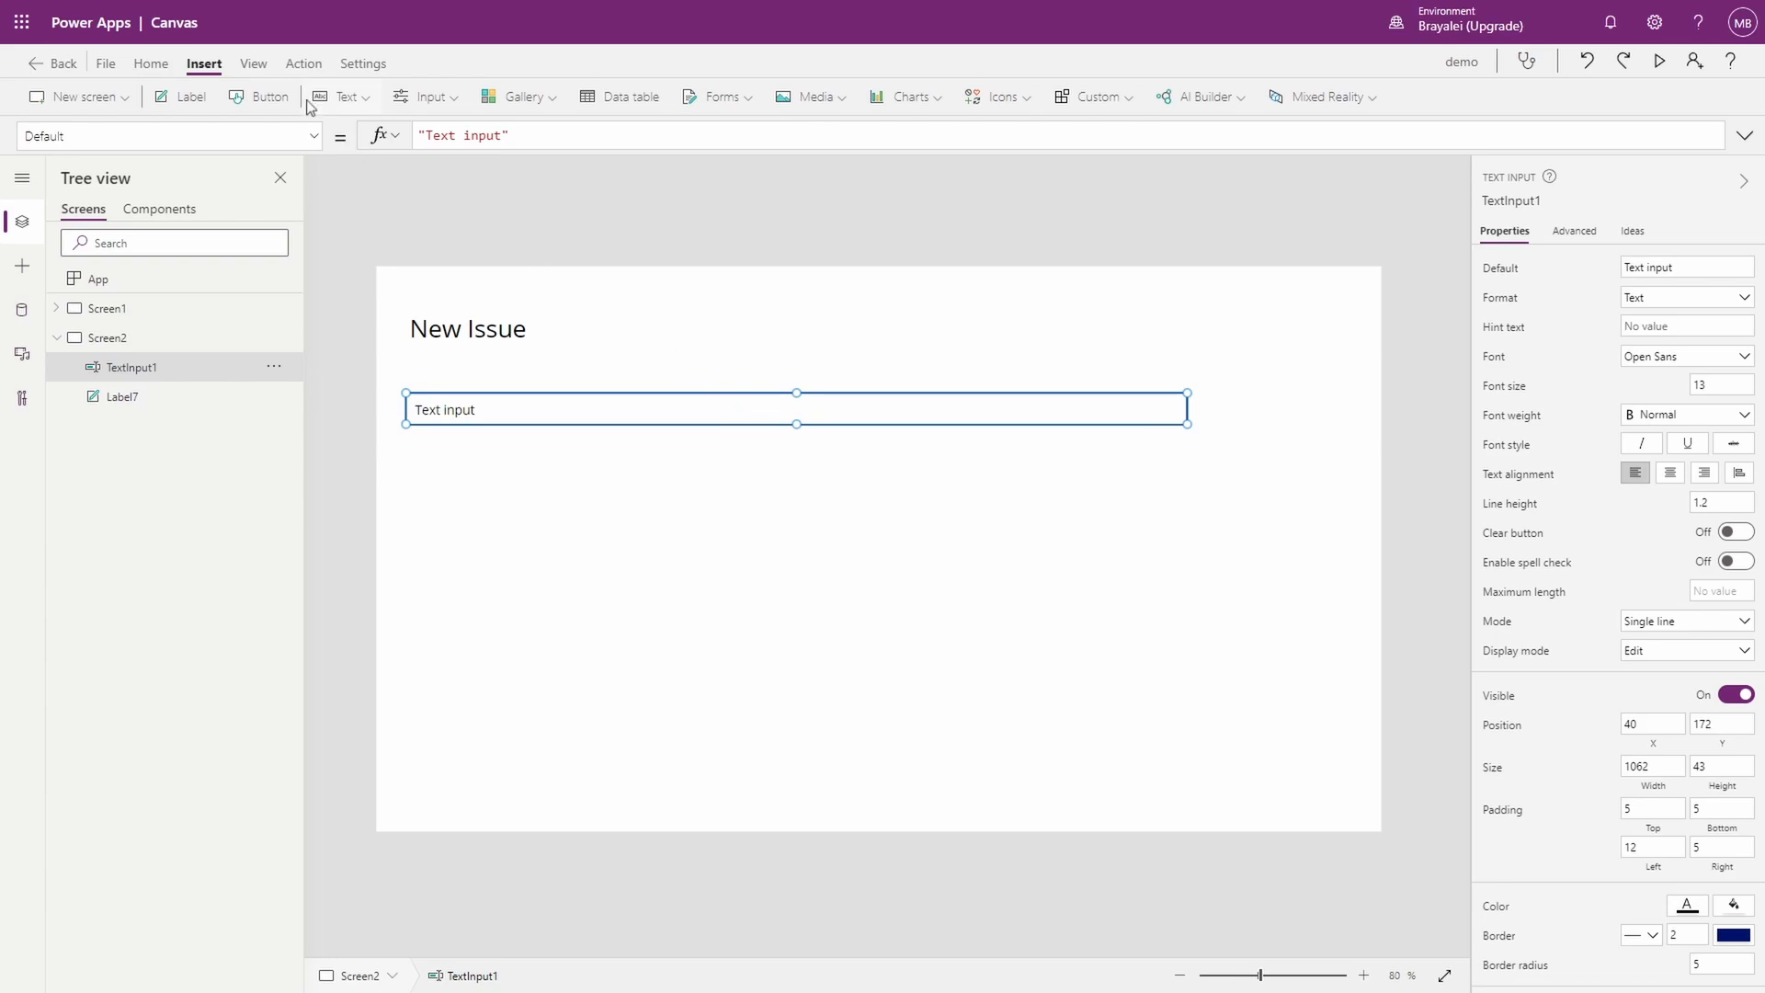
# Step: Add a label reading Title directly above the text input, aligned with its left edge
pyautogui.click(188, 97)
pyautogui.moveTo(454, 330); pyautogui.dragTo(438, 383)
pyautogui.doubleClick(438, 135)
pyautogui.write('Title')
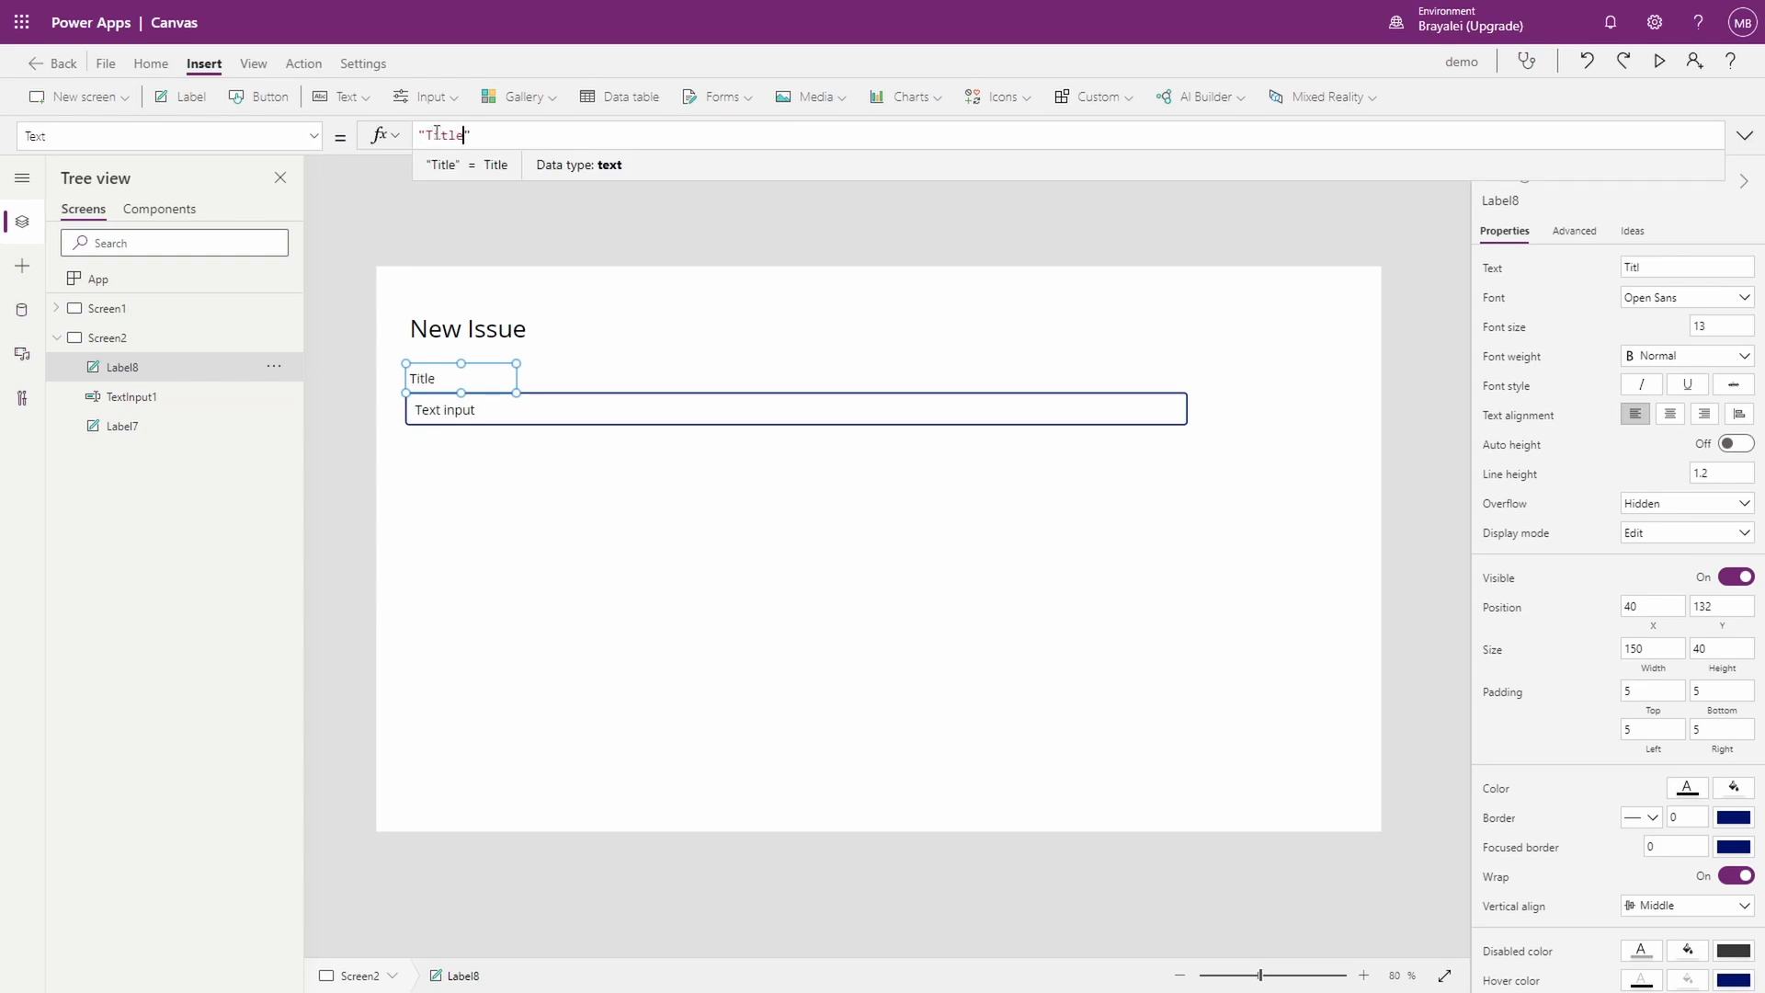
pyautogui.click(678, 658)
# Step: Rename the text input under the Title label as txtTitle_new
pyautogui.click(536, 417)
pyautogui.press('F2')
pyautogui.write('t')
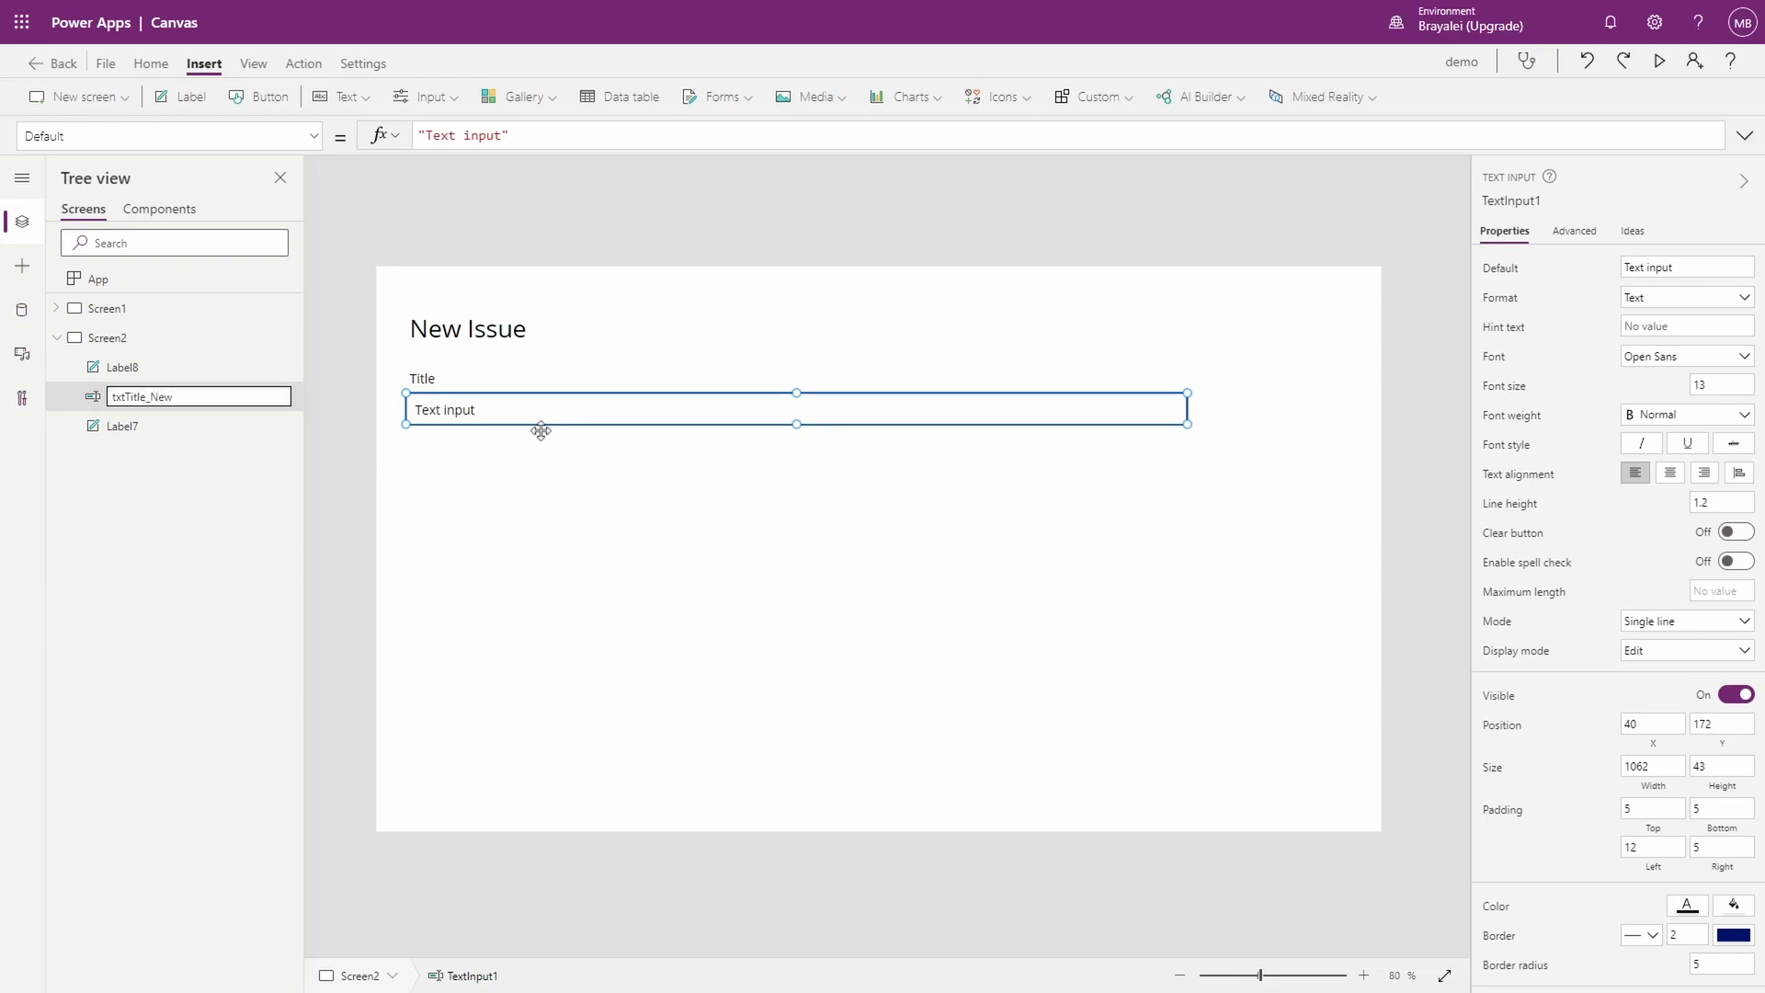
pyautogui.write('xtTitle_new')
pyautogui.press('Return')
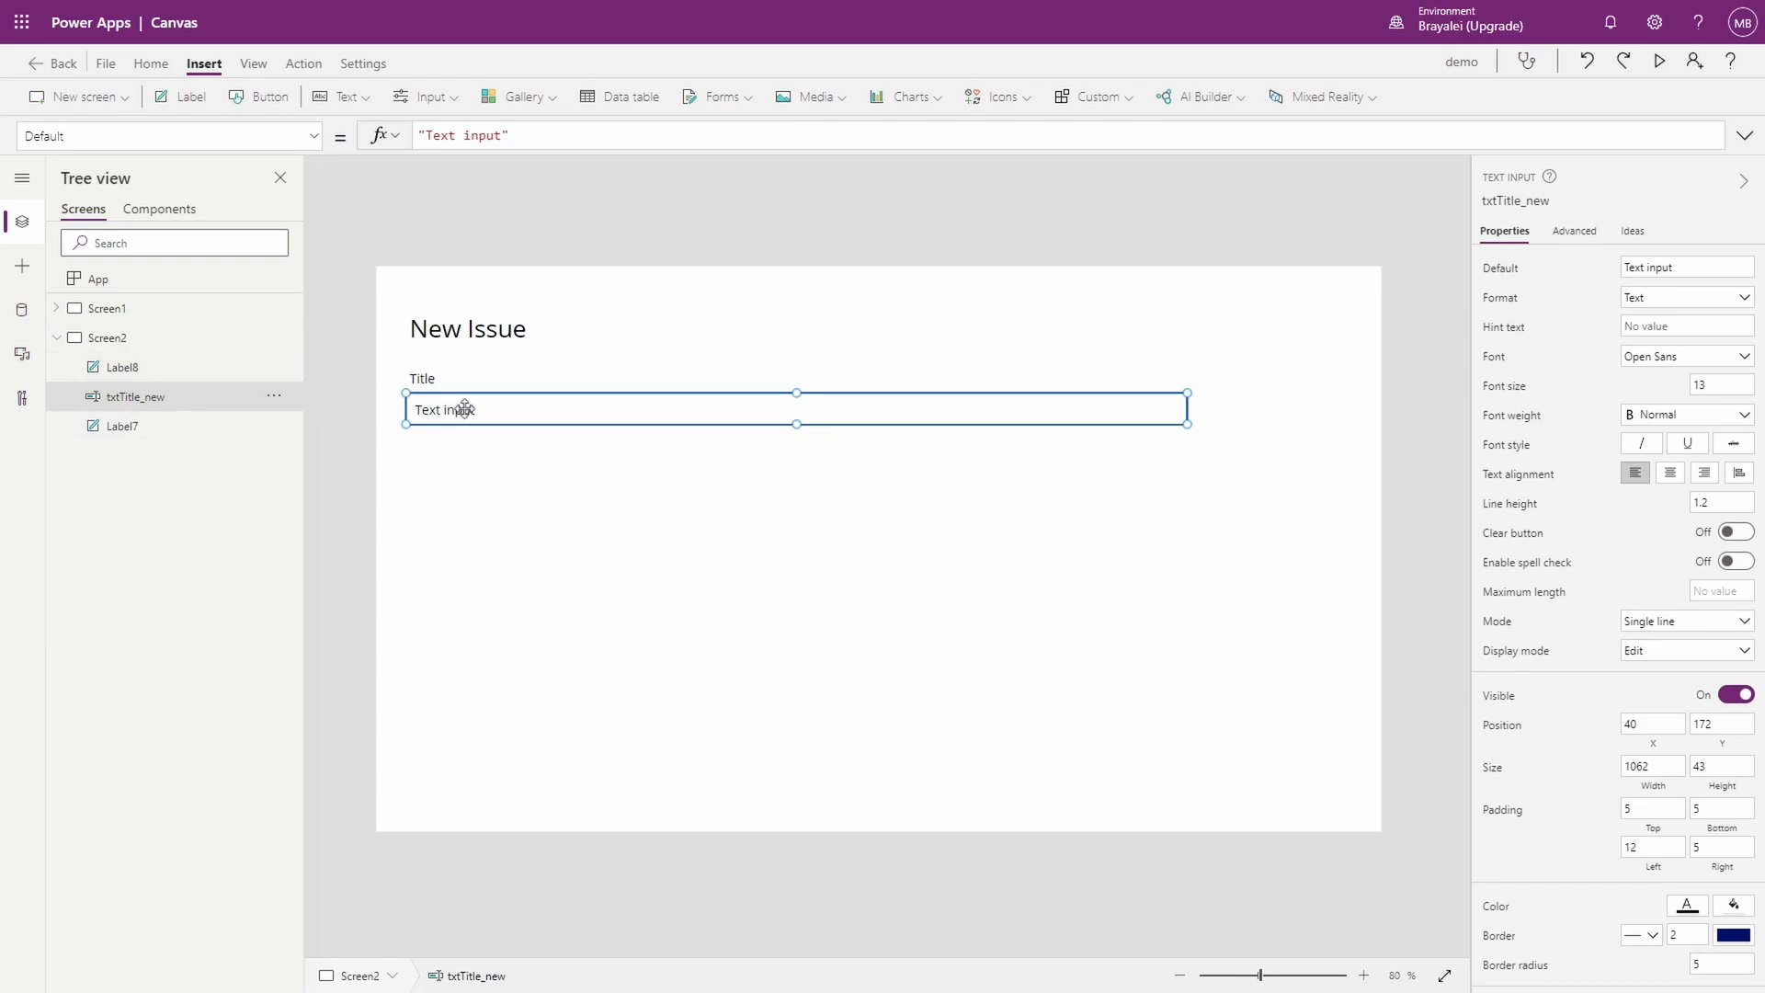
# Step: Add another label below the title field and a text input about 1062 by 301 directly beneath it
pyautogui.click(191, 96)
pyautogui.moveTo(449, 328); pyautogui.dragTo(456, 489)
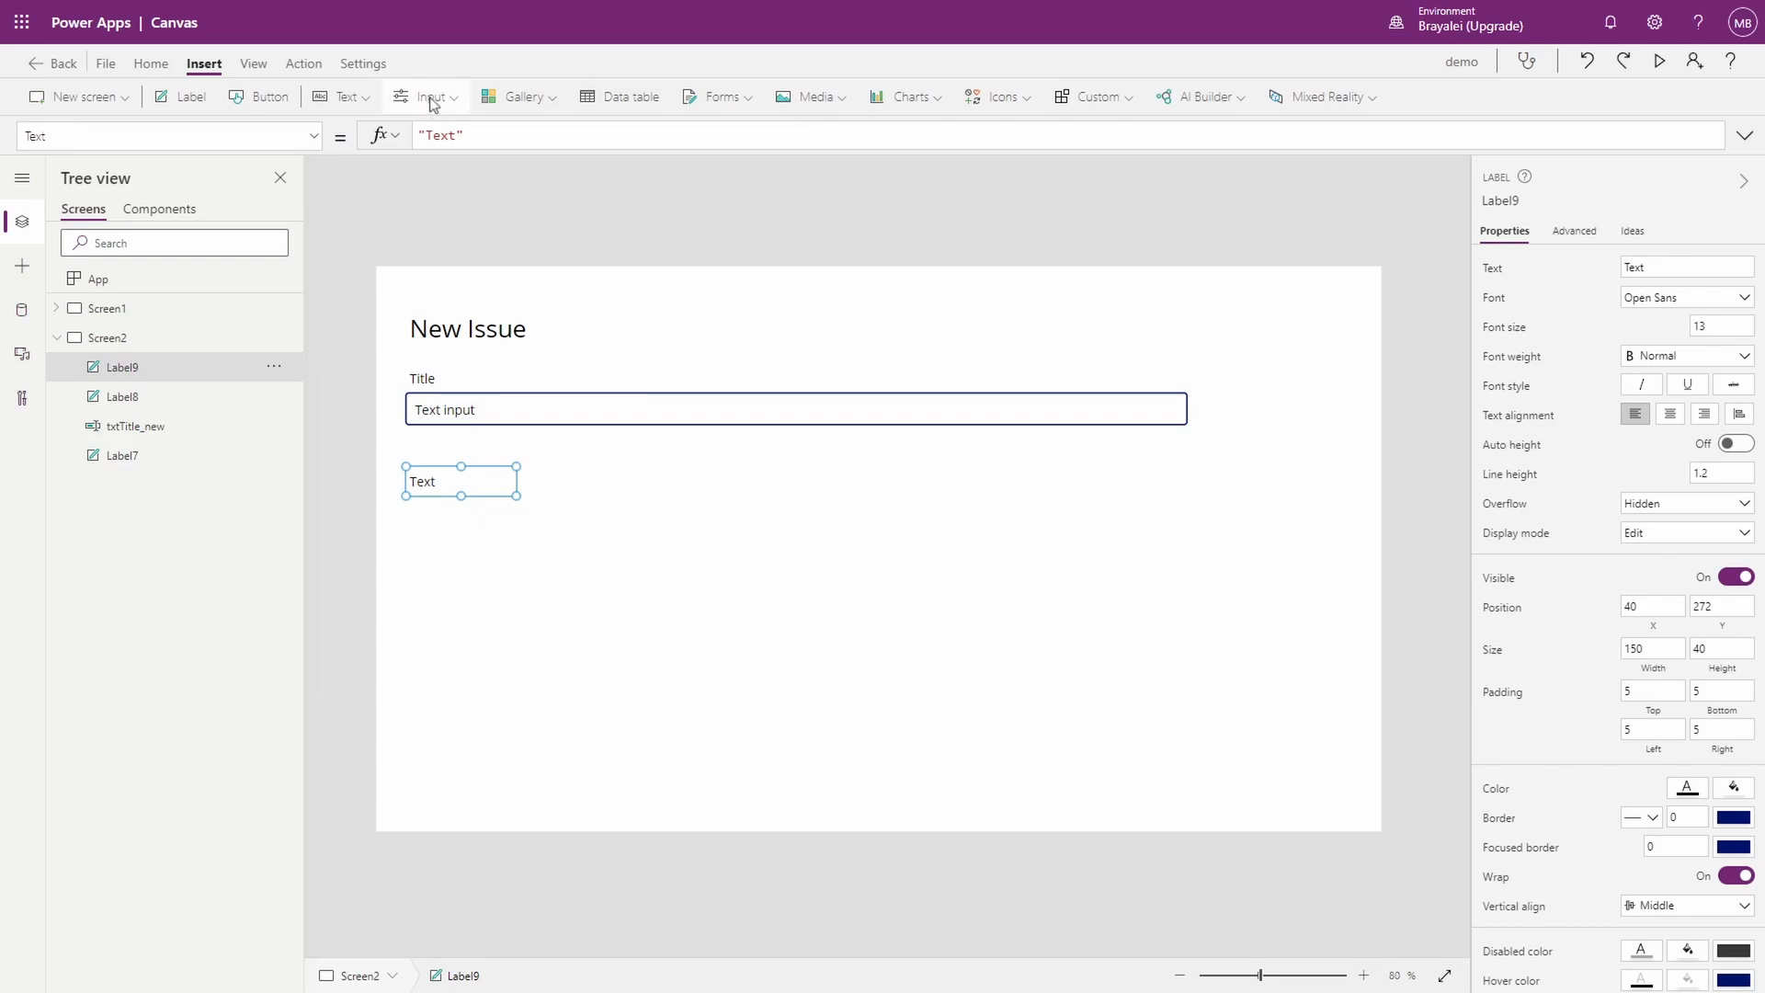
pyautogui.click(364, 103)
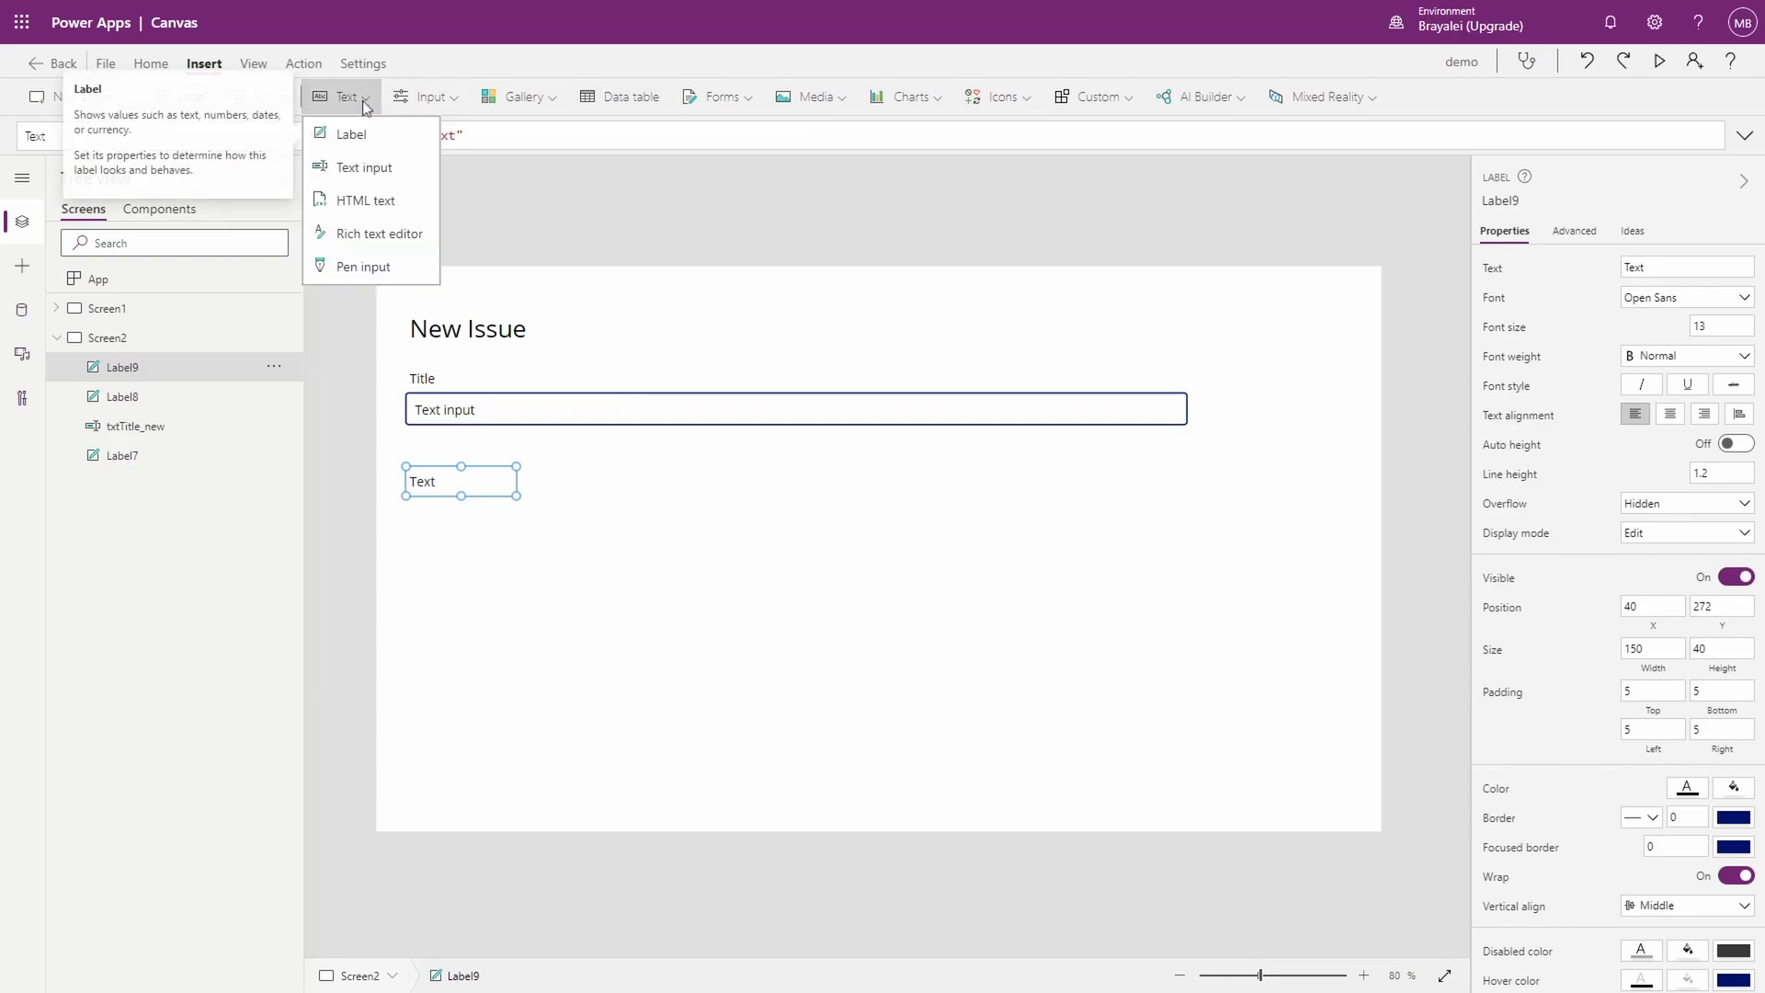
pyautogui.click(364, 167)
pyautogui.moveTo(462, 317); pyautogui.dragTo(460, 511)
pyautogui.moveTo(669, 542); pyautogui.dragTo(1187, 716)
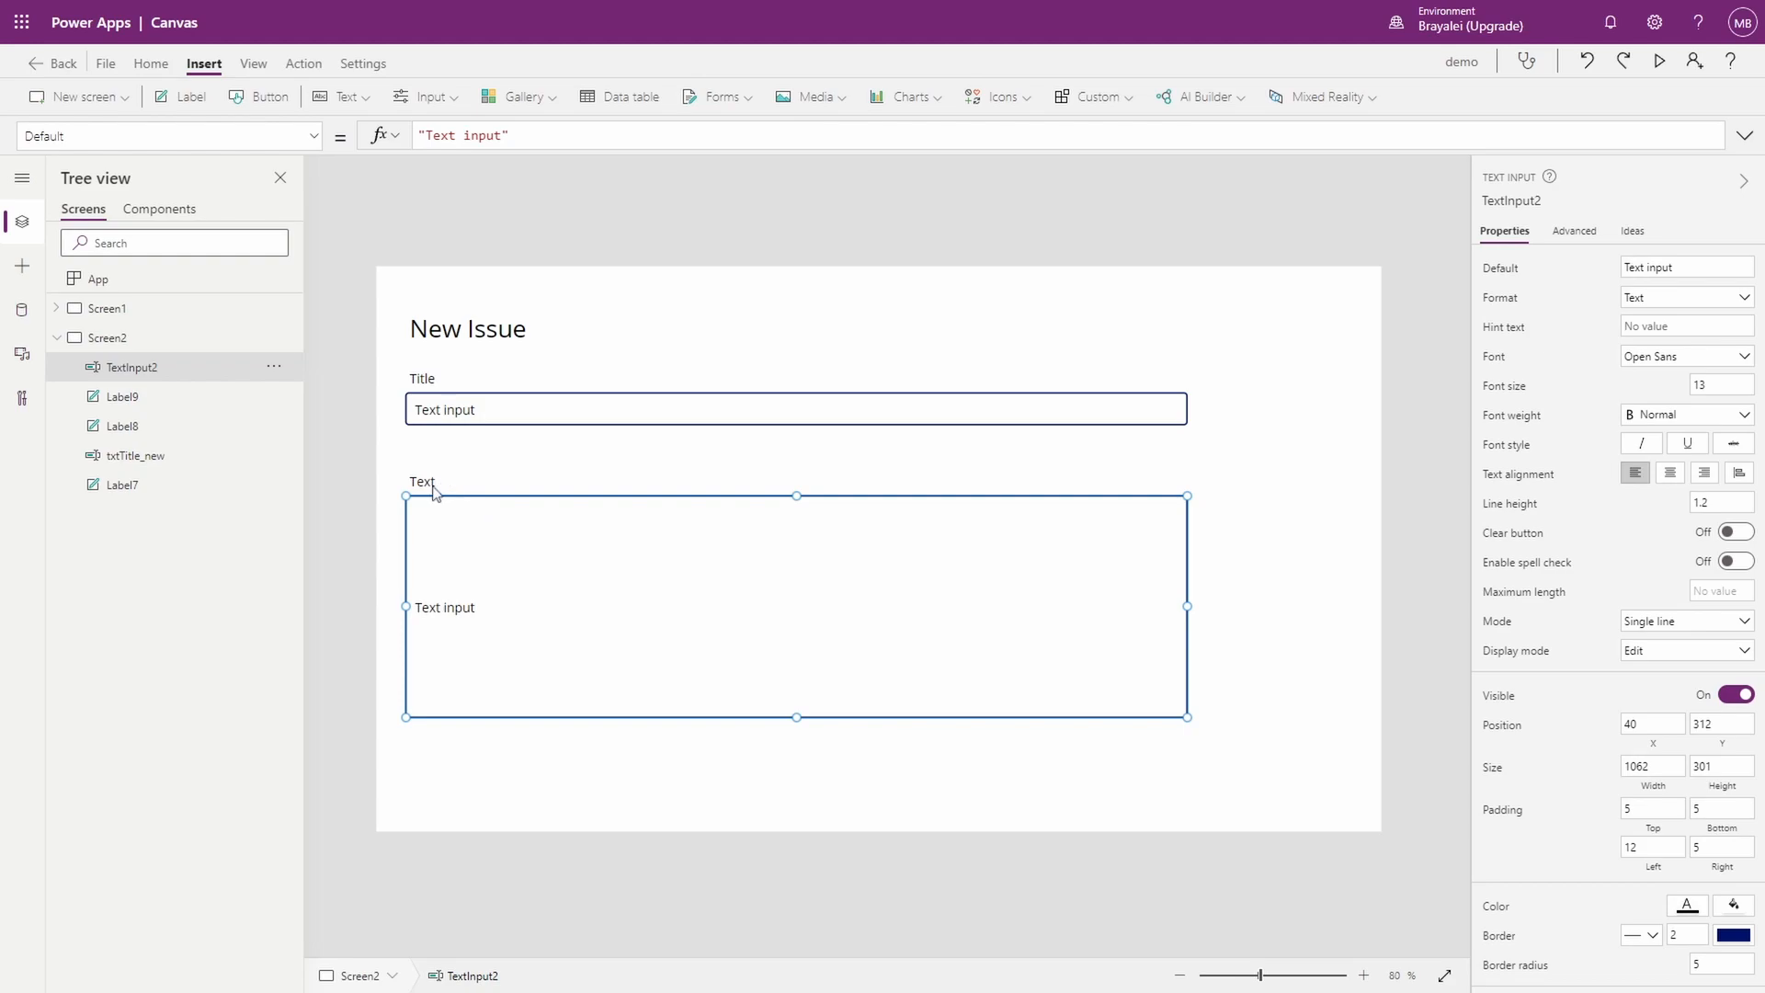
# Step: Set the text of the label above the large text input to Description
pyautogui.doubleClick(432, 485)
pyautogui.write('Des')
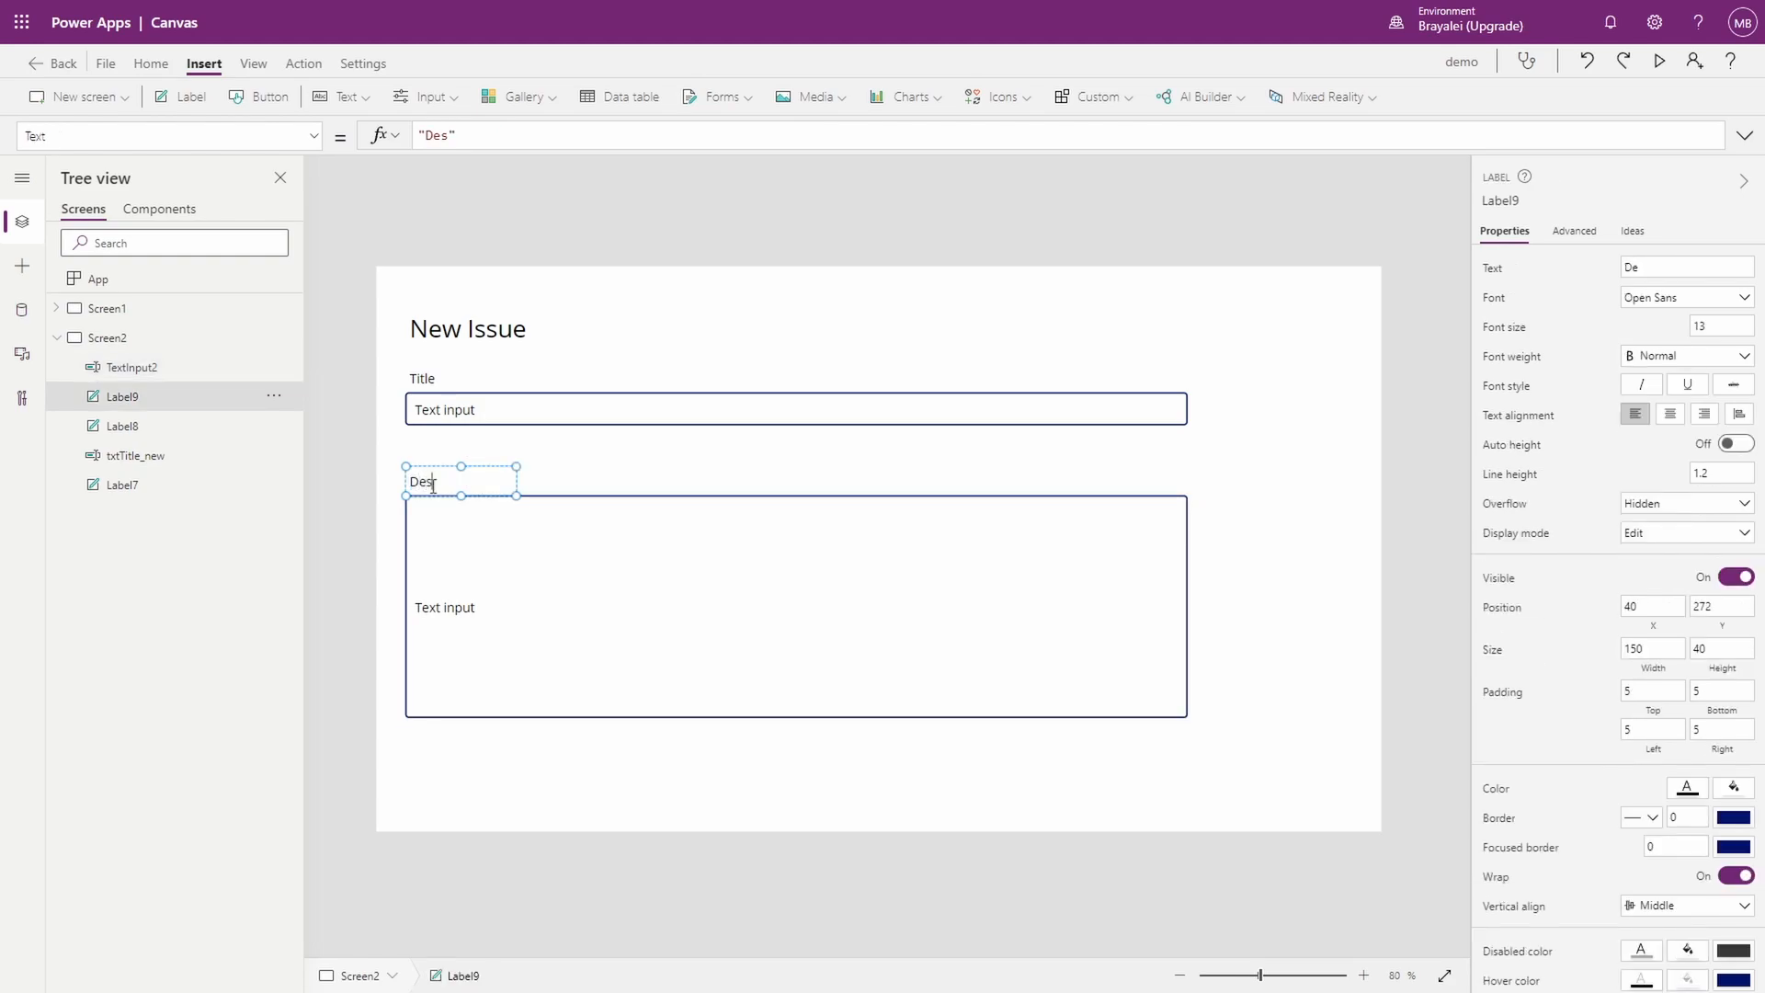
pyautogui.write('cription')
pyautogui.click(574, 470)
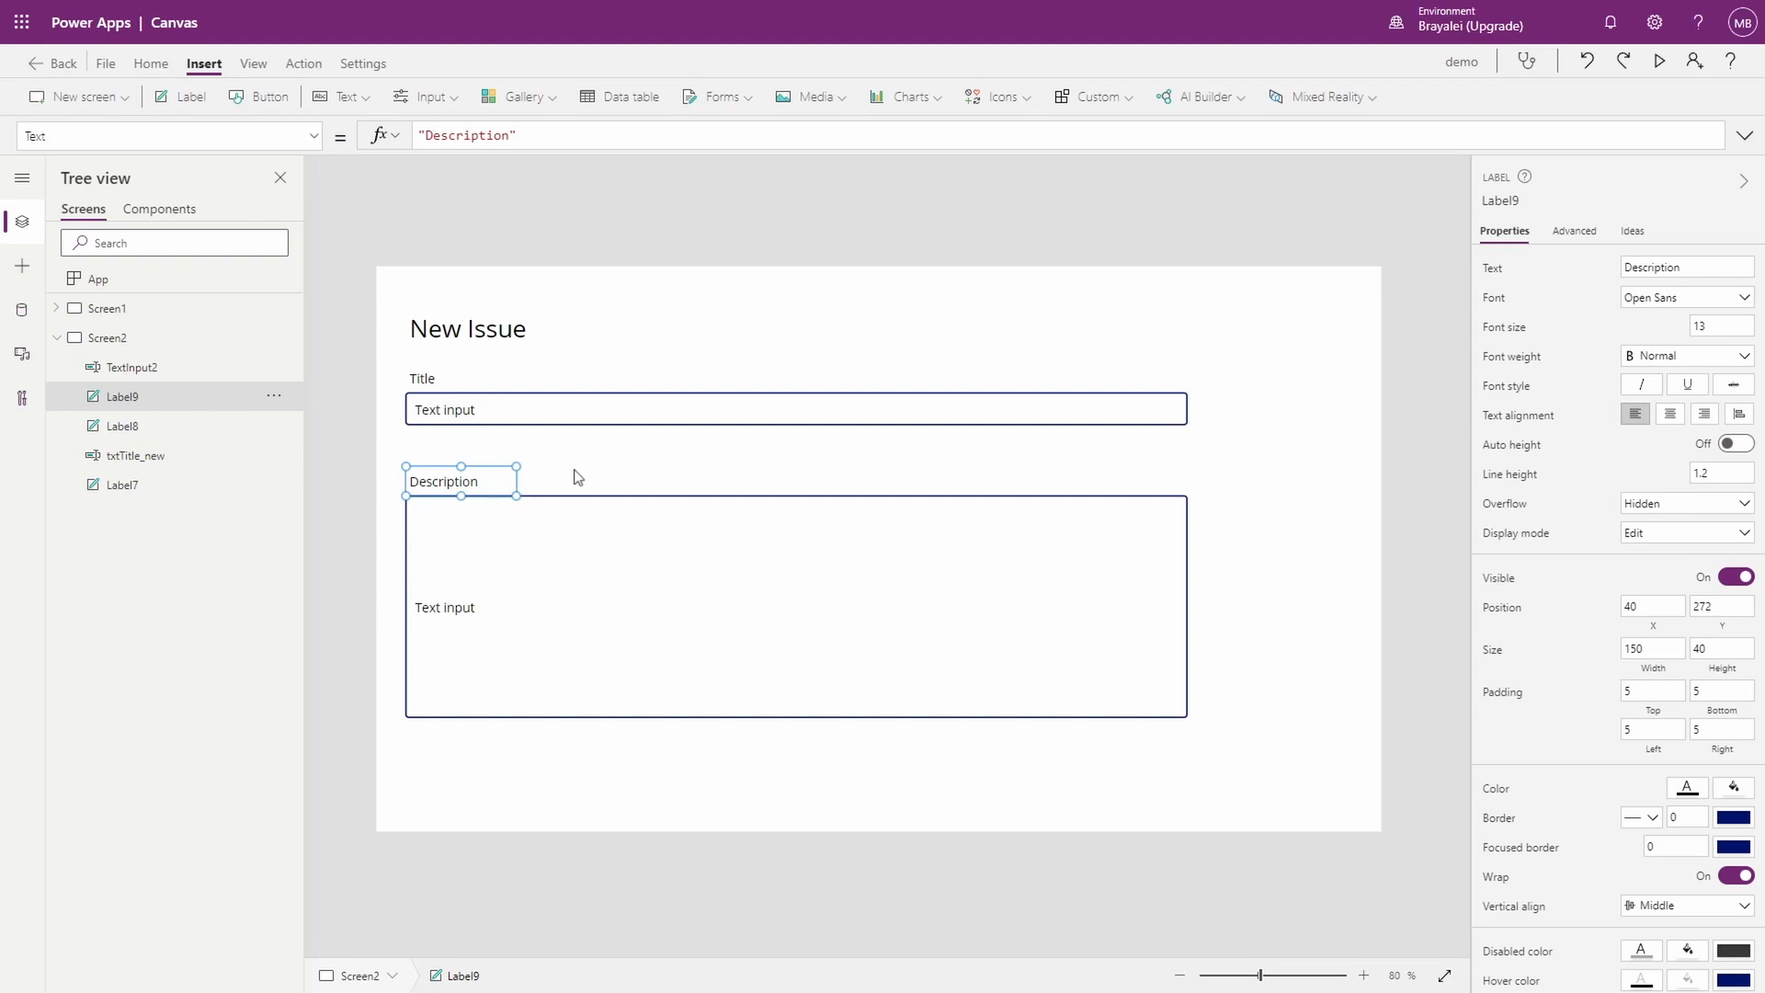
# Step: Set the mode of the text input under the Description label to Multiline
pyautogui.click(466, 617)
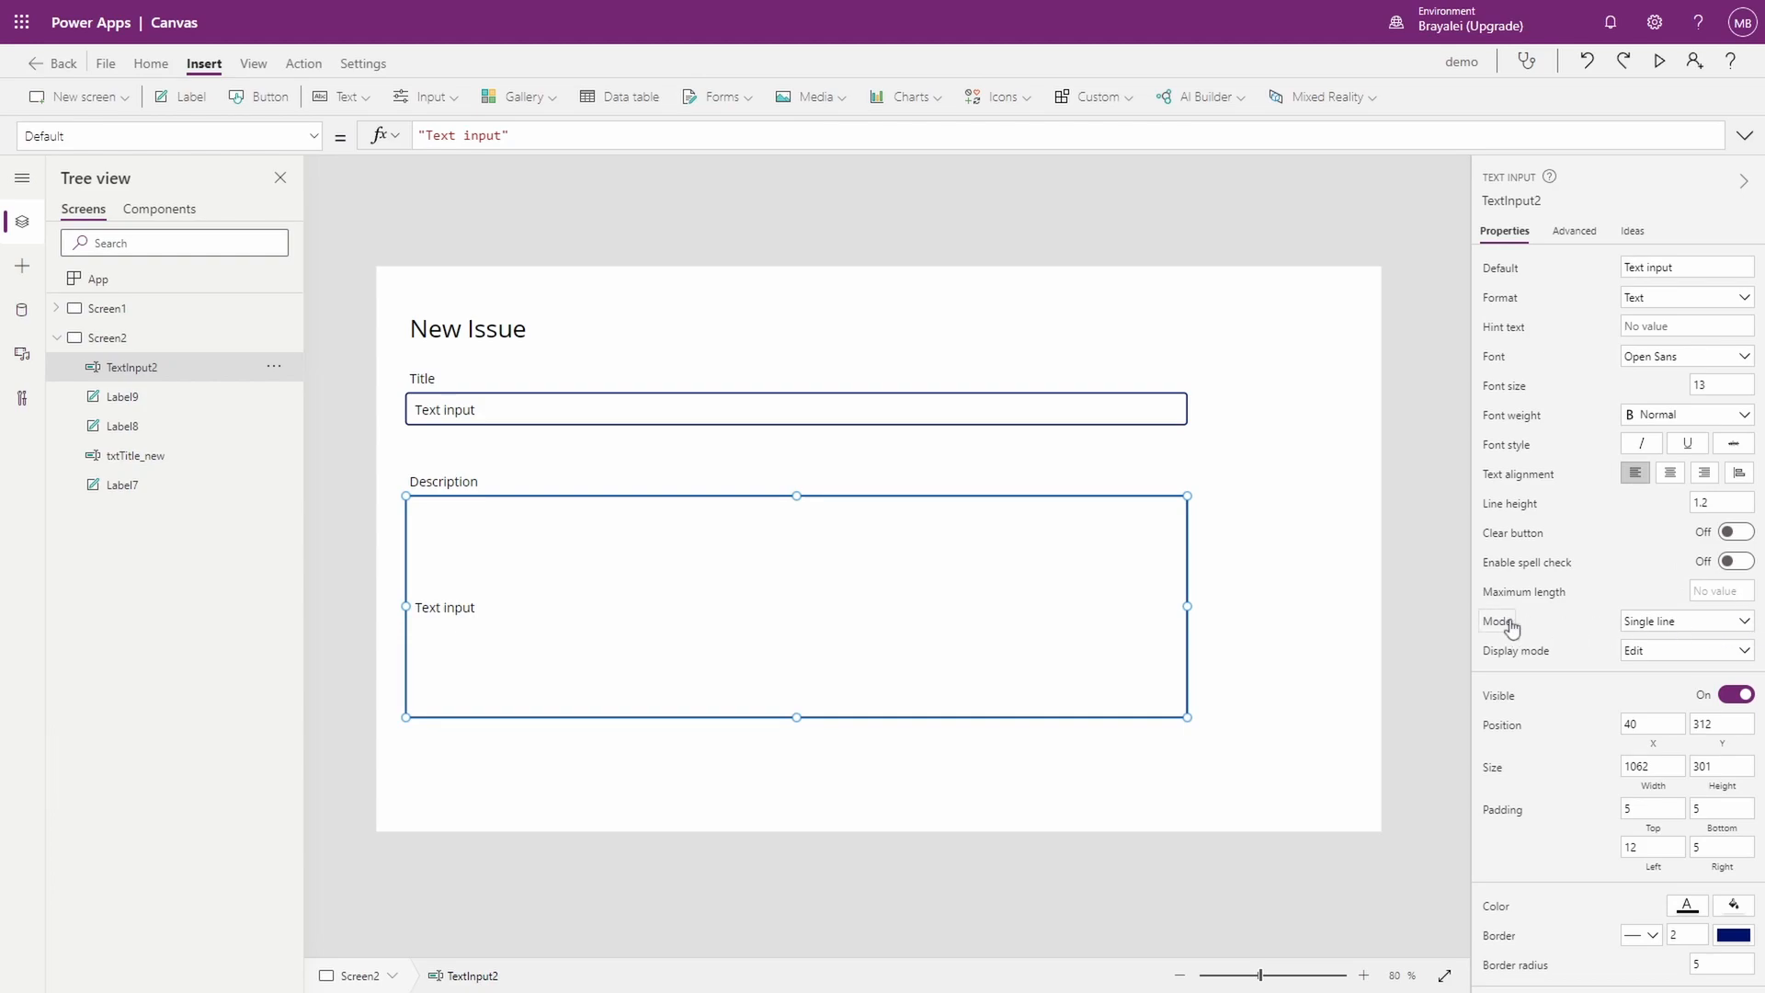
pyautogui.click(1737, 623)
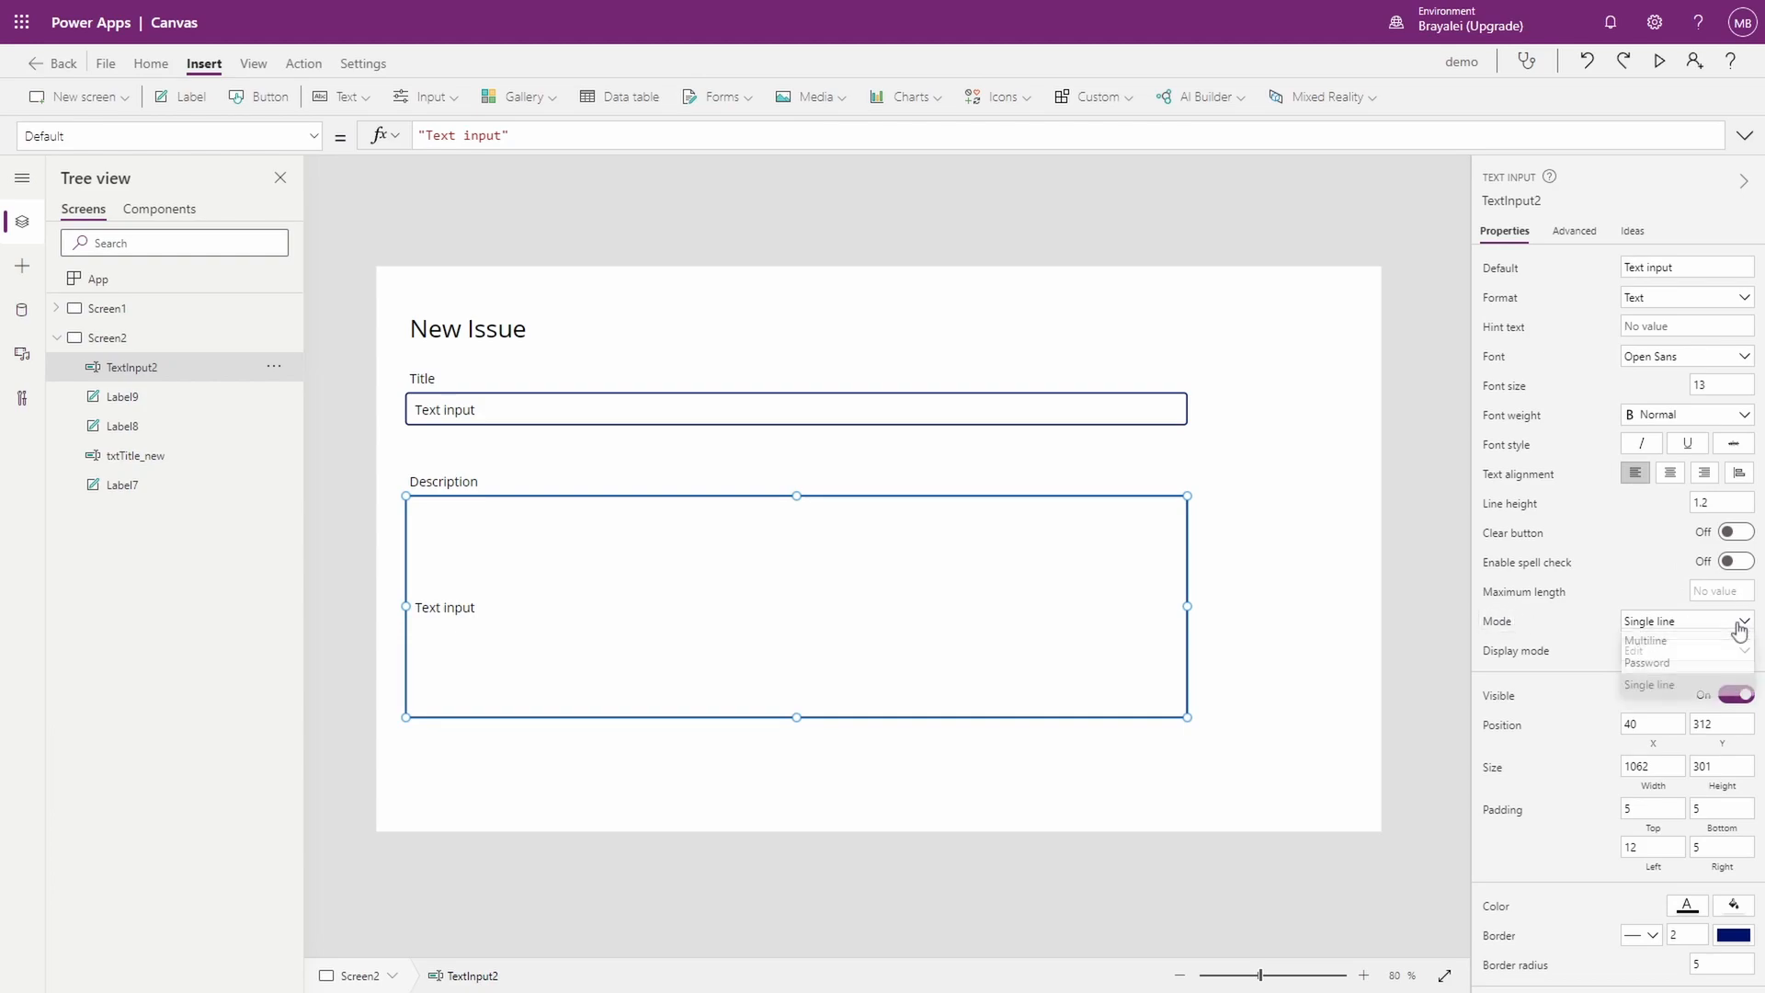
pyautogui.click(1657, 646)
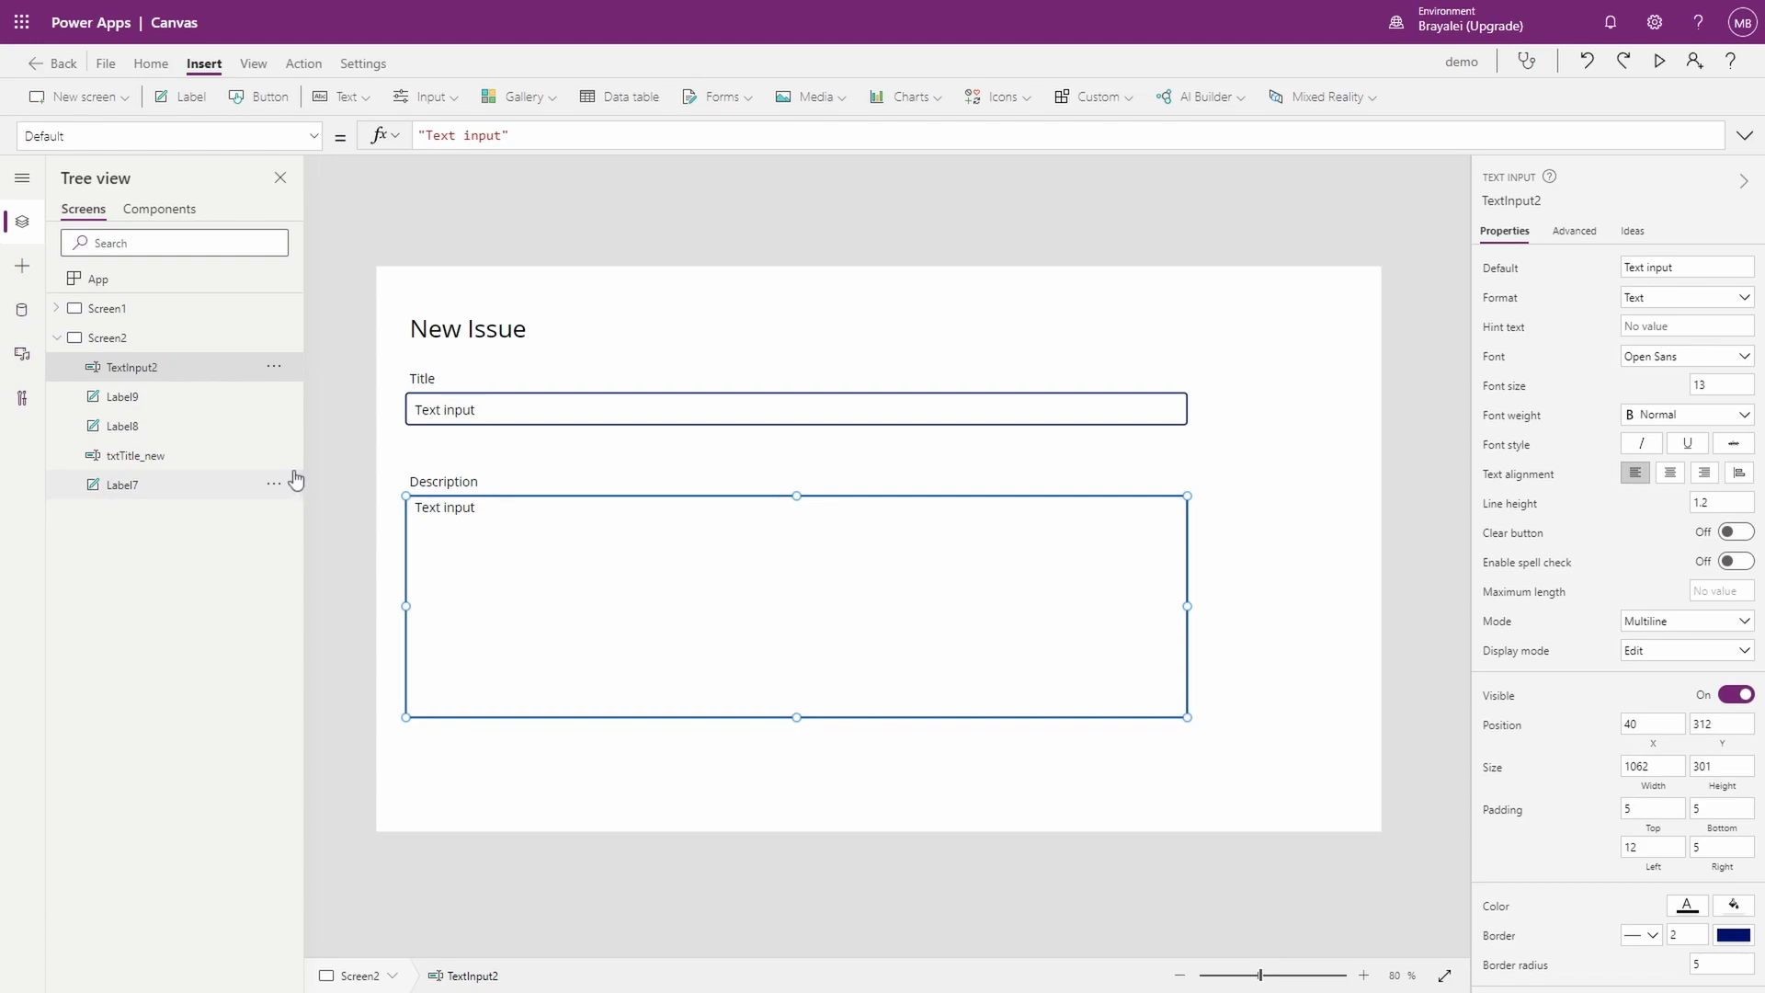
# Step: Make the Title and Description labels bold together
pyautogui.click(474, 485)
pyautogui.keyDown('shift'); pyautogui.click(428, 376); pyautogui.keyUp('shift')
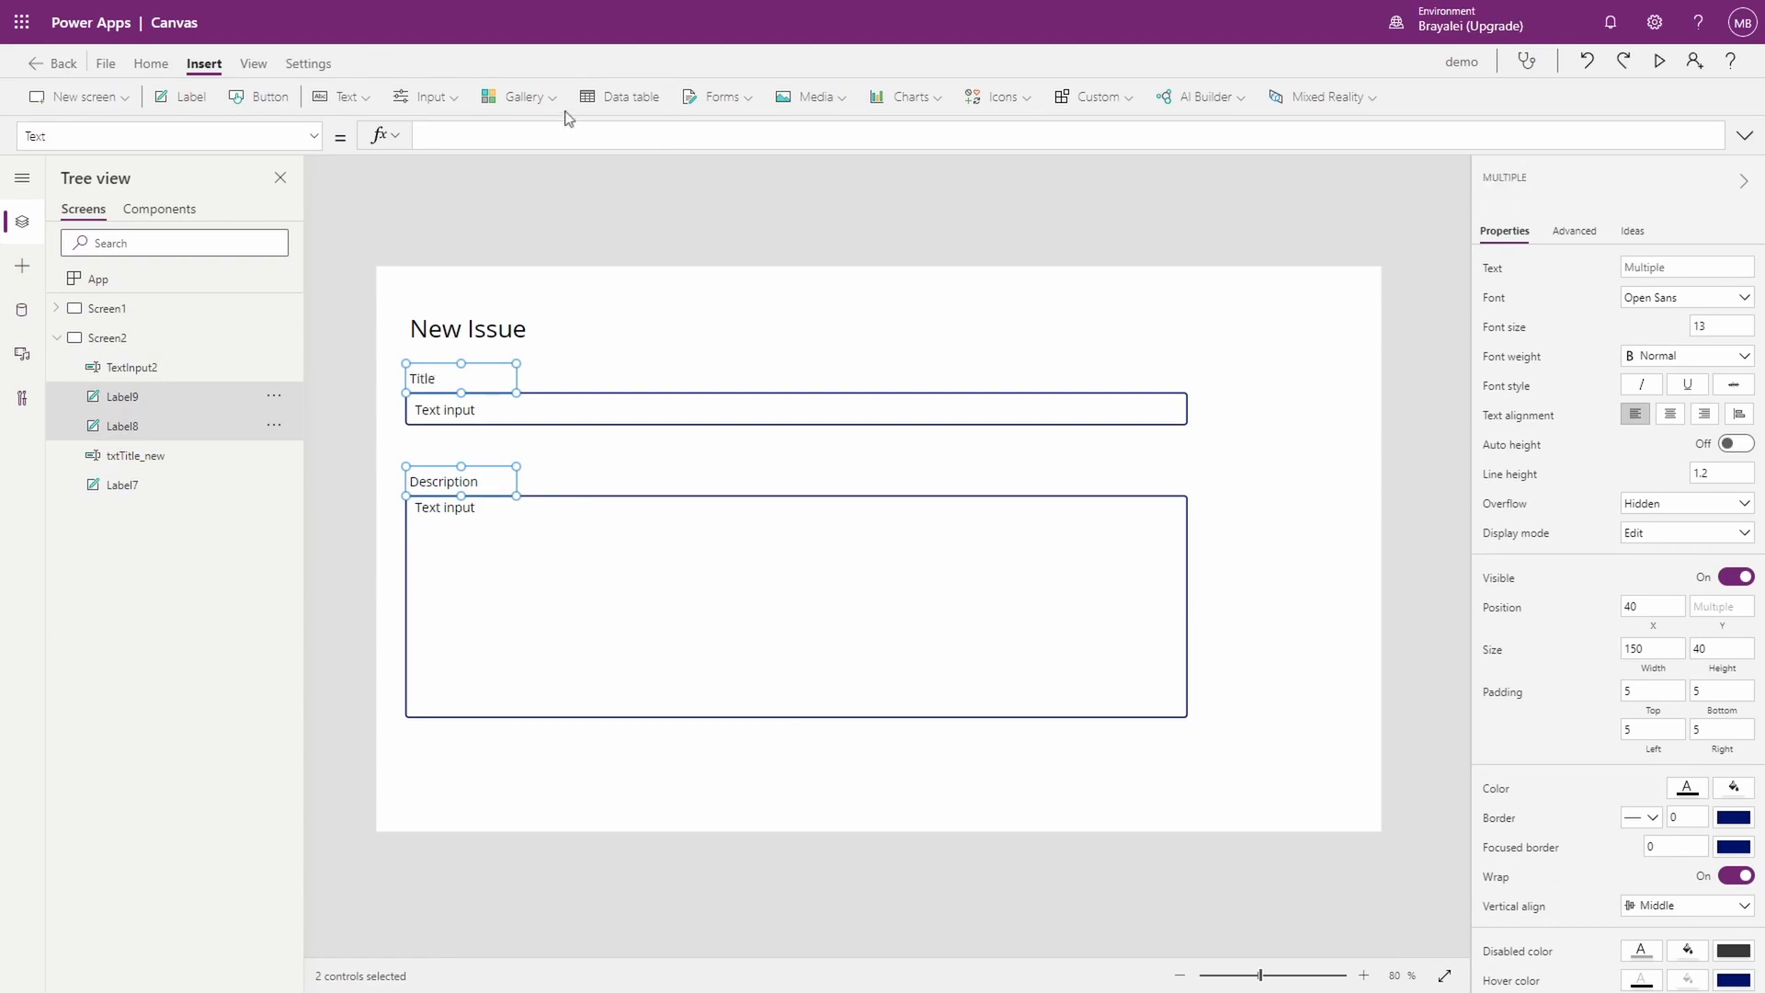
pyautogui.click(106, 64)
pyautogui.click(32, 71)
pyautogui.click(159, 69)
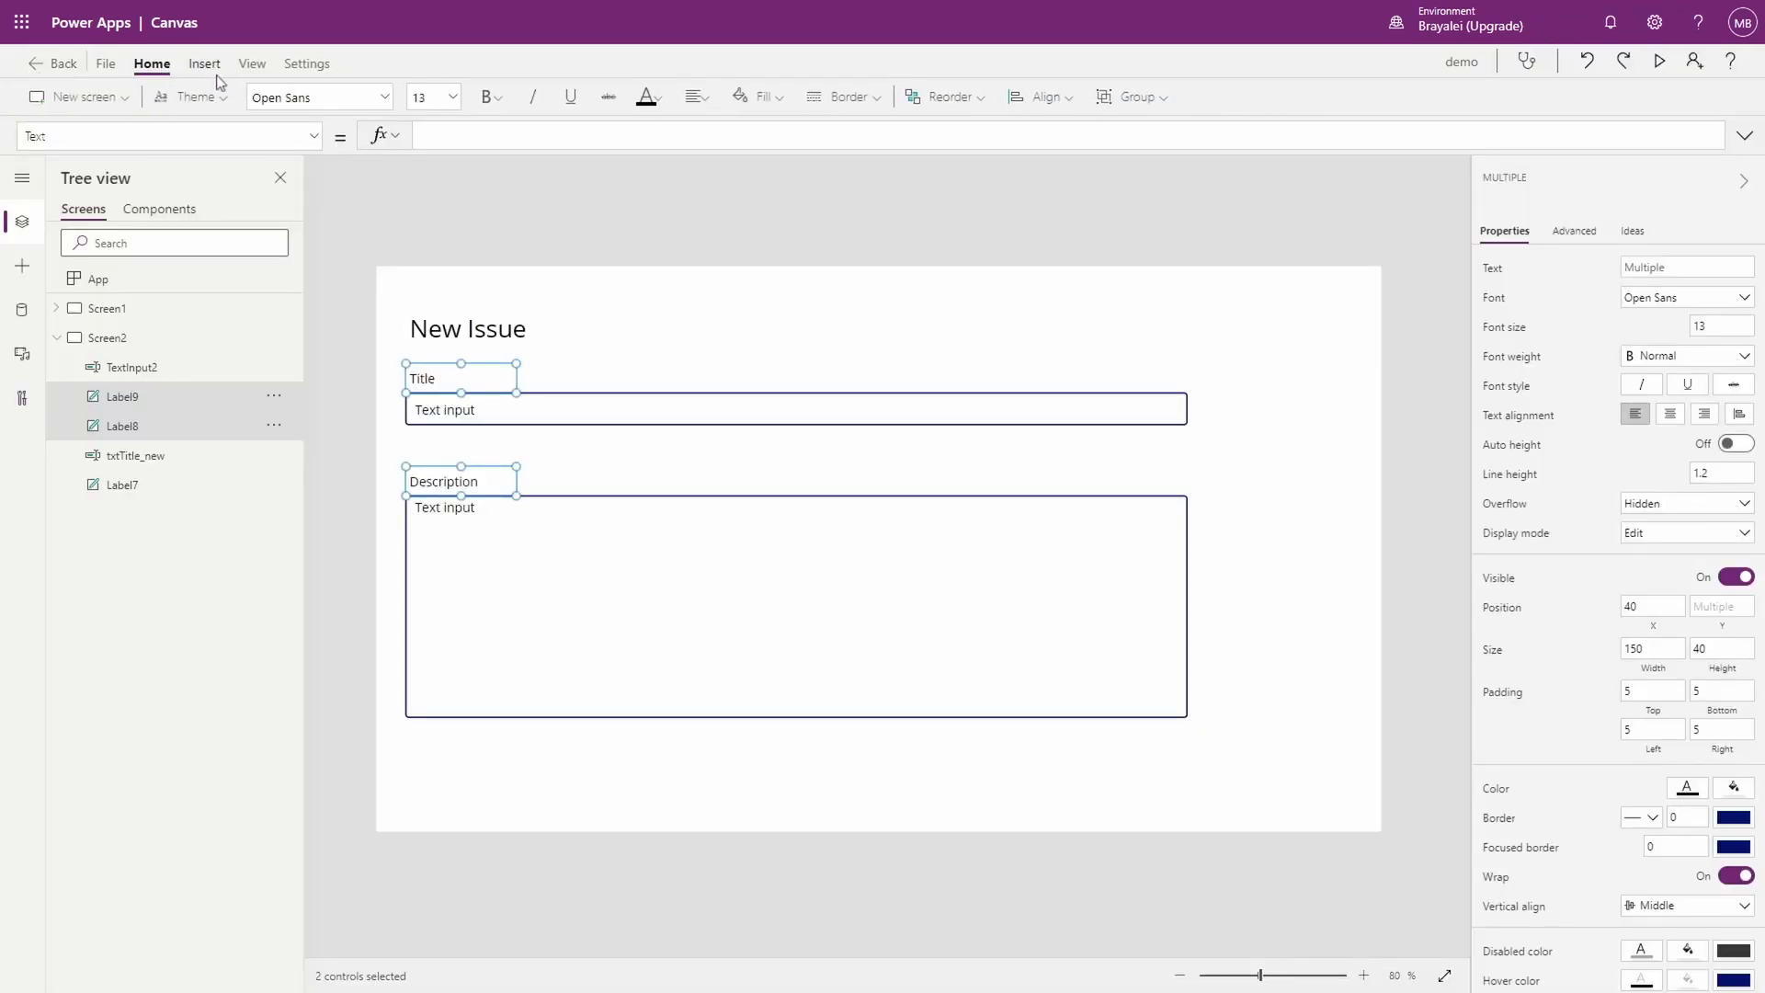
pyautogui.click(490, 96)
pyautogui.click(507, 131)
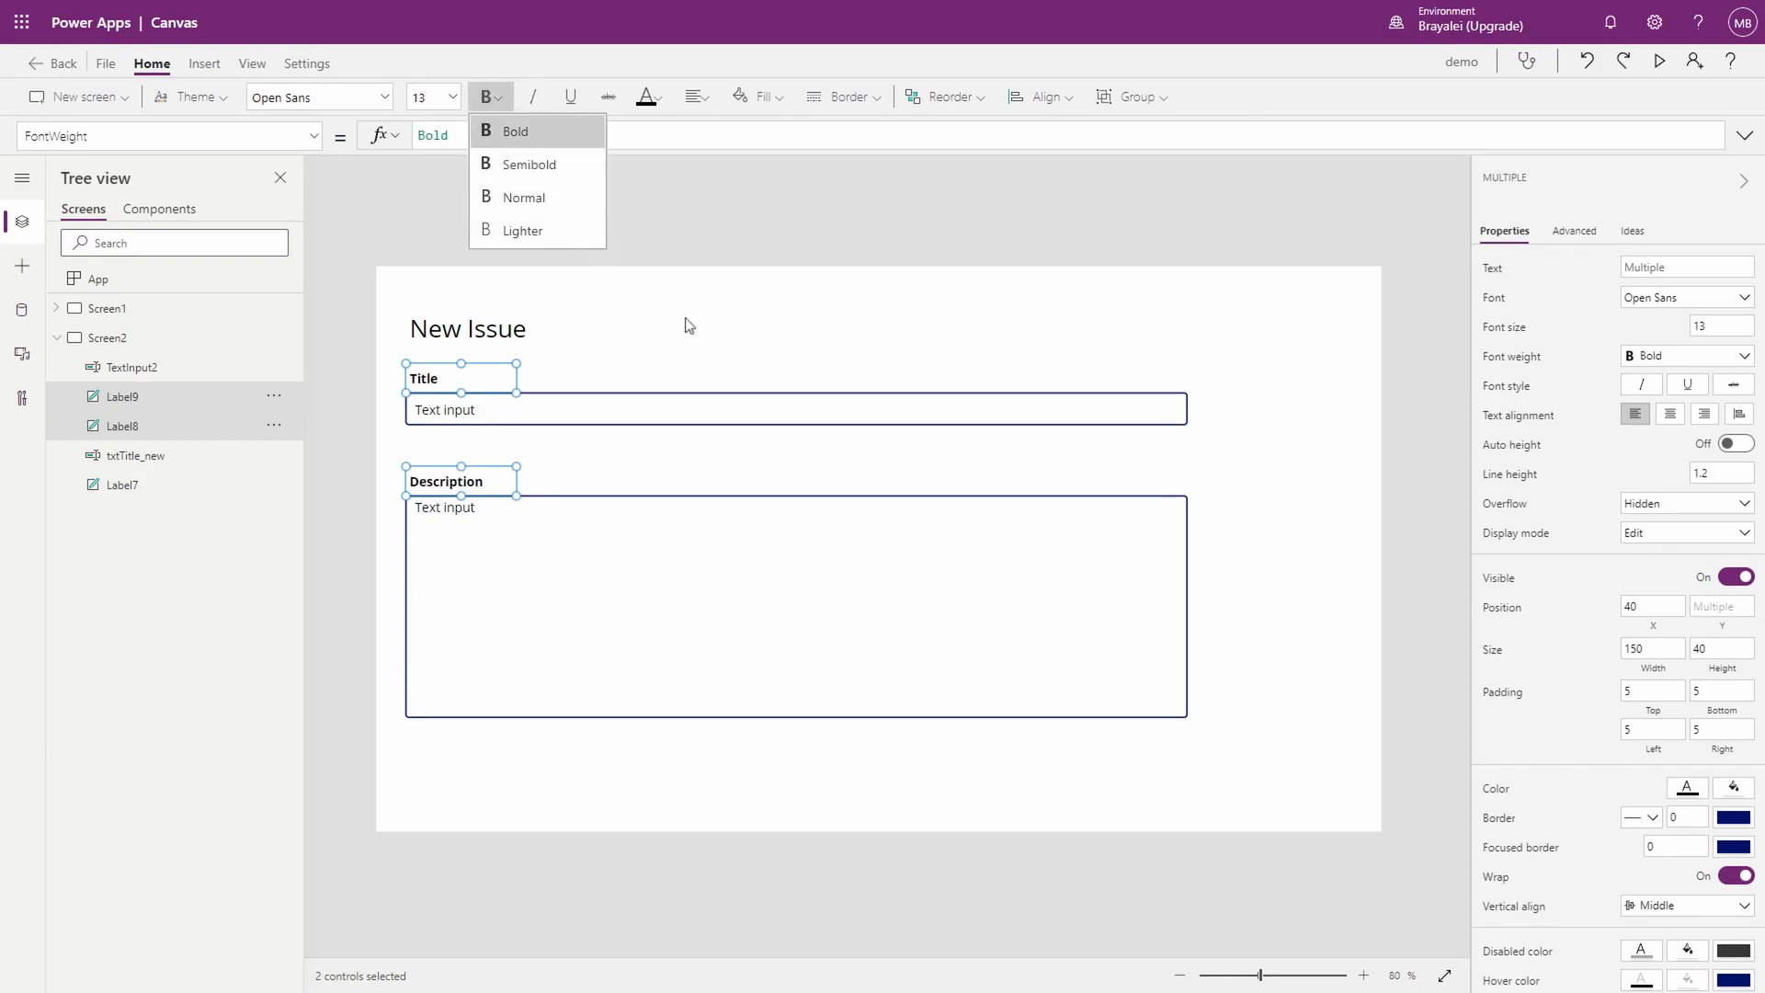
# Step: Make the New Issue heading label bold
pyautogui.click(683, 323)
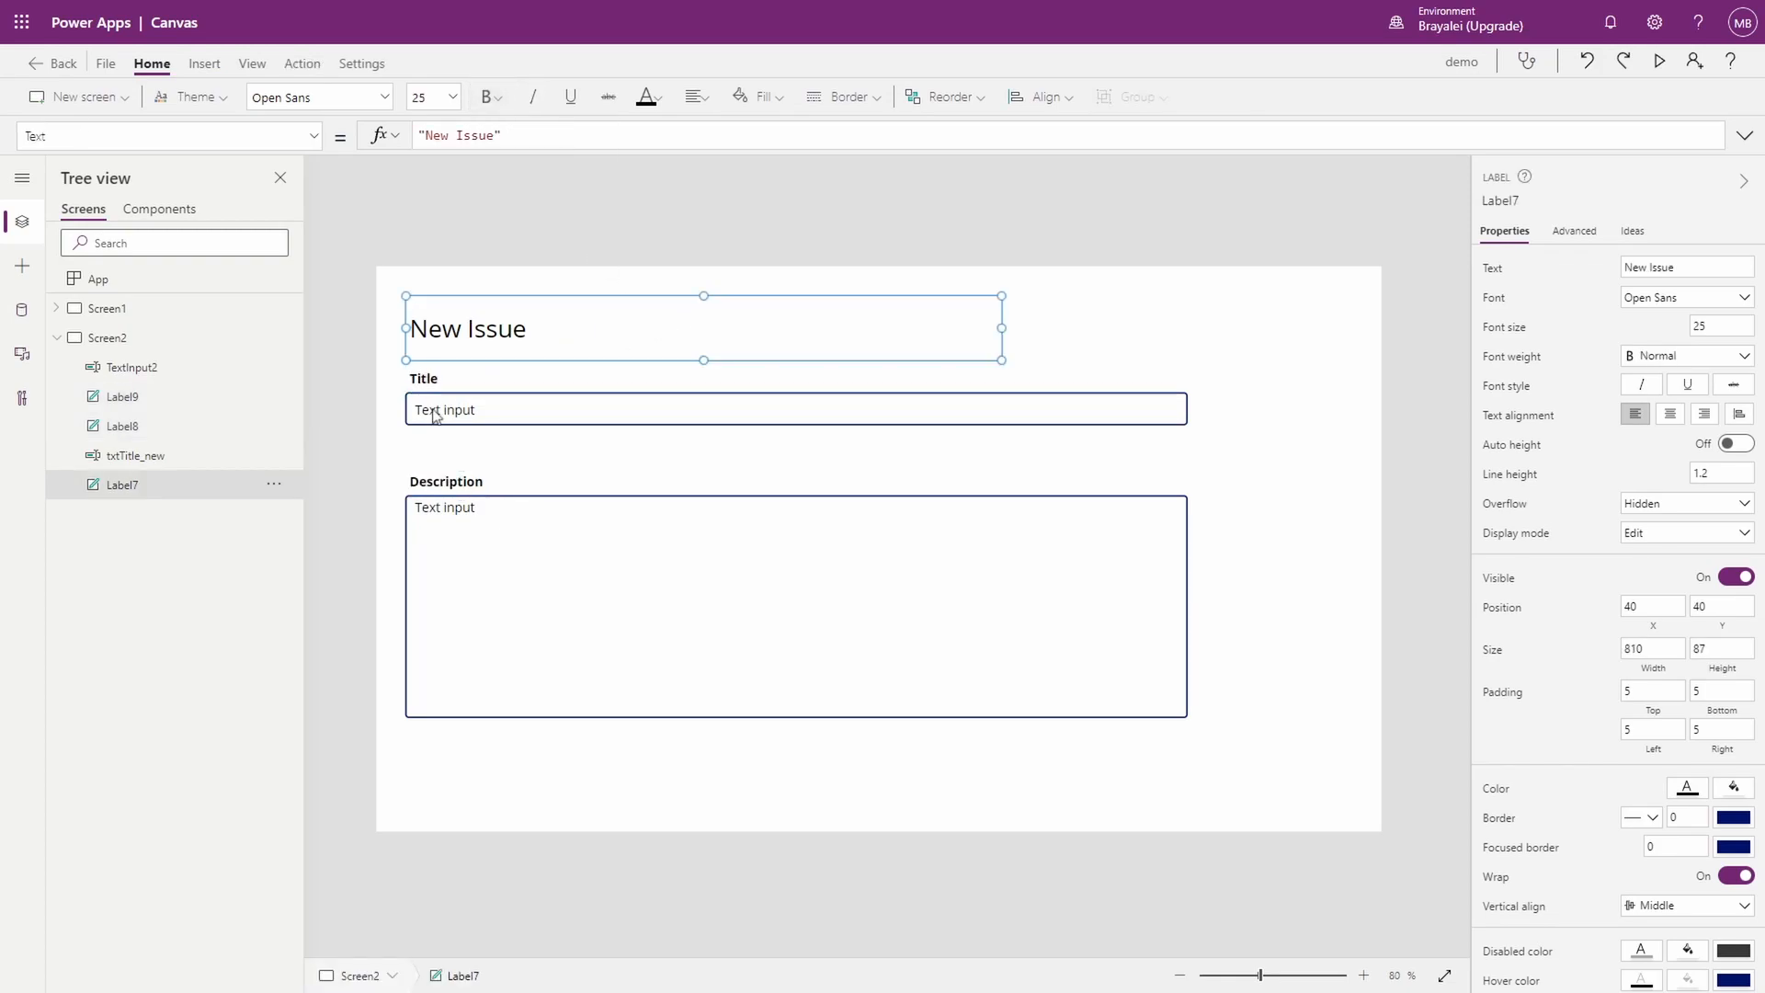
pyautogui.click(490, 96)
pyautogui.click(510, 131)
pyautogui.click(1140, 300)
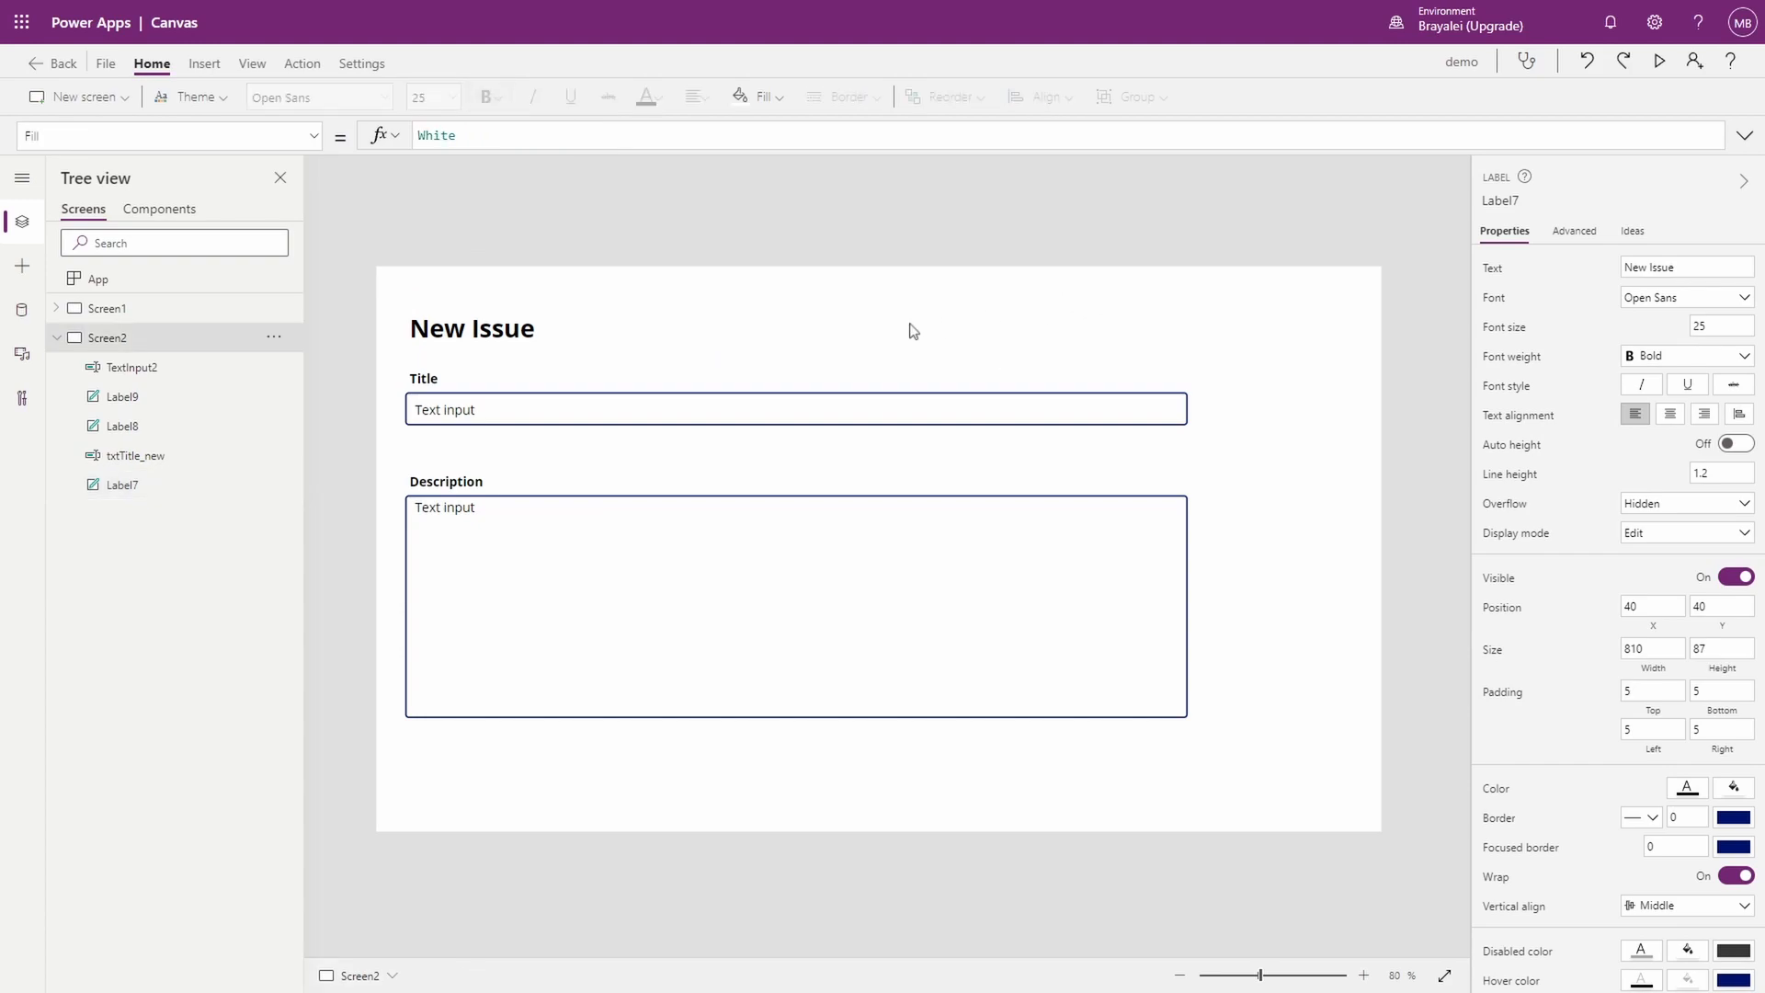
# Step: Rename the multiline text input under Description as txtIssueDesciption_new
pyautogui.click(581, 530)
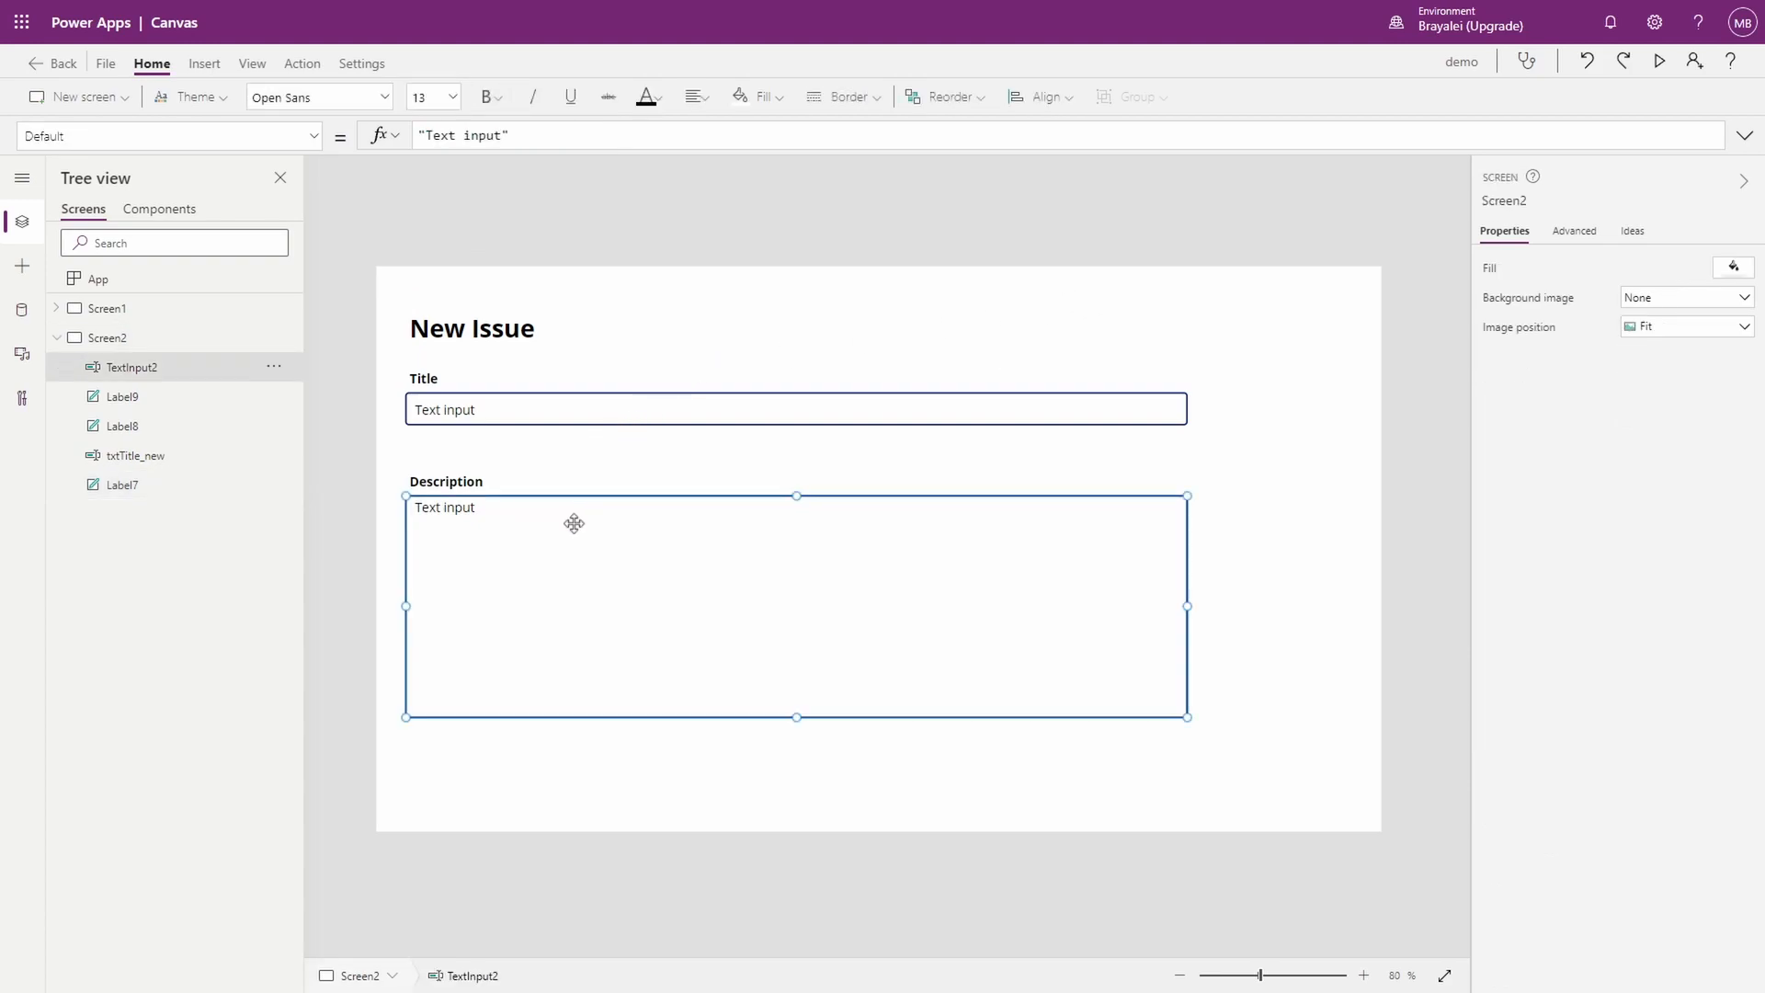
pyautogui.doubleClick(137, 367)
pyautogui.write('txt')
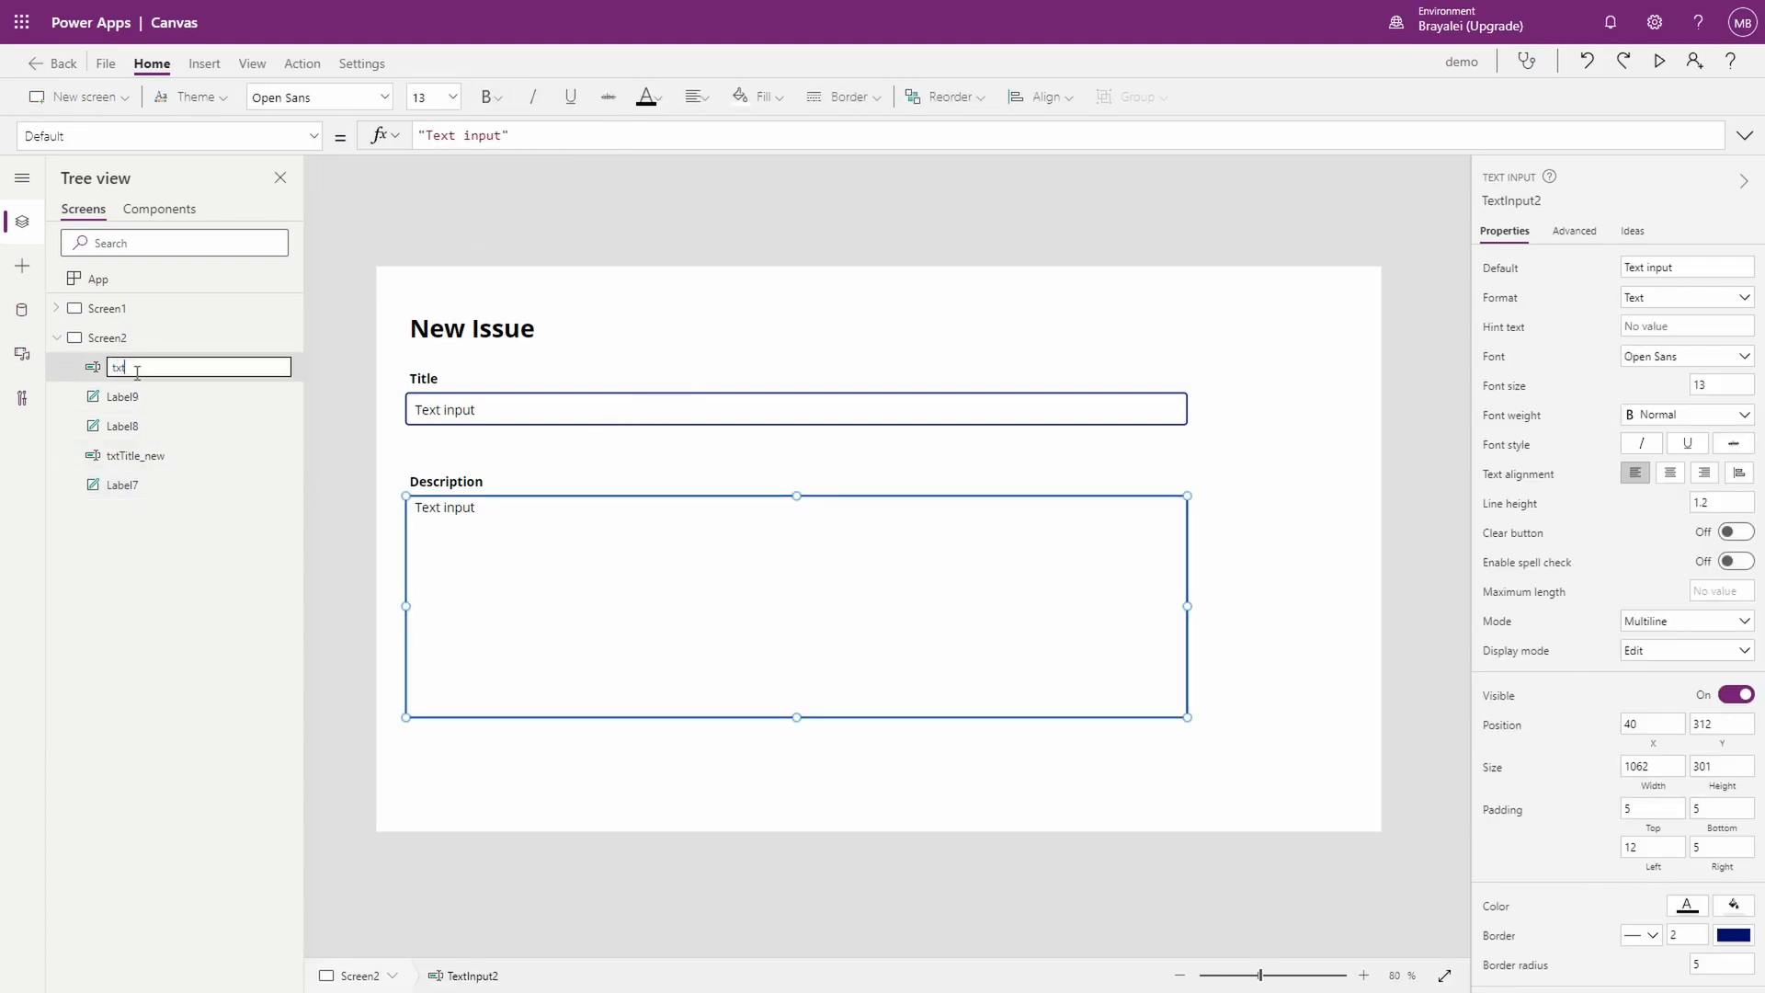
pyautogui.write('Issue')
pyautogui.write('Des cr')
pyautogui.write('ciption')
pyautogui.write('_new')
pyautogui.press('Return')
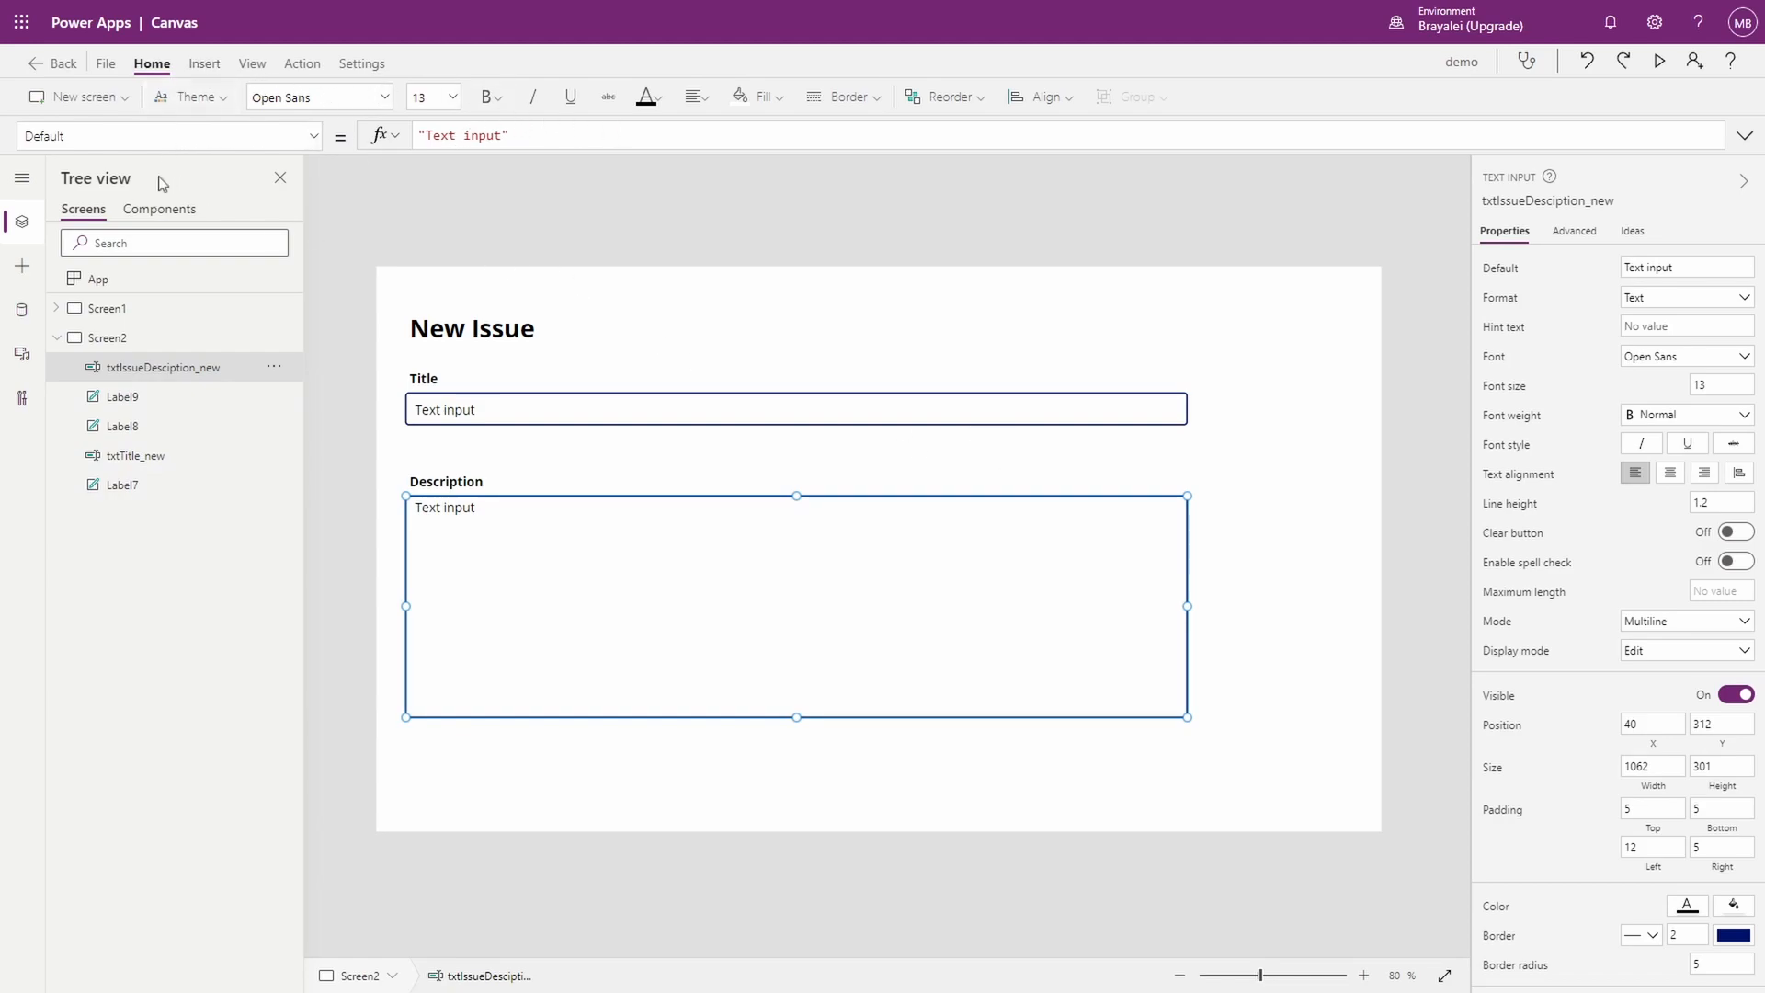
# Step: Insert a button labelled save in the lower-right corner of Screen2, at about X 1160, Y 688
pyautogui.click(206, 65)
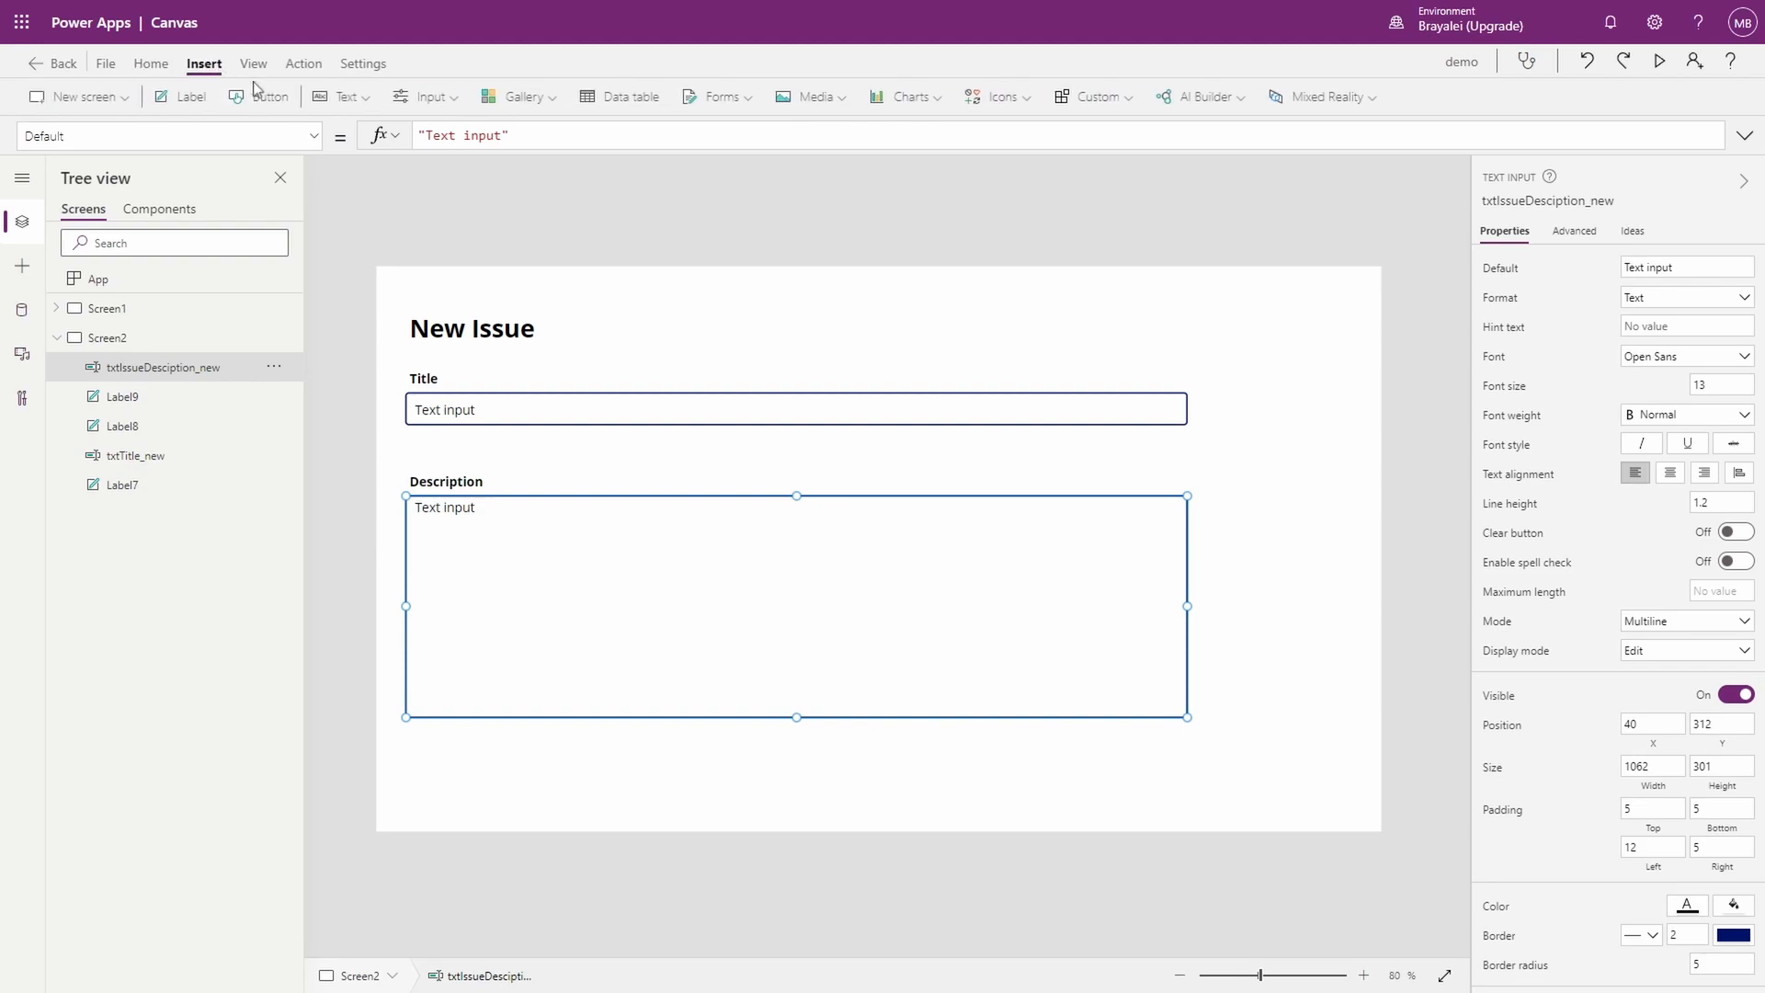
pyautogui.click(260, 97)
pyautogui.moveTo(460, 324); pyautogui.dragTo(1281, 796)
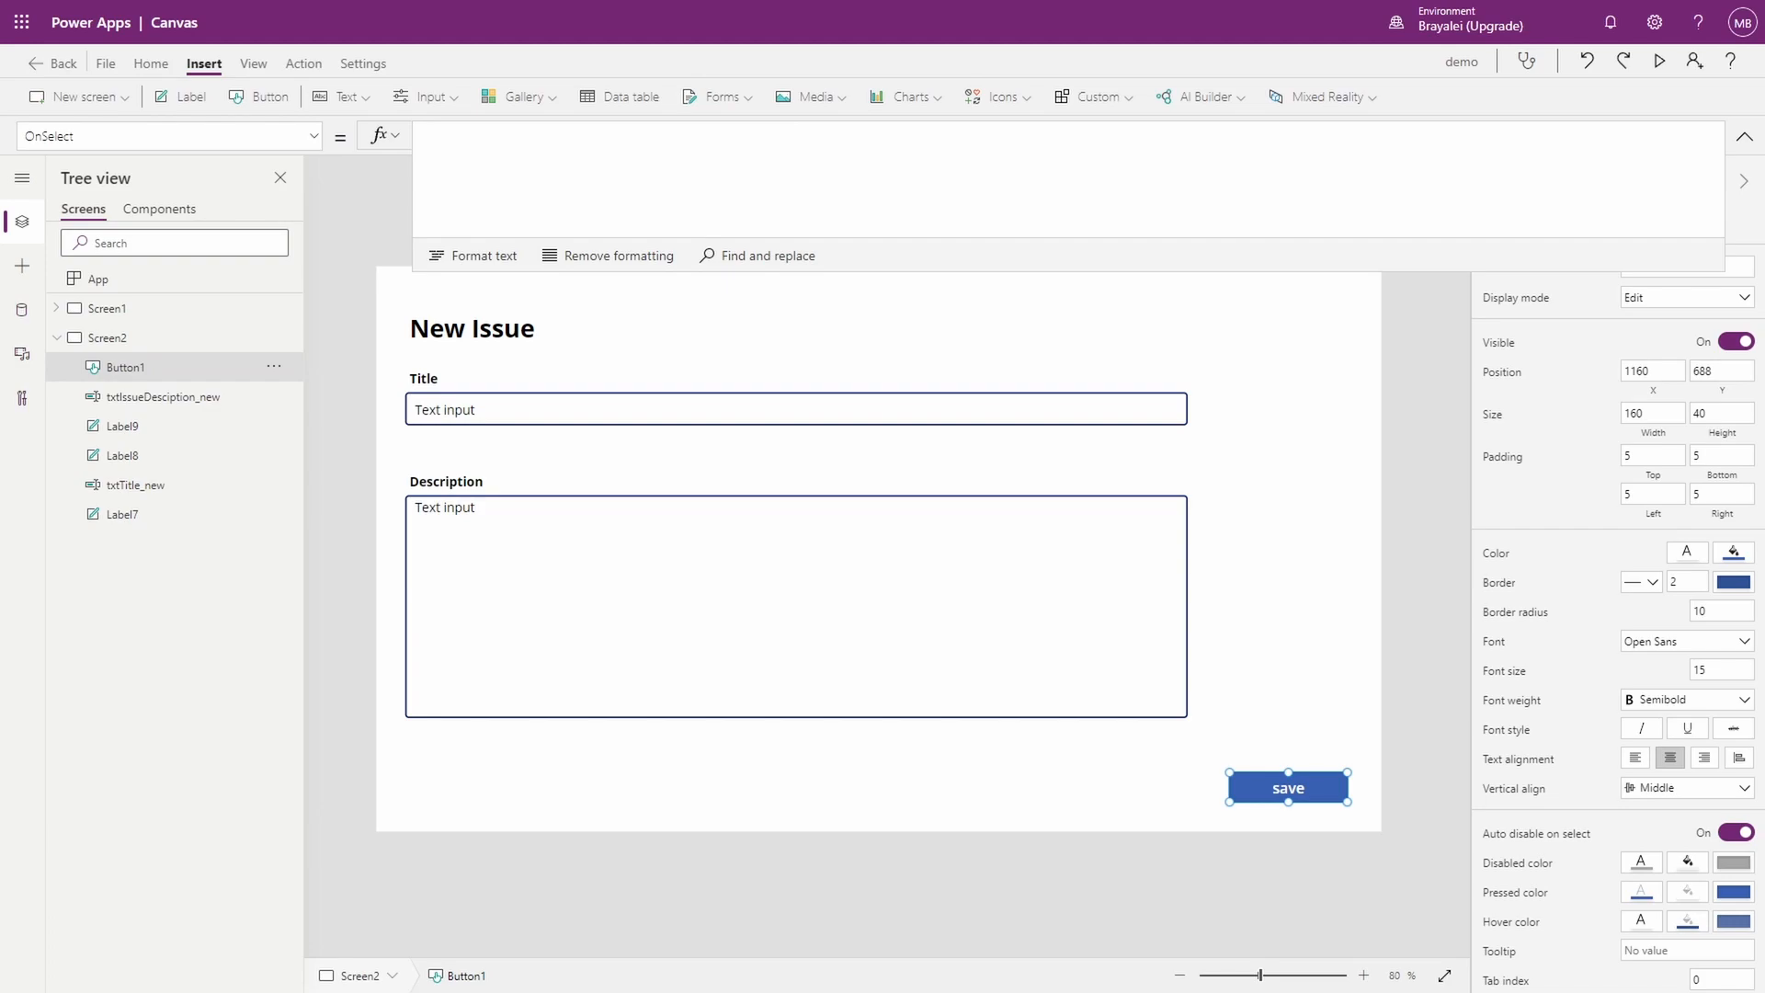
# Step: Start the save button's OnSelect formula with a Patch function that uses Issues as the data source
pyautogui.click(565, 154)
pyautogui.write('Patch')
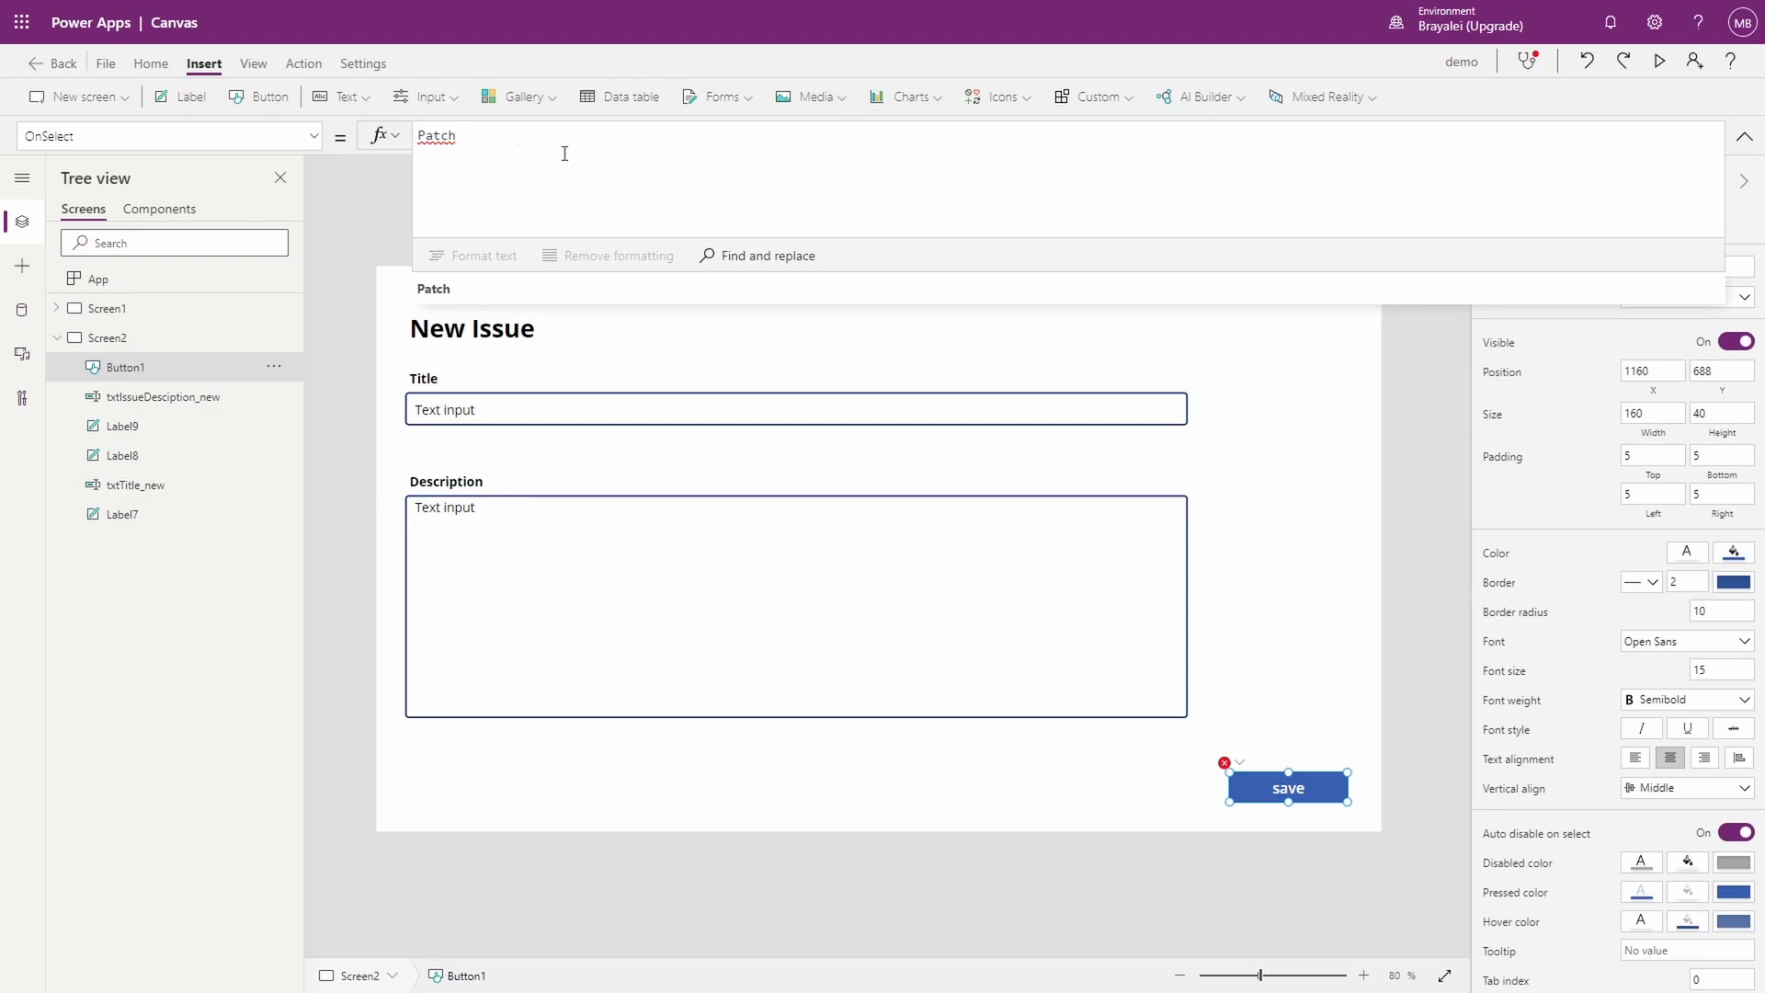
pyautogui.write('(')
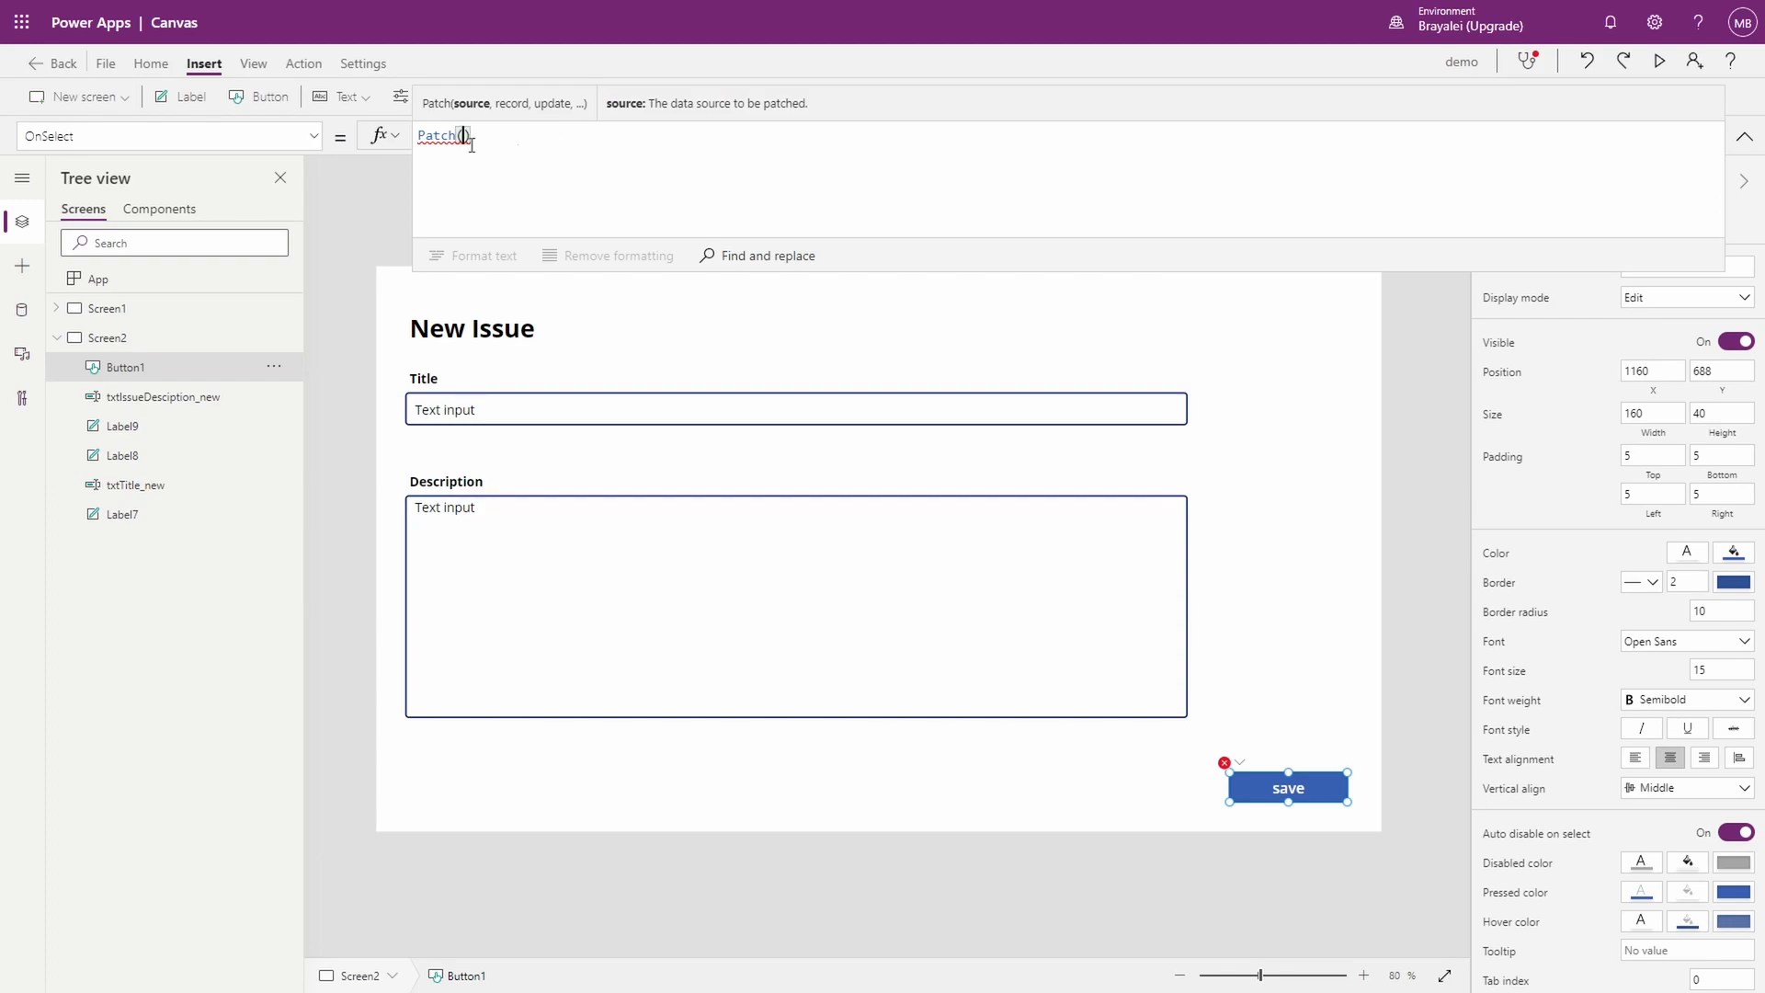
pyautogui.write('Issue')
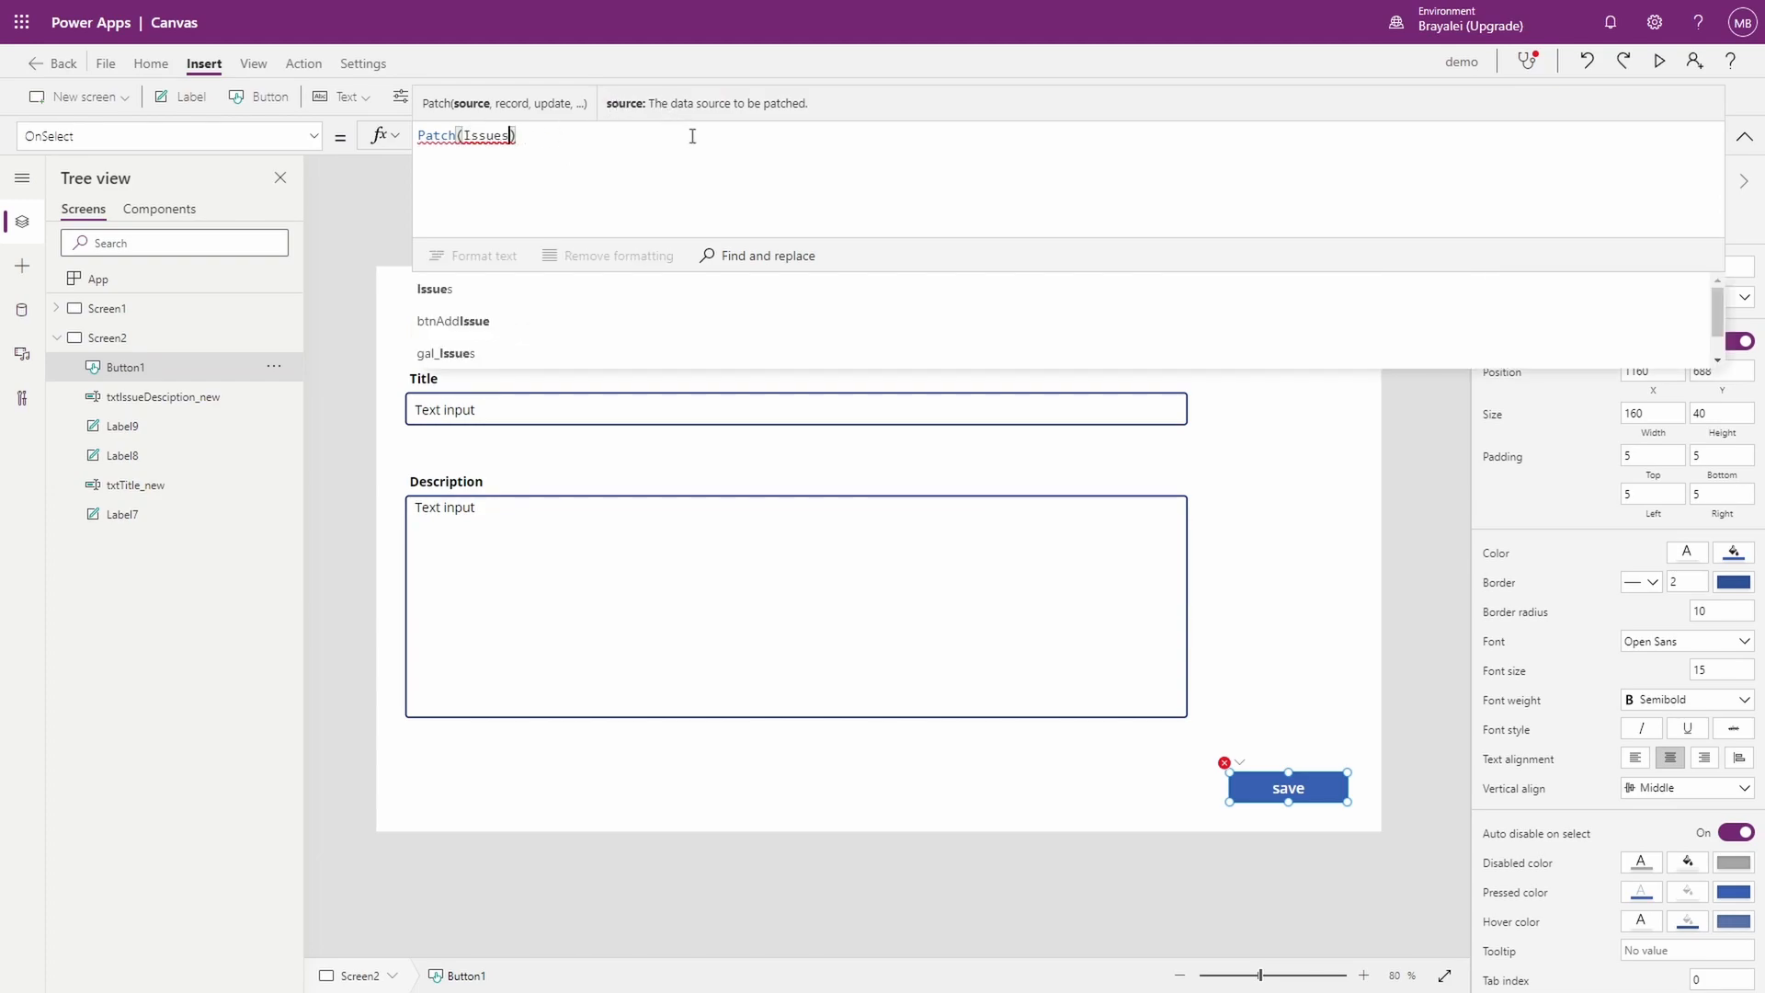
pyautogui.write('s')
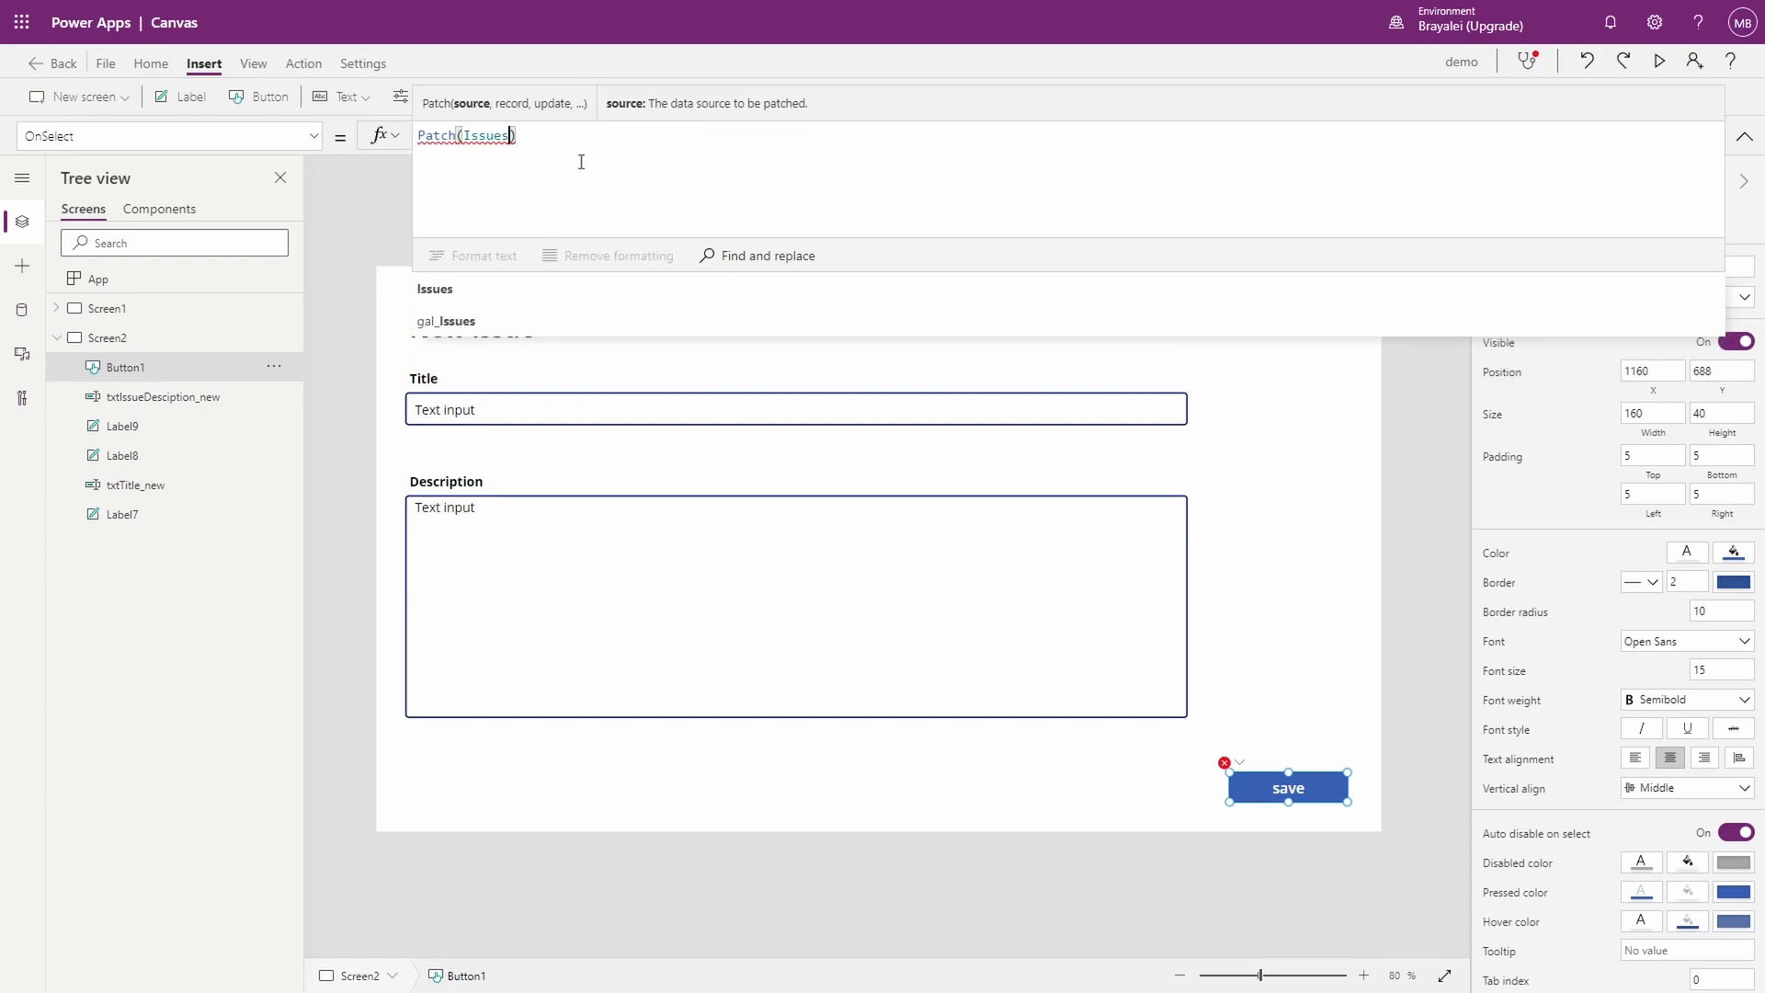
pyautogui.click(447, 292)
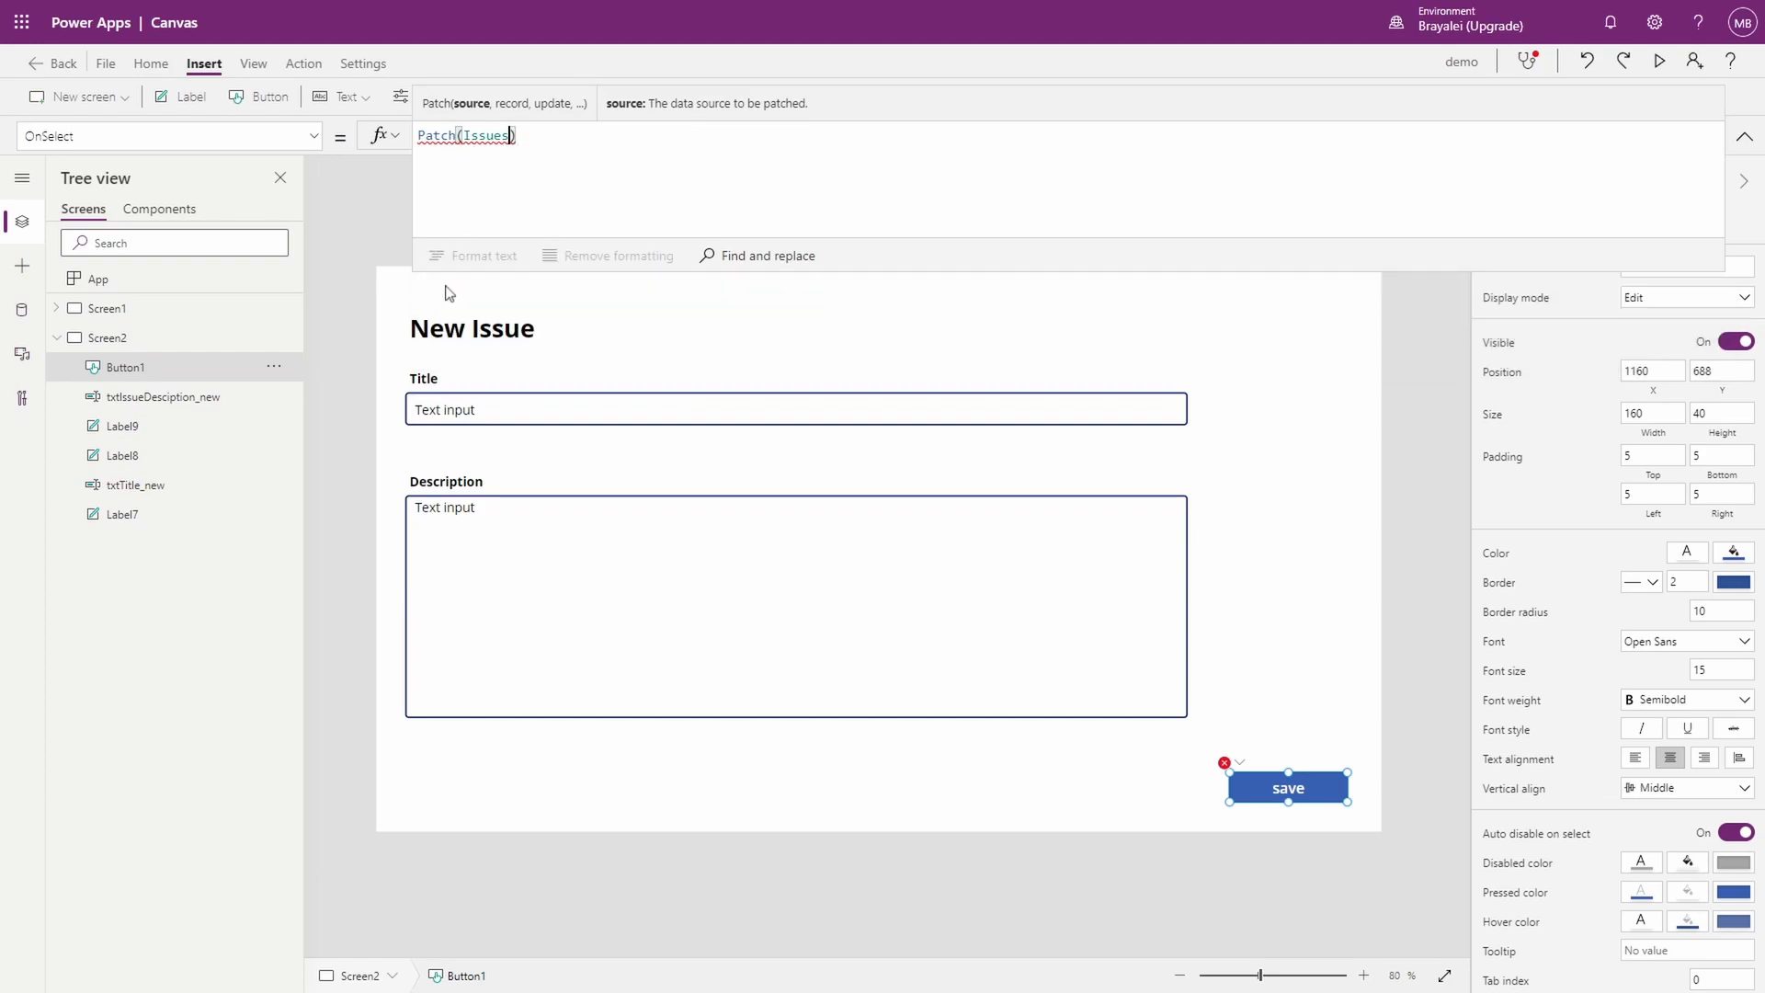
# Step: Add Defaults(Issues) as the record argument of the save button's Patch formula
pyautogui.write(', D')
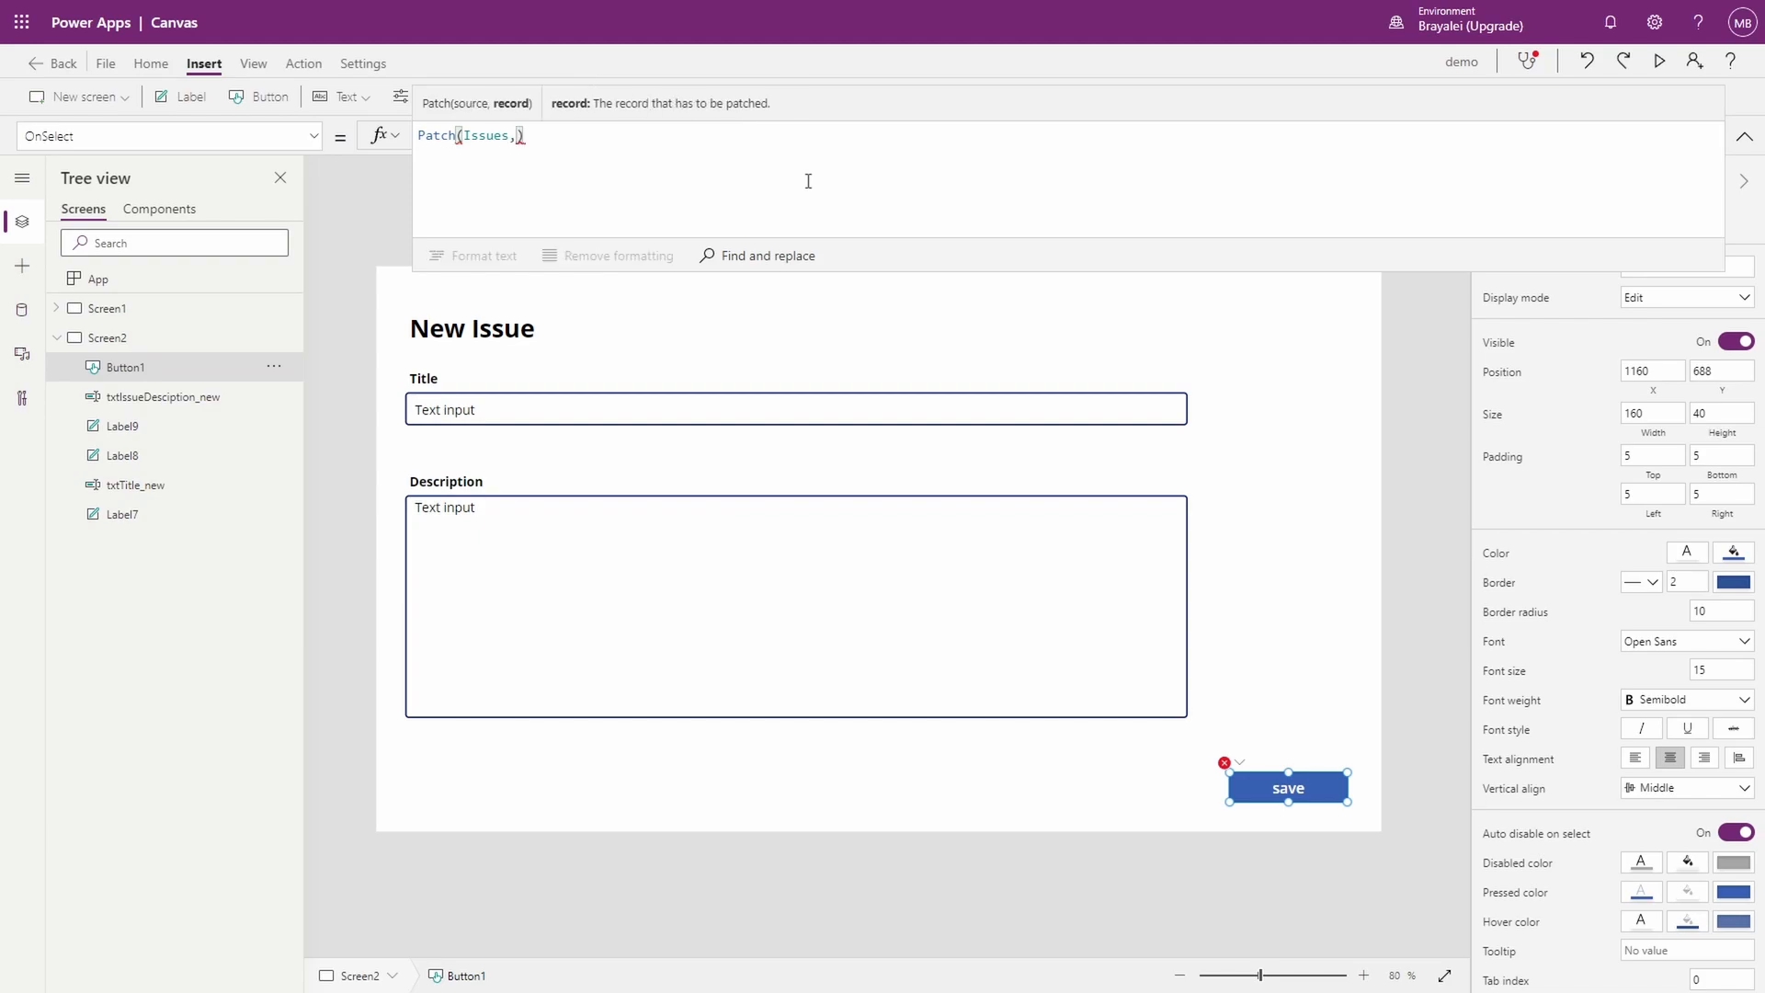
pyautogui.write('efault')
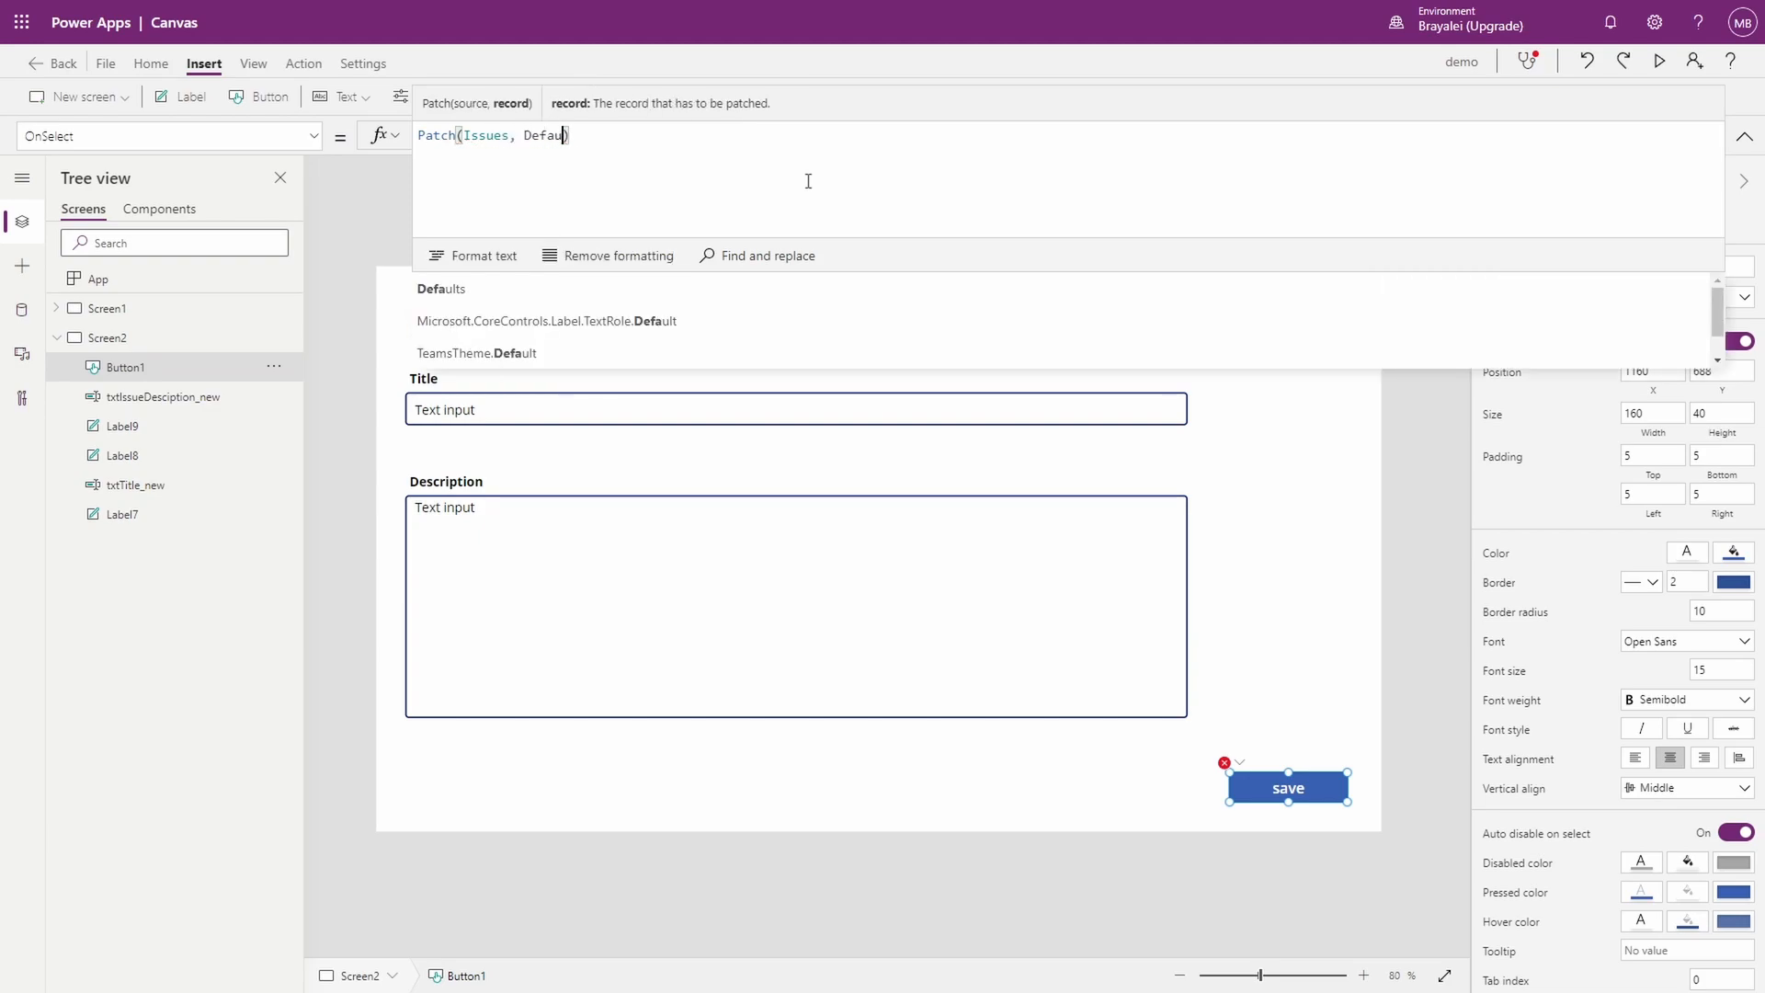
pyautogui.write('s(')
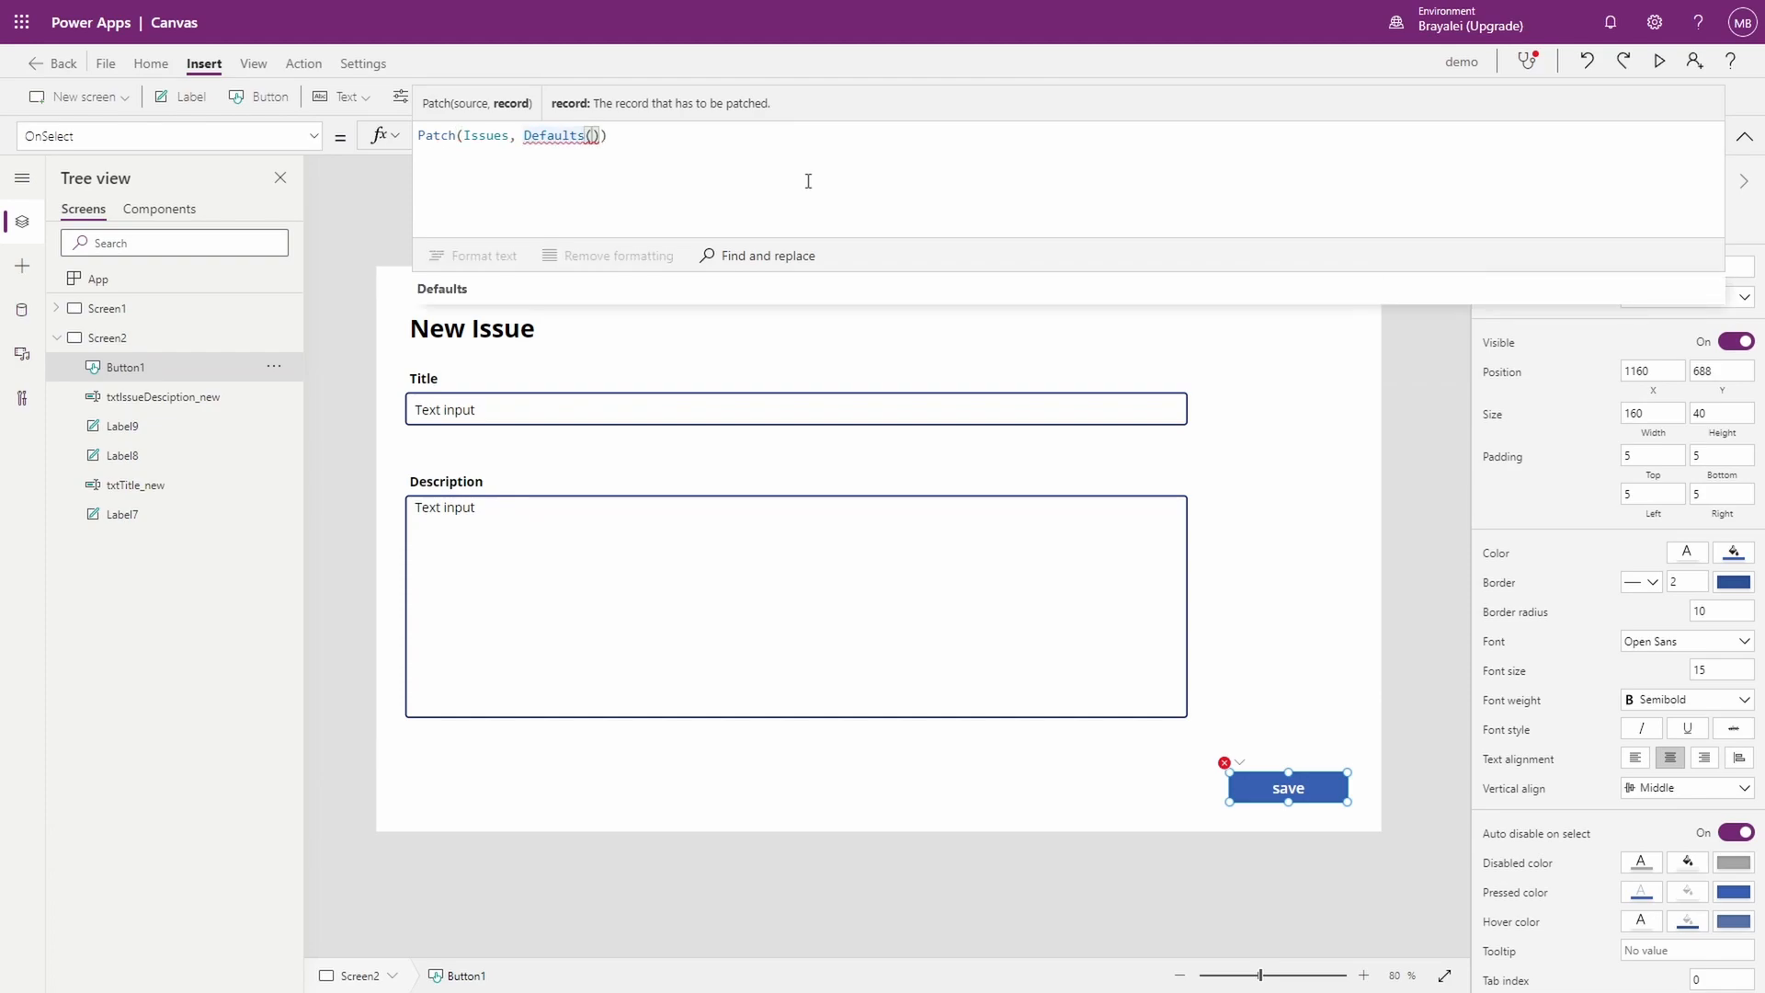
pyautogui.write('Issues')
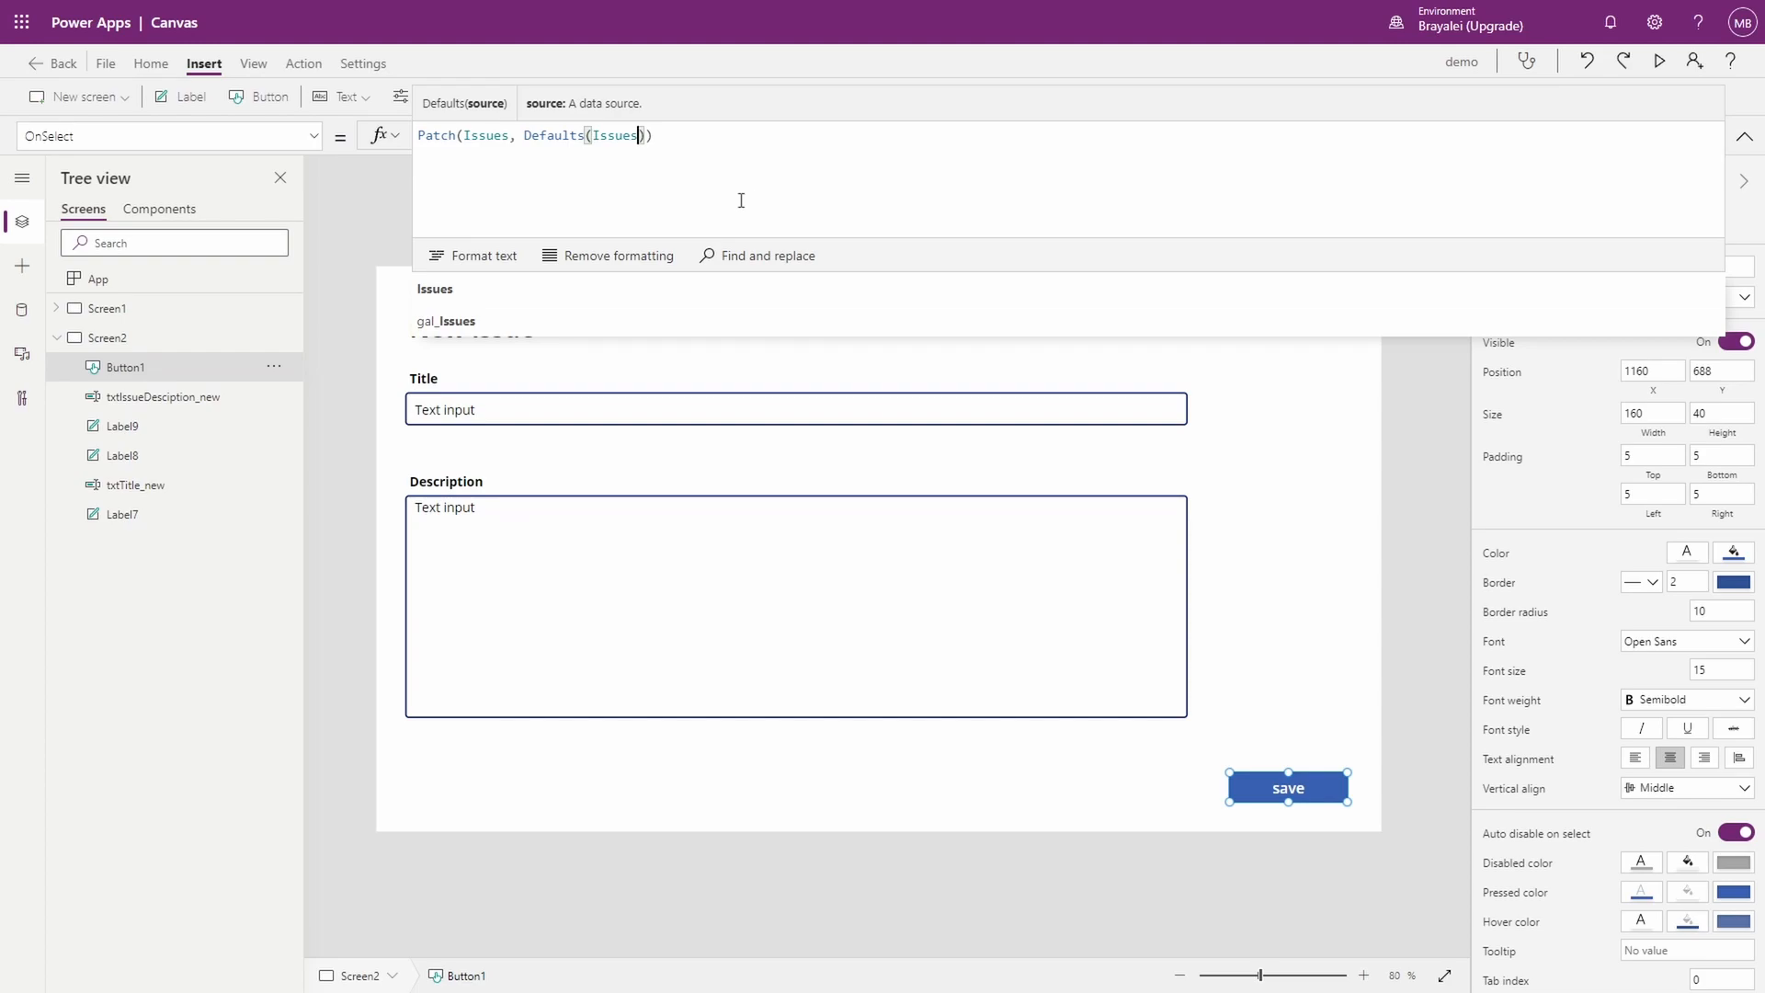
pyautogui.click(646, 136)
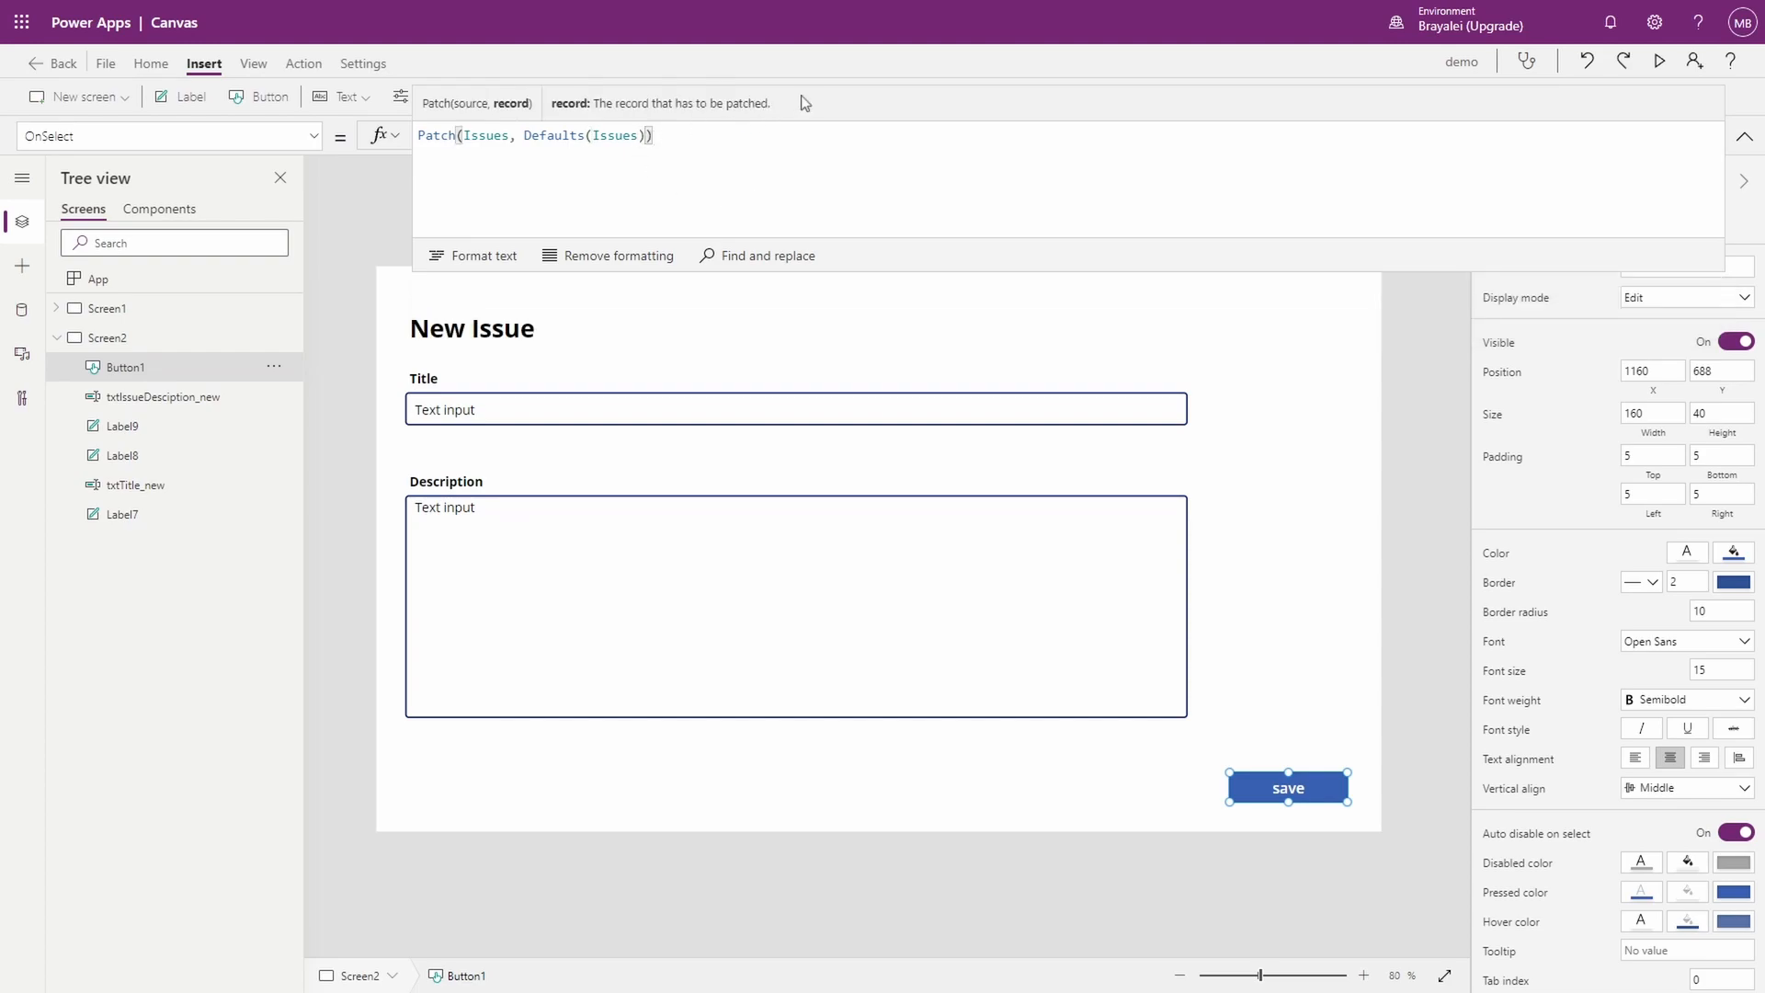
# Step: Add an update record in curly braces to the Patch formula, with Title set to txtTitle_new.Text on its own line
pyautogui.write(',')
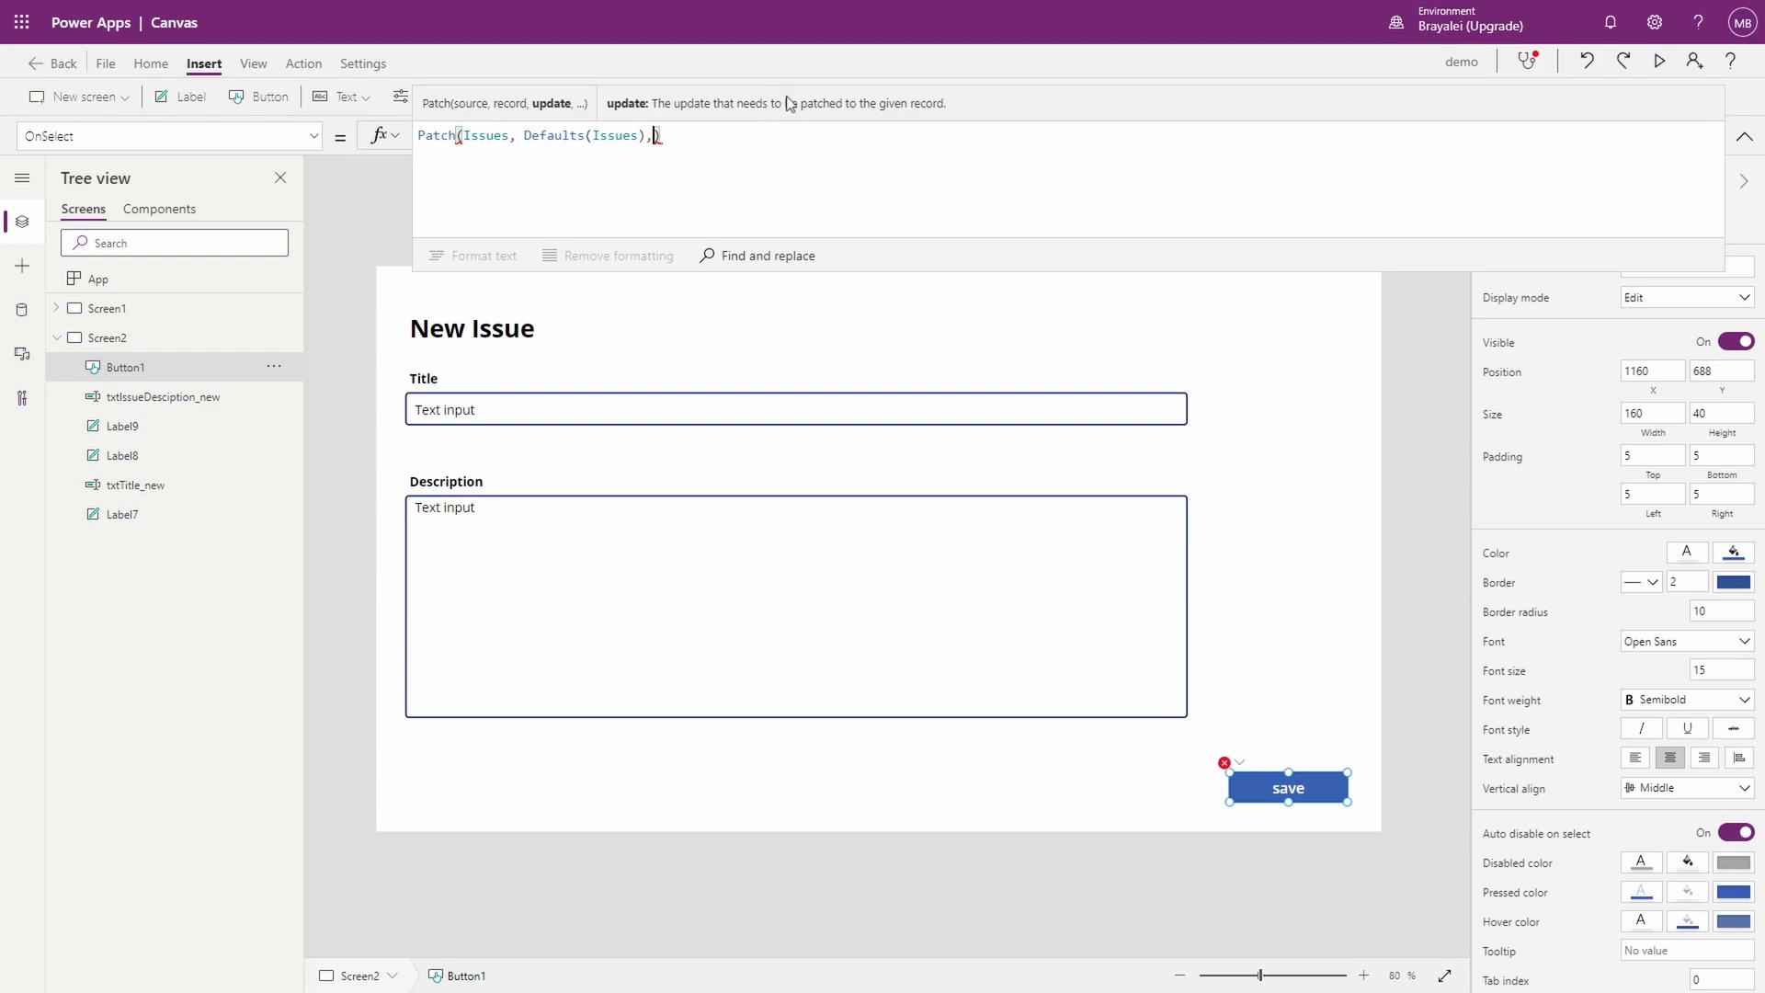
pyautogui.write('{}')
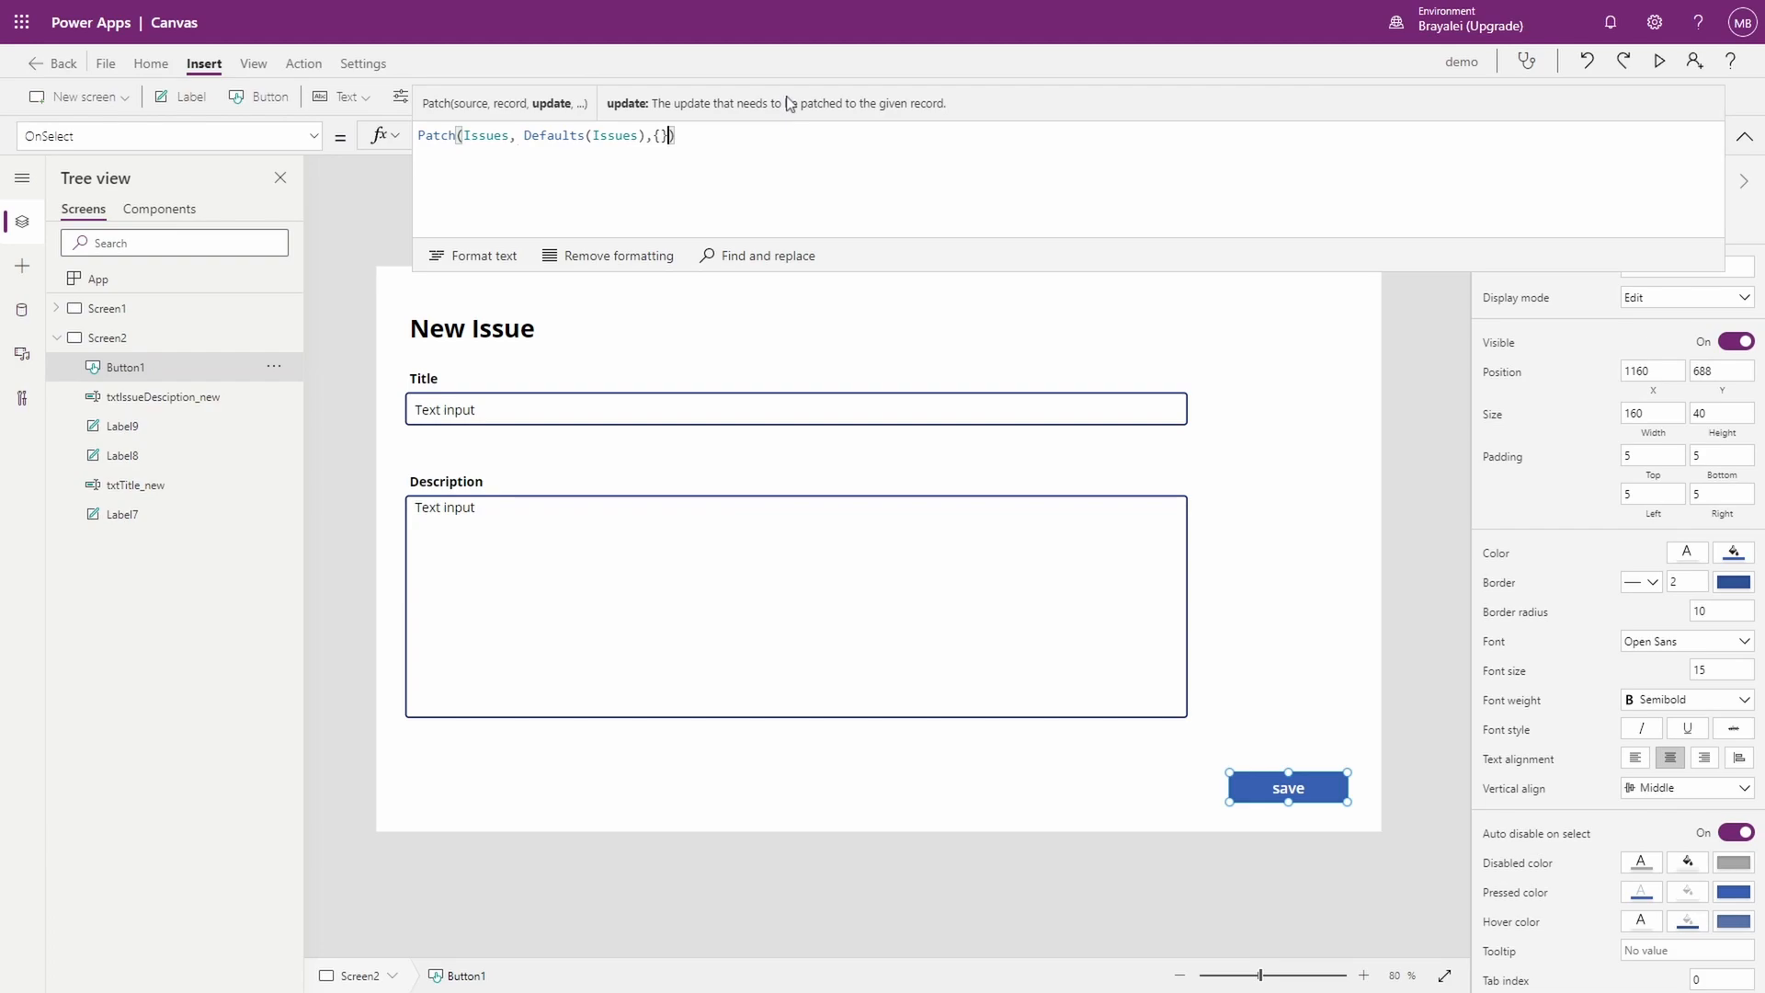
pyautogui.press('Left')
pyautogui.press('Return')
pyautogui.write('Titl')
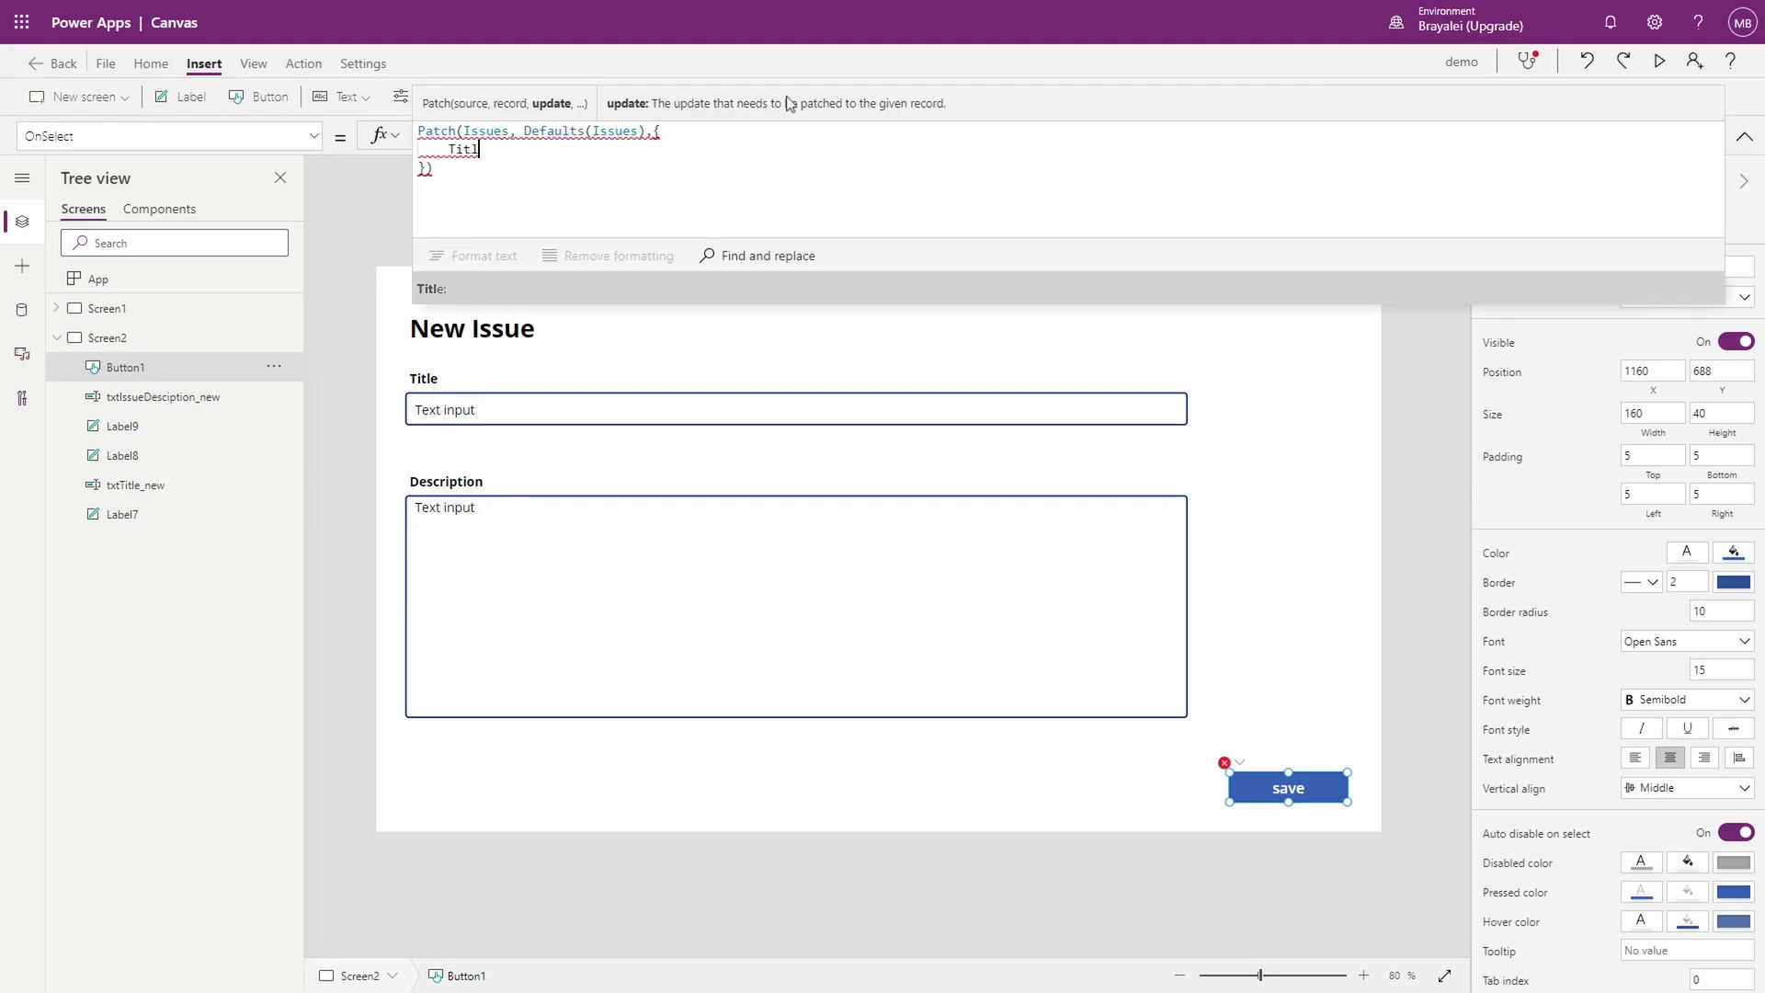
pyautogui.press('Tab')
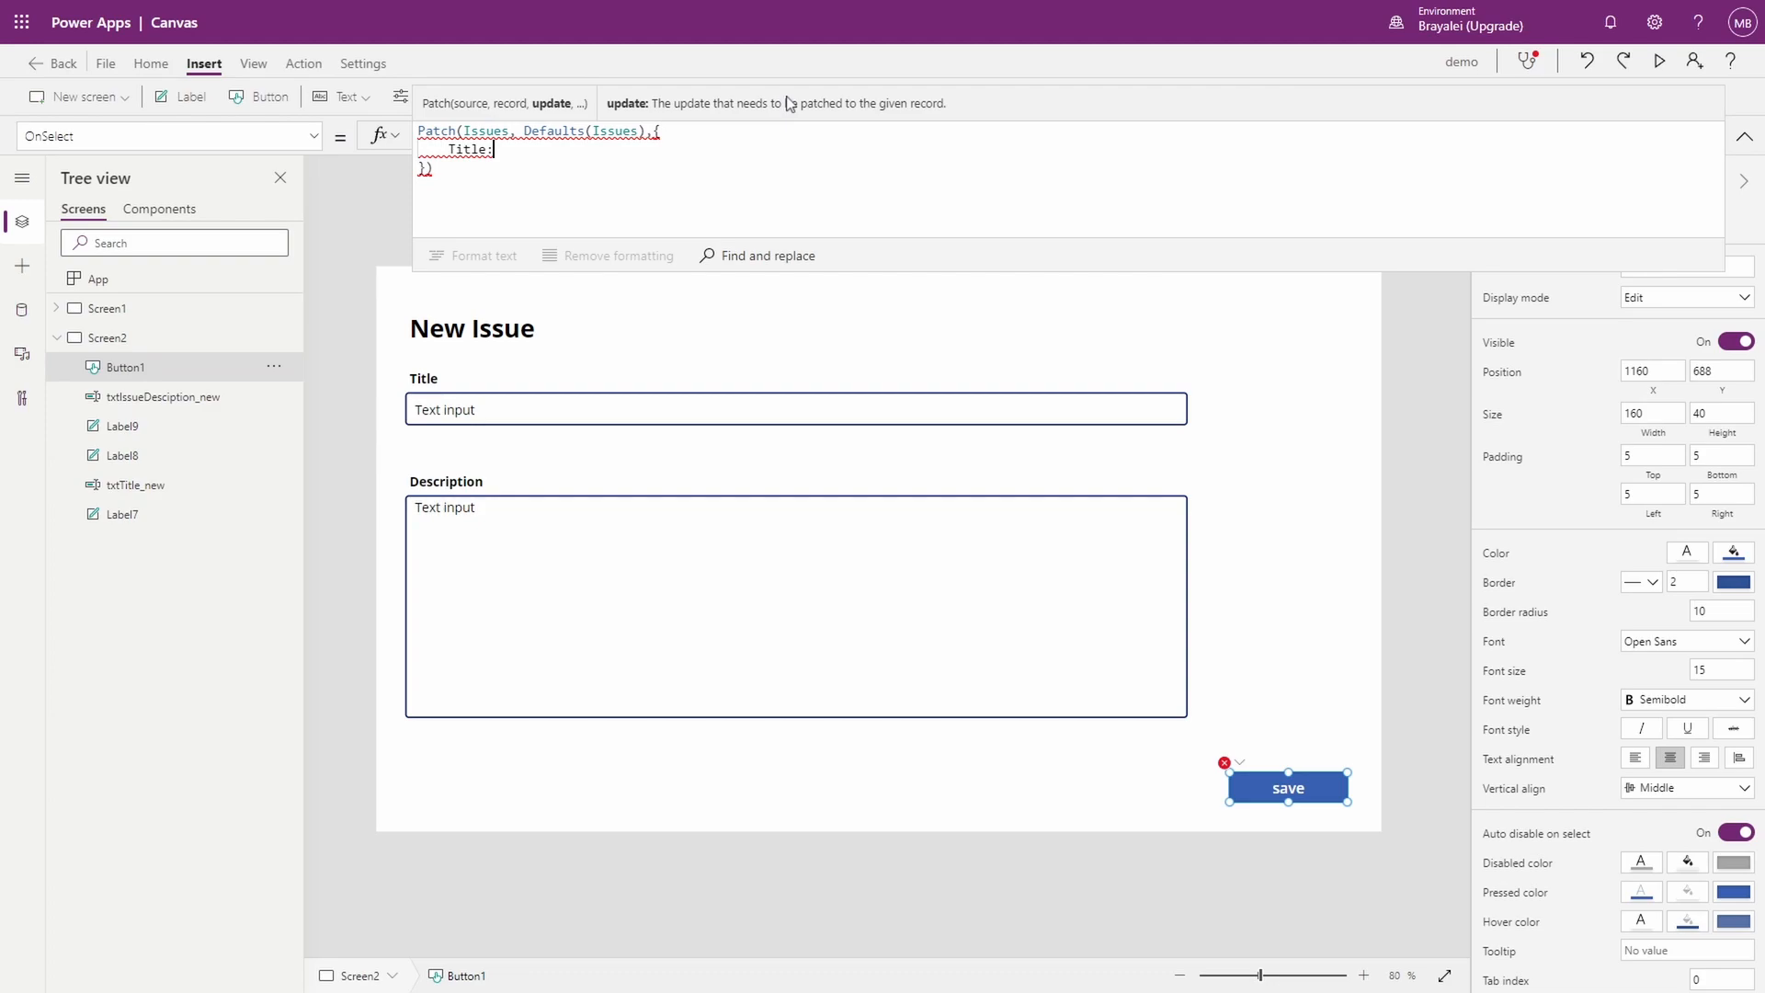
pyautogui.write('txt')
pyautogui.press('Down')
pyautogui.press('Down')
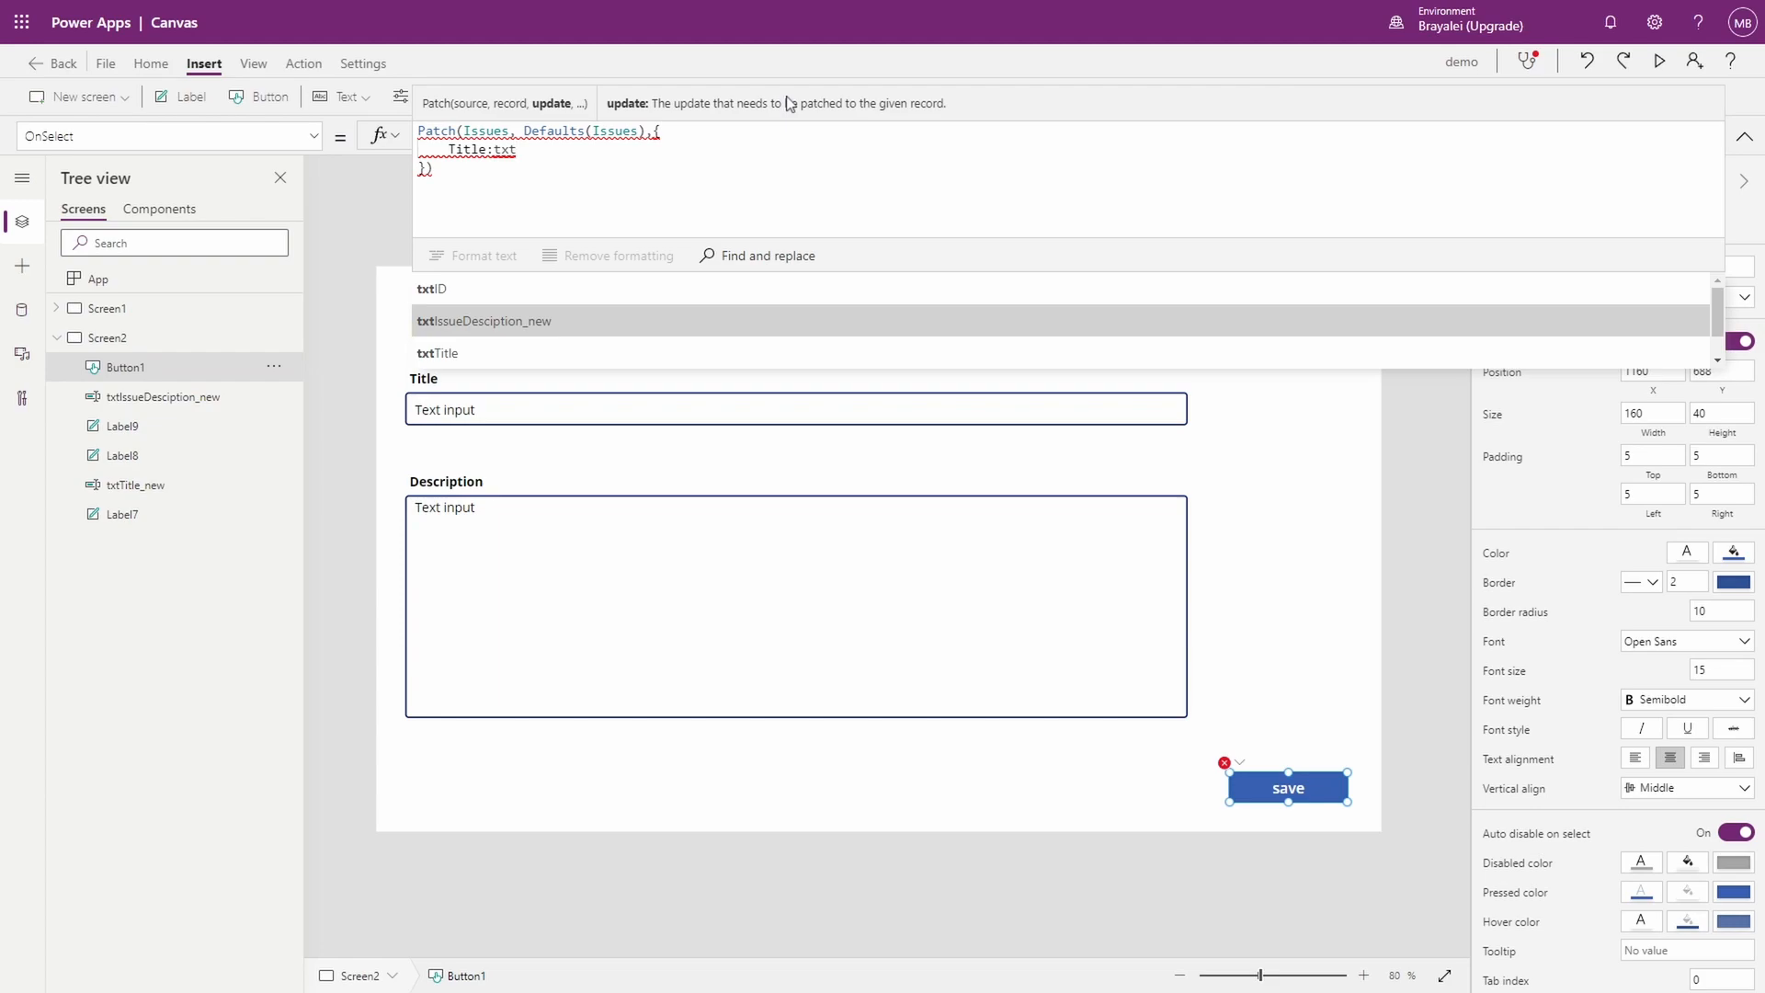
pyautogui.press('Up')
pyautogui.press('Down')
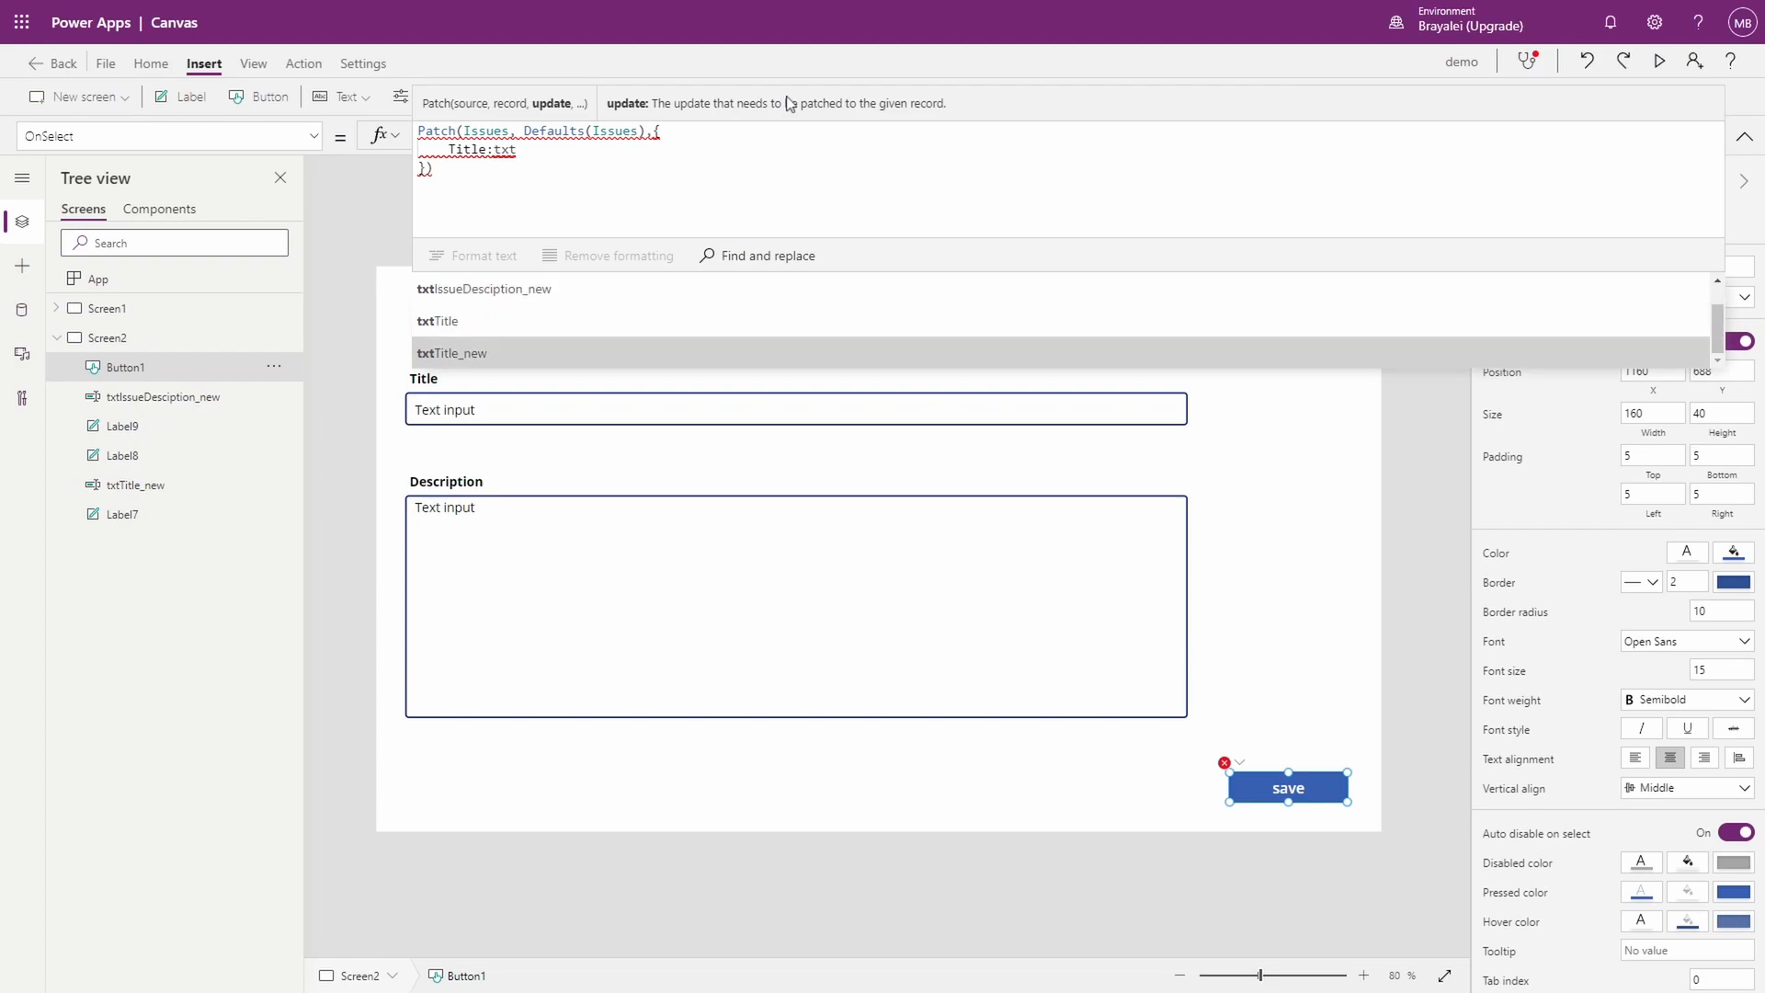
pyautogui.press('Tab')
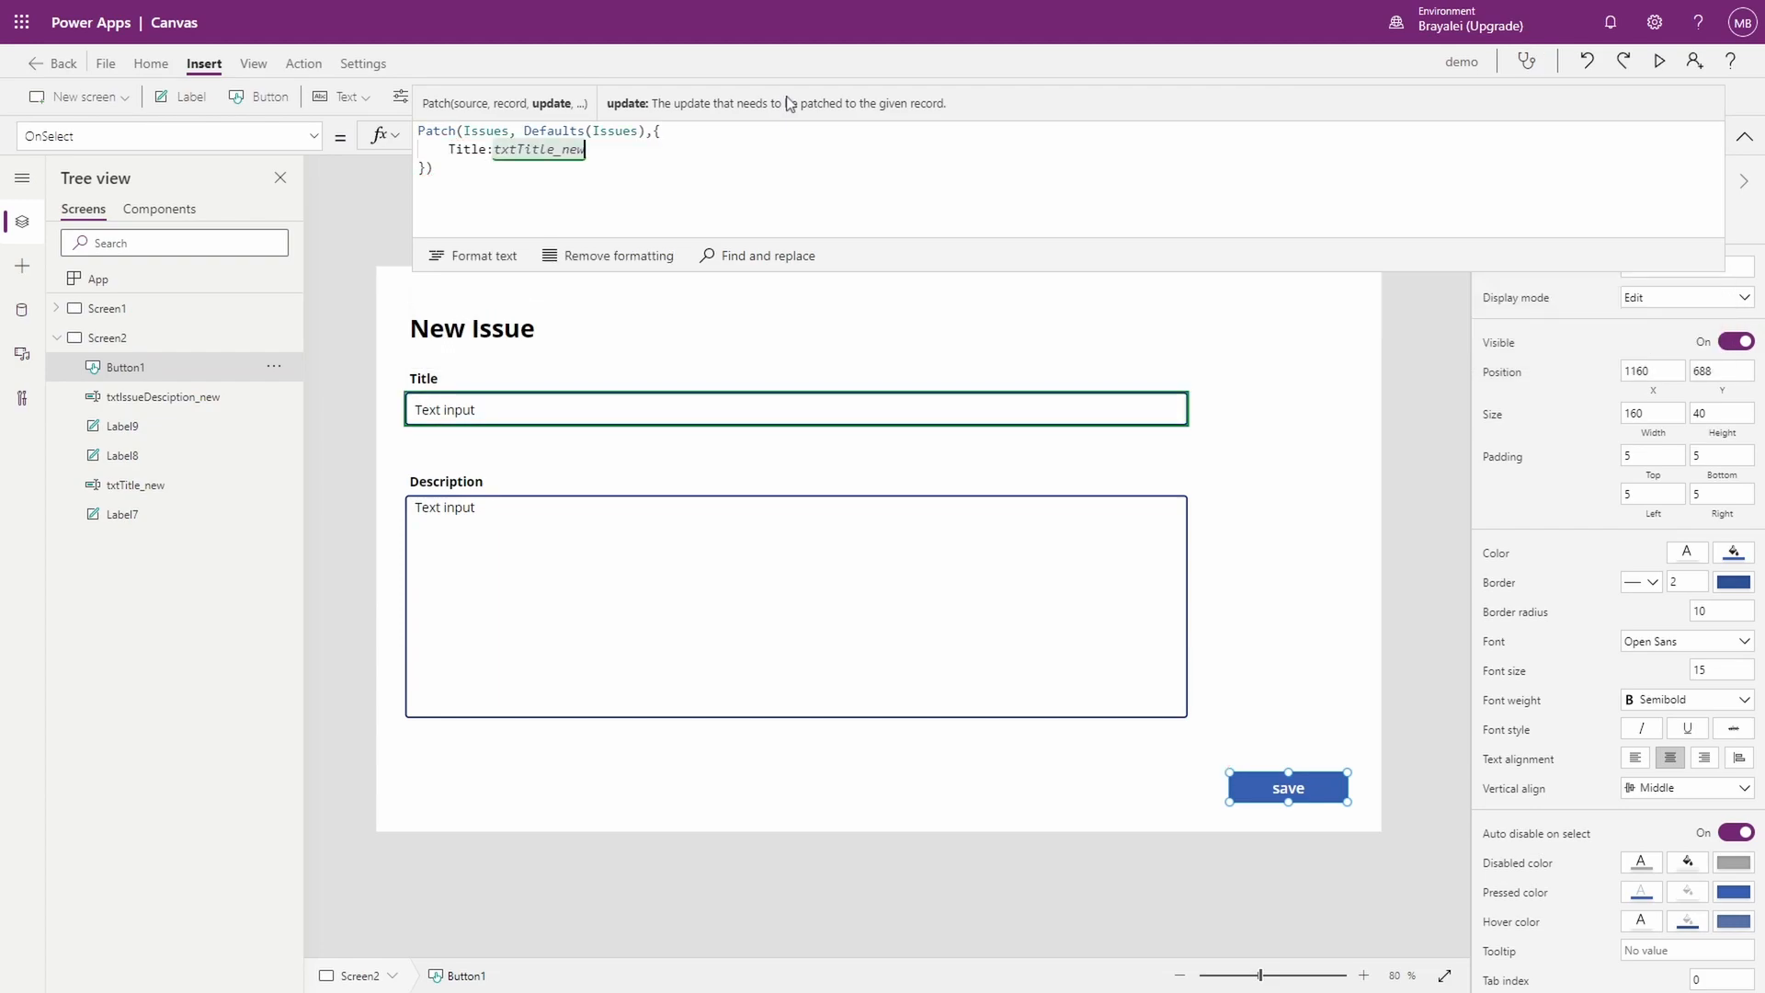
pyautogui.write('.')
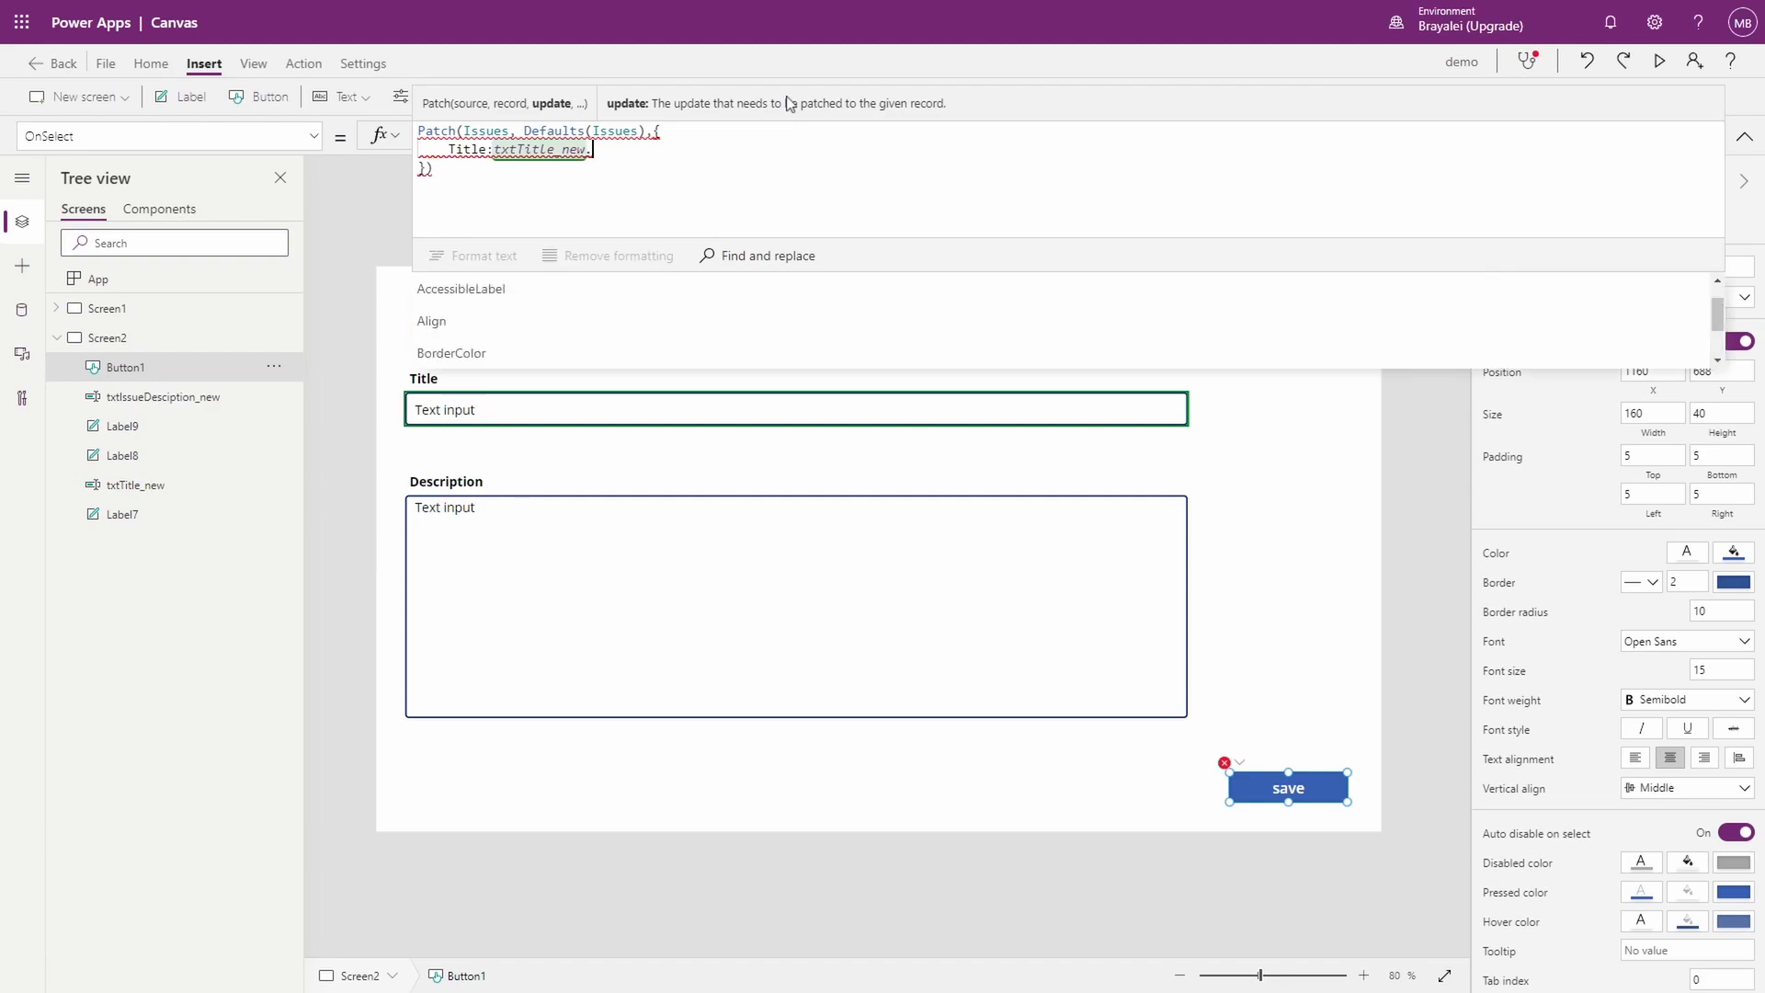
pyautogui.write('tex')
pyautogui.press('Tab')
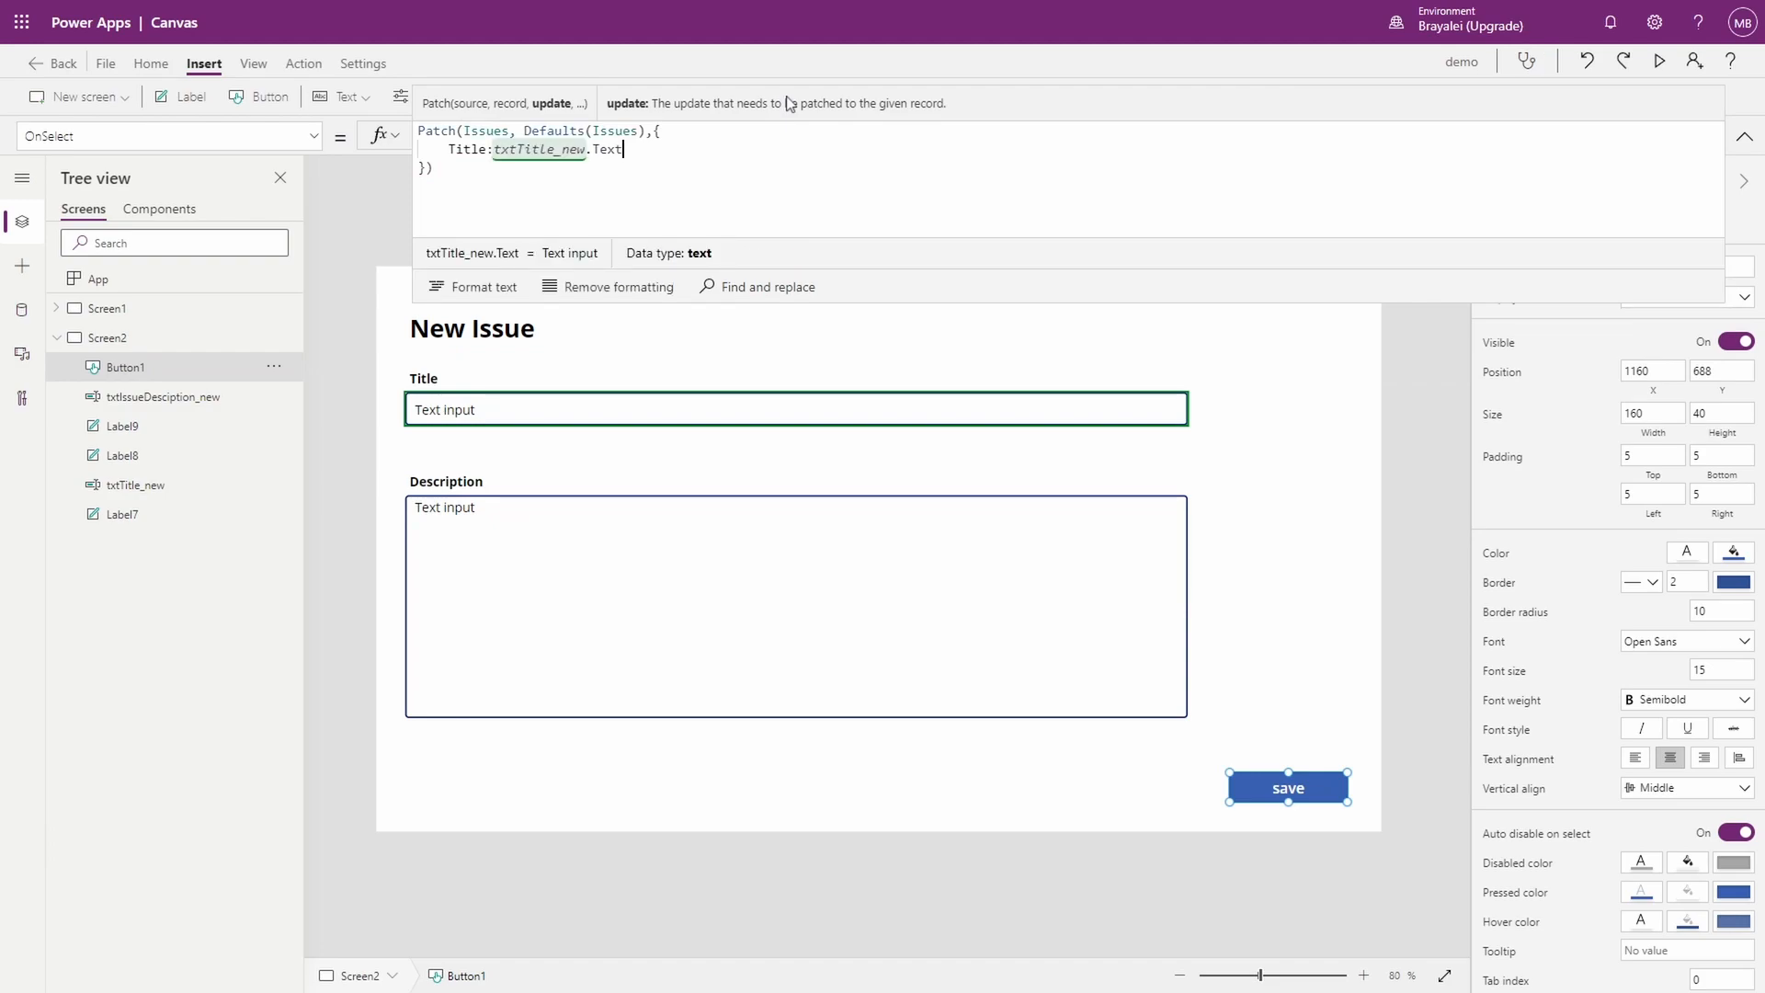
# Step: Add a second field to the Patch update record, setting Description to txtIssueDesciption_new.Text
pyautogui.write(',')
pyautogui.press('Return')
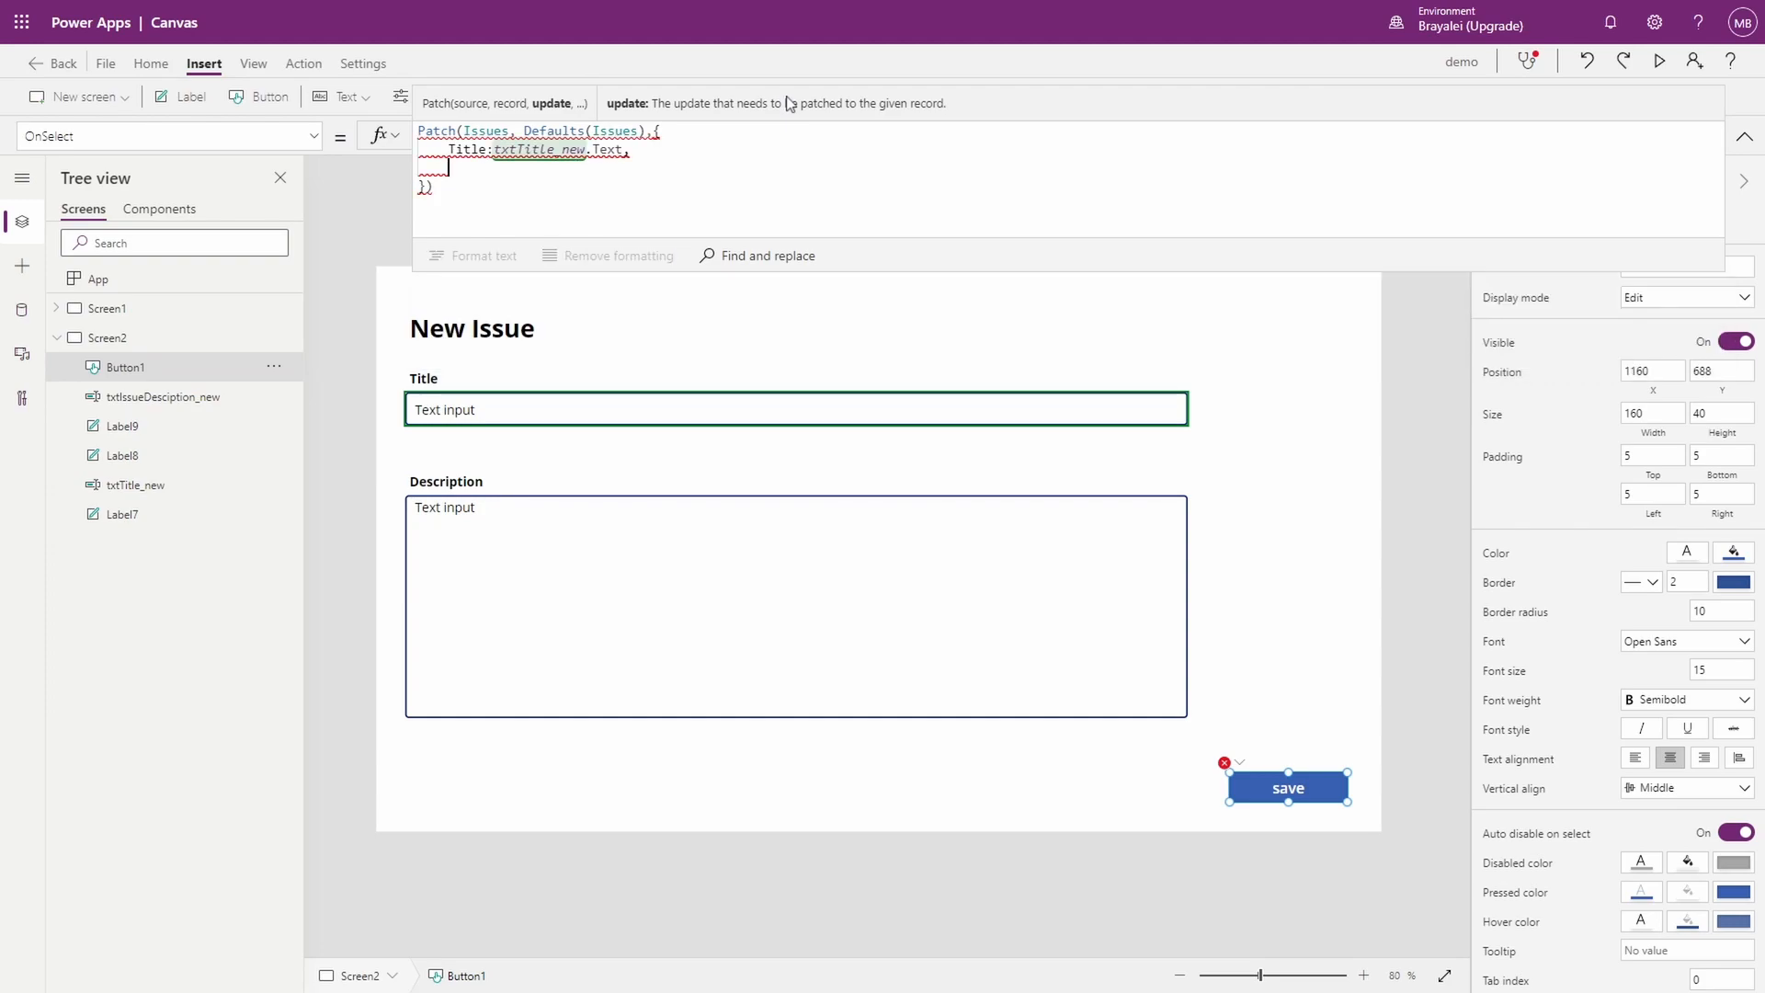
pyautogui.write('Desc')
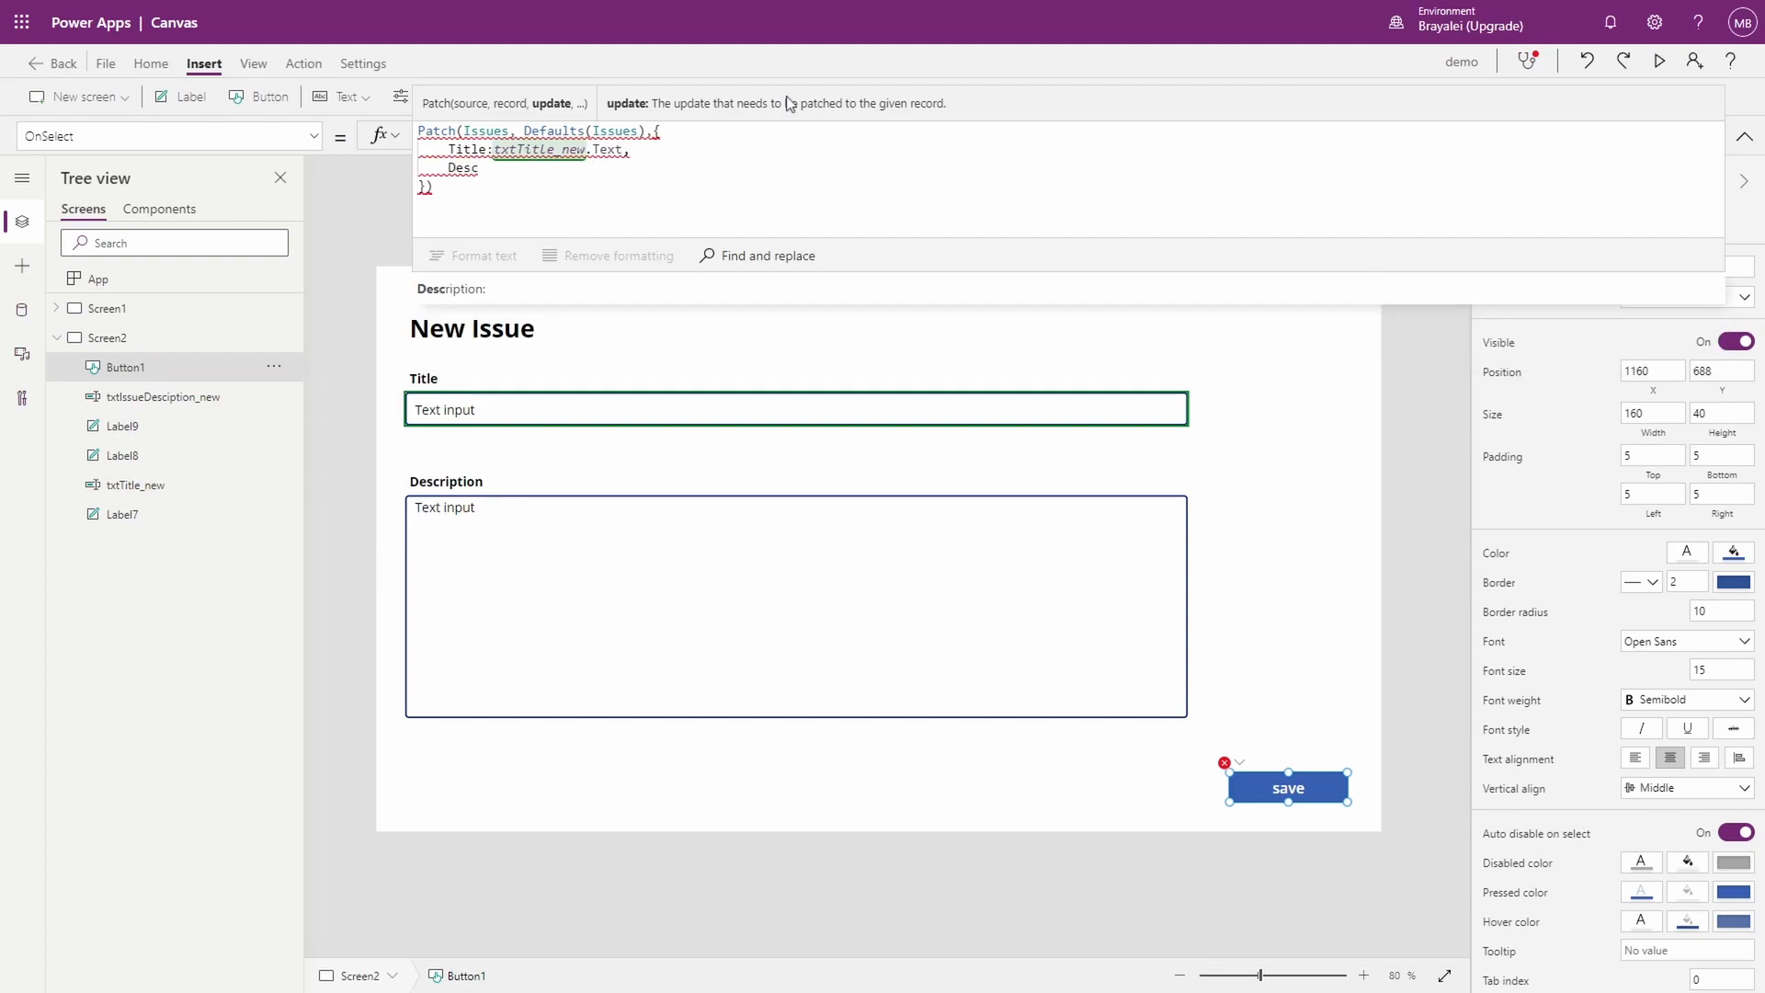
pyautogui.press('Tab')
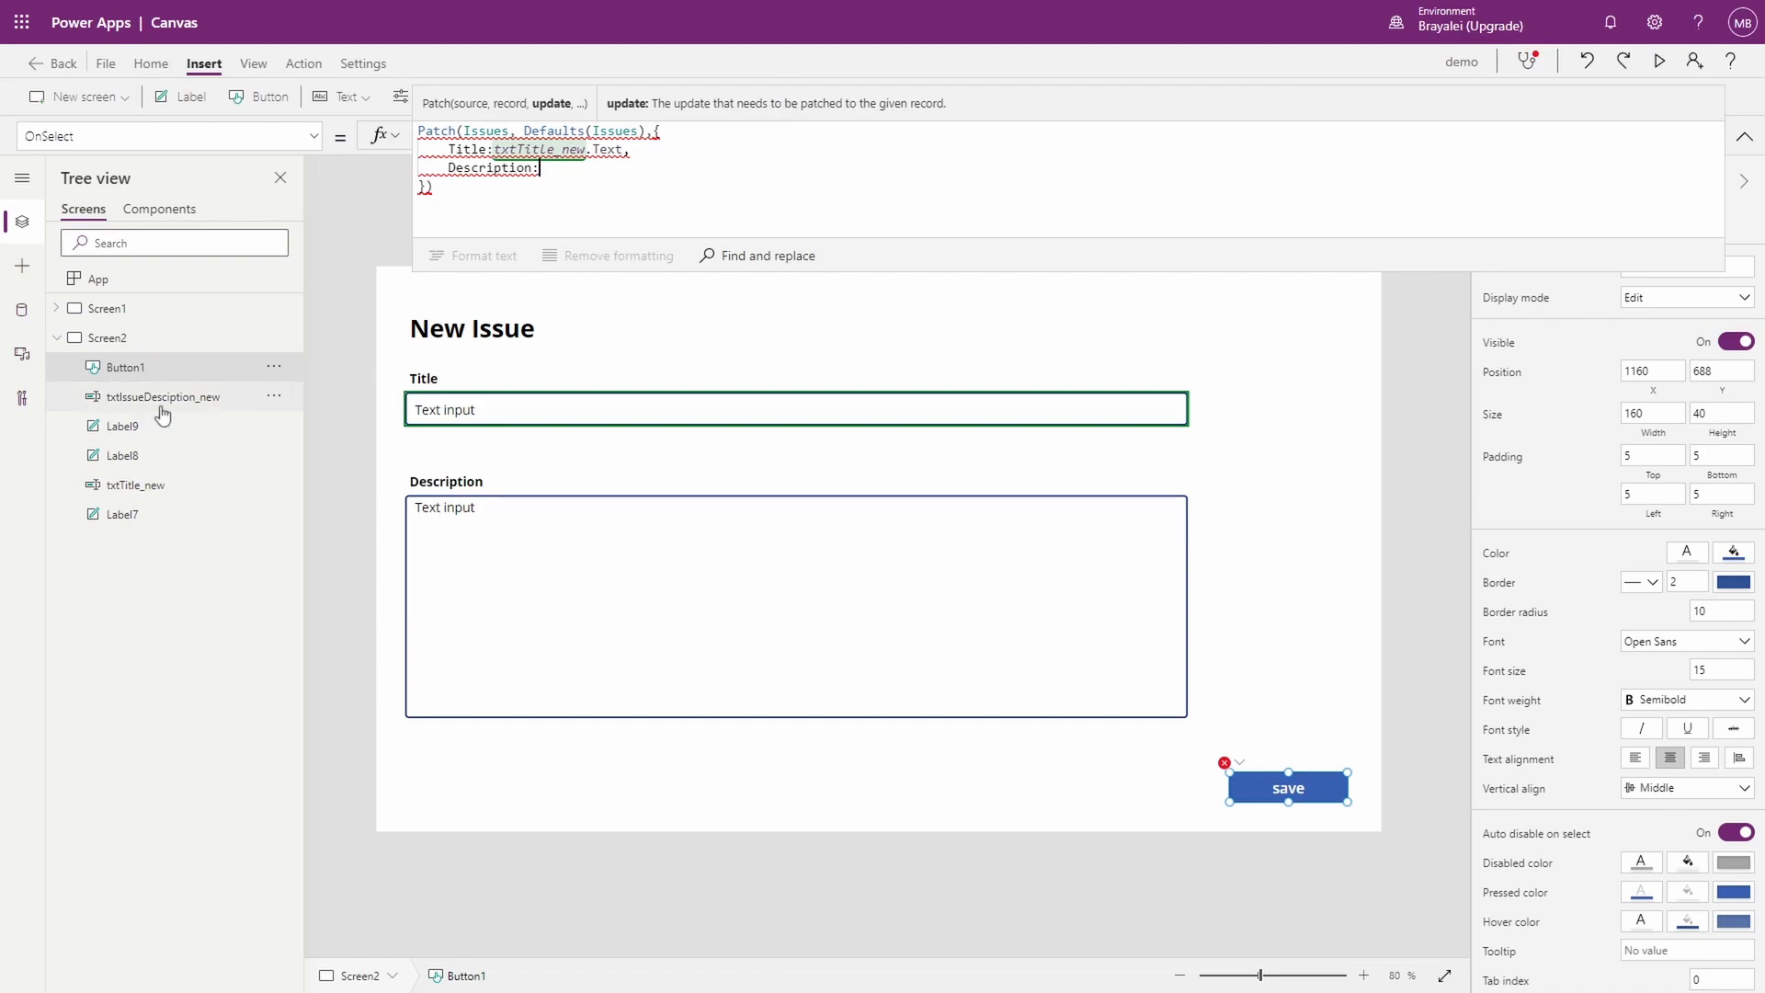
pyautogui.write('txt')
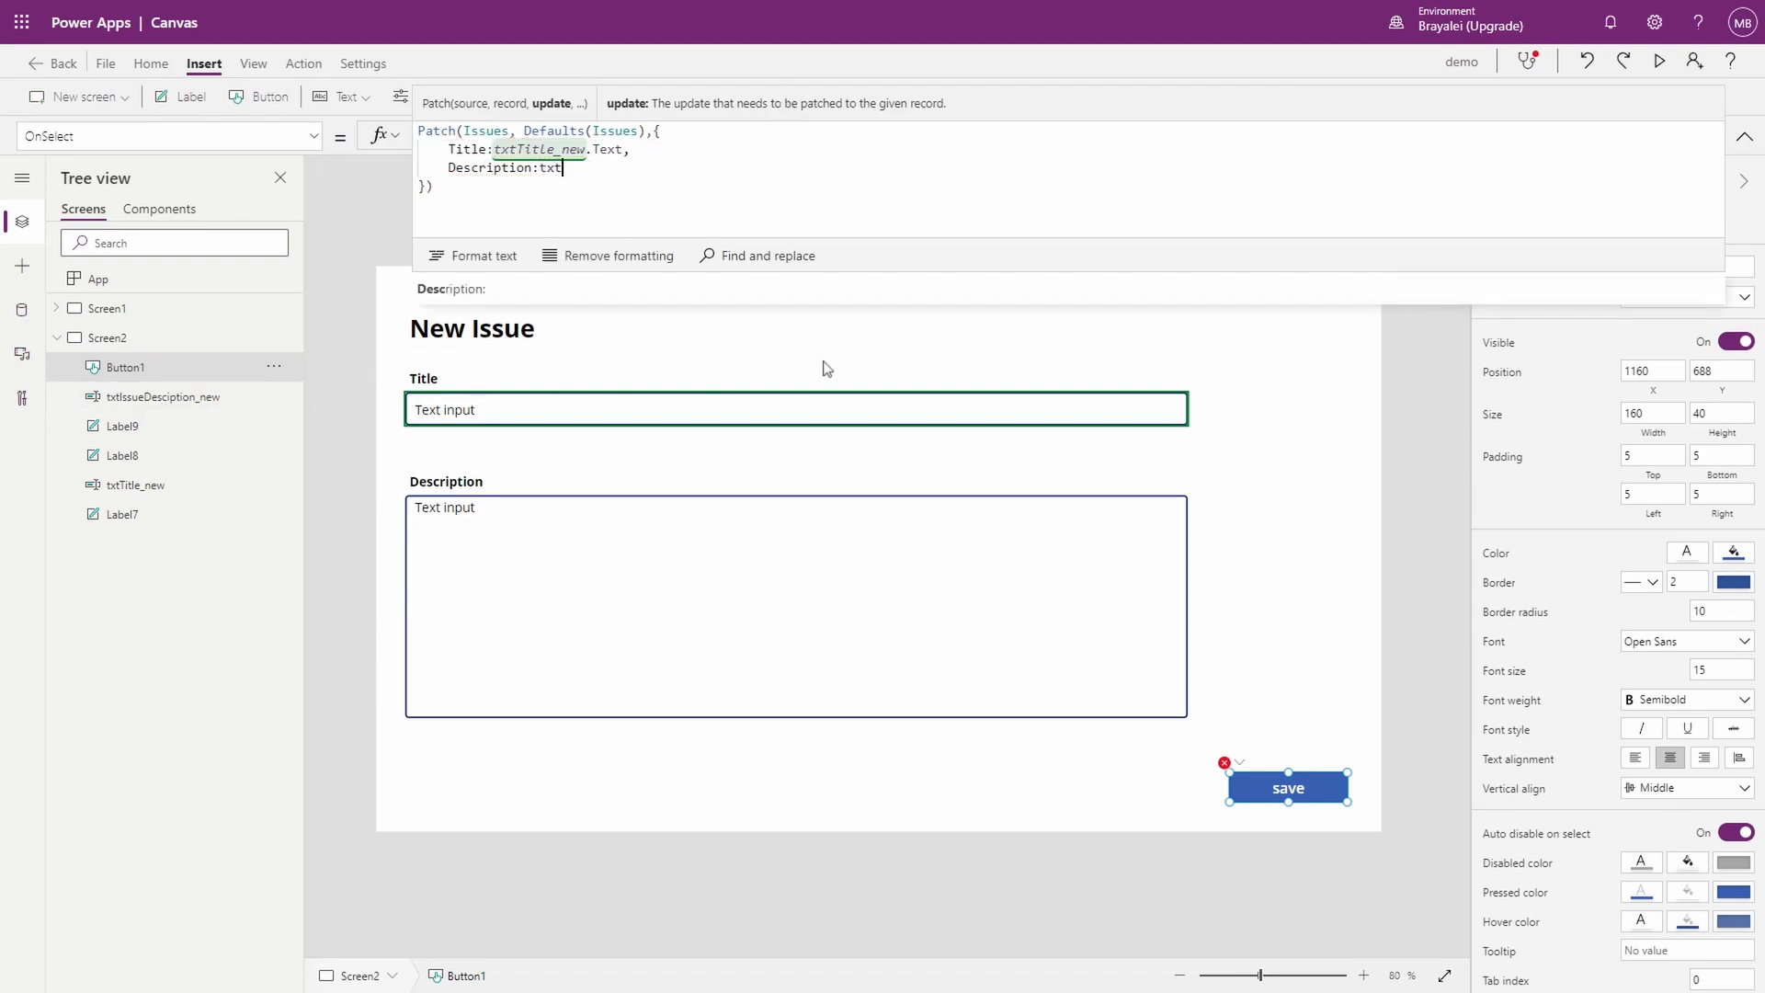
pyautogui.press('Down')
pyautogui.press('Down')
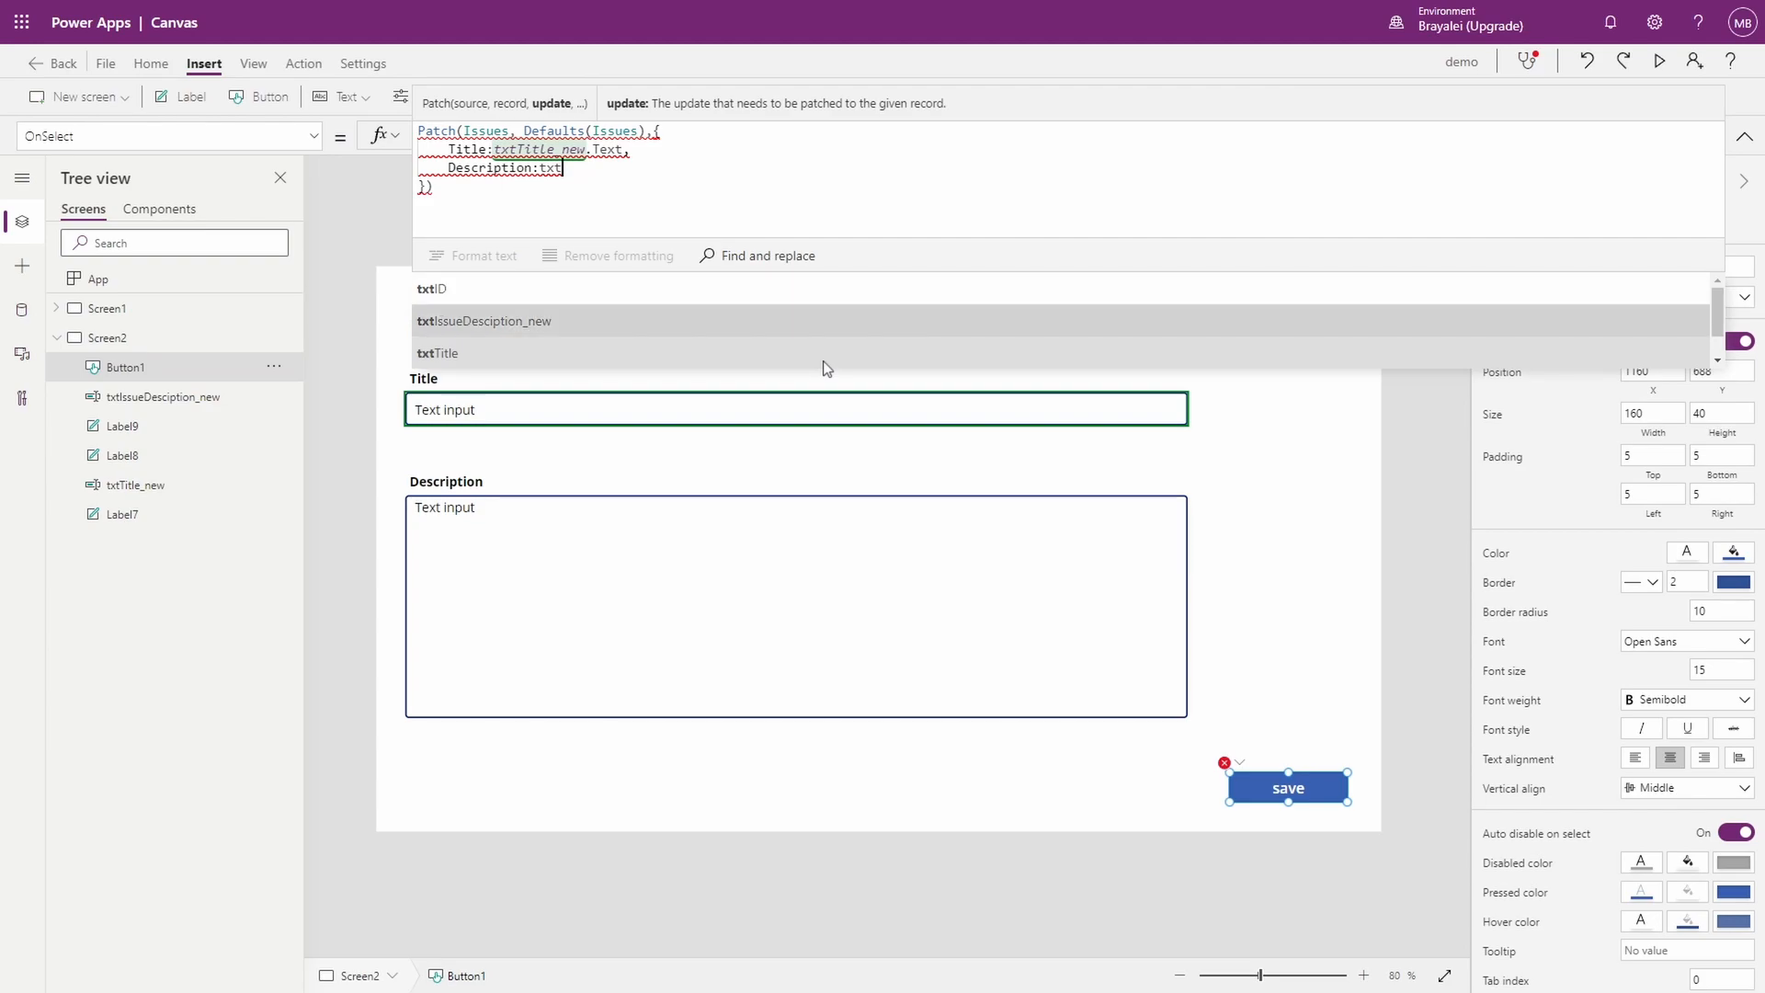
pyautogui.press('Tab')
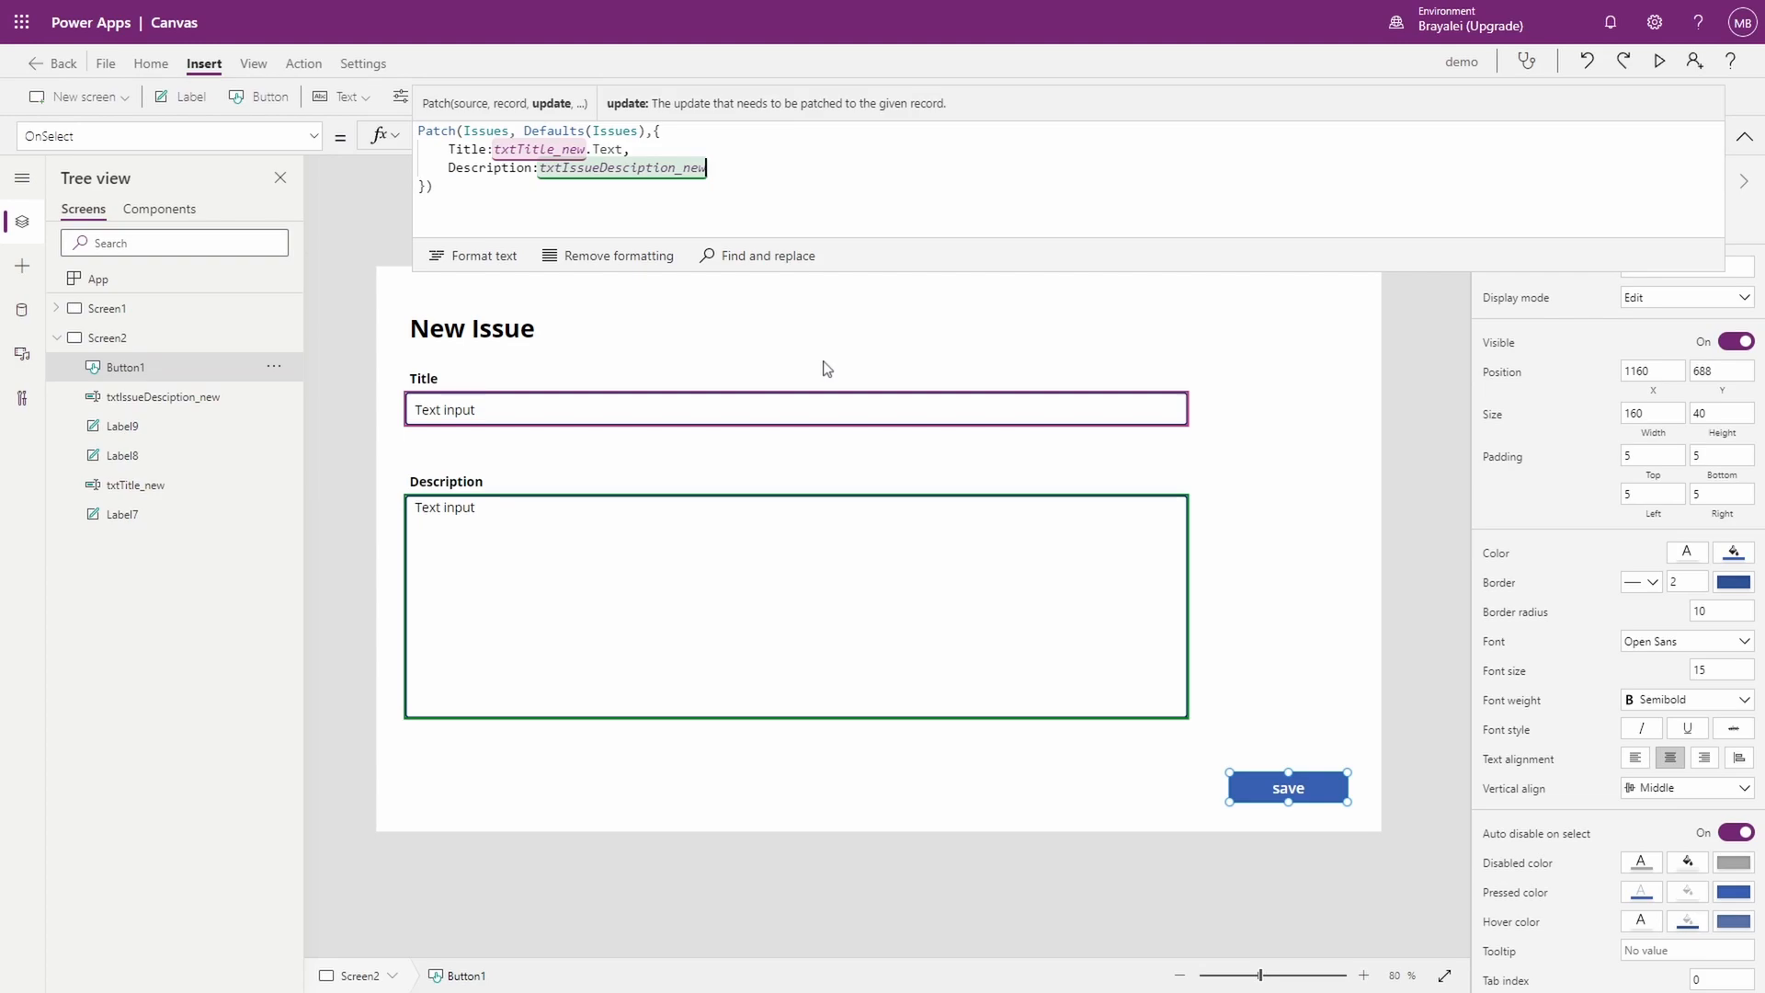
pyautogui.write('.')
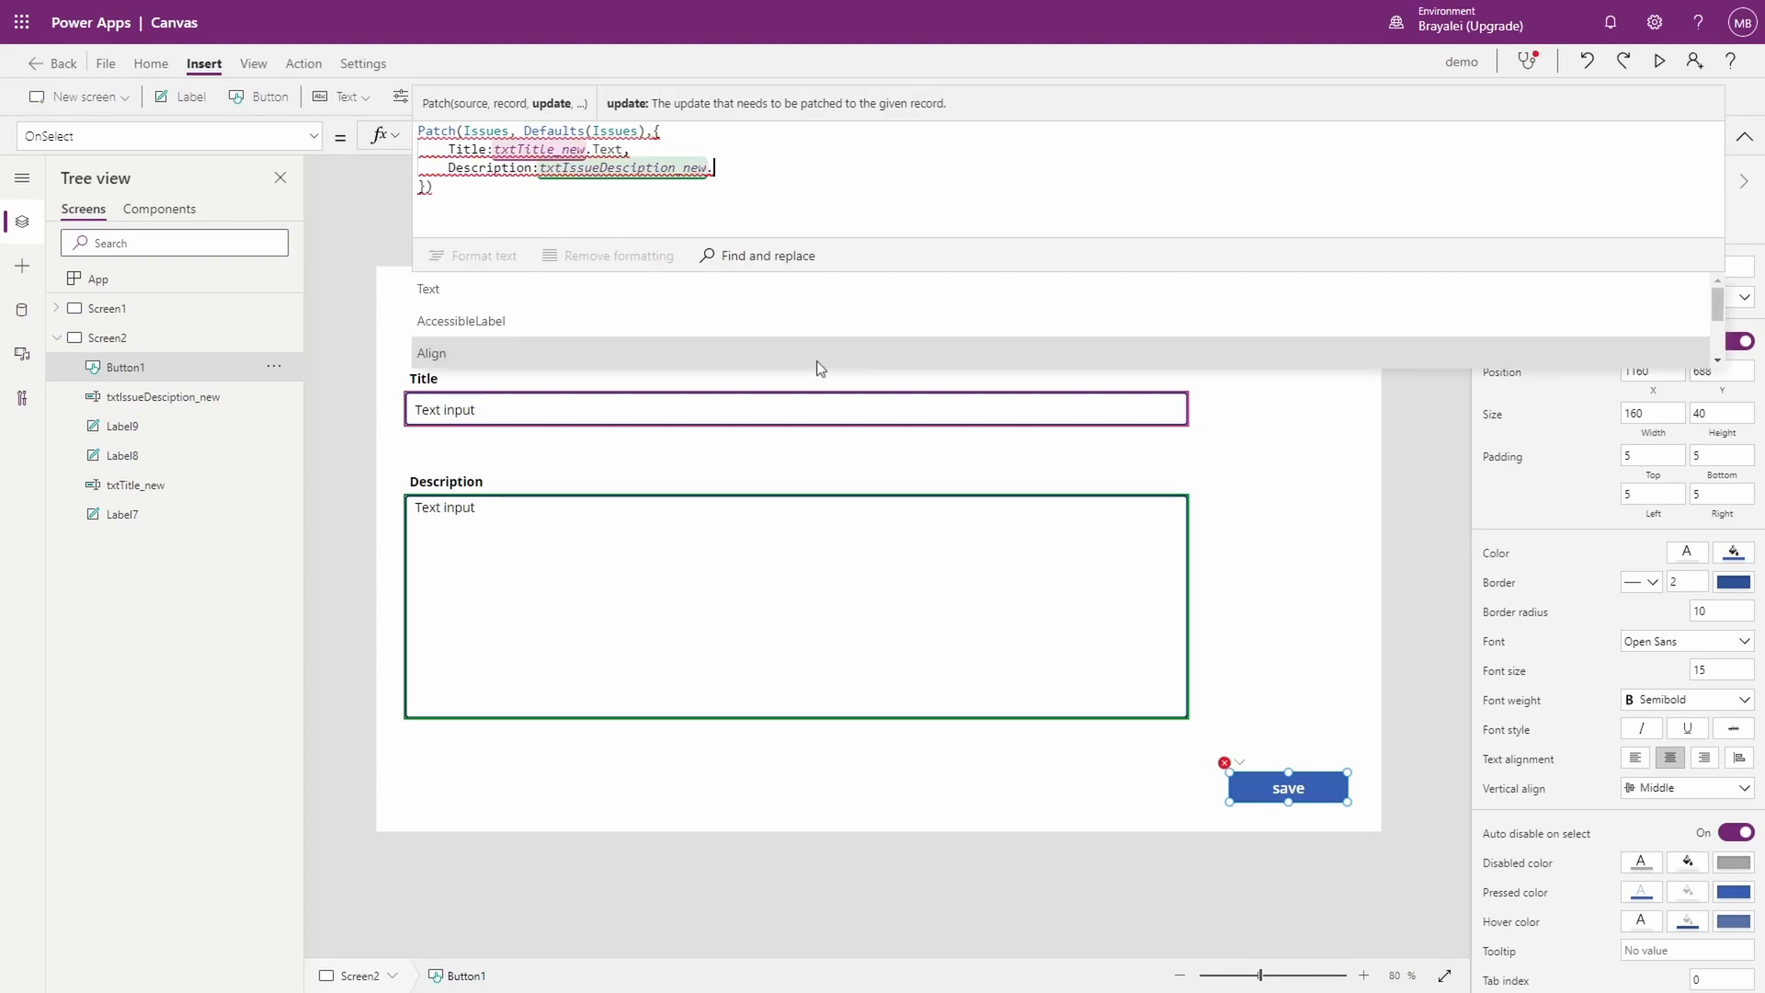
pyautogui.click(454, 287)
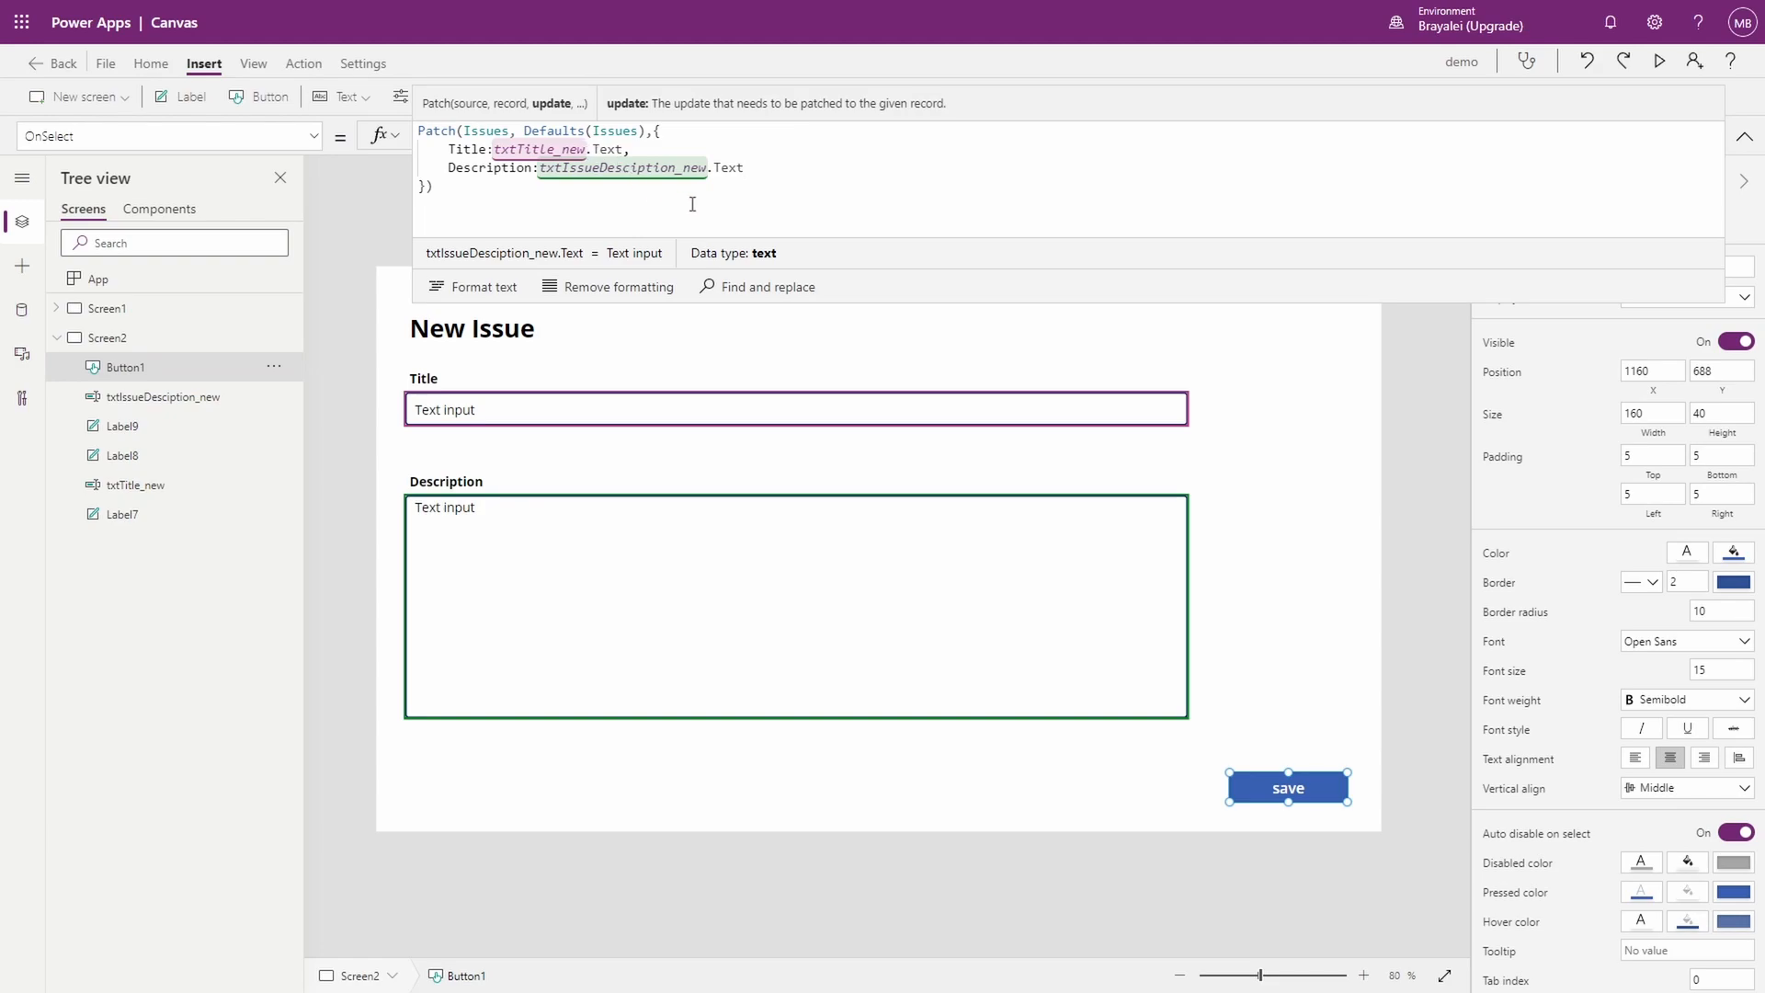
# Step: Append Navigate(Screen1,ScreenTransition.UnCover) on a new line after the Patch call, separated by a semicolon
pyautogui.click(460, 187)
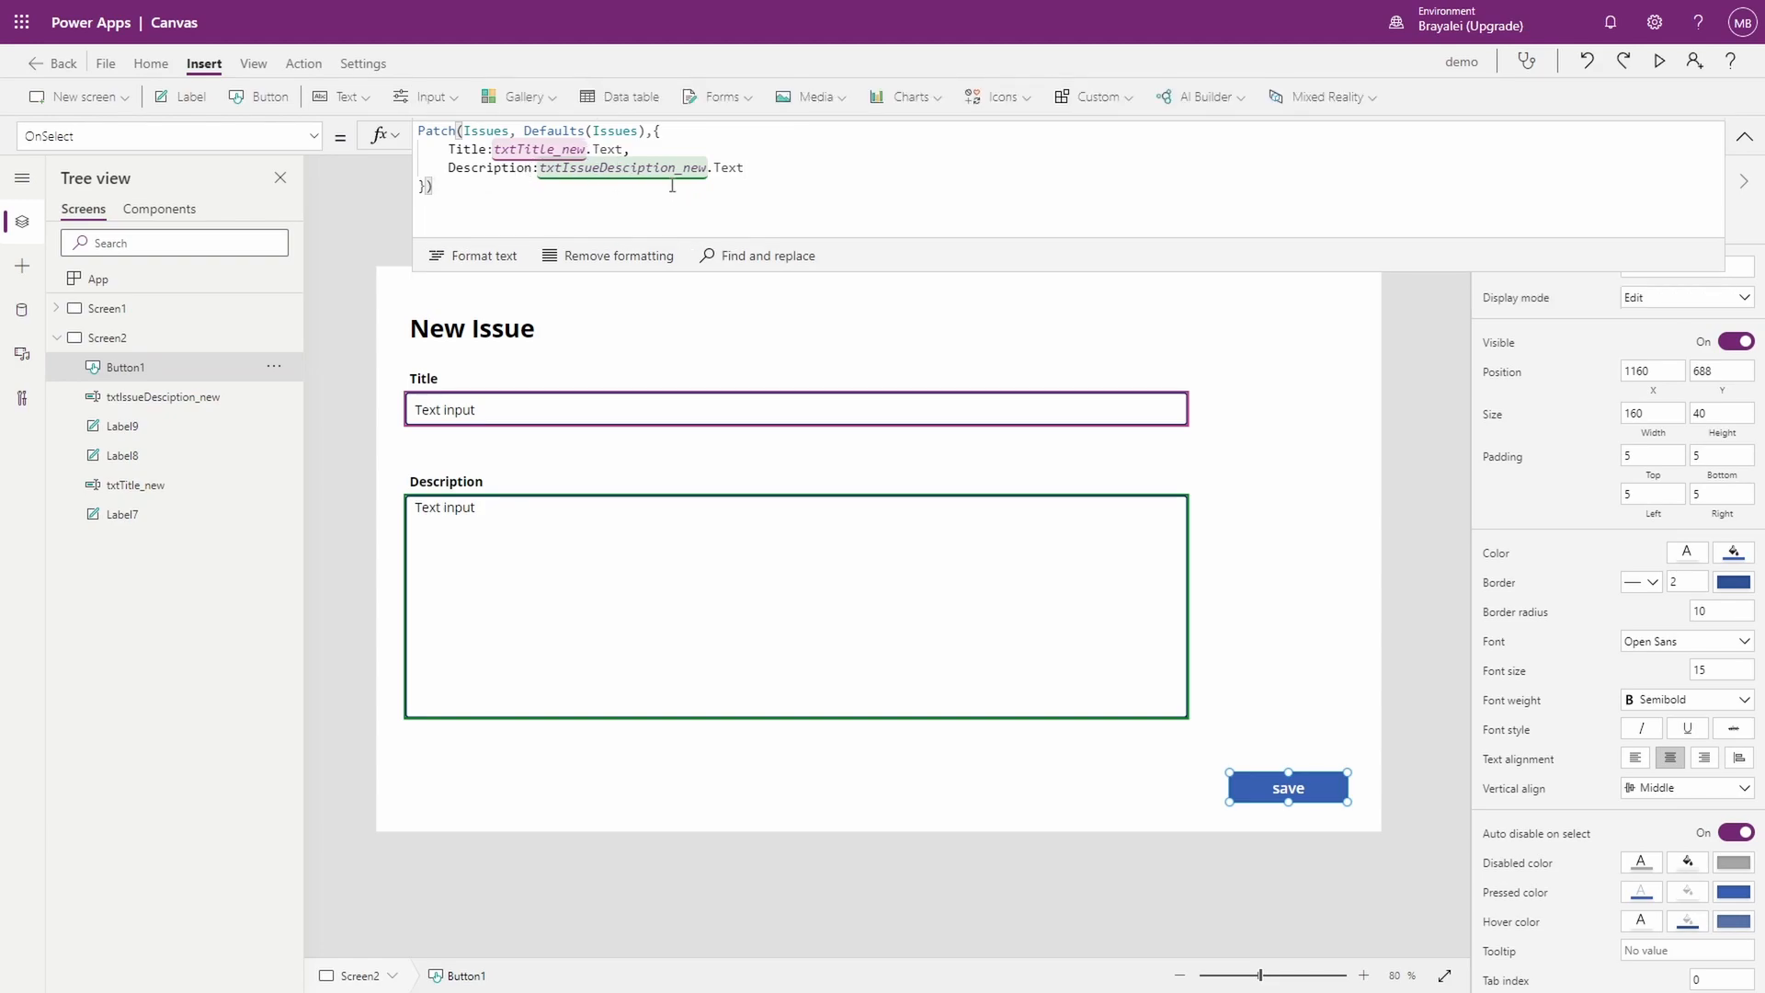
pyautogui.write('; Navigatio')
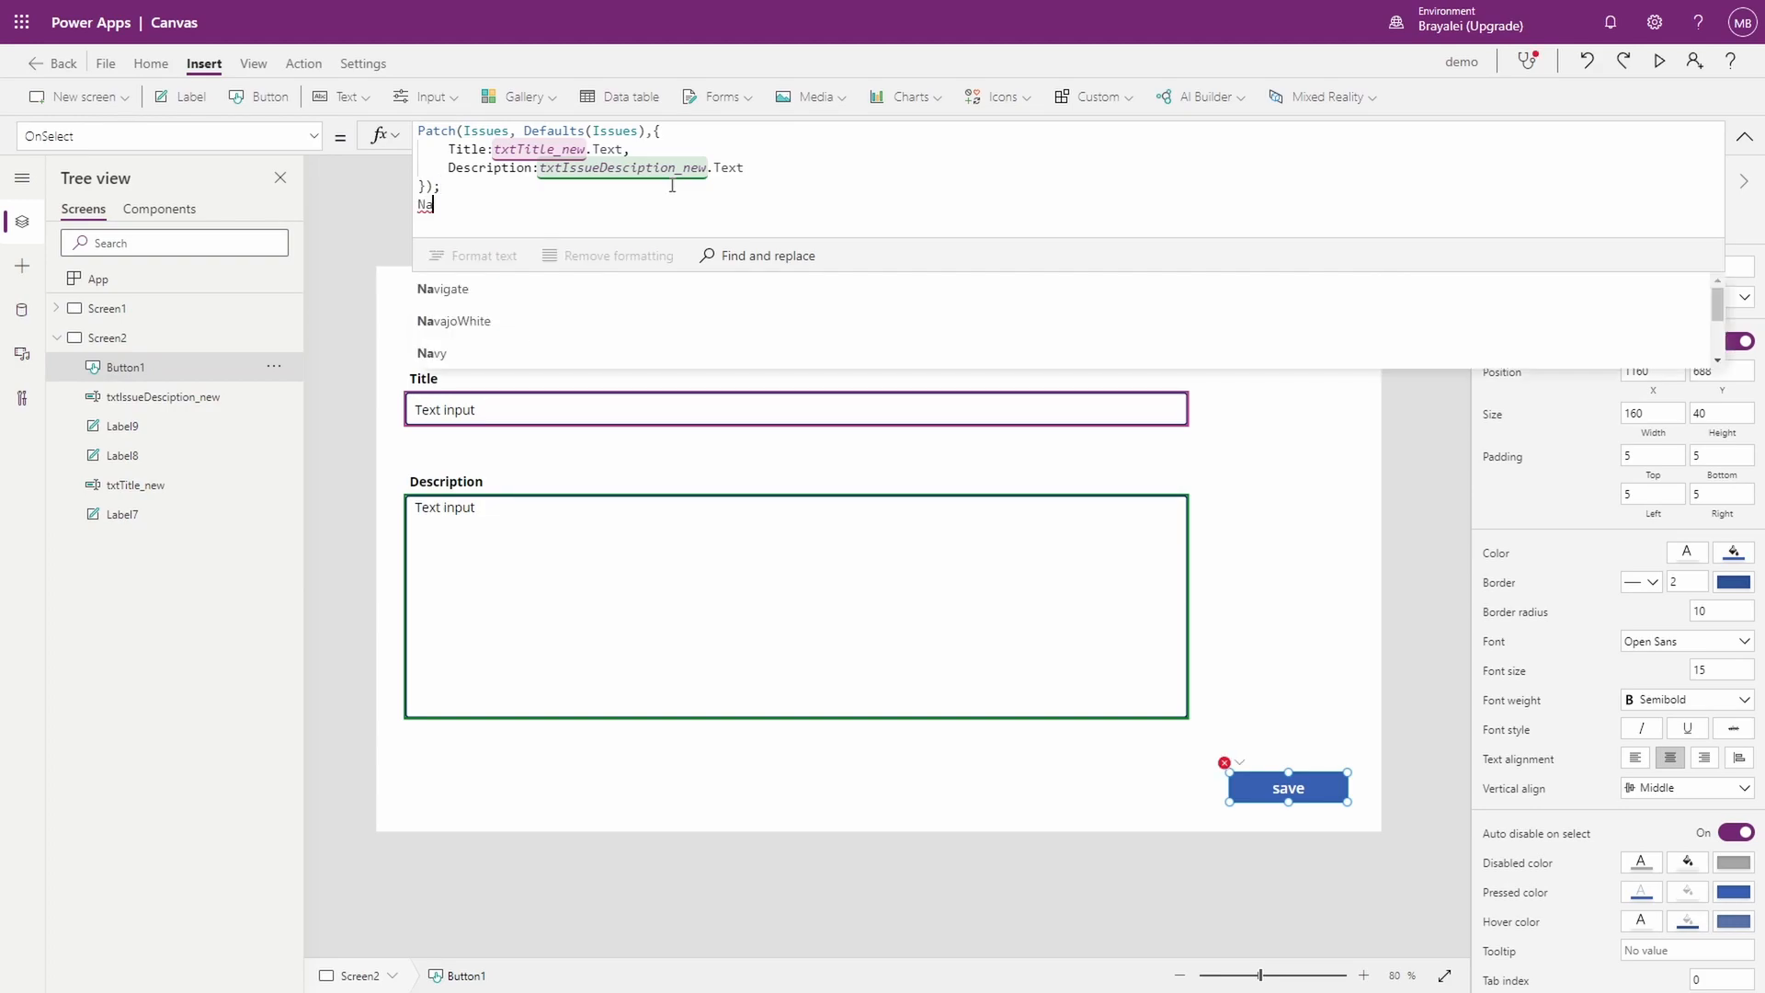
pyautogui.press('BackSpace')
pyautogui.press('BackSpace')
pyautogui.write('e(')
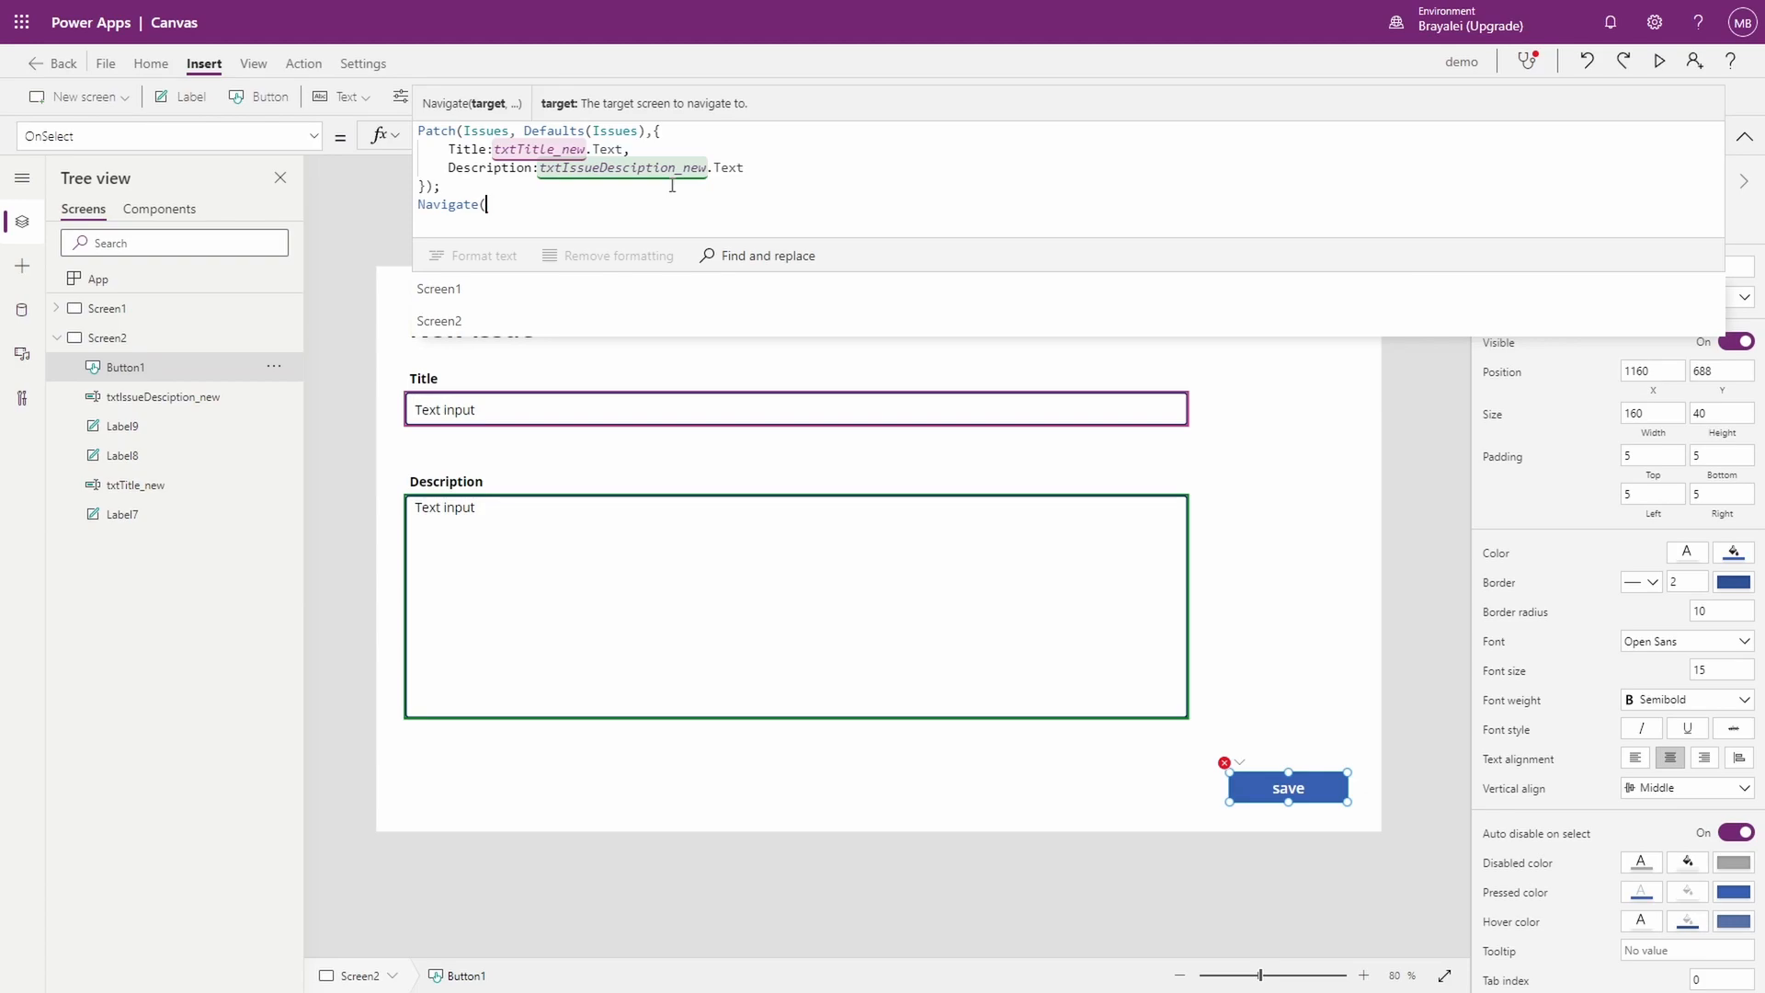
pyautogui.write('Screen')
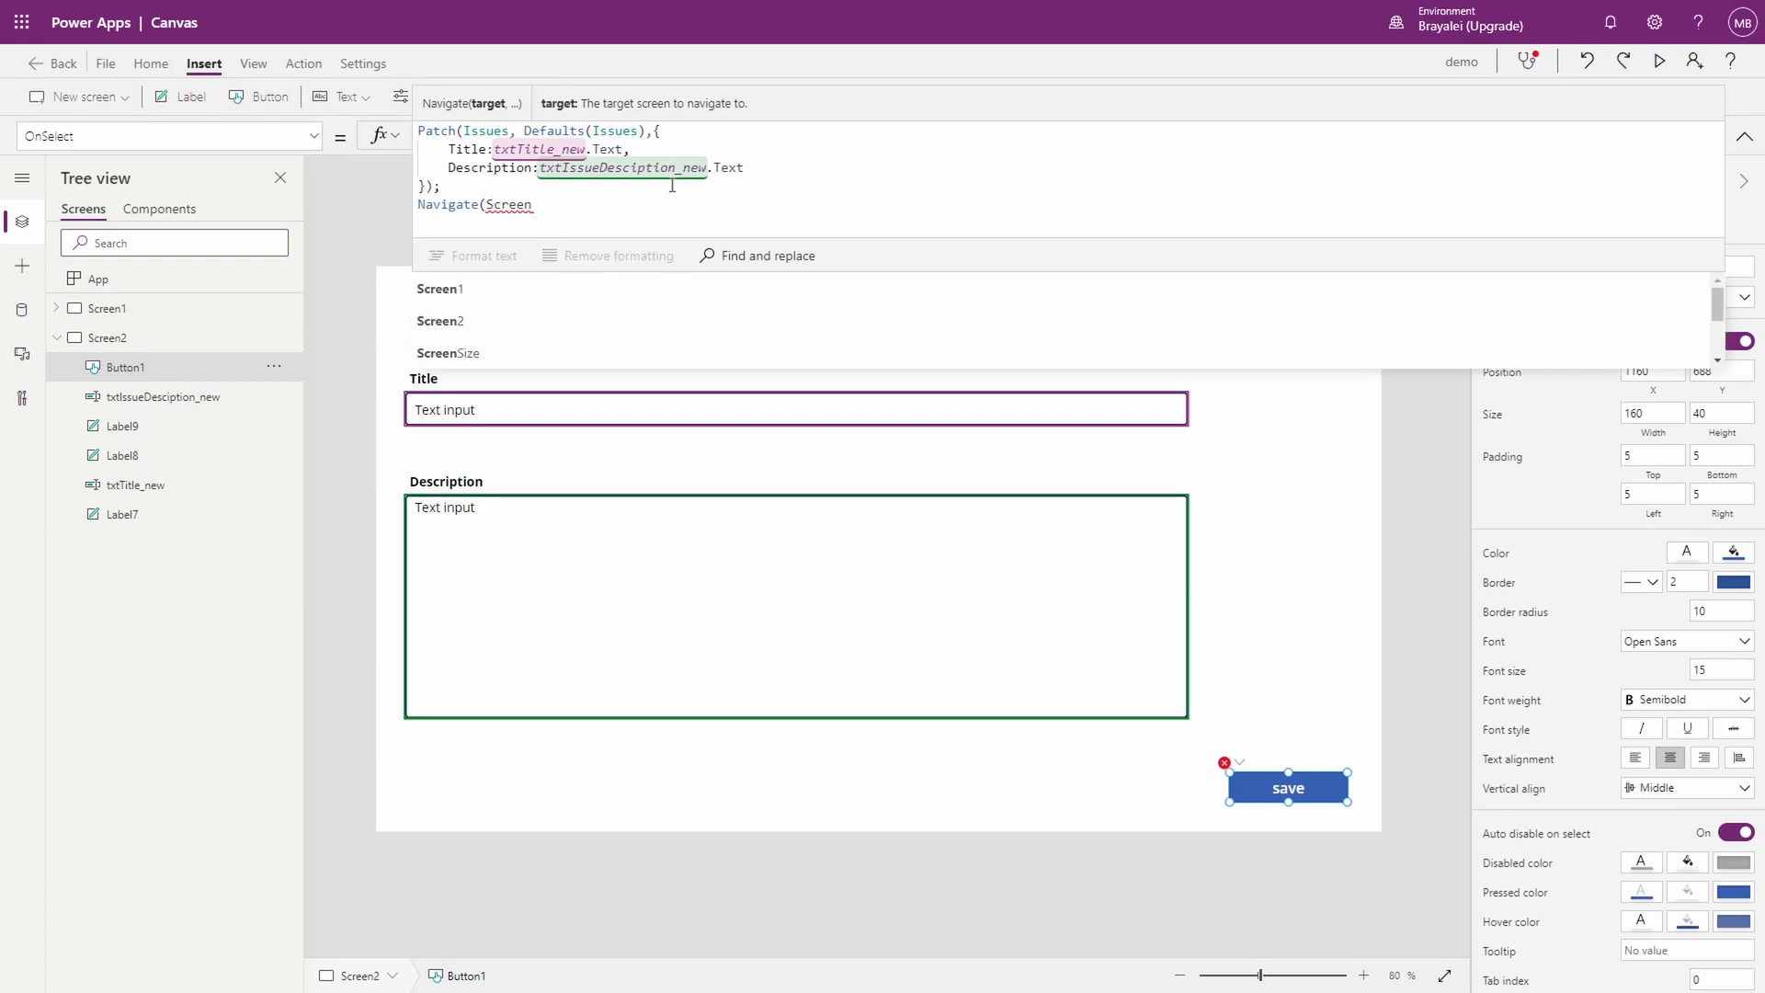
pyautogui.write('1,')
pyautogui.press('Down')
pyautogui.press('Down')
pyautogui.press('Down')
pyautogui.press('Down')
pyautogui.press('Down')
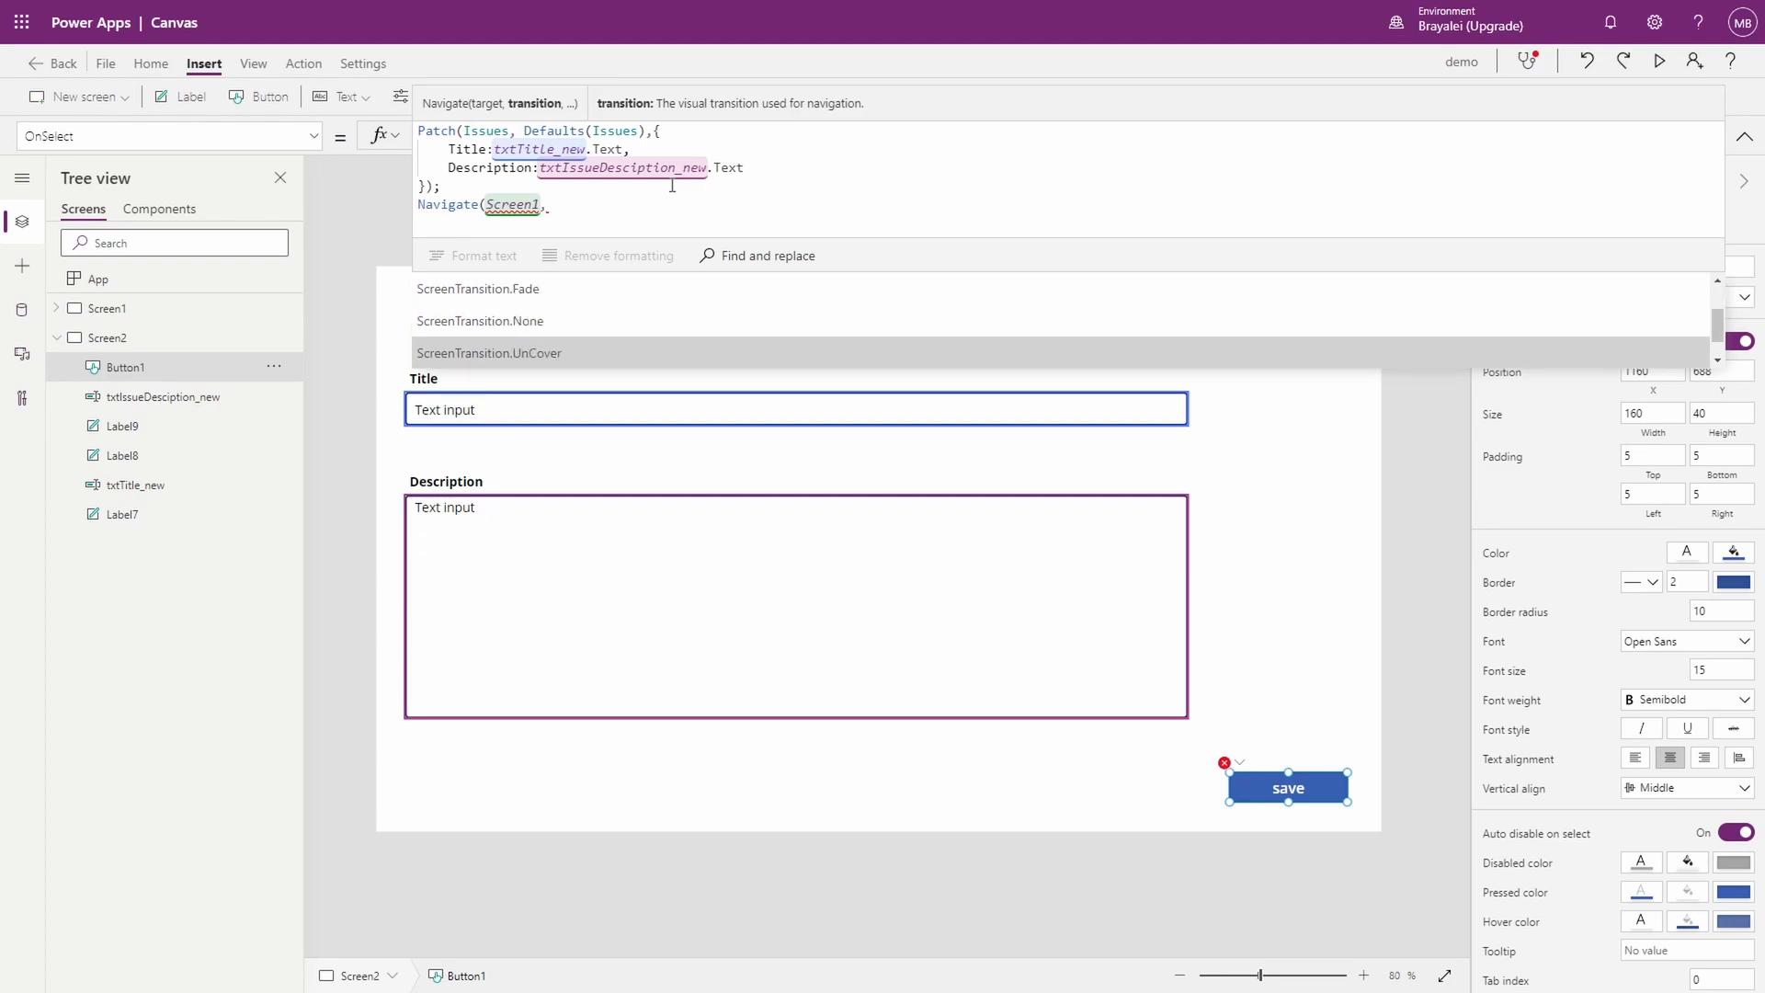
pyautogui.press('Tab')
pyautogui.write(')')
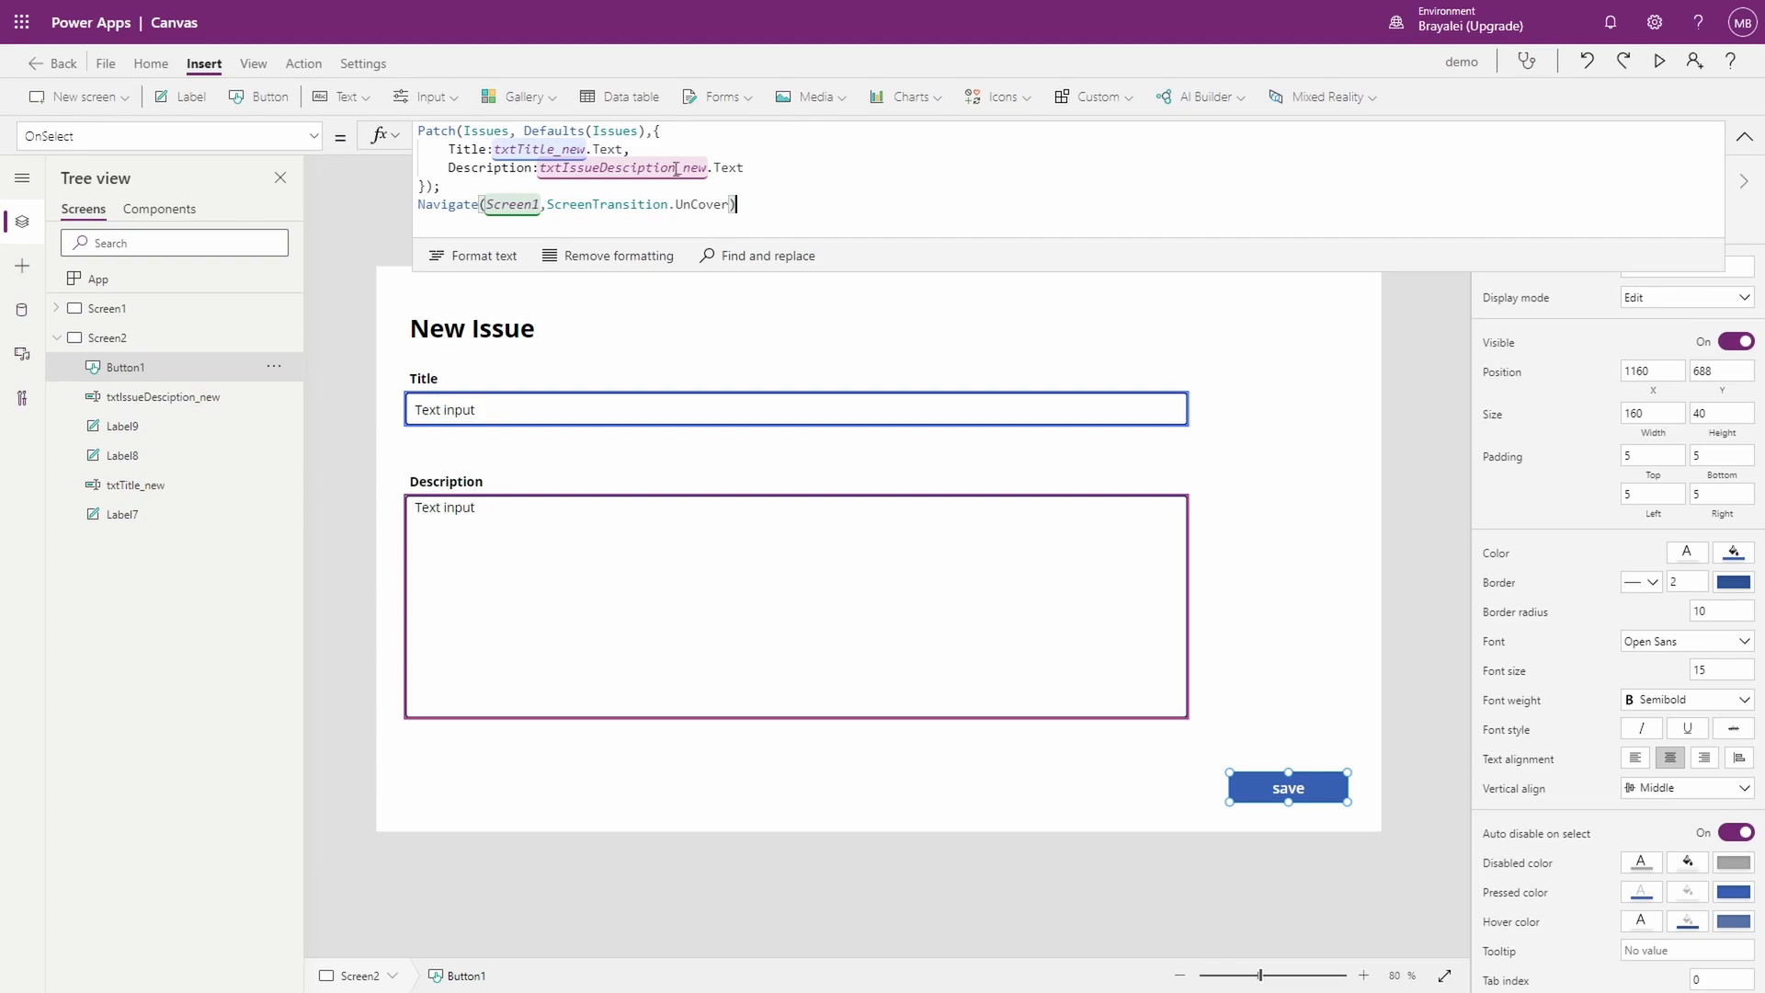
# Step: Replace the OnSelect formula of the plus icon on Screen1 with a Navigate call targeting Screen2
pyautogui.click(103, 316)
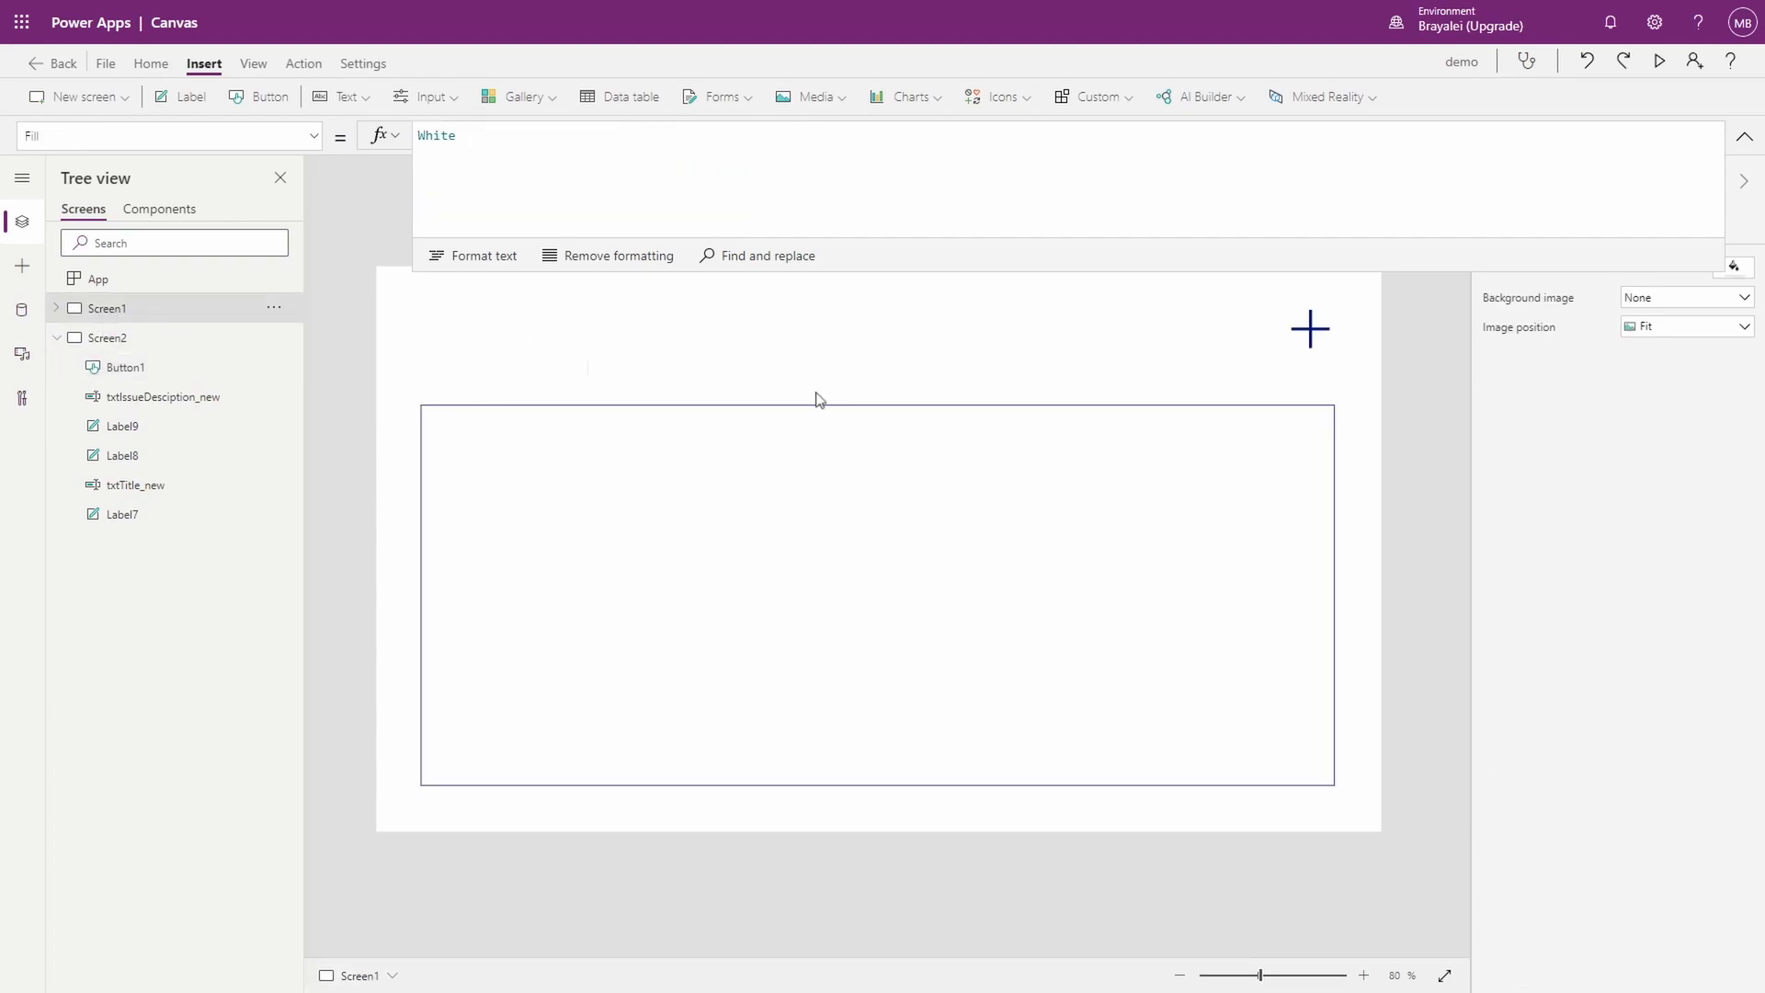
pyautogui.click(1310, 330)
pyautogui.click(488, 171)
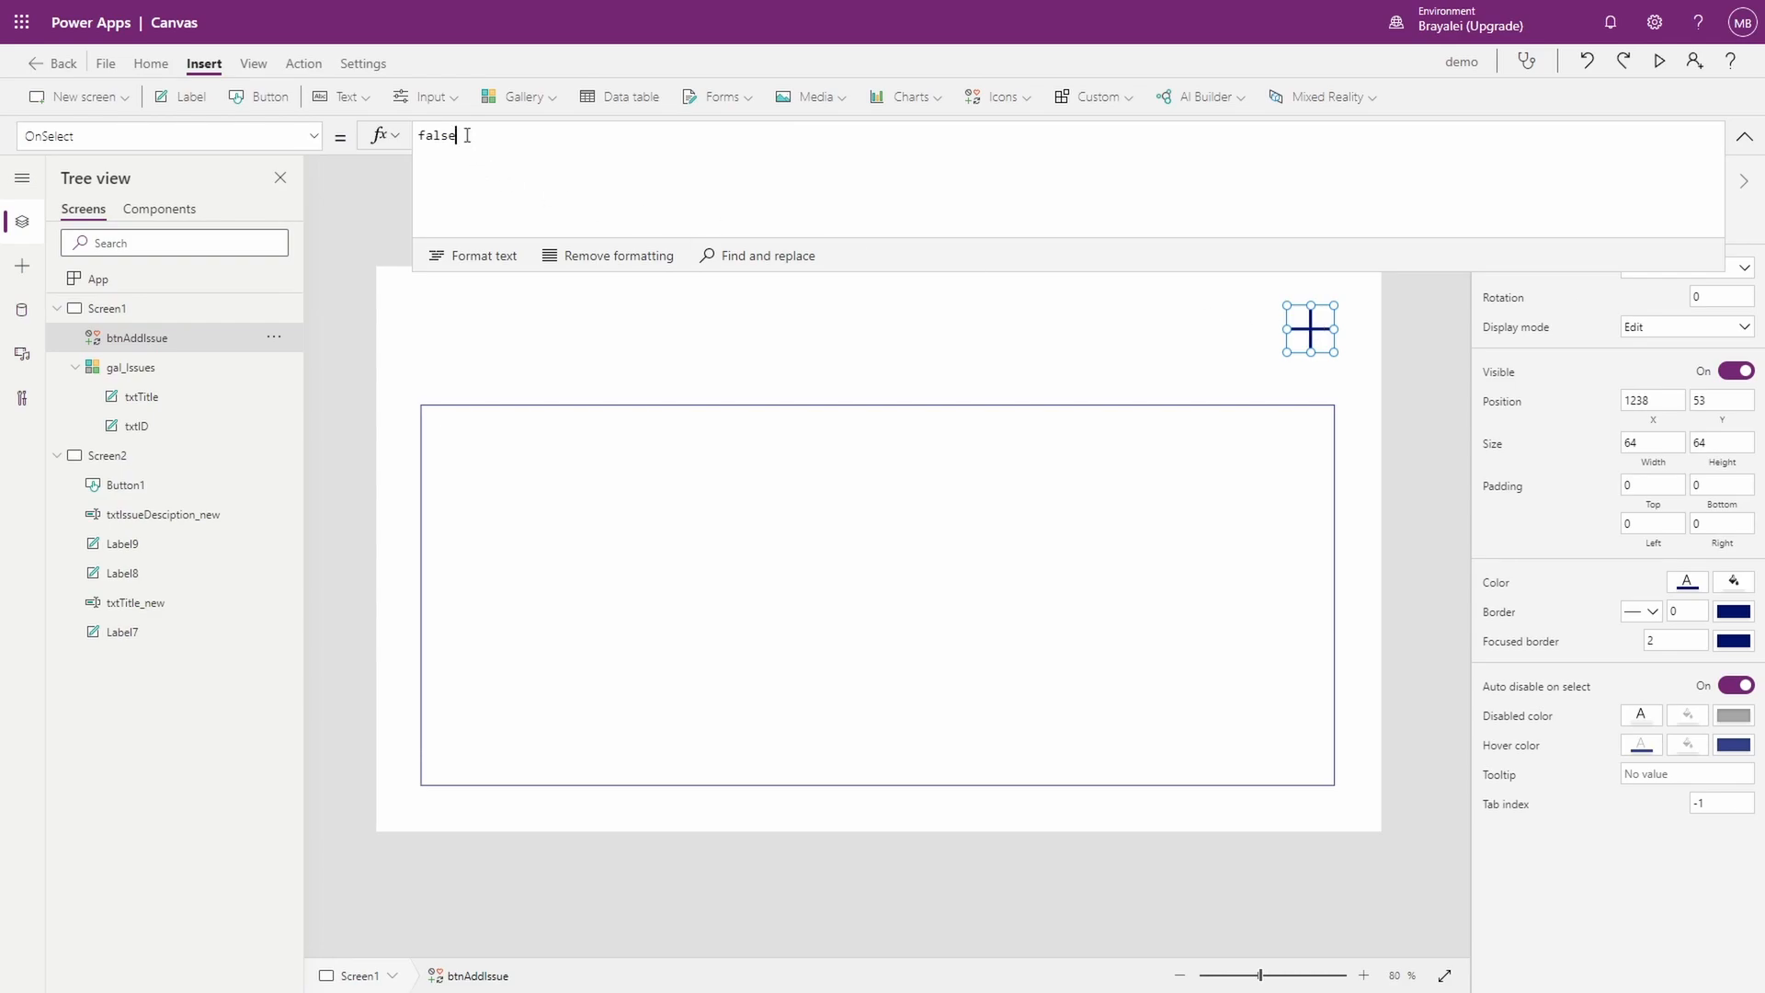
pyautogui.hotkey('ctrl', 'a')
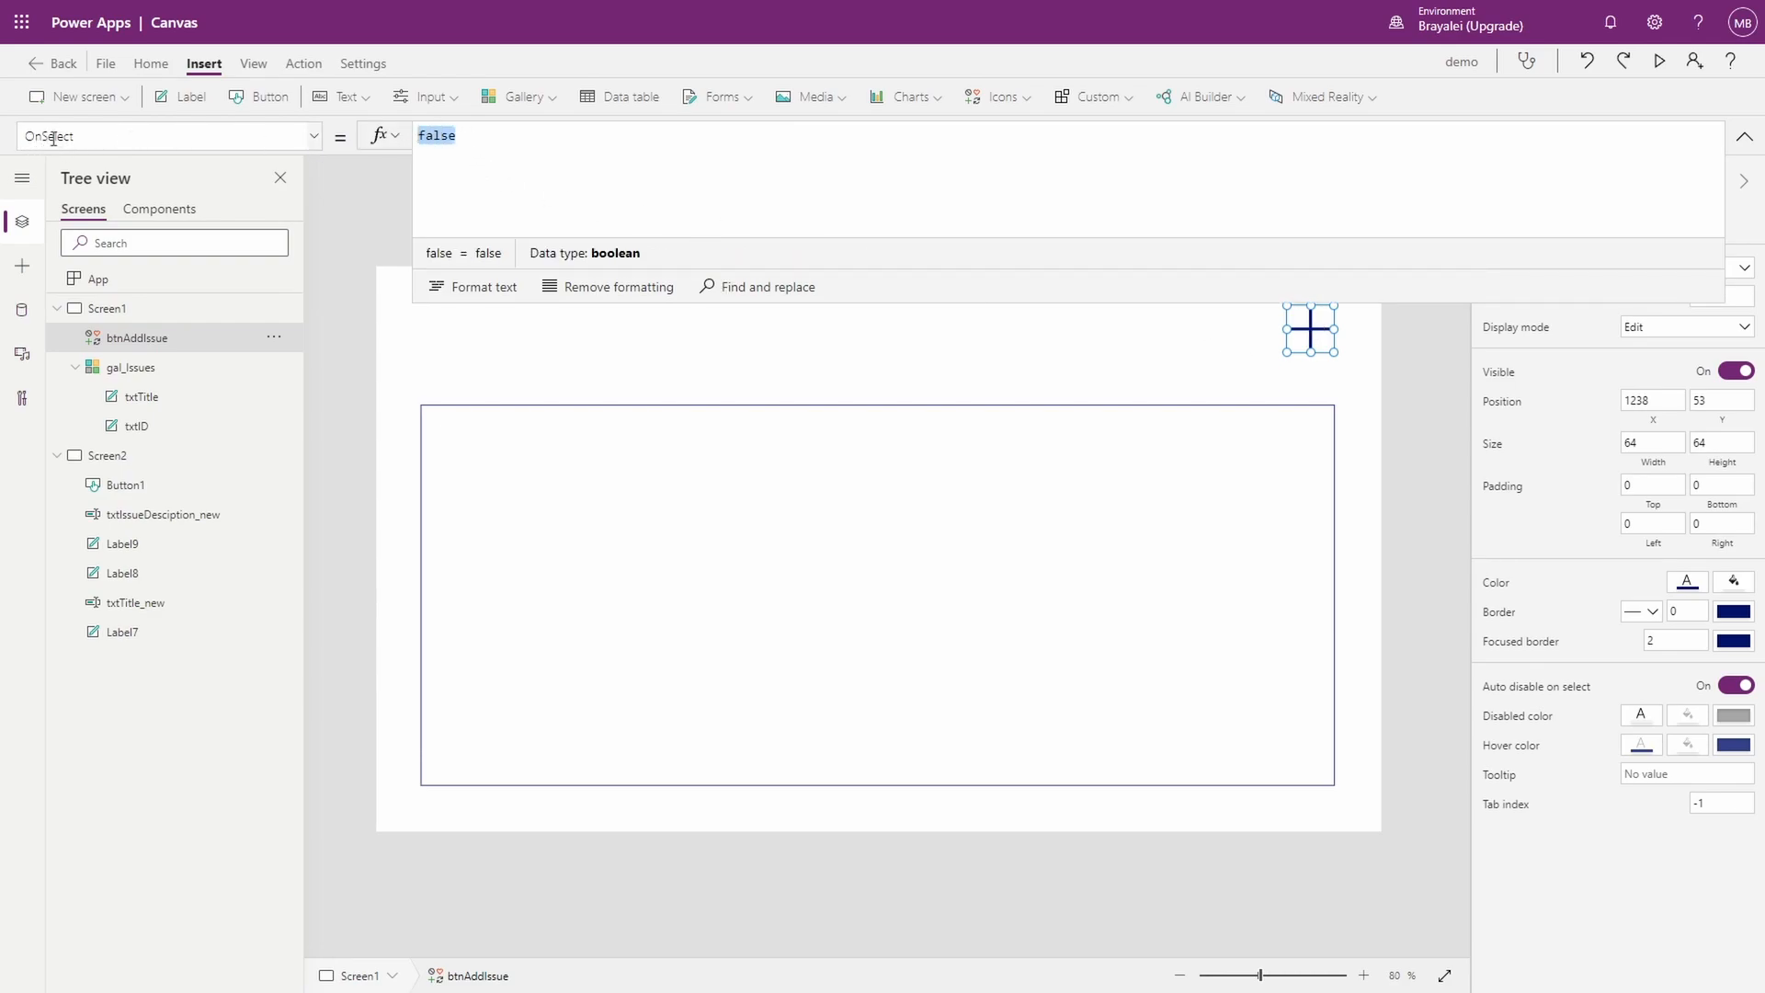
pyautogui.write('Navigate')
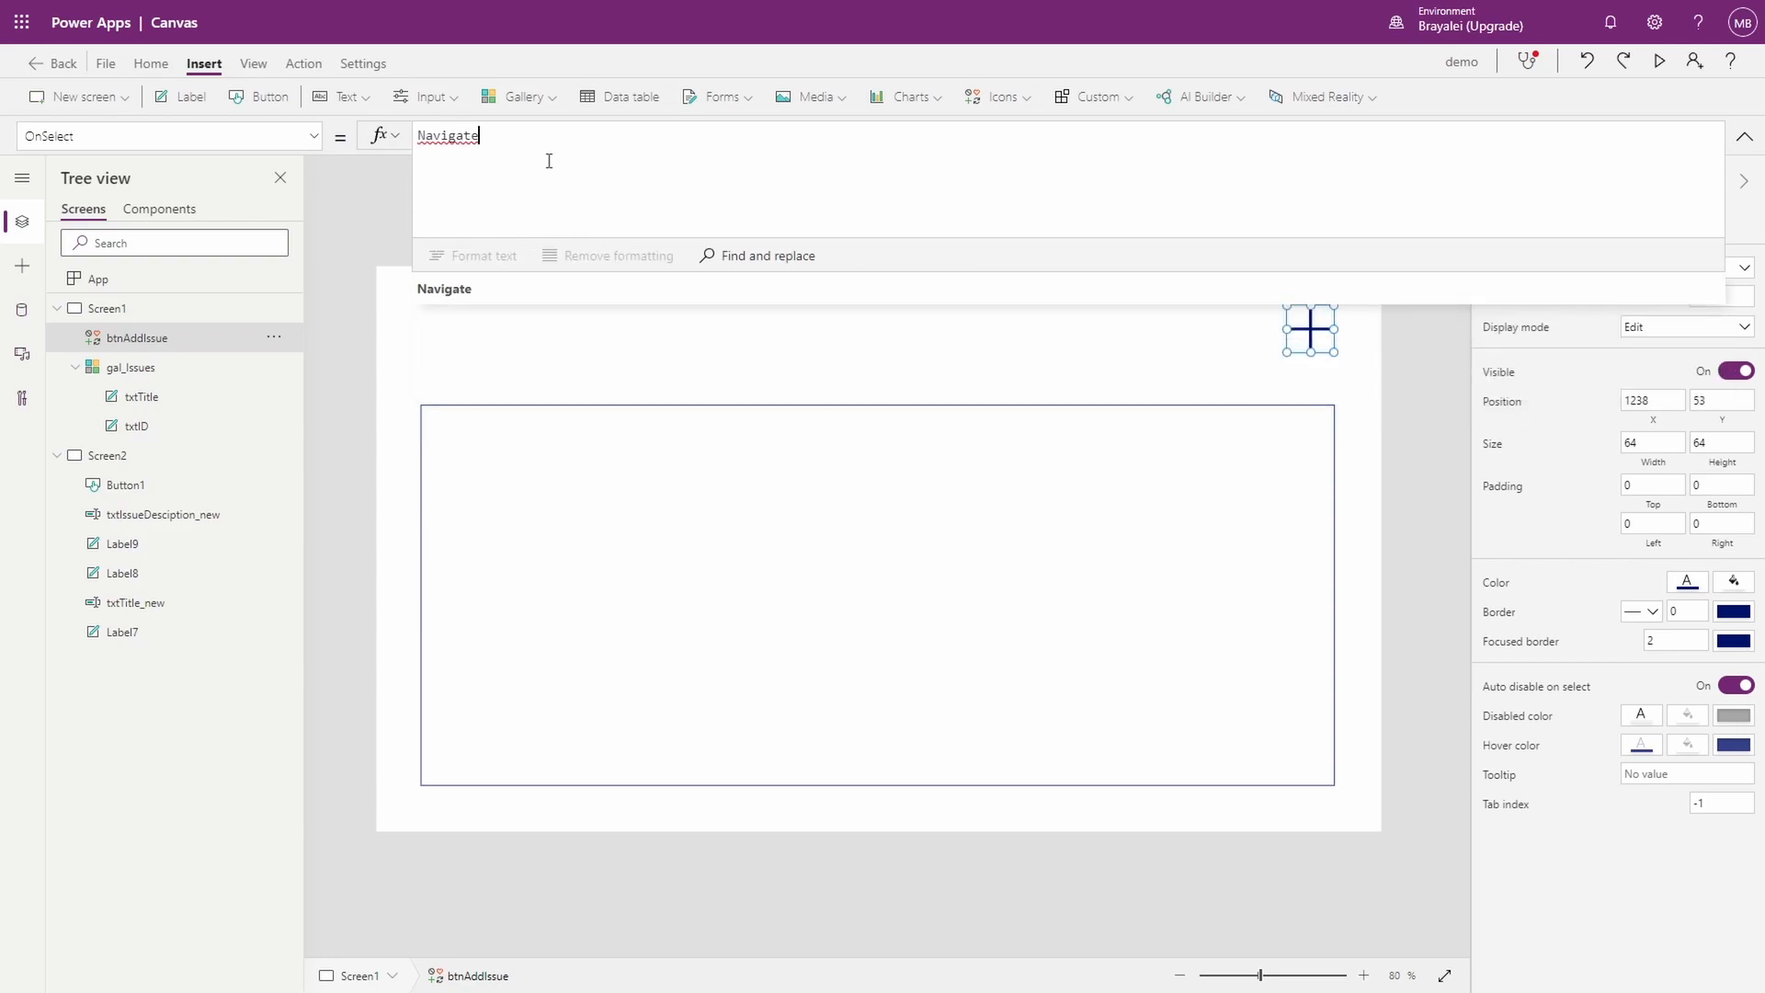
pyautogui.write('(')
pyautogui.press('Down')
pyautogui.press('Tab')
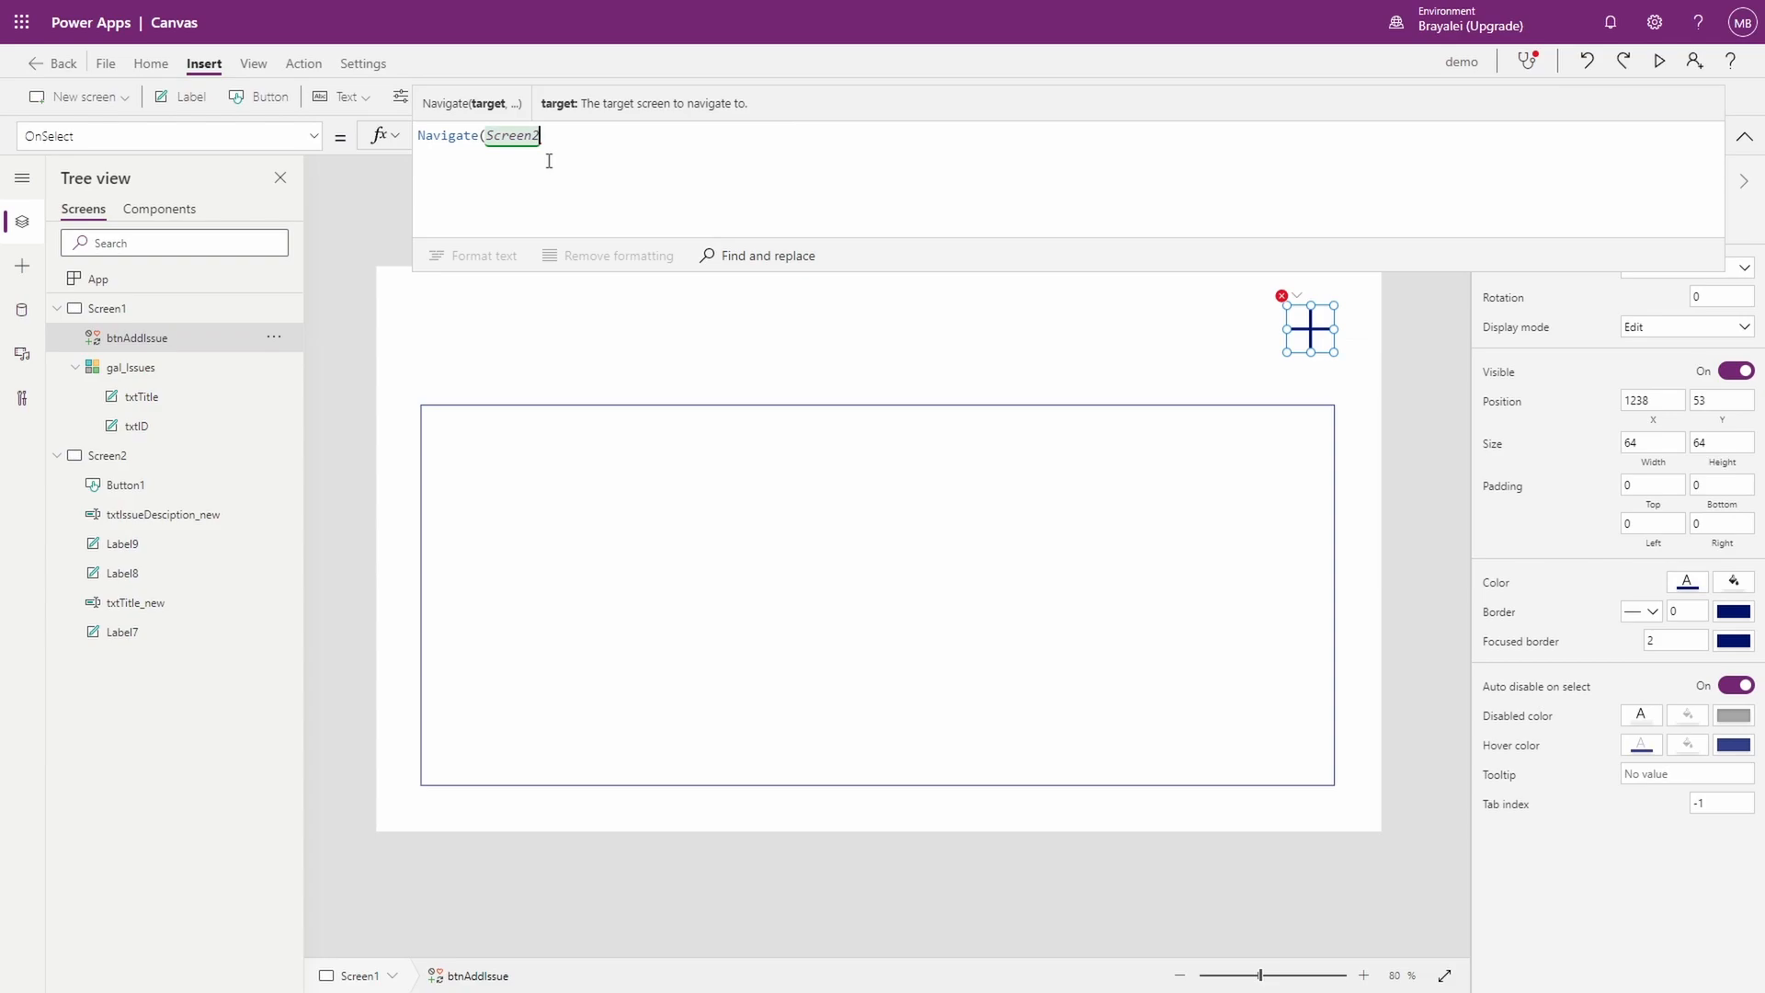
# Step: Add ScreenTransition.Cover as the transition argument and close the plus icon's Navigate formula
pyautogui.write(',')
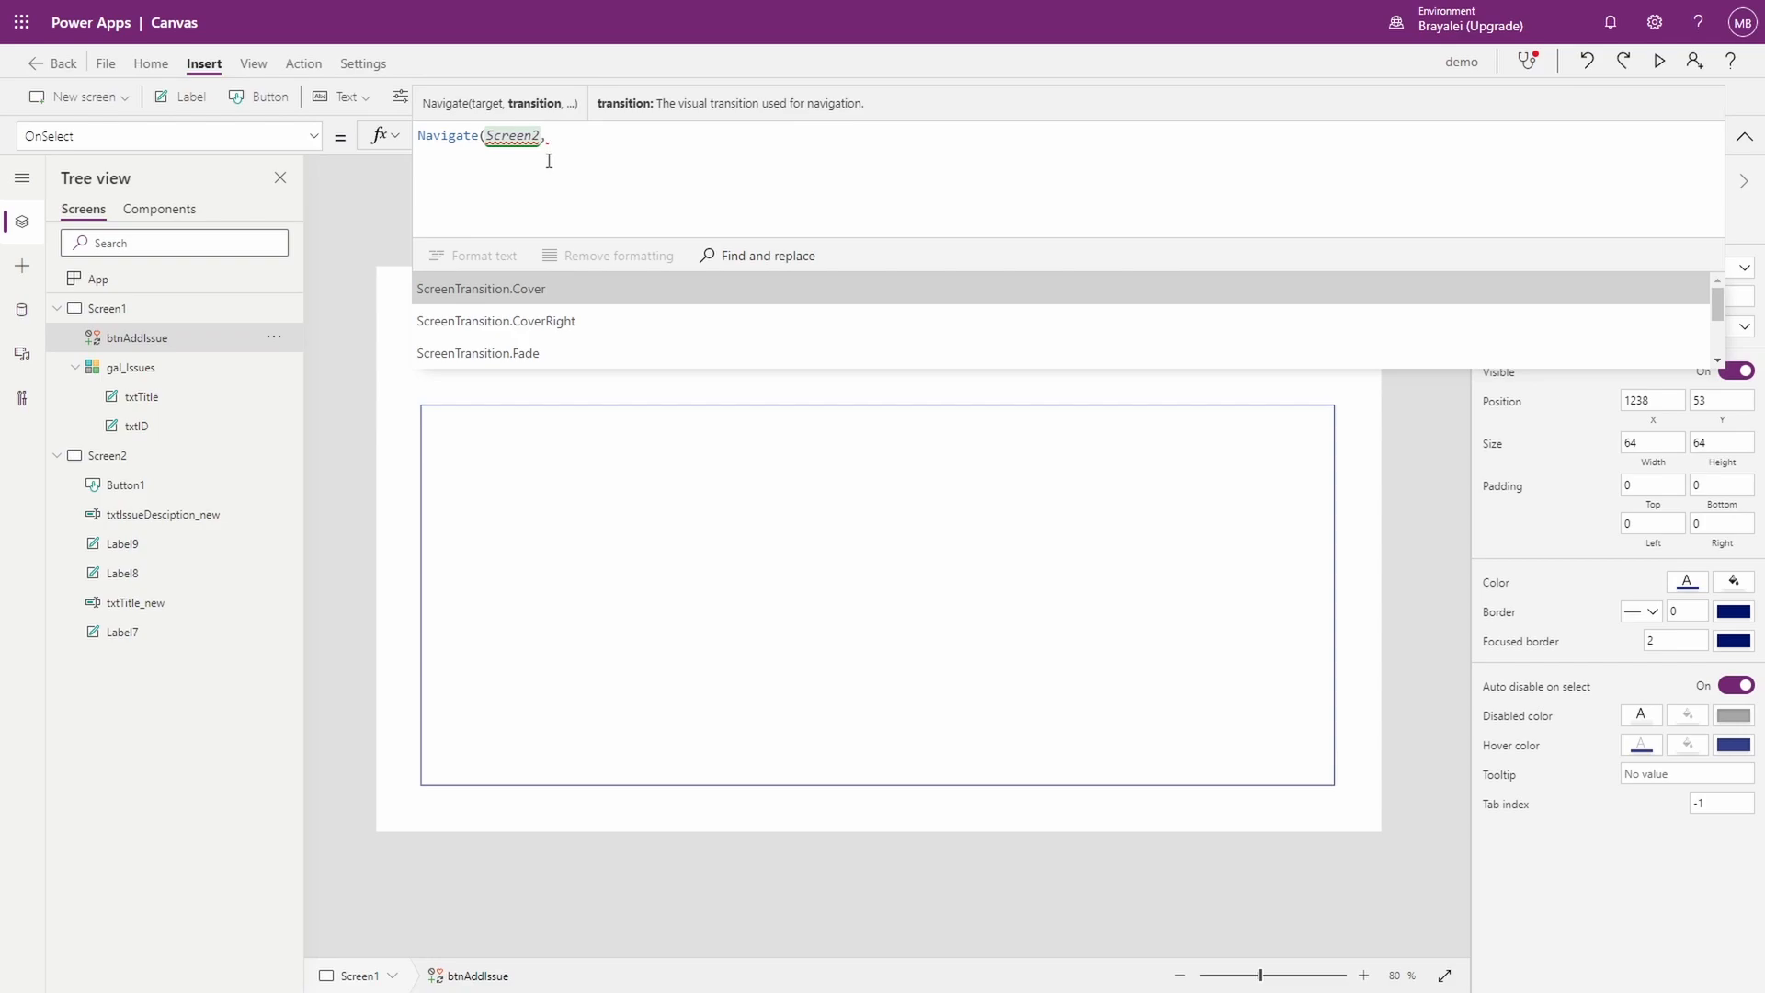
pyautogui.press('Down')
pyautogui.press('Up')
pyautogui.press('Tab')
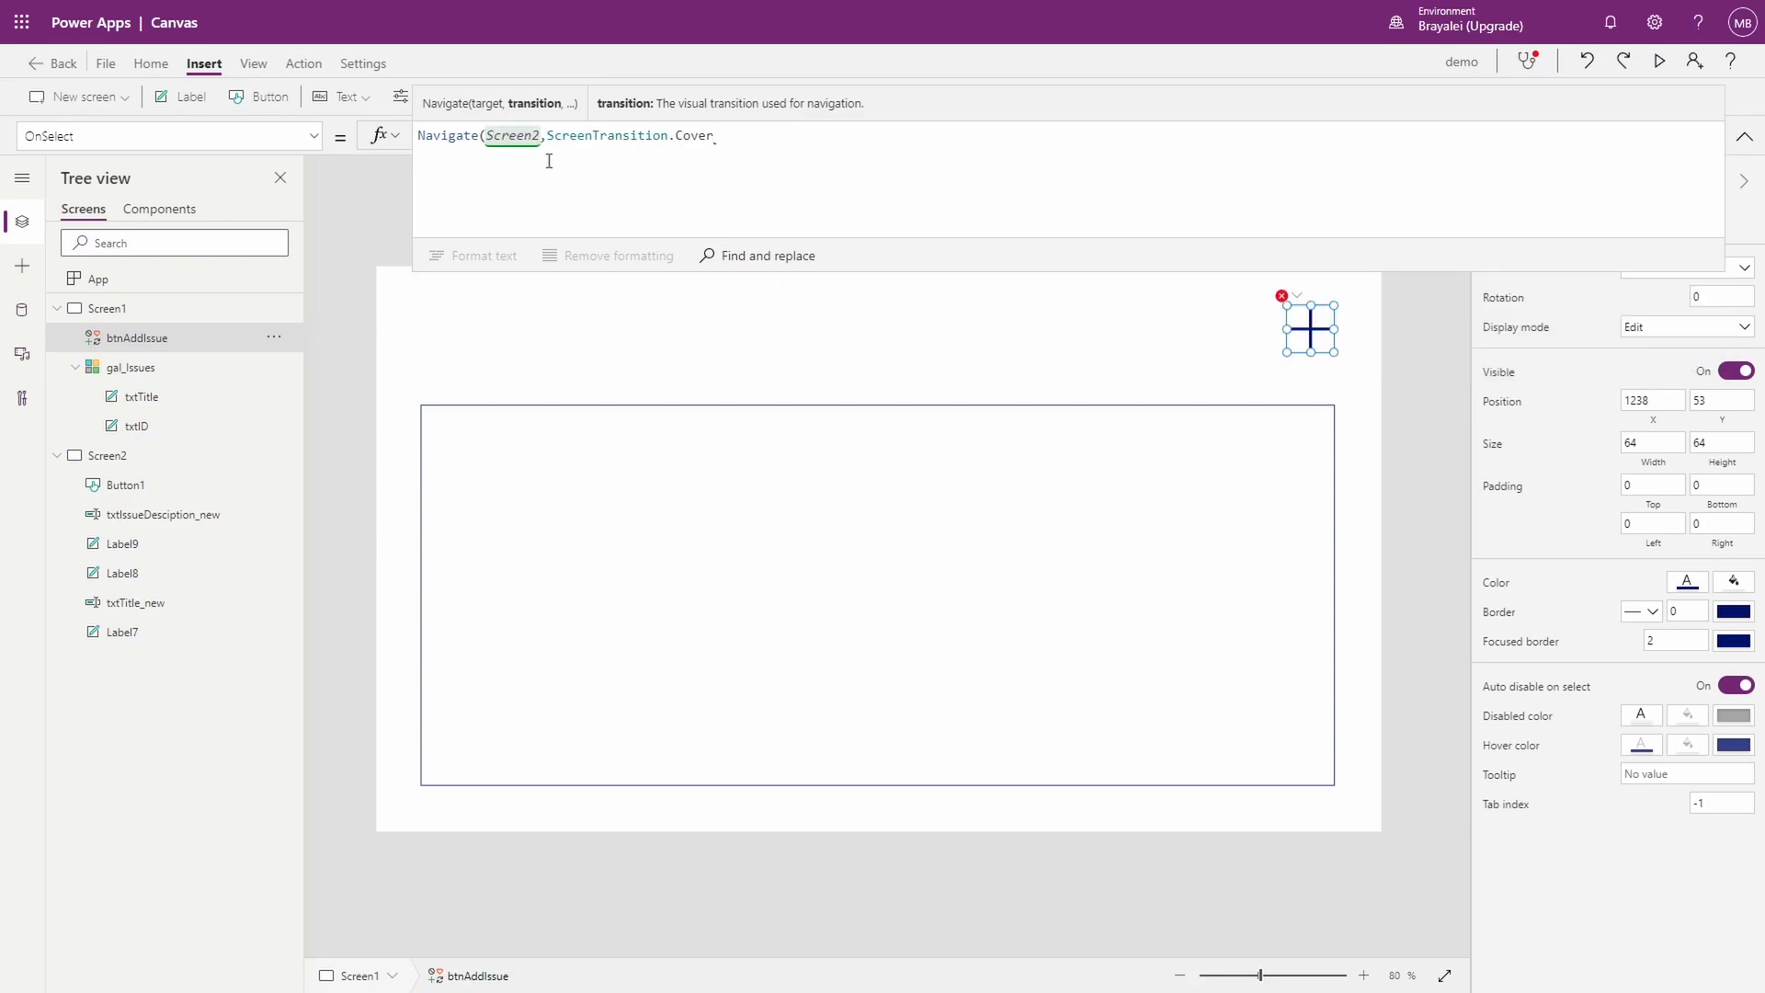
pyautogui.write(')')
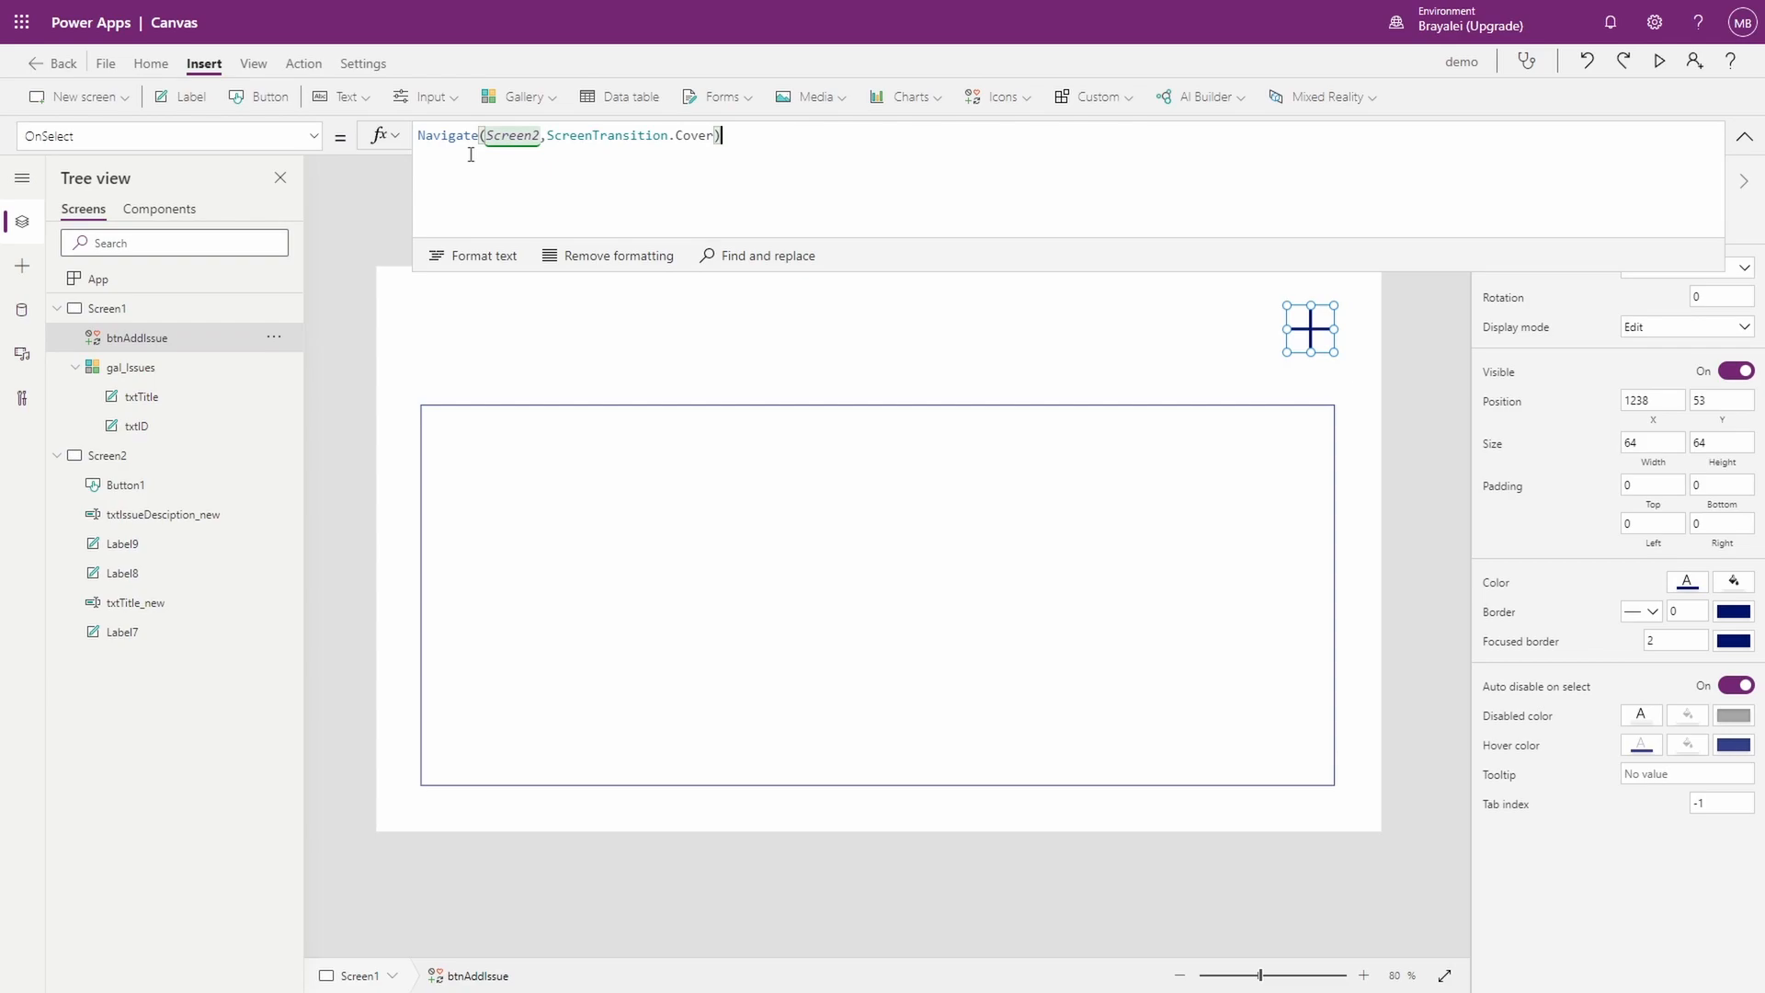
# Step: Insert a label about 753 by 105 above the gallery on Screen1 and set its text to "Issues and Actions"
pyautogui.click(189, 96)
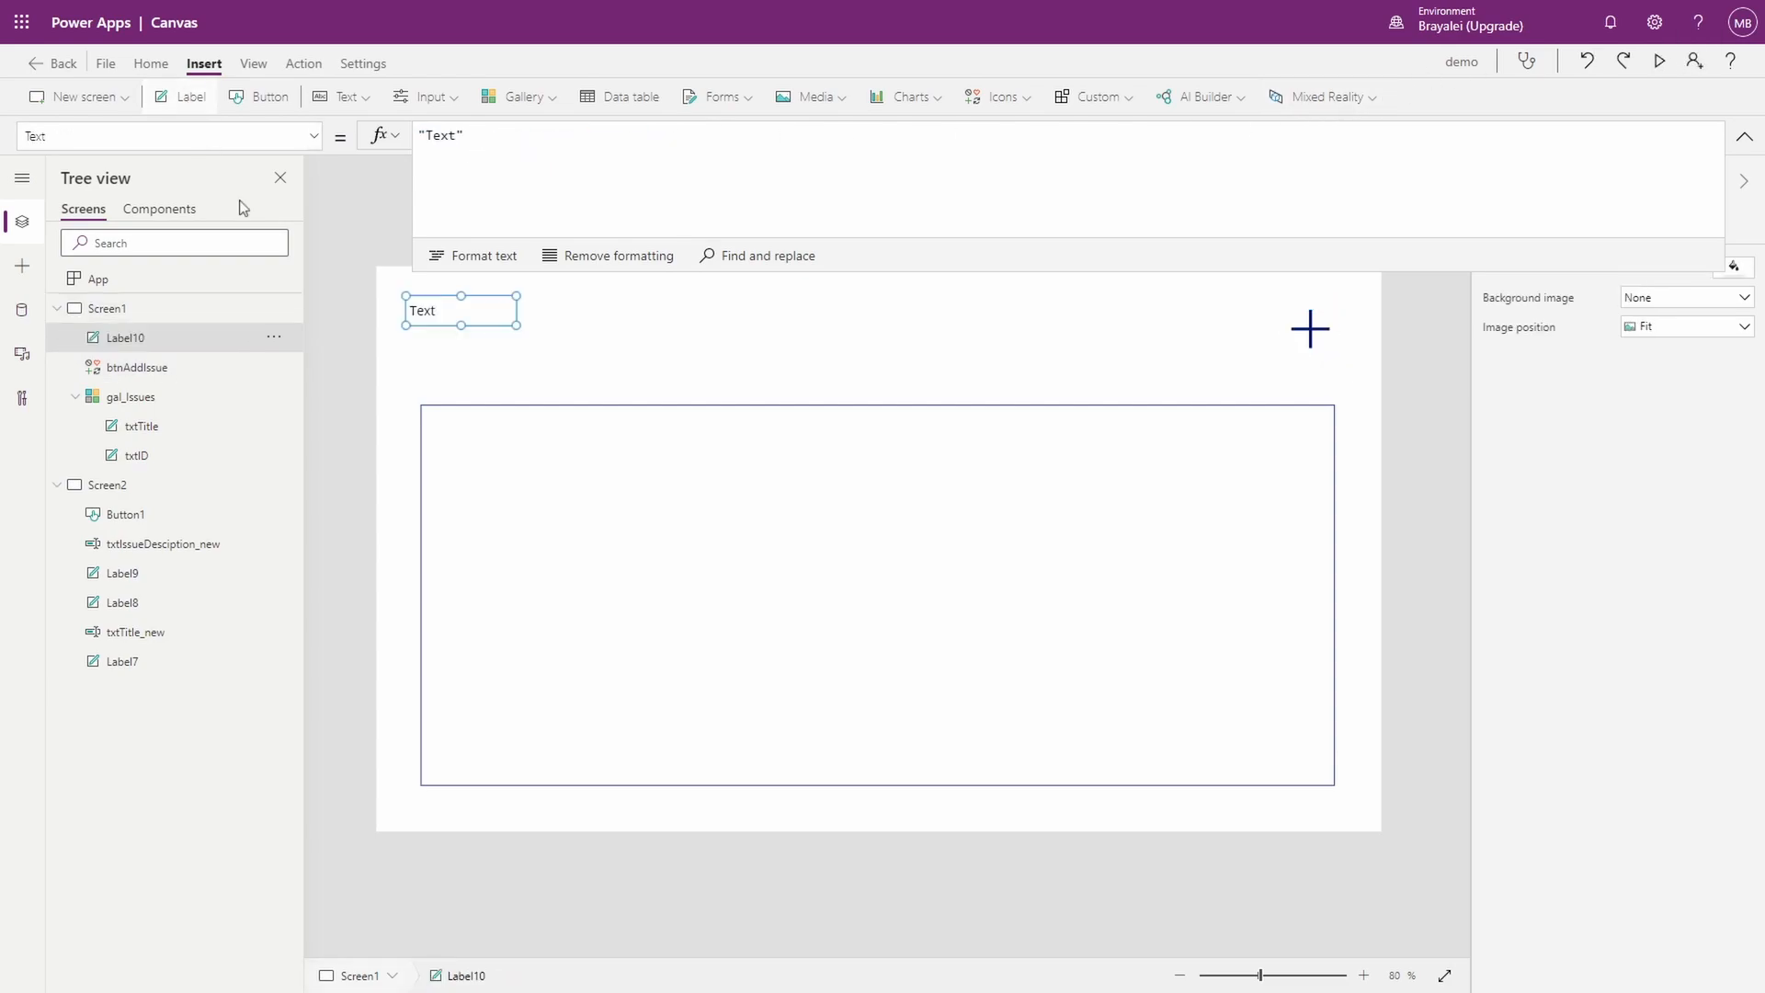
pyautogui.moveTo(516, 325); pyautogui.dragTo(956, 375)
pyautogui.moveTo(570, 335)
pyautogui.mouseDown()
pyautogui.moveTo(631, 333)
pyautogui.moveTo(579, 335)
pyautogui.mouseUp()
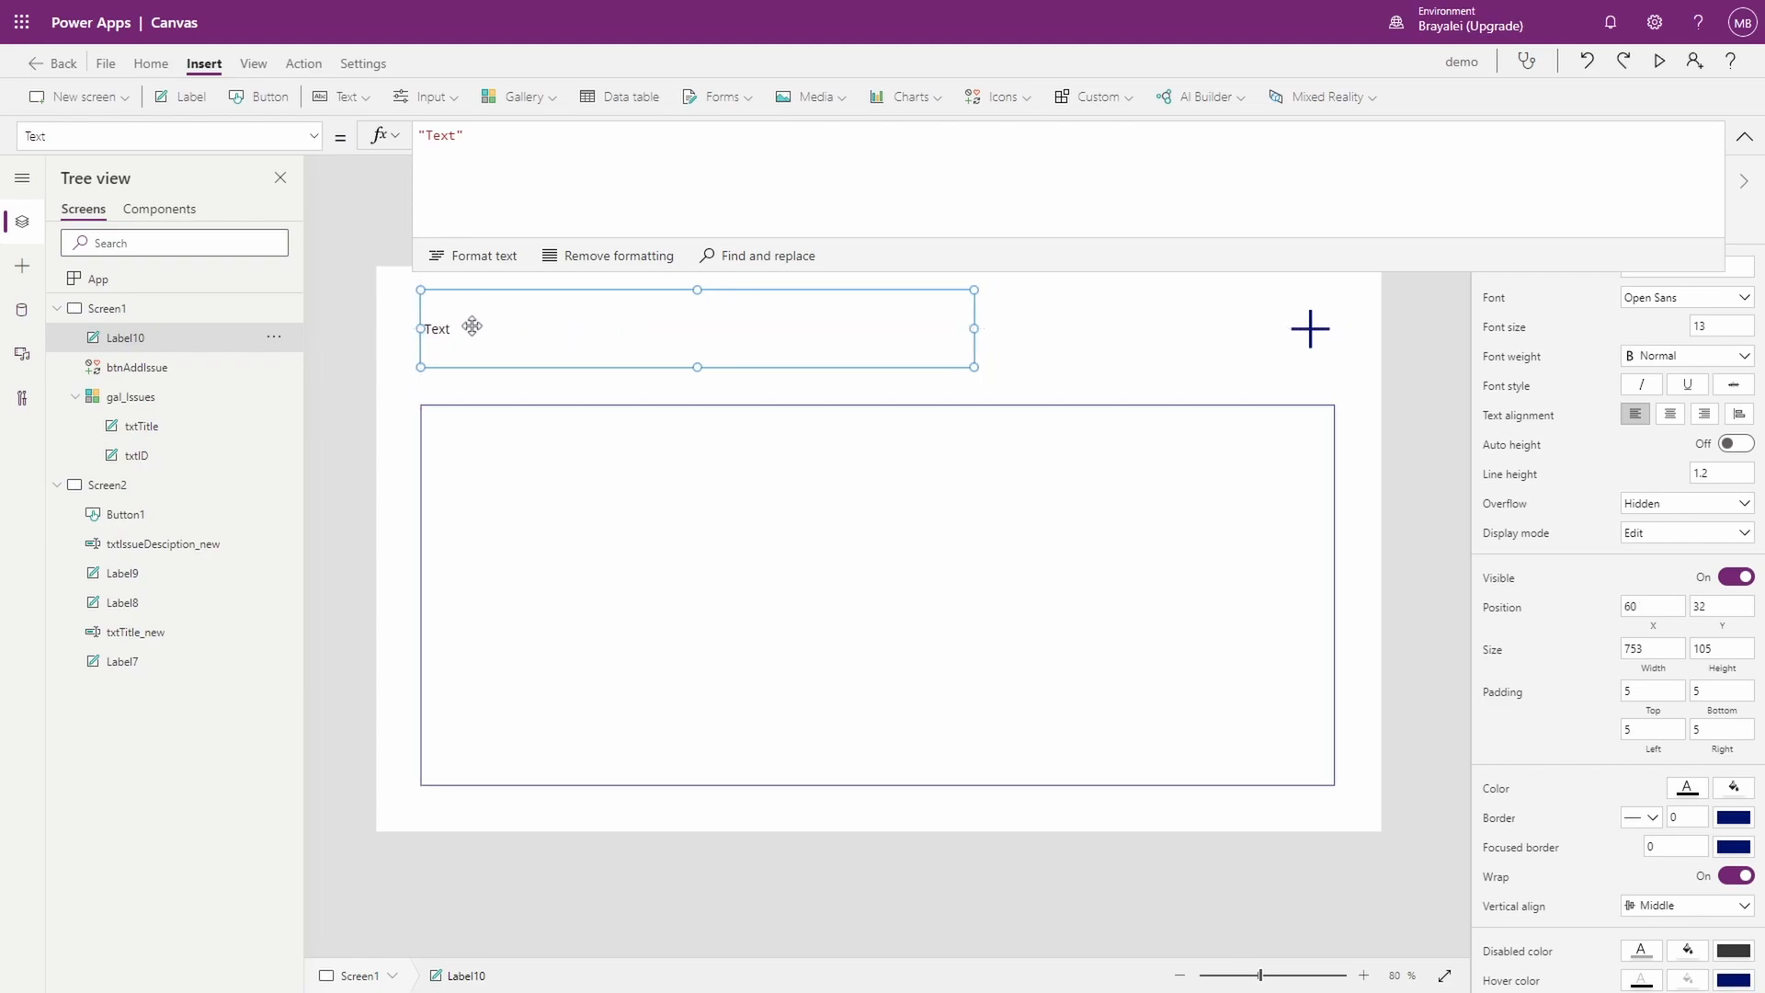
pyautogui.doubleClick(438, 135)
pyautogui.write('Issues and Actions')
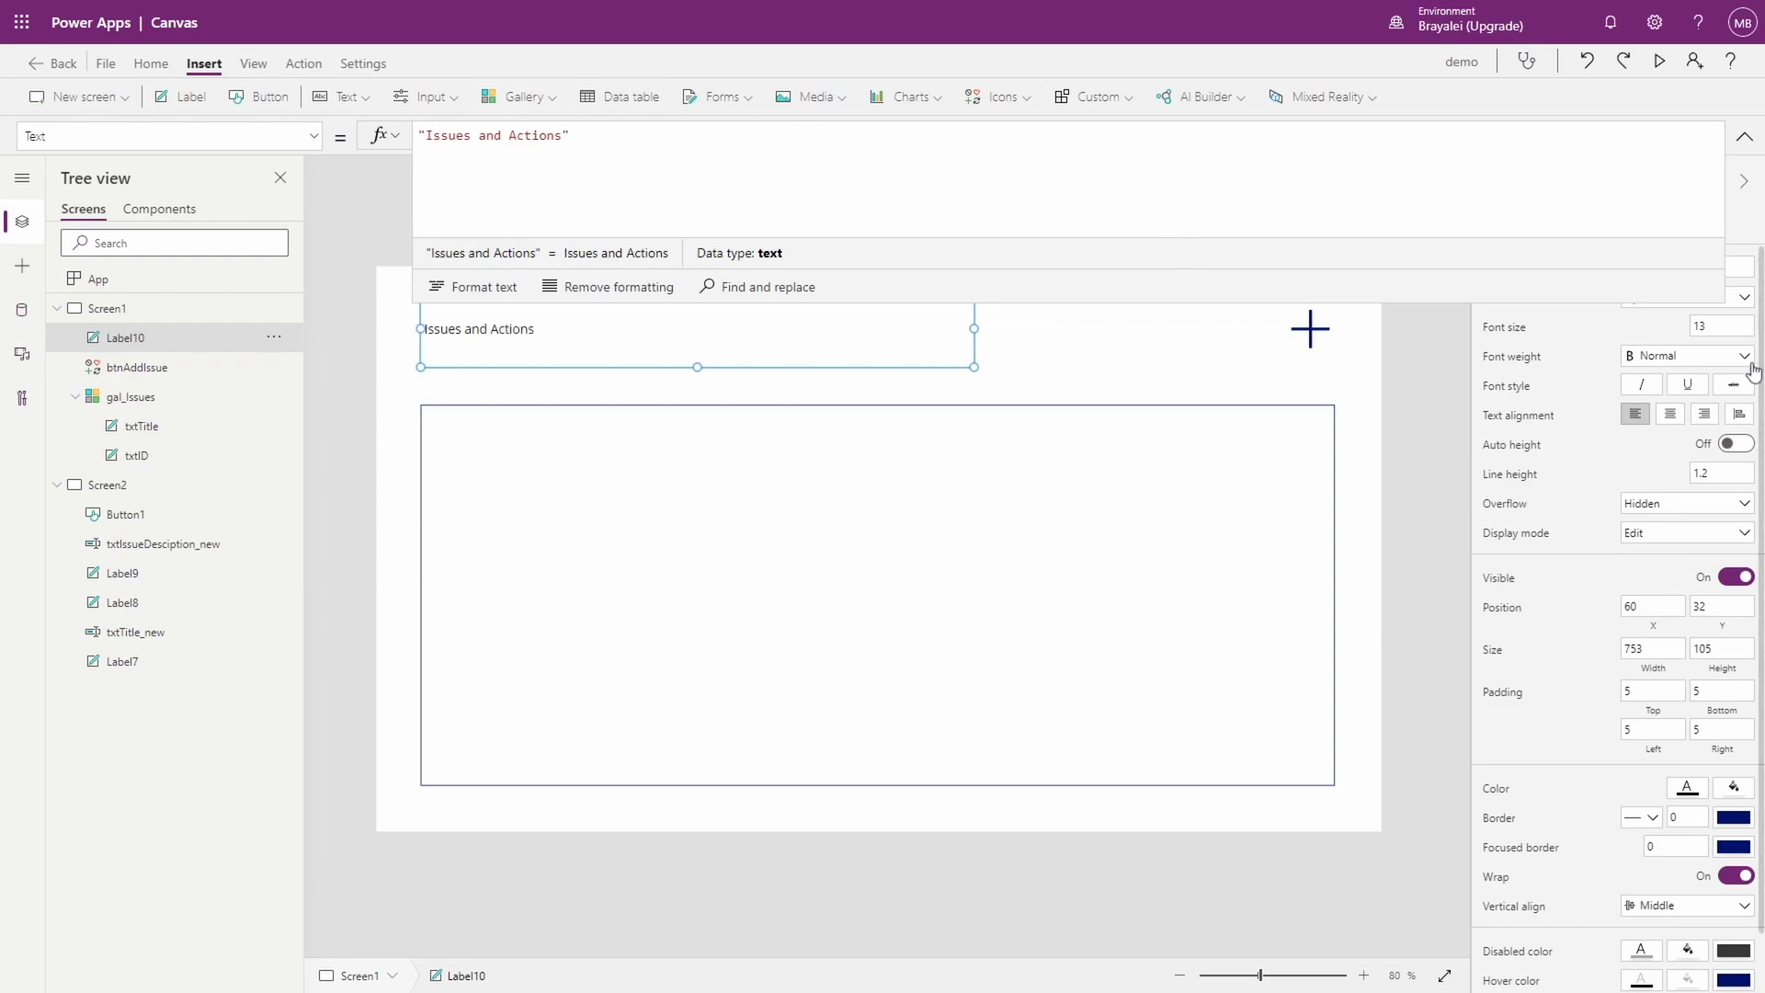
# Step: Increase the font size of the "Issues and Actions" label and make its text bold
pyautogui.click(1717, 326)
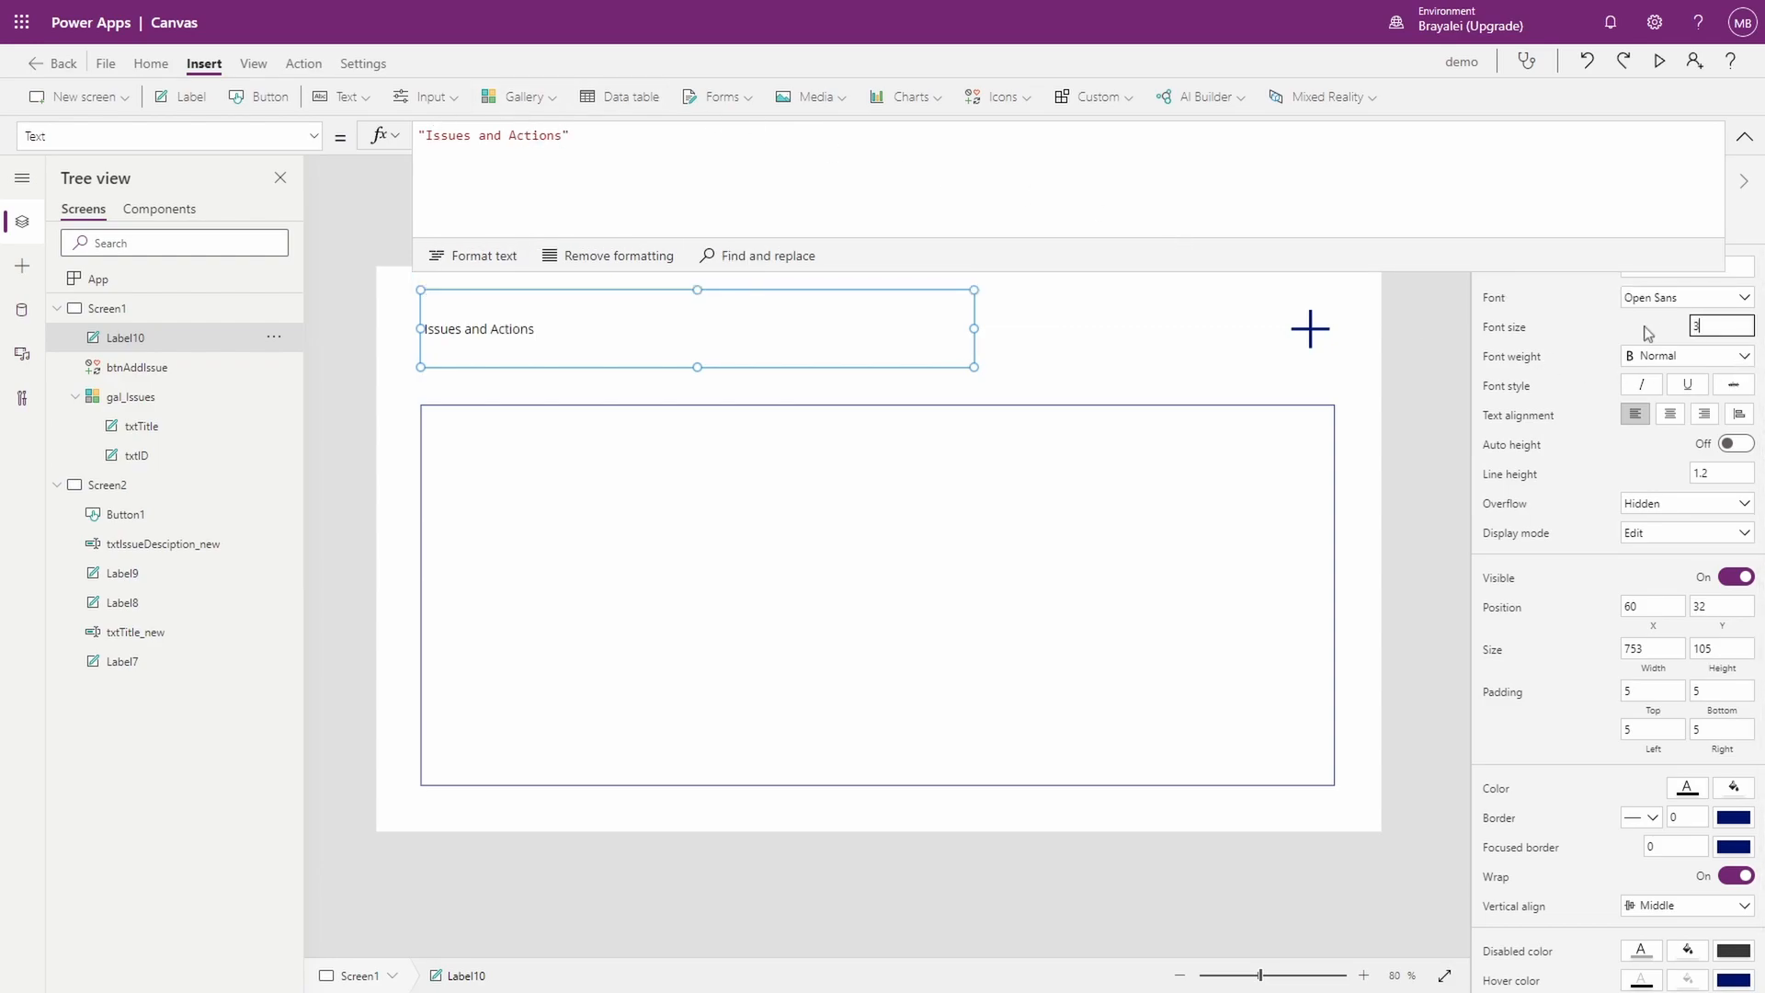
pyautogui.click(1725, 361)
pyautogui.click(1659, 400)
pyautogui.click(1177, 331)
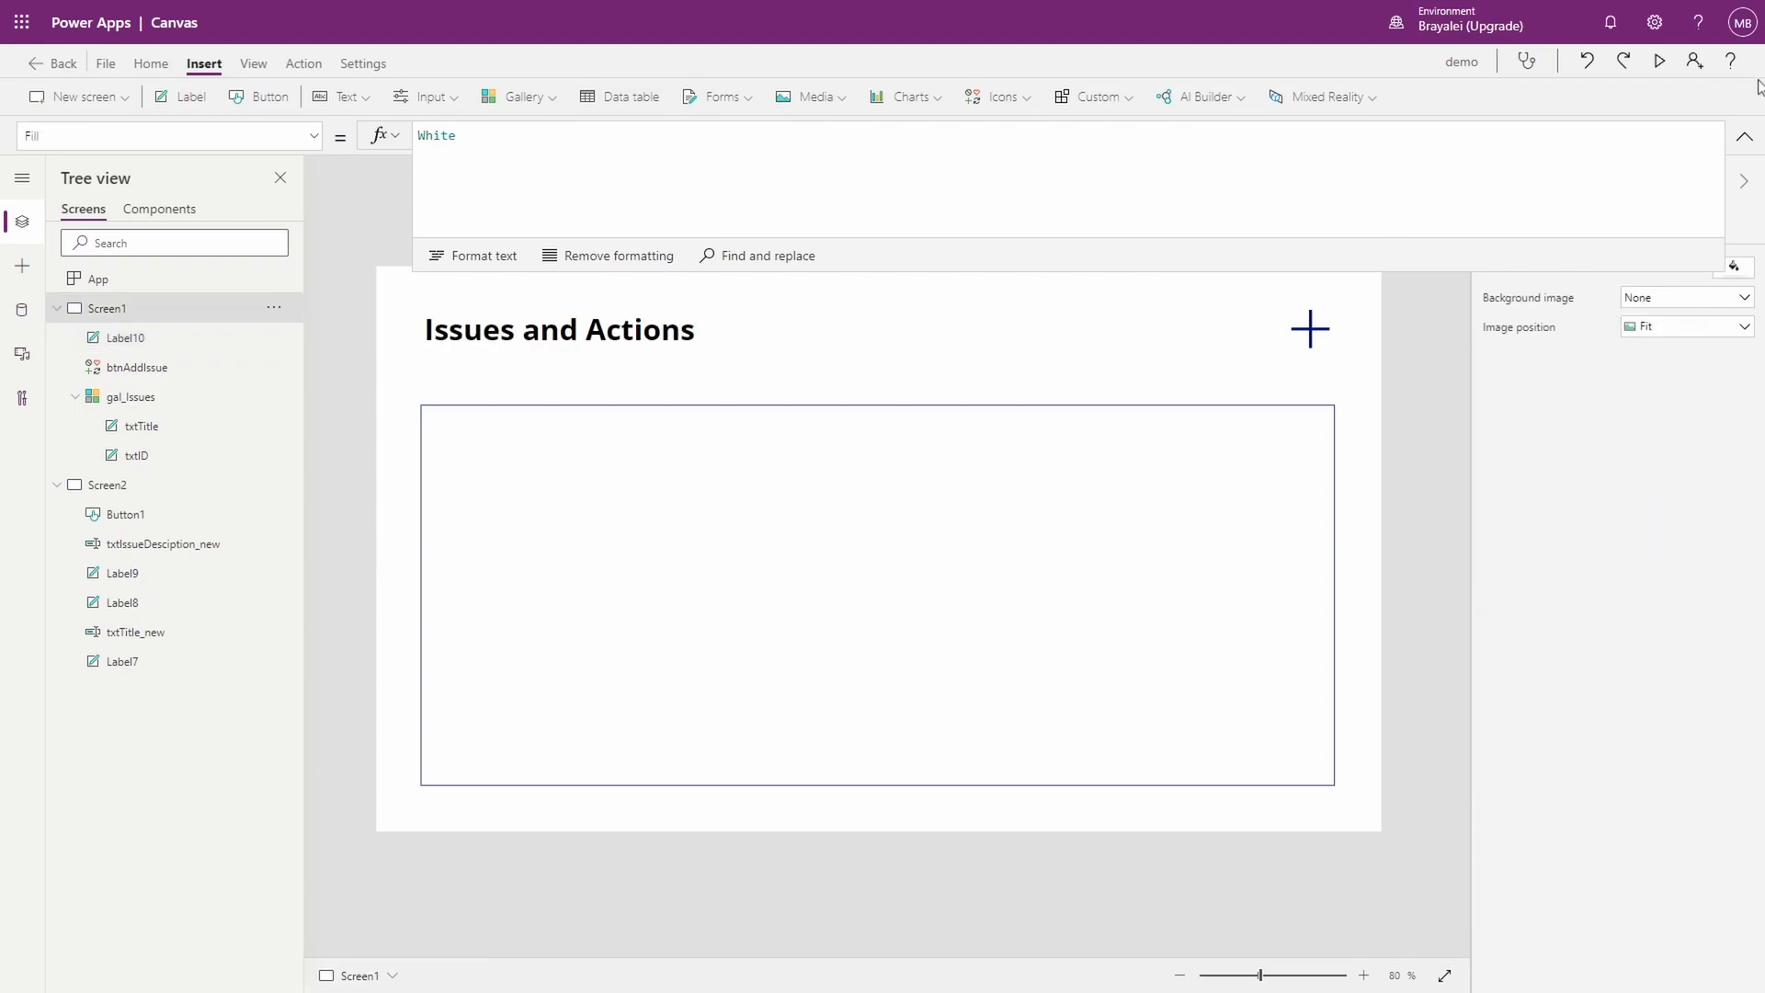
# Step: Preview the app, open the New Issue form from the plus icon and enter the title "This is new issue"
pyautogui.click(1660, 61)
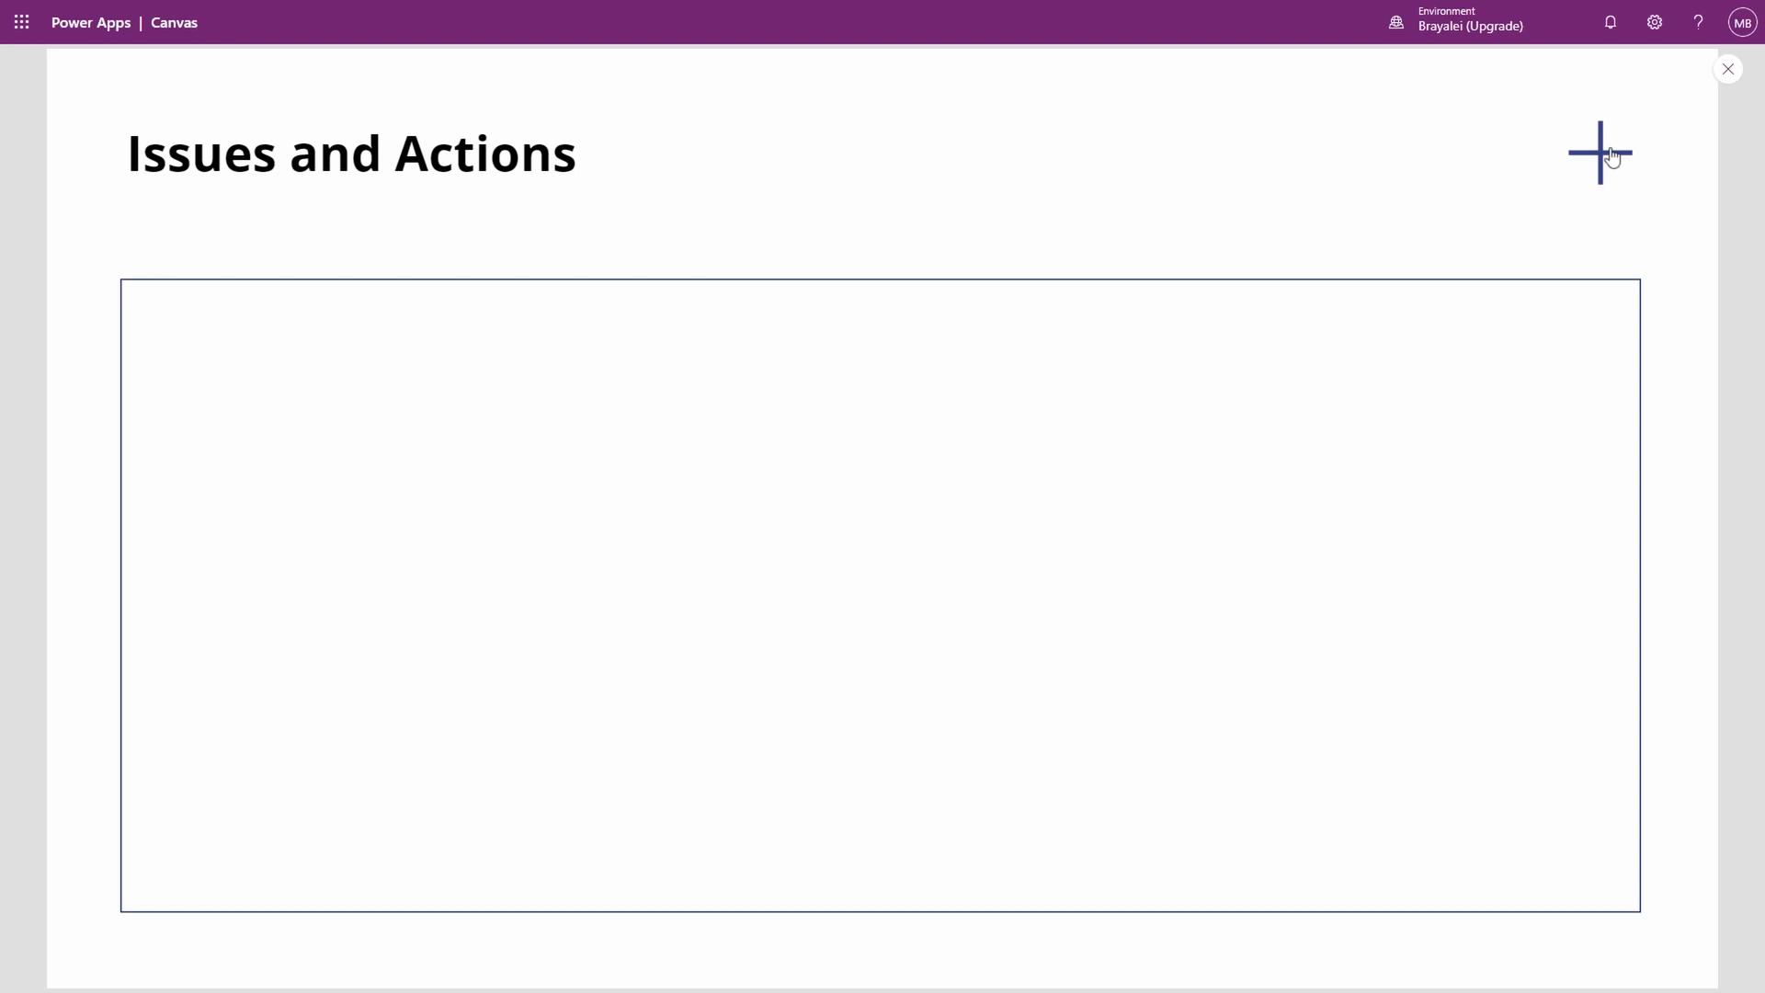
pyautogui.click(1600, 153)
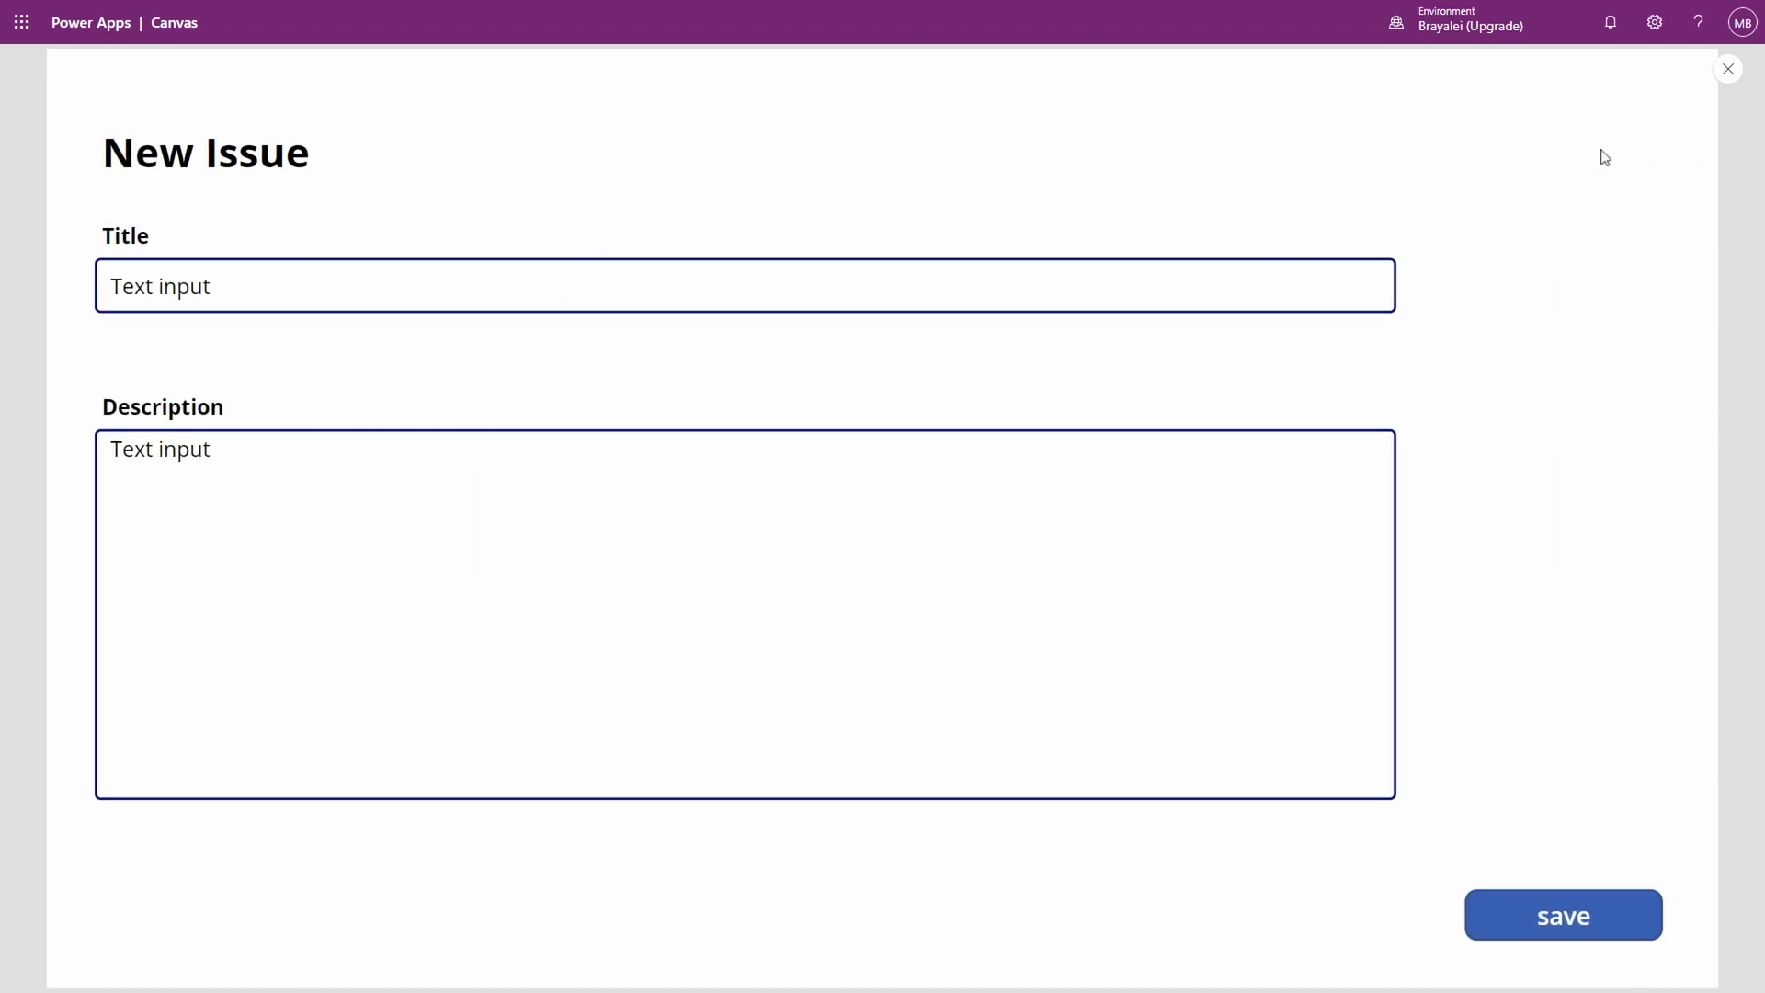
pyautogui.click(256, 290)
pyautogui.press('BackSpace')
pyautogui.press('BackSpace')
pyautogui.press('BackSpace')
pyautogui.press('BackSpace')
pyautogui.press('BackSpace')
pyautogui.press('BackSpace')
pyautogui.press('BackSpace')
pyautogui.press('BackSpace')
pyautogui.press('BackSpace')
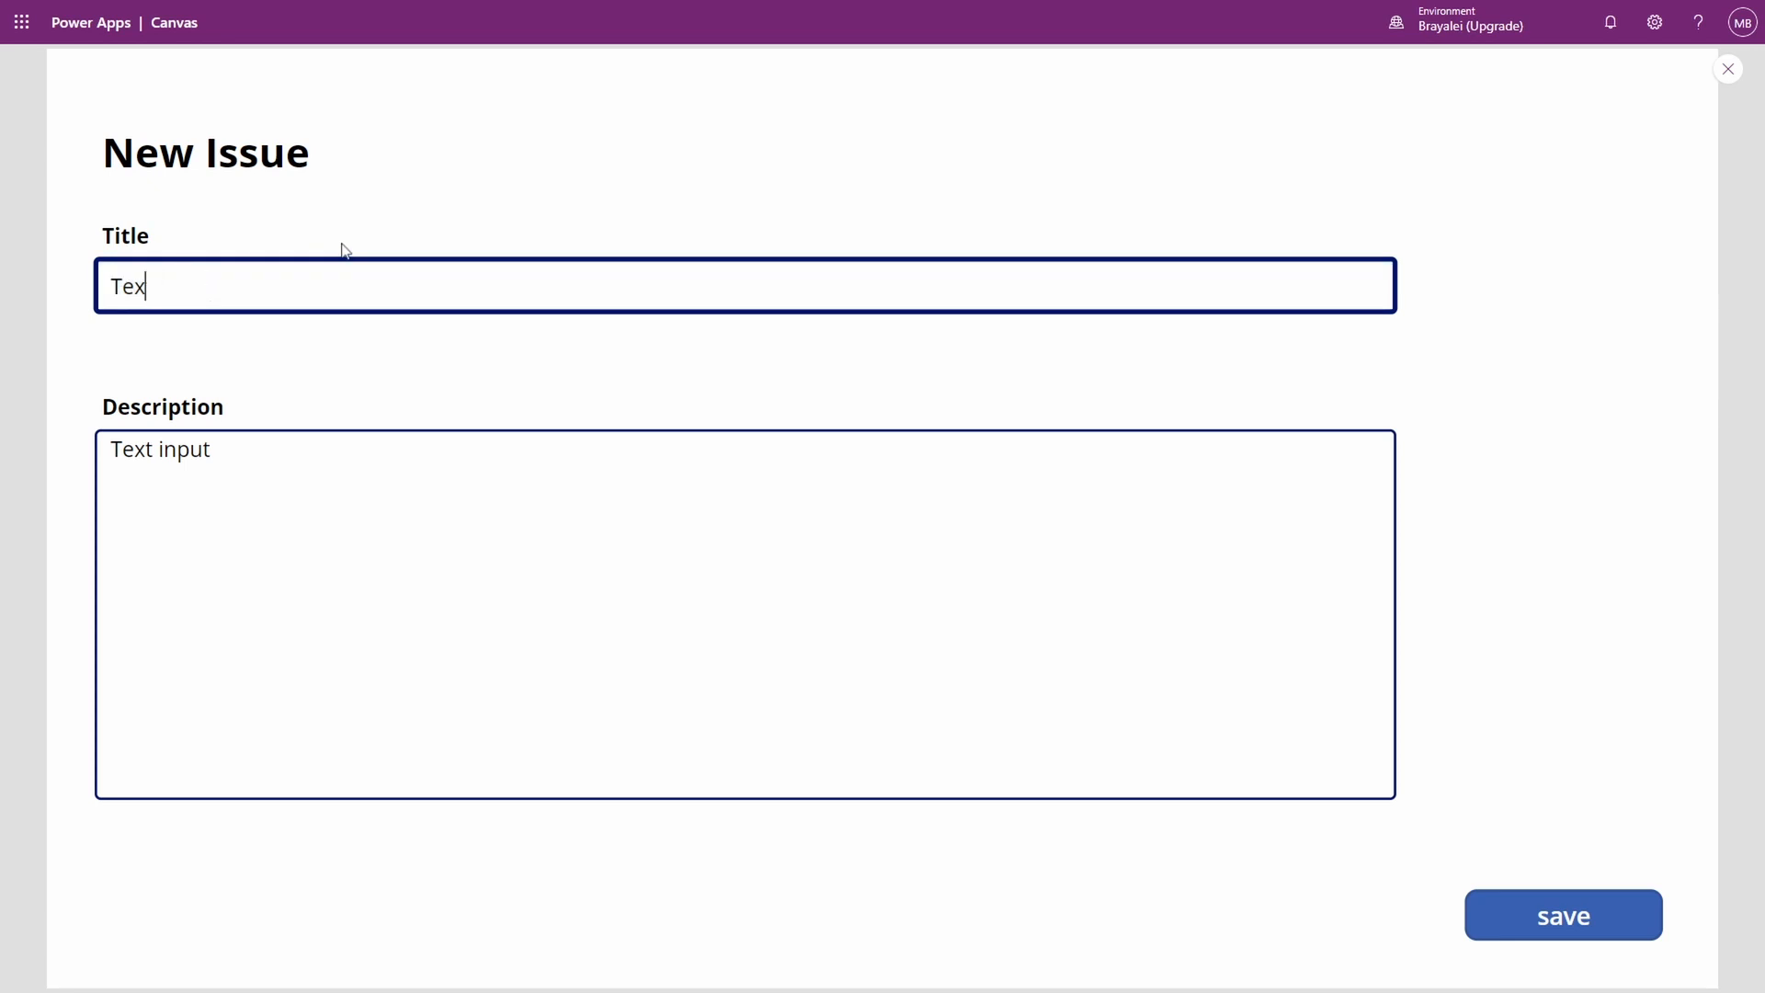
pyautogui.write('This is new issue')
# Step: Enter the description "Please fix the sink in the bathroom", save the issue and close the preview
pyautogui.click(292, 434)
pyautogui.moveTo(216, 450); pyautogui.dragTo(101, 450)
pyautogui.write('Ple')
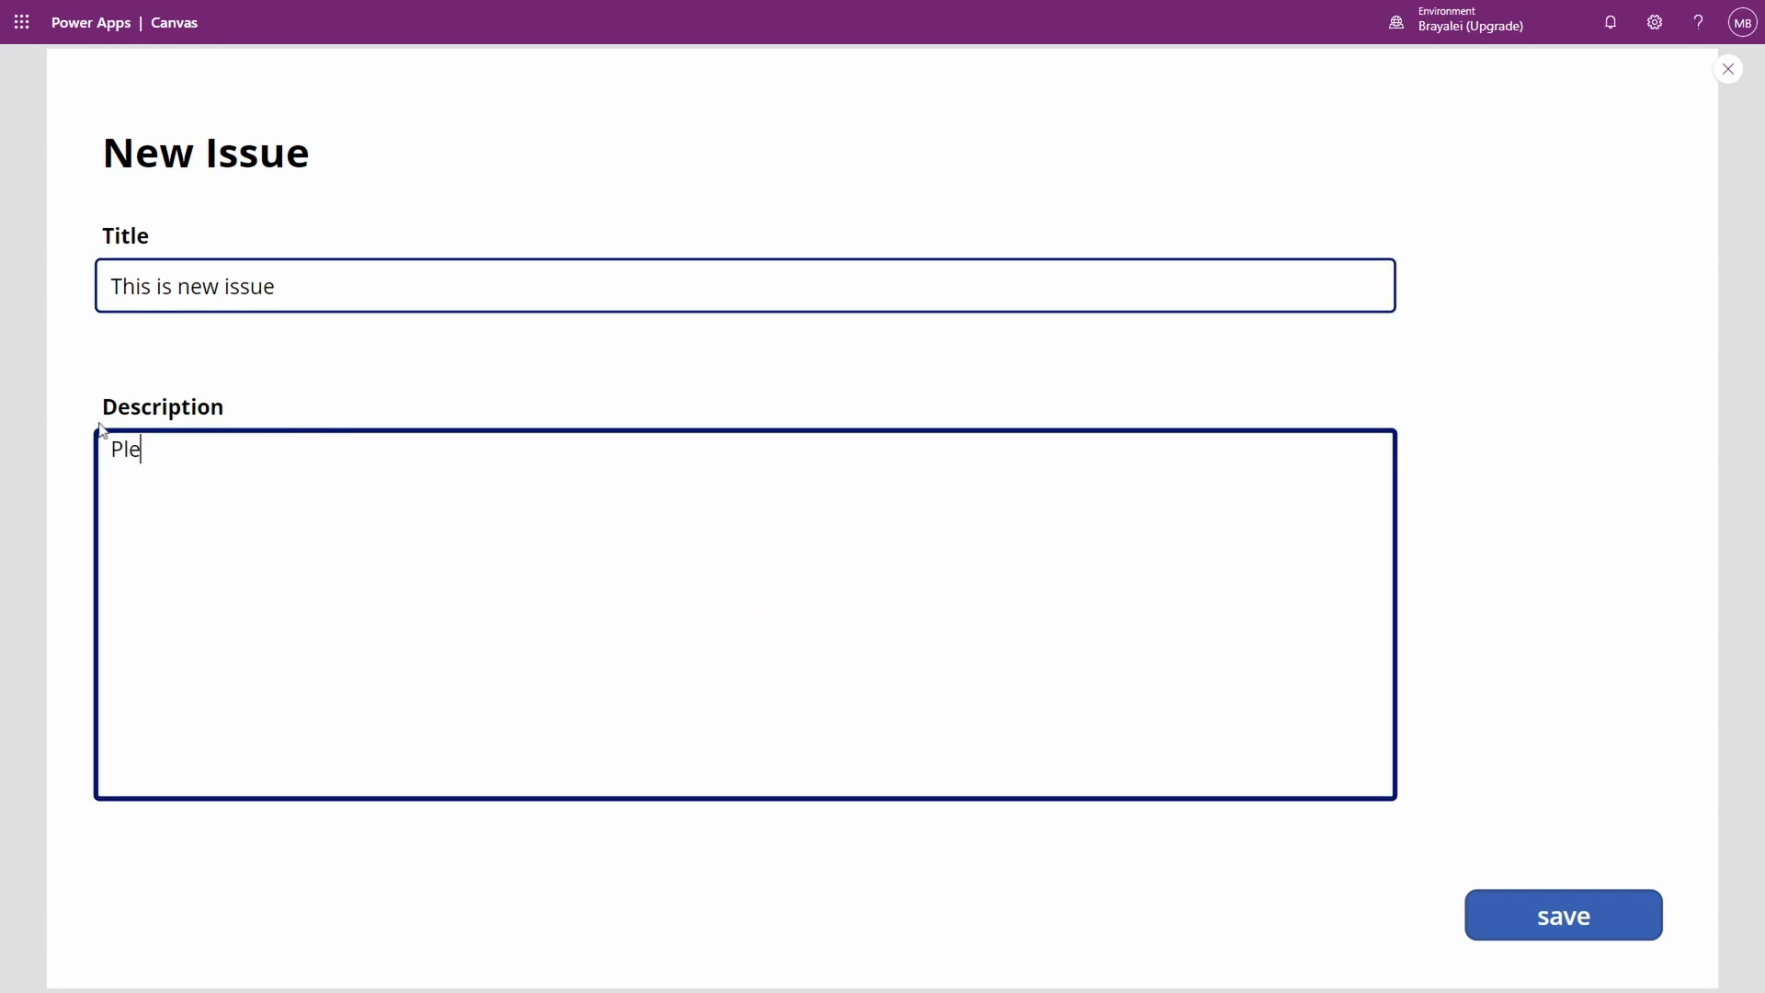
pyautogui.write('ase fix the sink ')
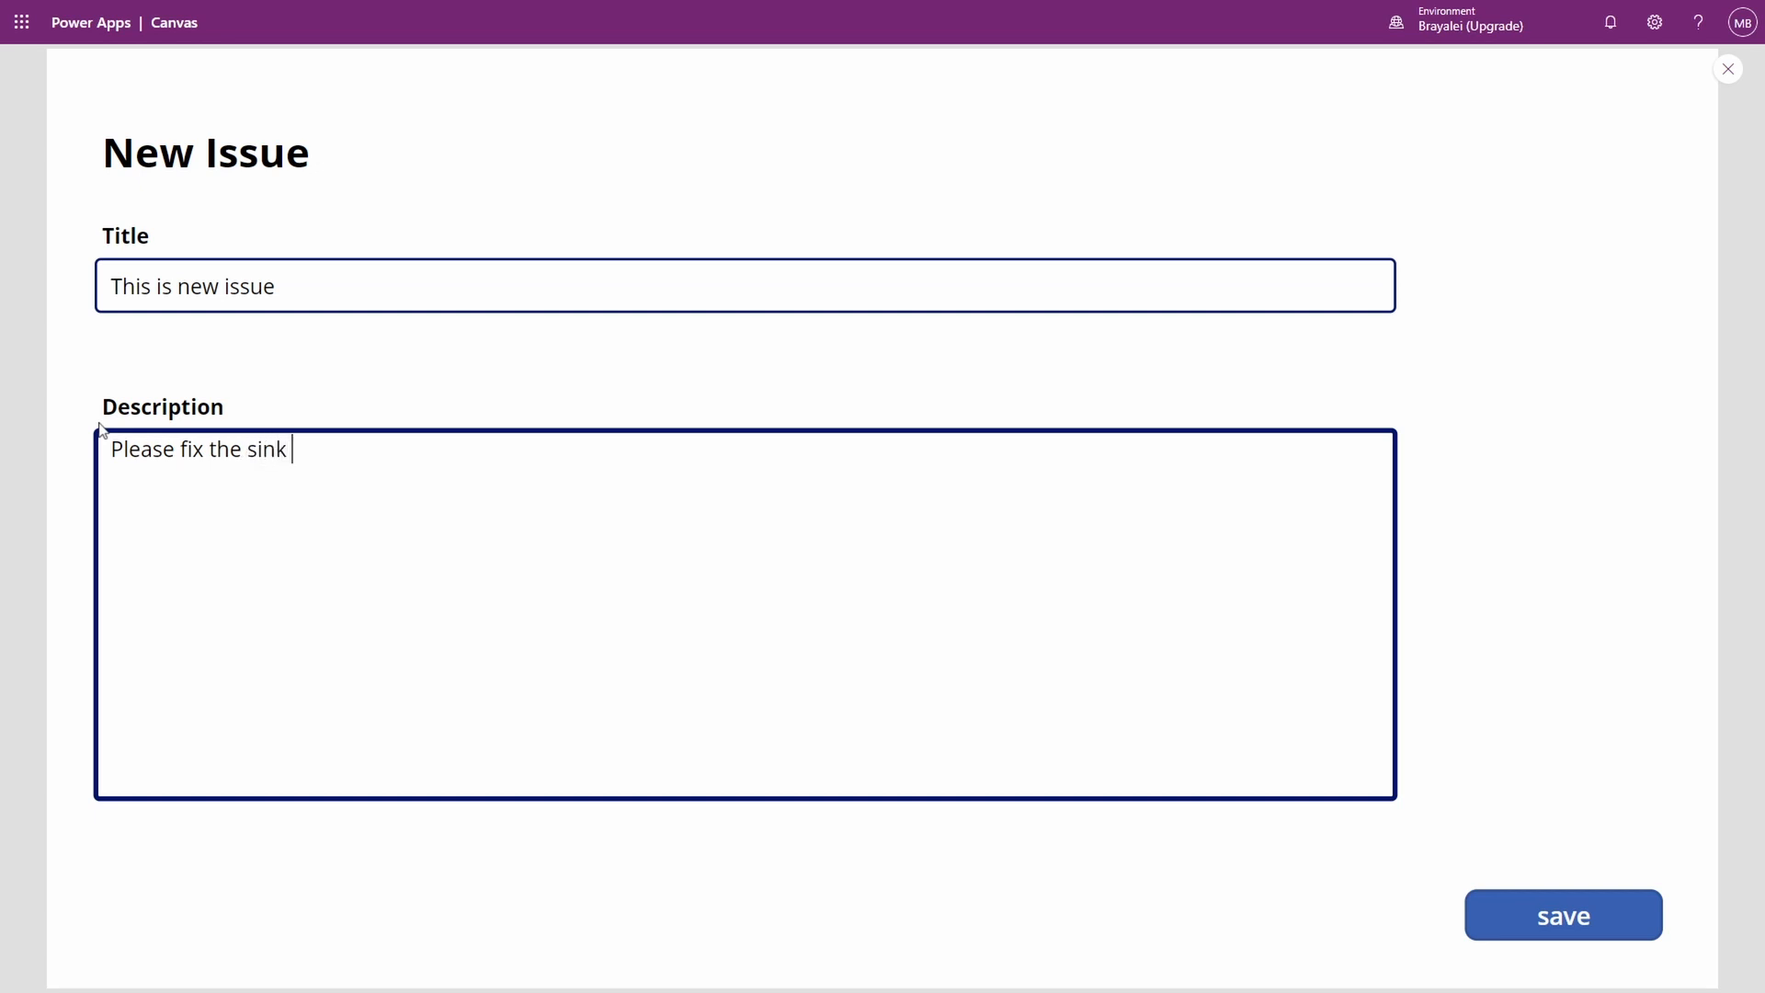
pyautogui.write('in the bathroom')
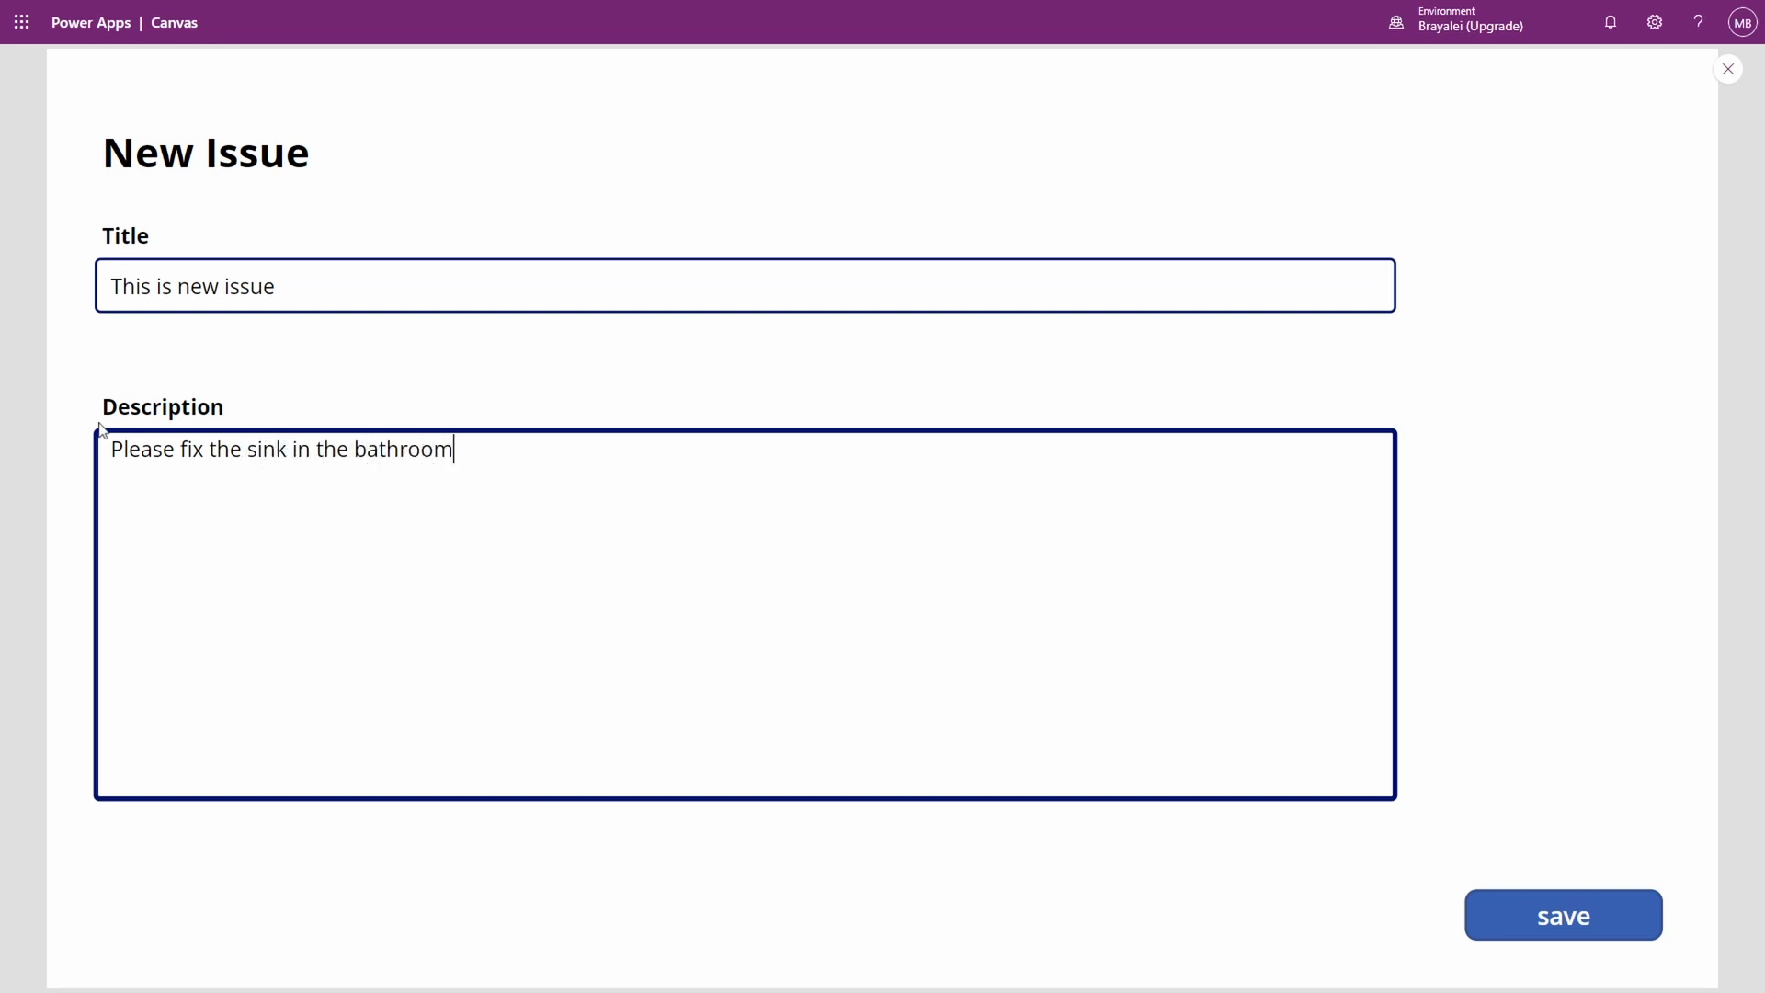
pyautogui.click(1548, 918)
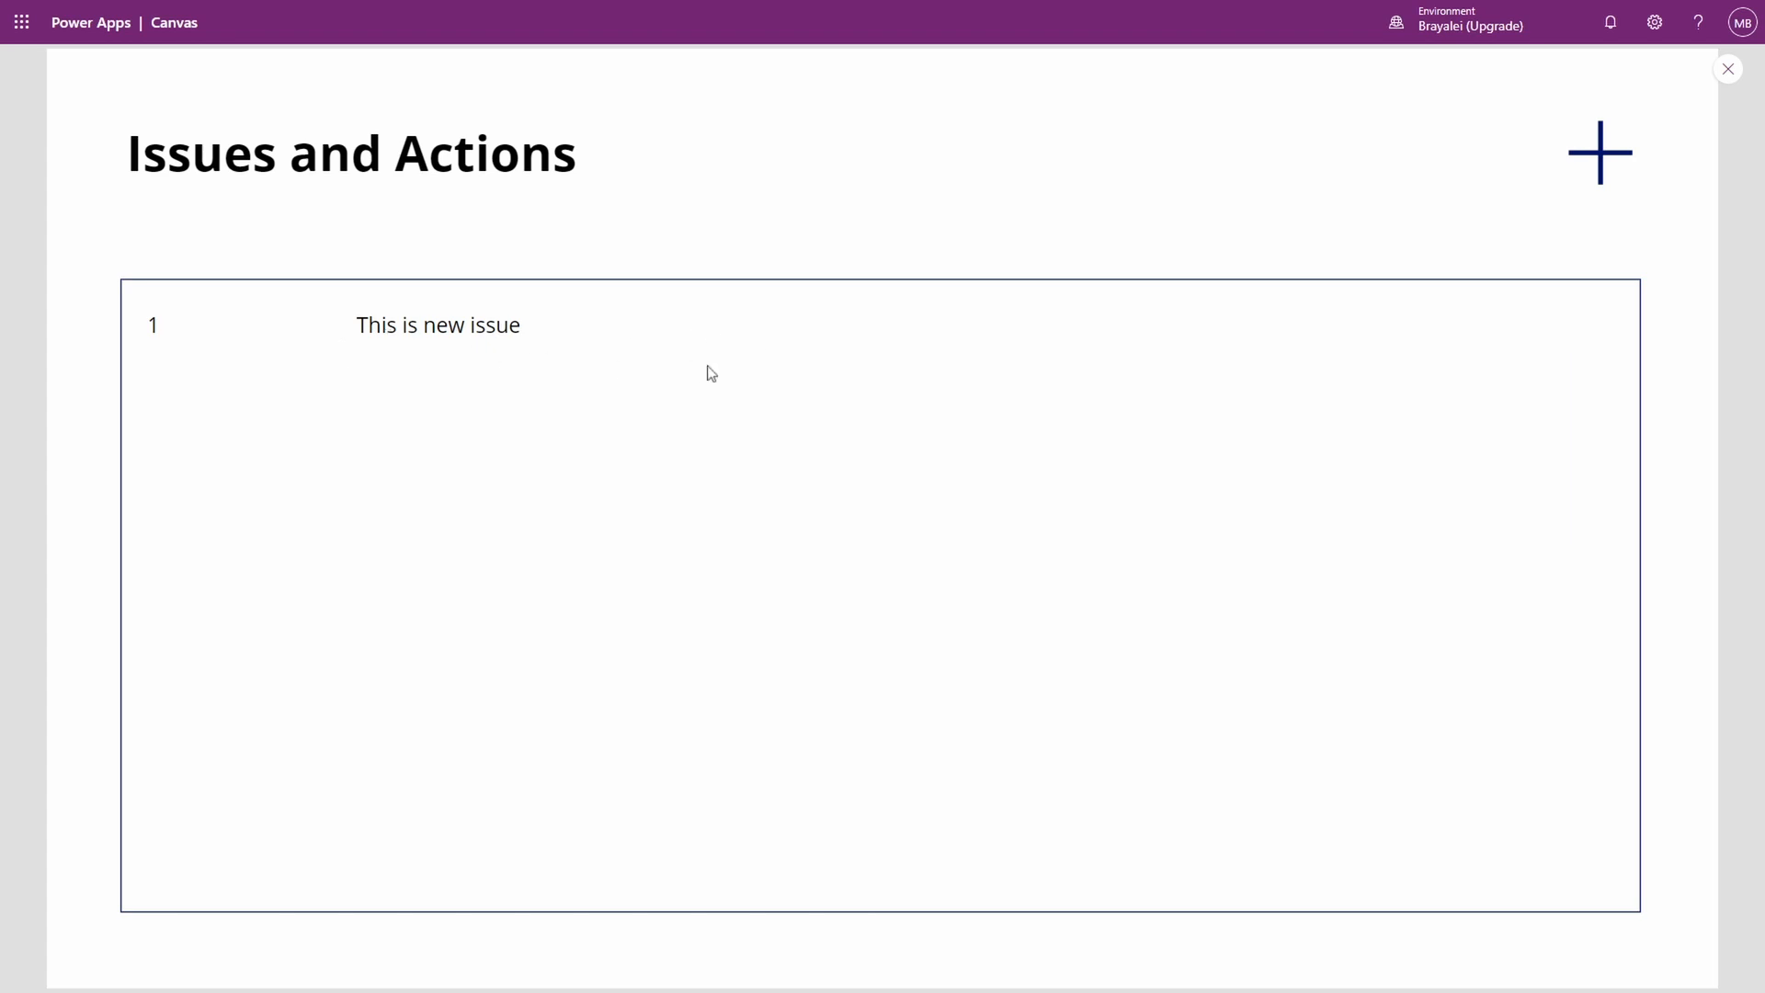
pyautogui.click(1726, 76)
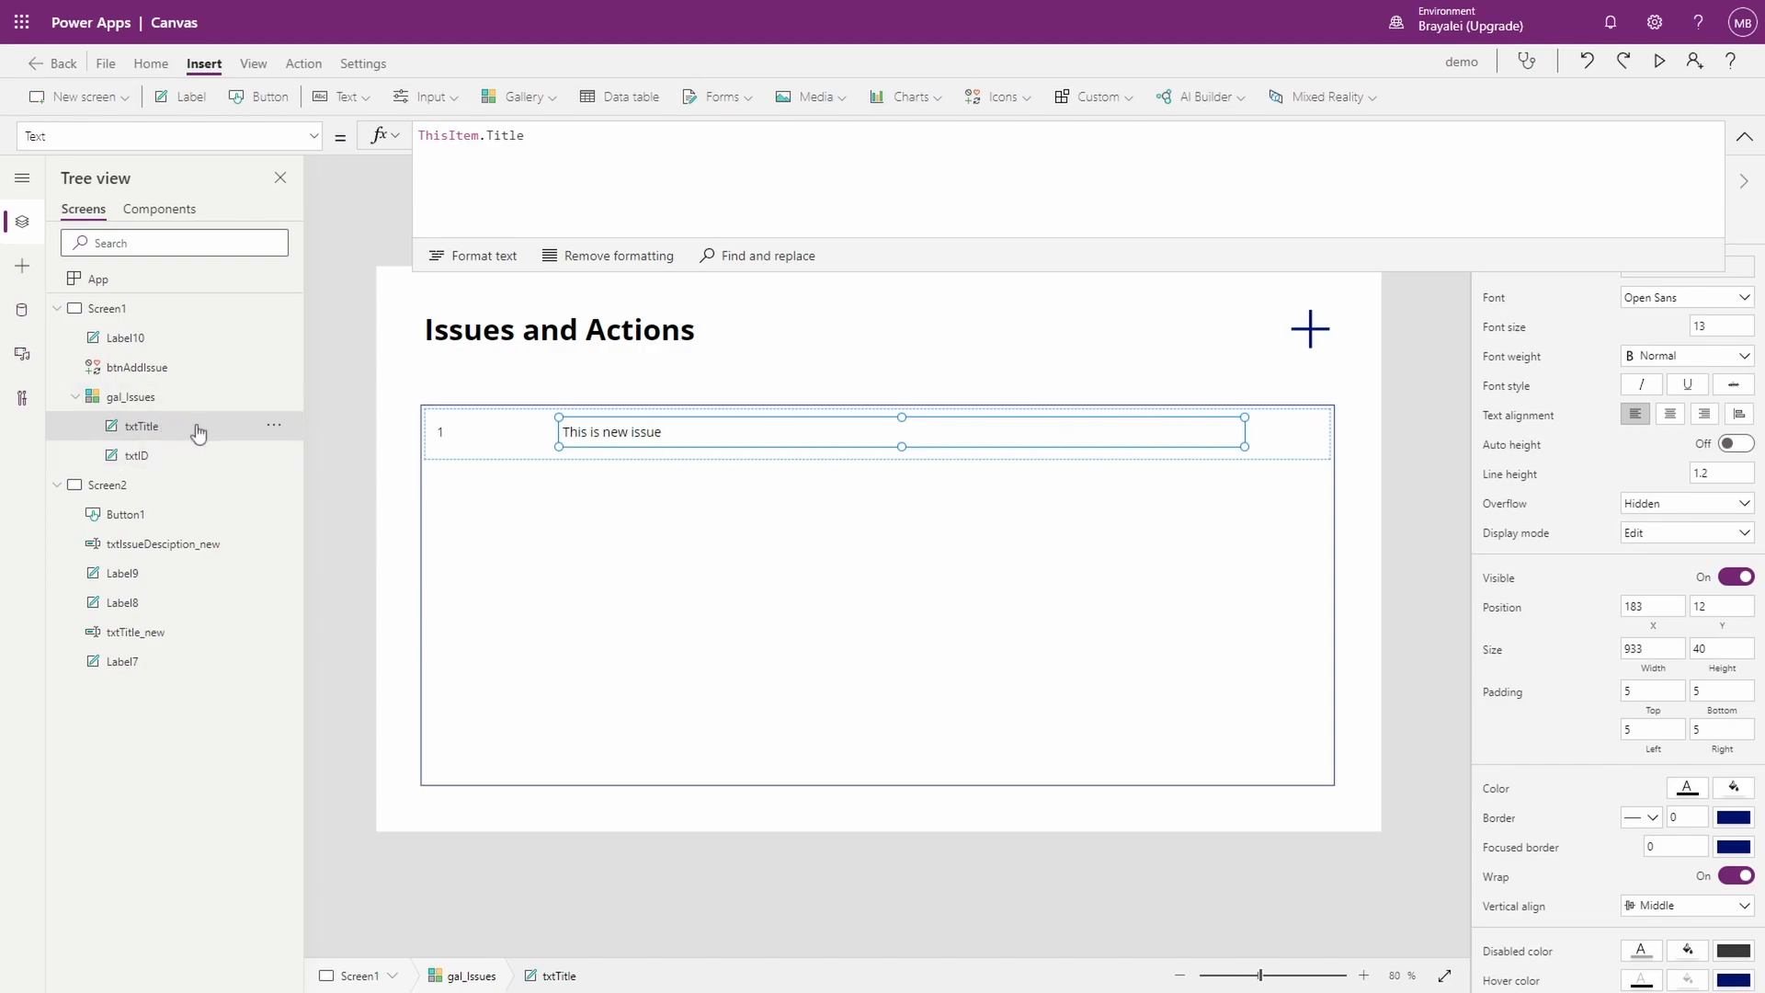
# Step: Insert an Edit icon into the gal_Issues row template and place it at the row's far end, after the title
pyautogui.click(531, 445)
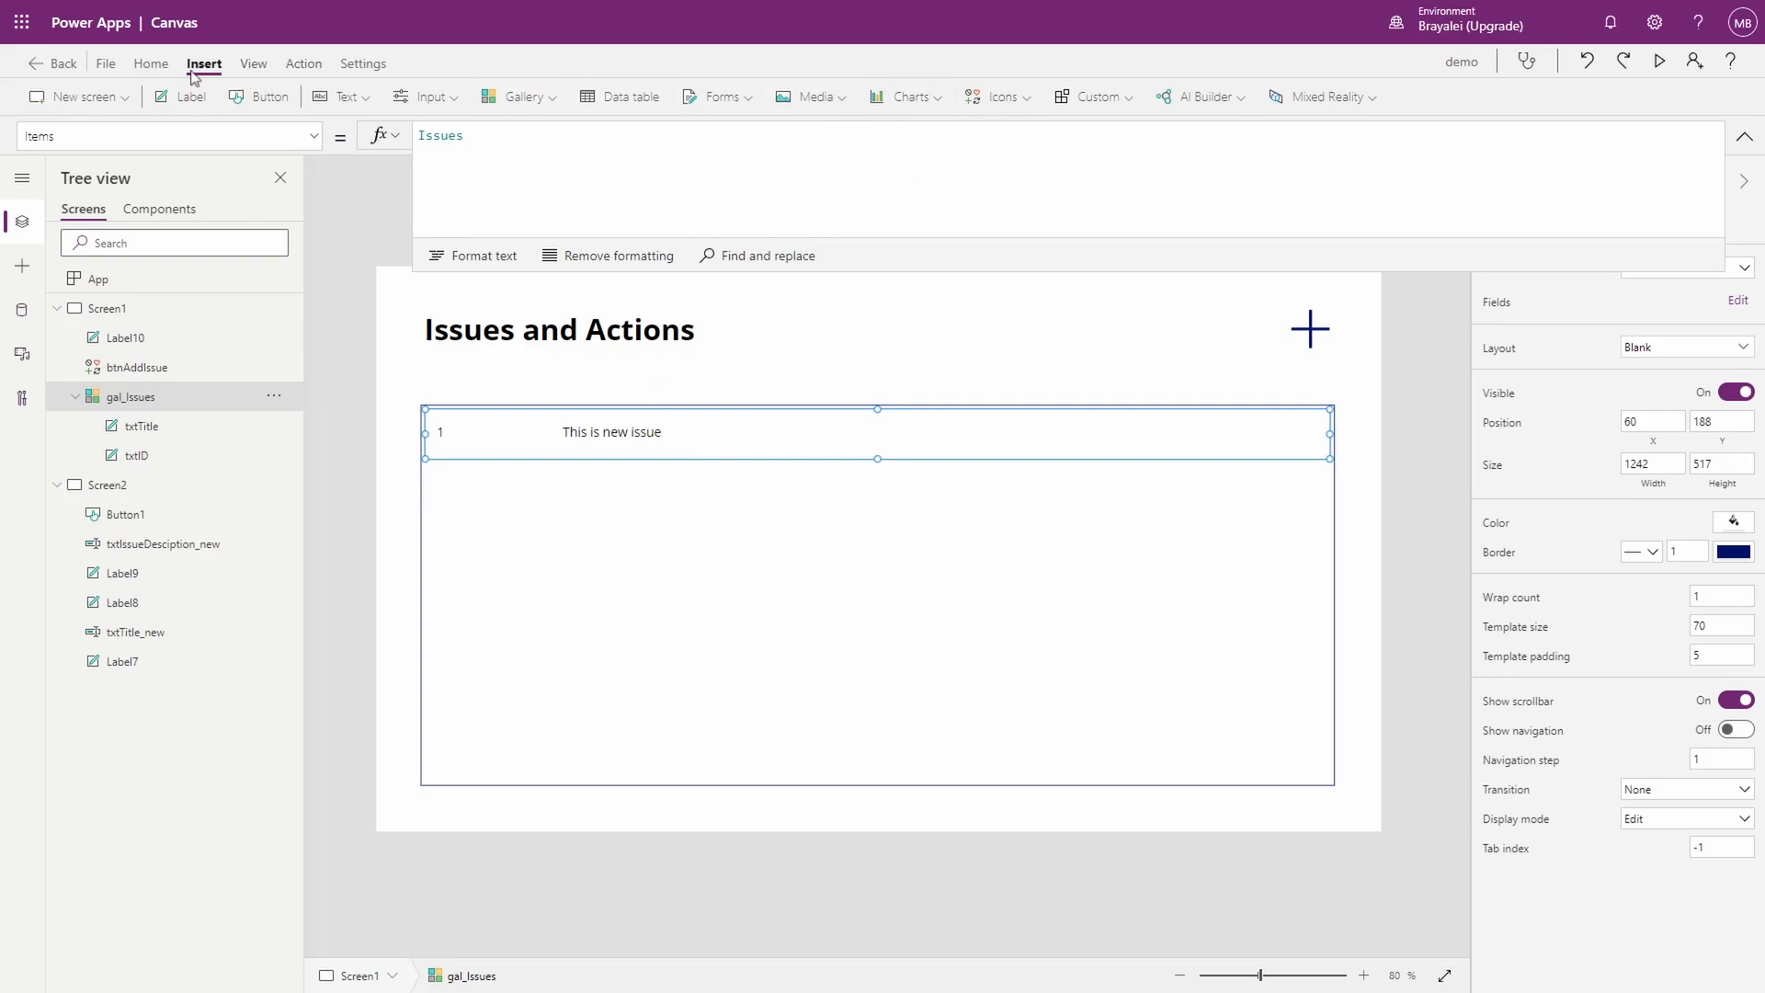
pyautogui.click(152, 65)
pyautogui.click(204, 64)
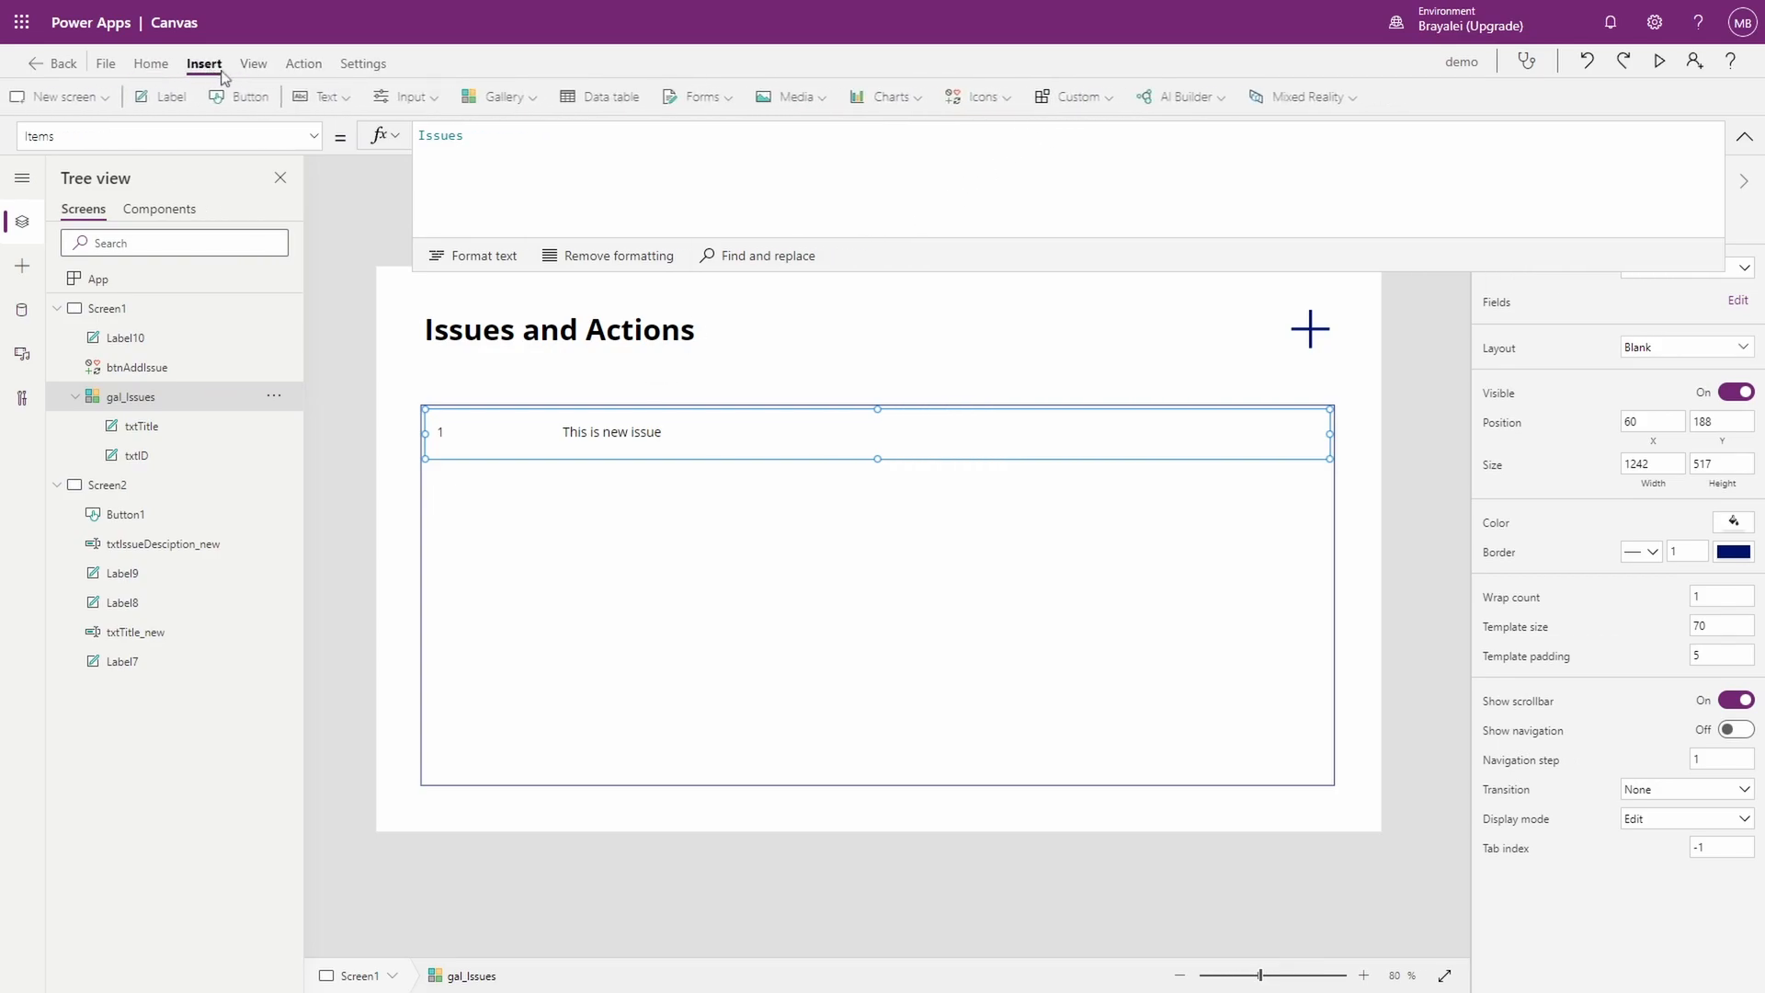
pyautogui.click(1026, 98)
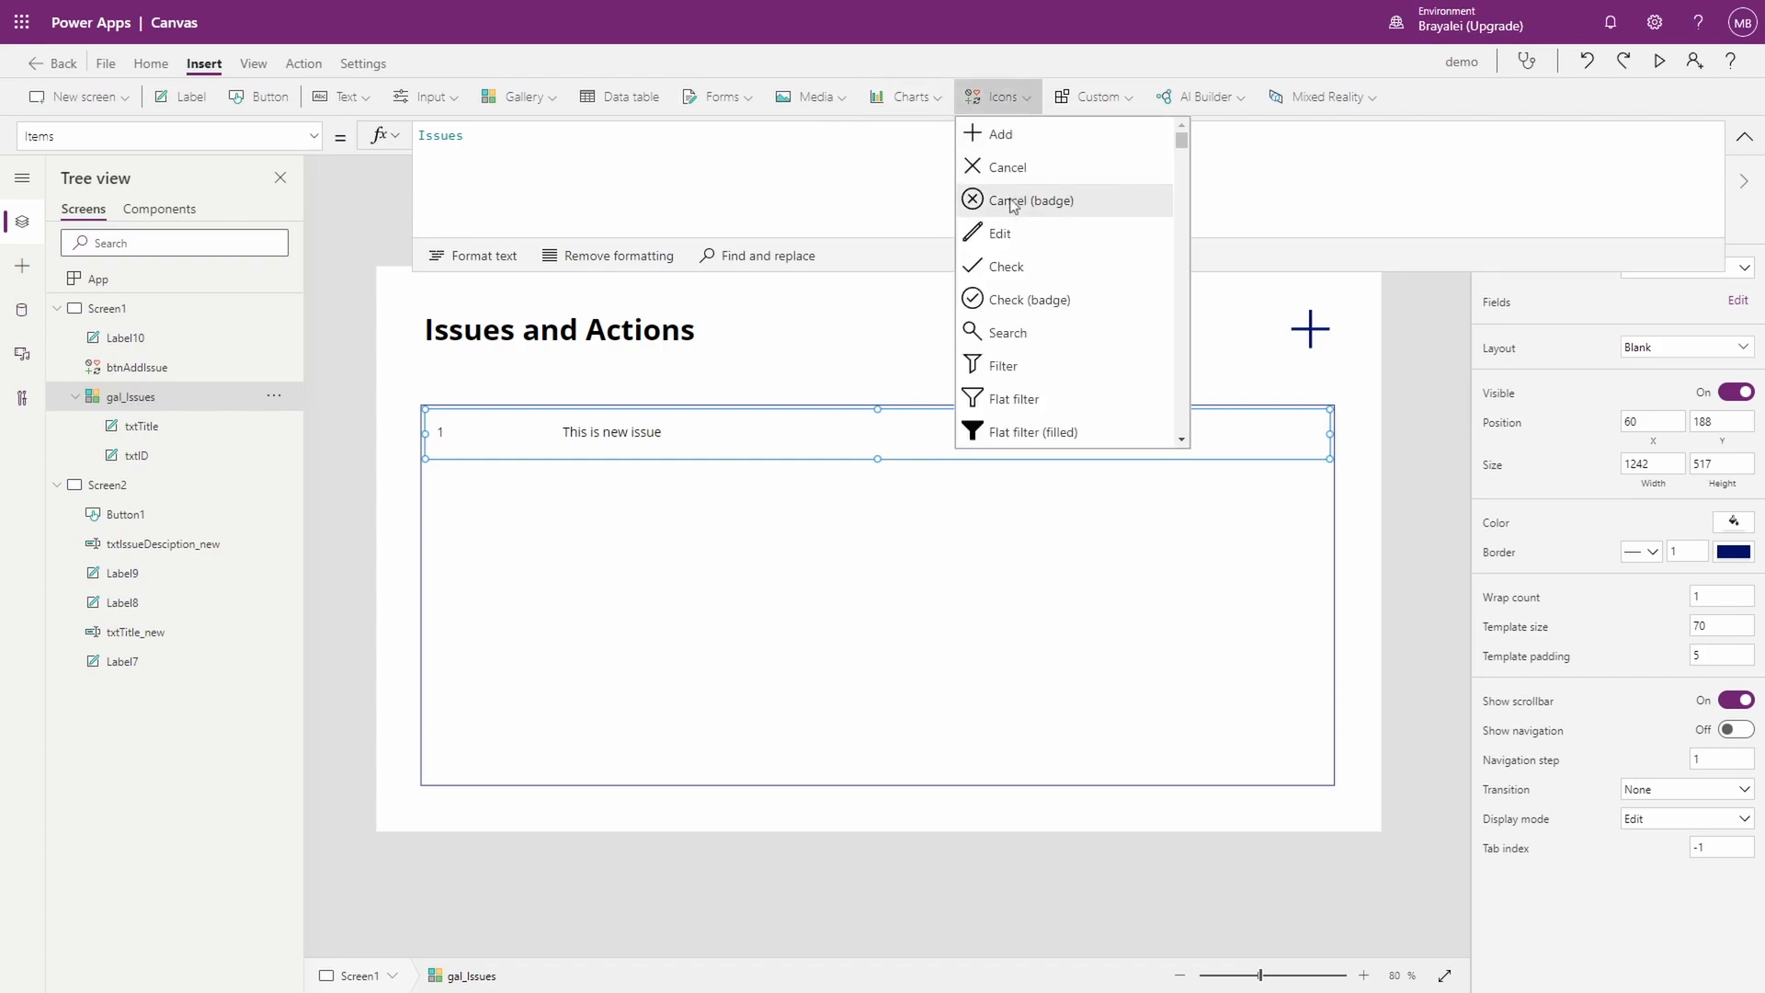
pyautogui.click(993, 239)
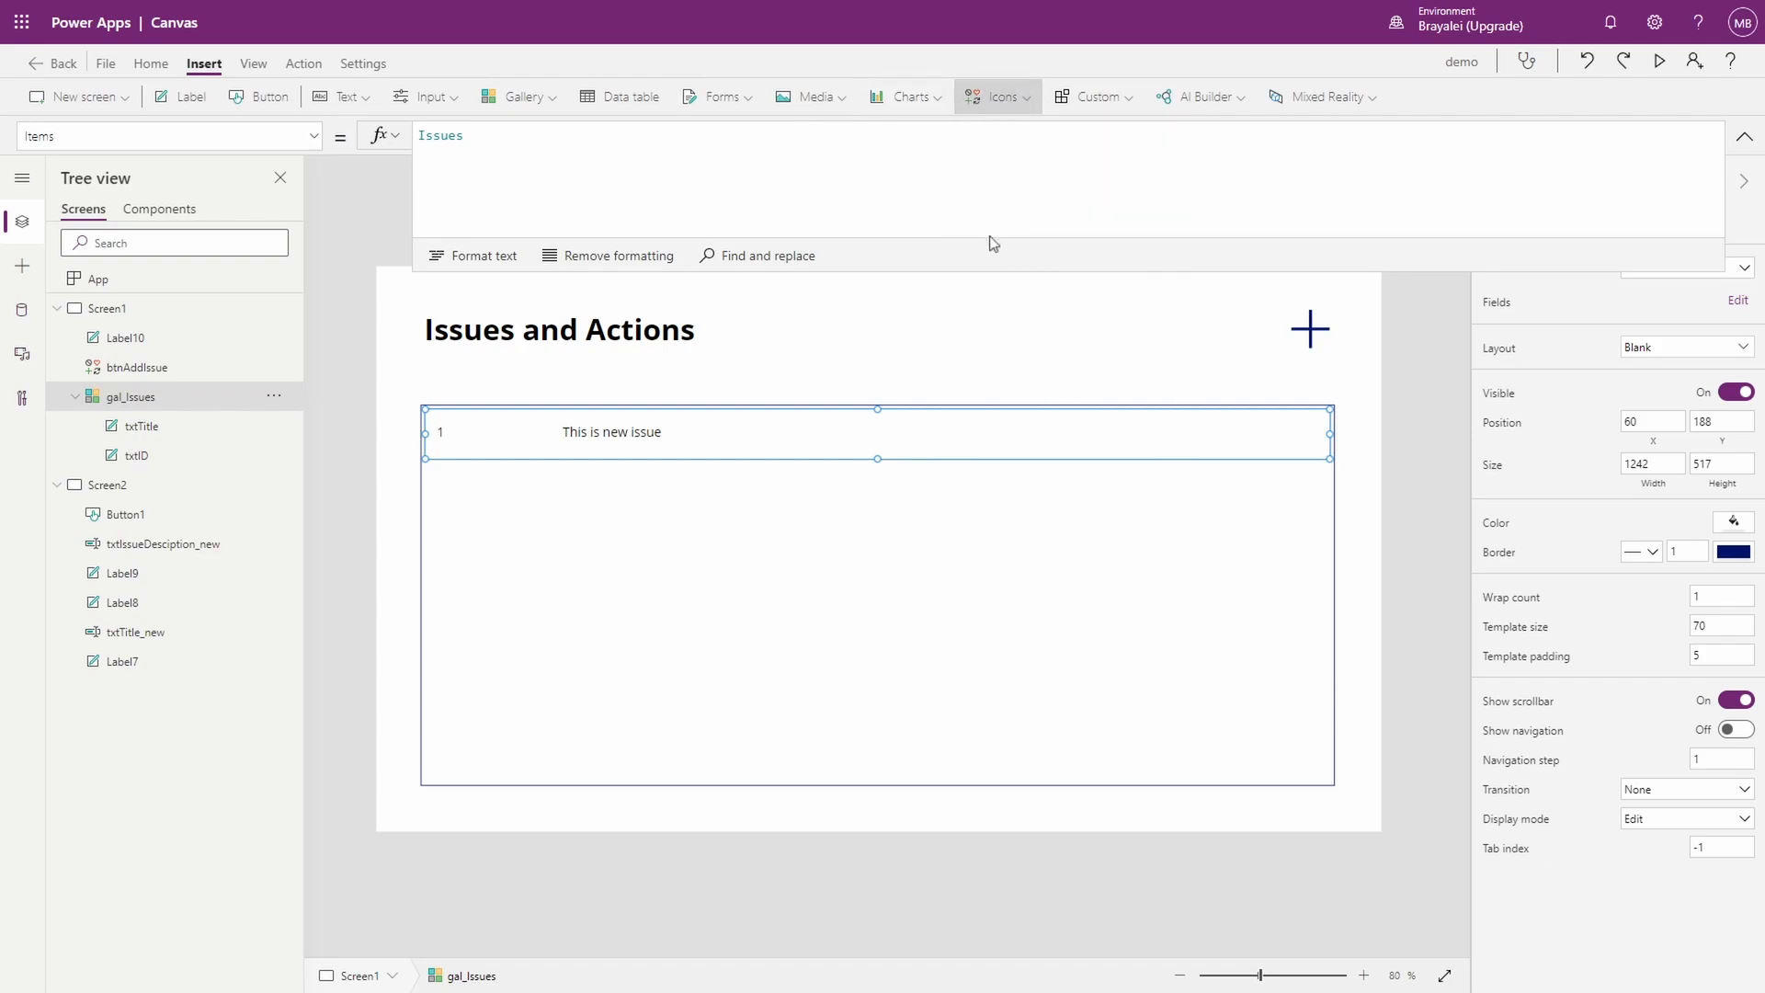
pyautogui.moveTo(481, 441)
pyautogui.mouseDown()
pyautogui.moveTo(1311, 439)
pyautogui.moveTo(1287, 455)
pyautogui.moveTo(1302, 436)
pyautogui.mouseUp()
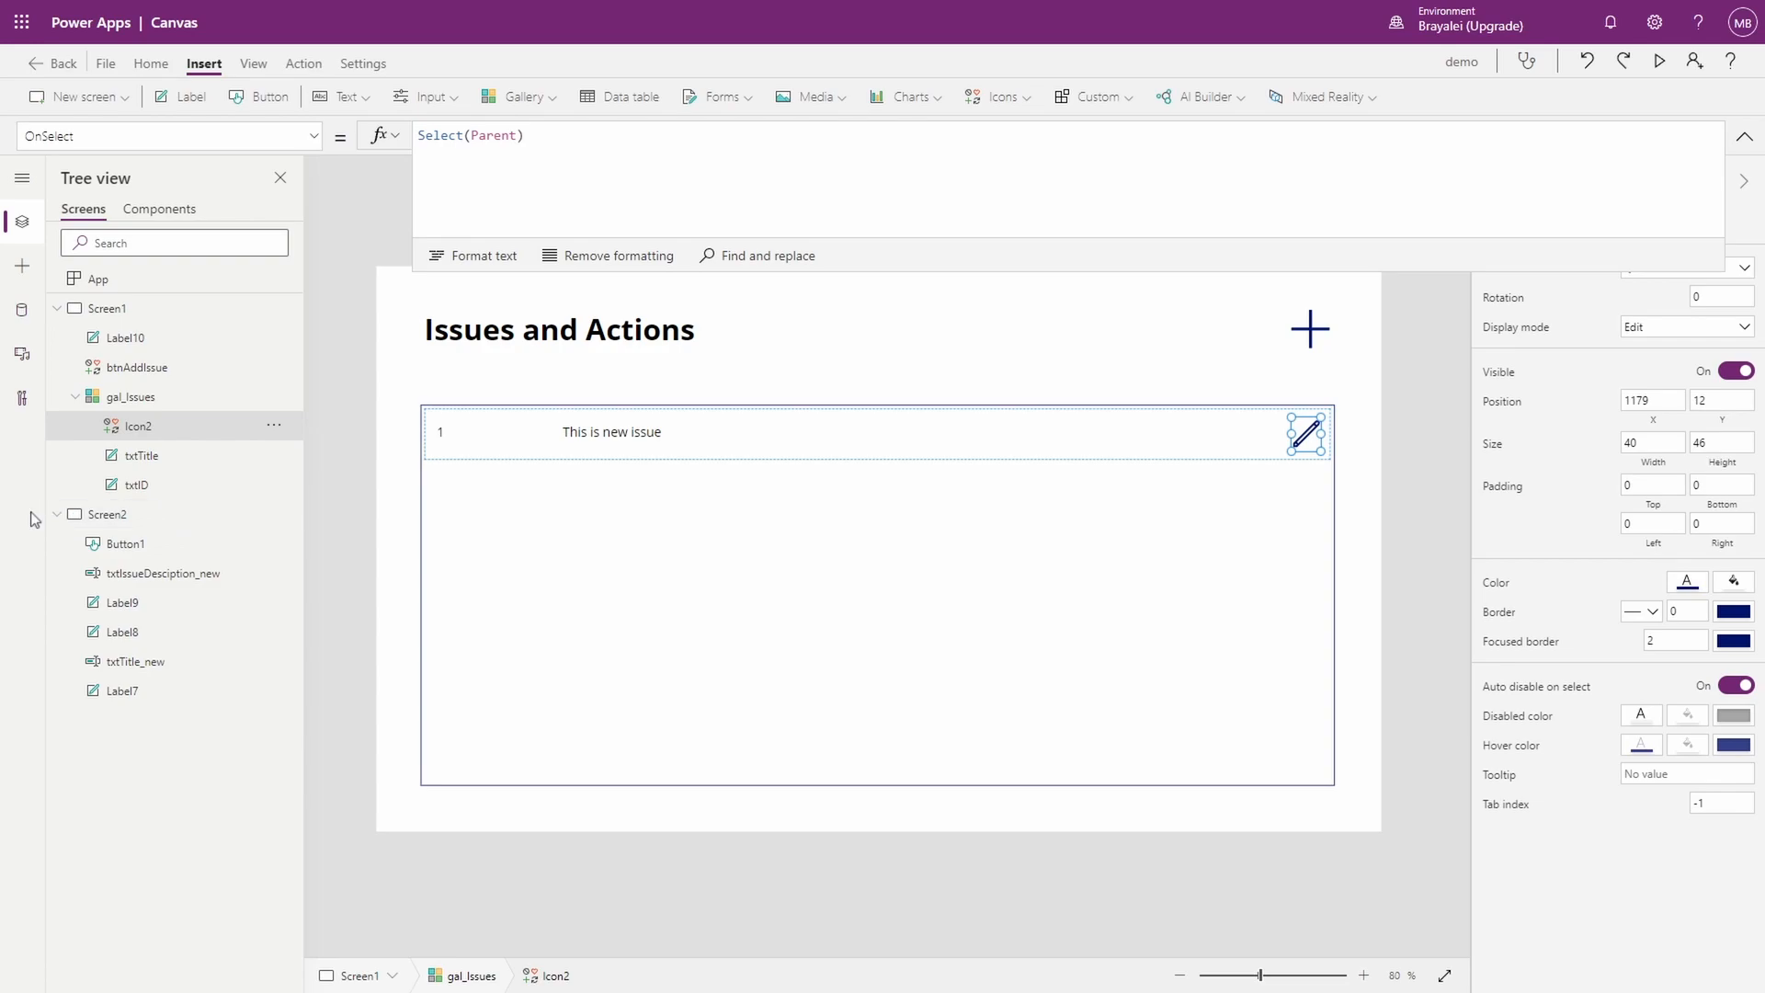
# Step: Duplicate Screen2 and rename the copy to Screen3
pyautogui.click(56, 514)
pyautogui.click(57, 310)
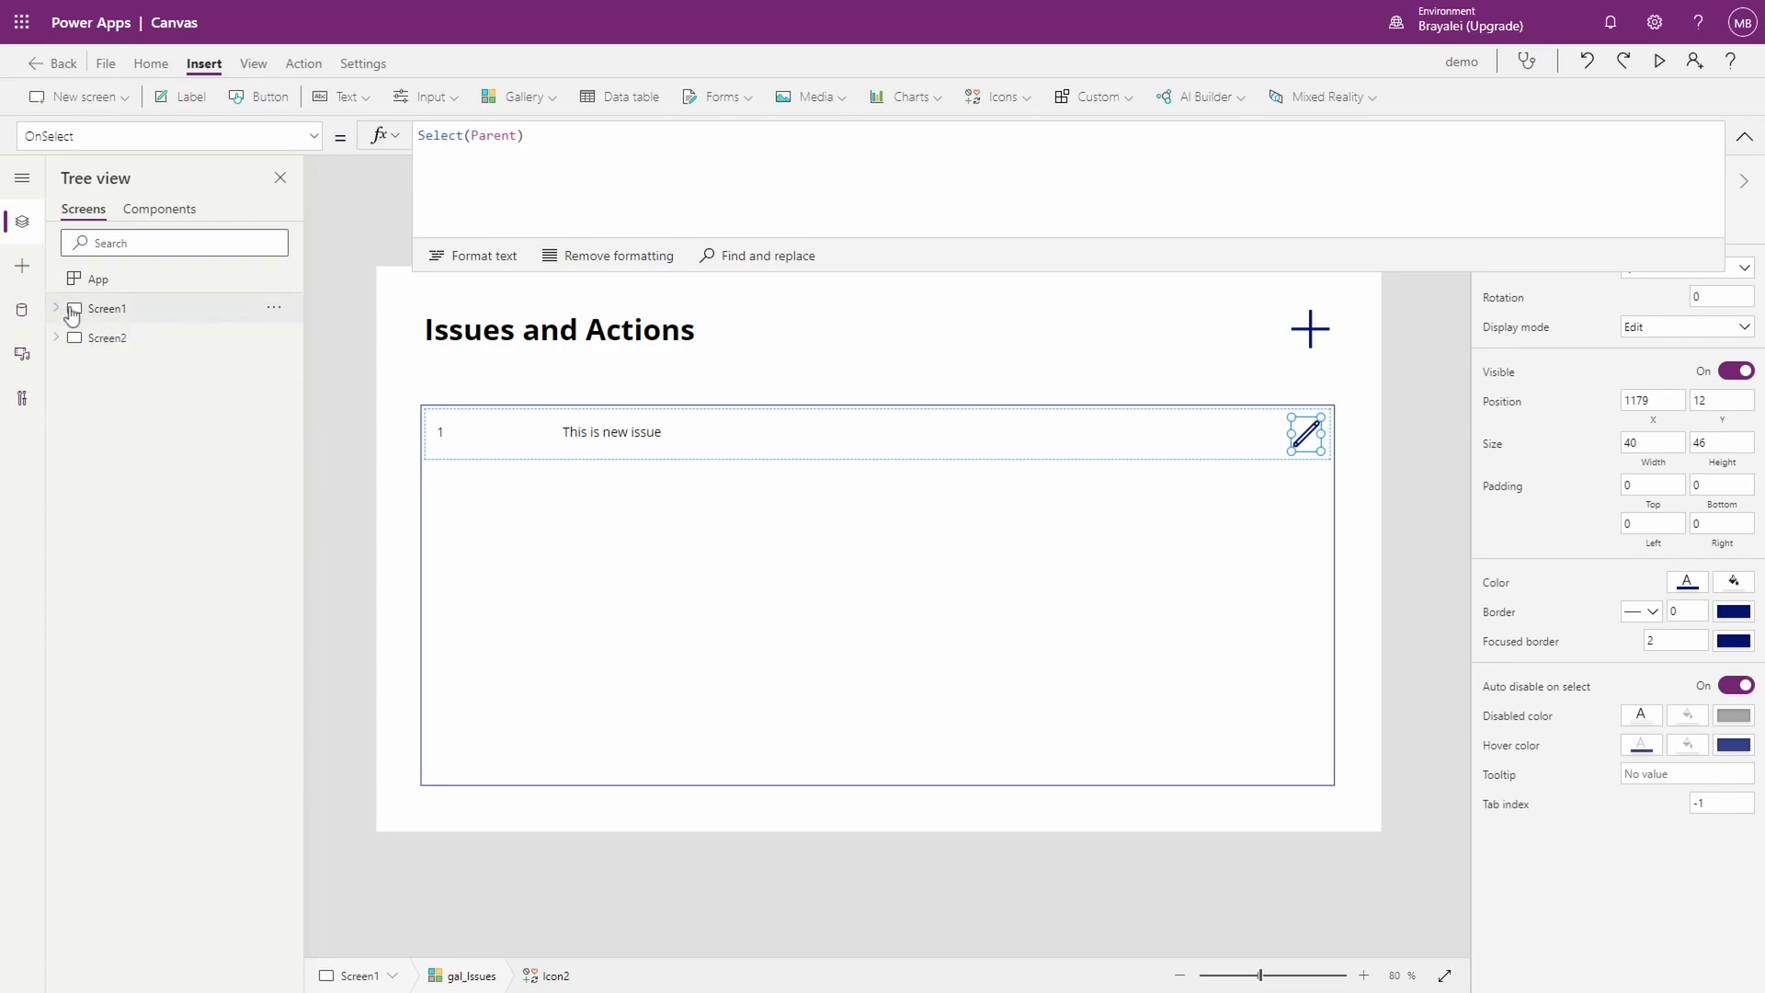
pyautogui.click(122, 342)
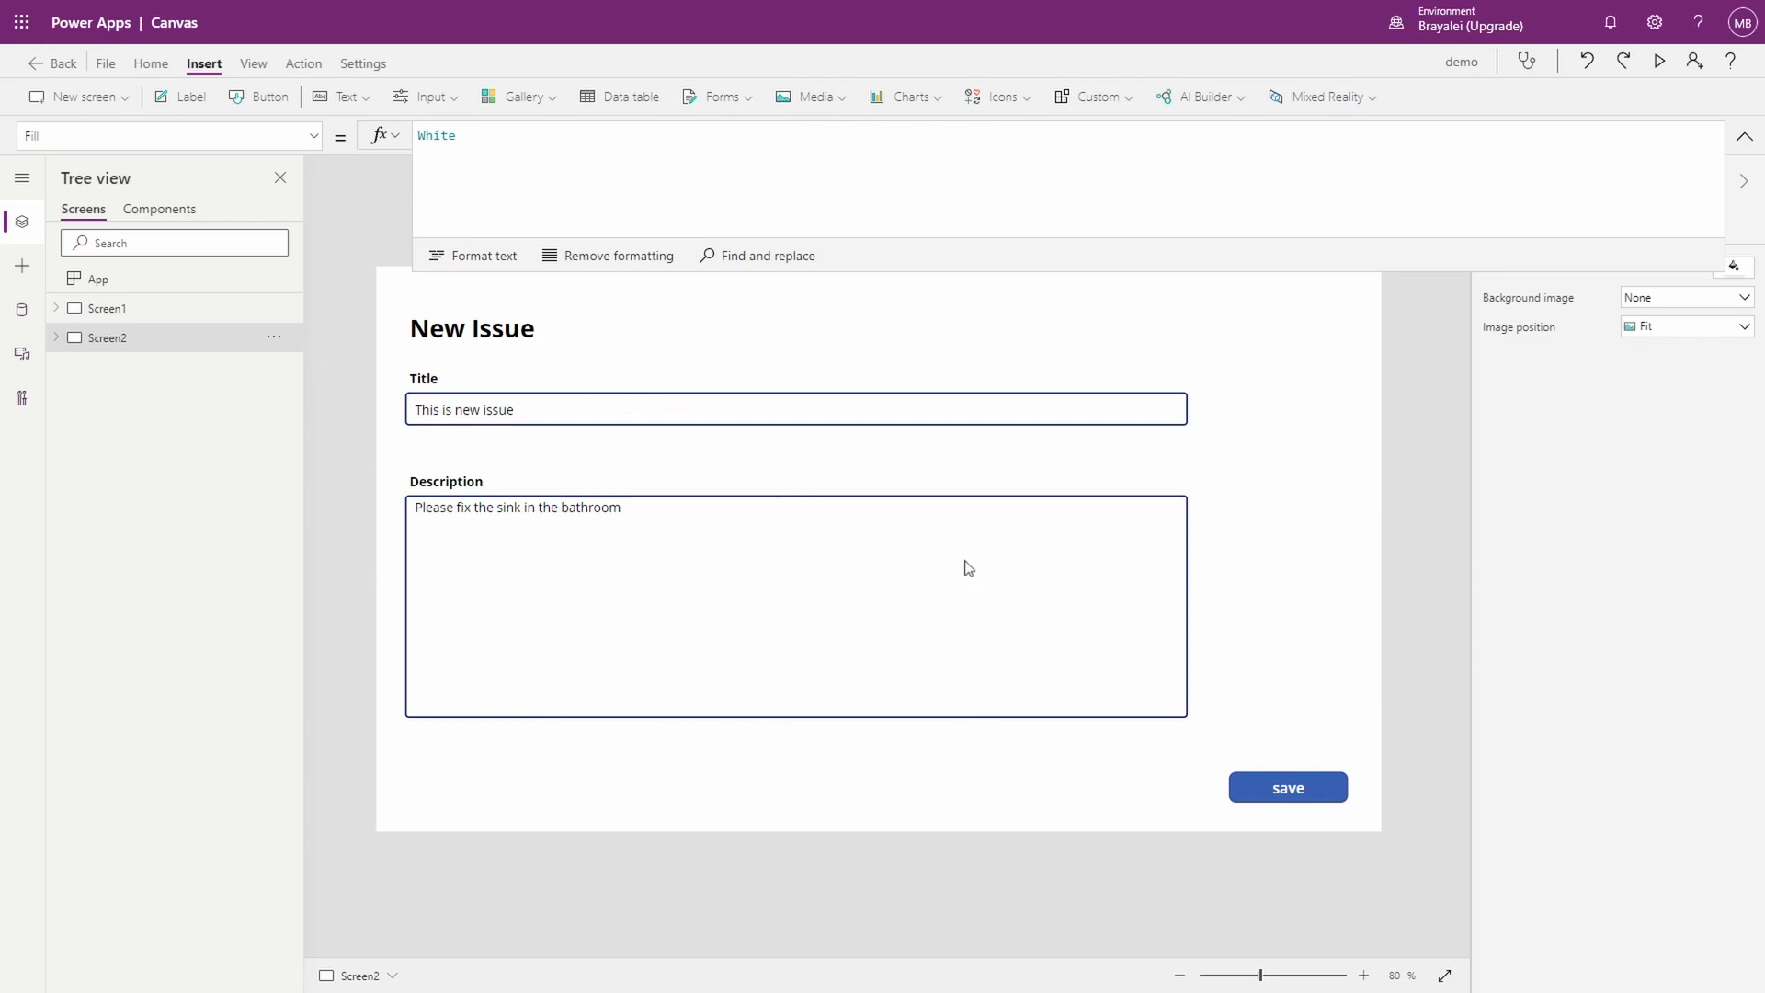
pyautogui.click(273, 337)
pyautogui.click(333, 439)
pyautogui.doubleClick(120, 372)
pyautogui.click(127, 366)
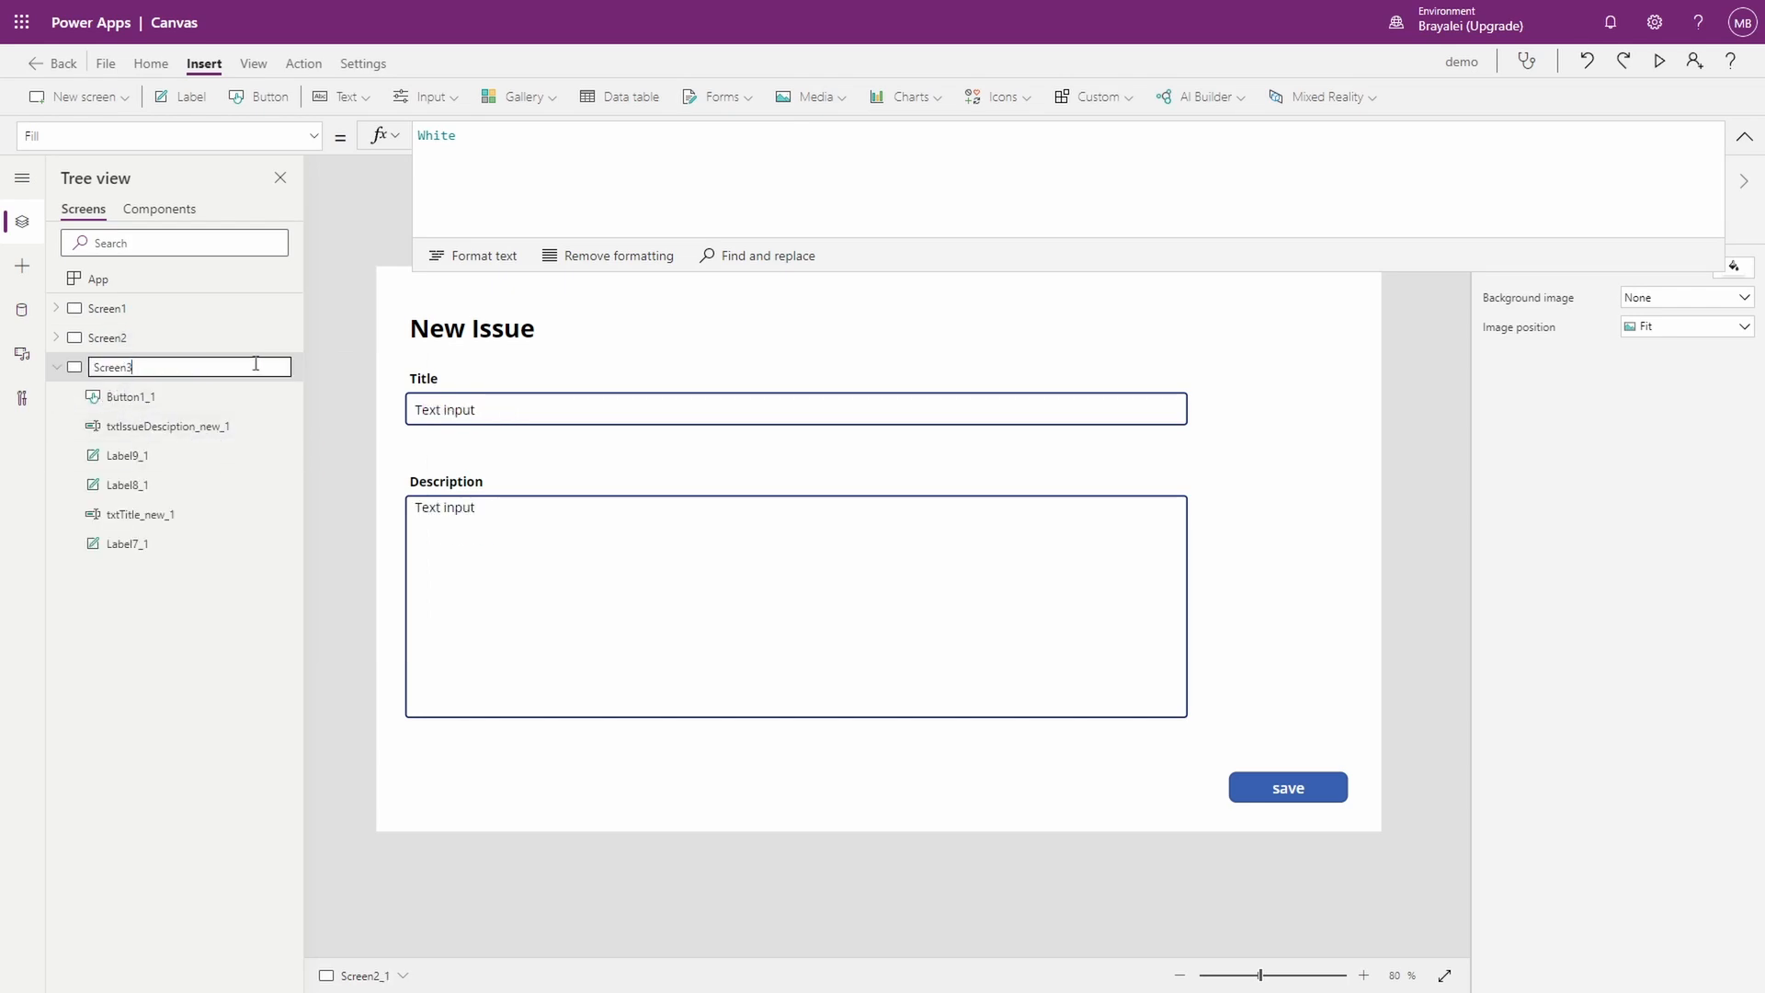
pyautogui.write('3')
pyautogui.press('Return')
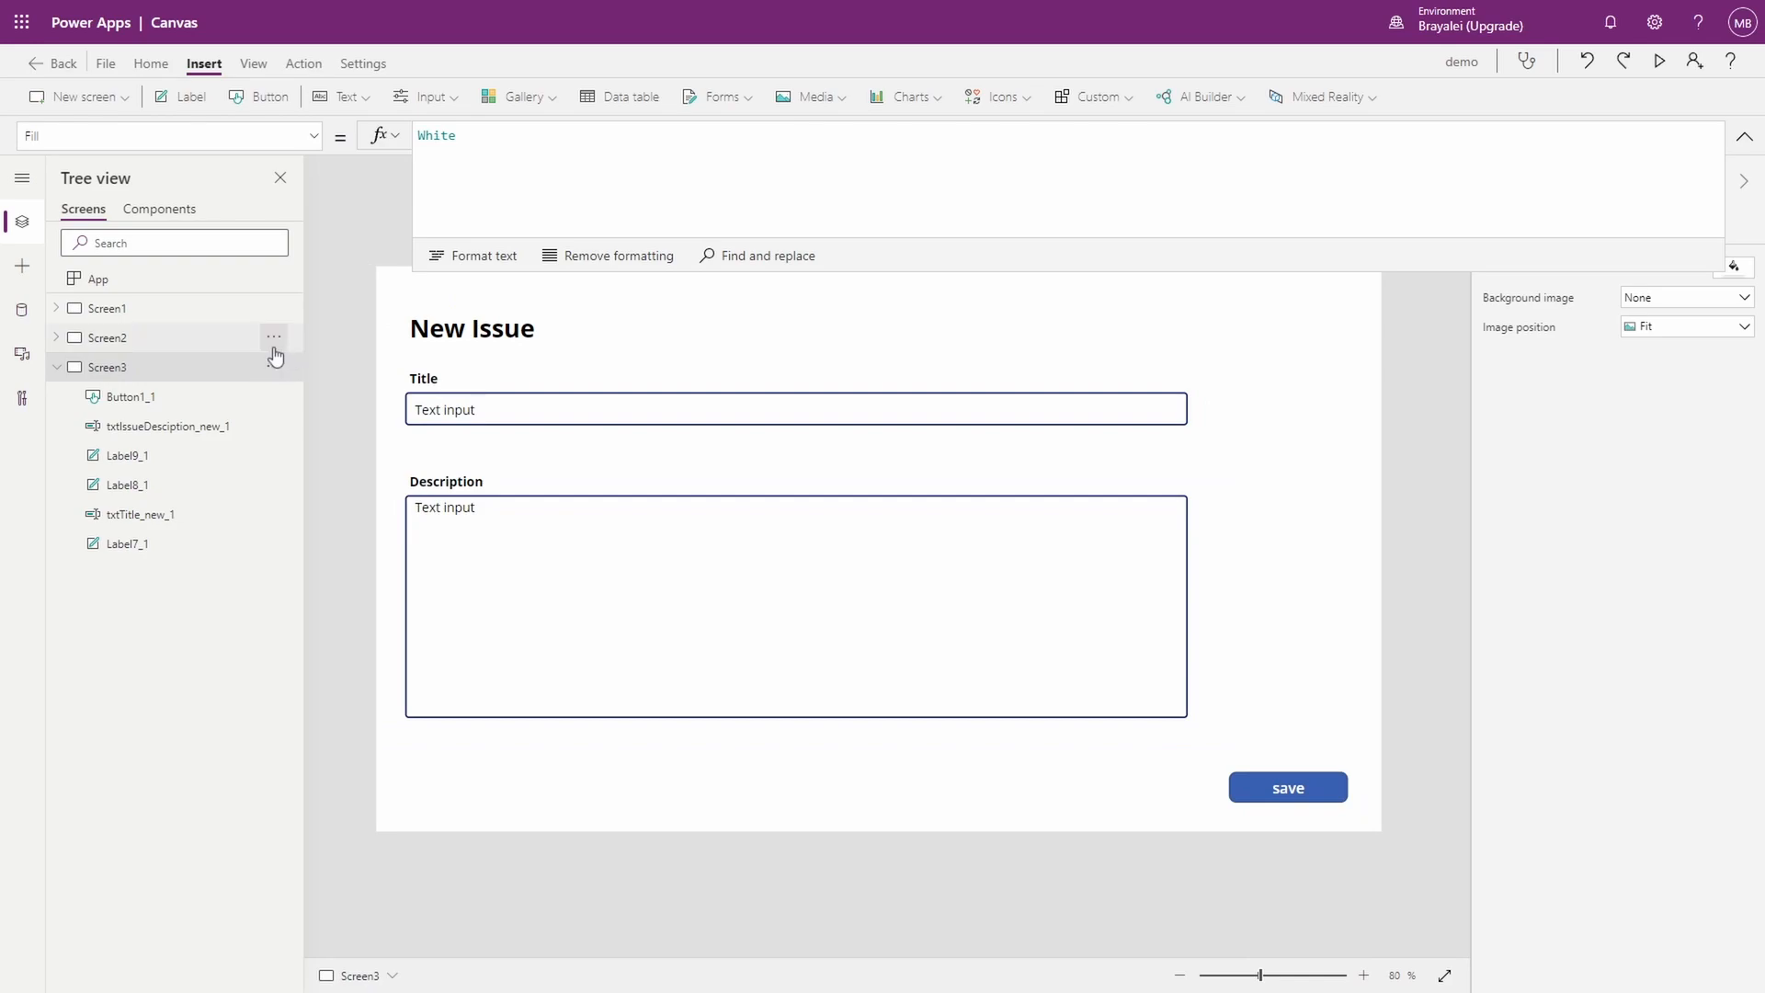
# Step: Extend the OnSelect formula of the gallery's edit icon on Screen1 with Navigate(Screen3,ScreenTransition.Cover) after Select(Parent);
pyautogui.click(131, 347)
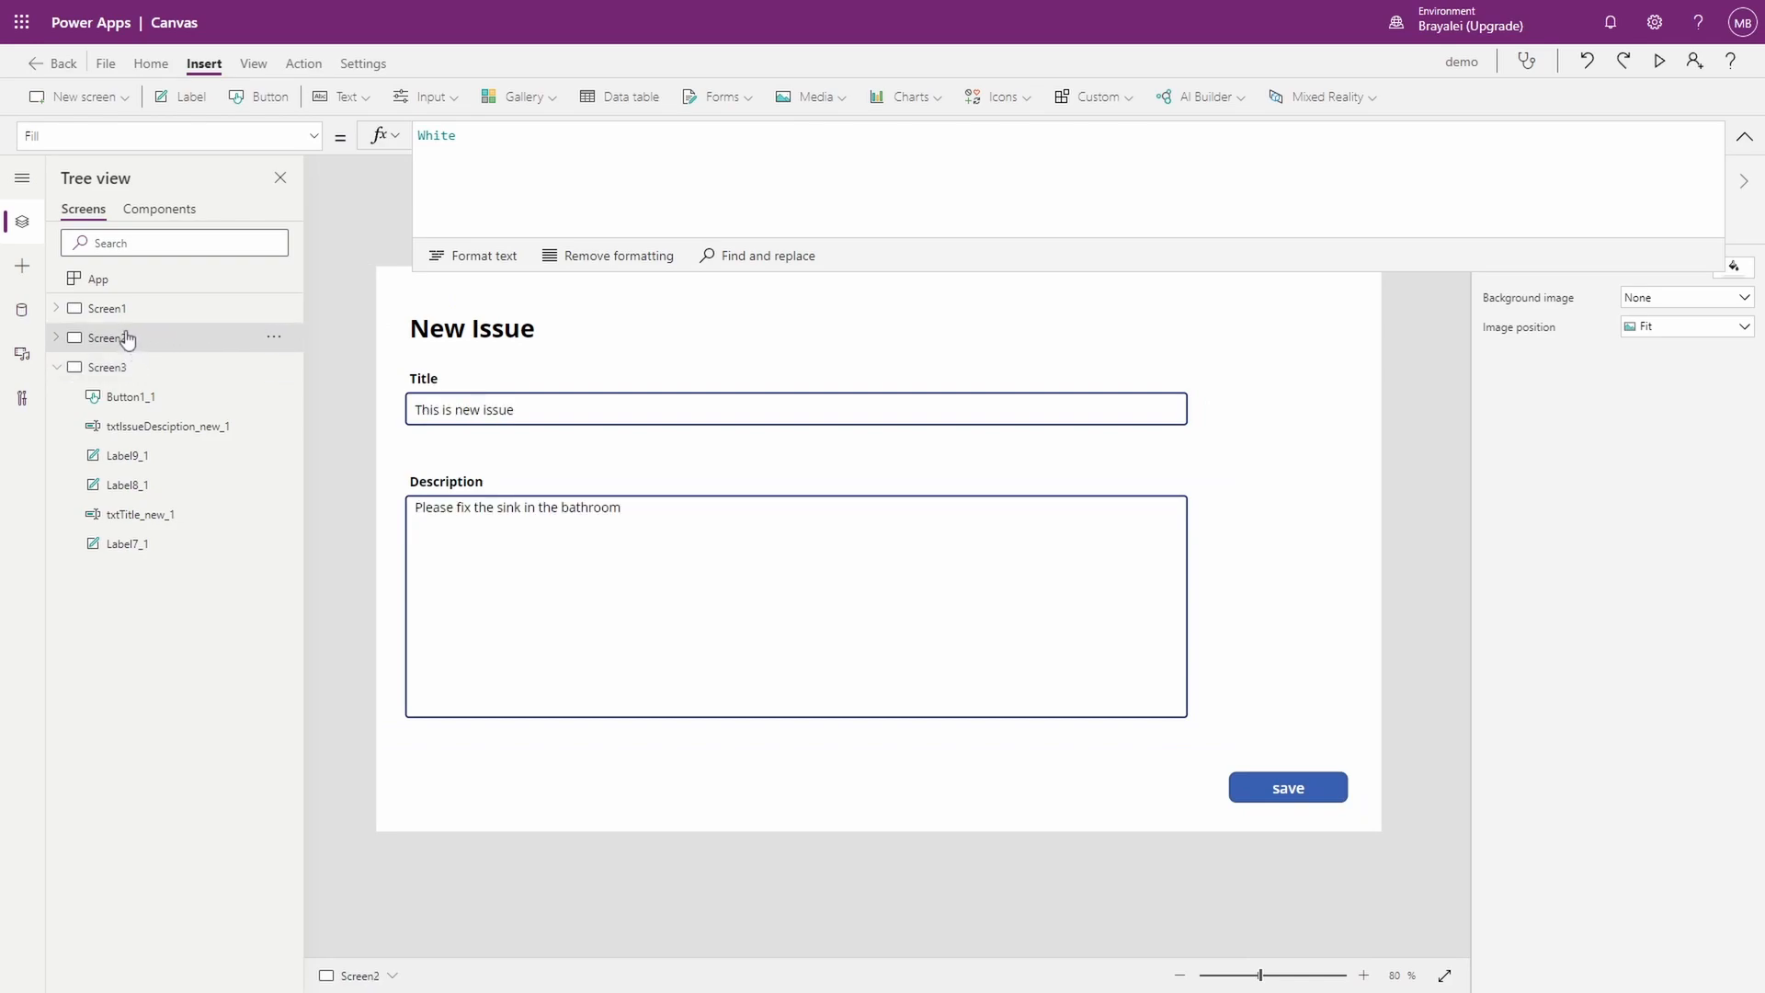
pyautogui.click(124, 315)
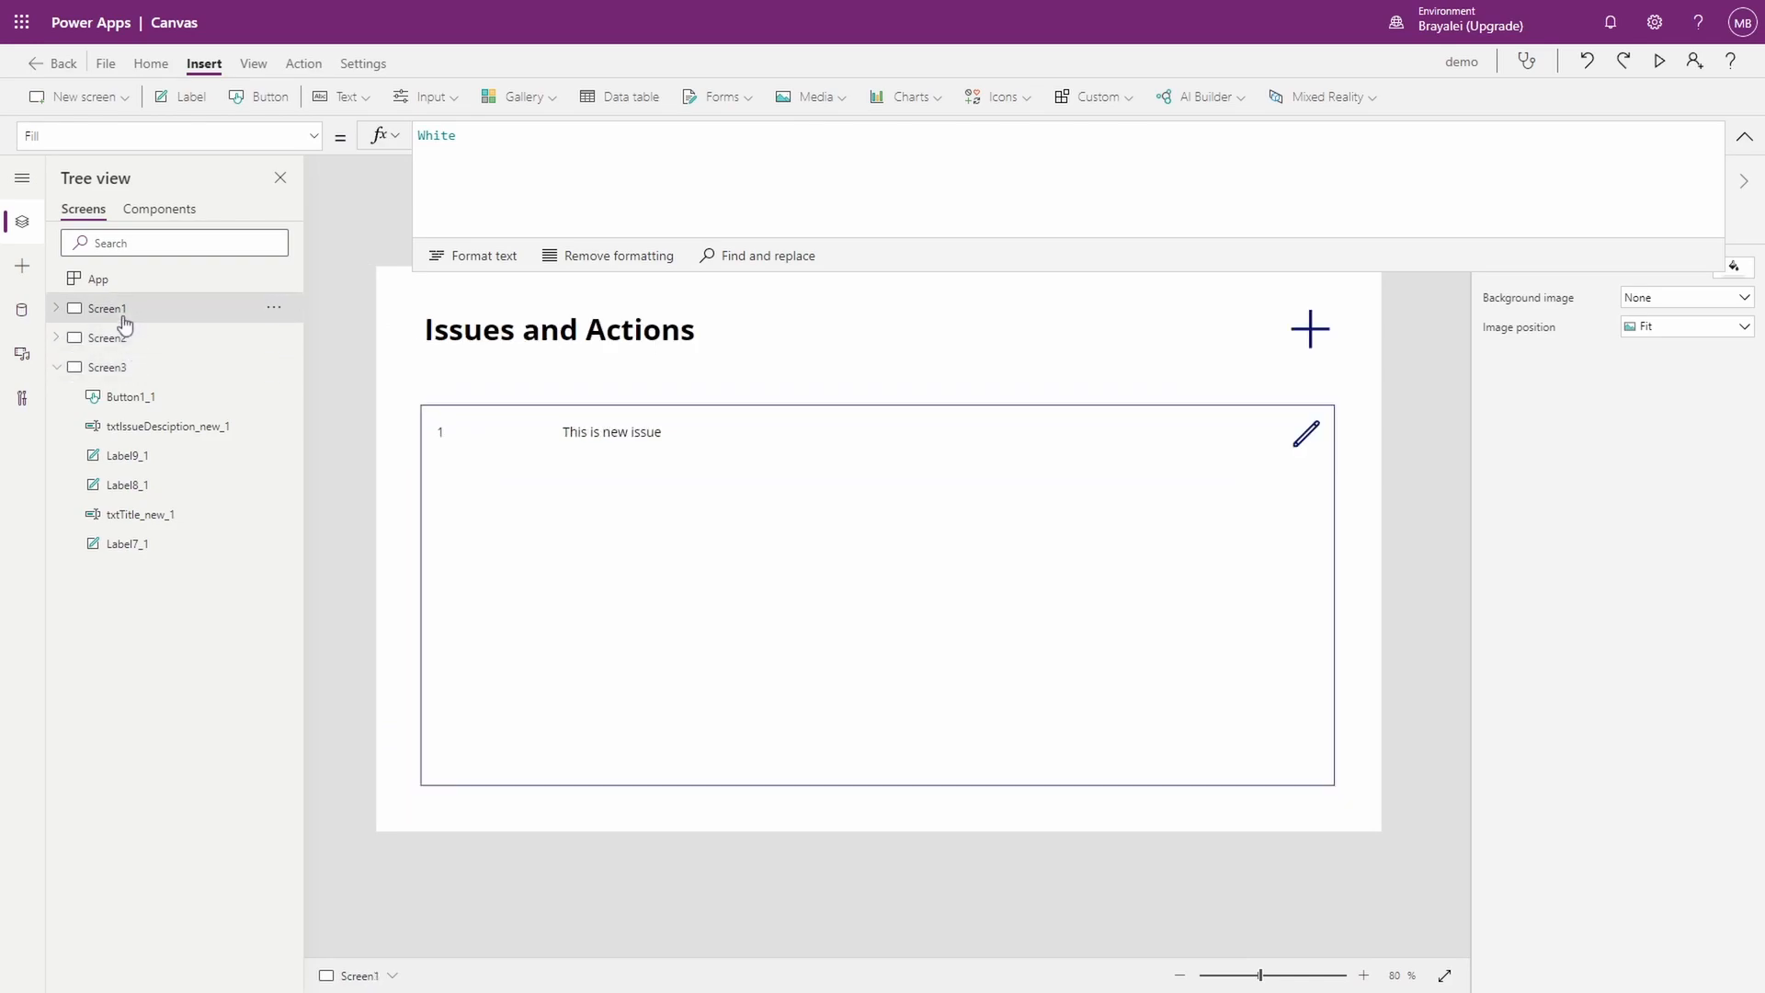
pyautogui.click(1314, 436)
pyautogui.click(571, 136)
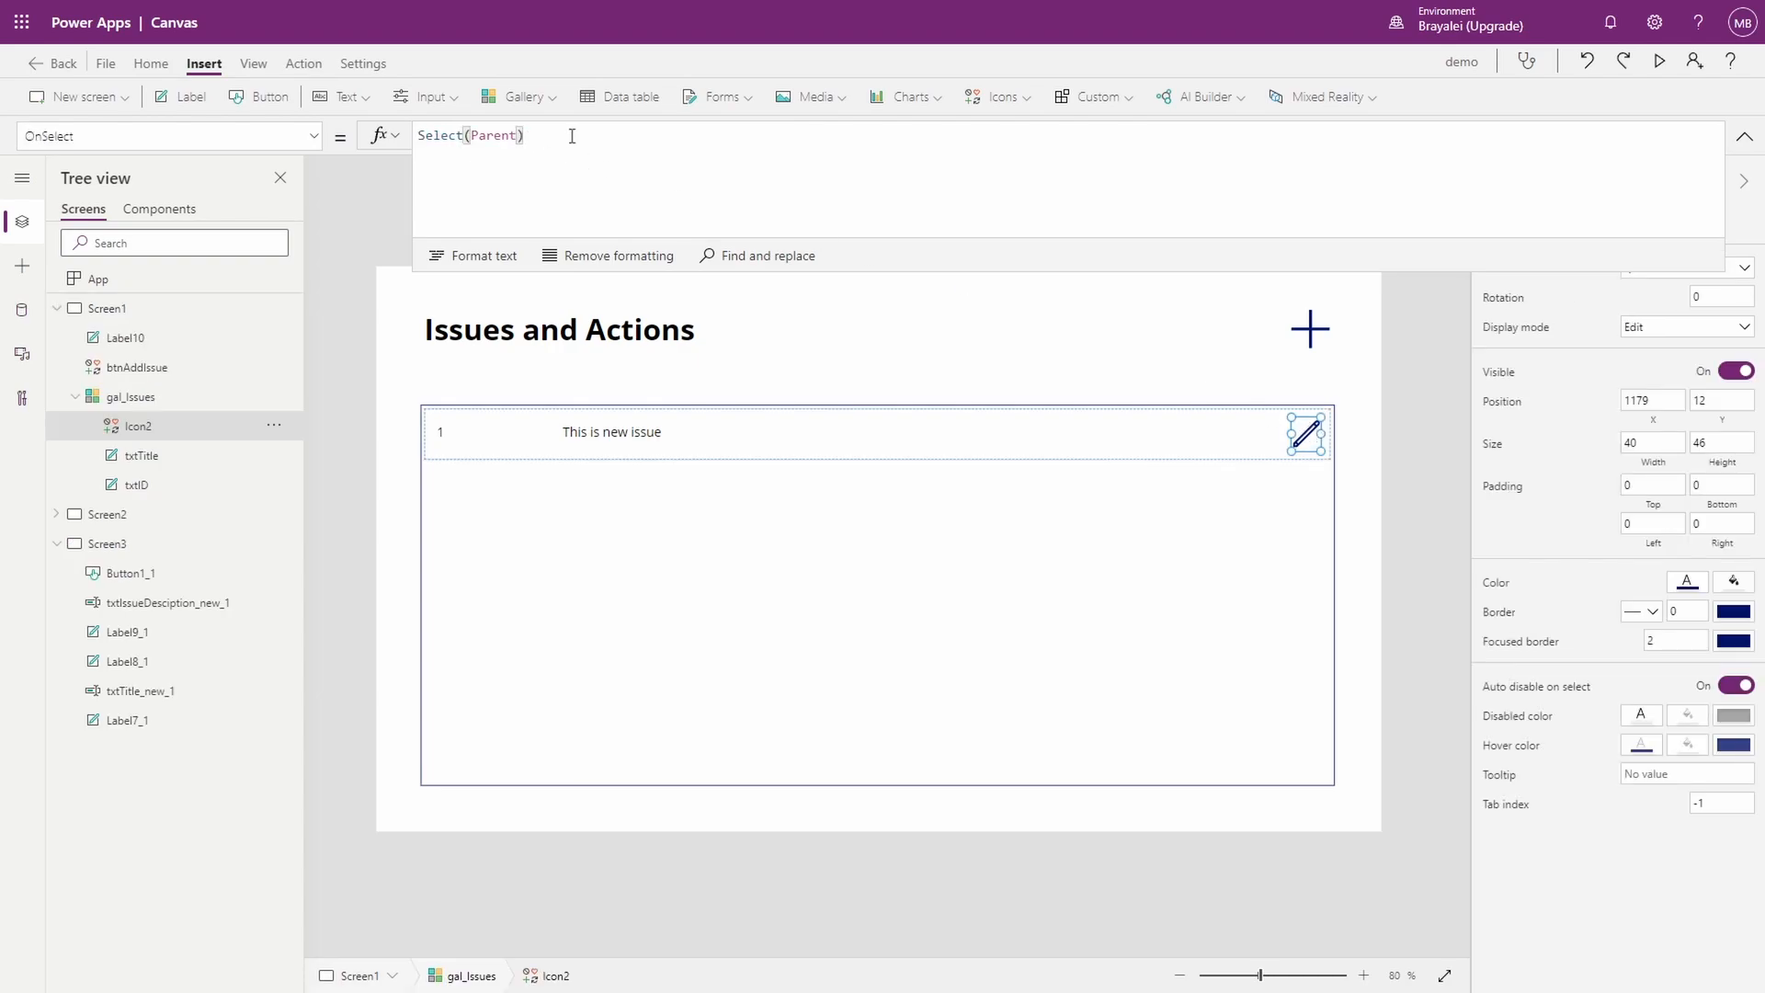
pyautogui.write(';')
pyautogui.hotkey('shift', 'Return')
pyautogui.write('Navigate')
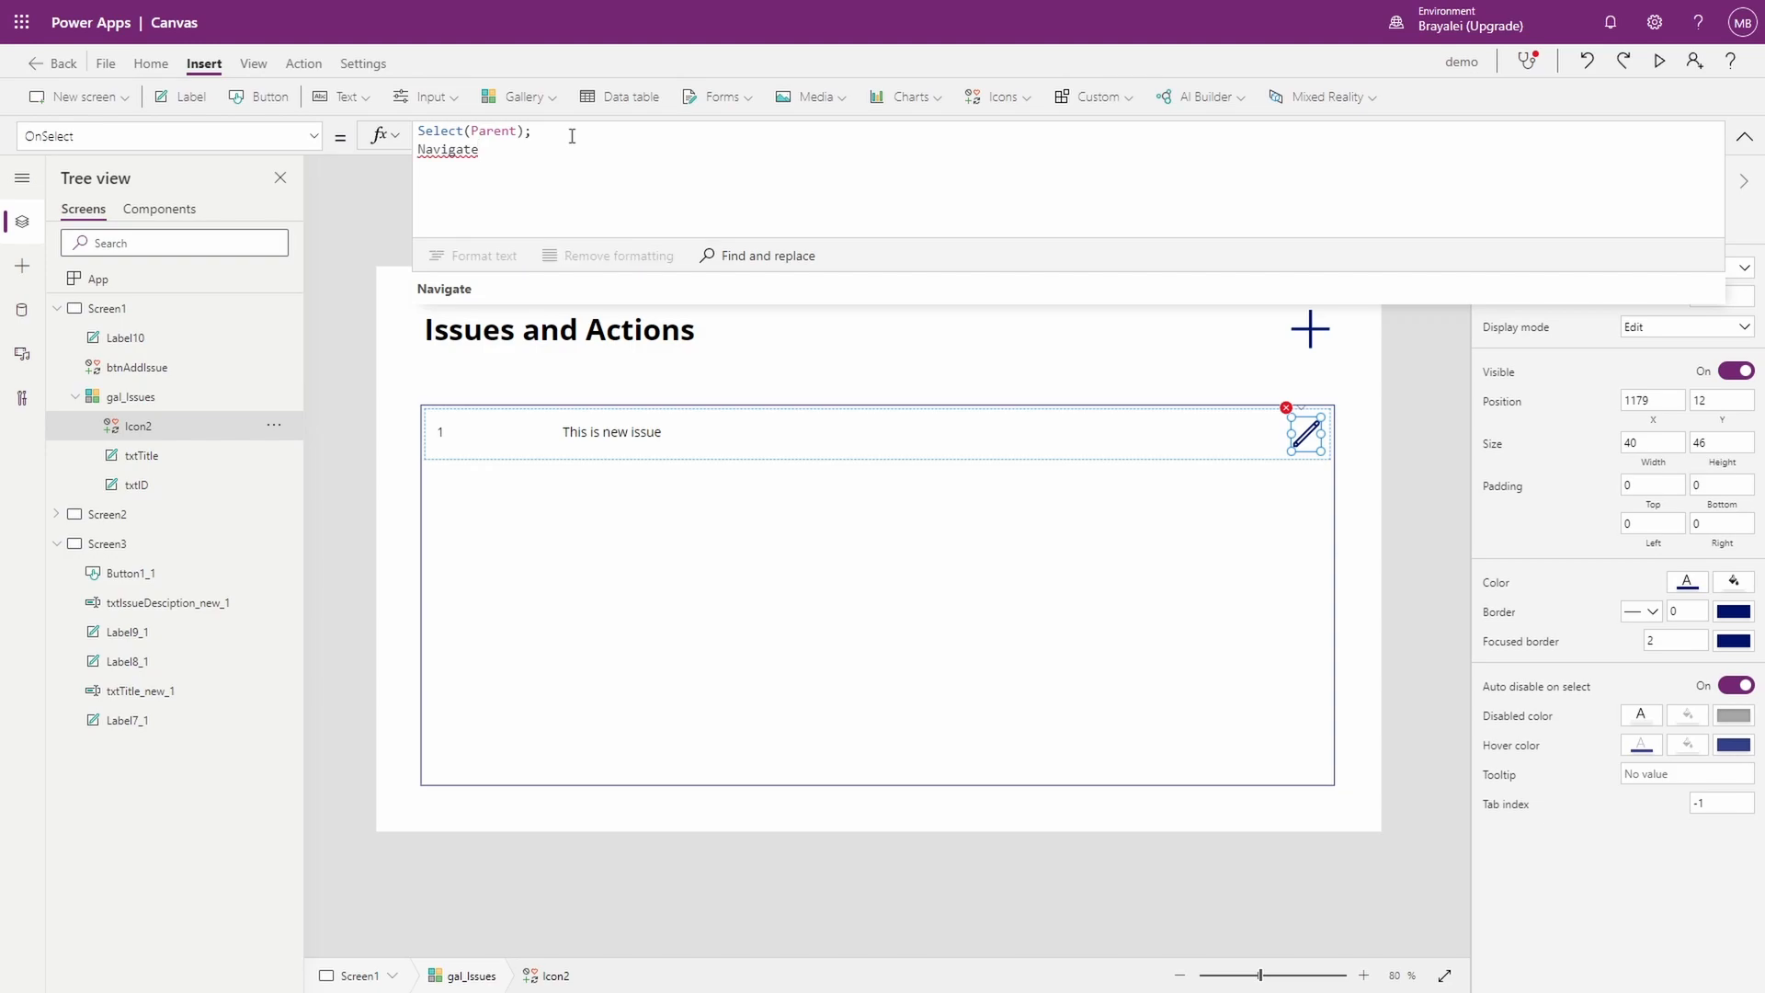
pyautogui.write('(sc')
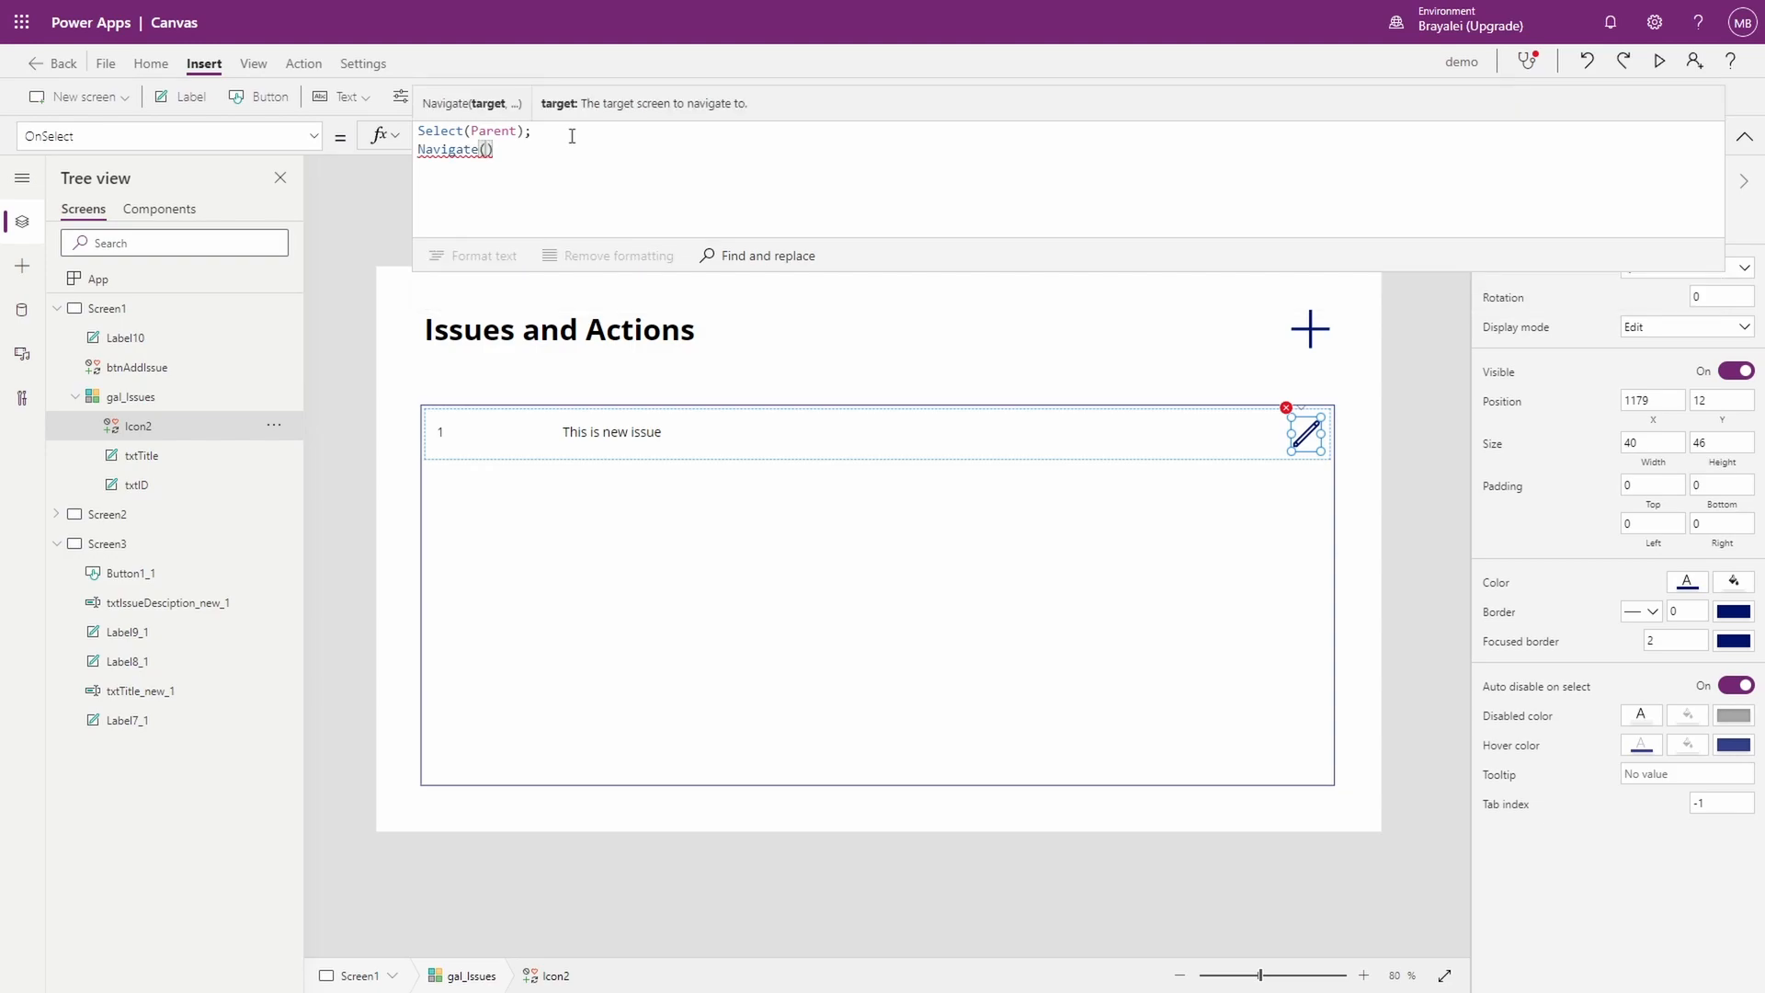
pyautogui.write('ree')
pyautogui.press('Down')
pyautogui.press('Down')
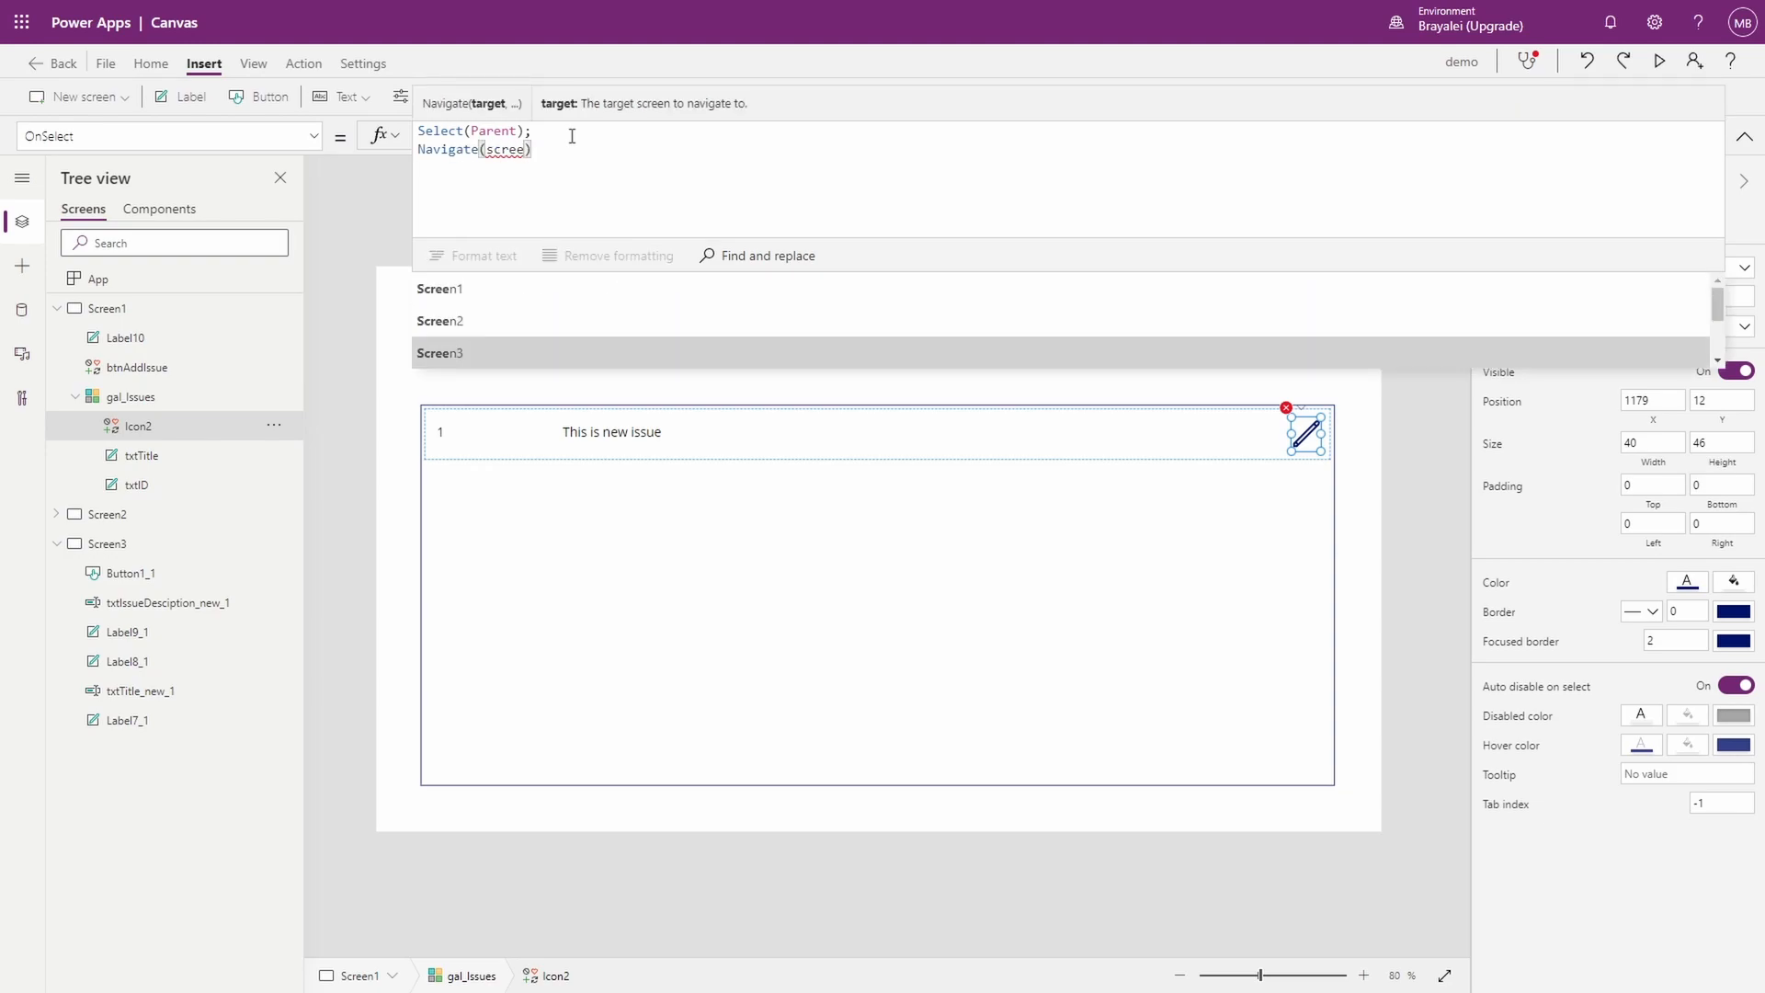
pyautogui.press('Return')
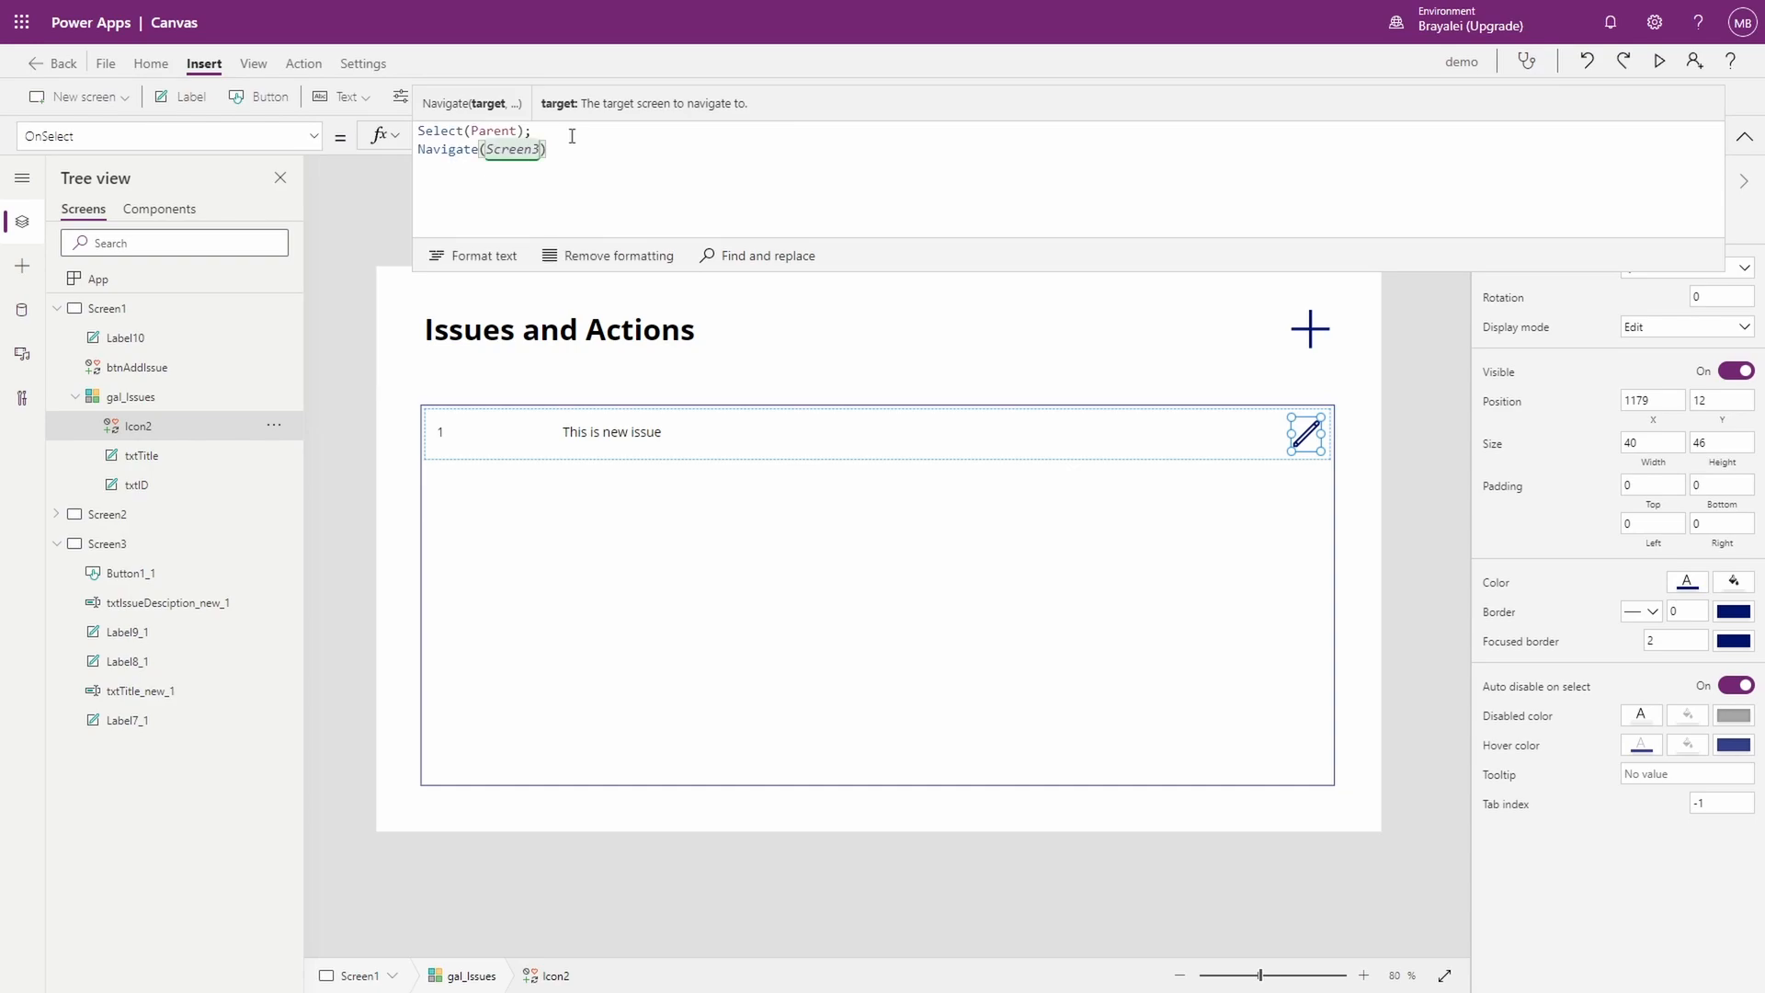
pyautogui.write(',')
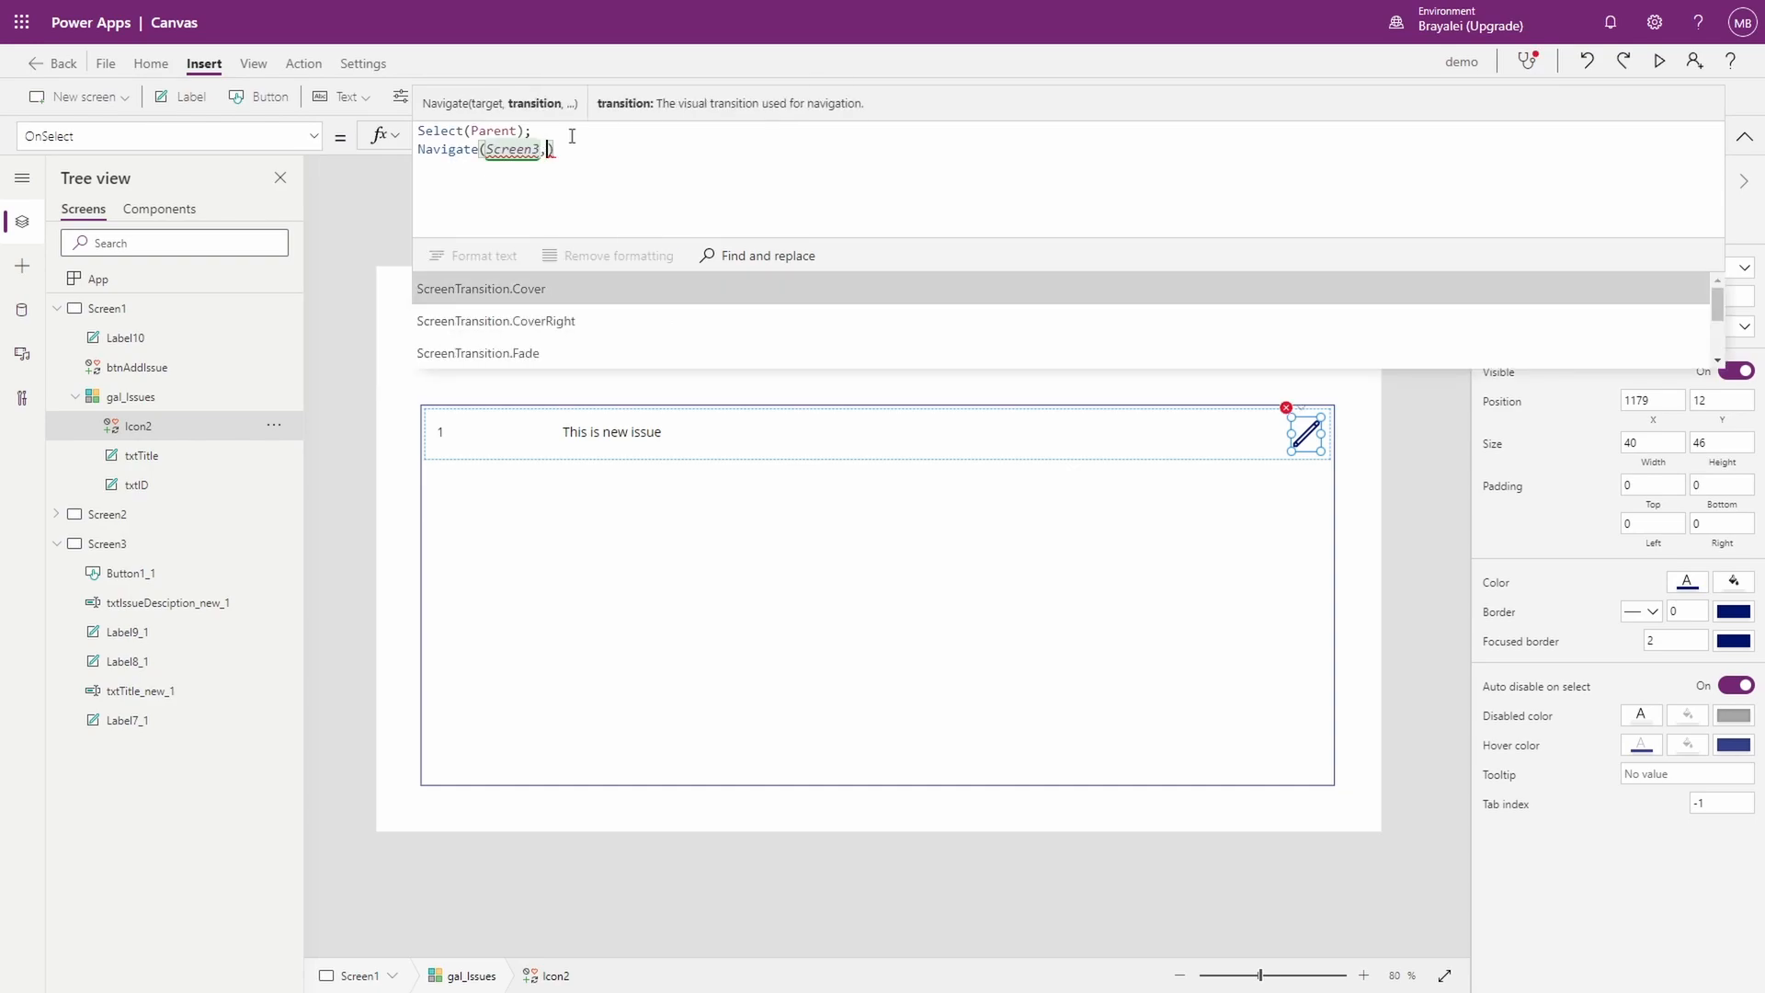
pyautogui.press('Return')
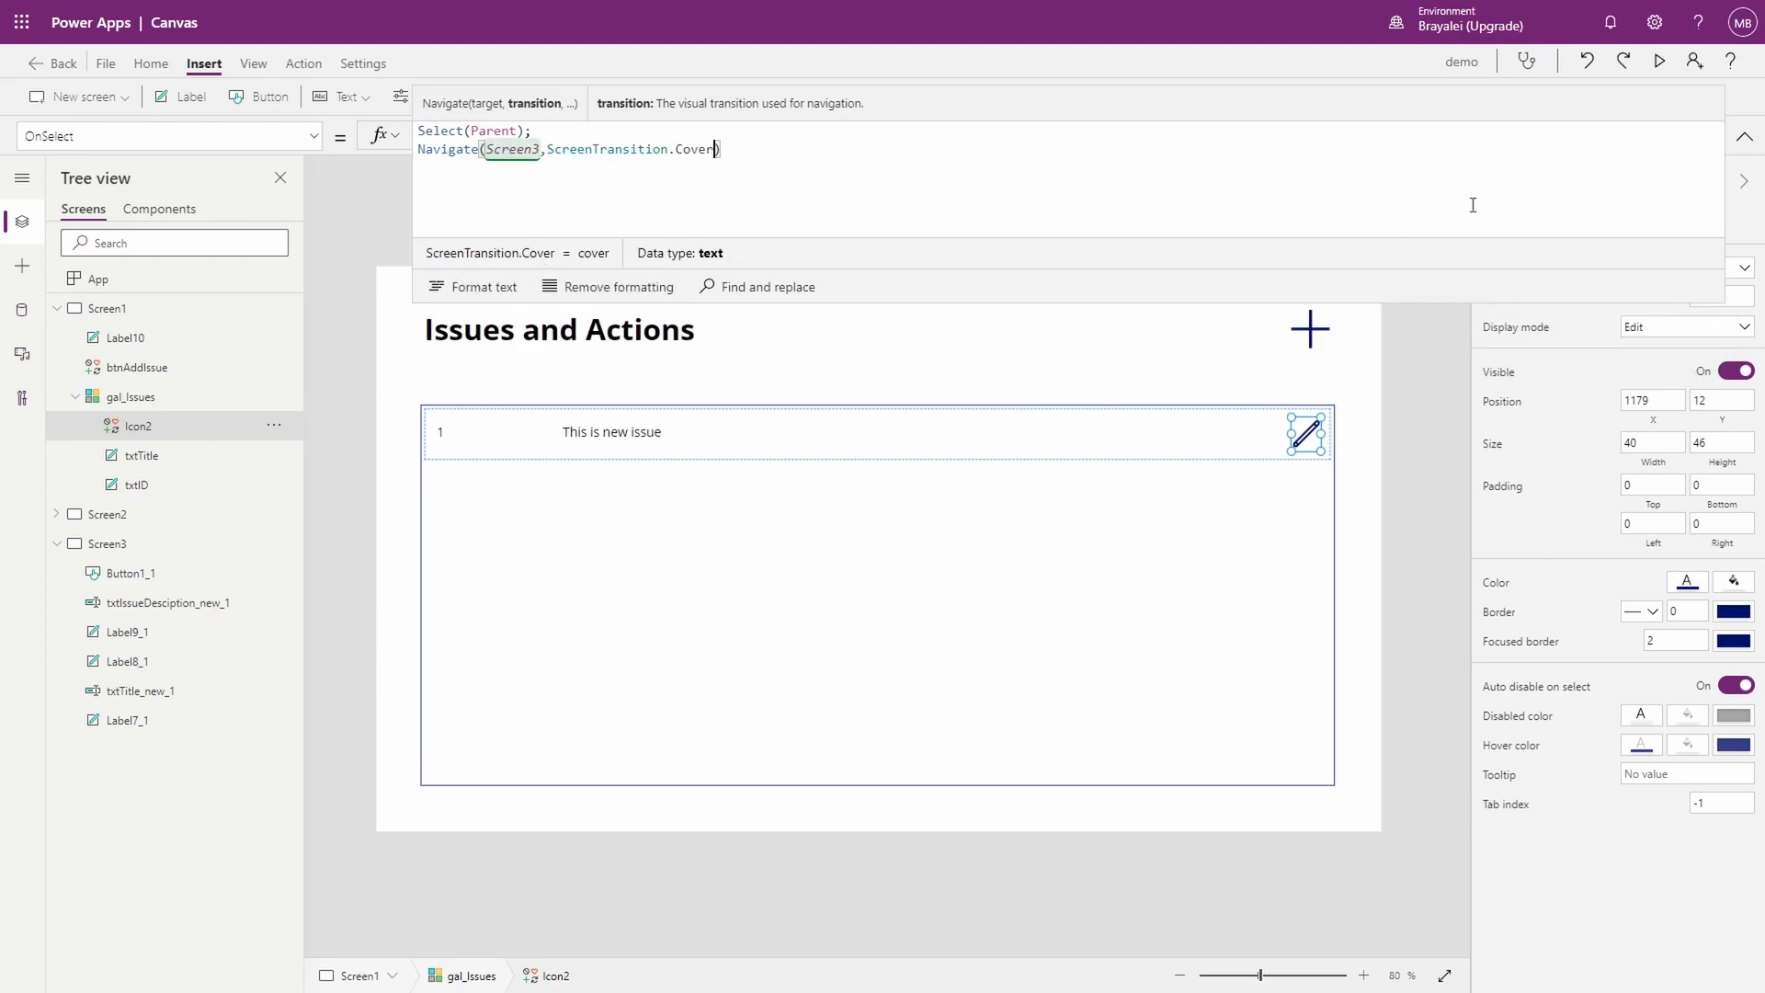
# Step: Preview the app, test the edit icon's navigation from the issue row, close the preview and return to Screen1
pyautogui.click(1662, 63)
pyautogui.click(1593, 329)
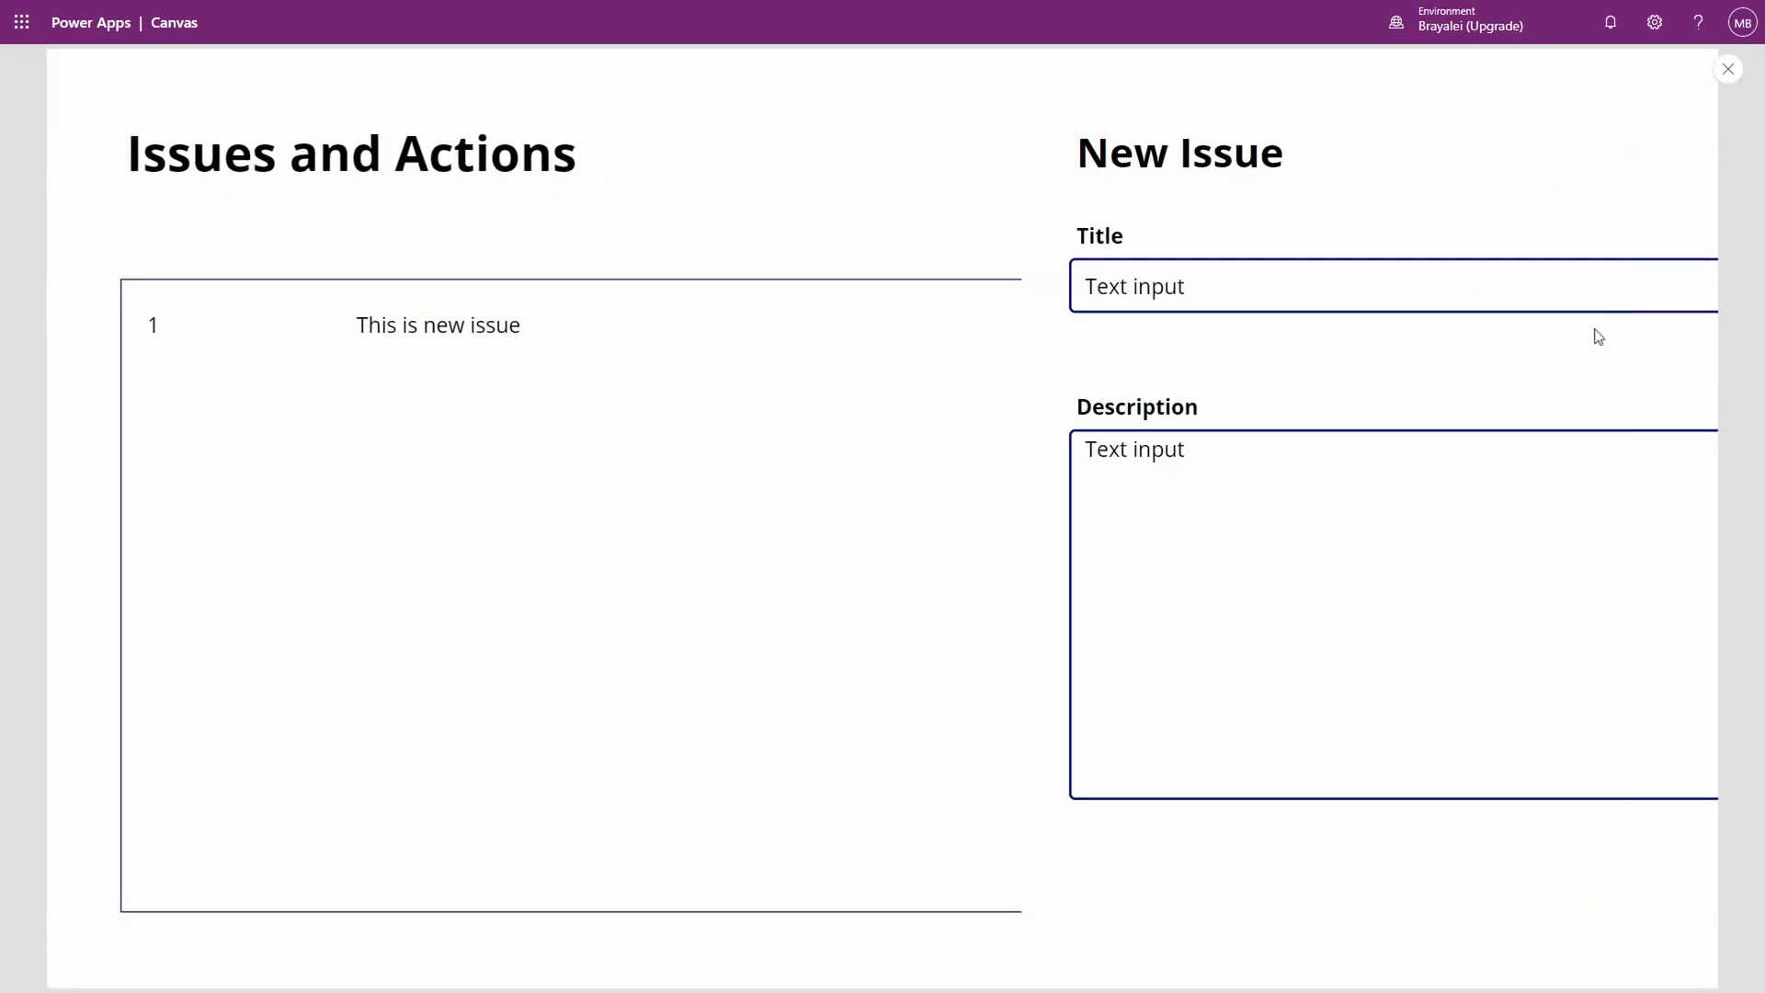
pyautogui.click(1728, 69)
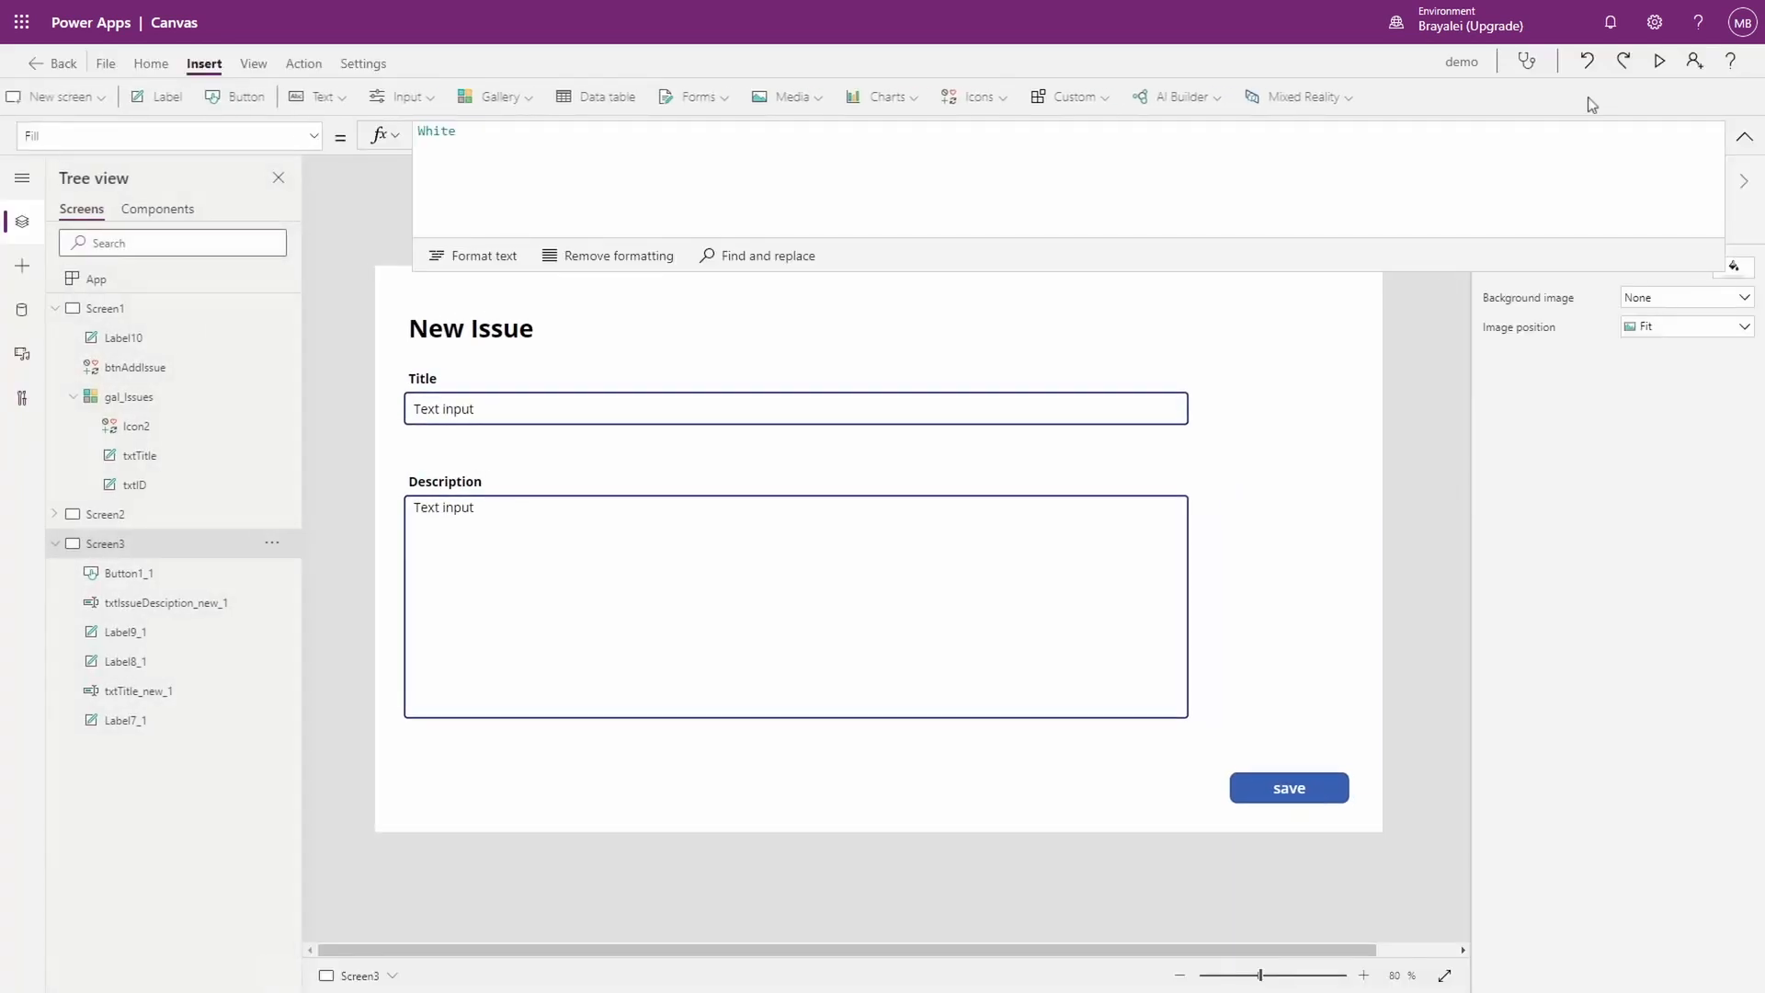
pyautogui.click(104, 309)
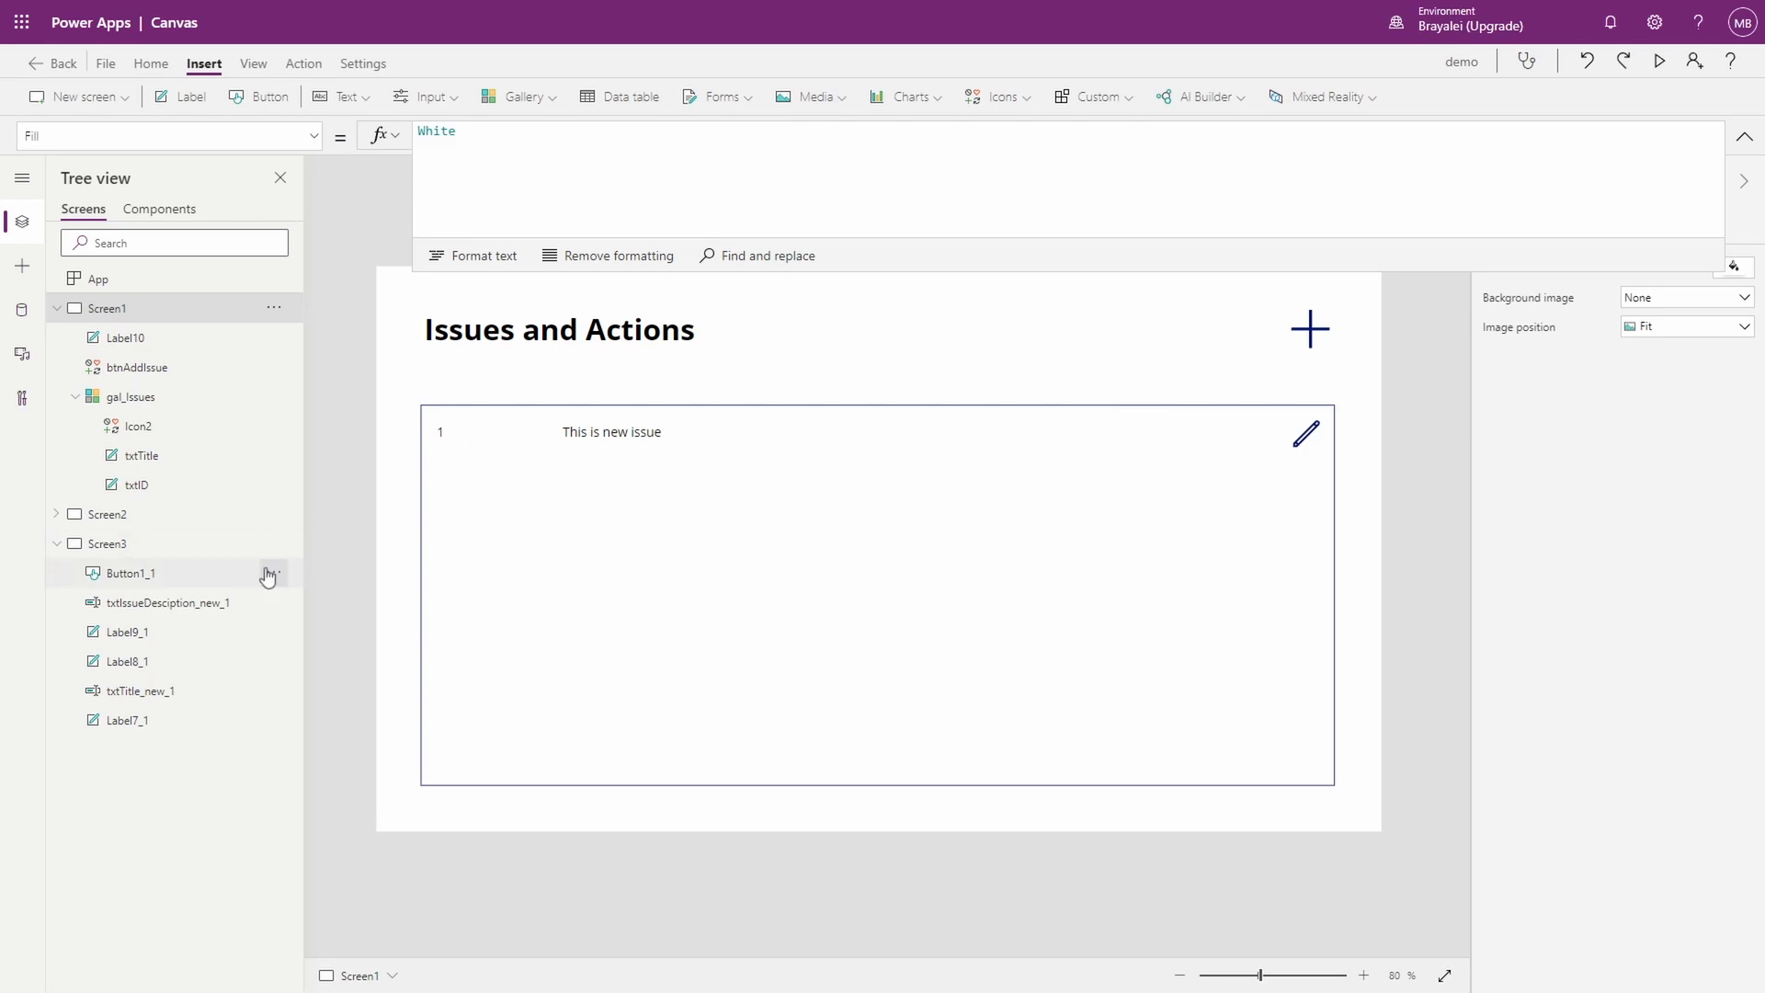
# Step: Set the DisplayMode property of the title text input txtTitle_new_1 on Screen3 to View
pyautogui.click(119, 544)
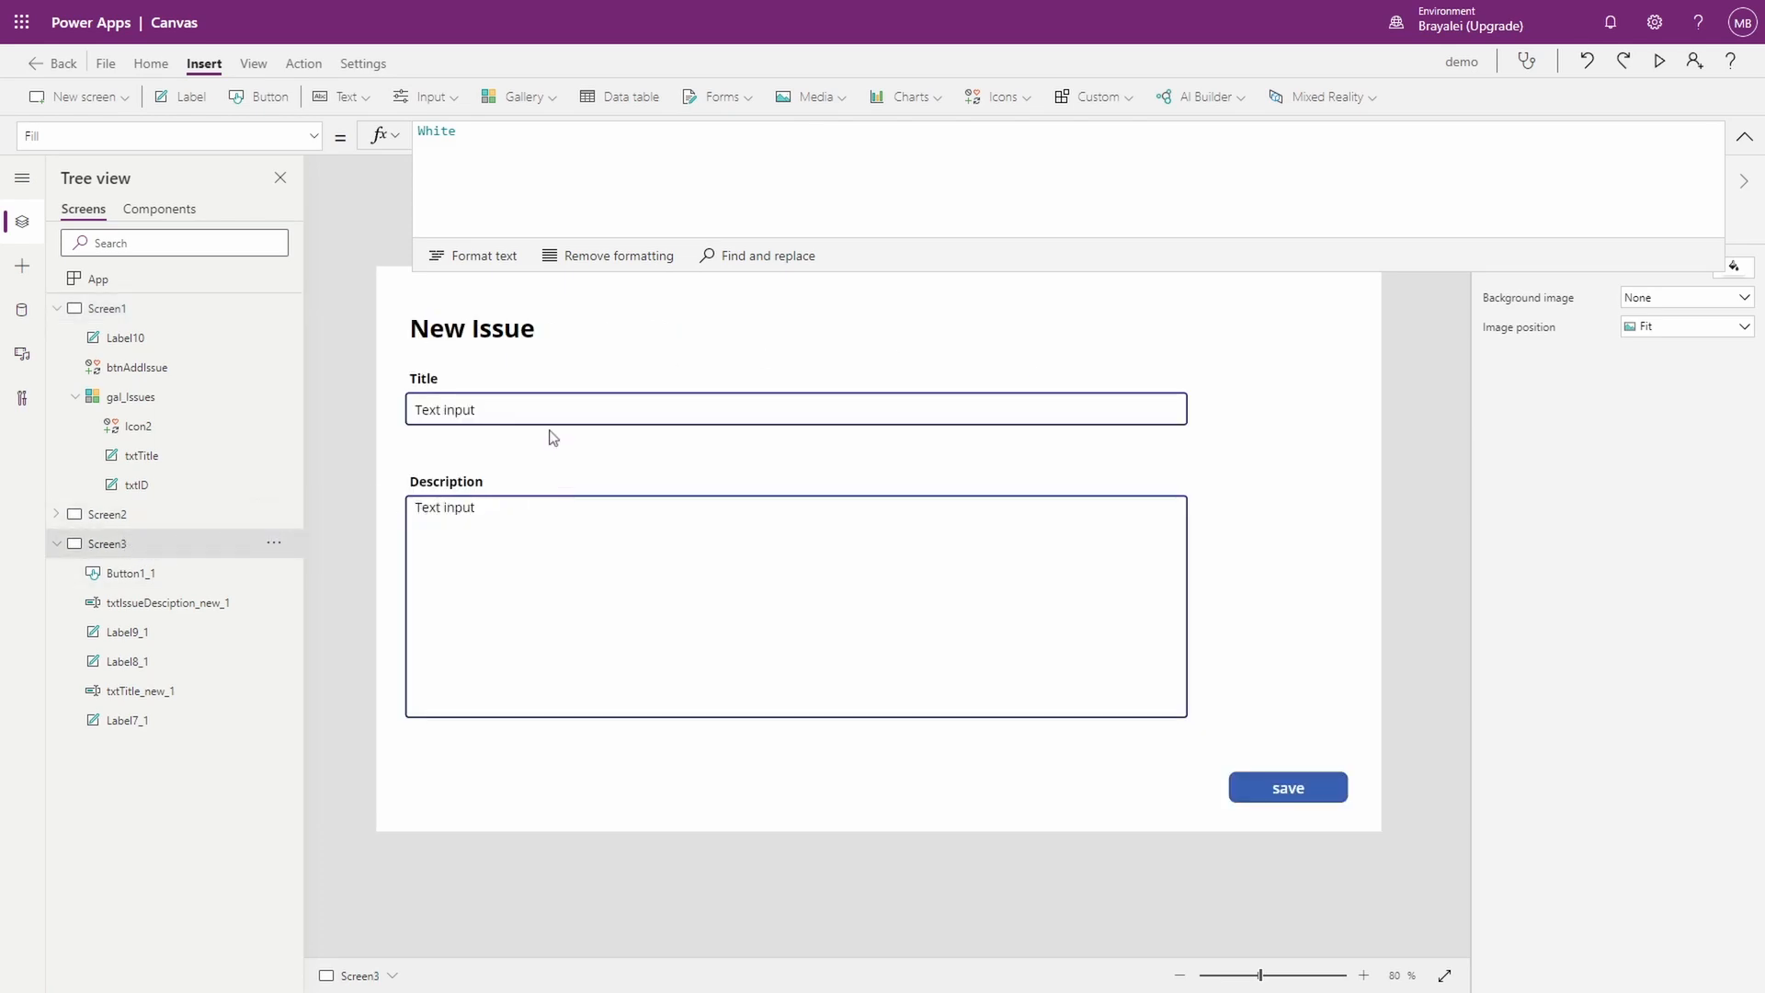
pyautogui.click(665, 267)
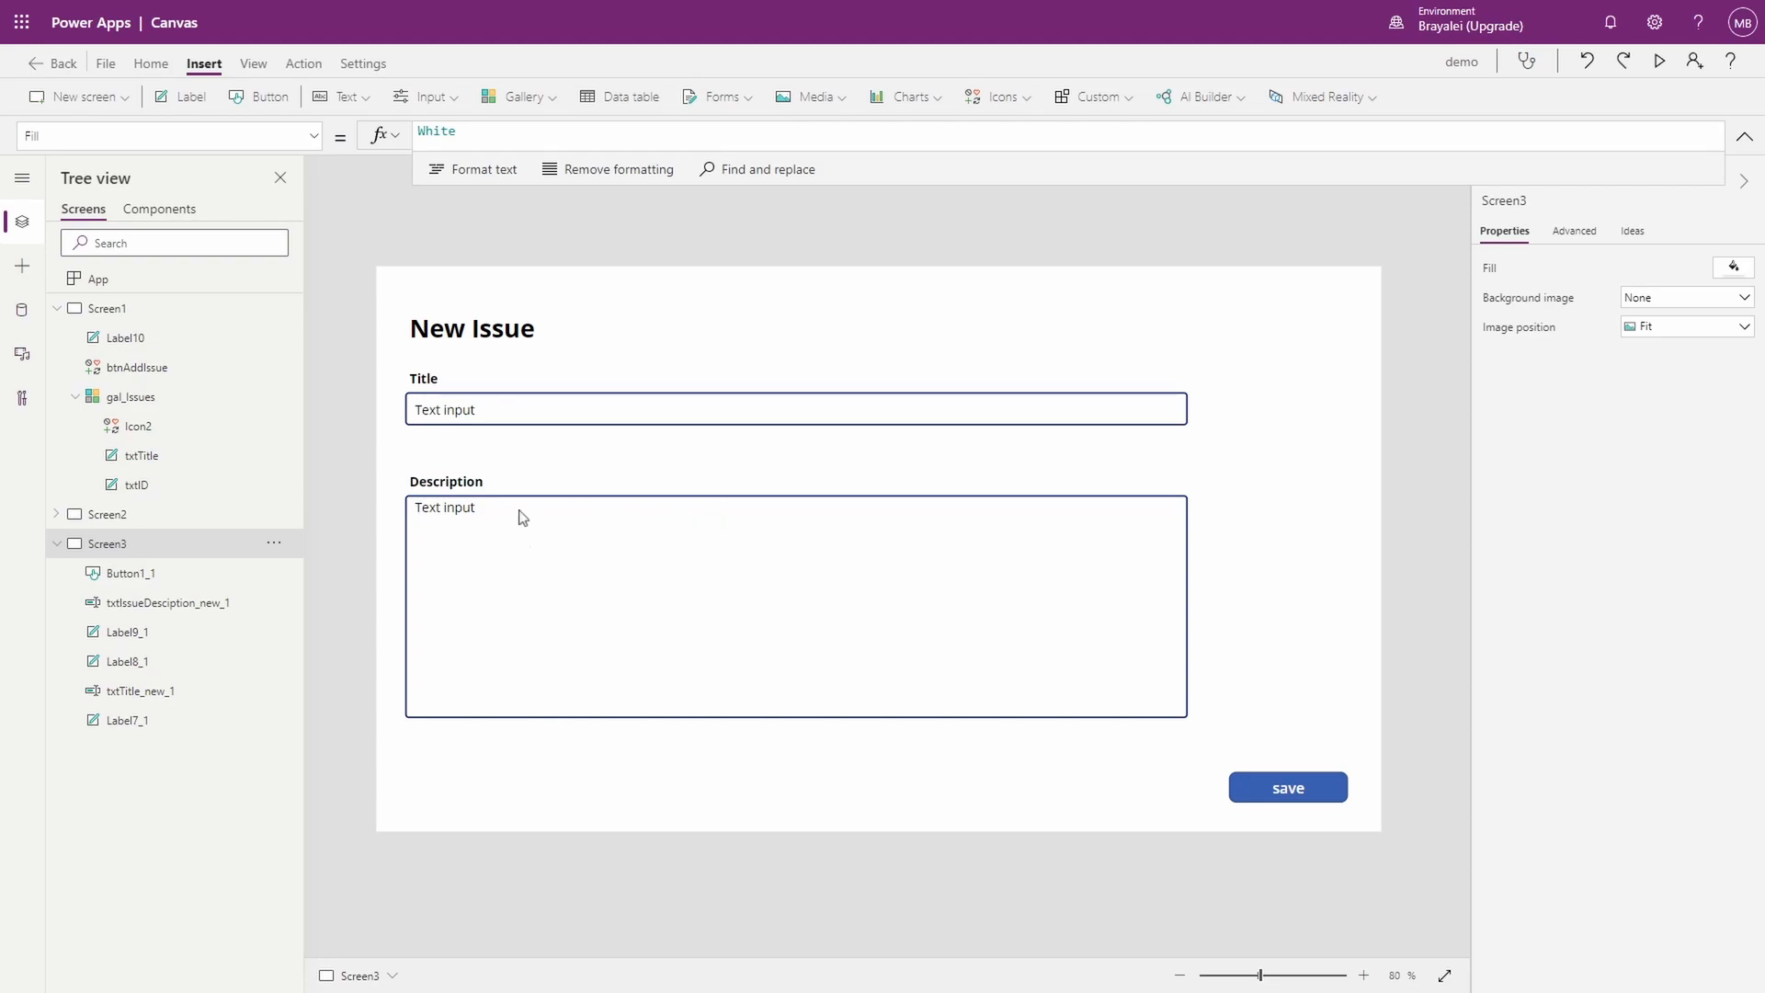
pyautogui.click(507, 410)
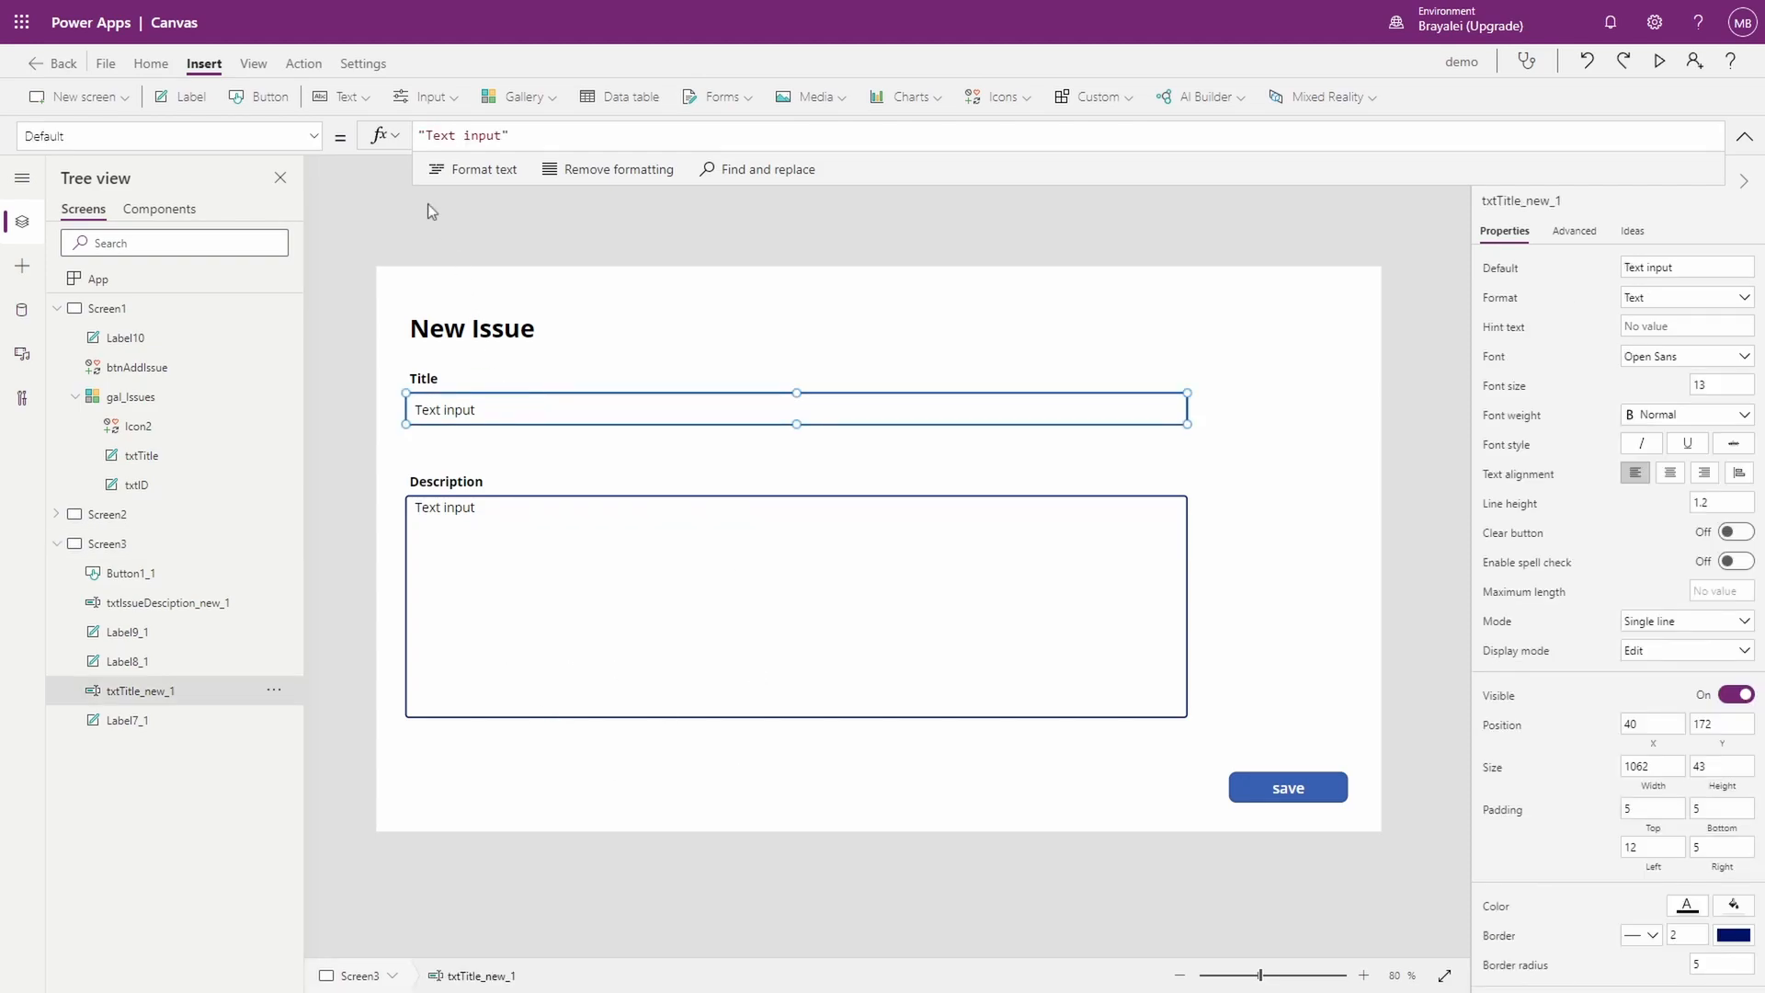
pyautogui.click(311, 138)
pyautogui.scroll(-2, 114, 349)
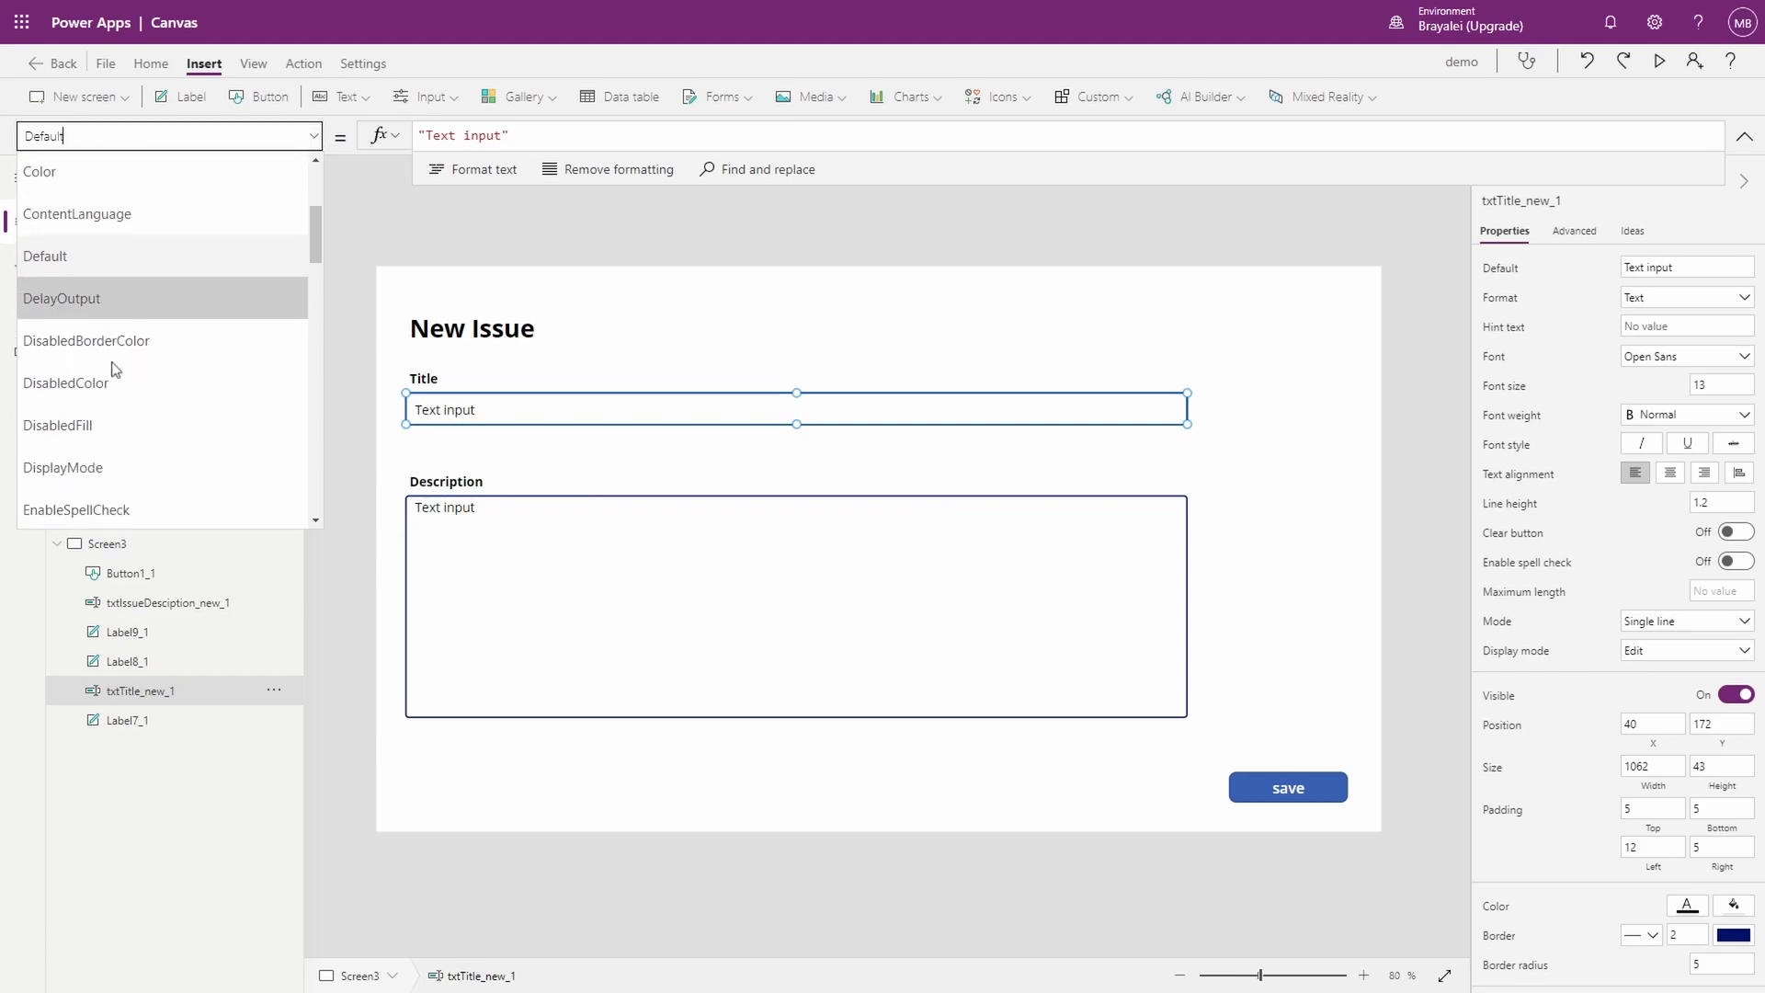
pyautogui.scroll(-1, 112, 368)
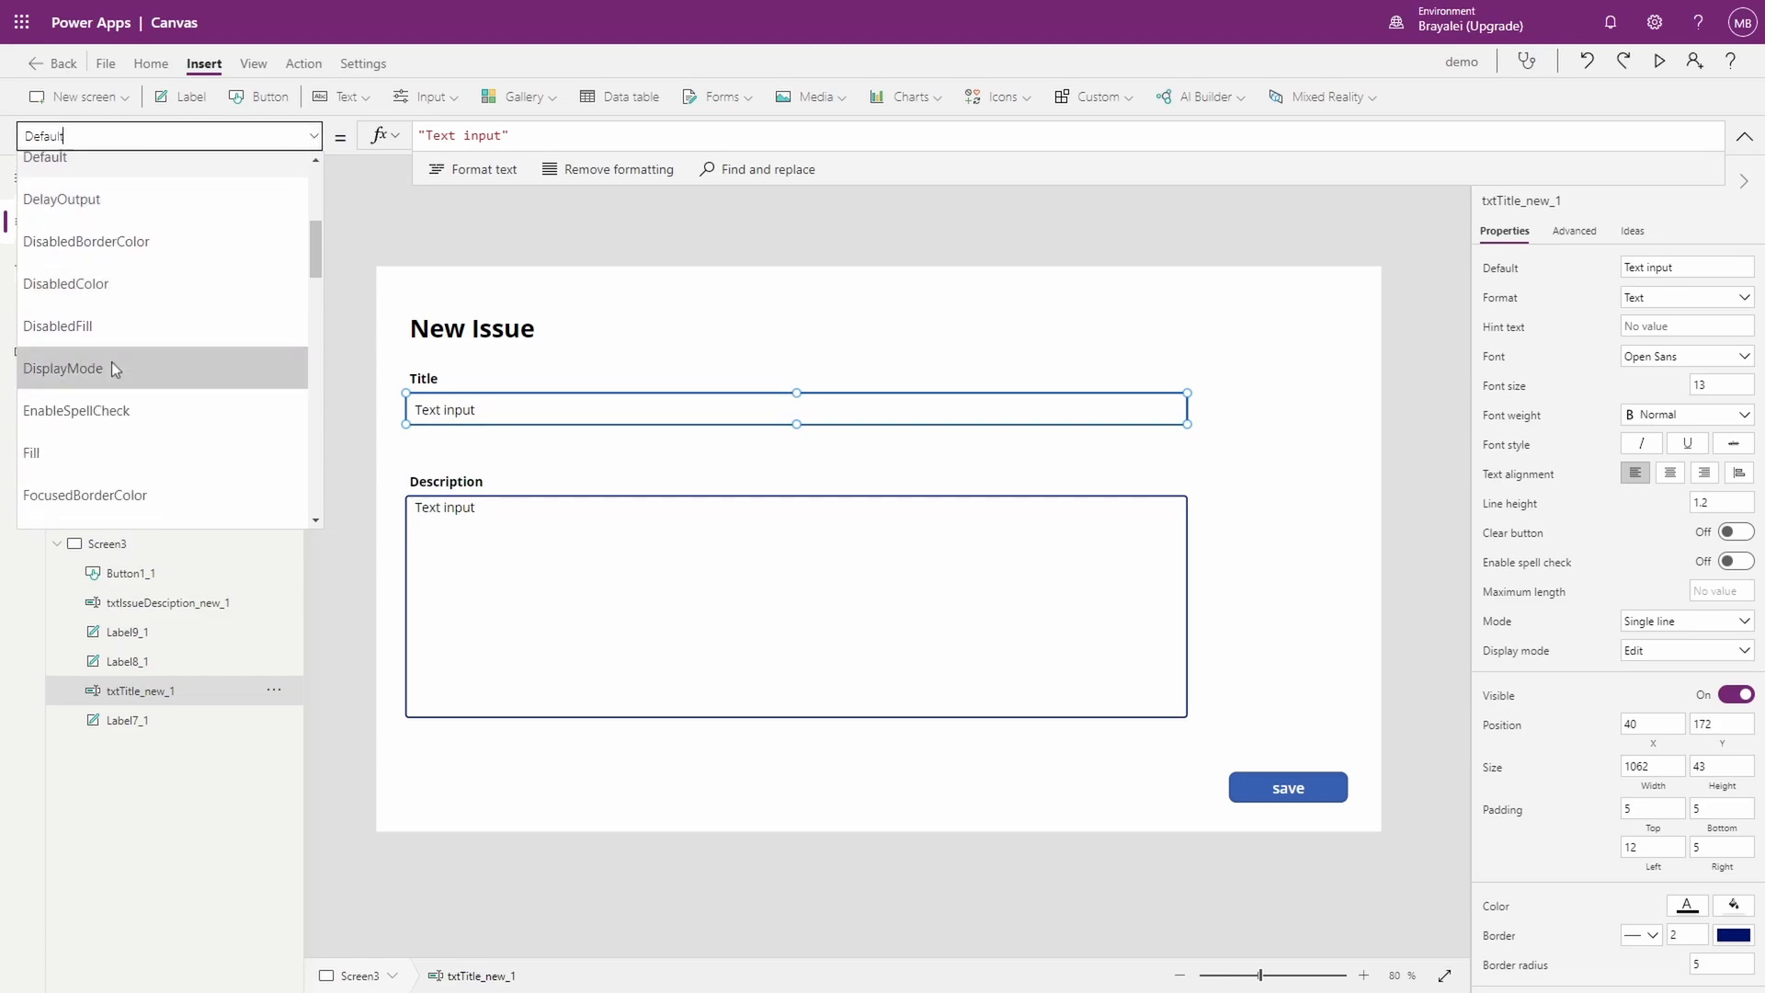
pyautogui.scroll(2, 112, 367)
pyautogui.scroll(1, 112, 366)
pyautogui.scroll(-5, 112, 363)
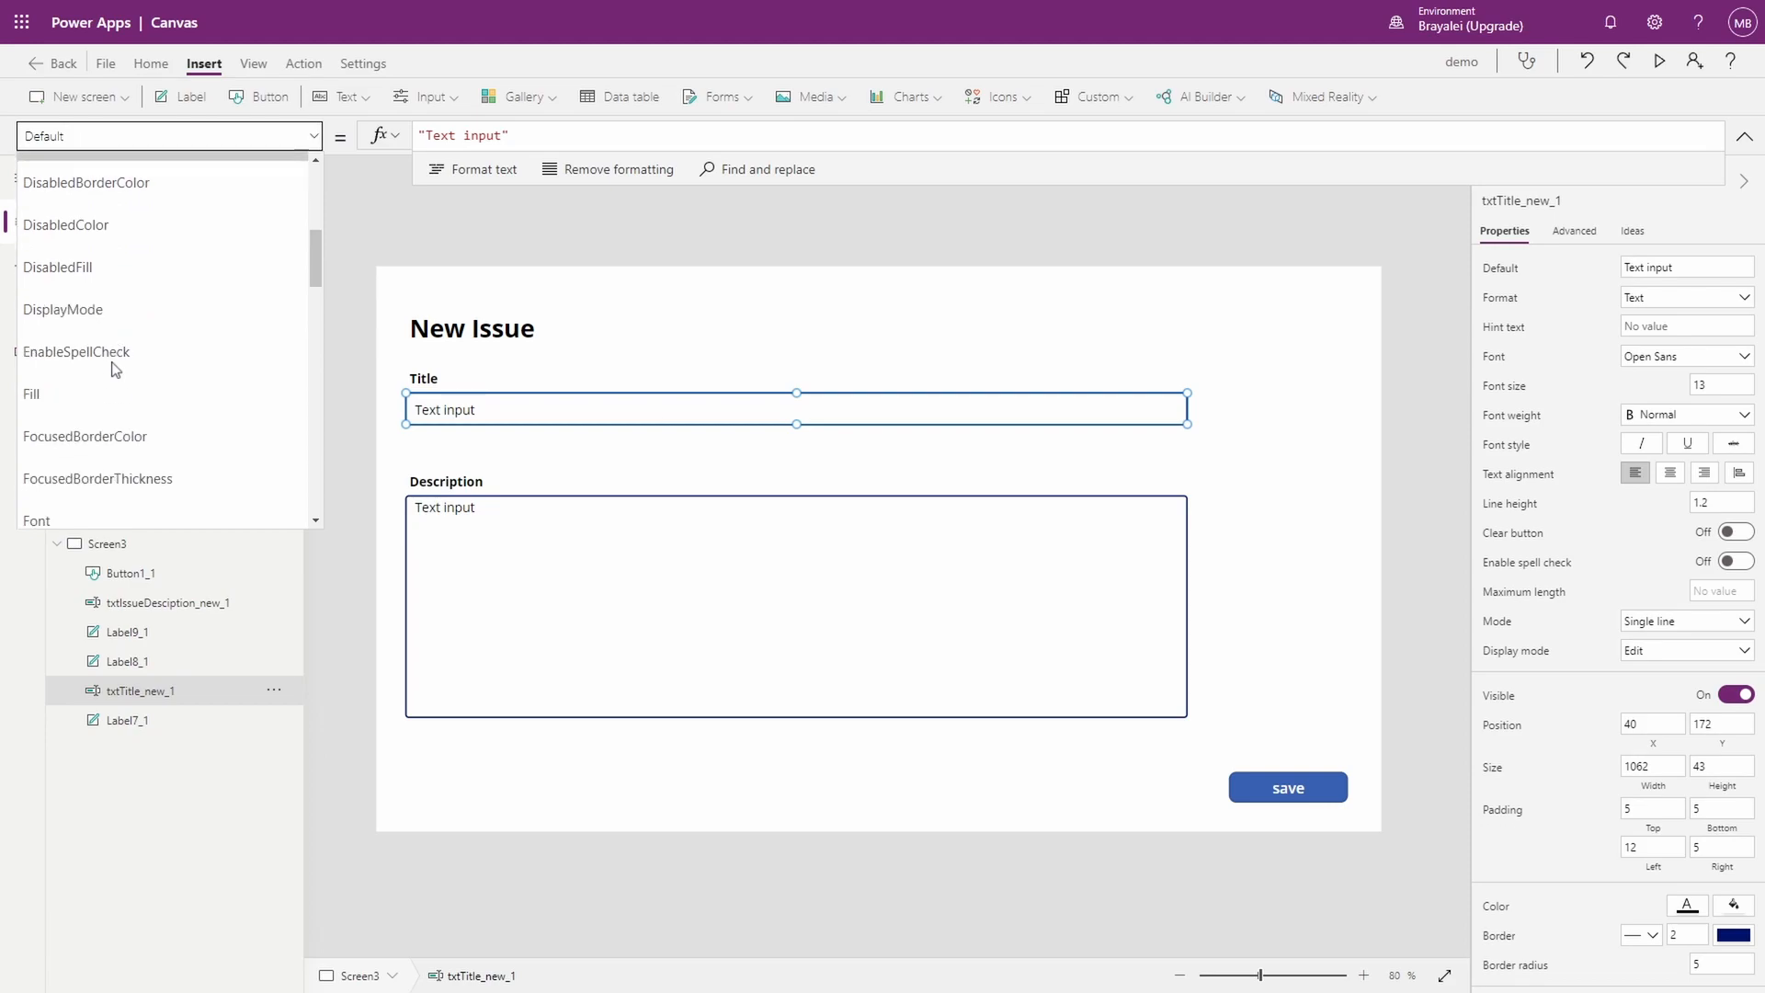
pyautogui.scroll(5, 312, 275)
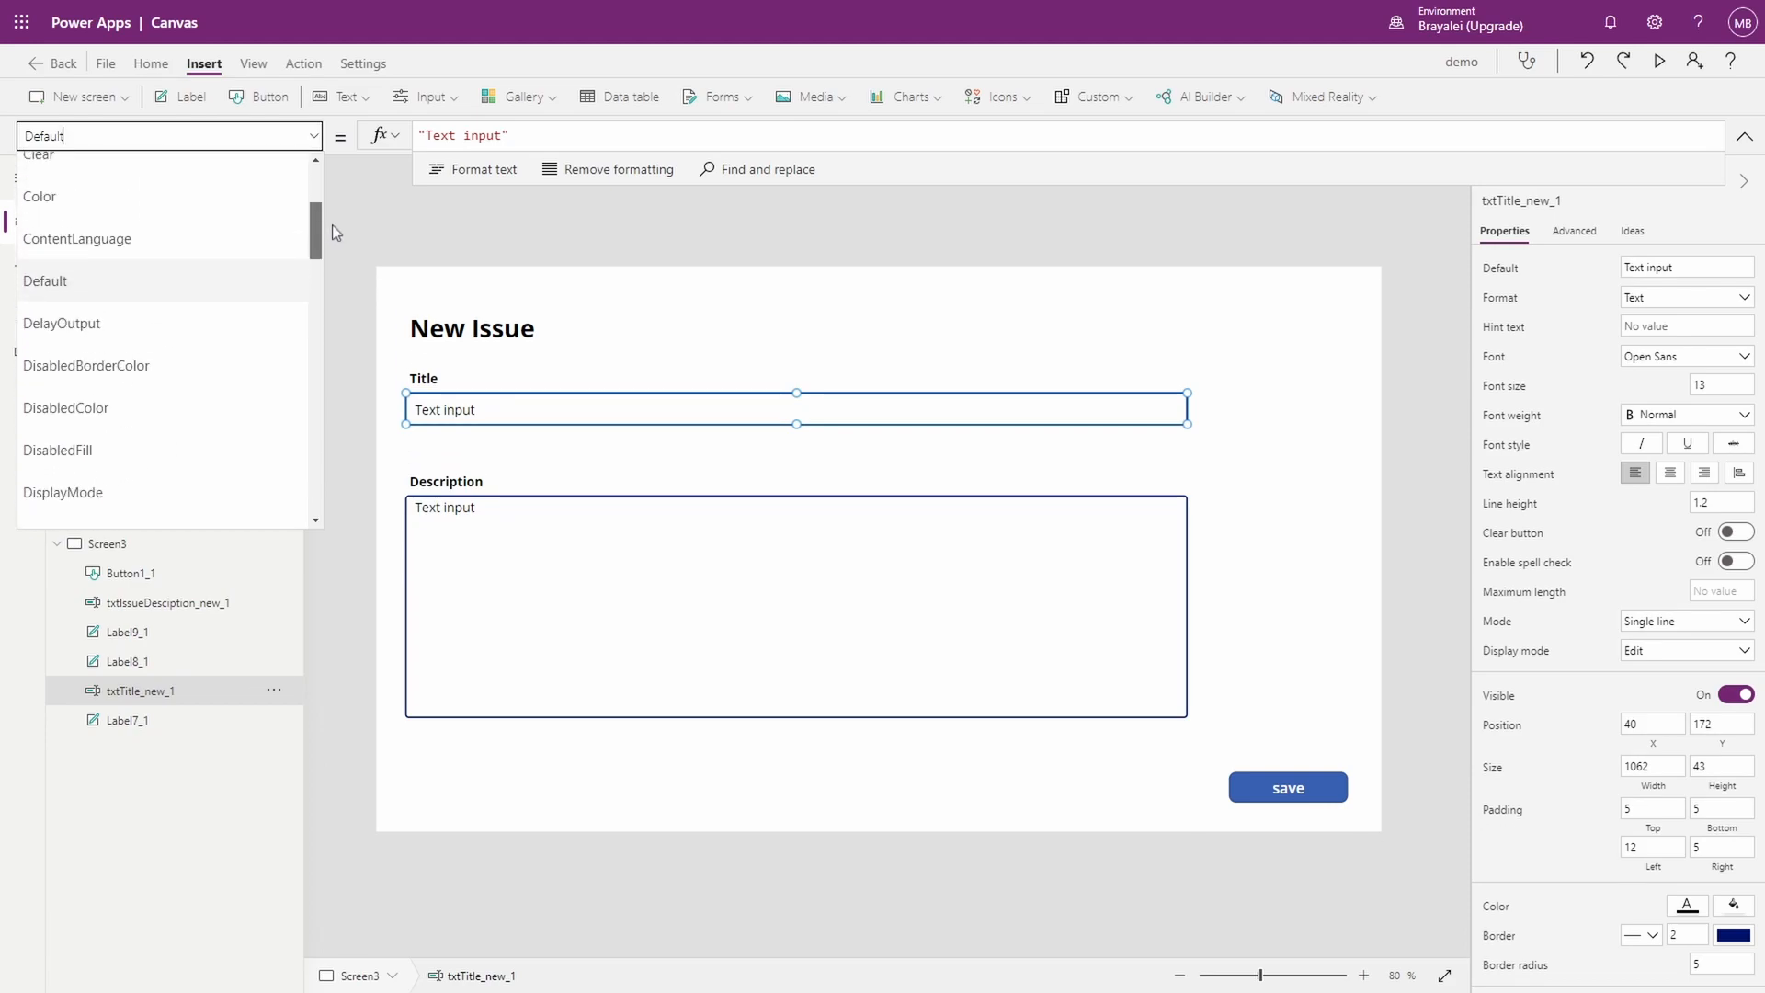
pyautogui.scroll(-1, 313, 257)
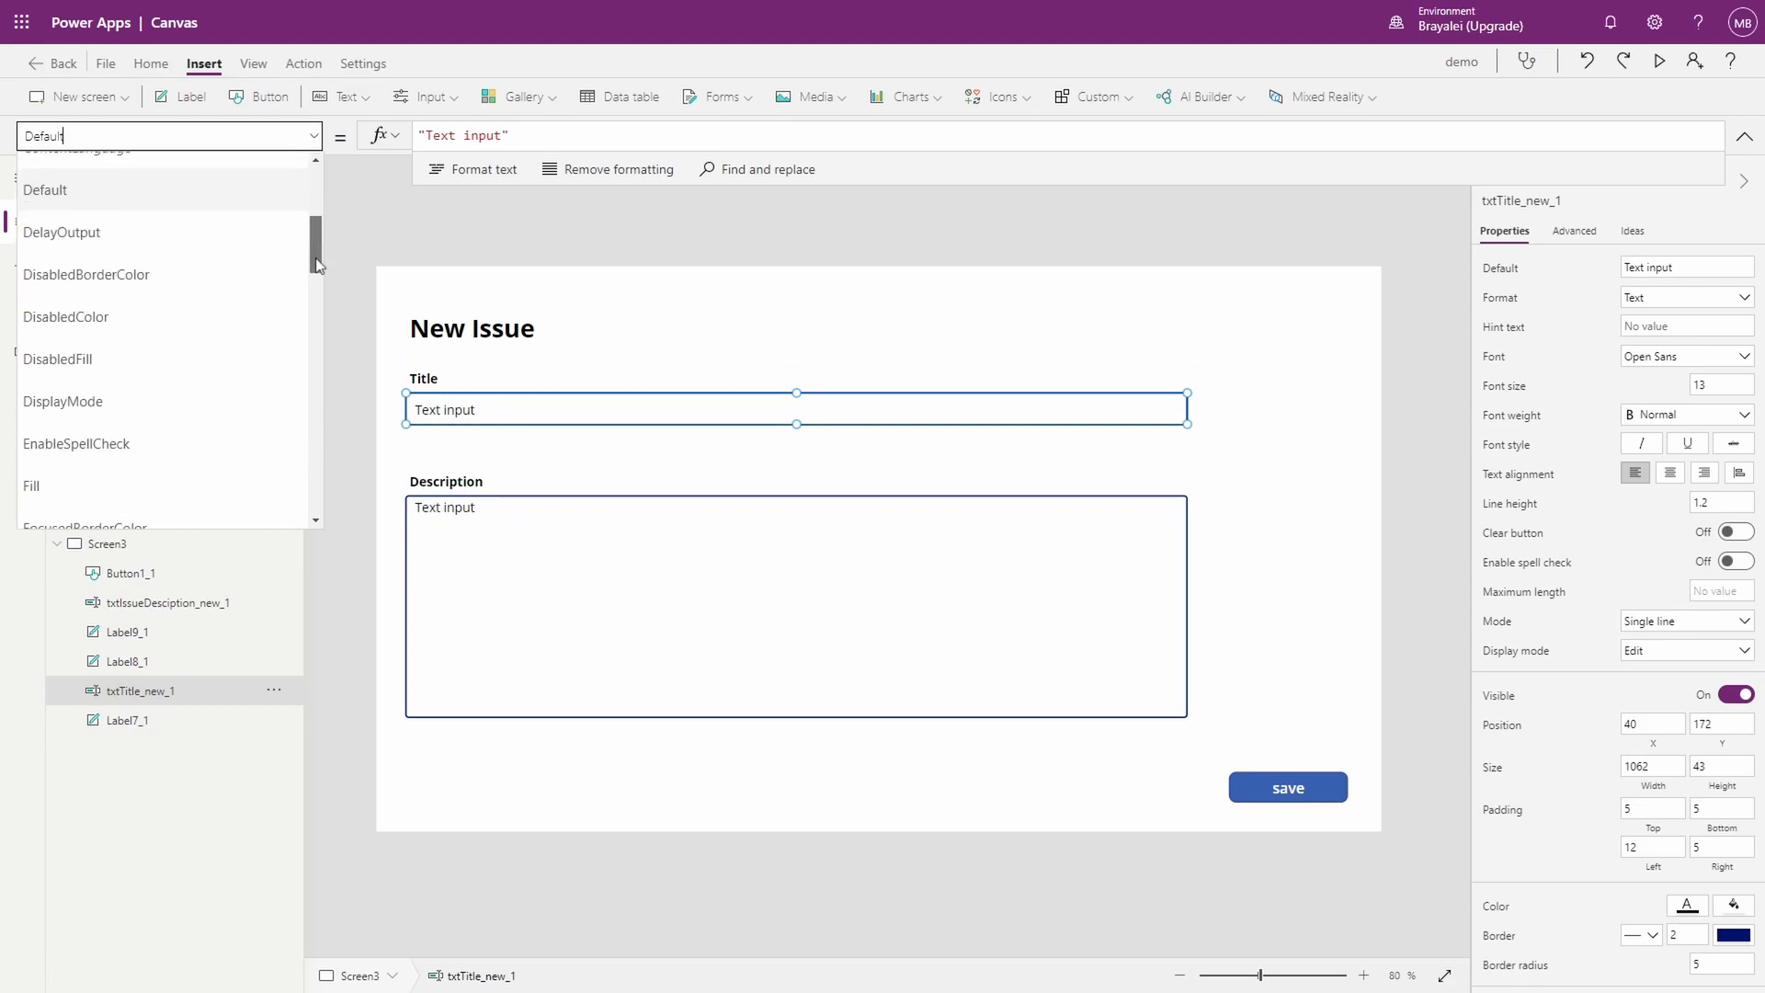
pyautogui.click(107, 400)
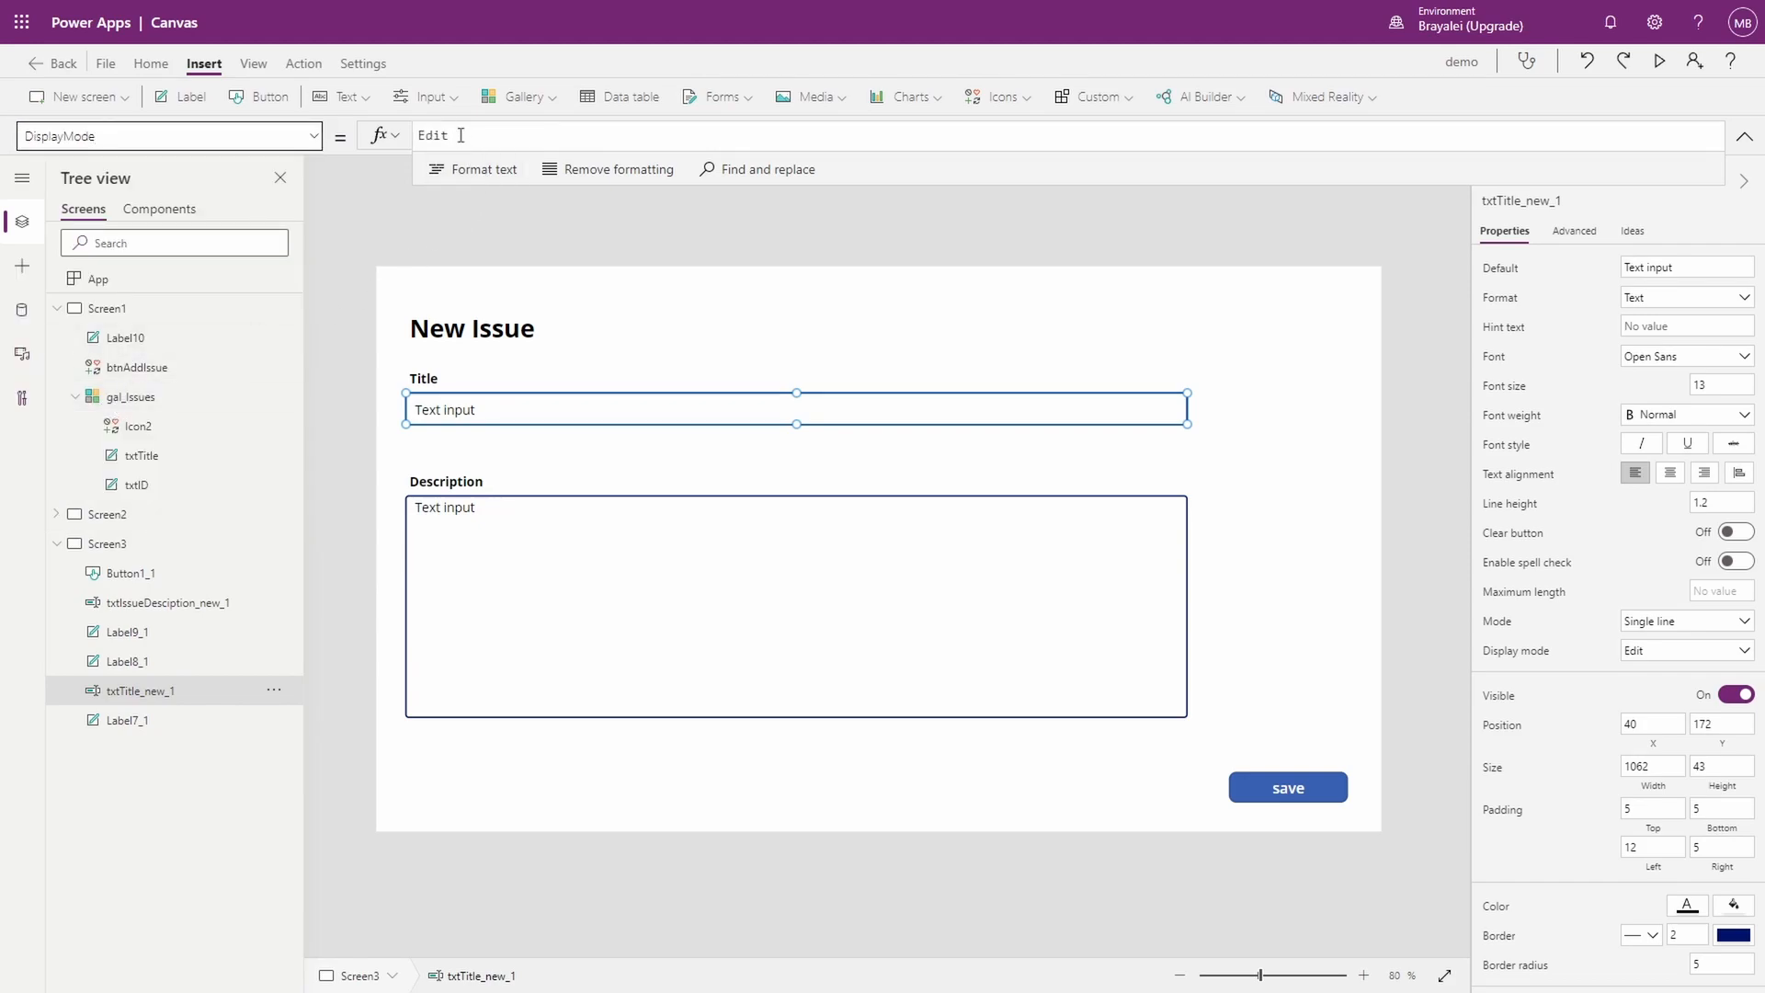
pyautogui.doubleClick(523, 135)
pyautogui.write('view')
pyautogui.click(461, 210)
# Step: Set the DisplayMode property of the description text input txtIssueDesciption_new_1 on Screen3 to DisplayMode.View
pyautogui.click(605, 599)
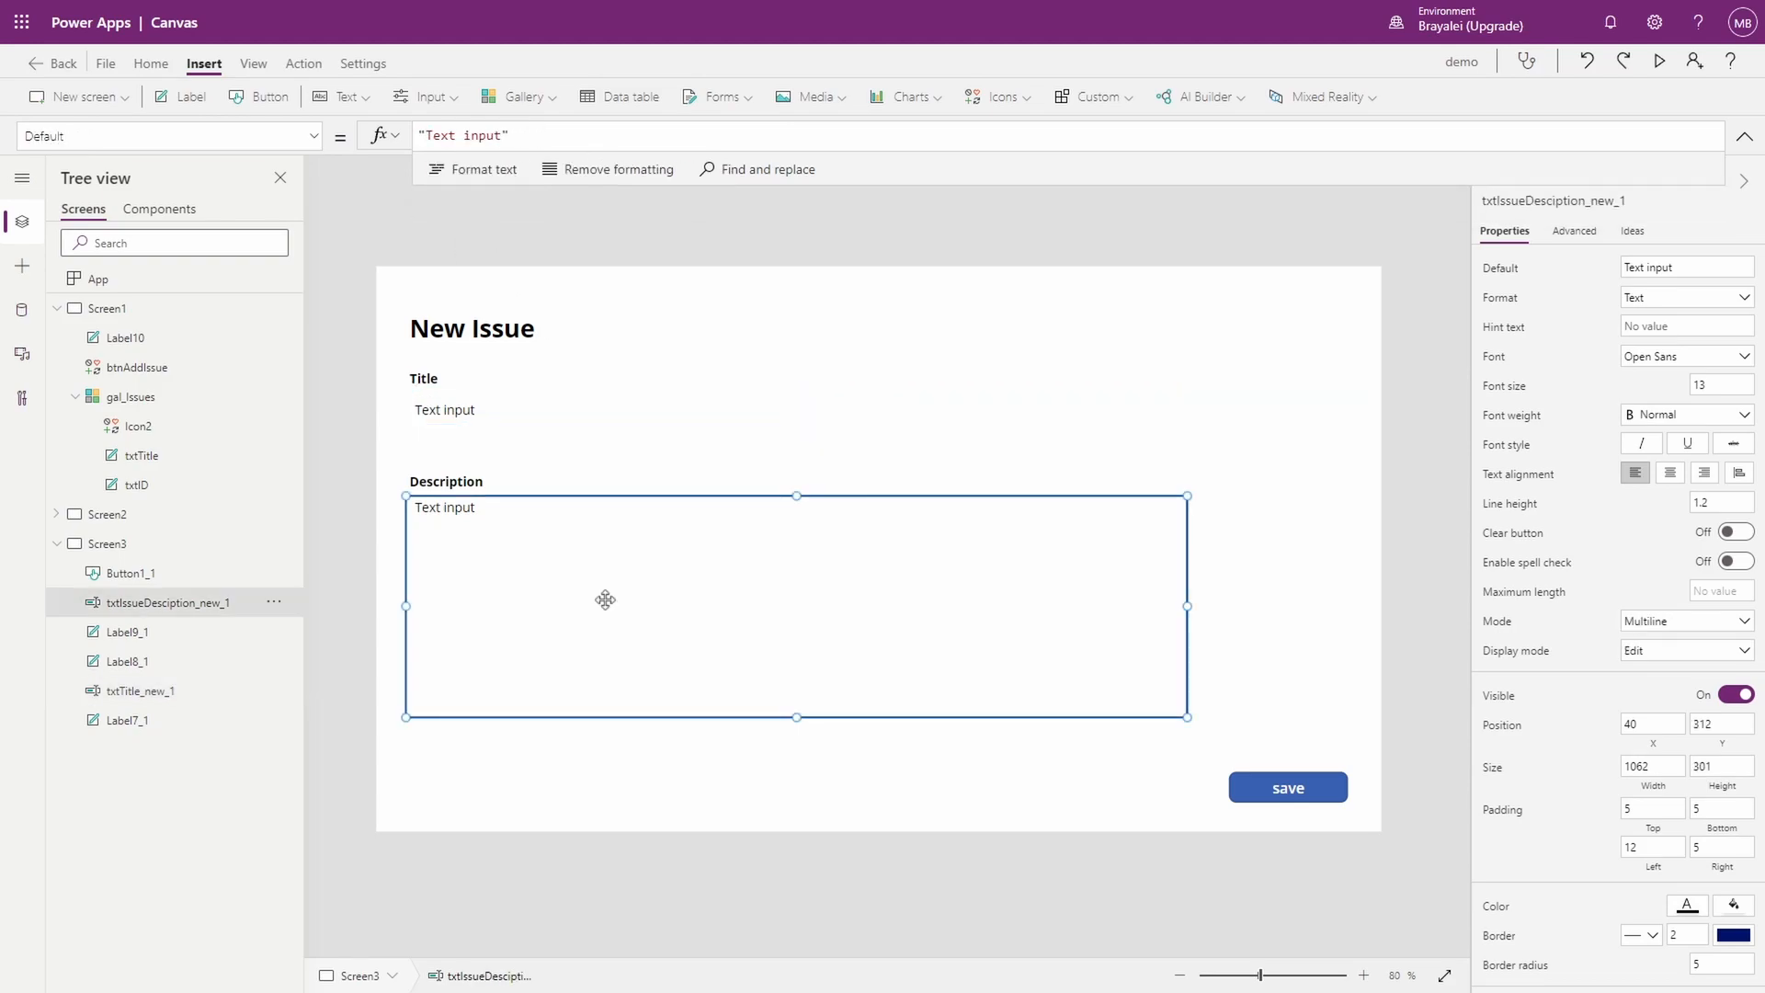
pyautogui.click(313, 136)
pyautogui.scroll(-1, 193, 417)
pyautogui.scroll(-6, 193, 417)
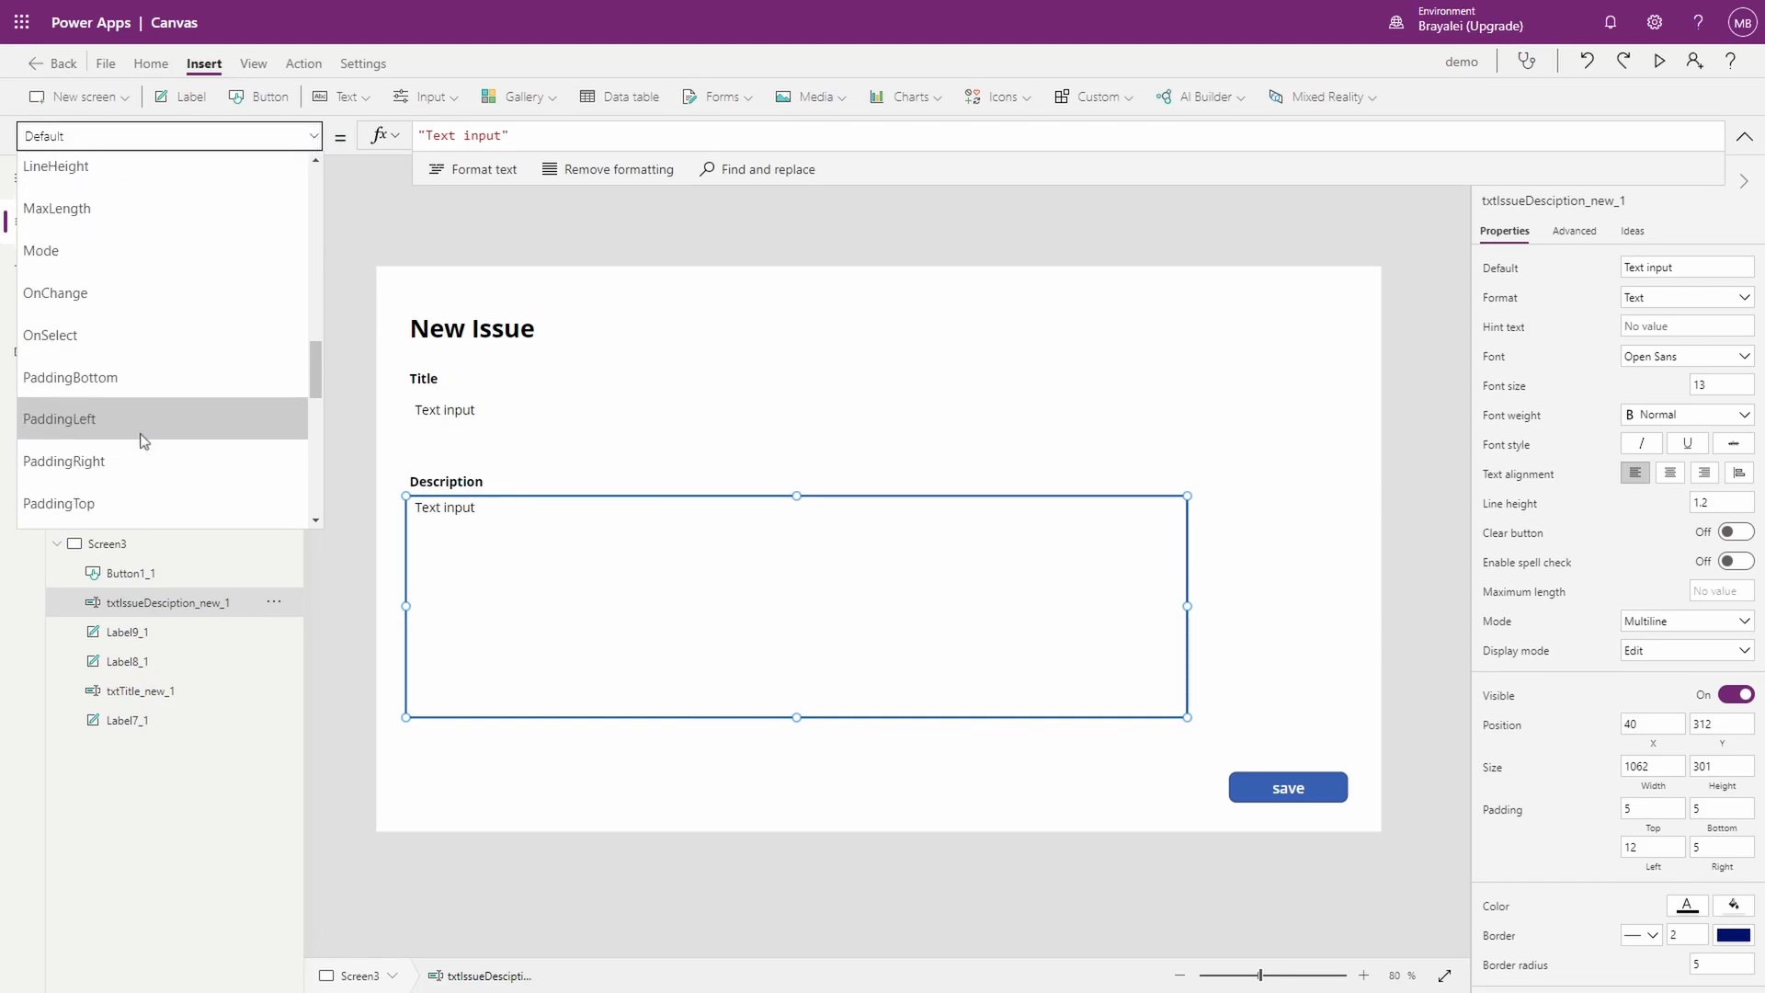
pyautogui.scroll(-1, 144, 441)
pyautogui.scroll(8, 110, 423)
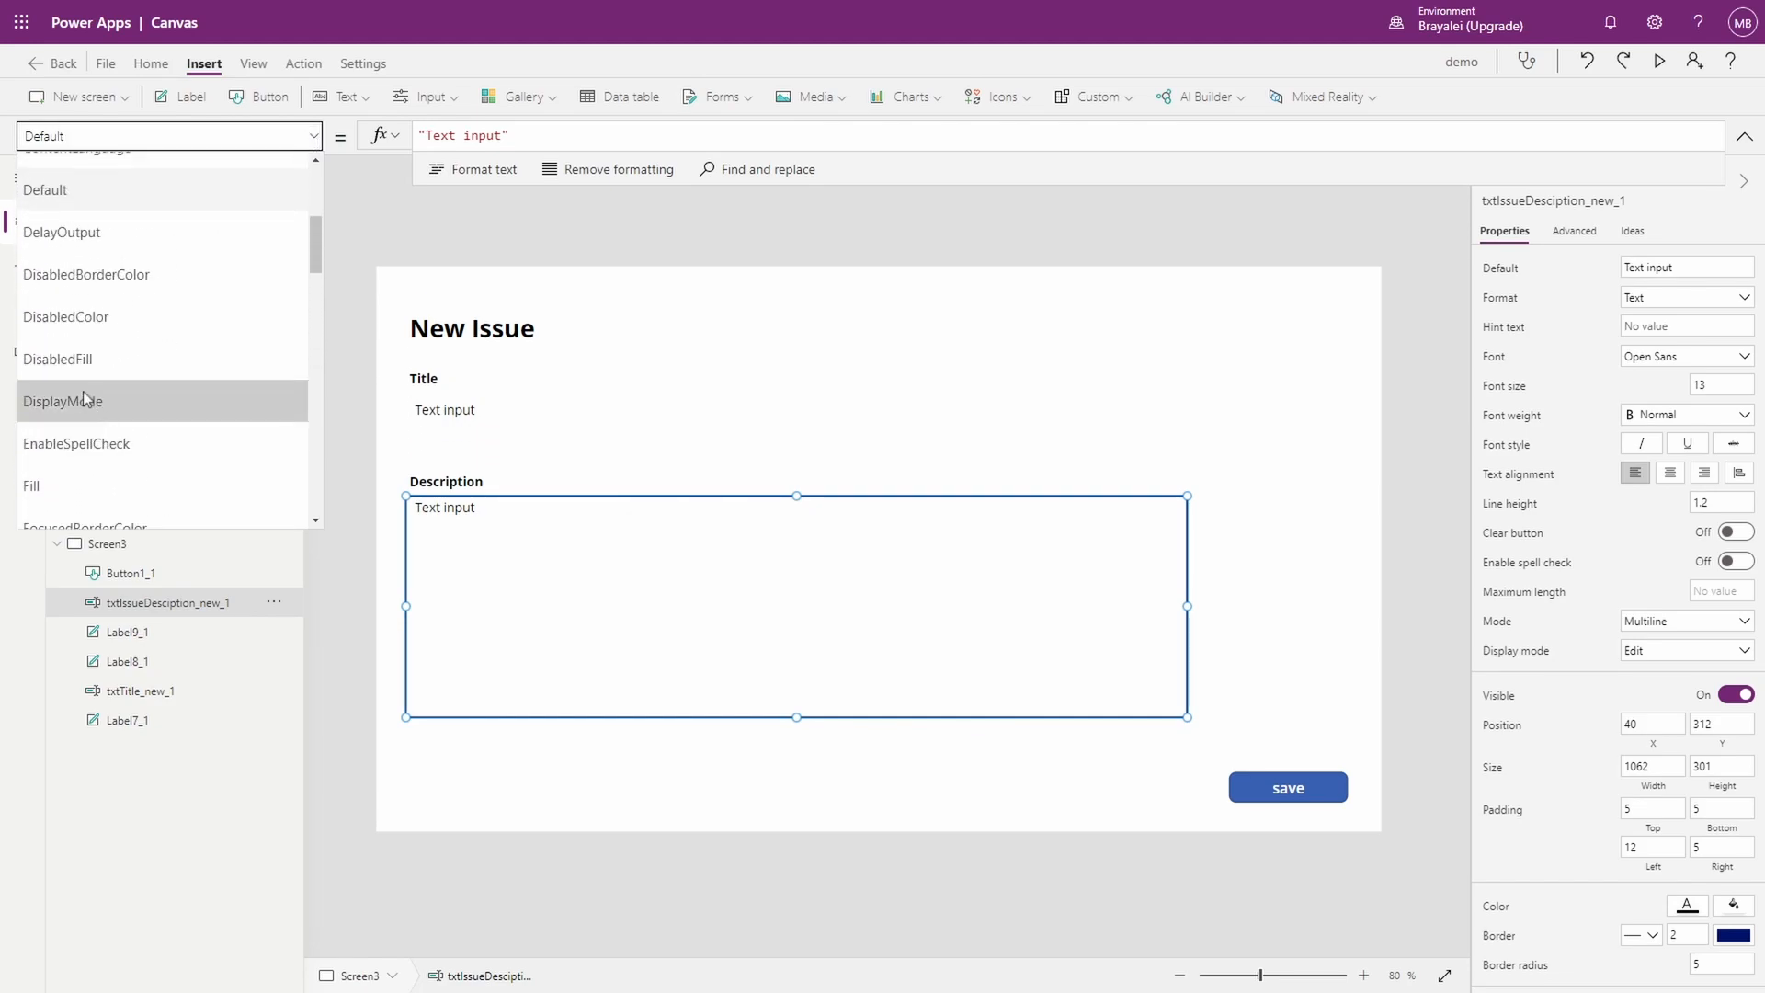
pyautogui.click(84, 401)
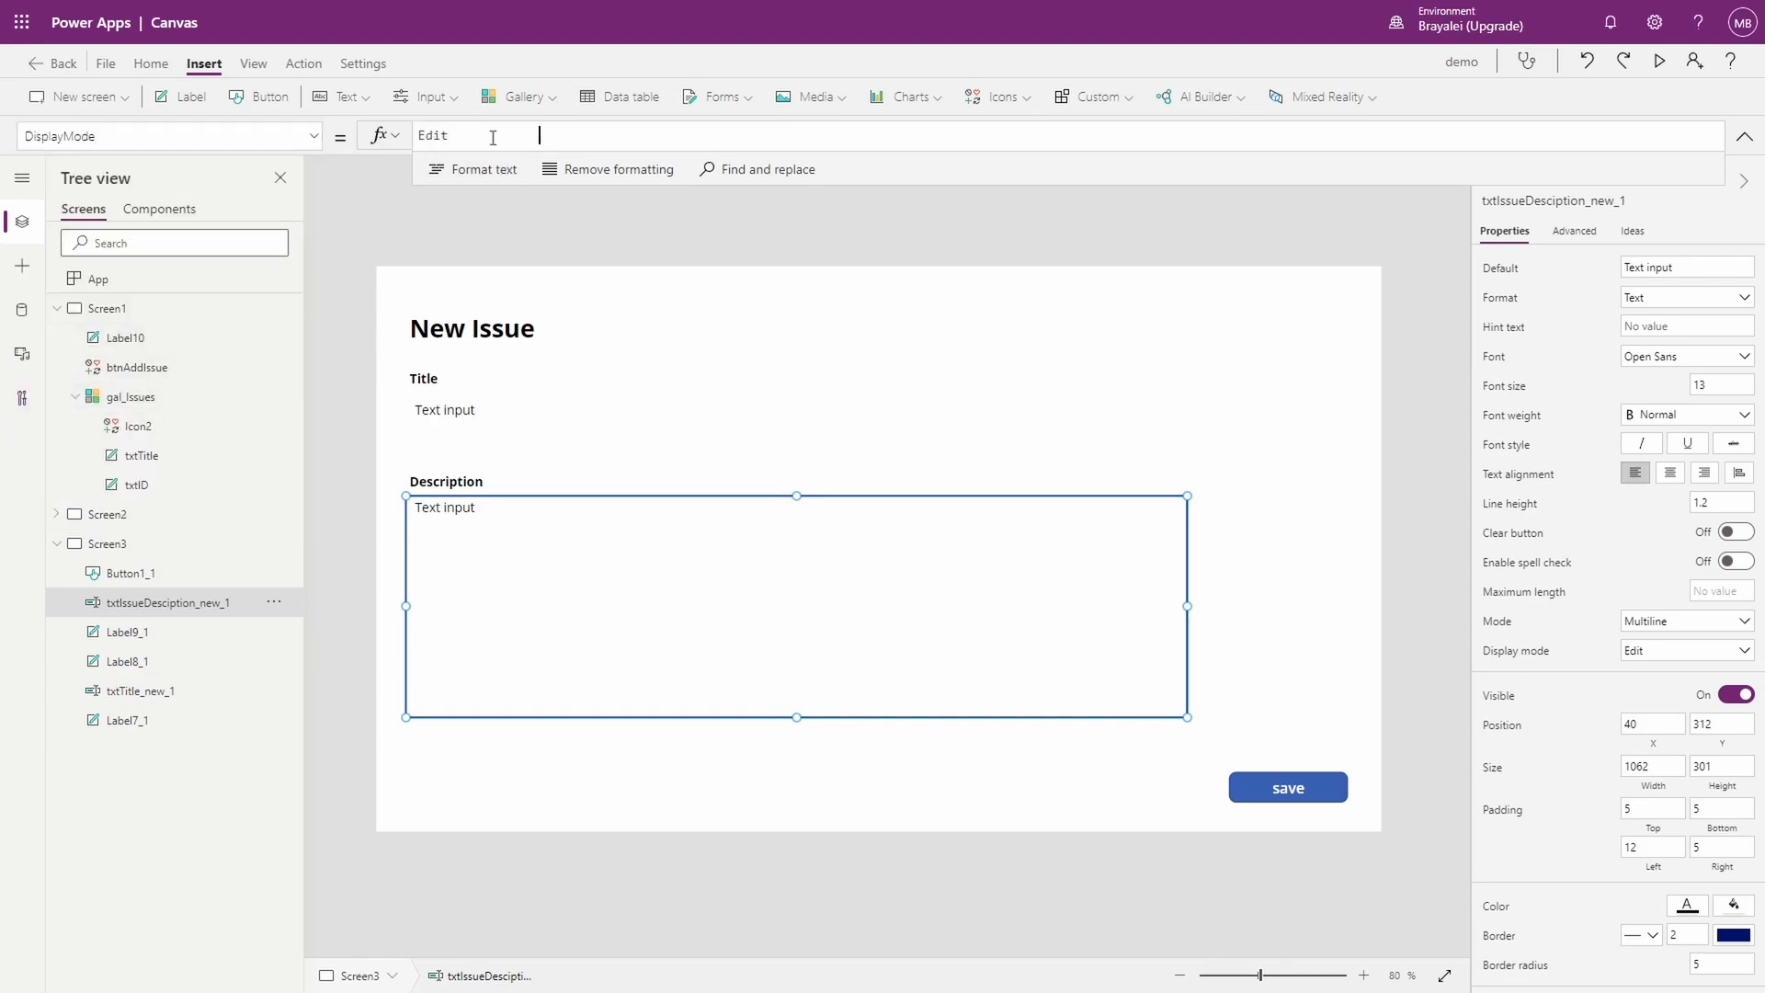
pyautogui.doubleClick(522, 134)
pyautogui.write('View')
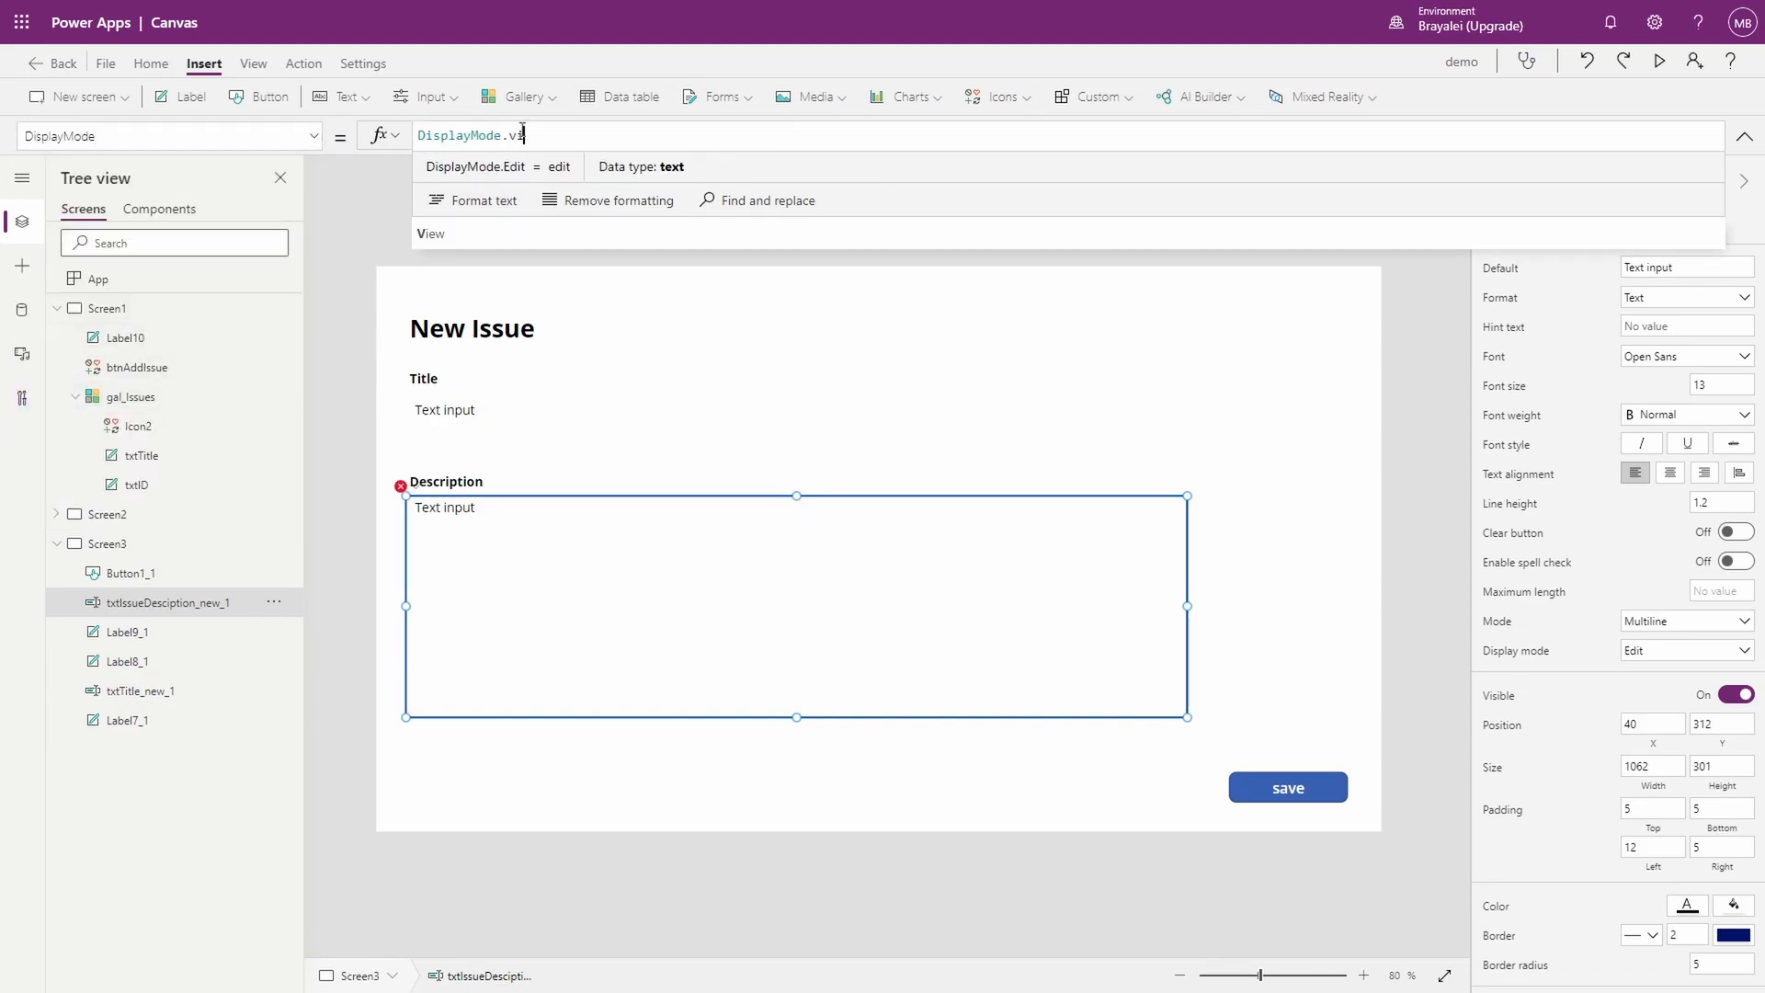
pyautogui.click(597, 418)
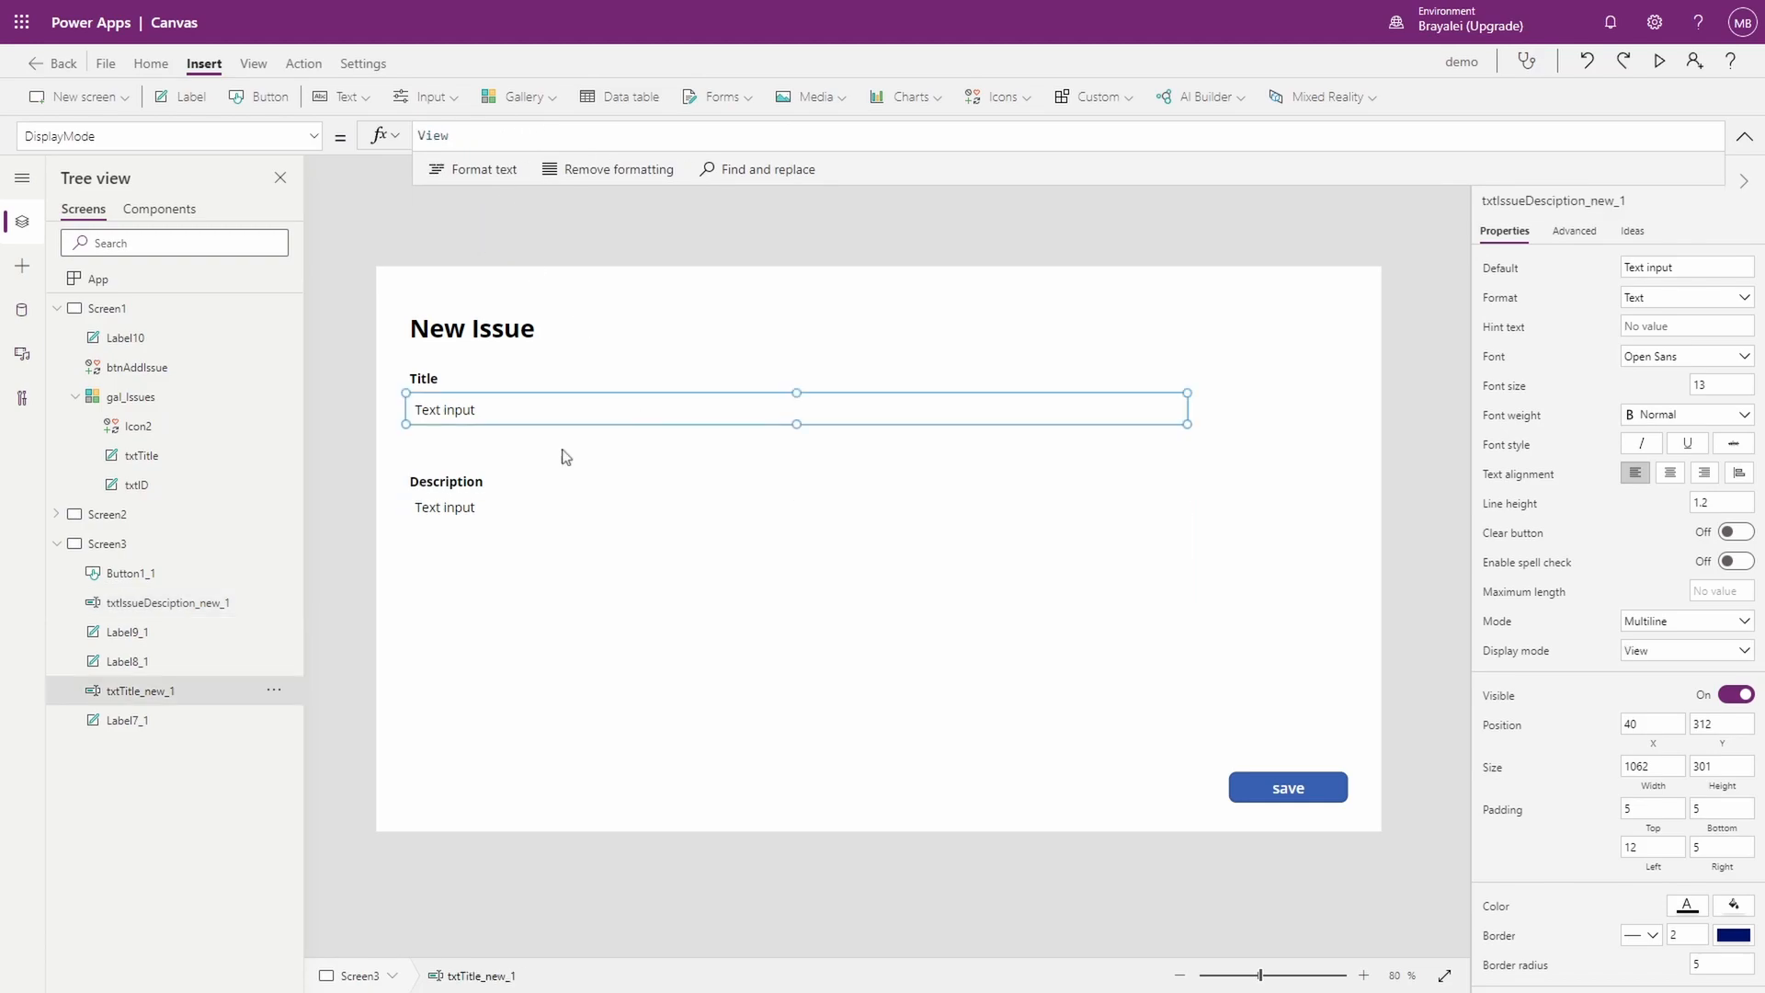
# Step: Shrink the description box to about 131 high and move the title and description labels and fields up beneath the New Issue heading
pyautogui.click(428, 483)
pyautogui.click(437, 515)
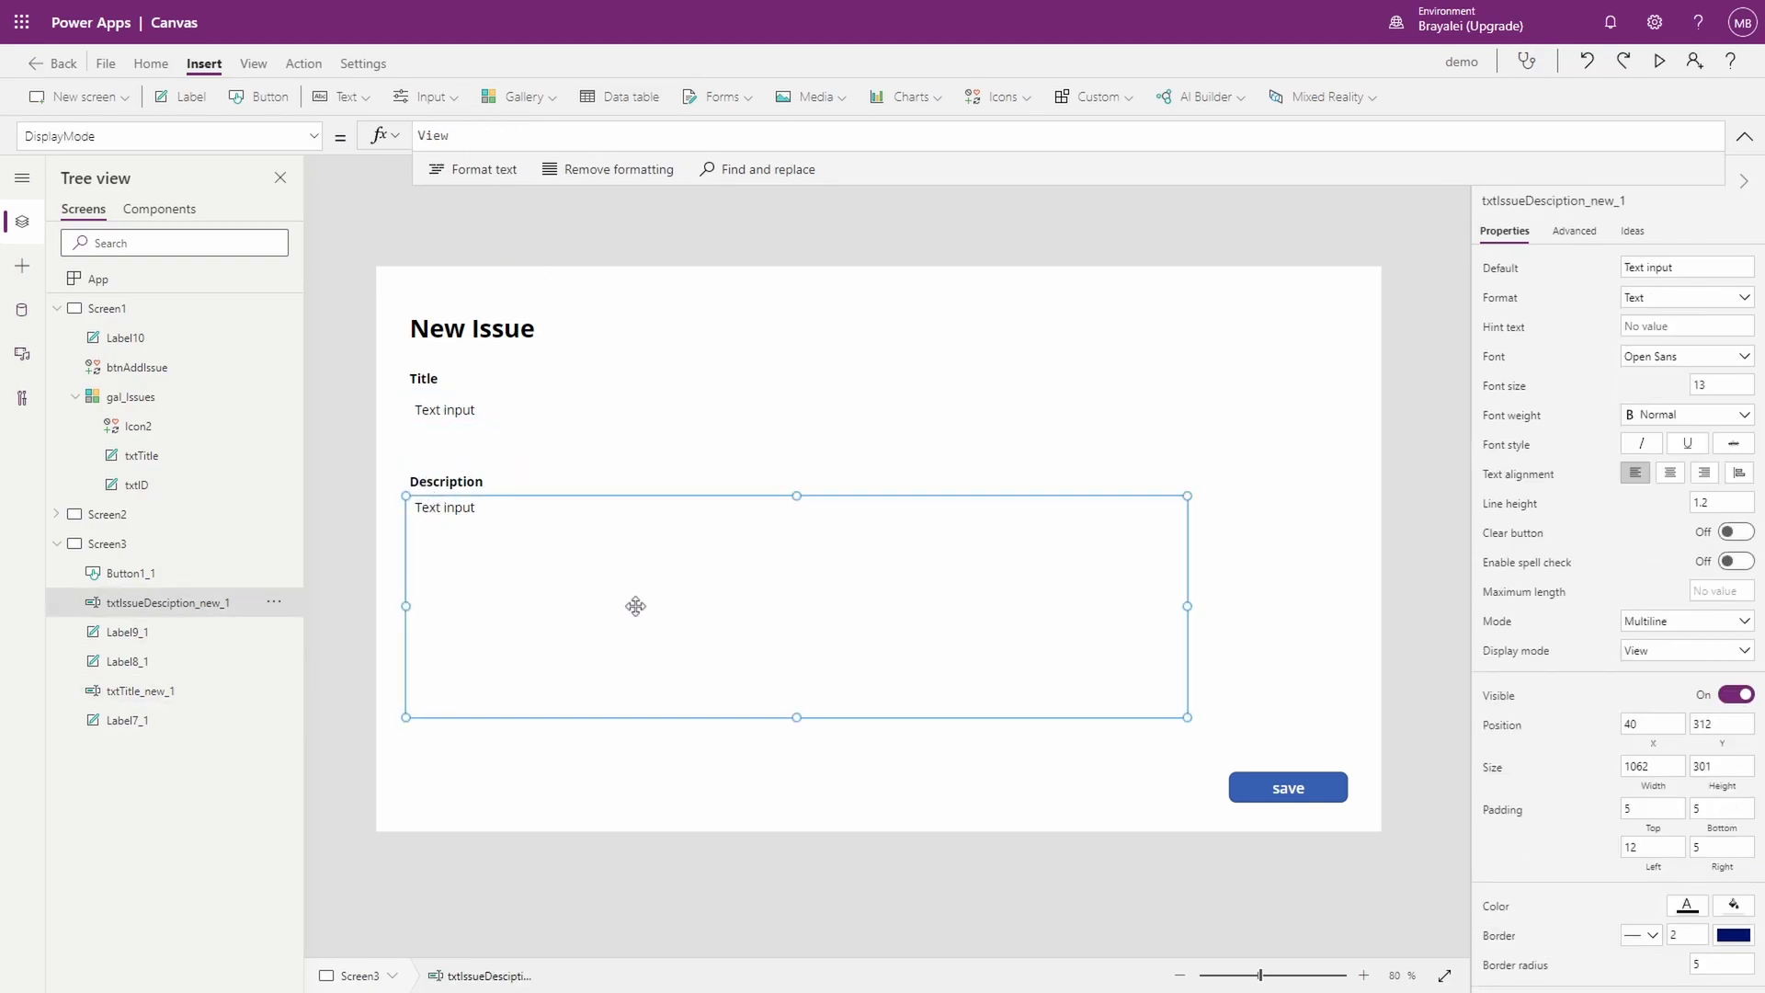
pyautogui.moveTo(798, 683); pyautogui.dragTo(800, 593)
pyautogui.moveTo(403, 449); pyautogui.dragTo(1303, 689)
pyautogui.moveTo(548, 543); pyautogui.dragTo(546, 516)
pyautogui.moveTo(439, 411); pyautogui.dragTo(1375, 610)
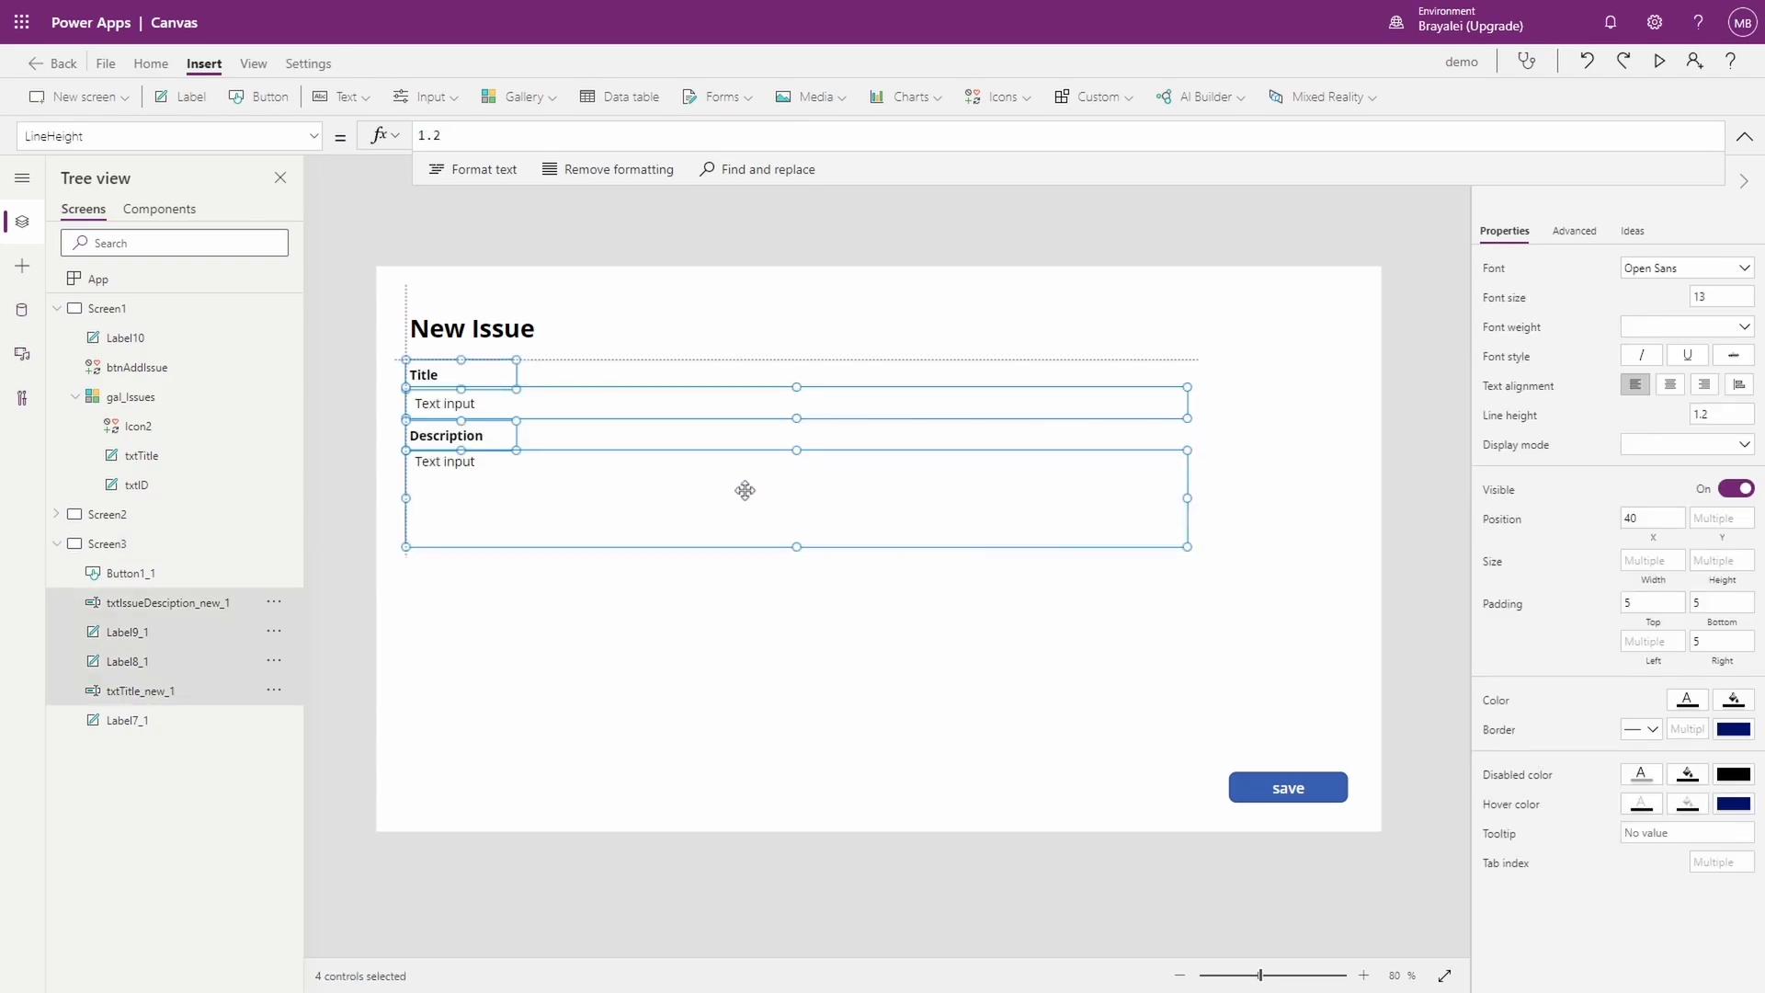
pyautogui.click(767, 650)
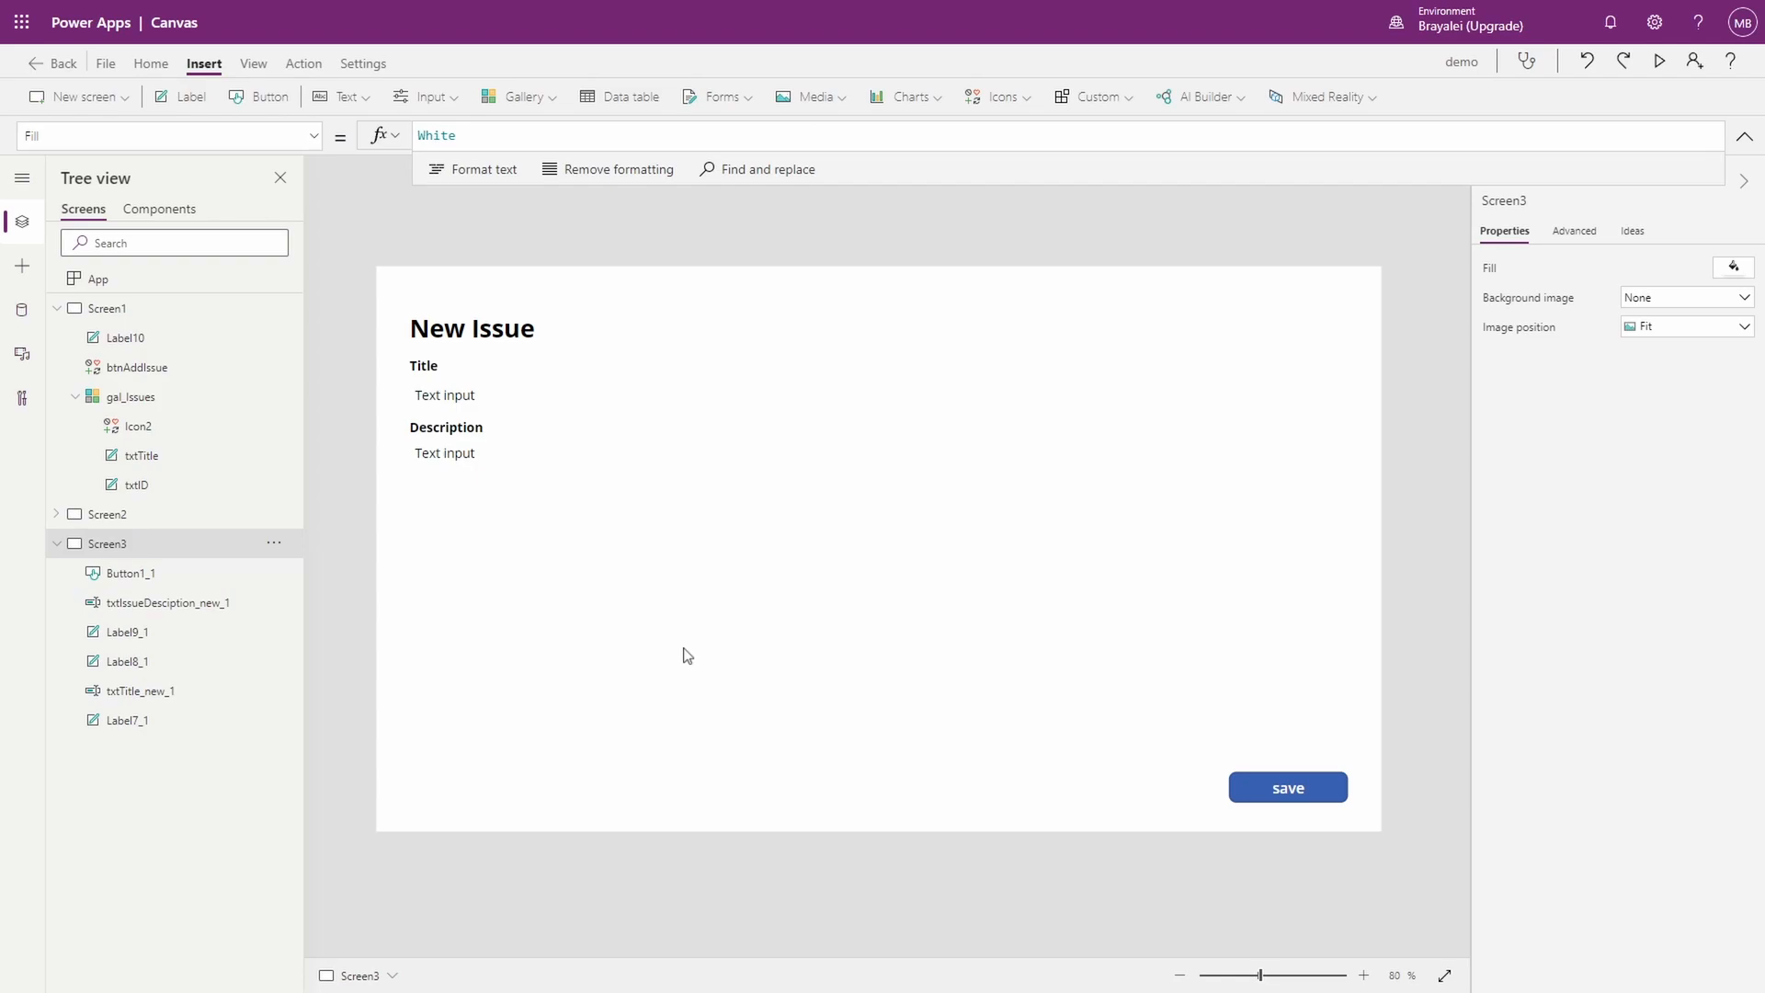
# Step: Replace the Default formula of the description text input txtIssueDesciption_new_1 on Screen3 with a reference to gal_Issues.Selected
pyautogui.click(485, 459)
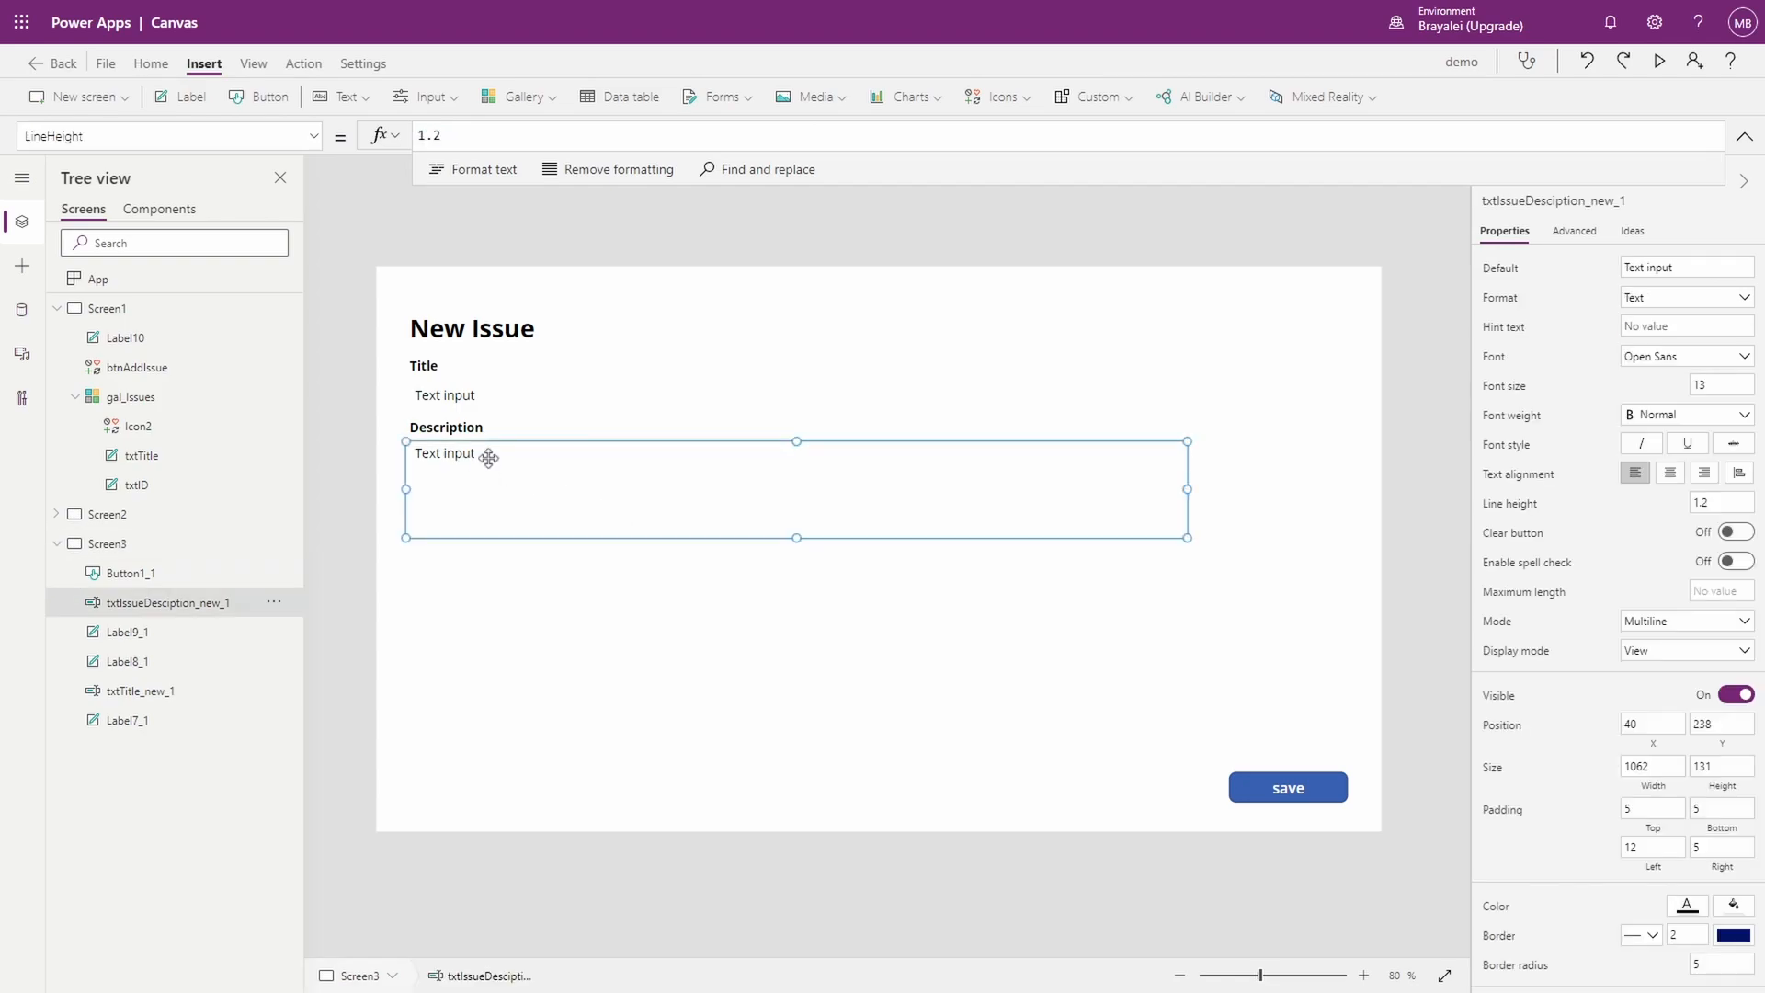
pyautogui.click(298, 137)
pyautogui.scroll(8, 102, 303)
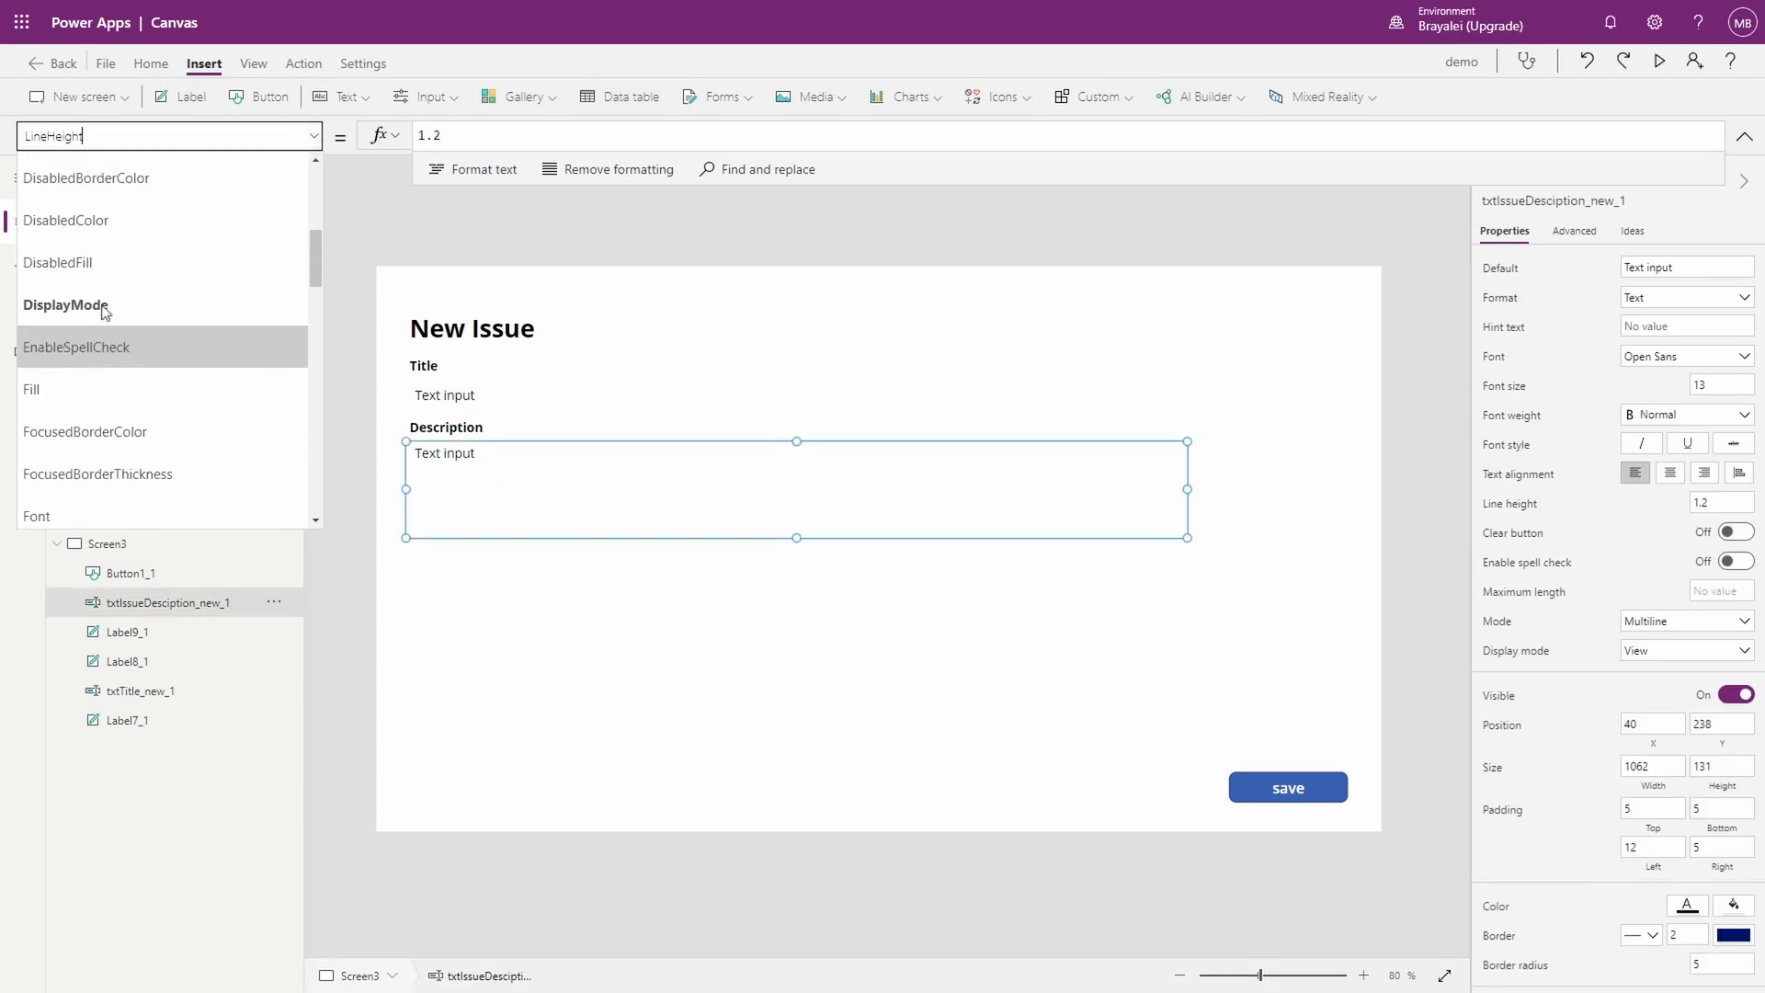
pyautogui.scroll(-2, 96, 316)
pyautogui.click(74, 271)
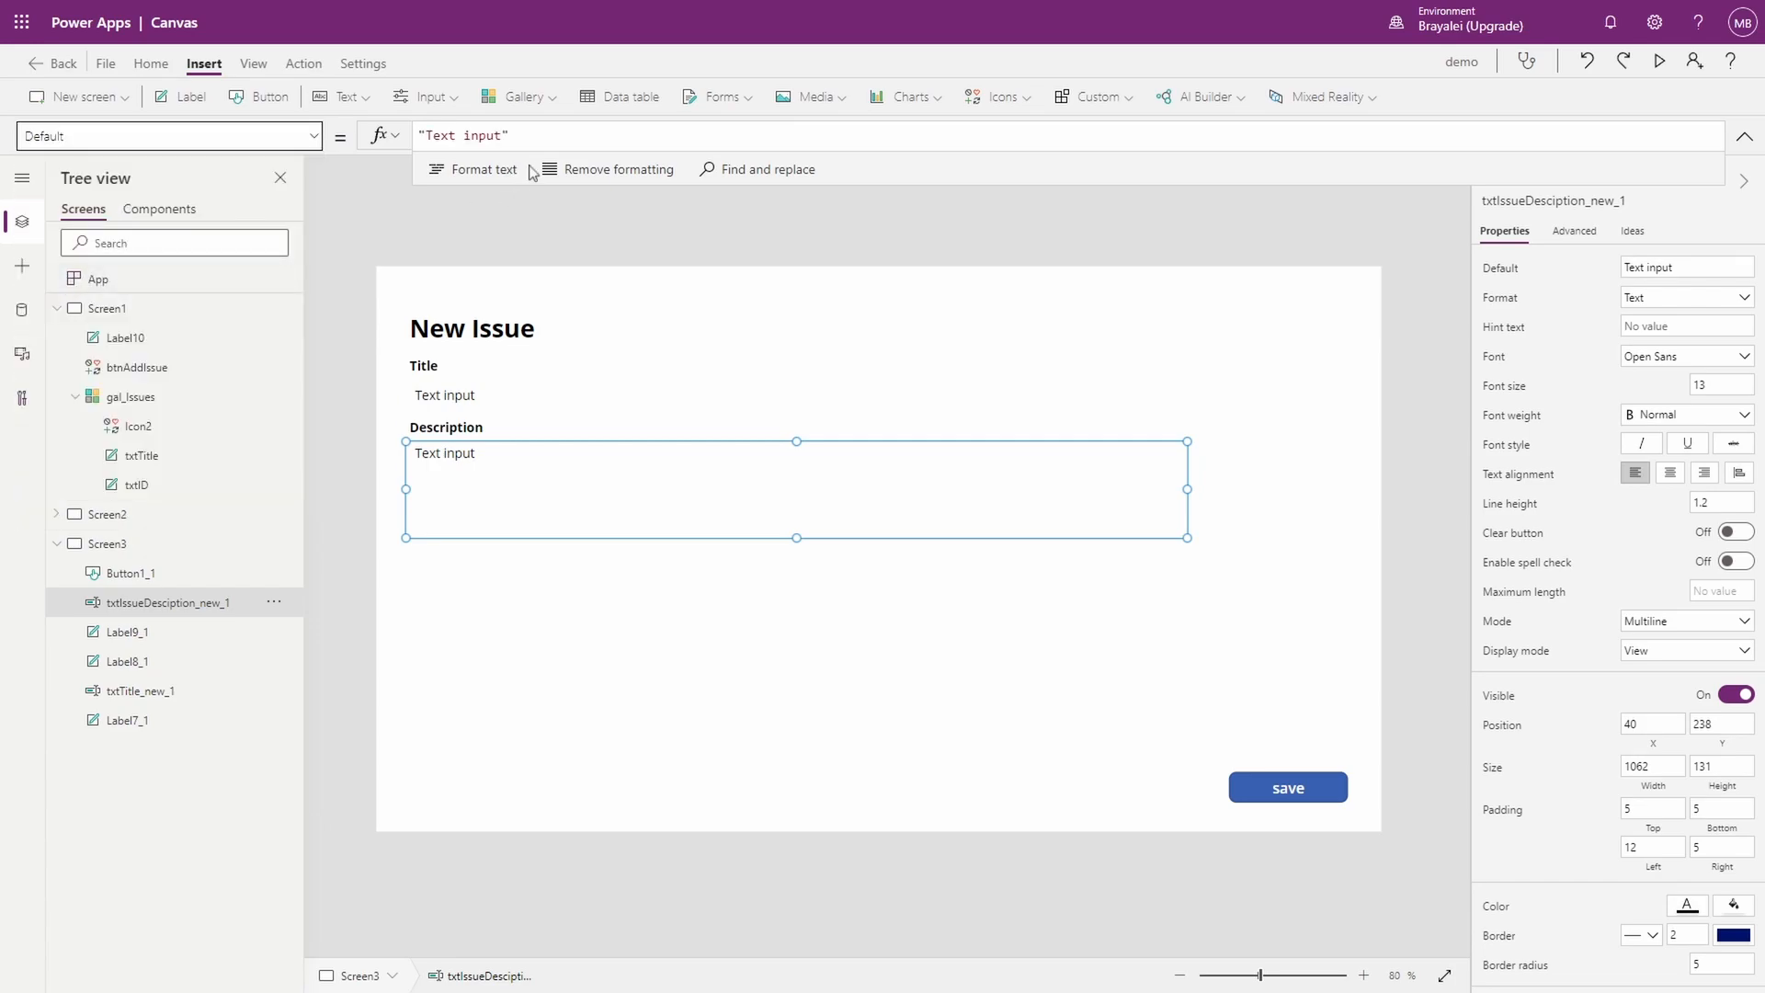
pyautogui.moveTo(523, 139); pyautogui.dragTo(405, 138)
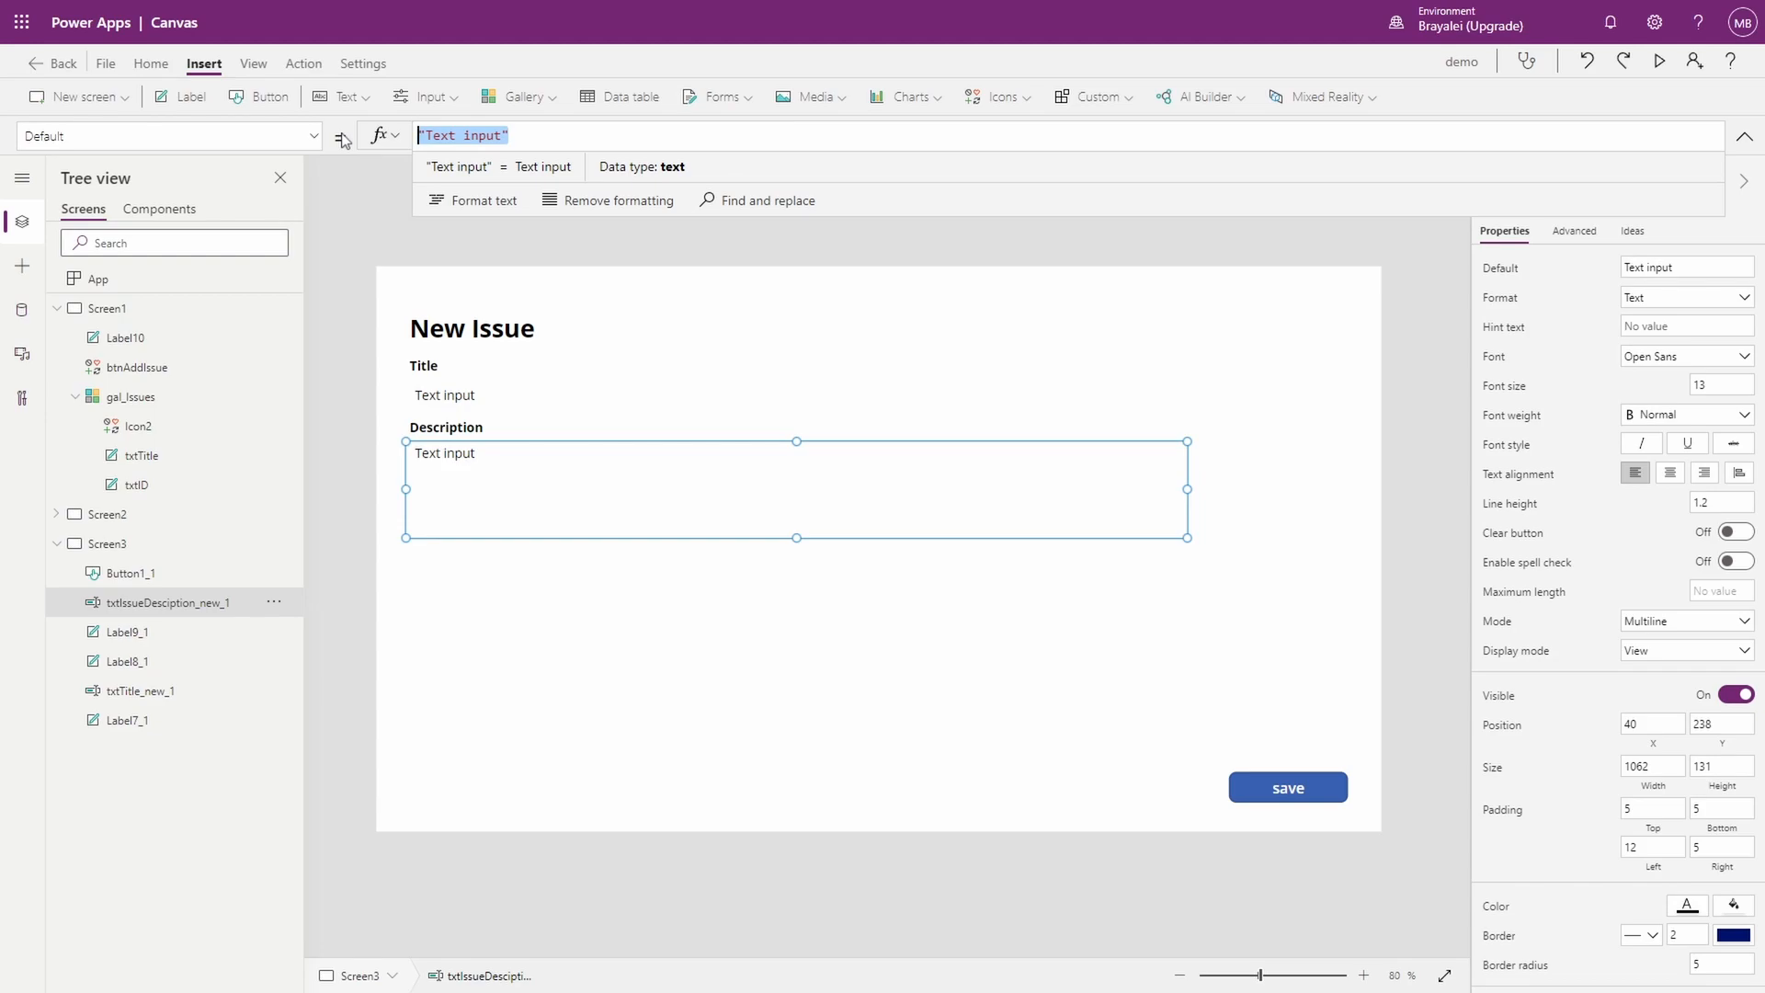
pyautogui.write('g')
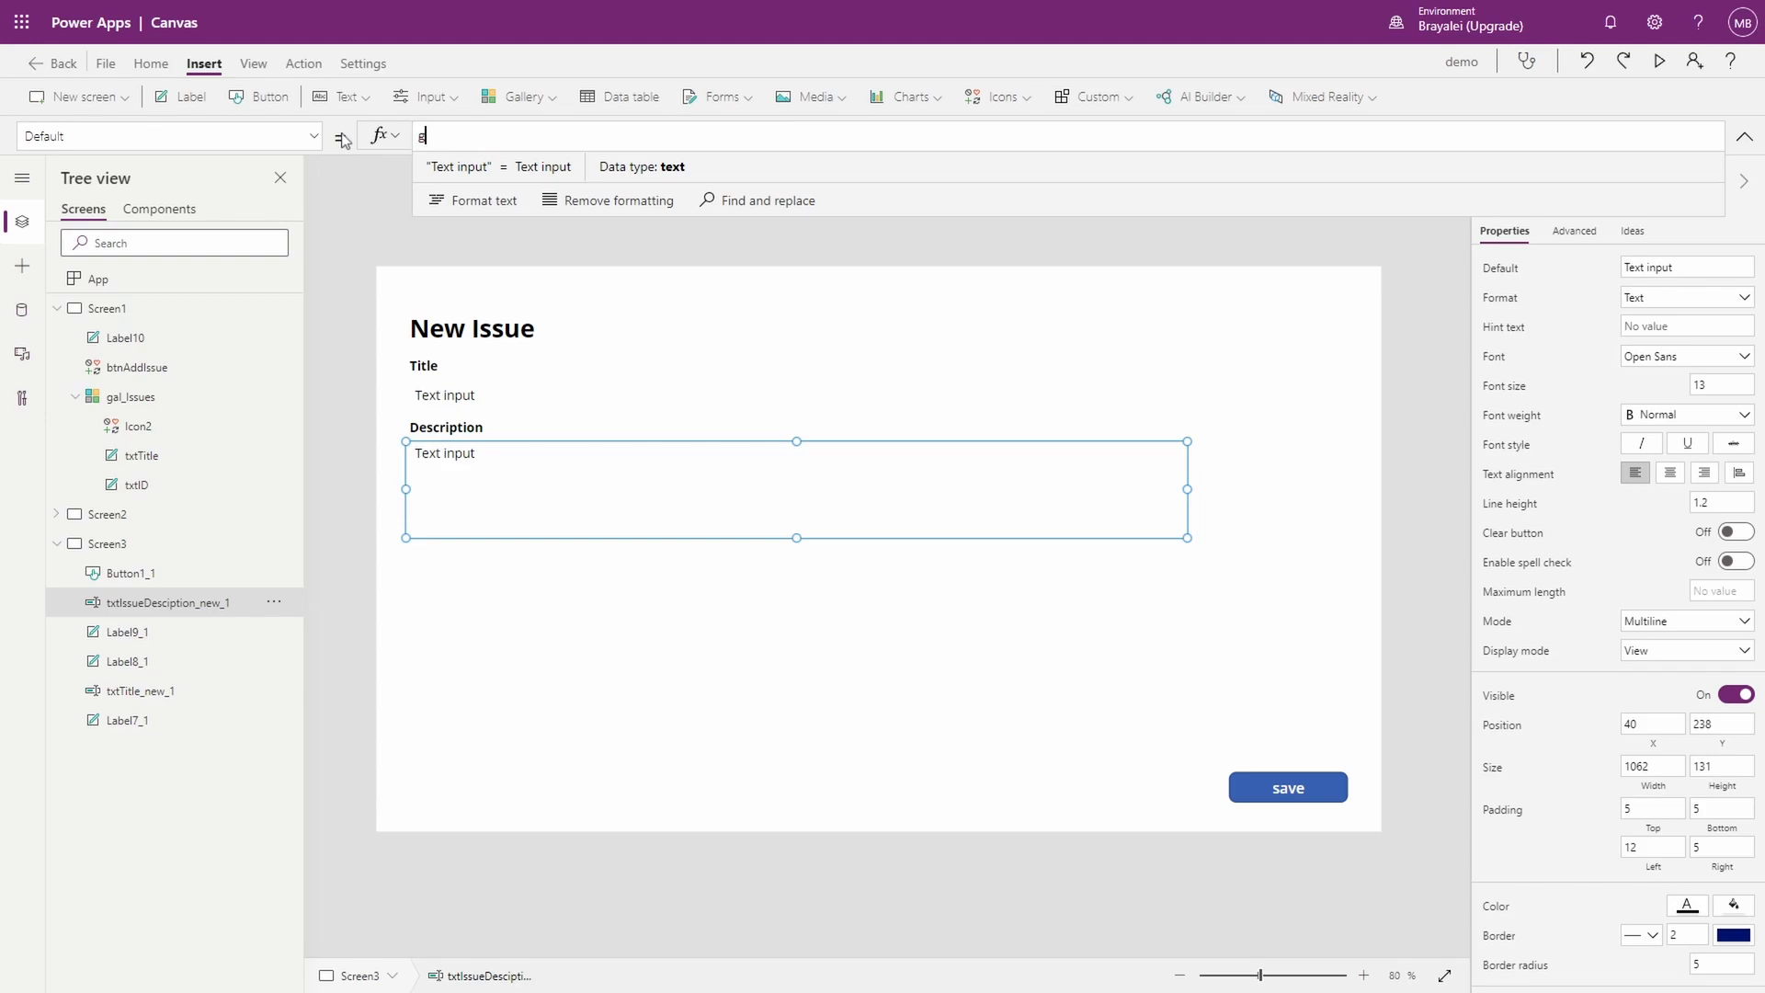
pyautogui.write('al')
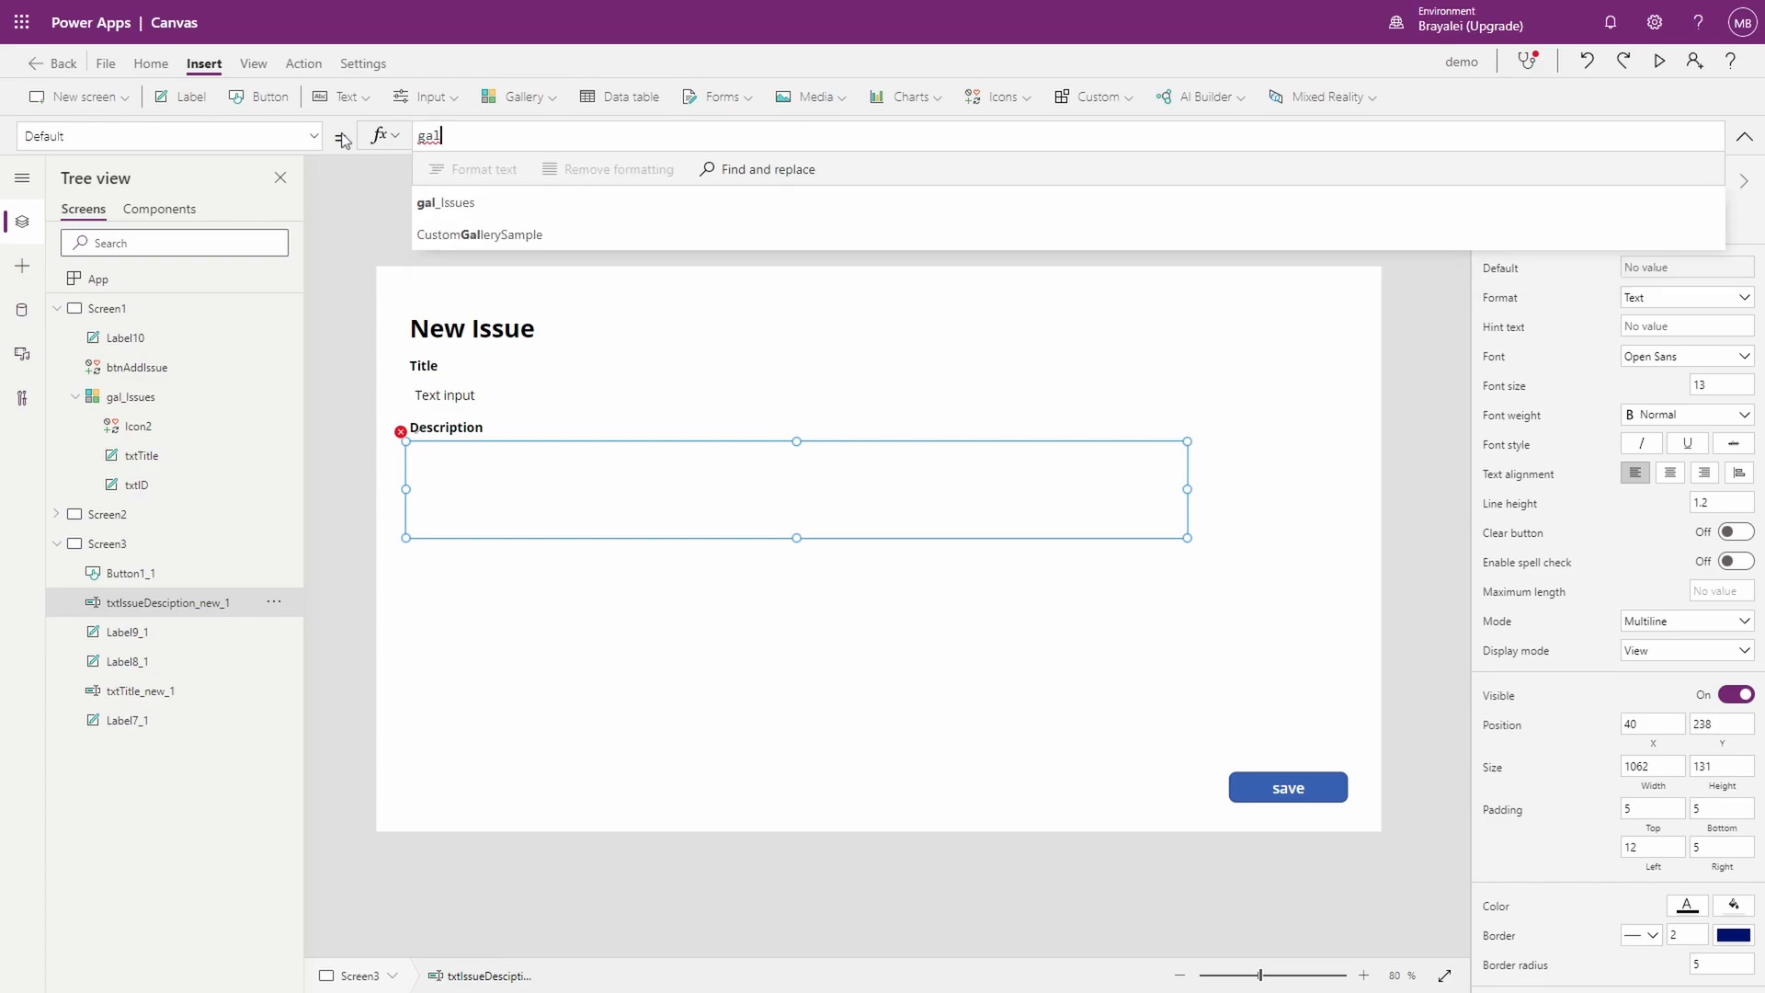
pyautogui.press('Tab')
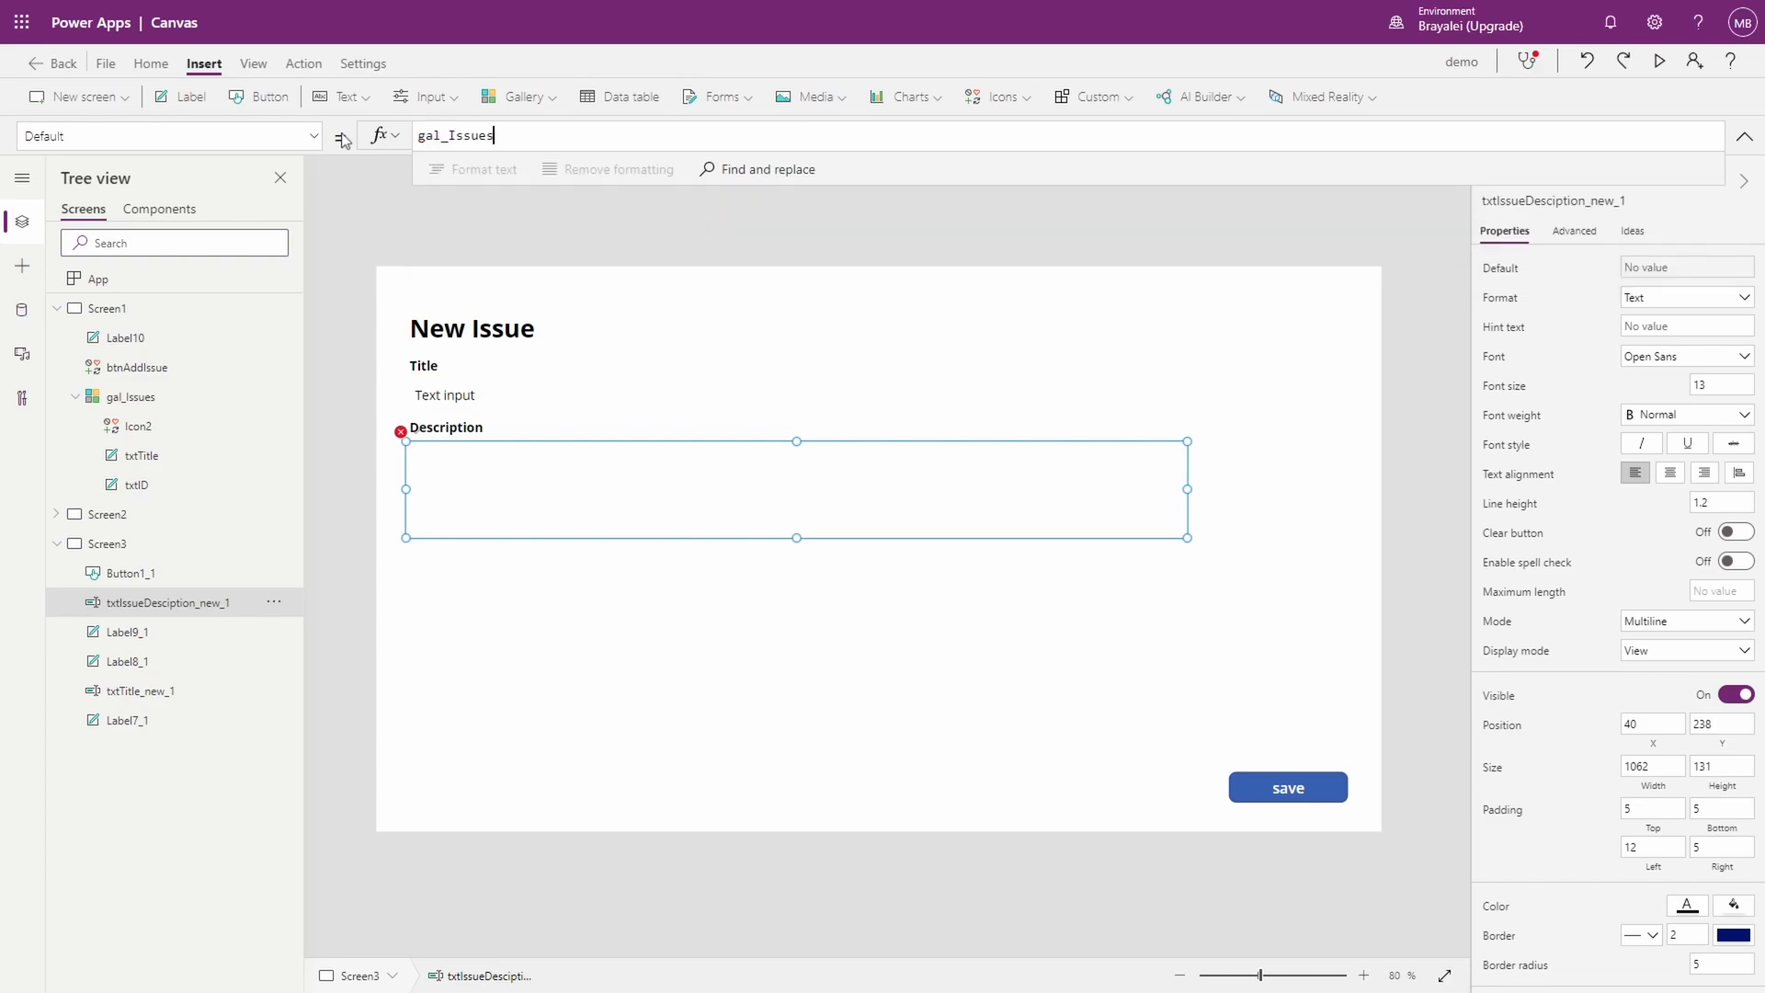
pyautogui.write('.S')
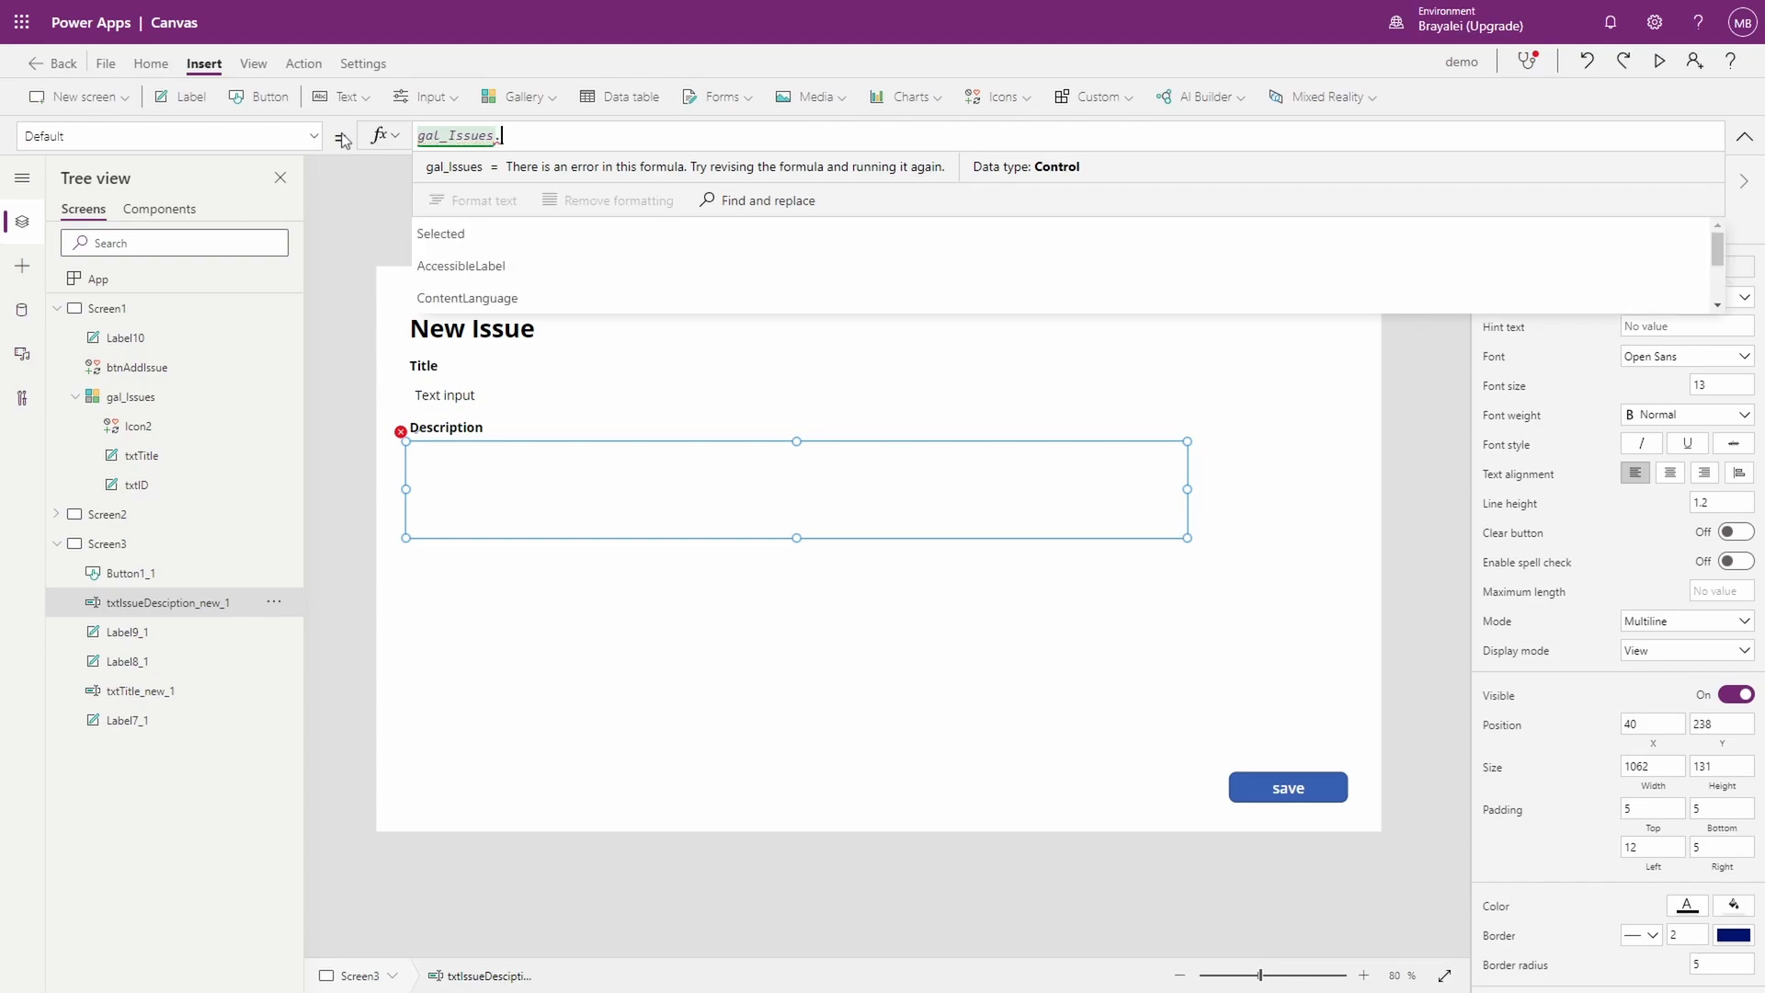
pyautogui.press('Tab')
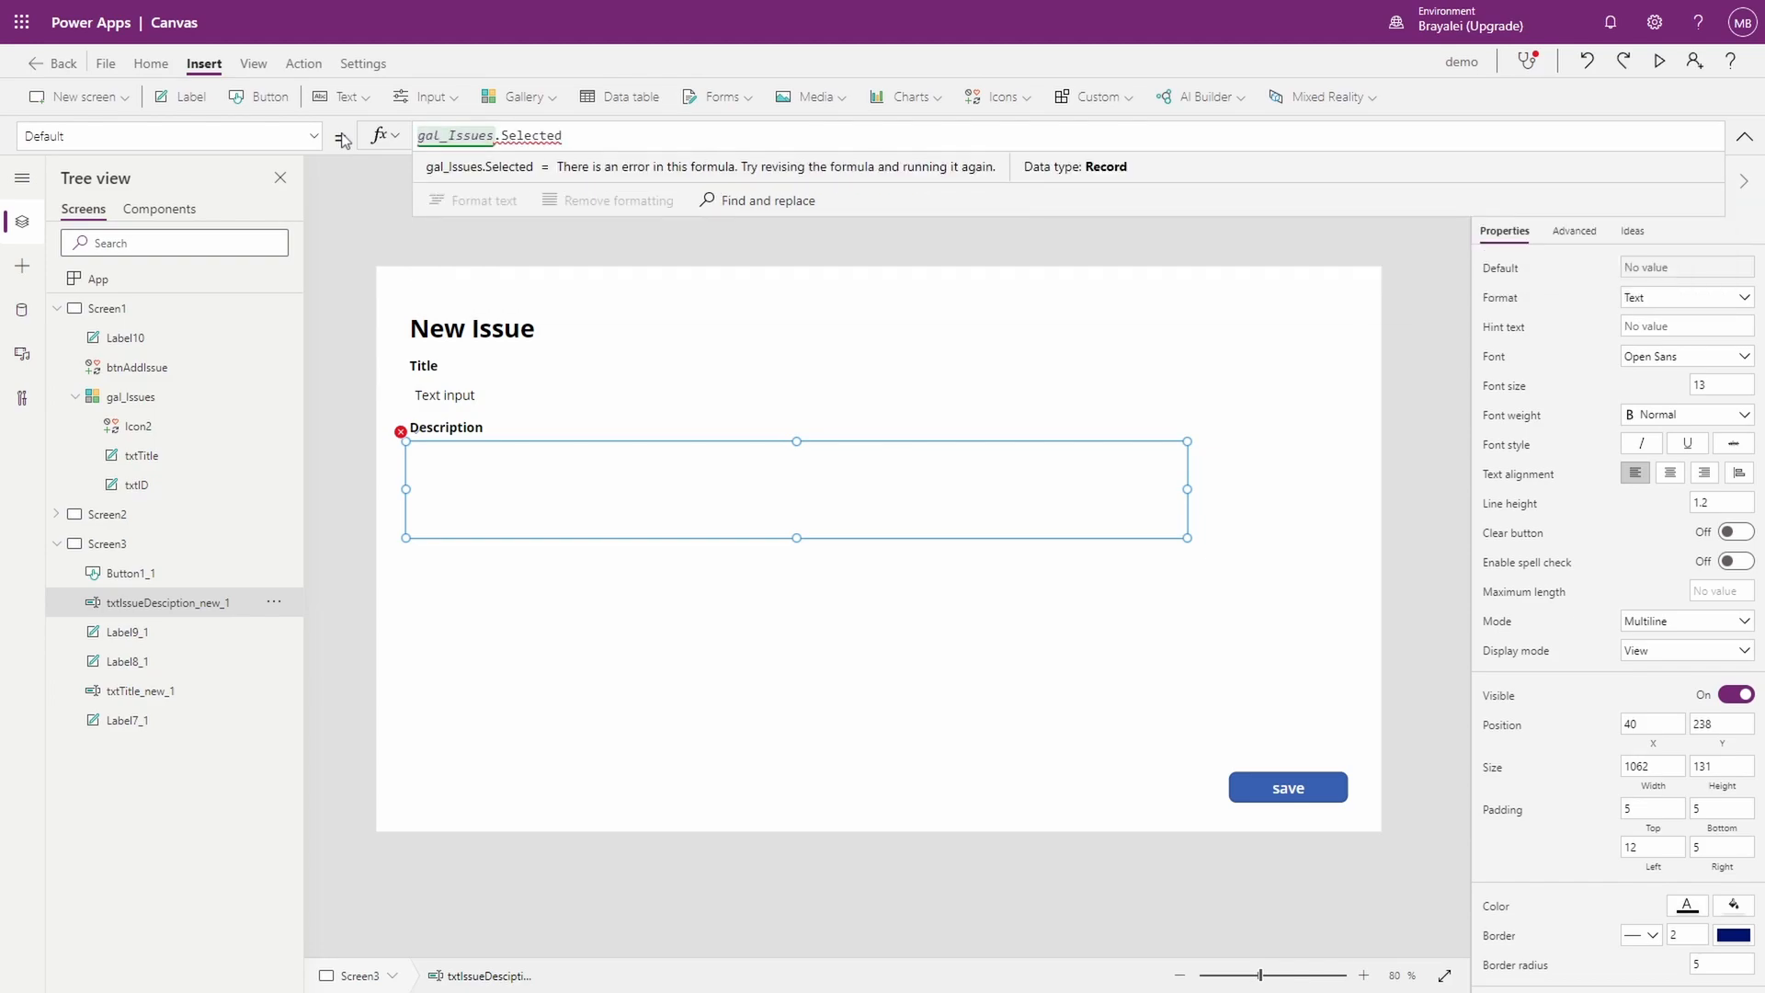
# Step: Extend the gal_Issues.Selected reference with a dot and look through the suggested record fields for the issue description
pyautogui.write('.')
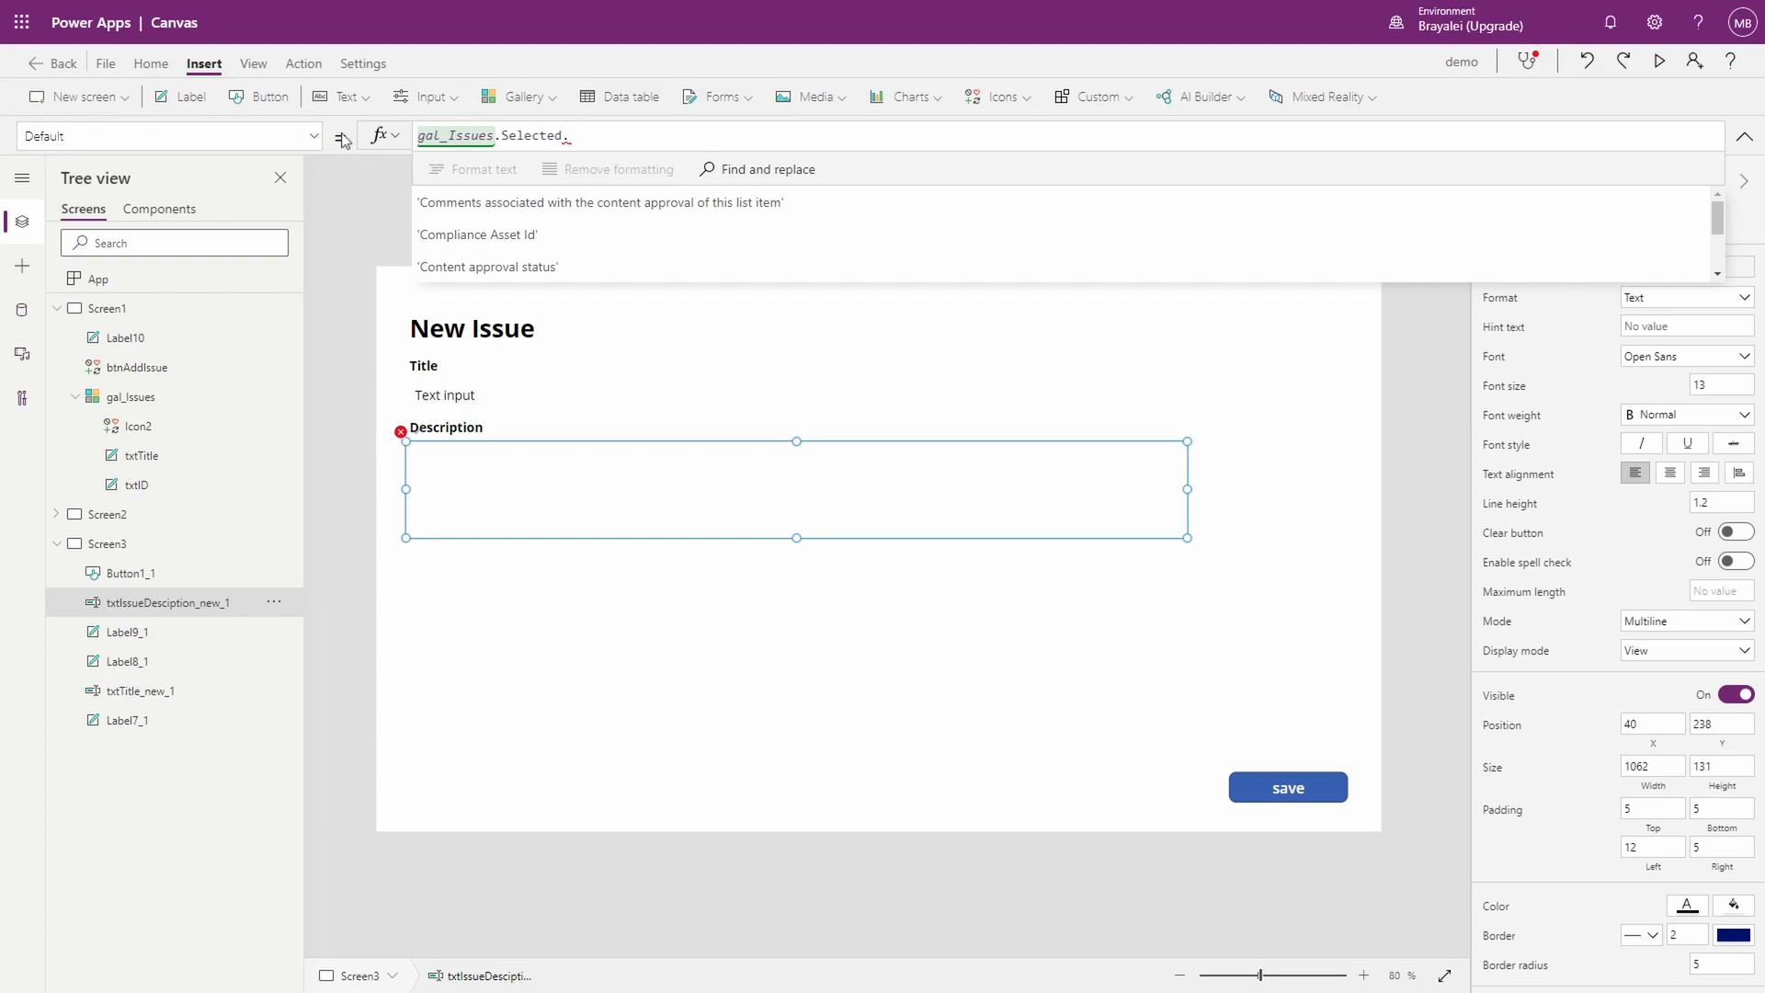
pyautogui.press('Down')
pyautogui.press('Down')
pyautogui.press('Down')
pyautogui.press('Down')
pyautogui.press('Down')
pyautogui.press('Down')
pyautogui.press('Down')
pyautogui.press('Down')
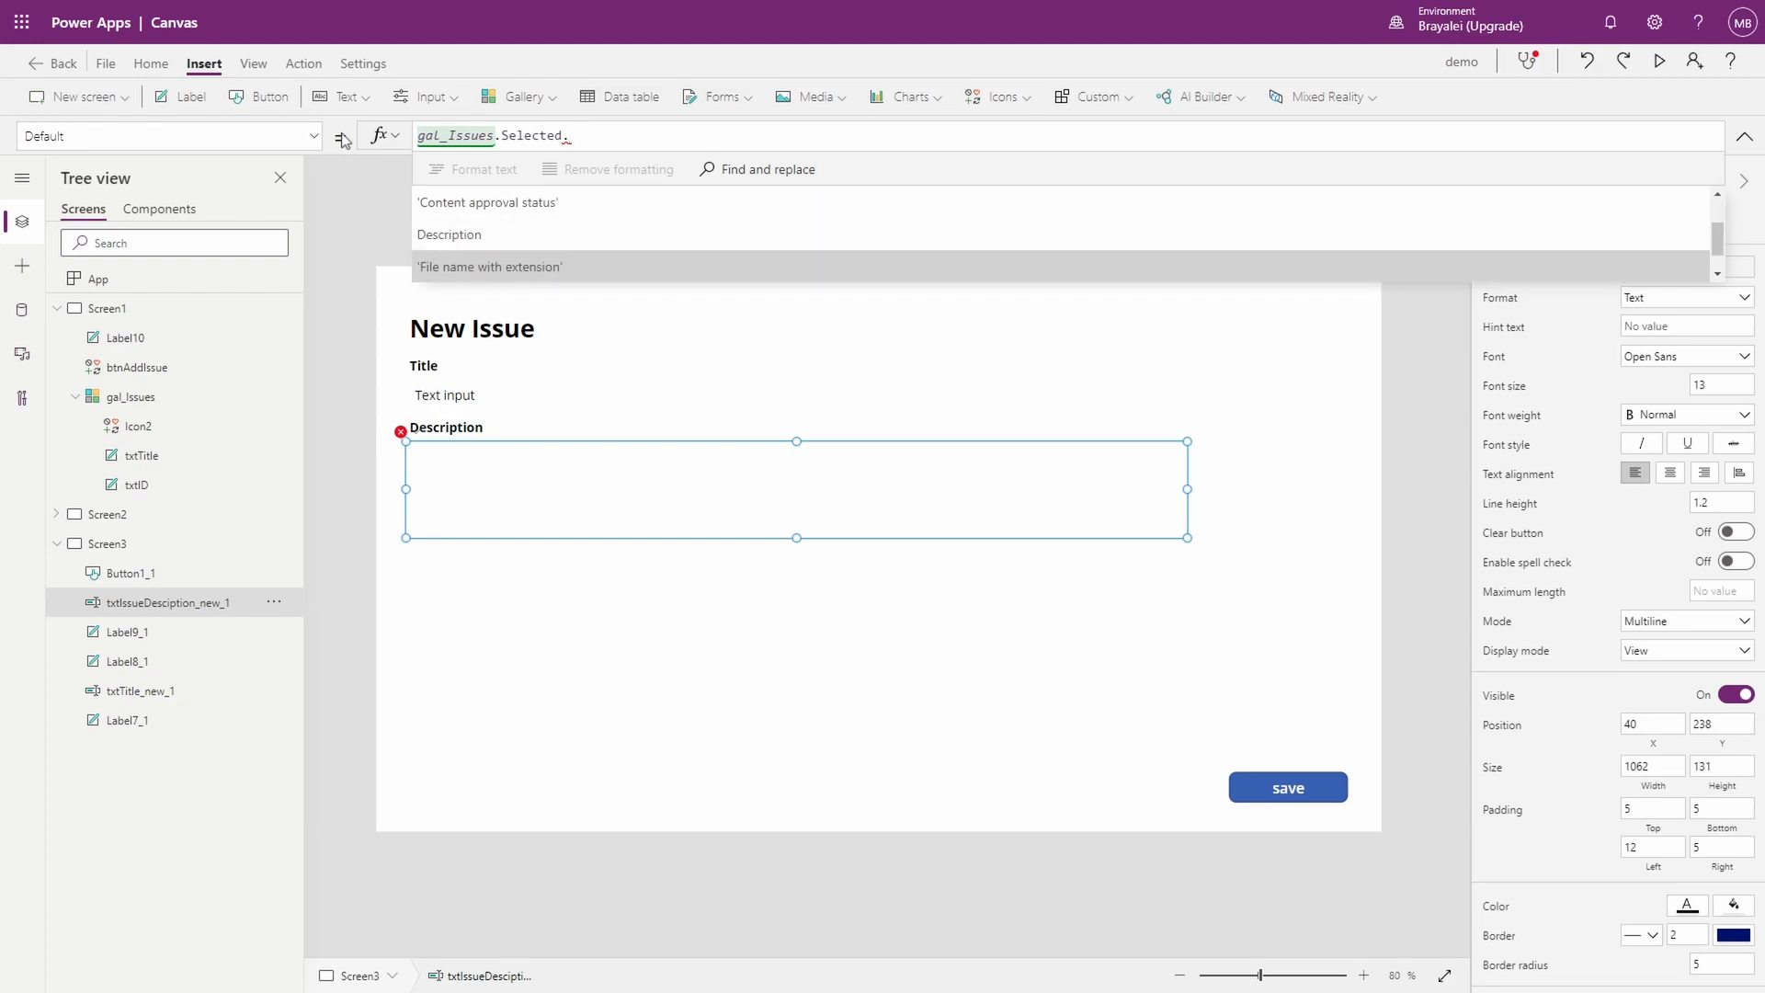
pyautogui.press('Down')
pyautogui.press('Down')
pyautogui.press('Down')
pyautogui.press('Down')
pyautogui.press('Down')
pyautogui.press('Down')
pyautogui.press('Down')
pyautogui.press('Down')
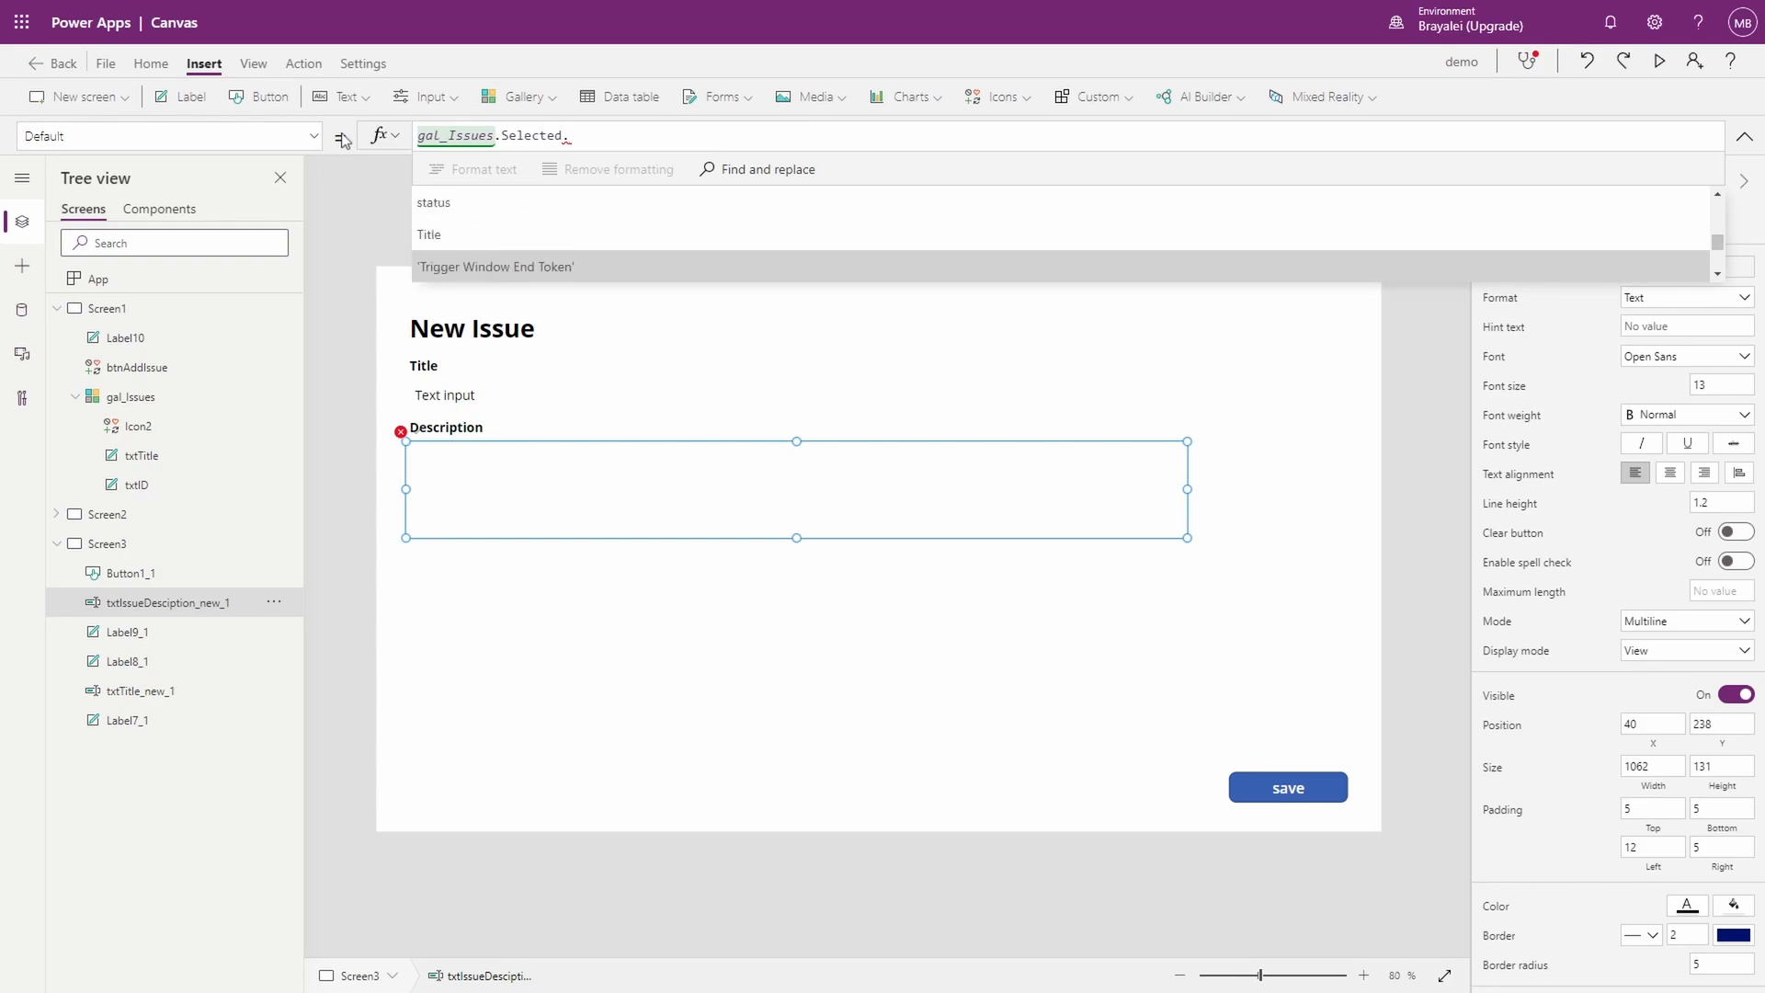
pyautogui.press('Down')
pyautogui.press('Down')
pyautogui.press('Down')
pyautogui.press('Down')
pyautogui.press('Down')
pyautogui.press('Down')
pyautogui.press('Down')
pyautogui.press('Down')
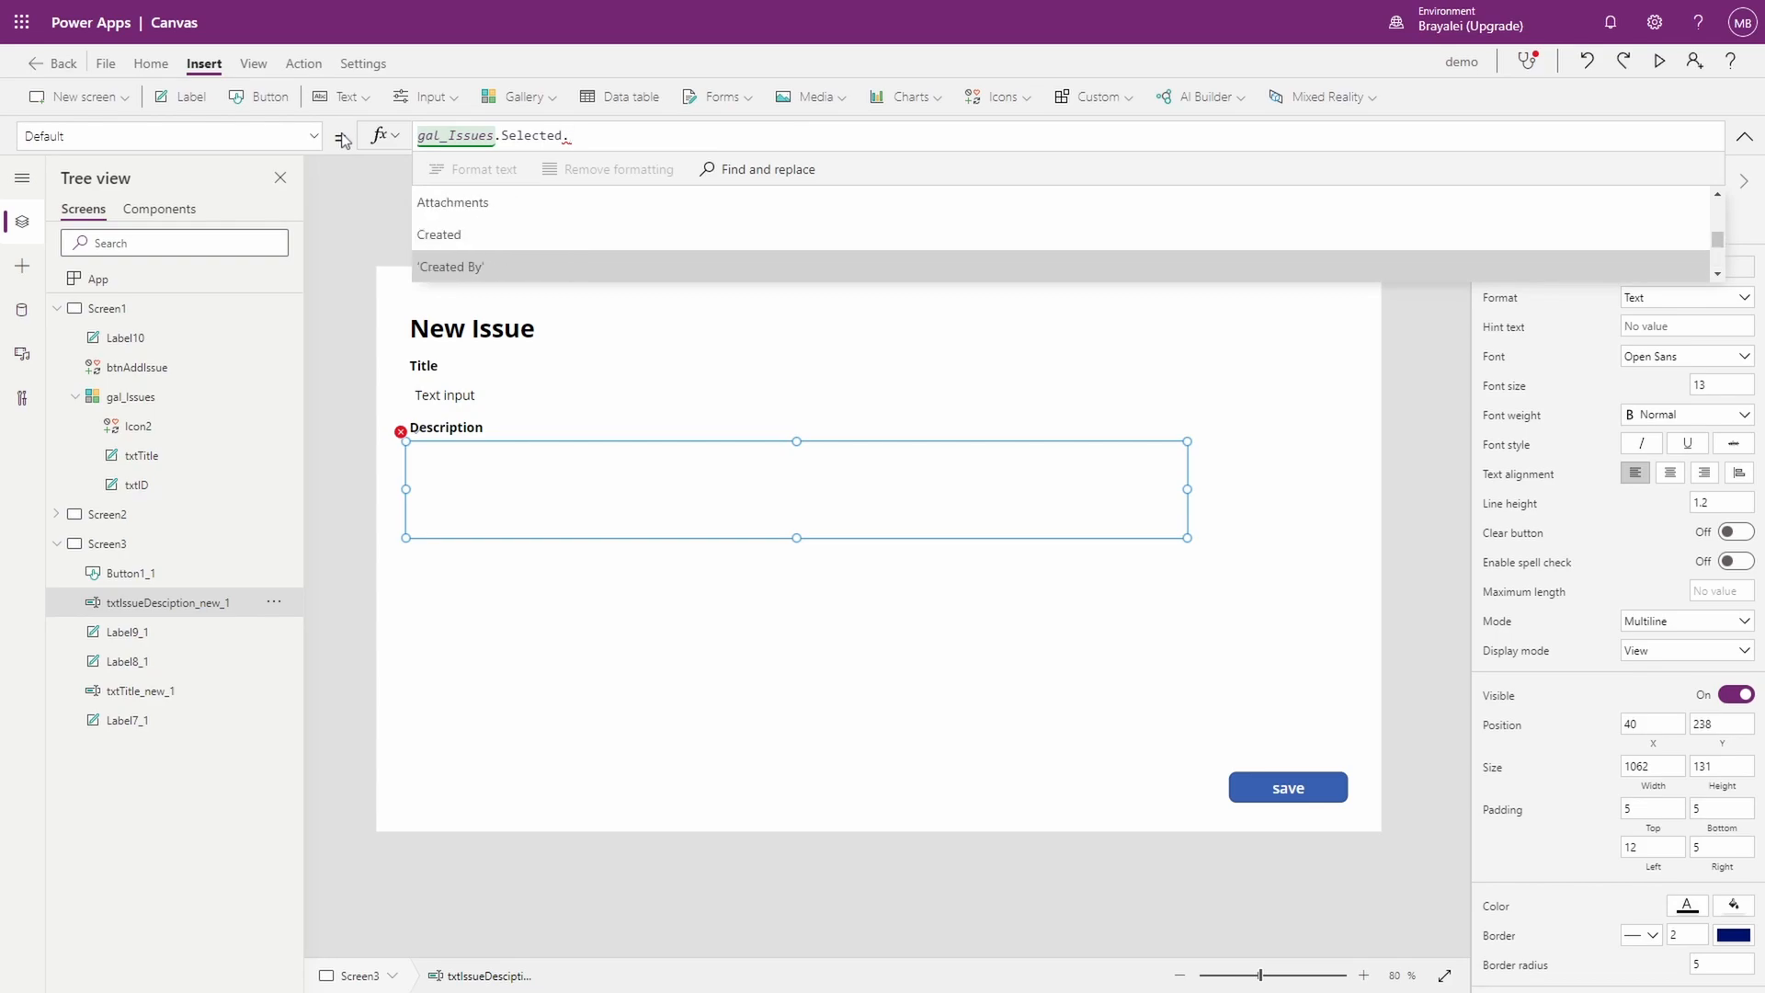
# Step: Complete the description input's default formula as gal_Issues.Selected.Description and check the screen in preview
pyautogui.press('Down')
pyautogui.press('Down')
pyautogui.press('Down')
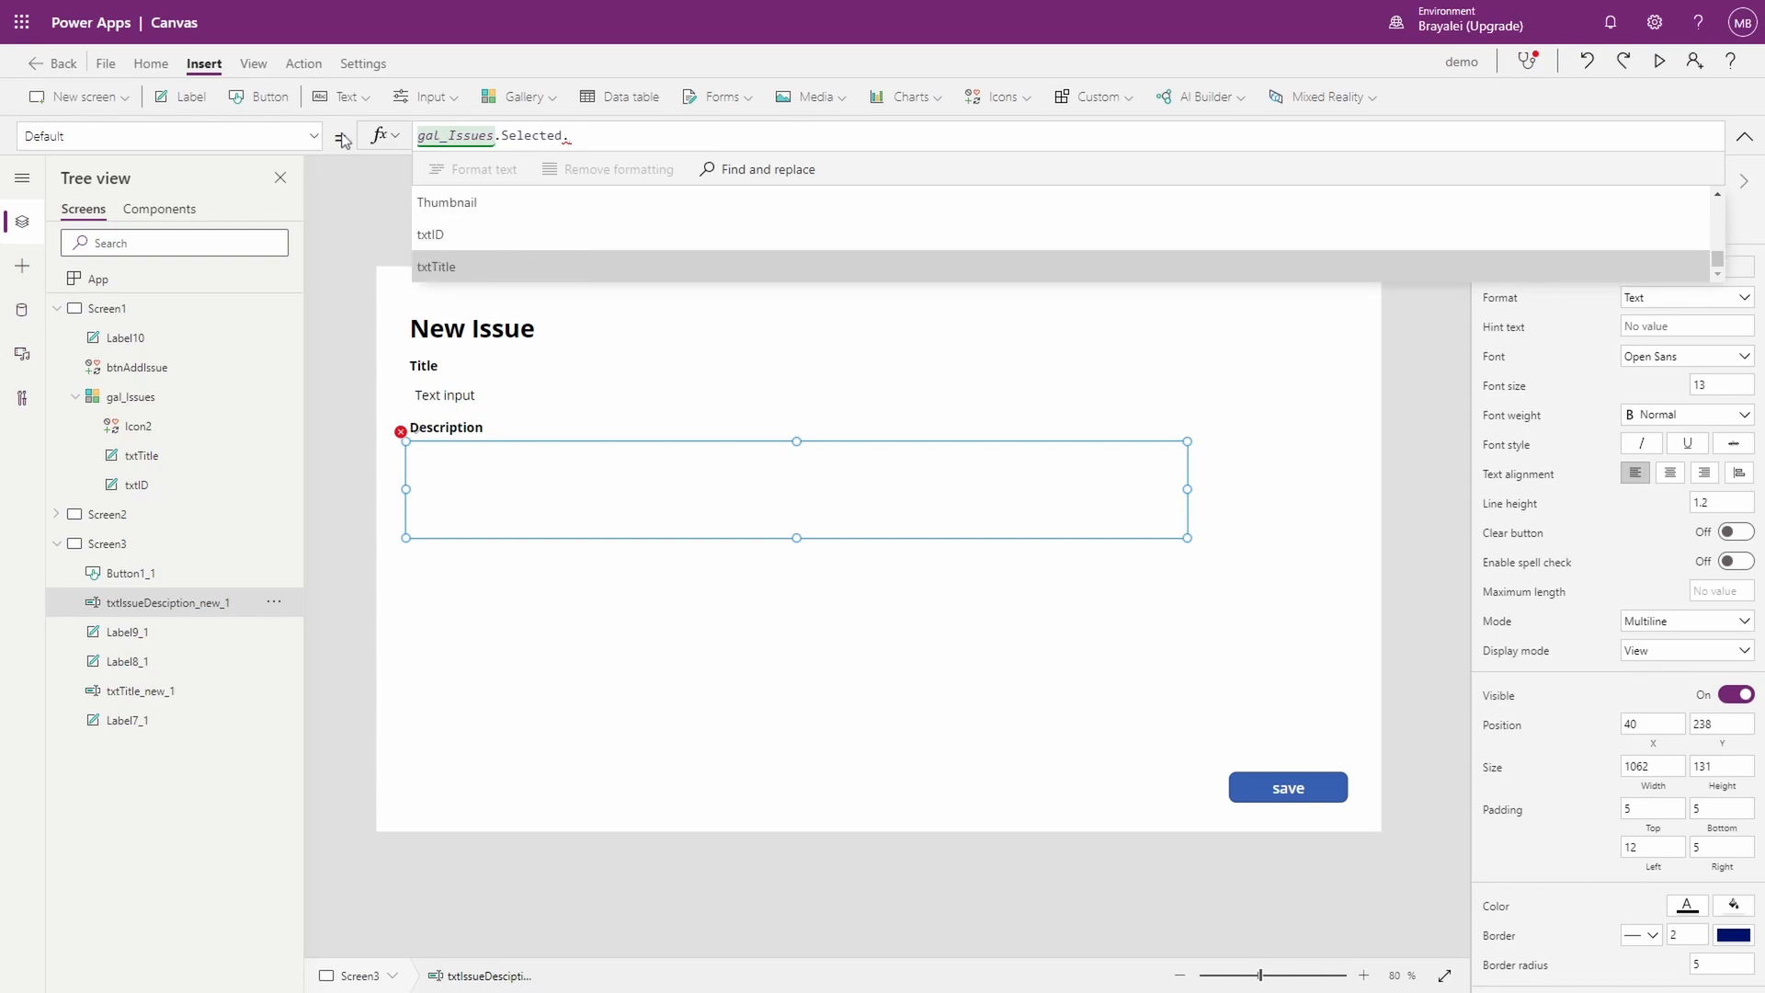
pyautogui.scroll(10, 550, 260)
pyautogui.scroll(-3, 551, 262)
pyautogui.scroll(1, 549, 261)
pyautogui.scroll(-1, 550, 261)
pyautogui.scroll(1, 550, 261)
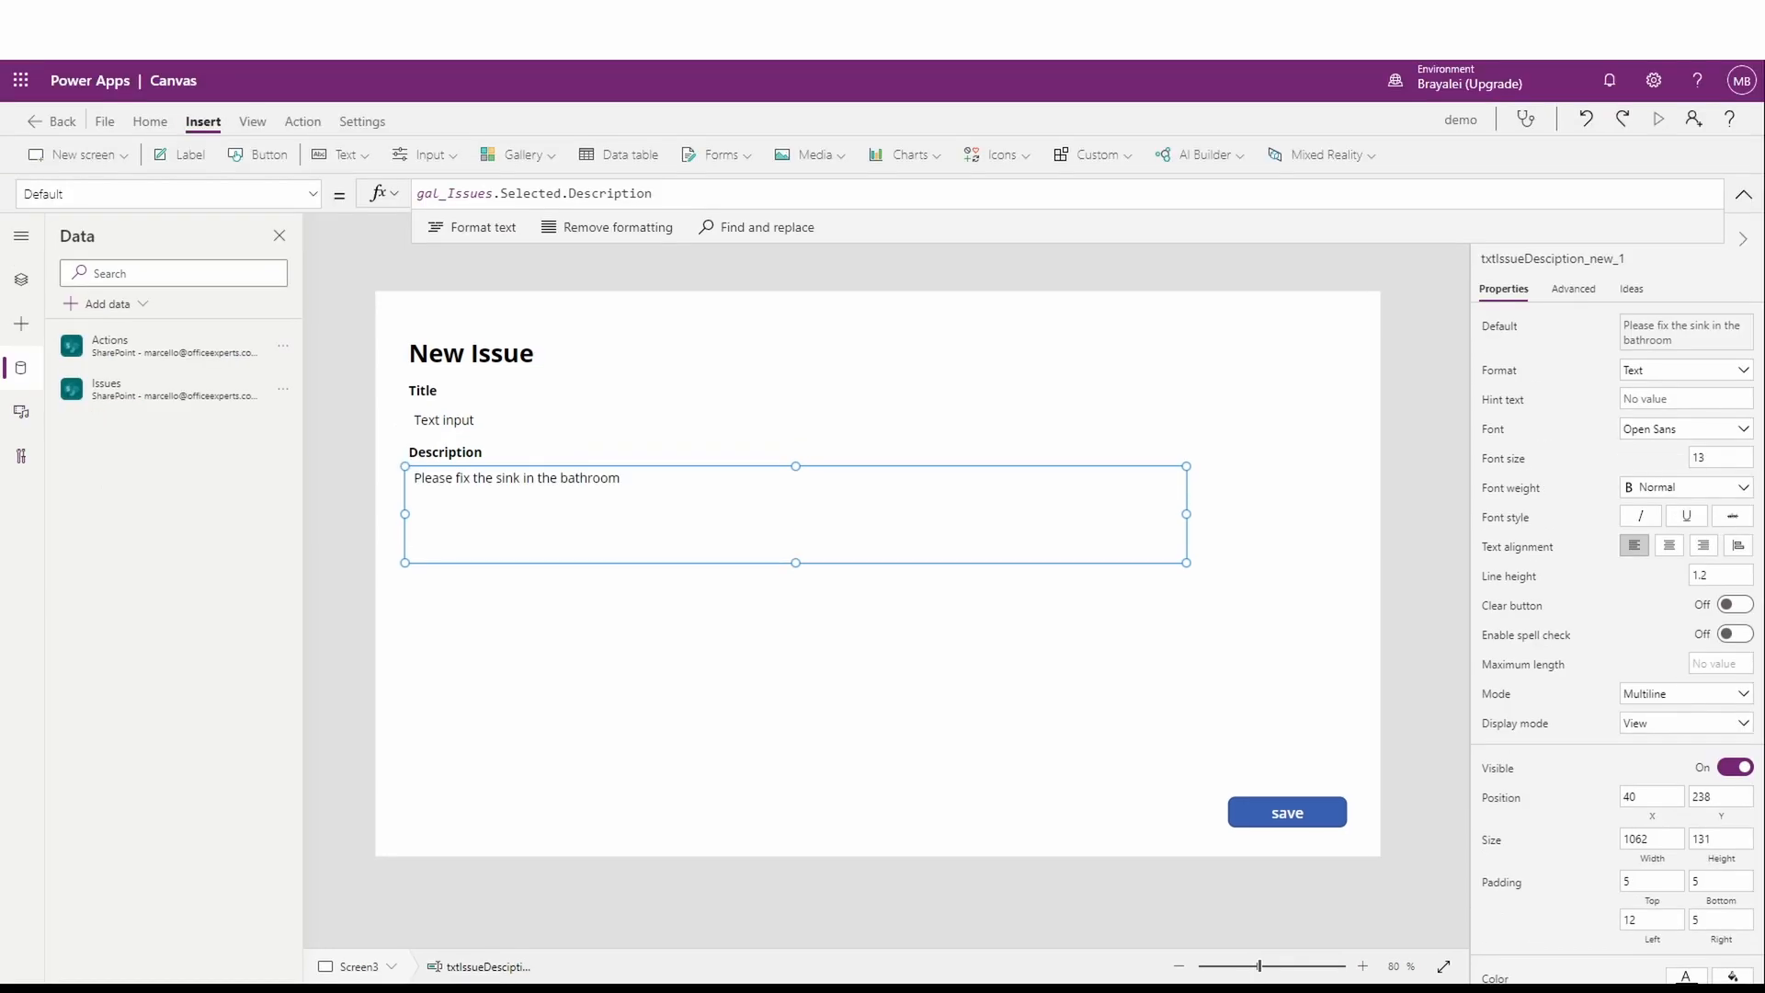
pyautogui.click(1659, 118)
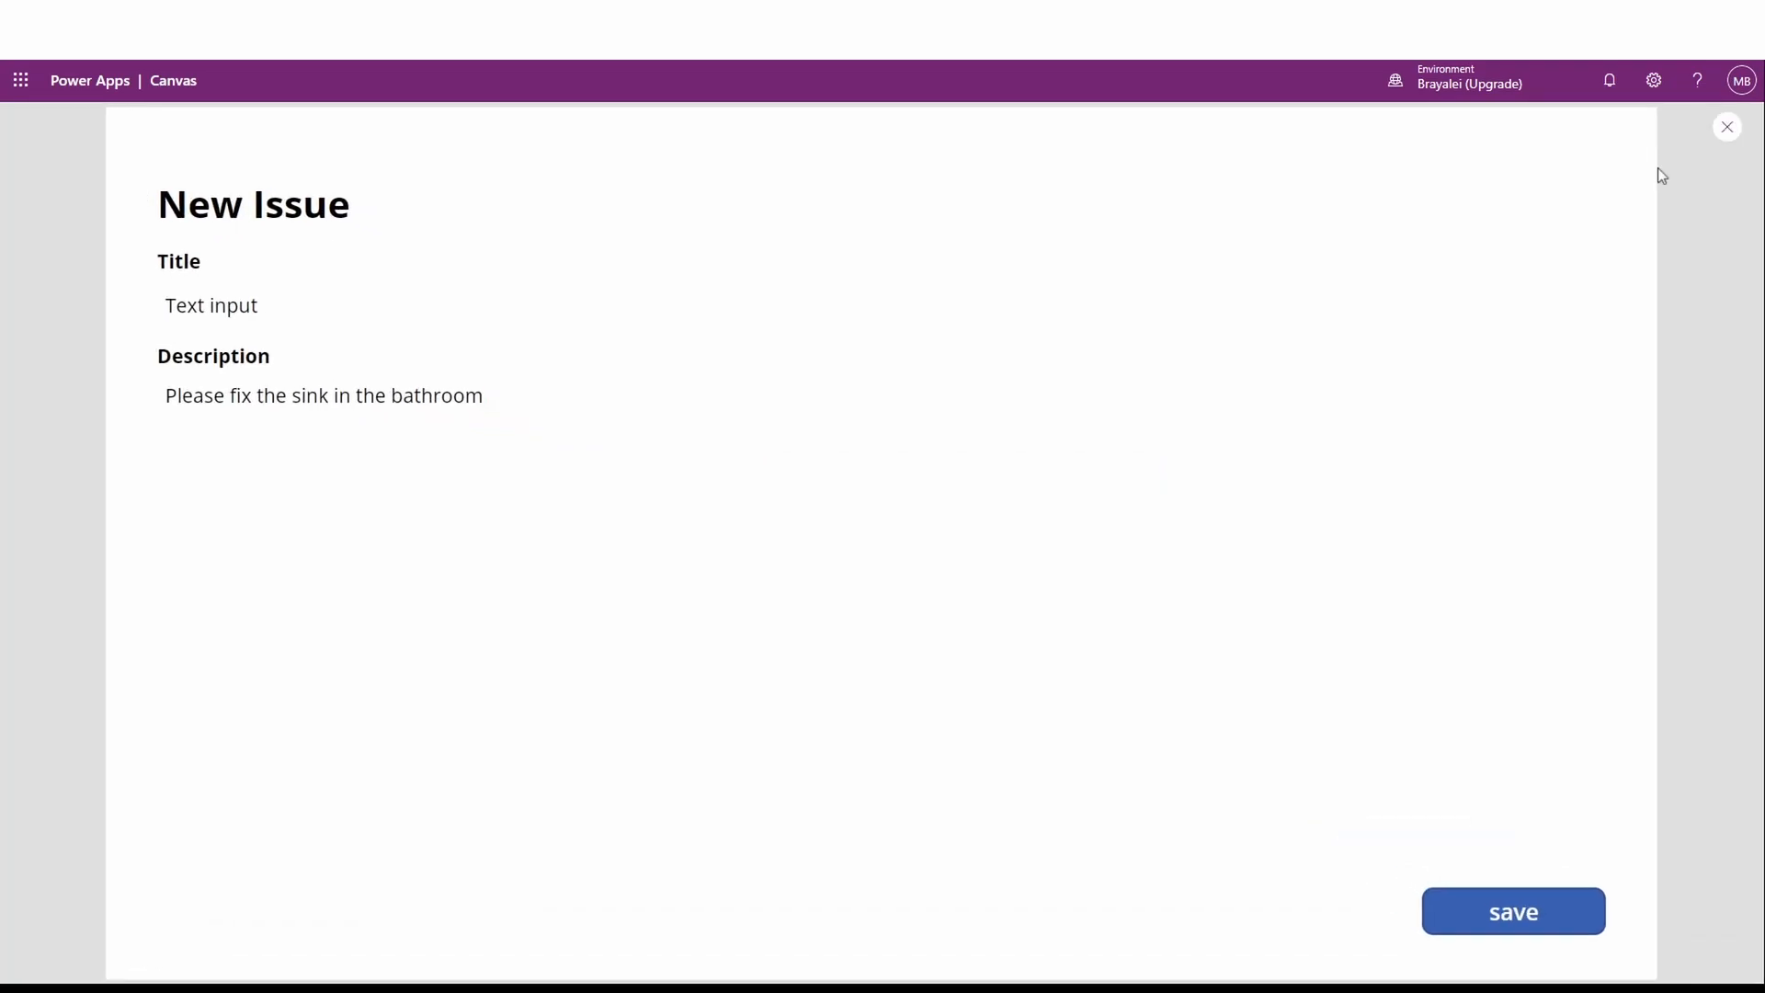
pyautogui.click(1726, 126)
# Step: Change the text of the save button on Screen3 to "Back"
pyautogui.click(1296, 817)
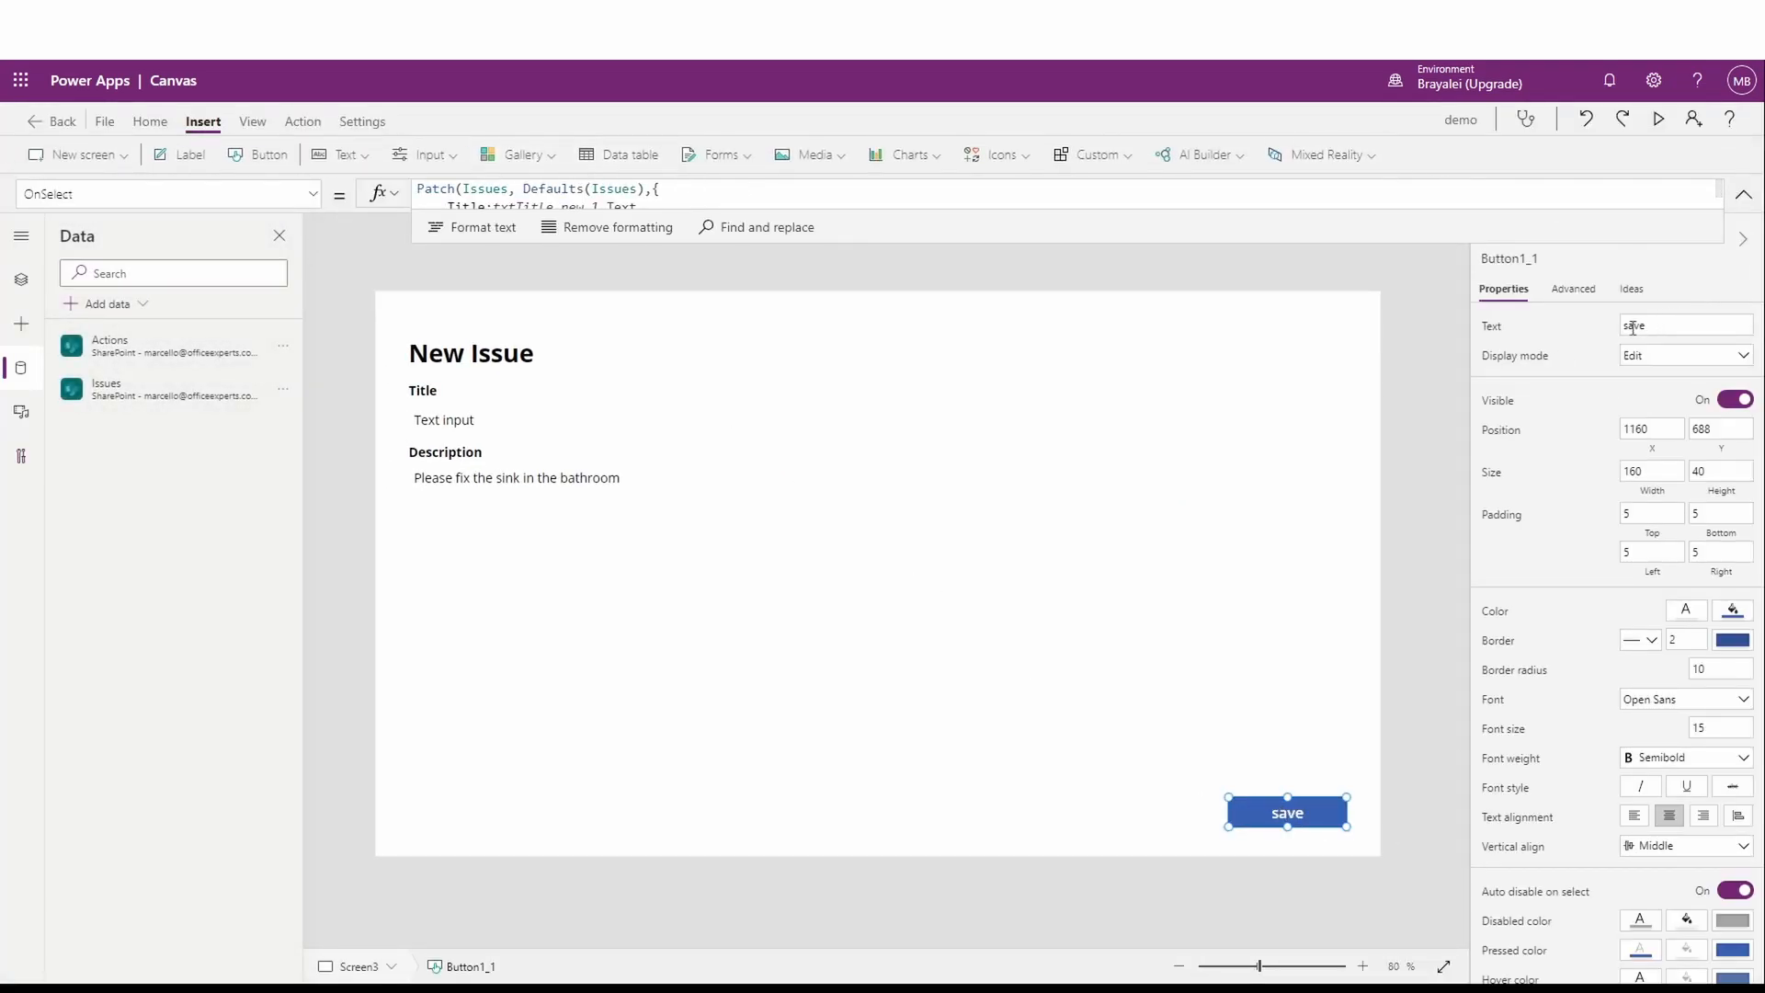
pyautogui.doubleClick(1632, 326)
pyautogui.write('OK')
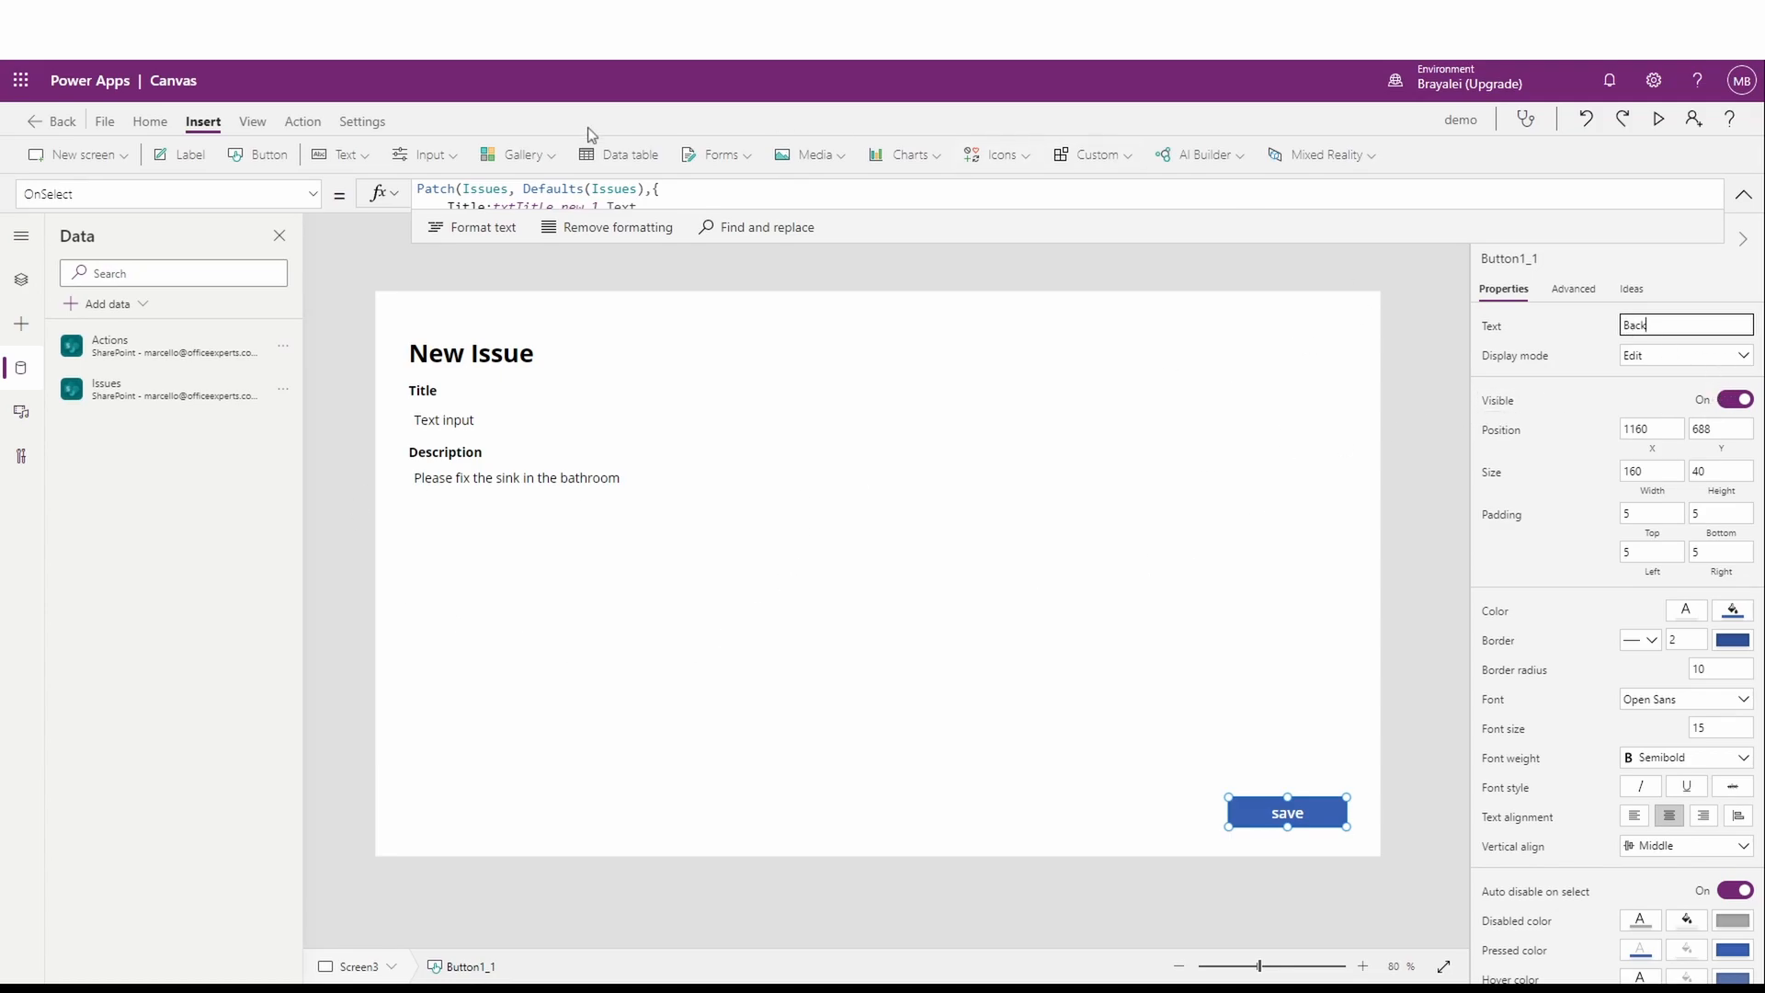
pyautogui.click(21, 280)
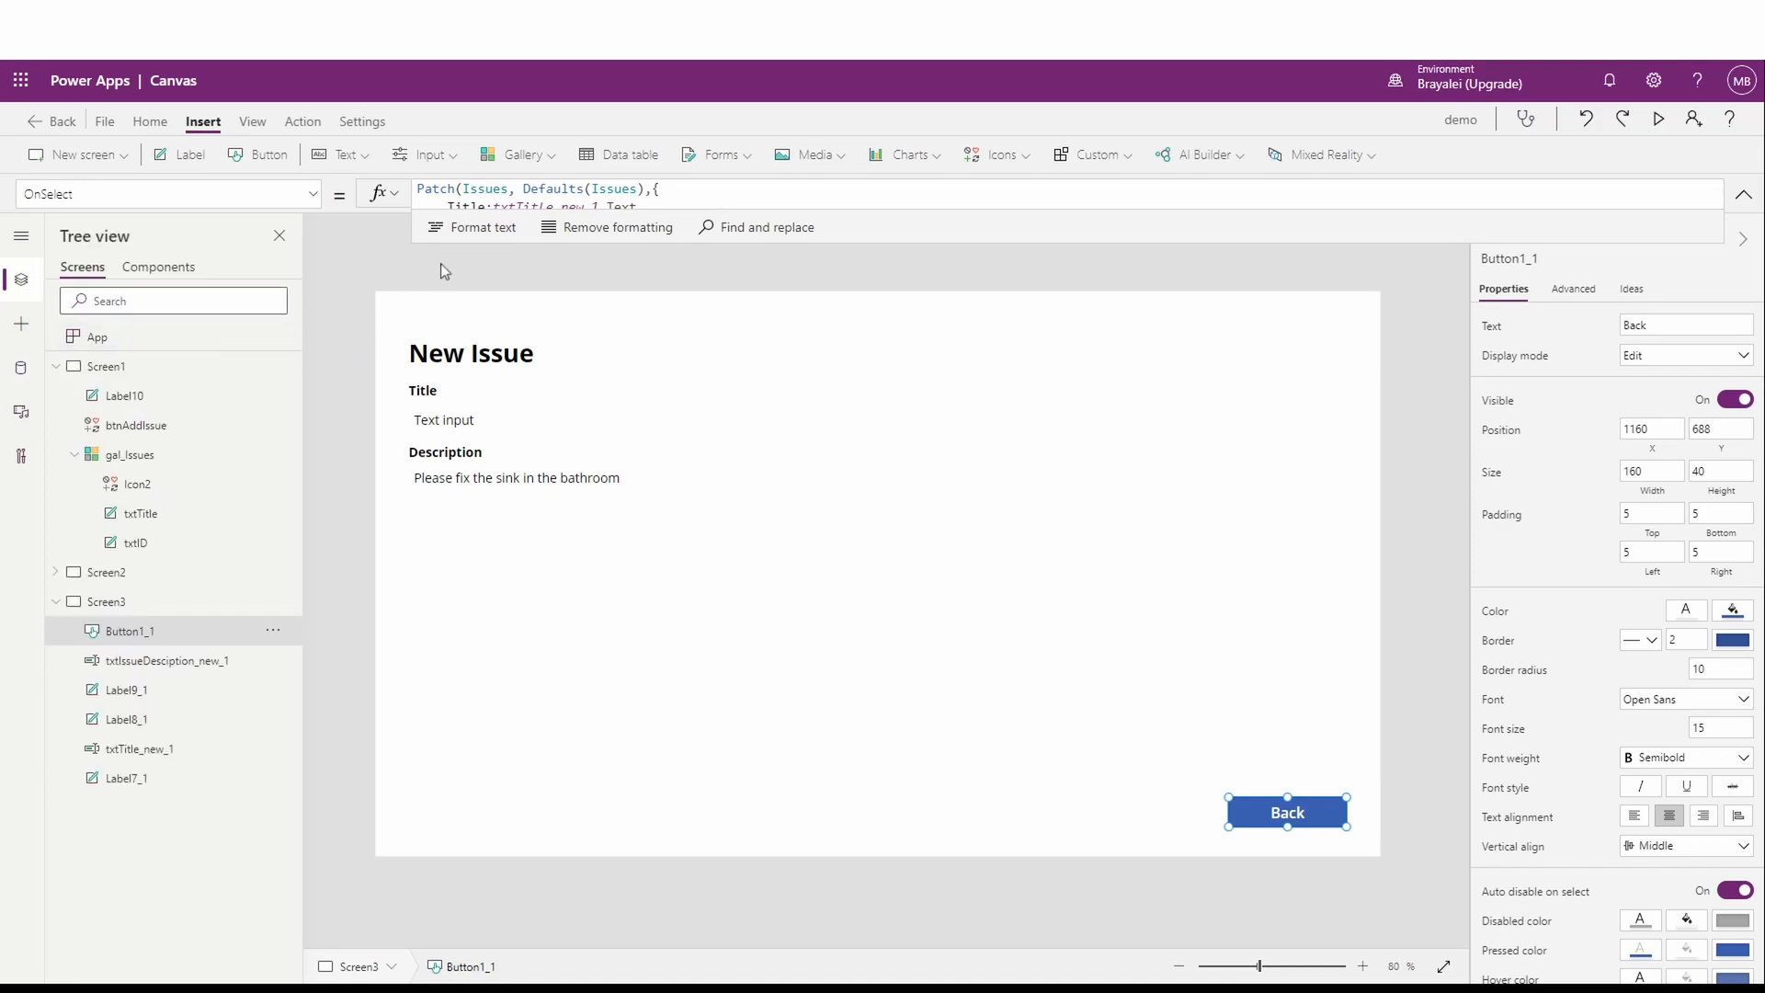
# Step: Remove the Patch call from the Back button's OnSelect formula, keeping only the Navigate call to Screen1
pyautogui.moveTo(511, 230); pyautogui.dragTo(514, 452)
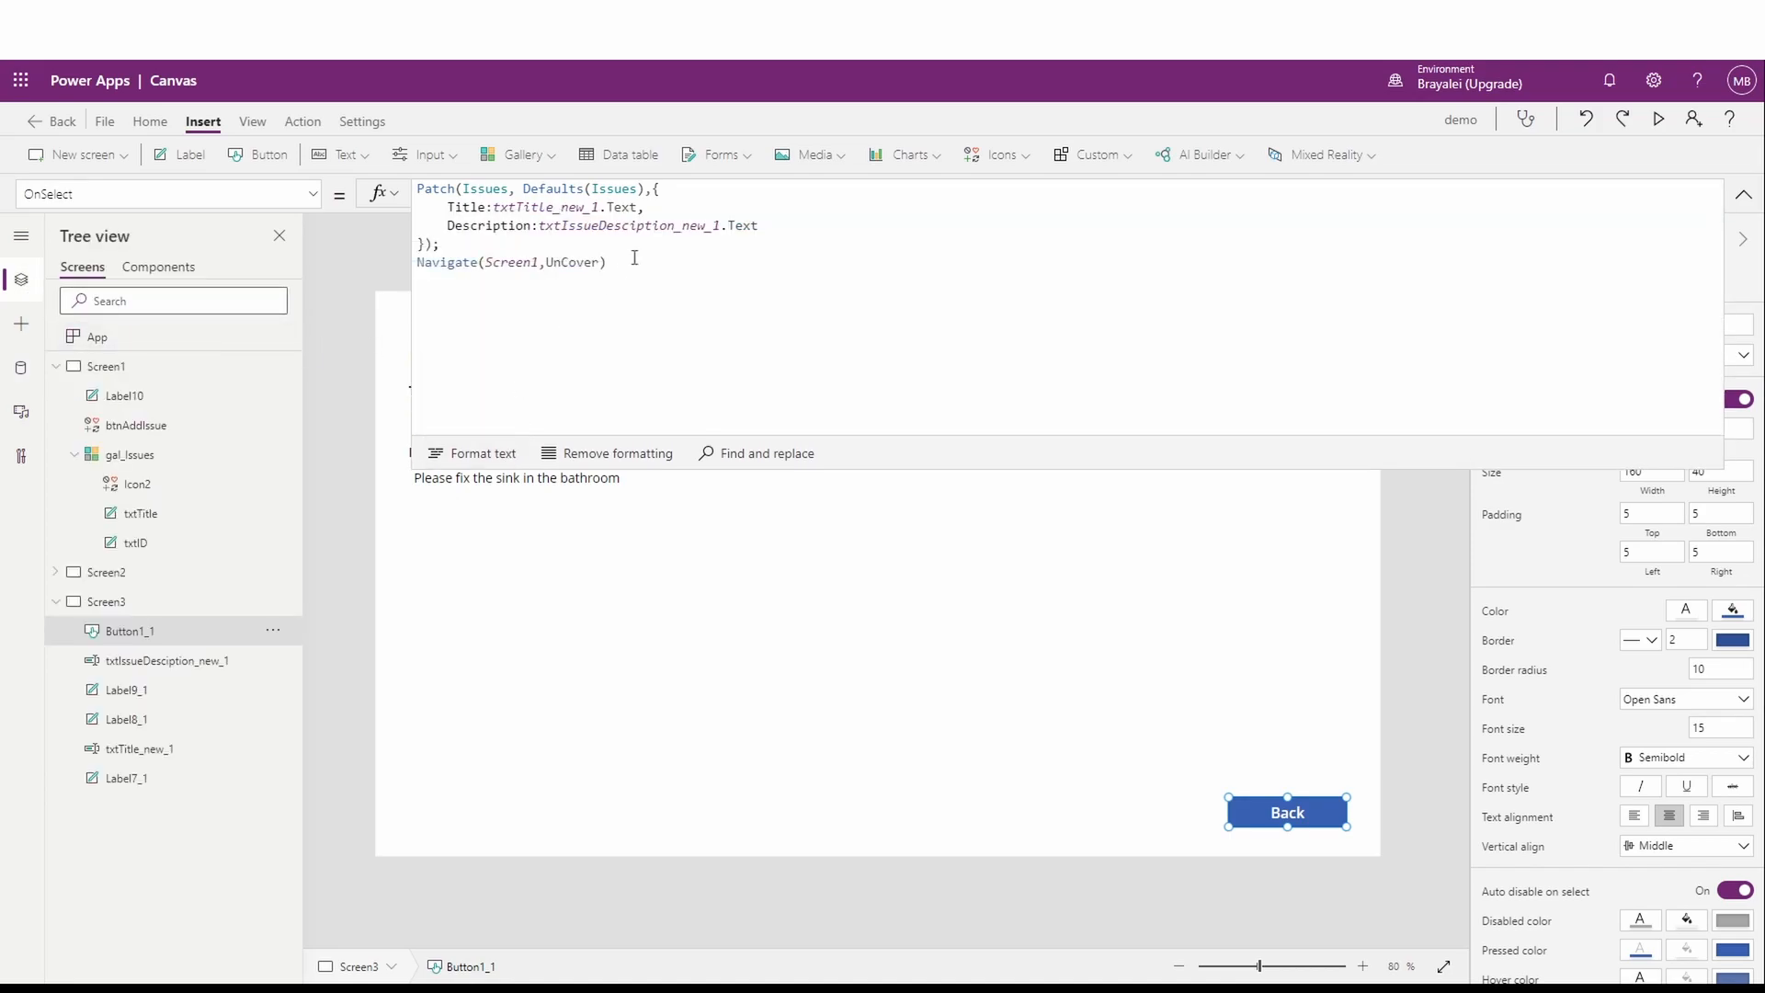
pyautogui.moveTo(538, 241); pyautogui.dragTo(416, 189)
pyautogui.press('Delete')
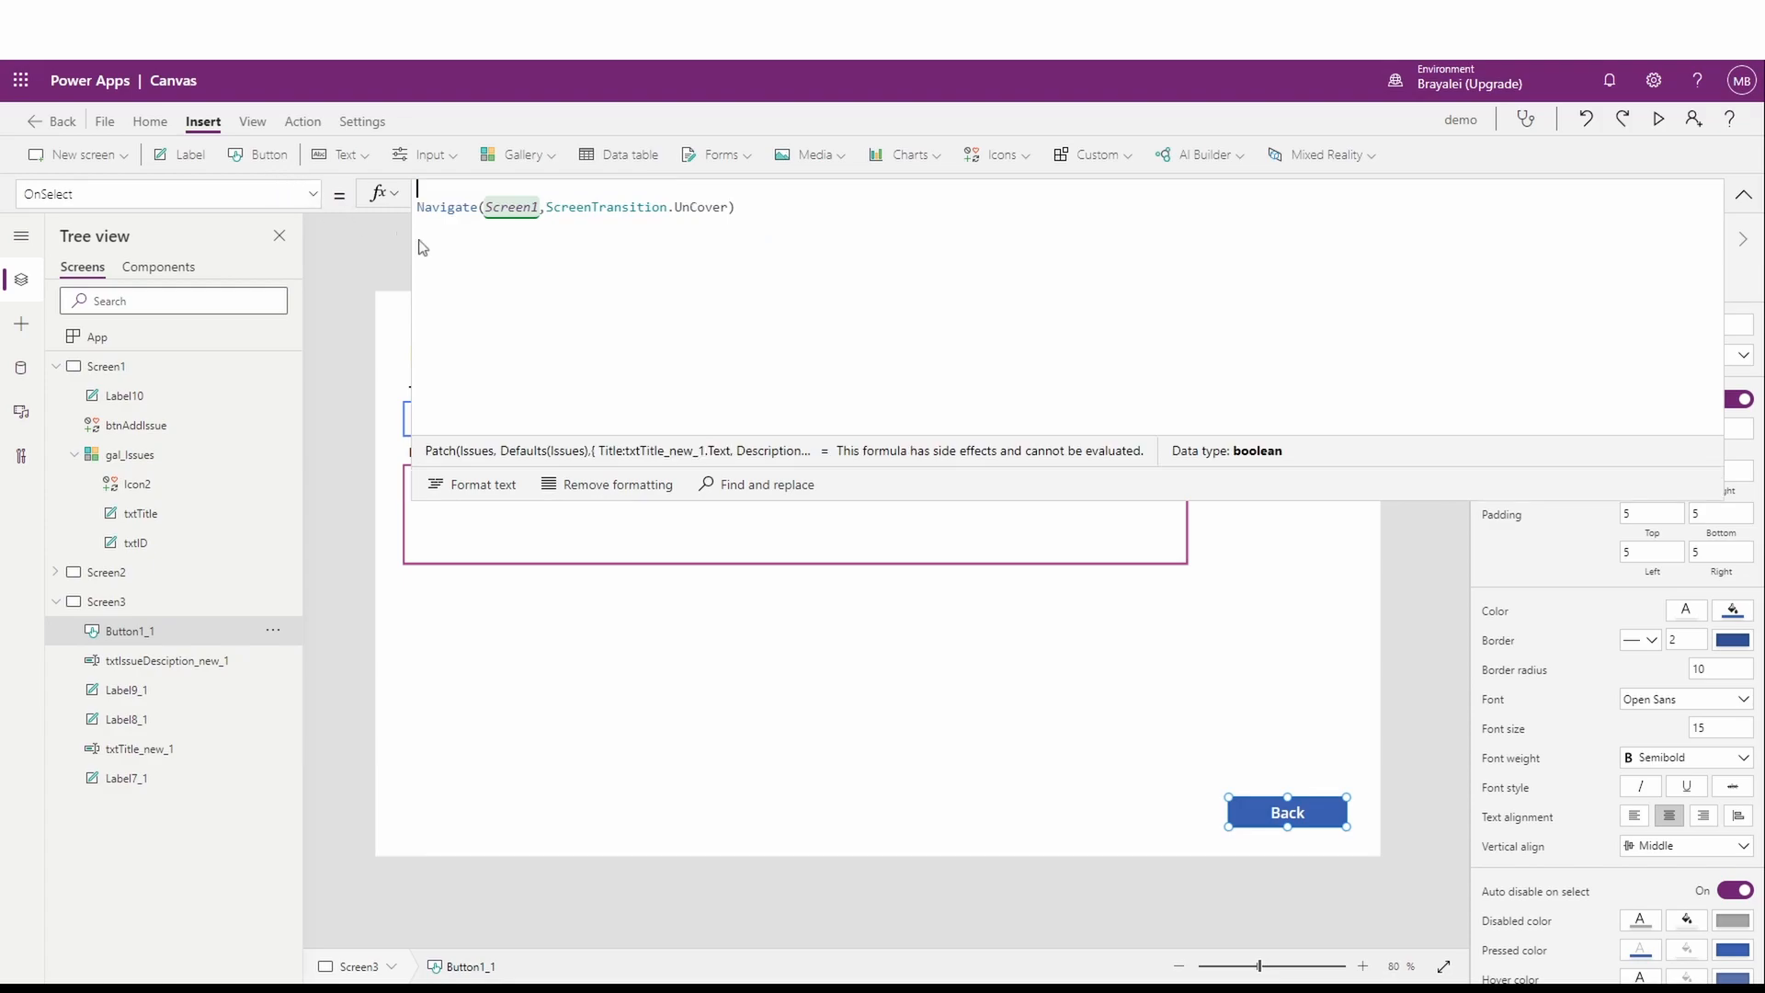
pyautogui.press('Delete')
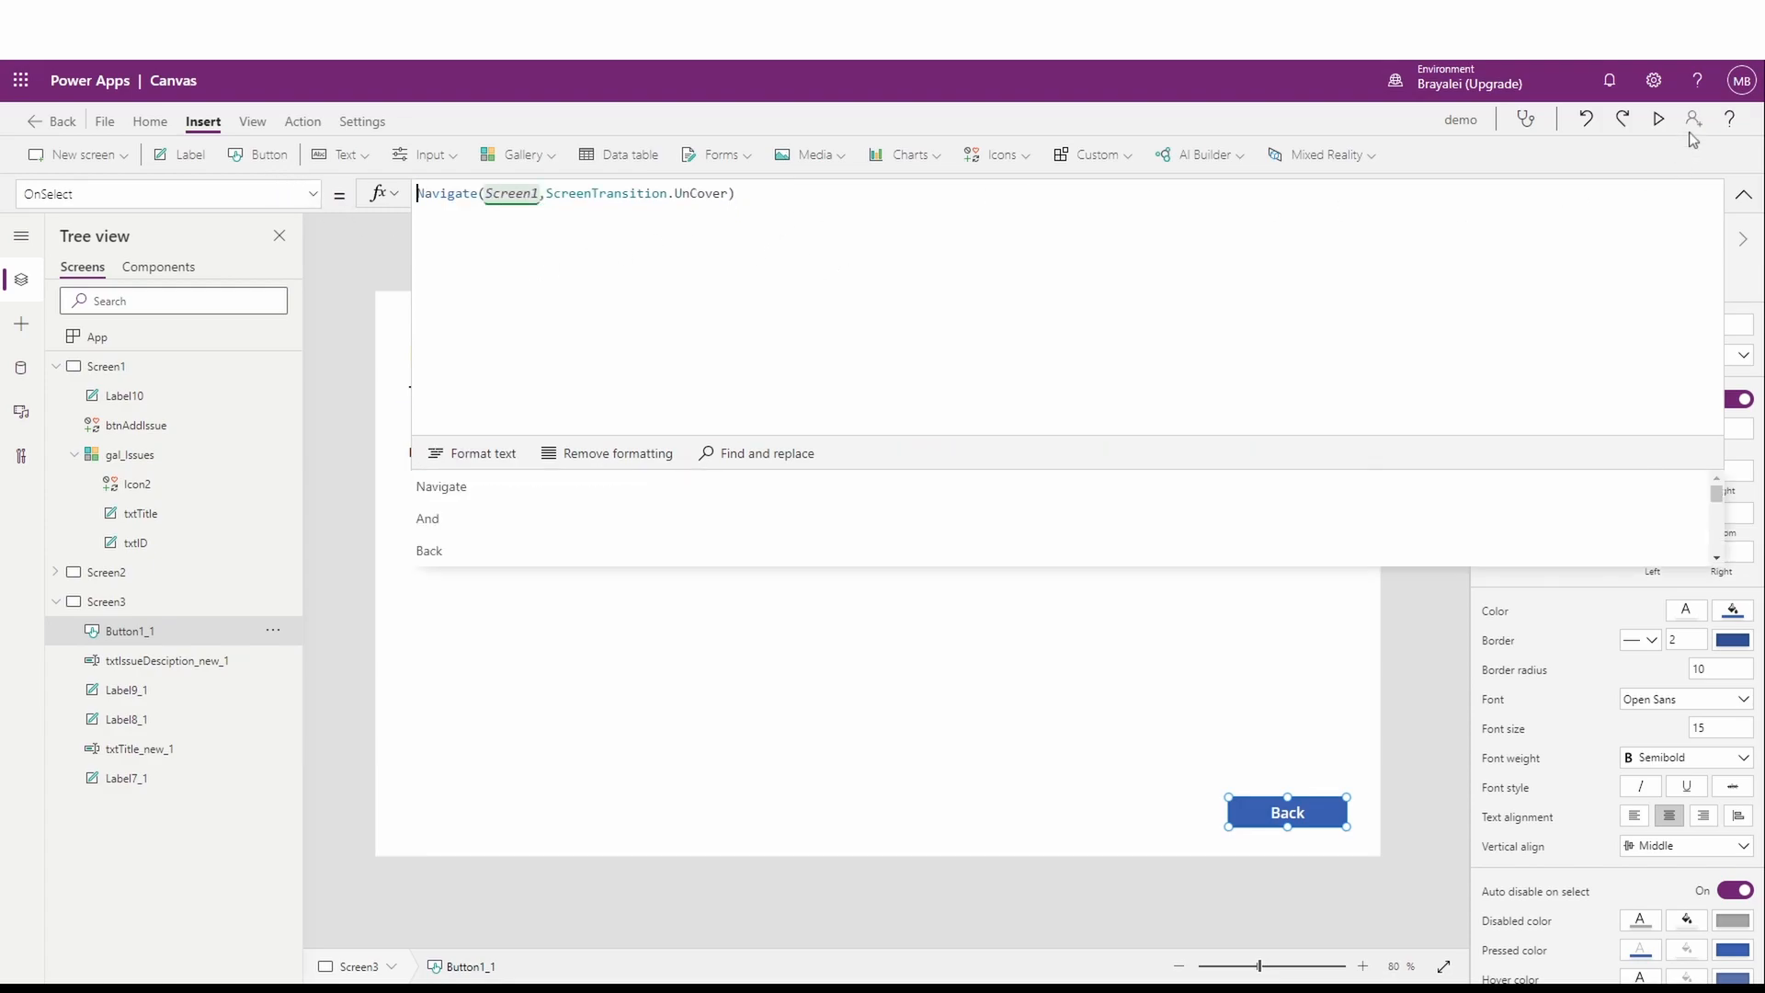
# Step: Preview the app and test the Back button, including after opening the "This is new issue" entry
pyautogui.click(1659, 118)
pyautogui.click(1604, 915)
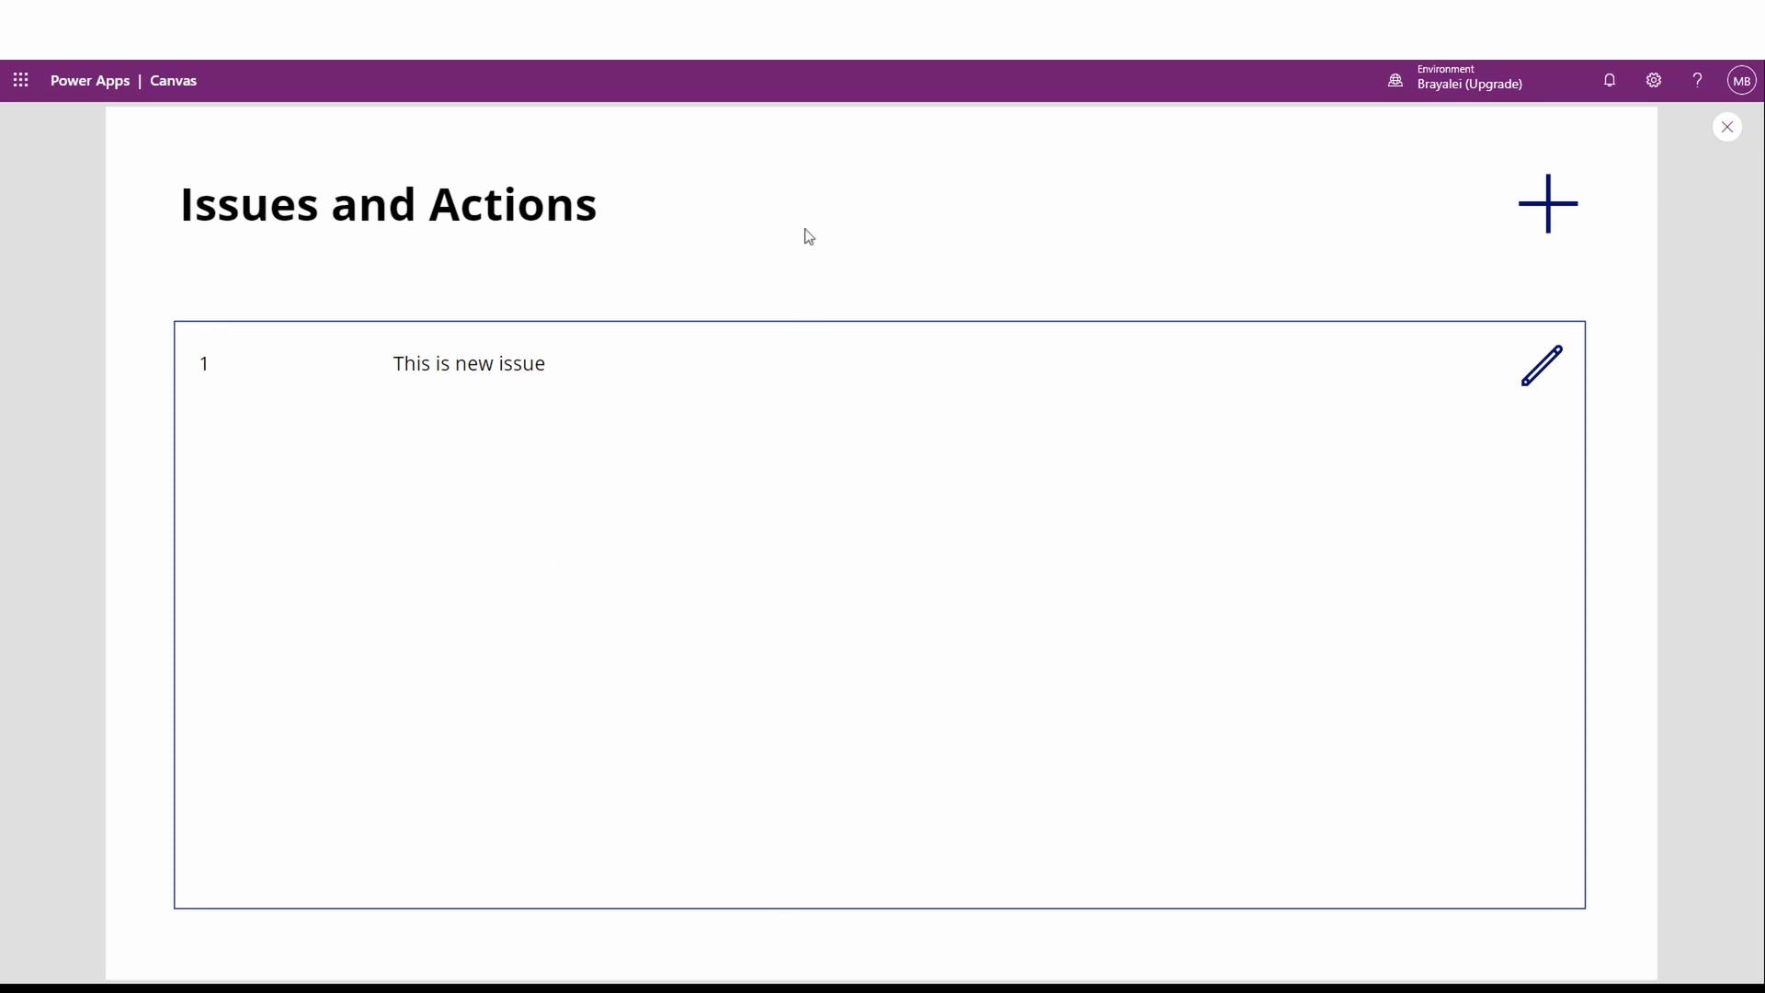
pyautogui.click(1554, 375)
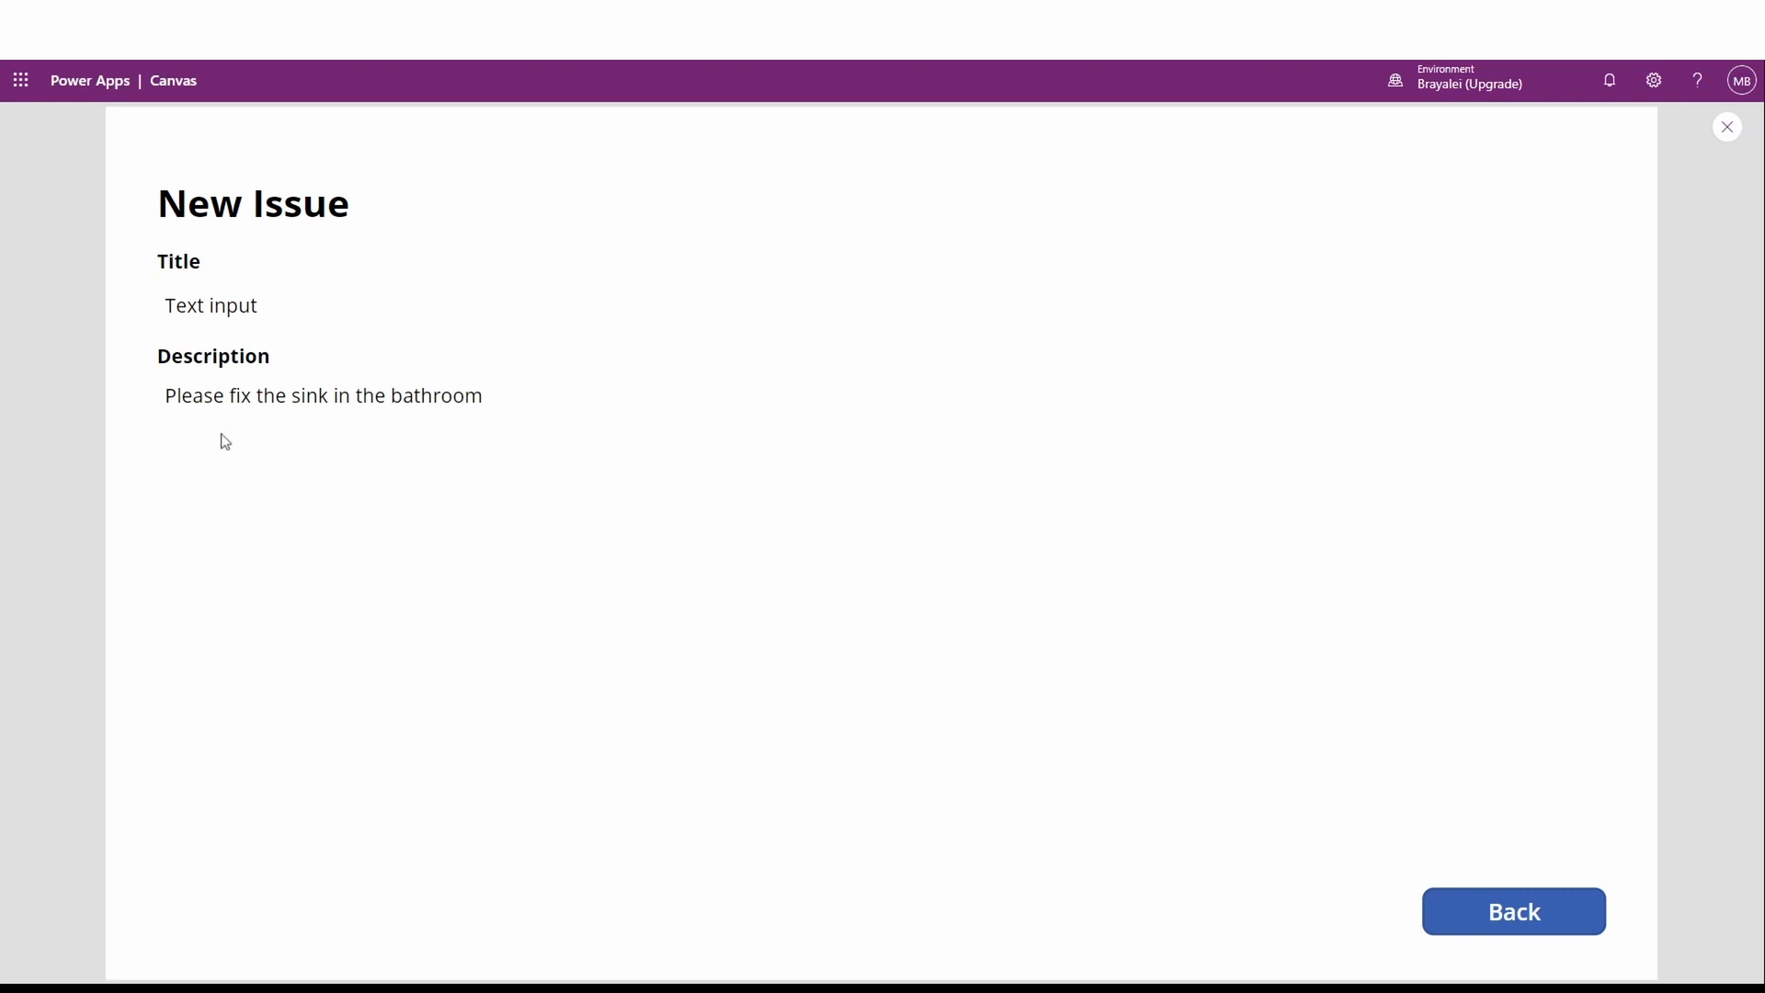
pyautogui.click(1517, 910)
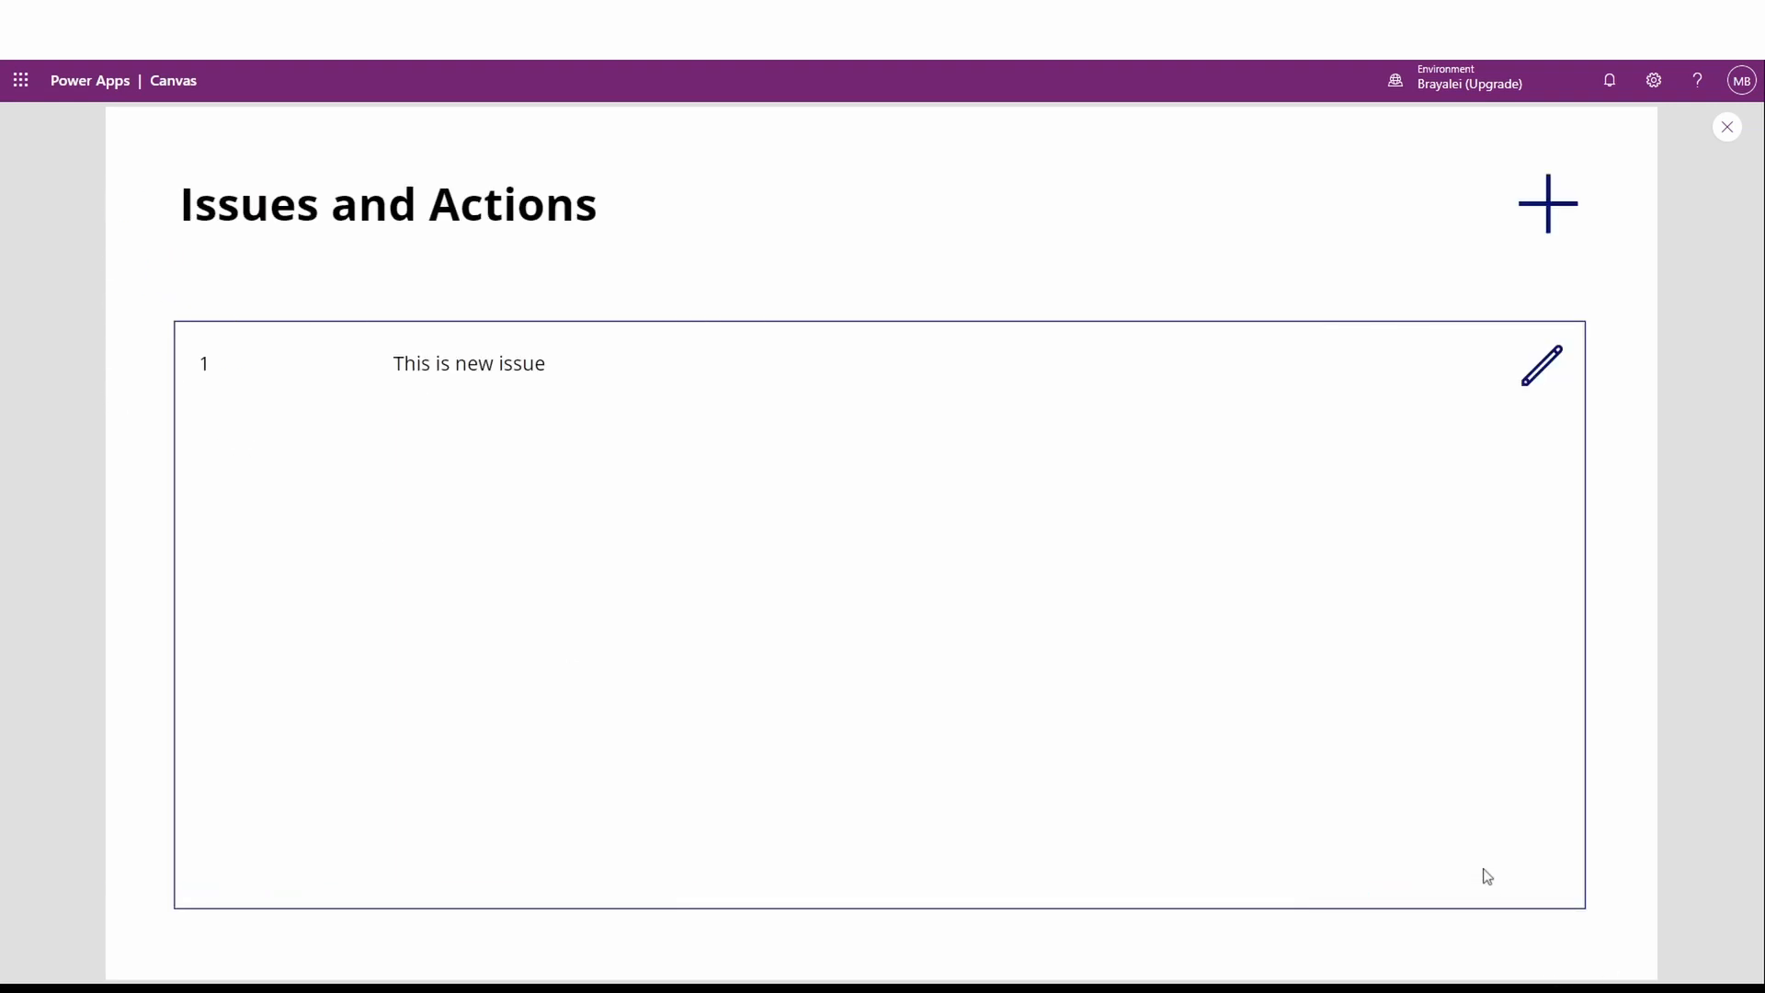
# Step: Start a new issue in the preview and enter the title "Kitchen Sink tap leaking"
pyautogui.click(1564, 184)
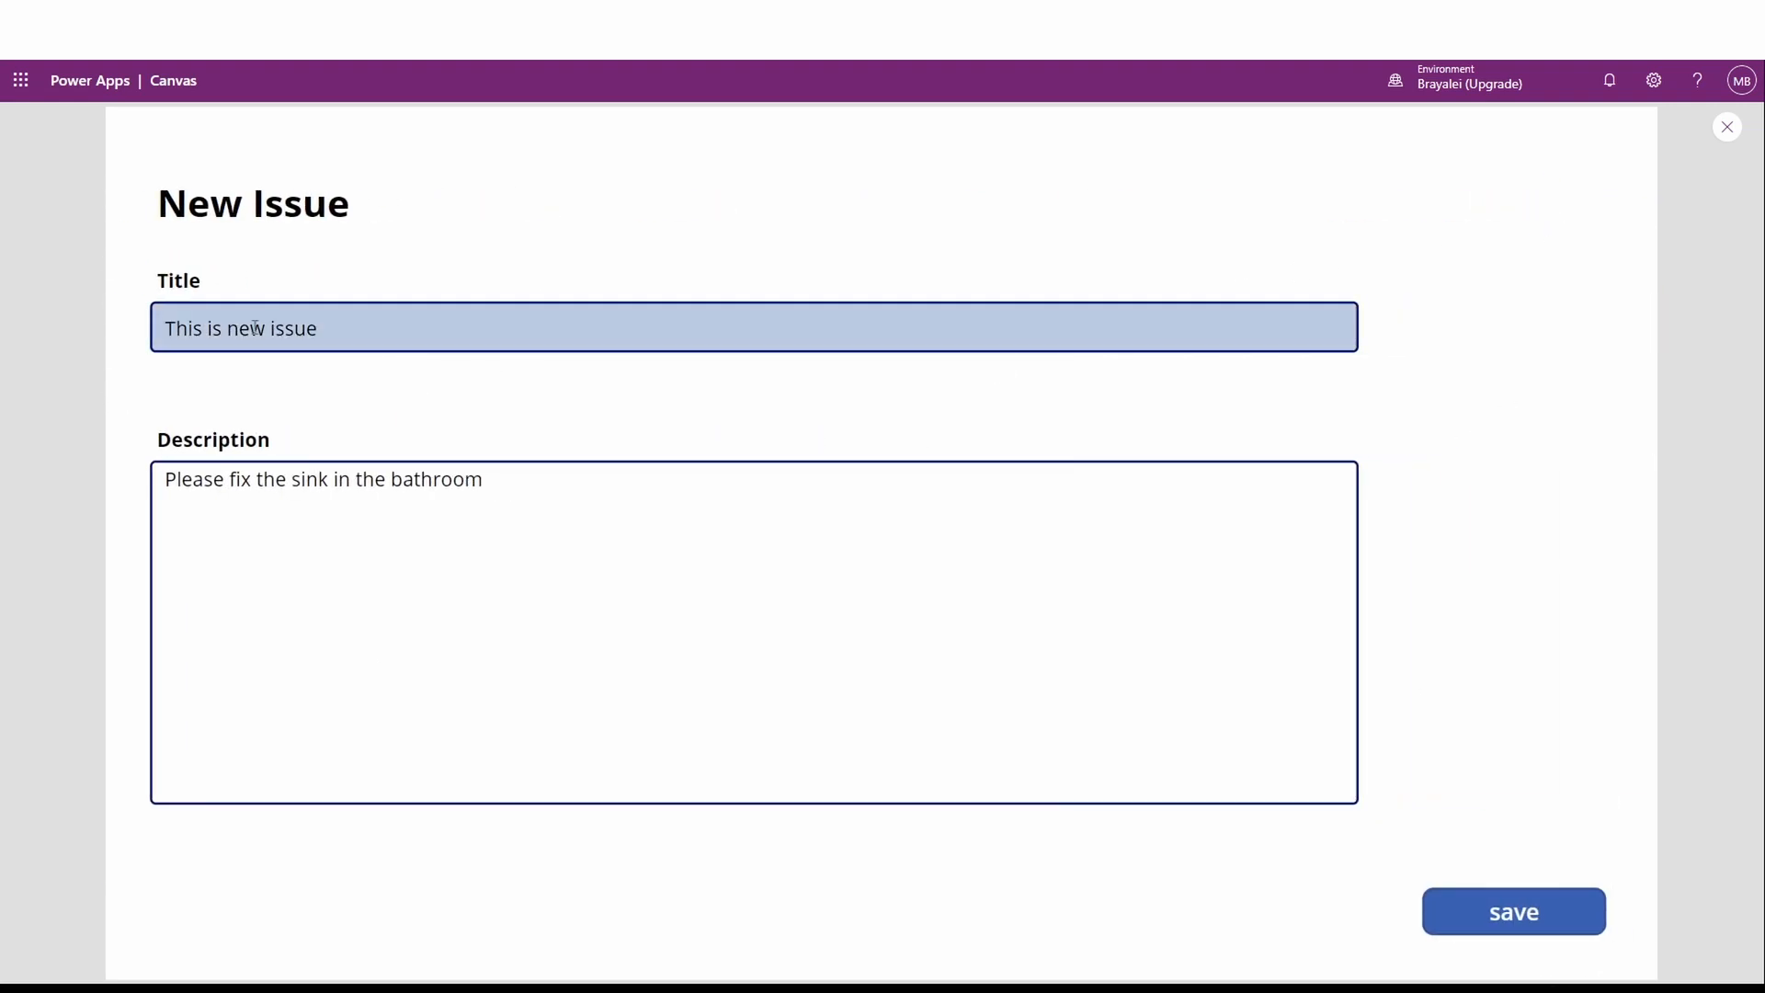
pyautogui.moveTo(425, 340); pyautogui.dragTo(89, 329)
pyautogui.press('BackSpace')
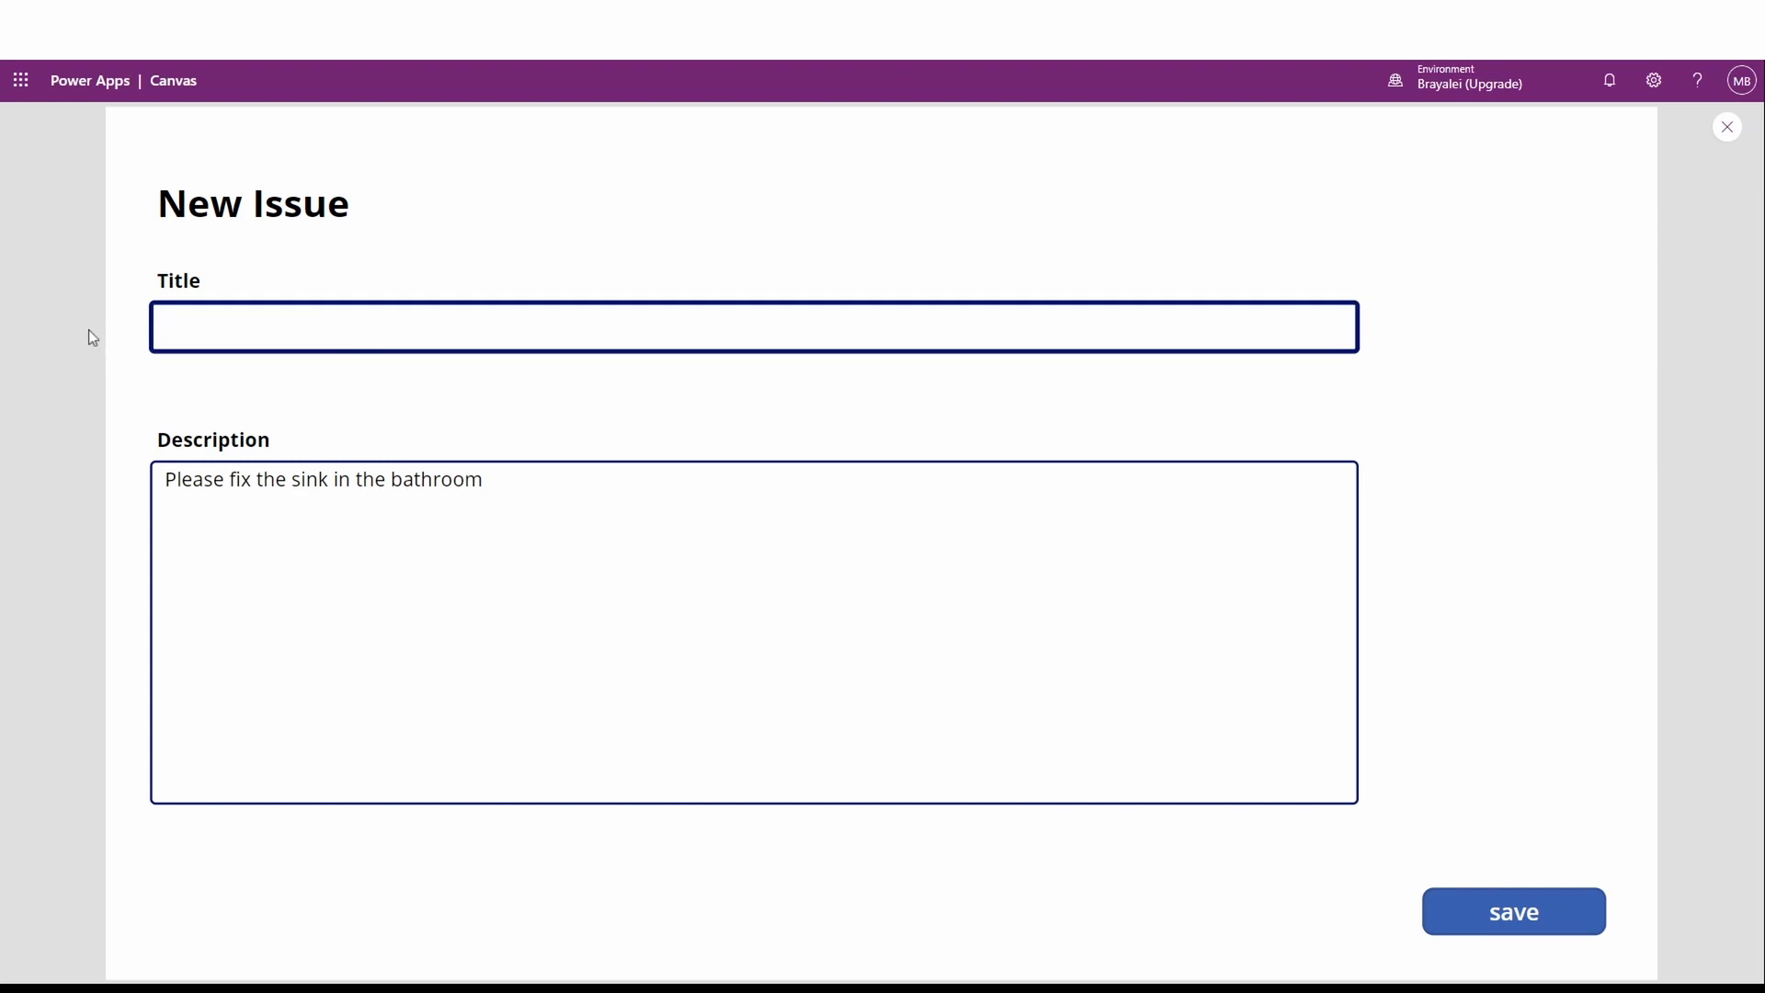
pyautogui.write('A')
pyautogui.press('BackSpace')
pyautogui.write('Kitchen Sink tap l')
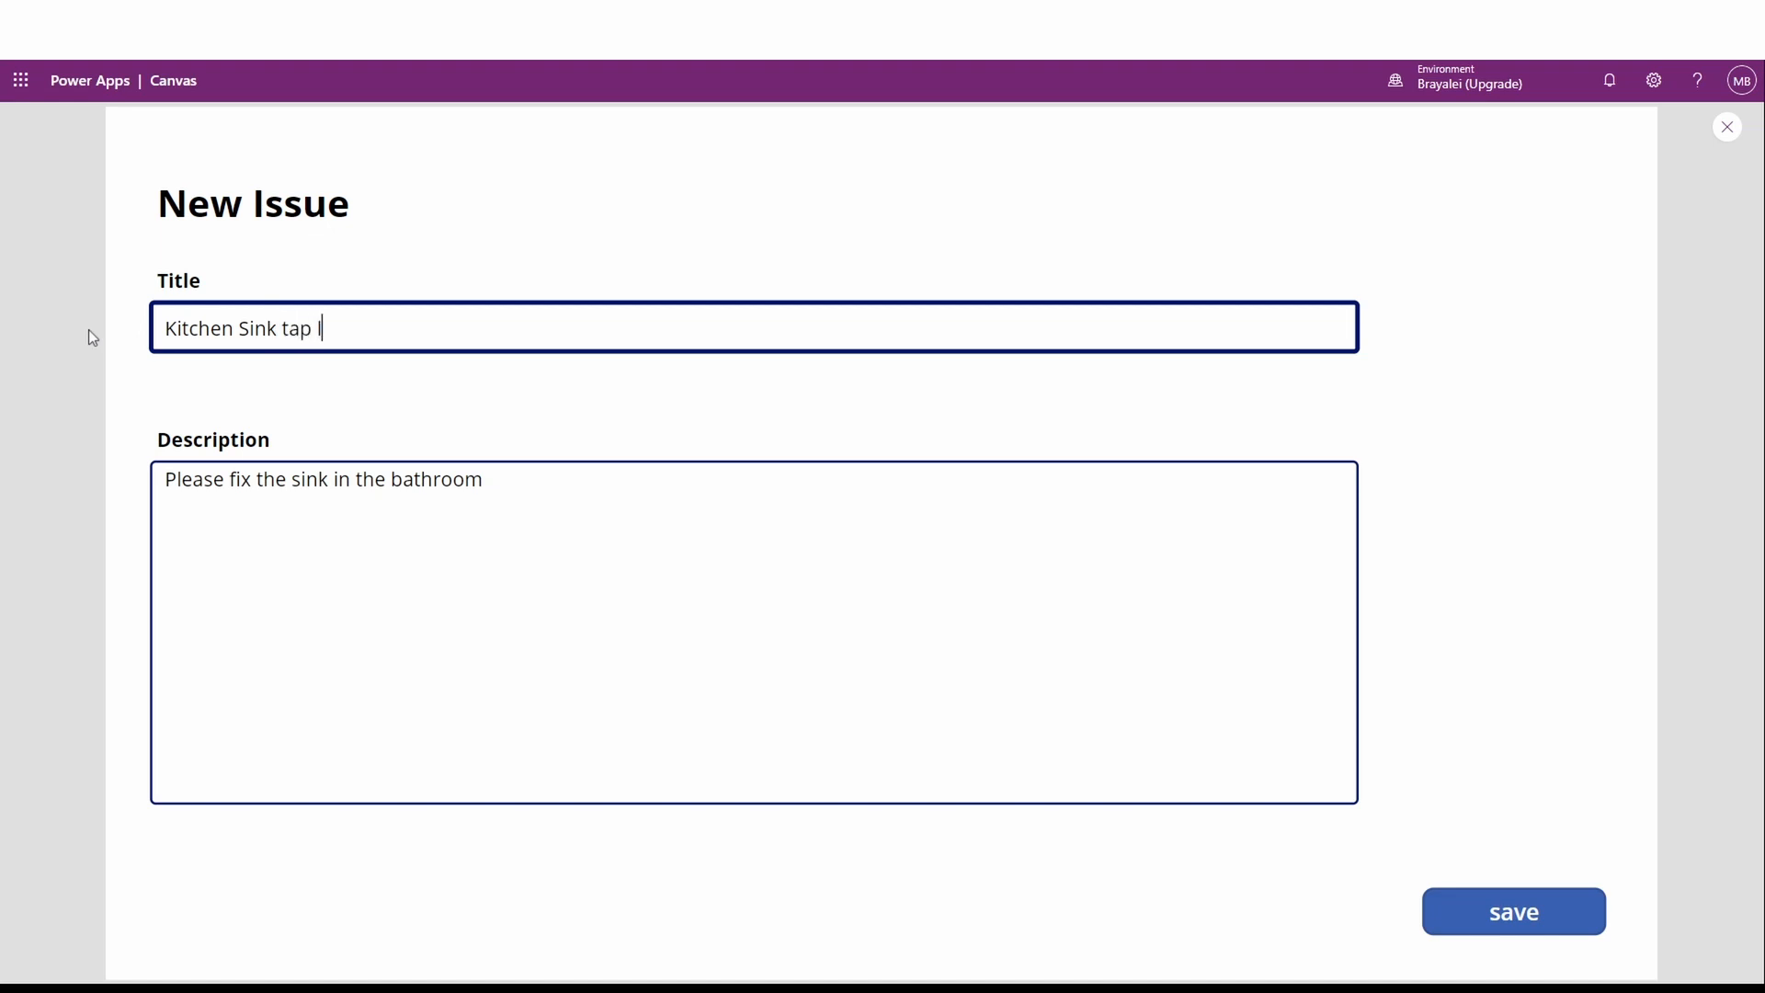
pyautogui.write('eaking')
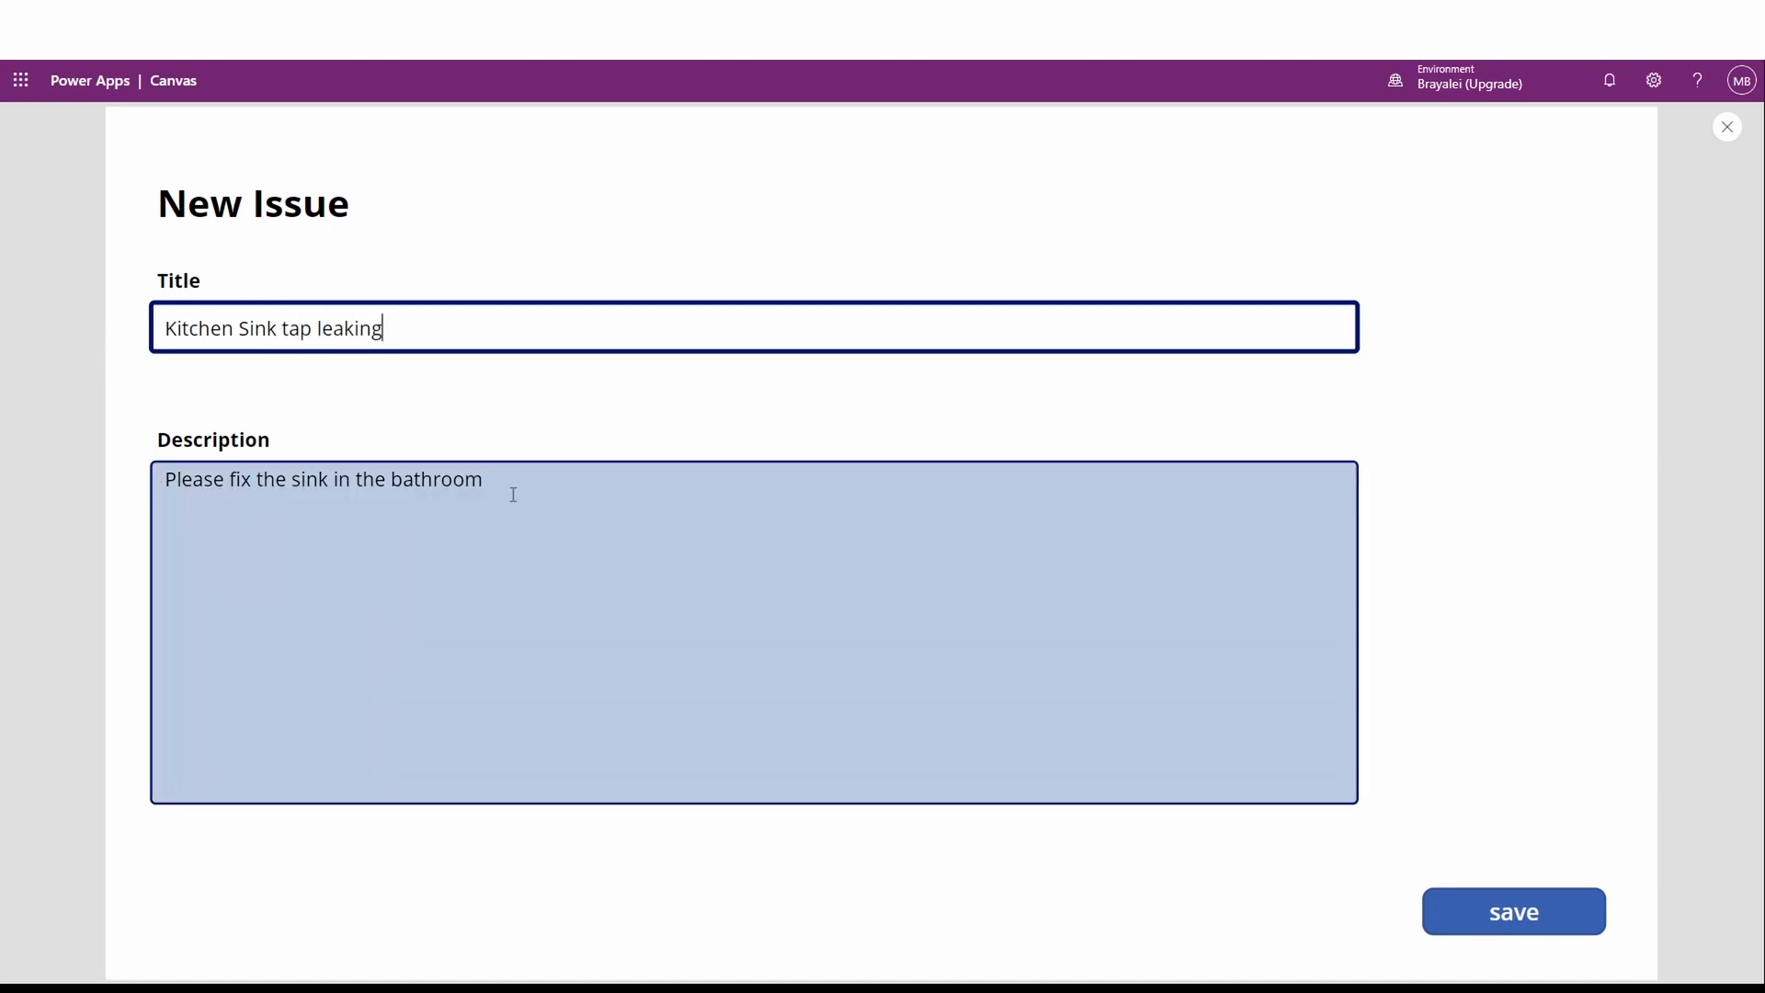
# Step: Replace the new issue's description with "Please look at this issue asap!" and save the issue
pyautogui.moveTo(513, 495); pyautogui.dragTo(166, 478)
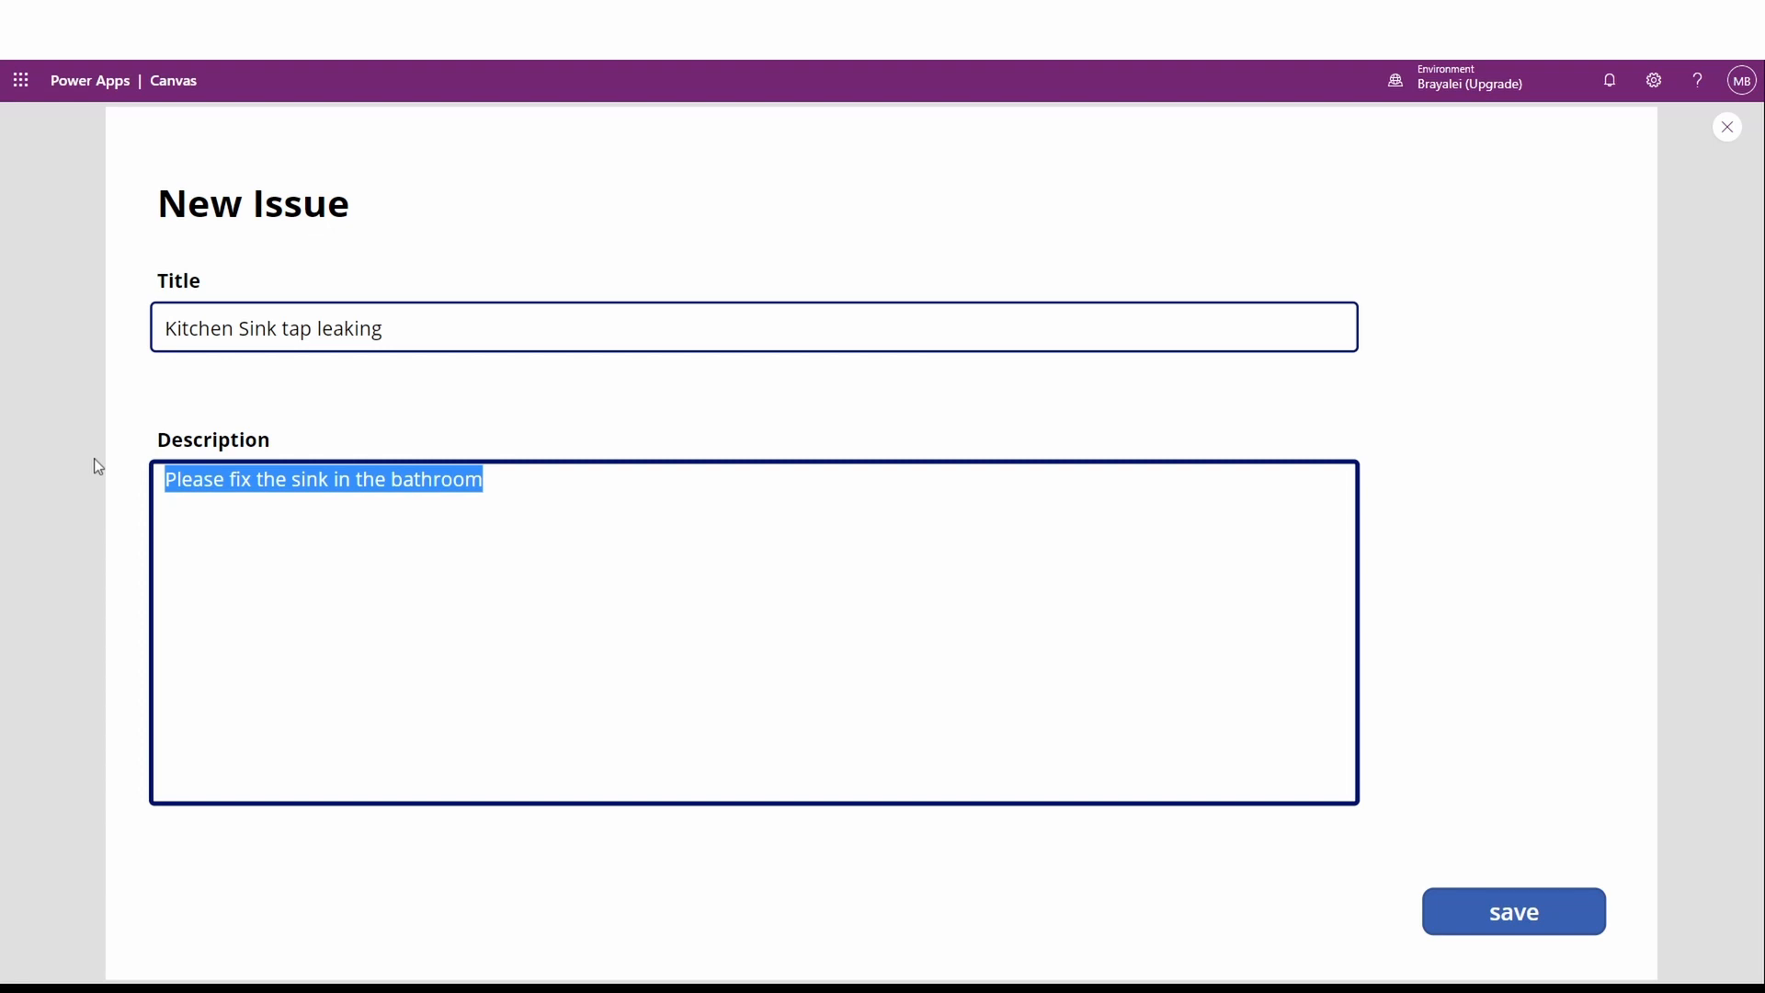
pyautogui.write('Pl')
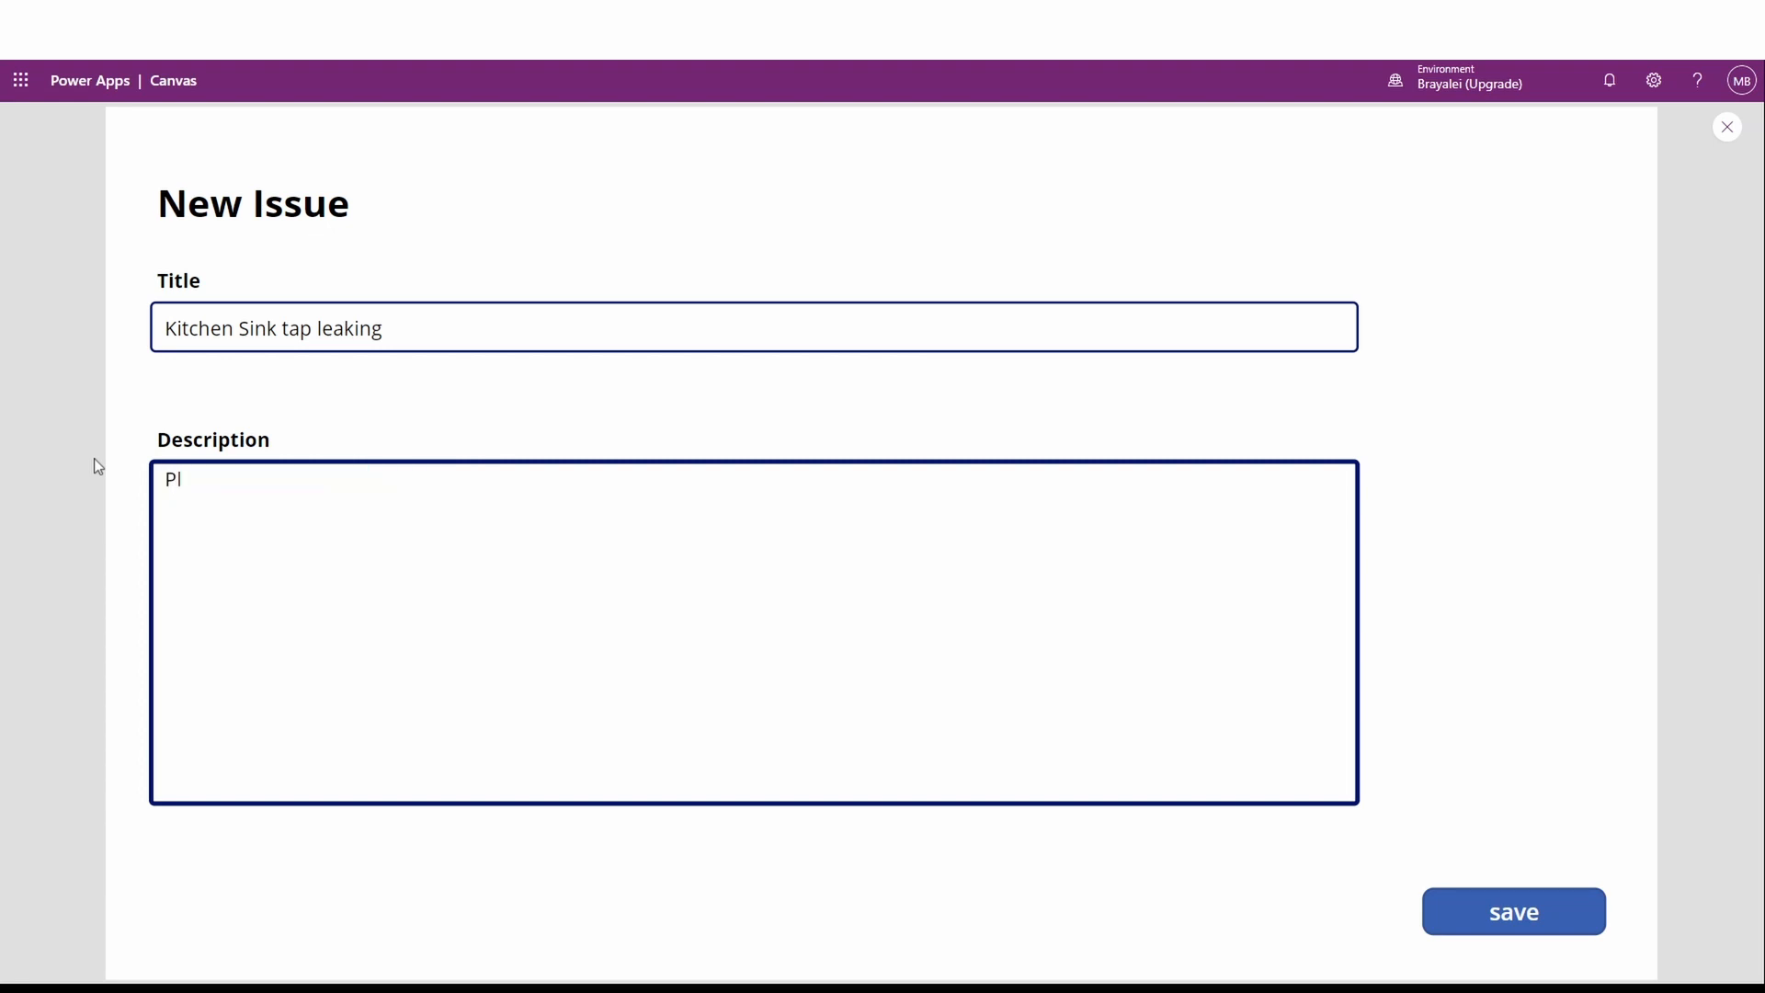
pyautogui.write('ease look at this issue asap!')
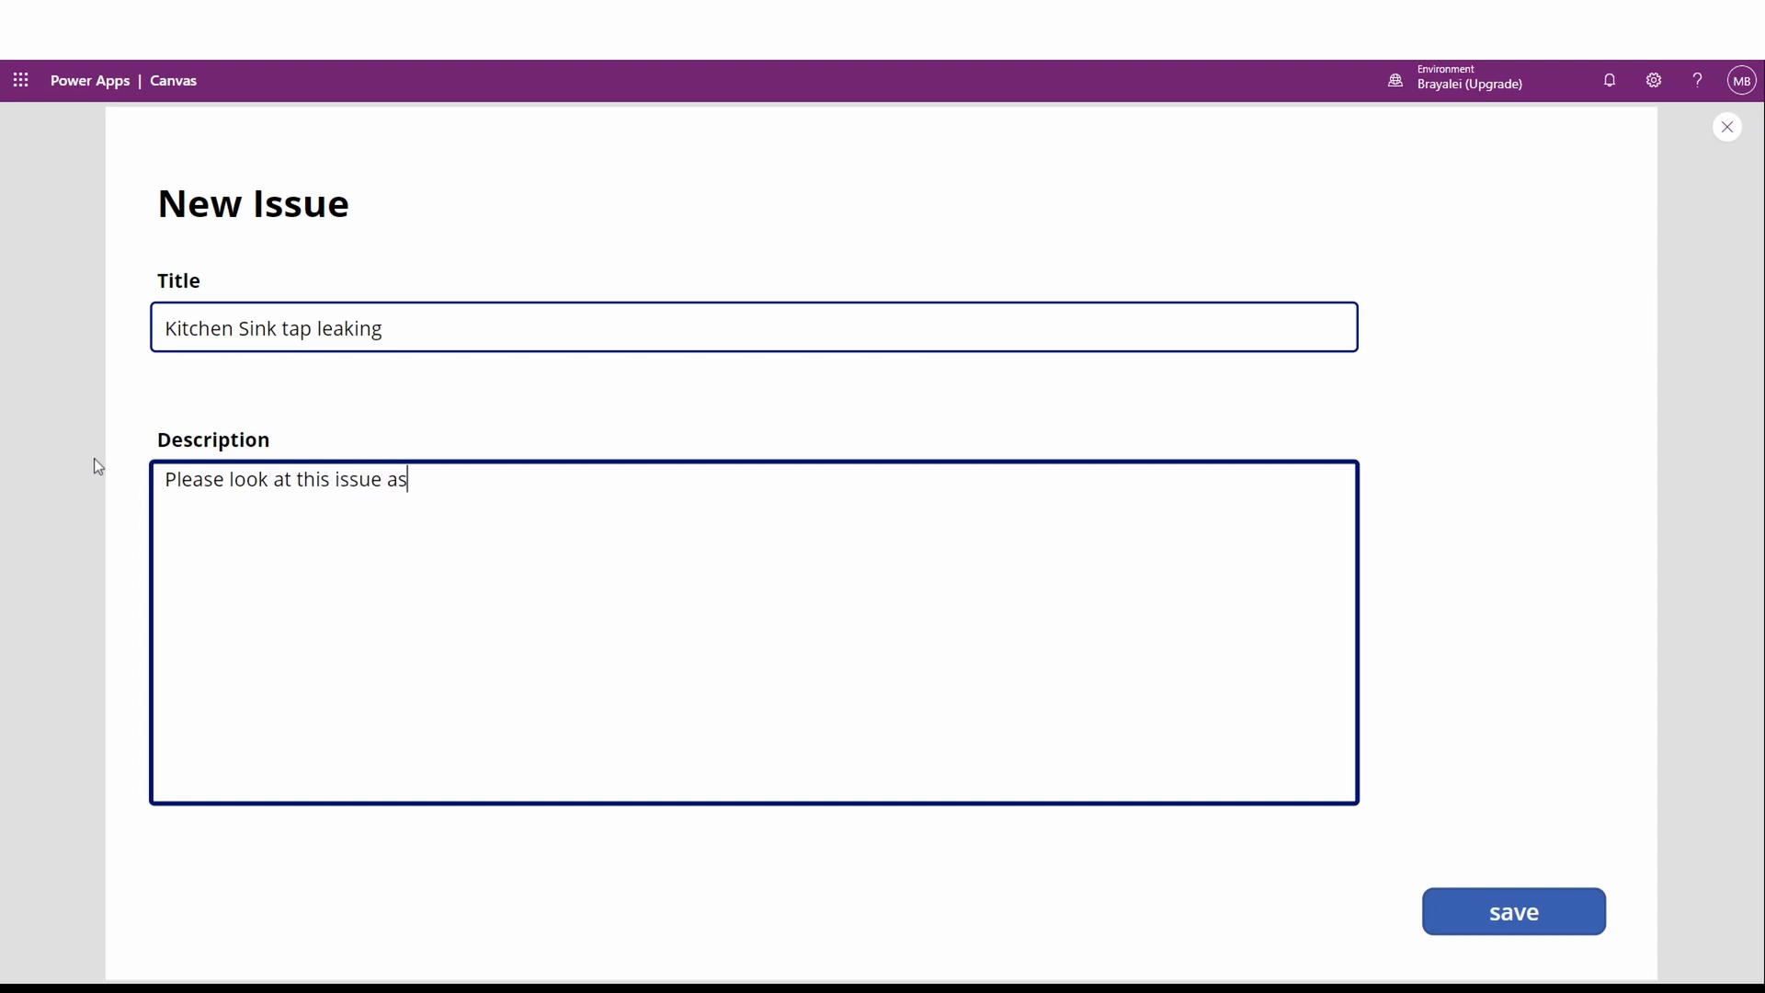
pyautogui.click(1430, 919)
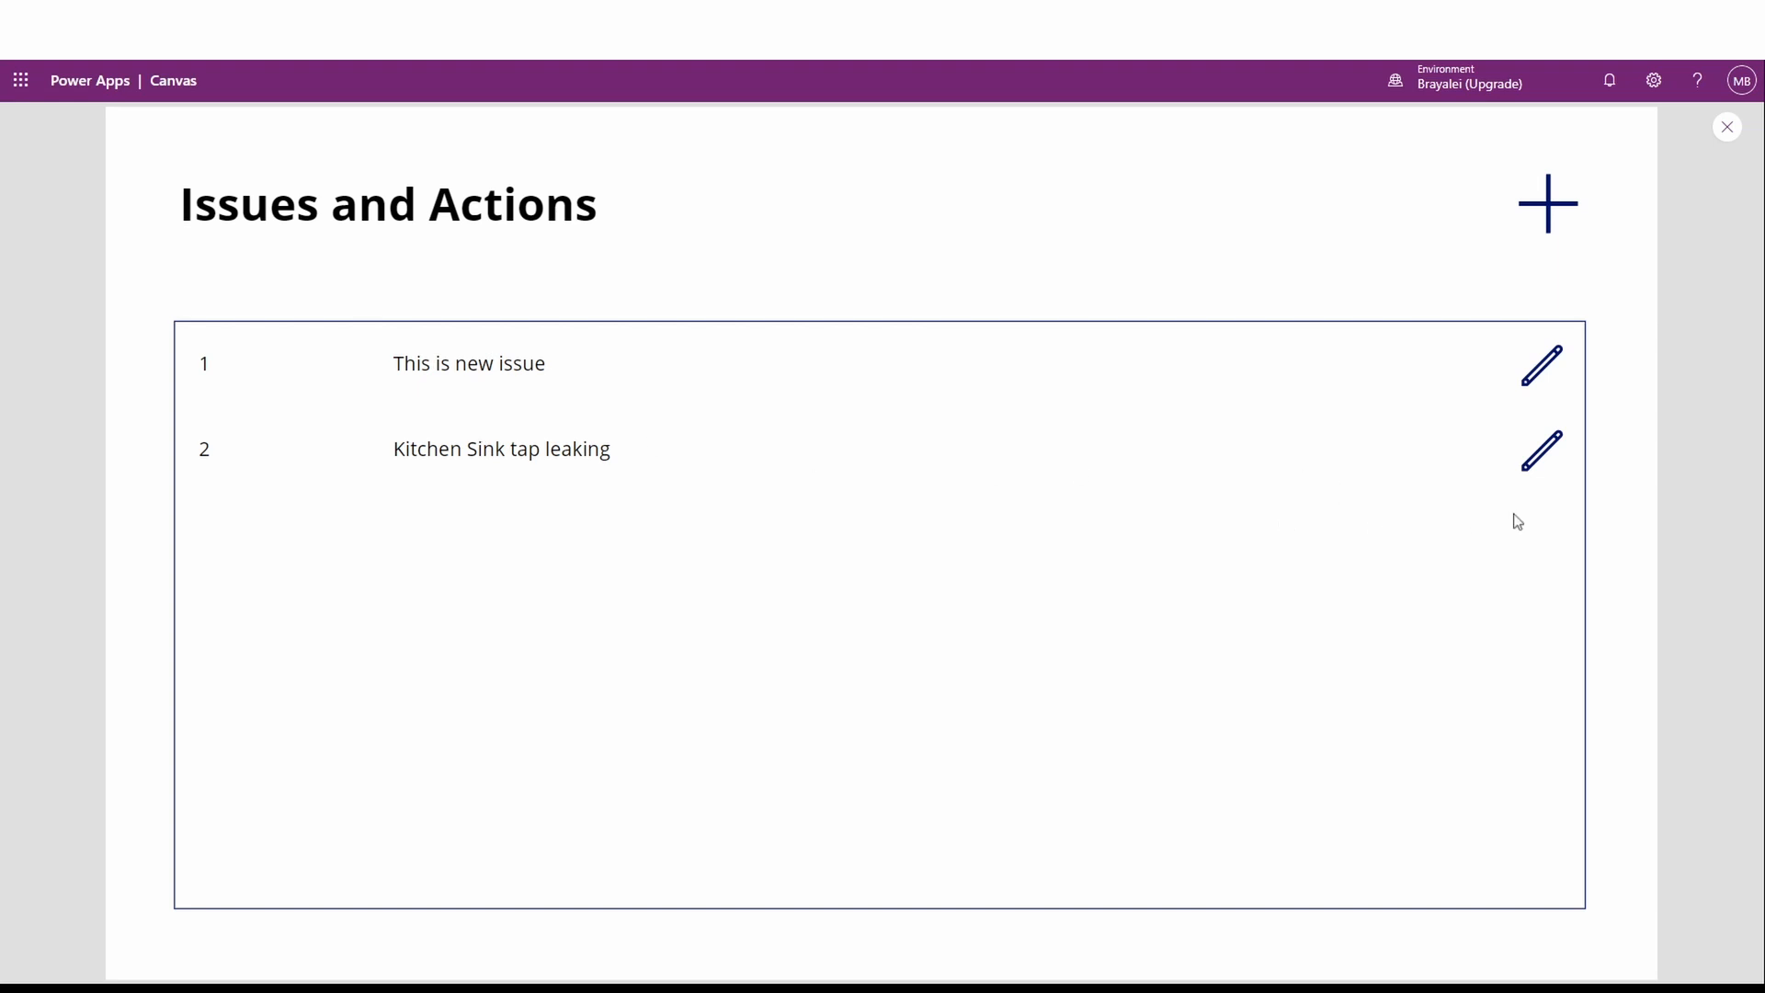
# Step: Open the details of both listed issues in turn, return to the list each time, and close the preview
pyautogui.click(1542, 460)
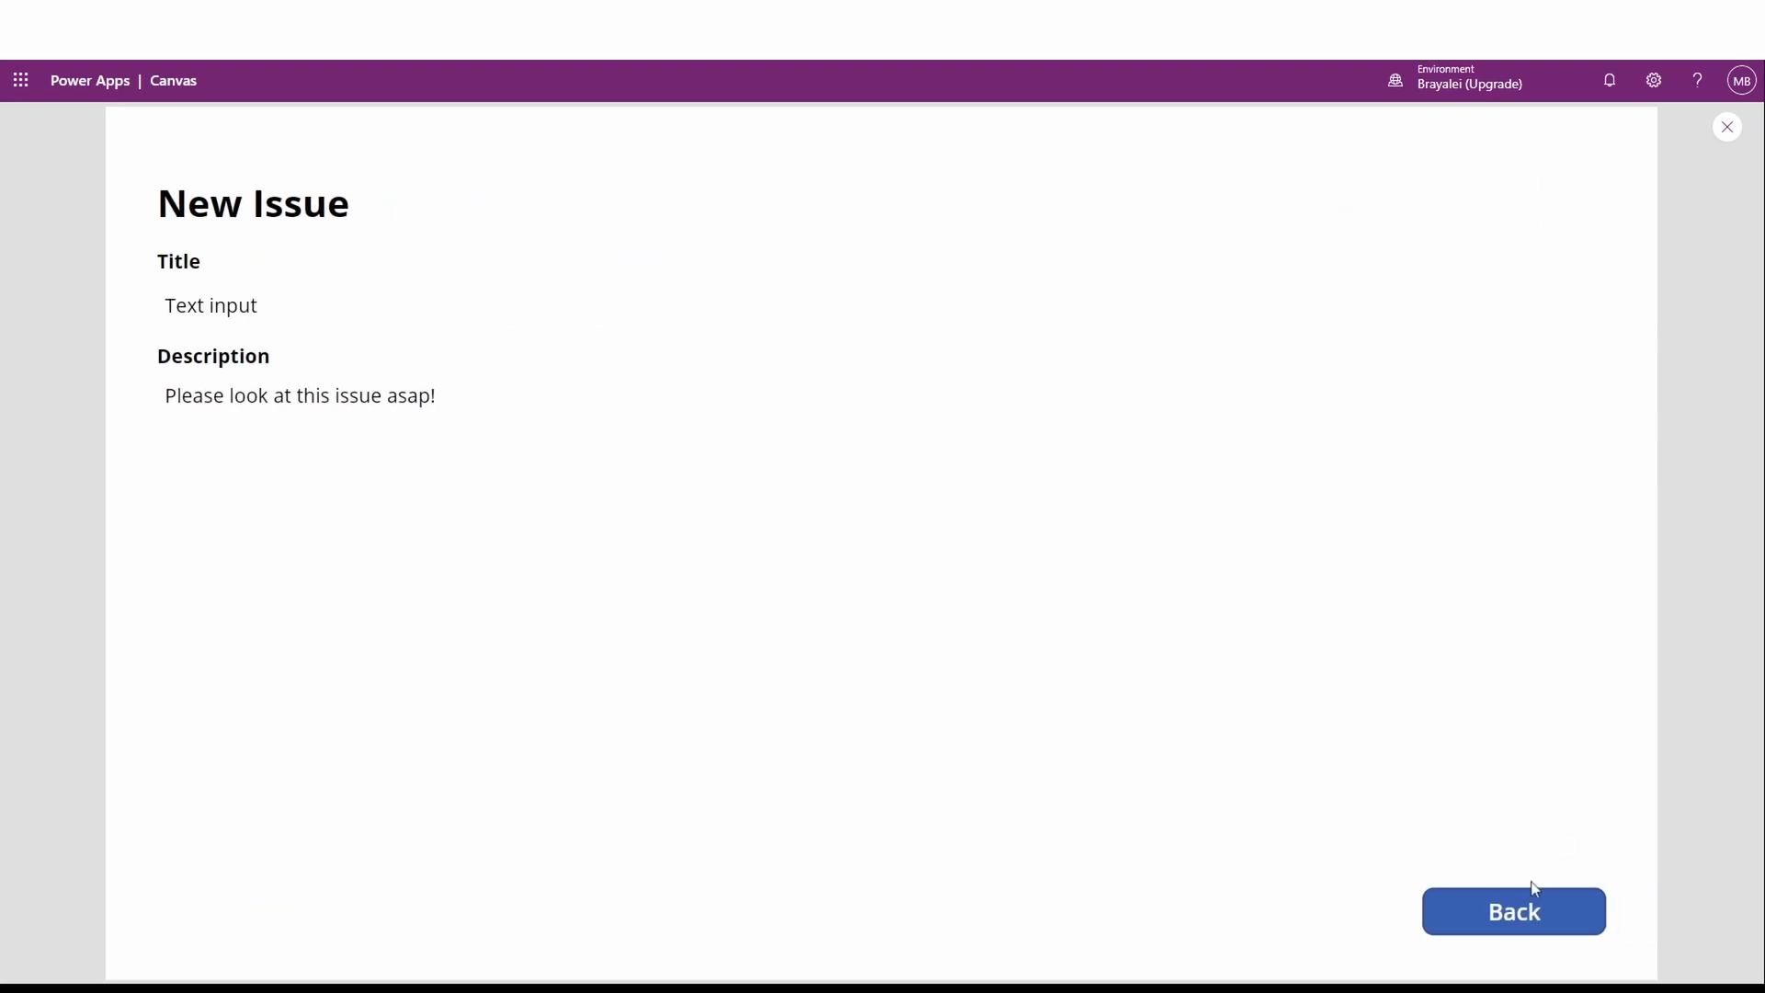
pyautogui.click(1541, 910)
pyautogui.click(1544, 363)
pyautogui.click(1509, 912)
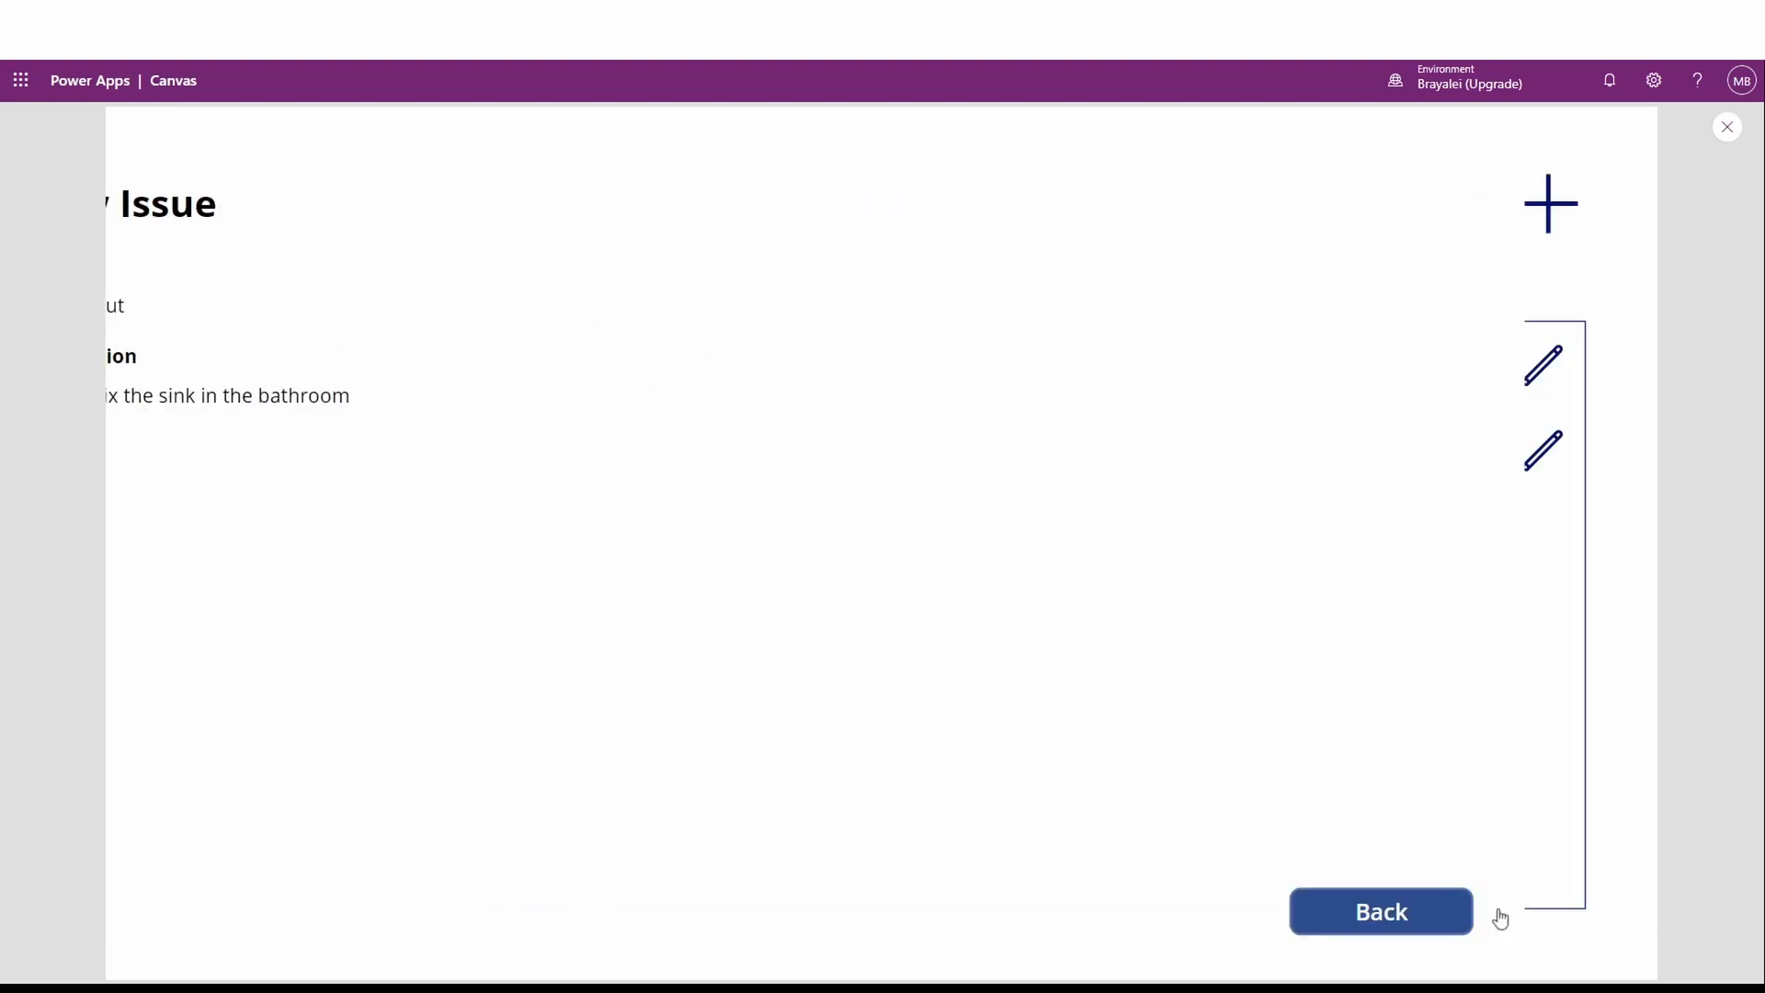
pyautogui.click(1532, 350)
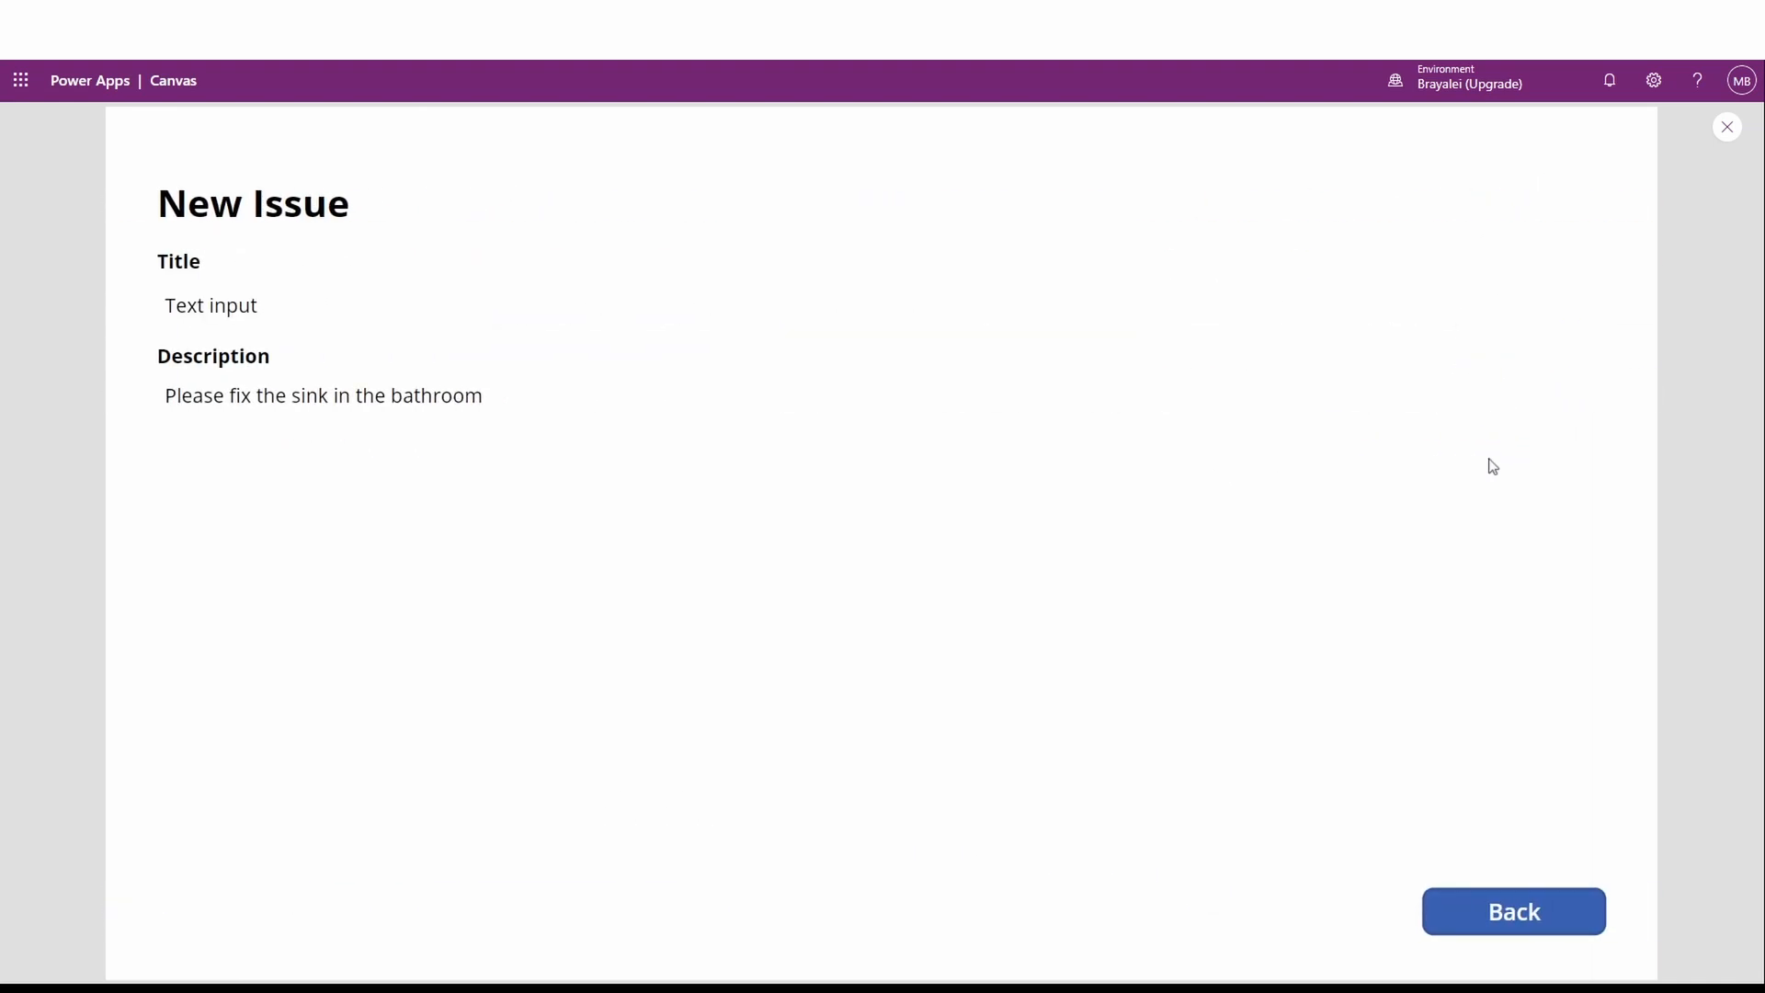
pyautogui.click(1538, 915)
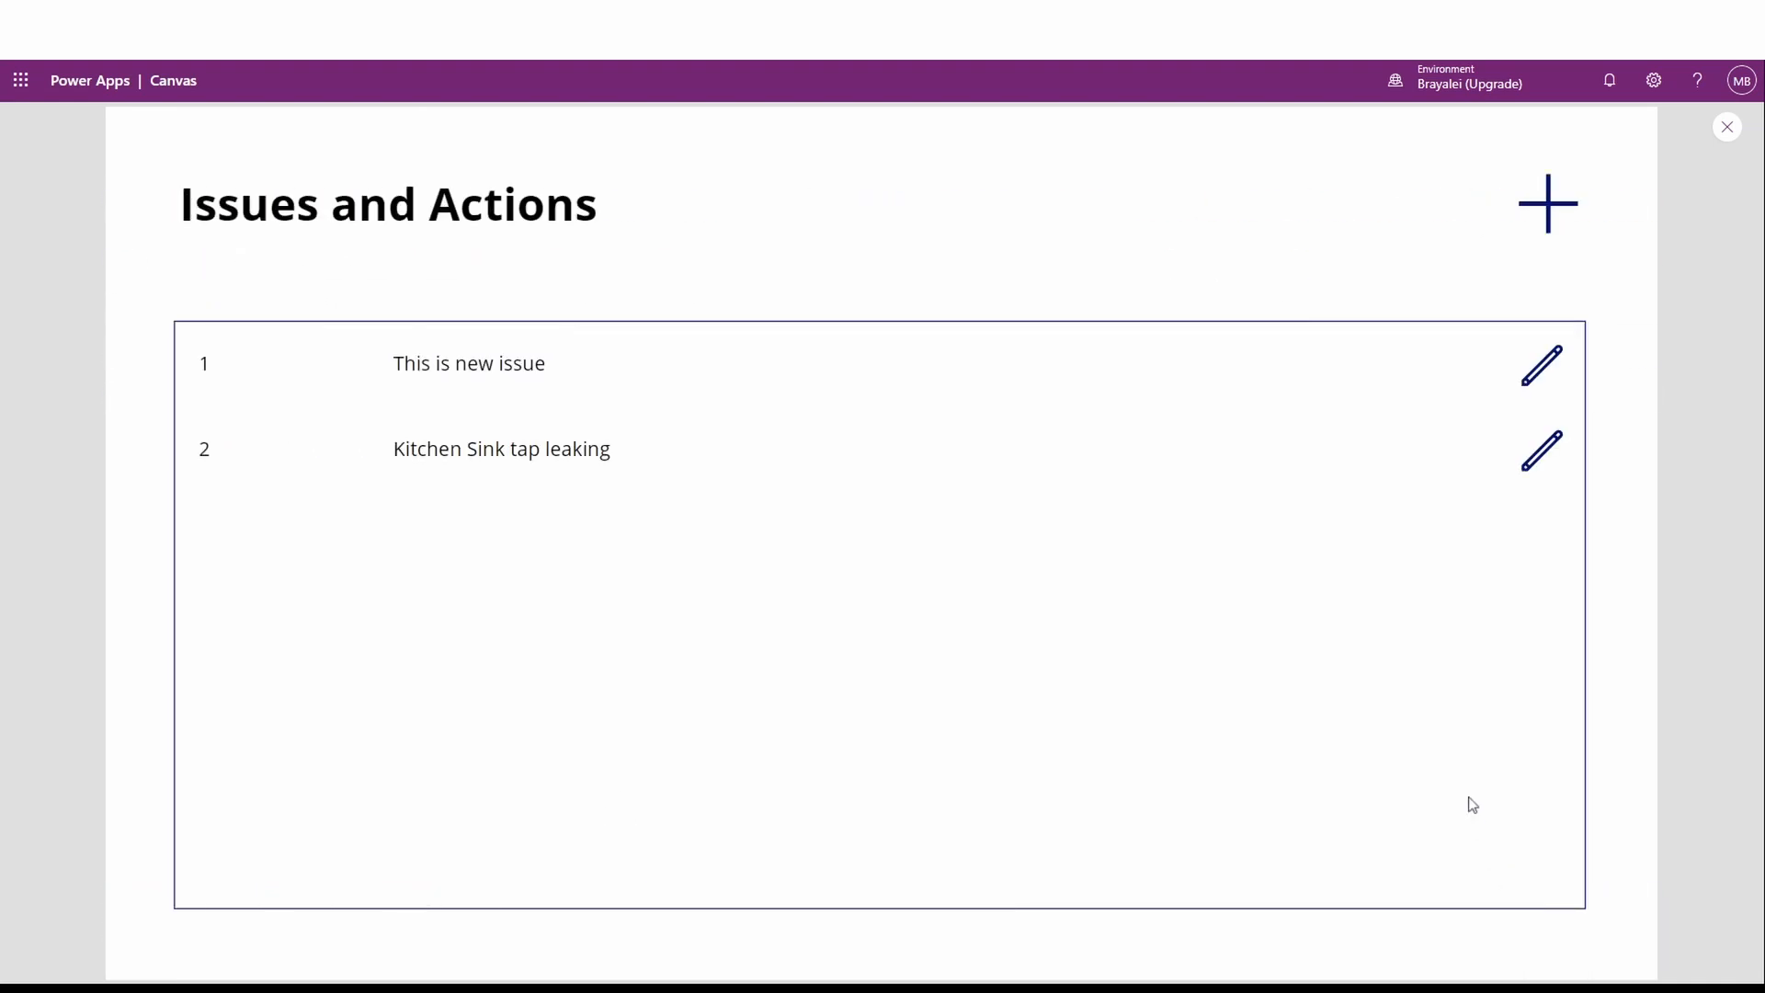
pyautogui.click(1541, 449)
pyautogui.click(1532, 915)
pyautogui.click(1727, 127)
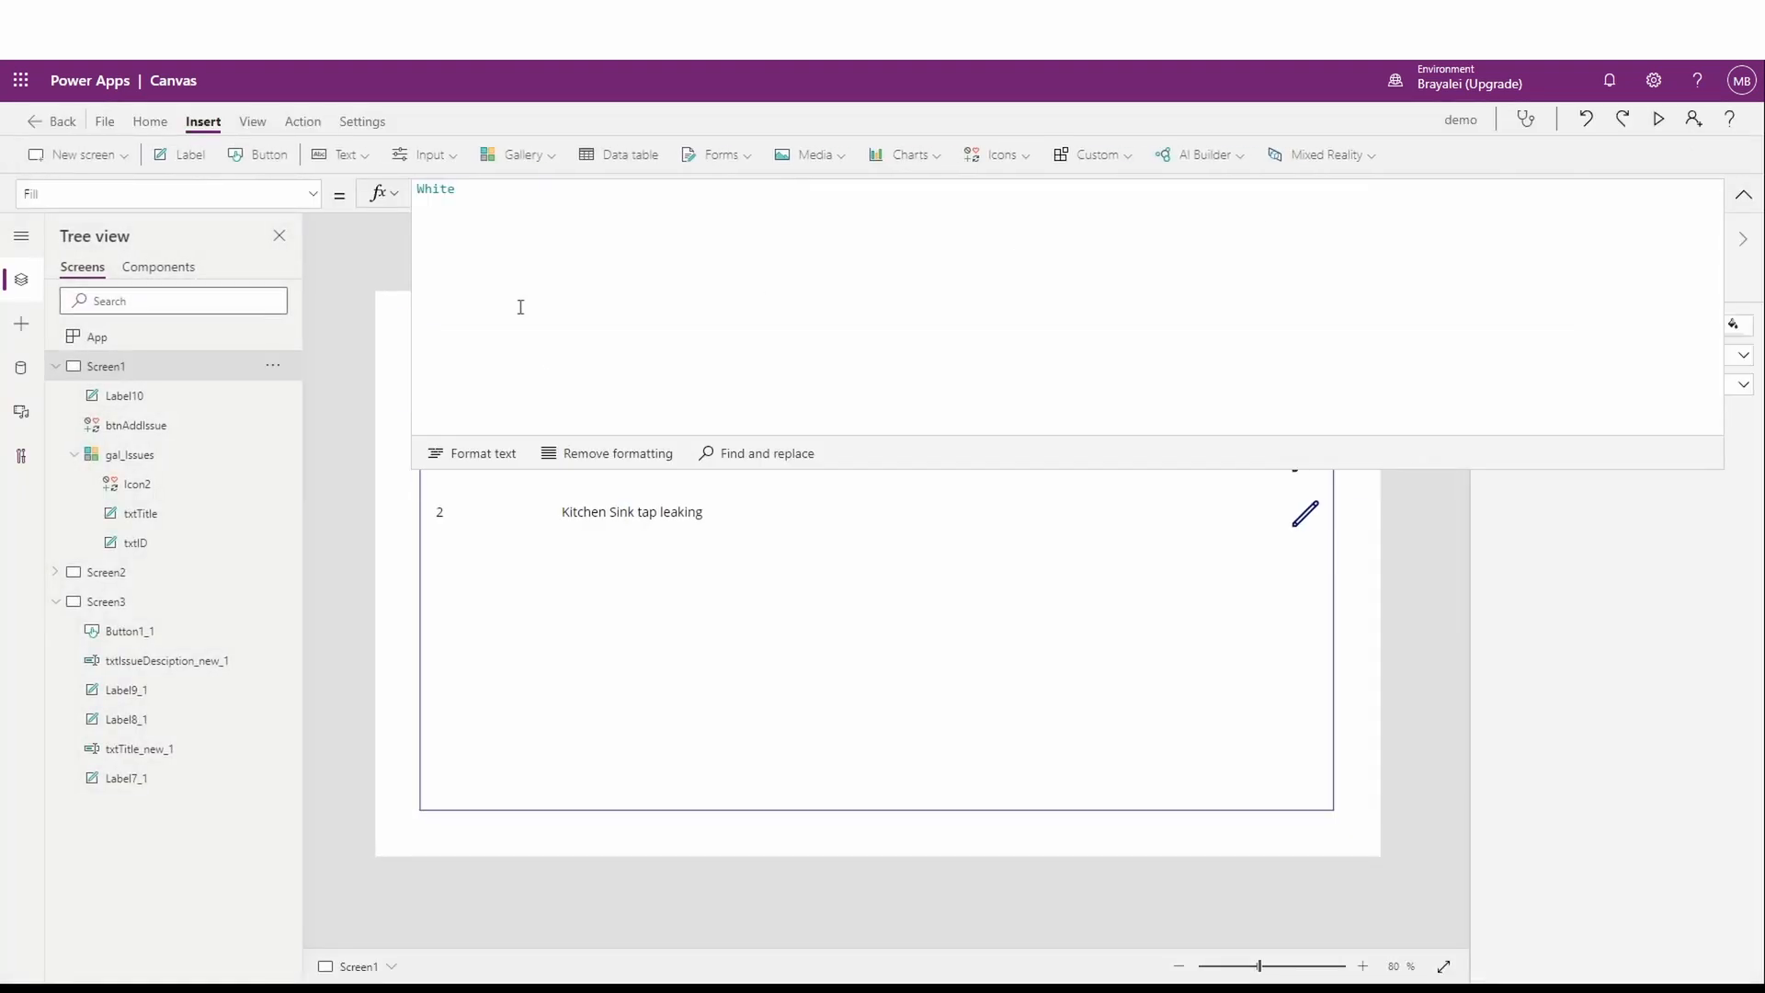
# Step: Insert a blank vertical gallery on Screen3 and resize it to about 1248 by 243 below the description
pyautogui.click(95, 595)
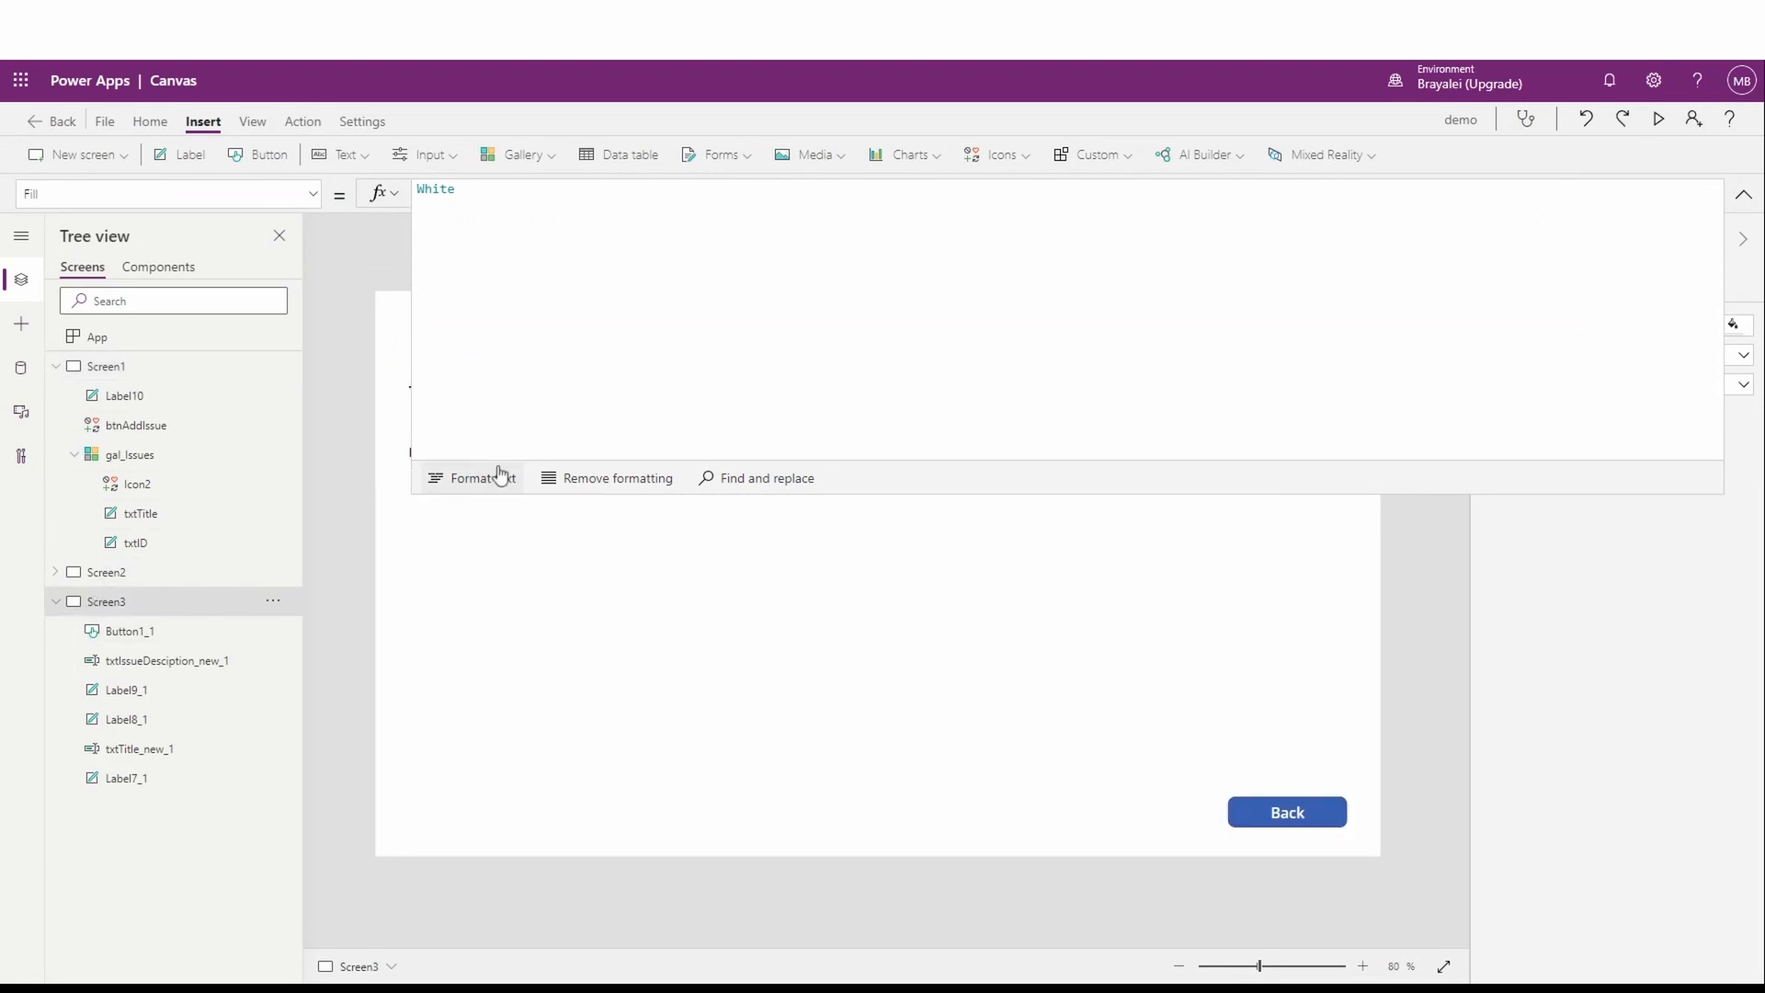
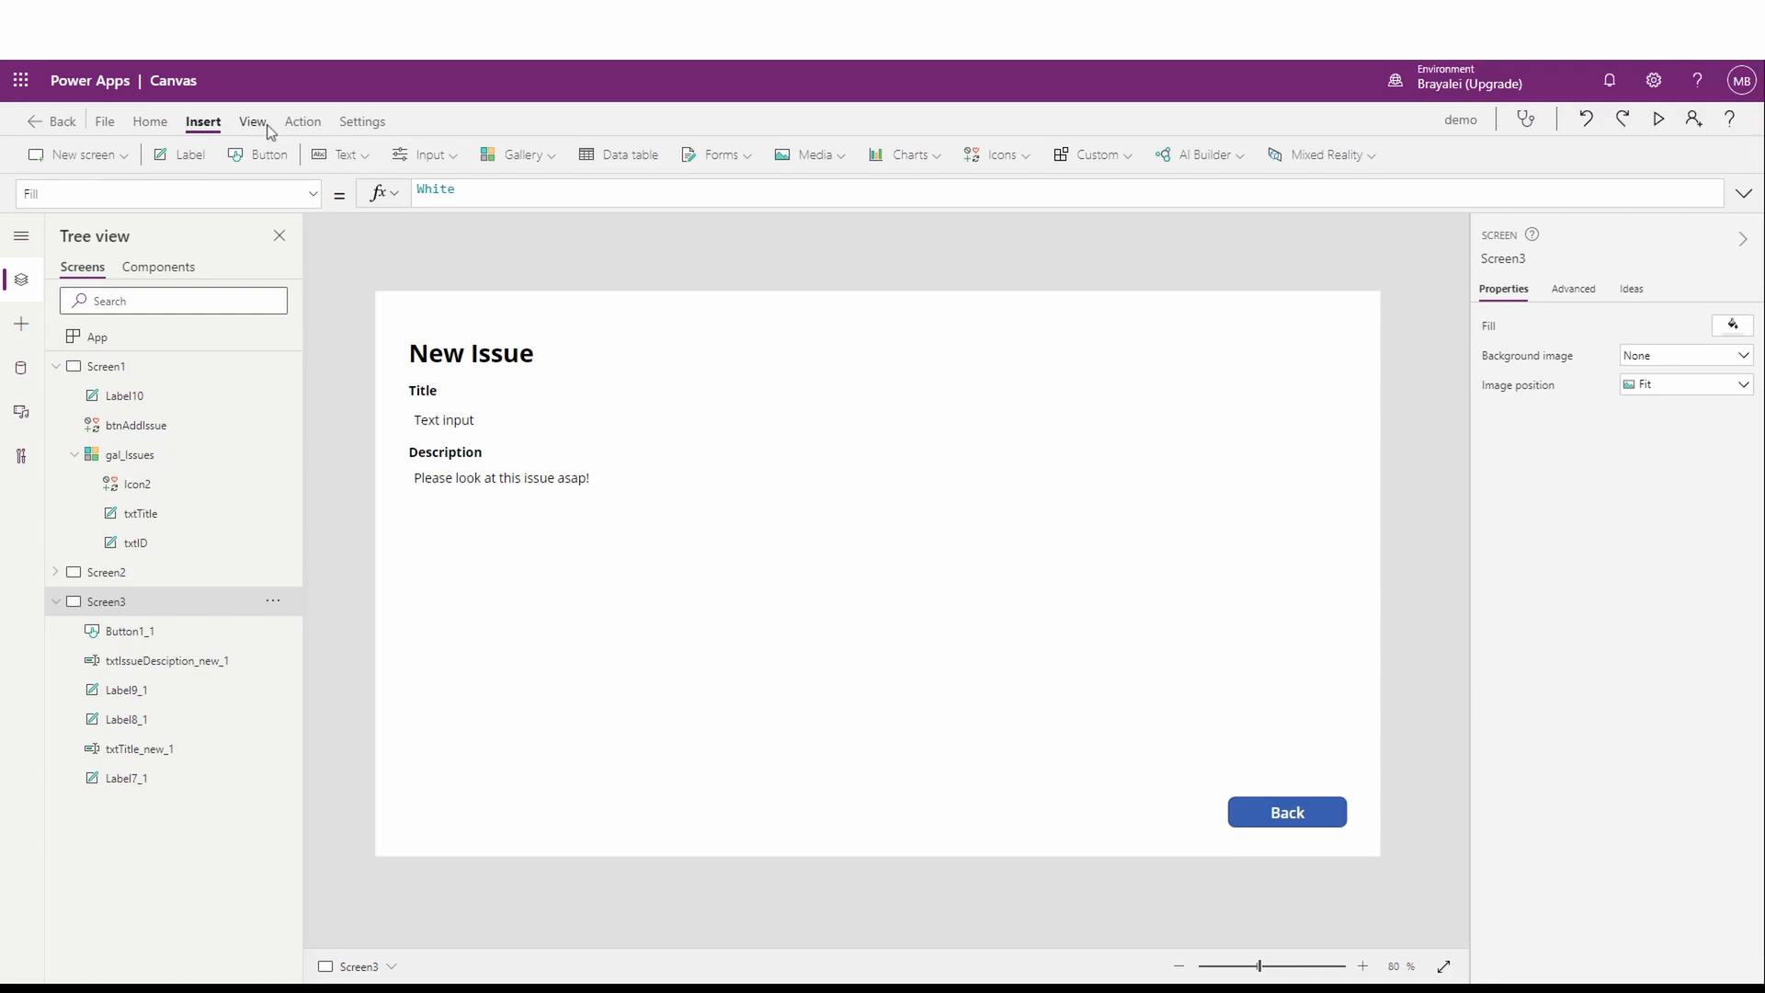
pyautogui.click(539, 157)
pyautogui.click(540, 361)
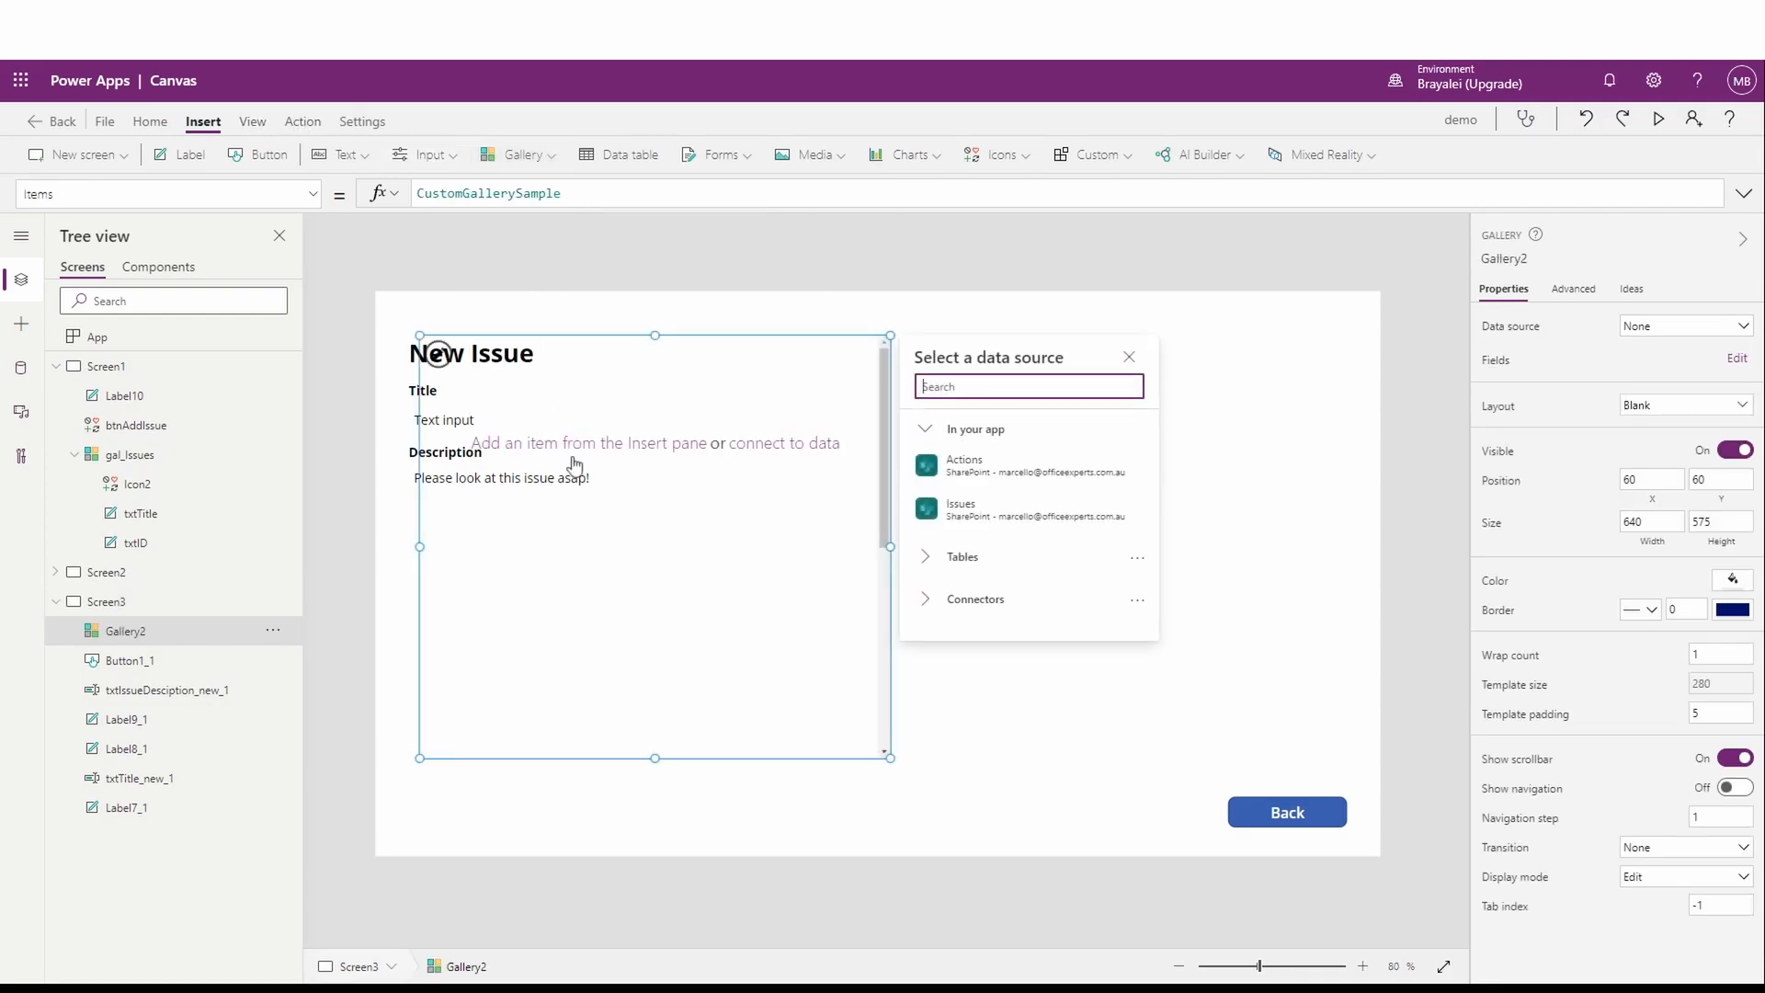
pyautogui.click(654, 333)
pyautogui.moveTo(654, 333); pyautogui.dragTo(655, 579)
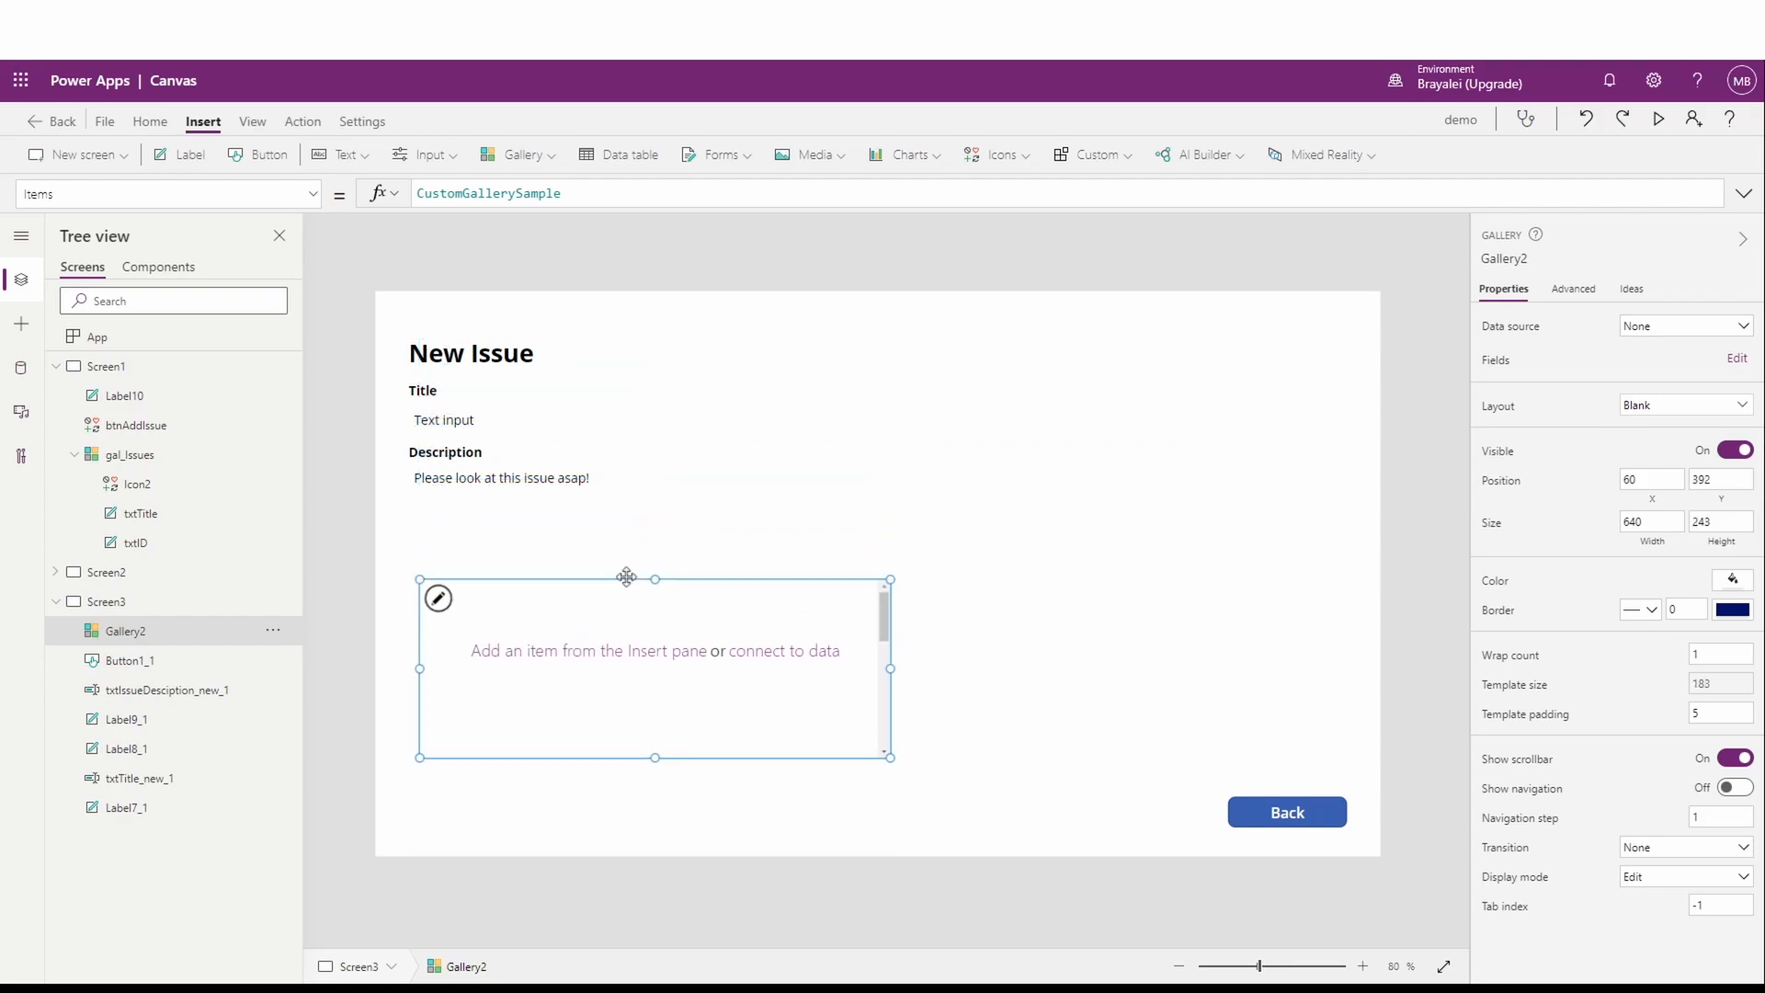
pyautogui.moveTo(890, 669); pyautogui.dragTo(1334, 668)
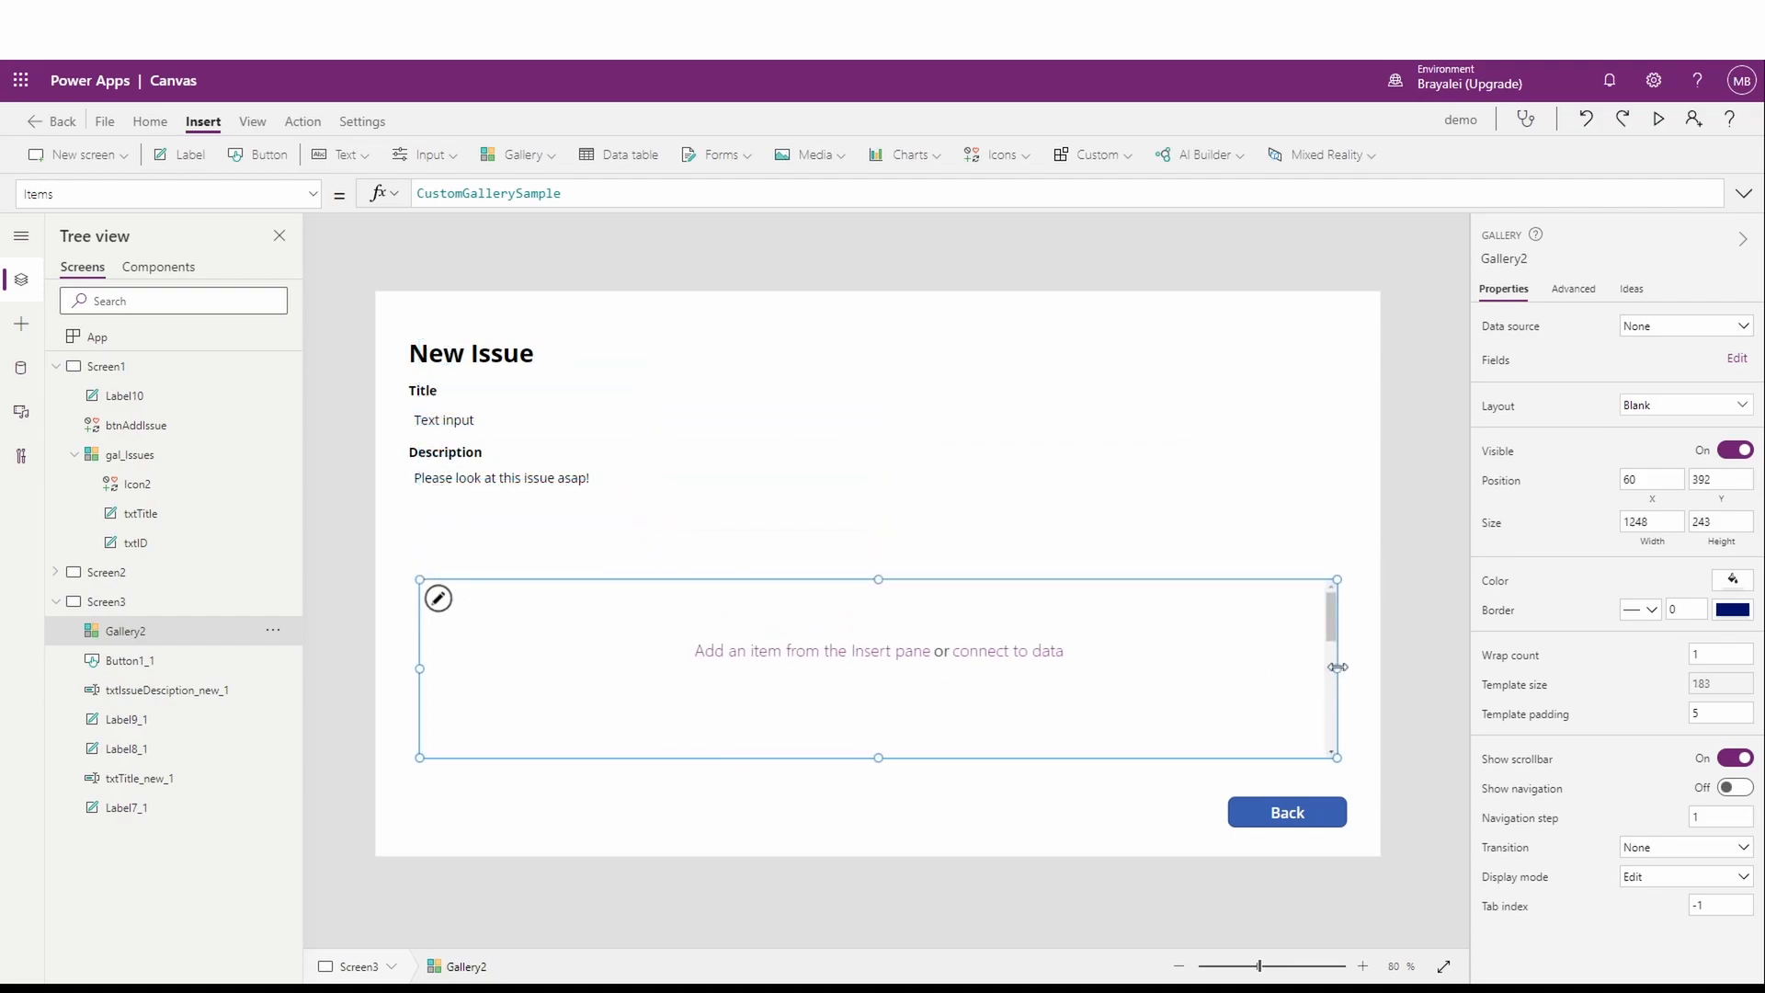
# Step: Connect the new gallery to the Actions data source and stretch its template to a size of about 238
pyautogui.click(980, 660)
pyautogui.click(1659, 333)
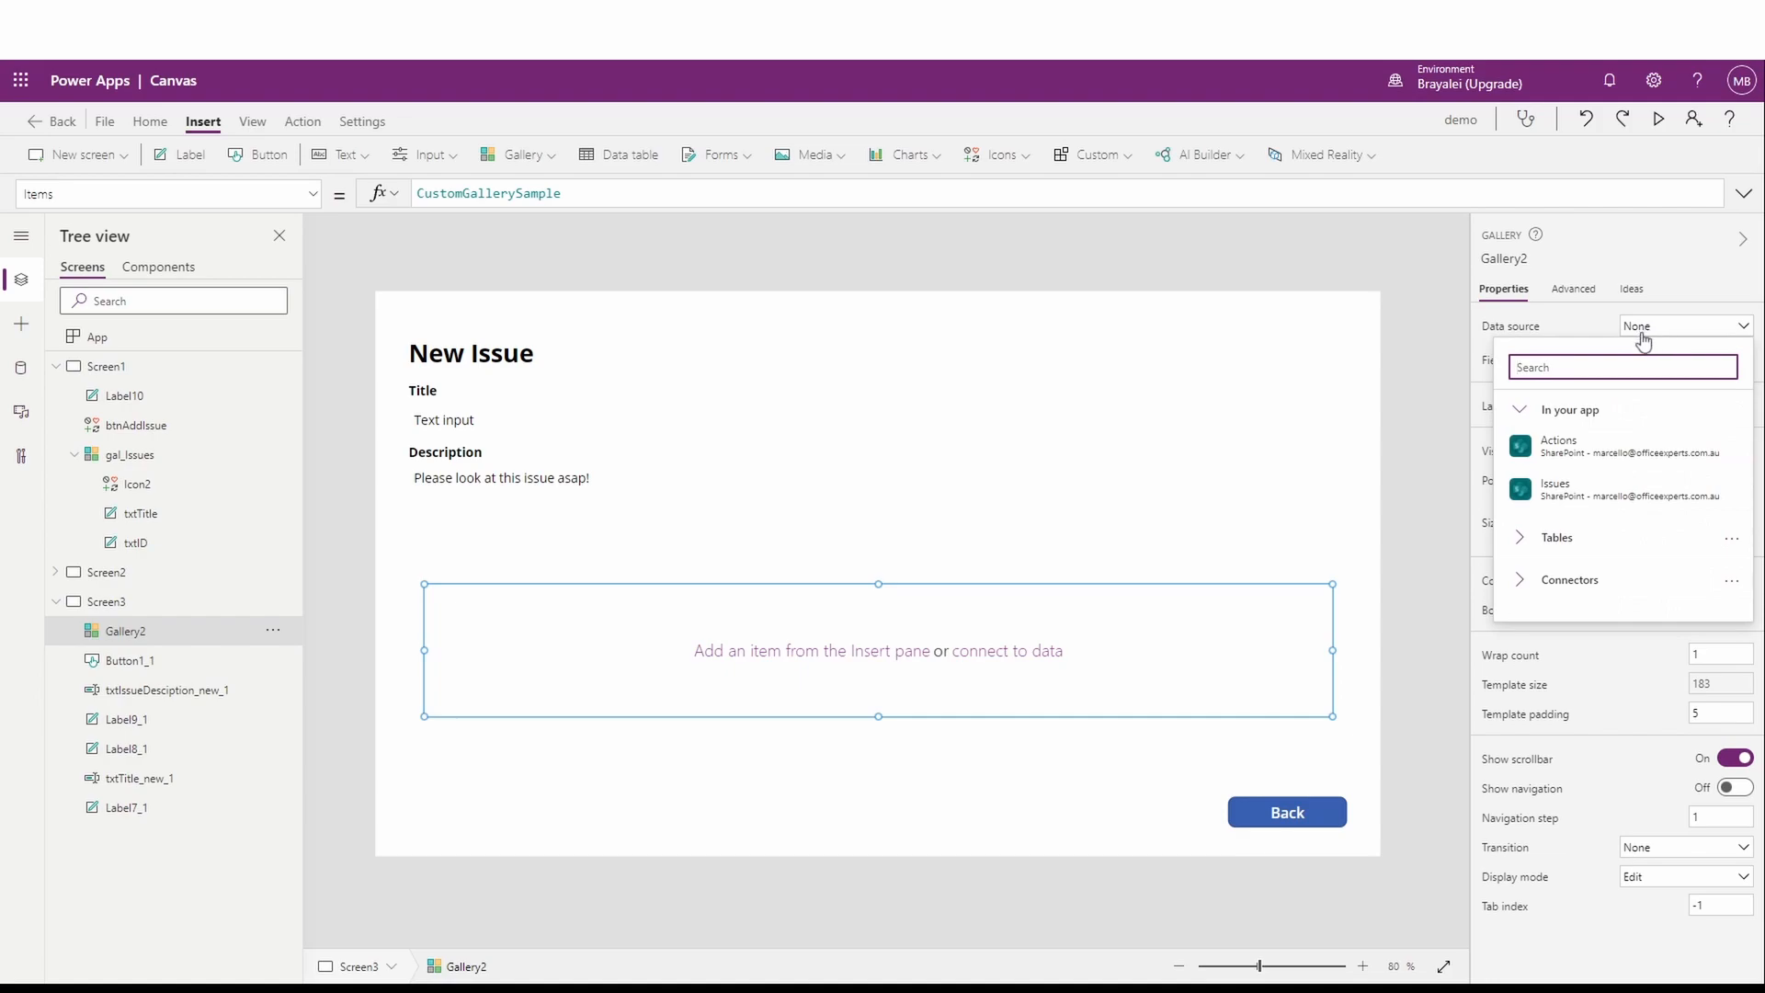
pyautogui.click(1555, 442)
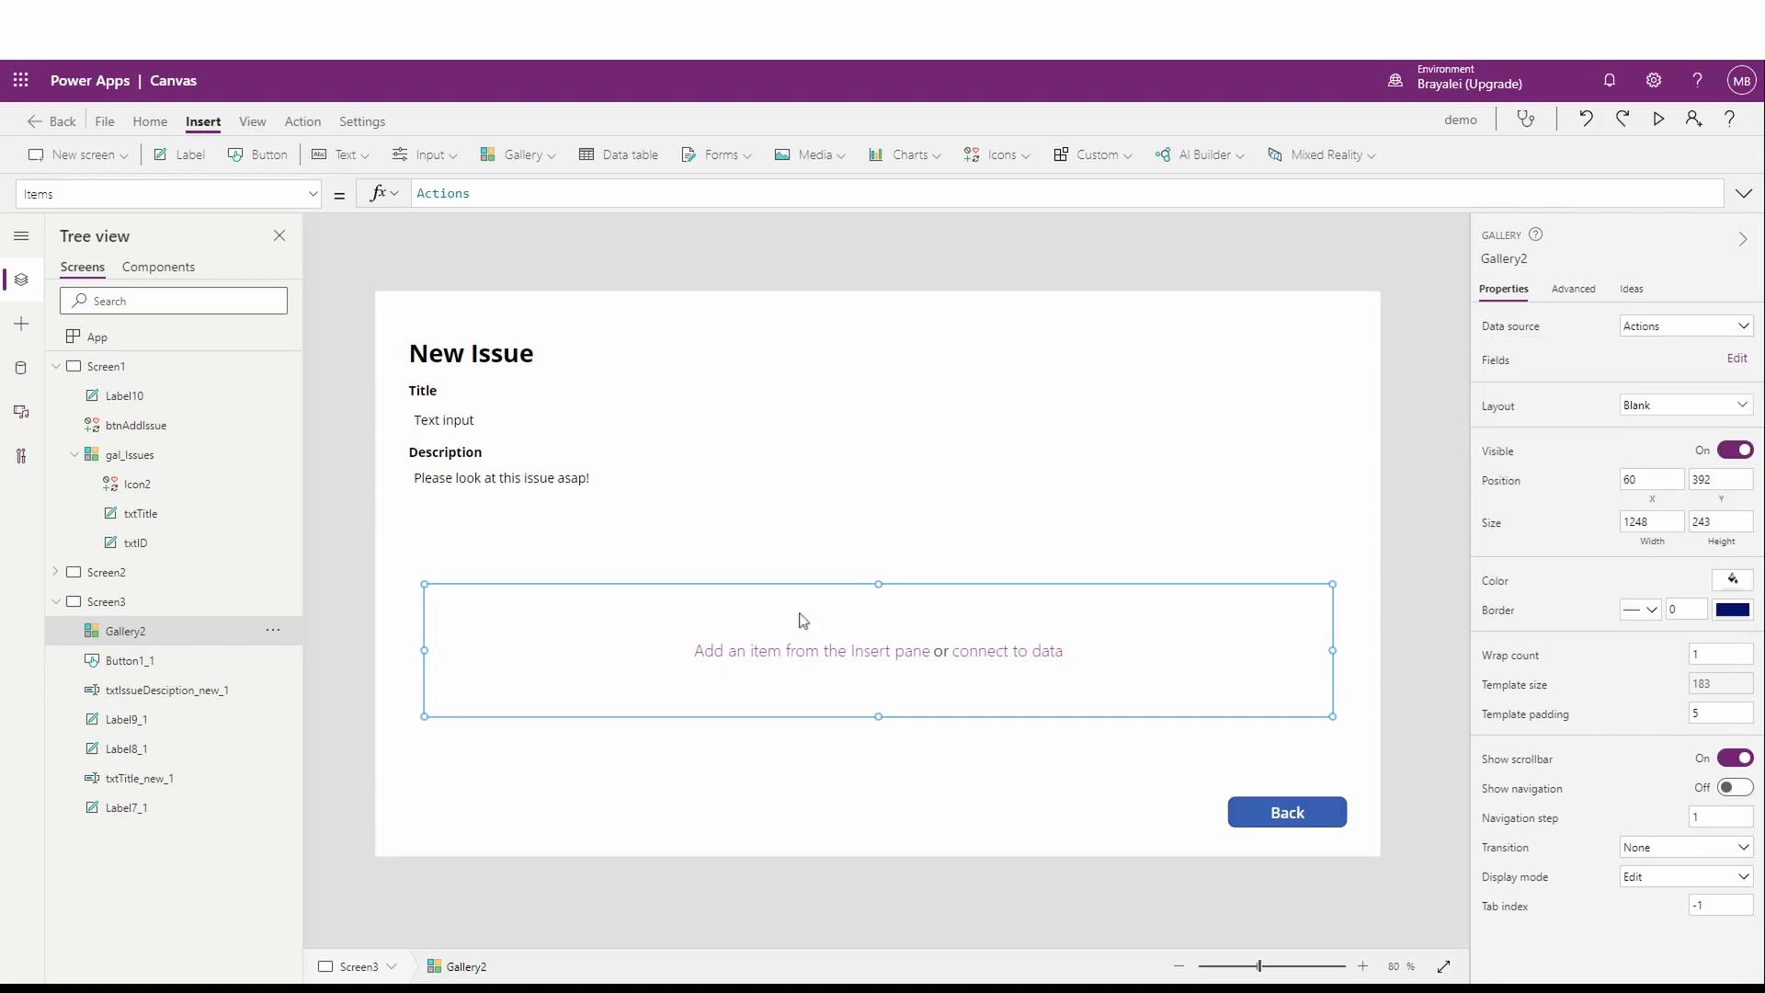
pyautogui.moveTo(879, 716); pyautogui.dragTo(879, 757)
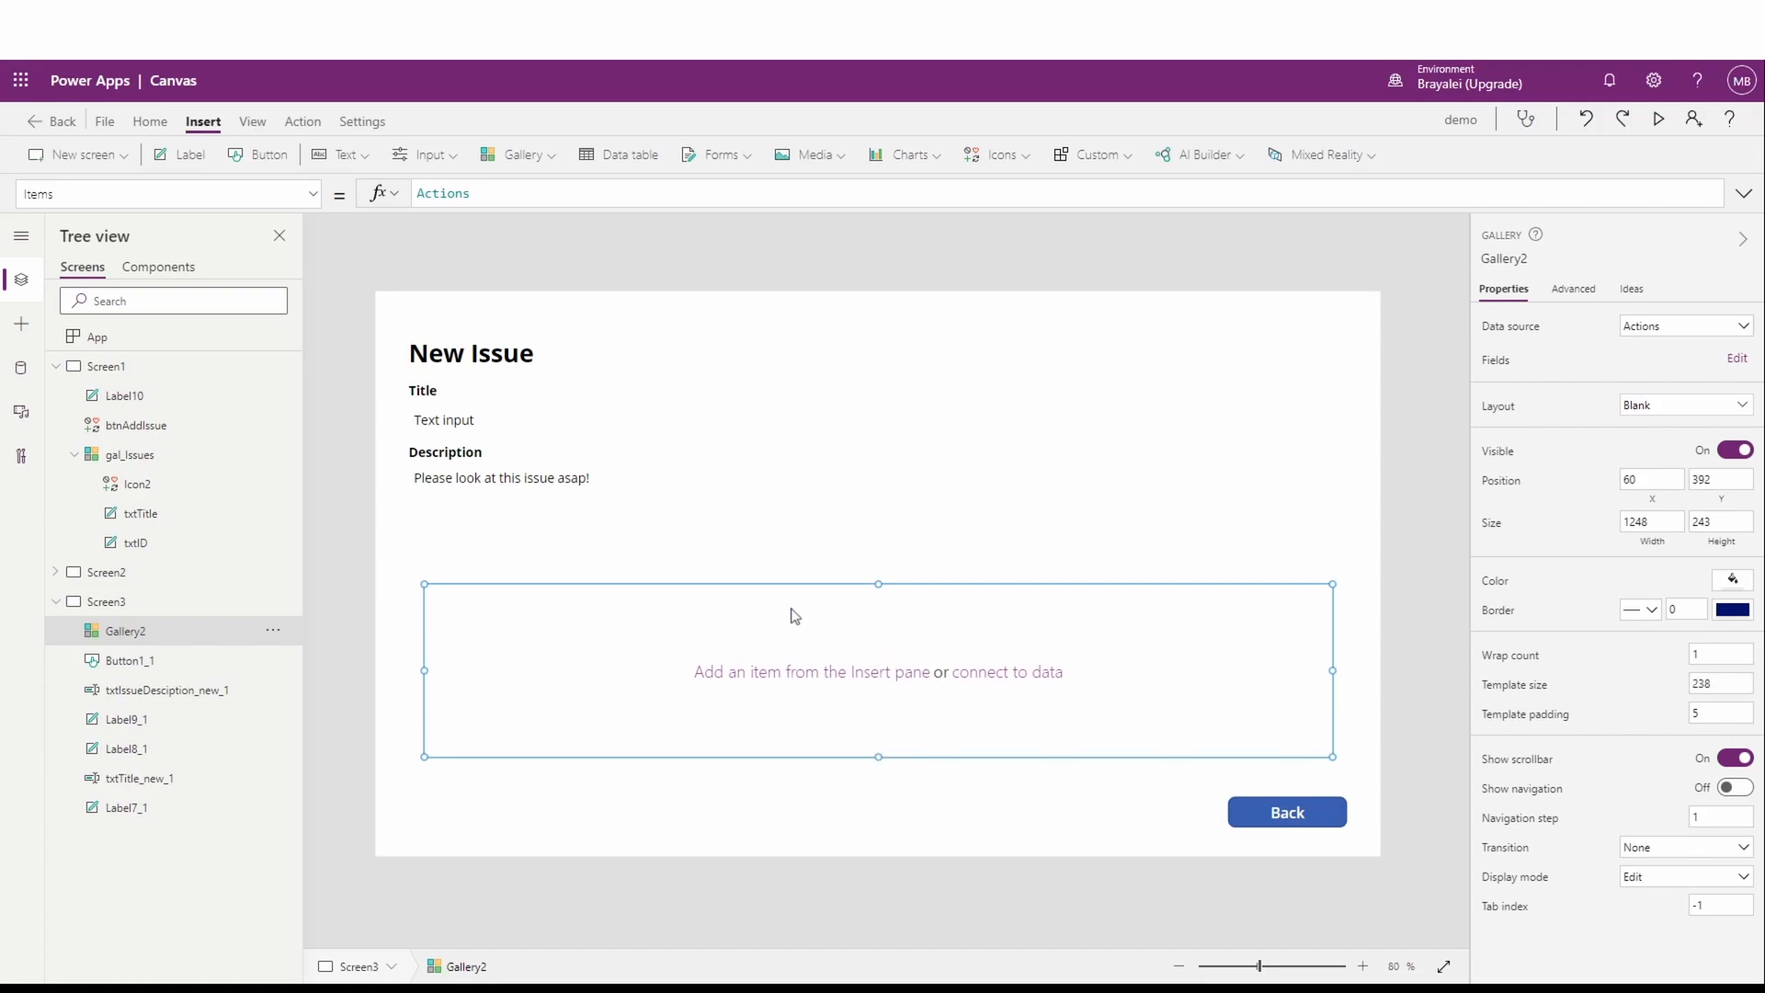
pyautogui.click(630, 544)
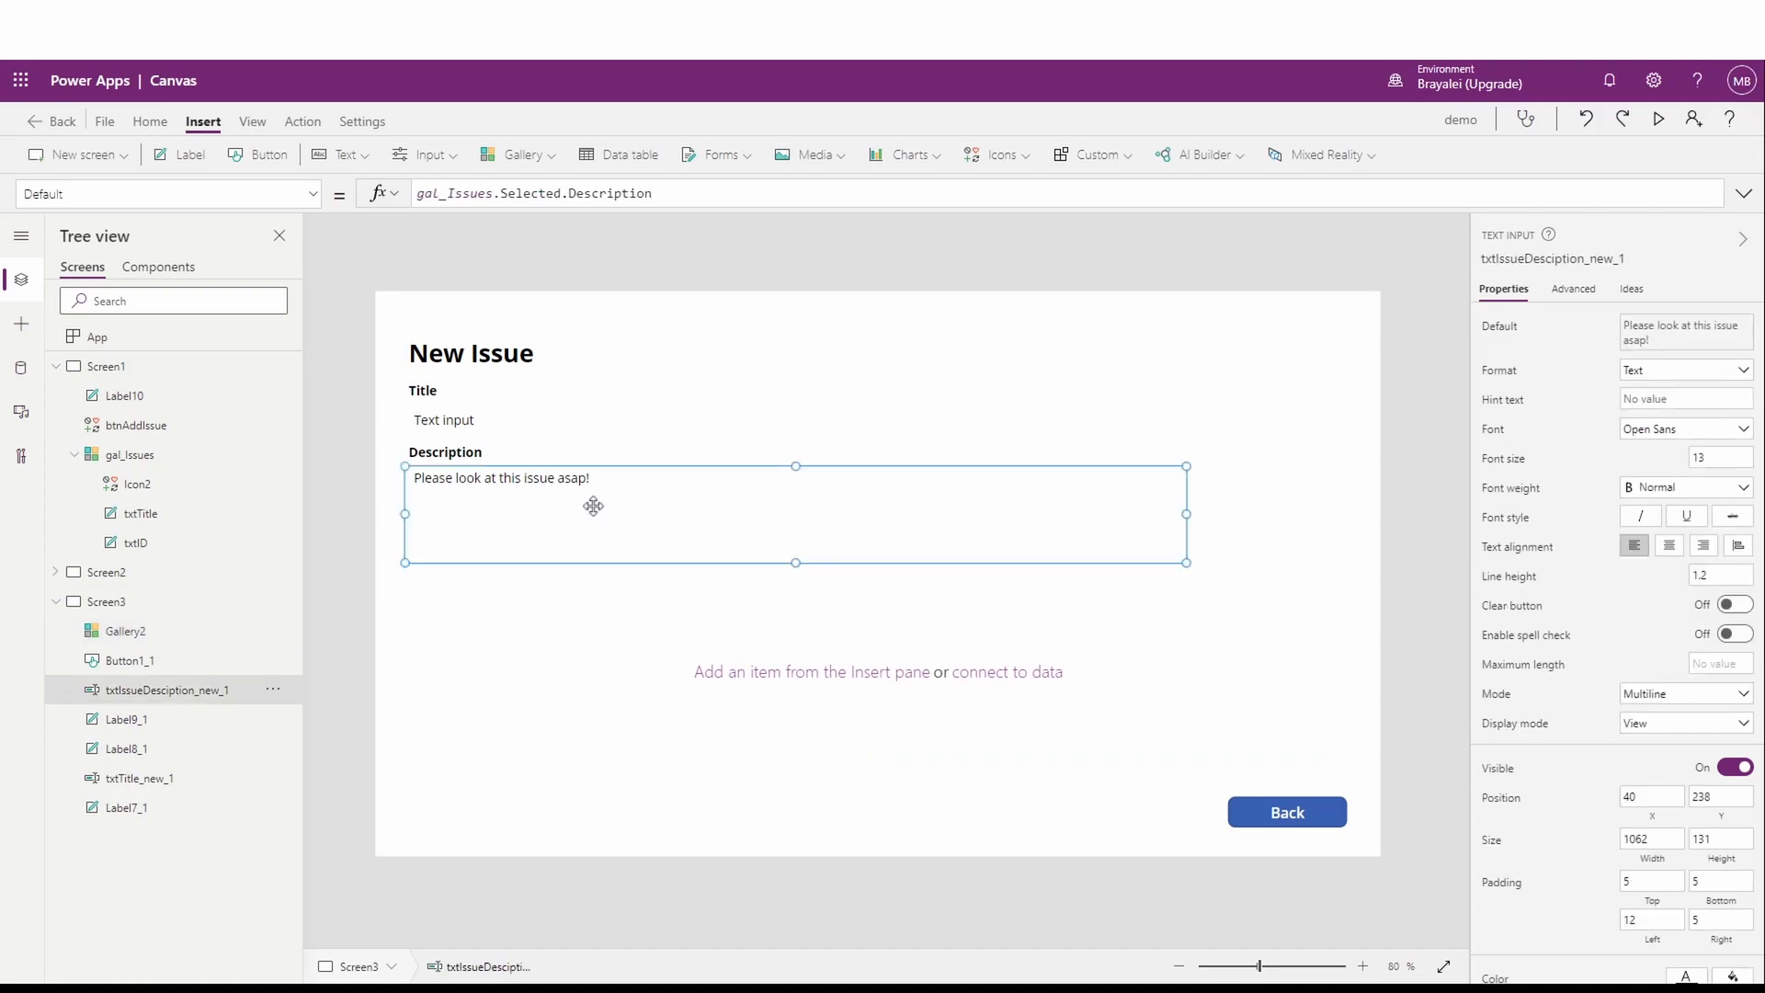
pyautogui.click(762, 627)
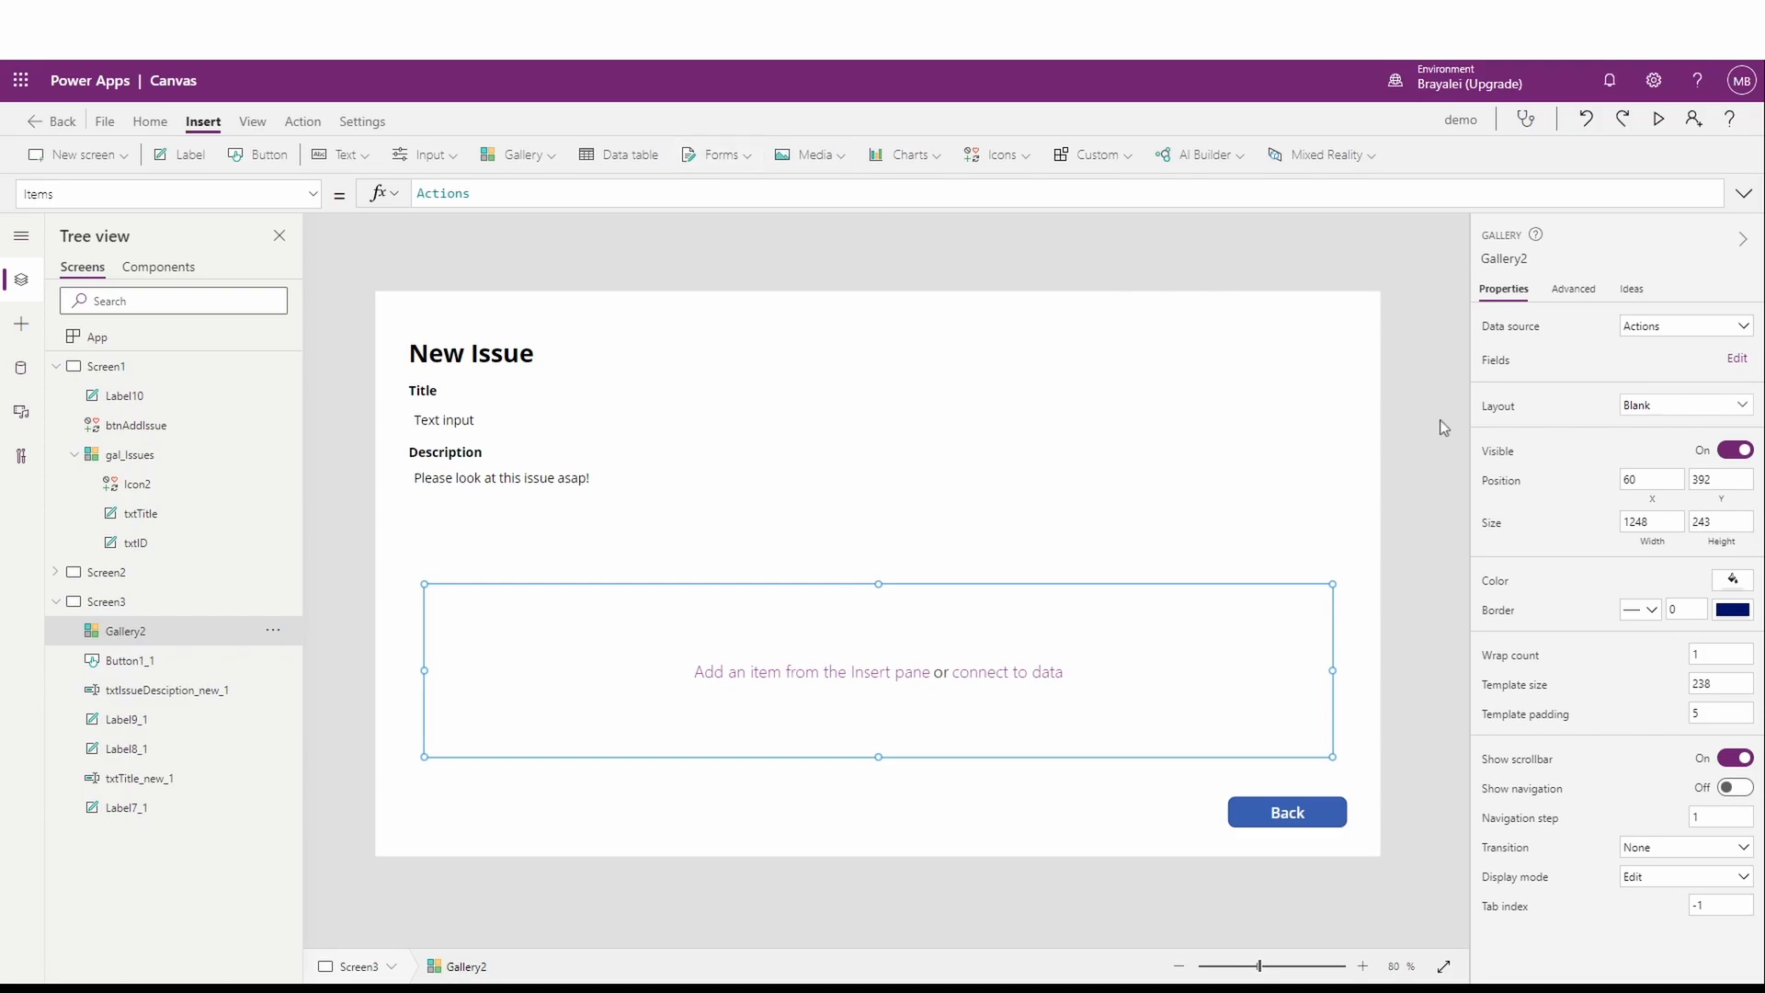
# Step: Give the actions gallery on Screen3 a solid border with a thickness of 1
pyautogui.click(1652, 614)
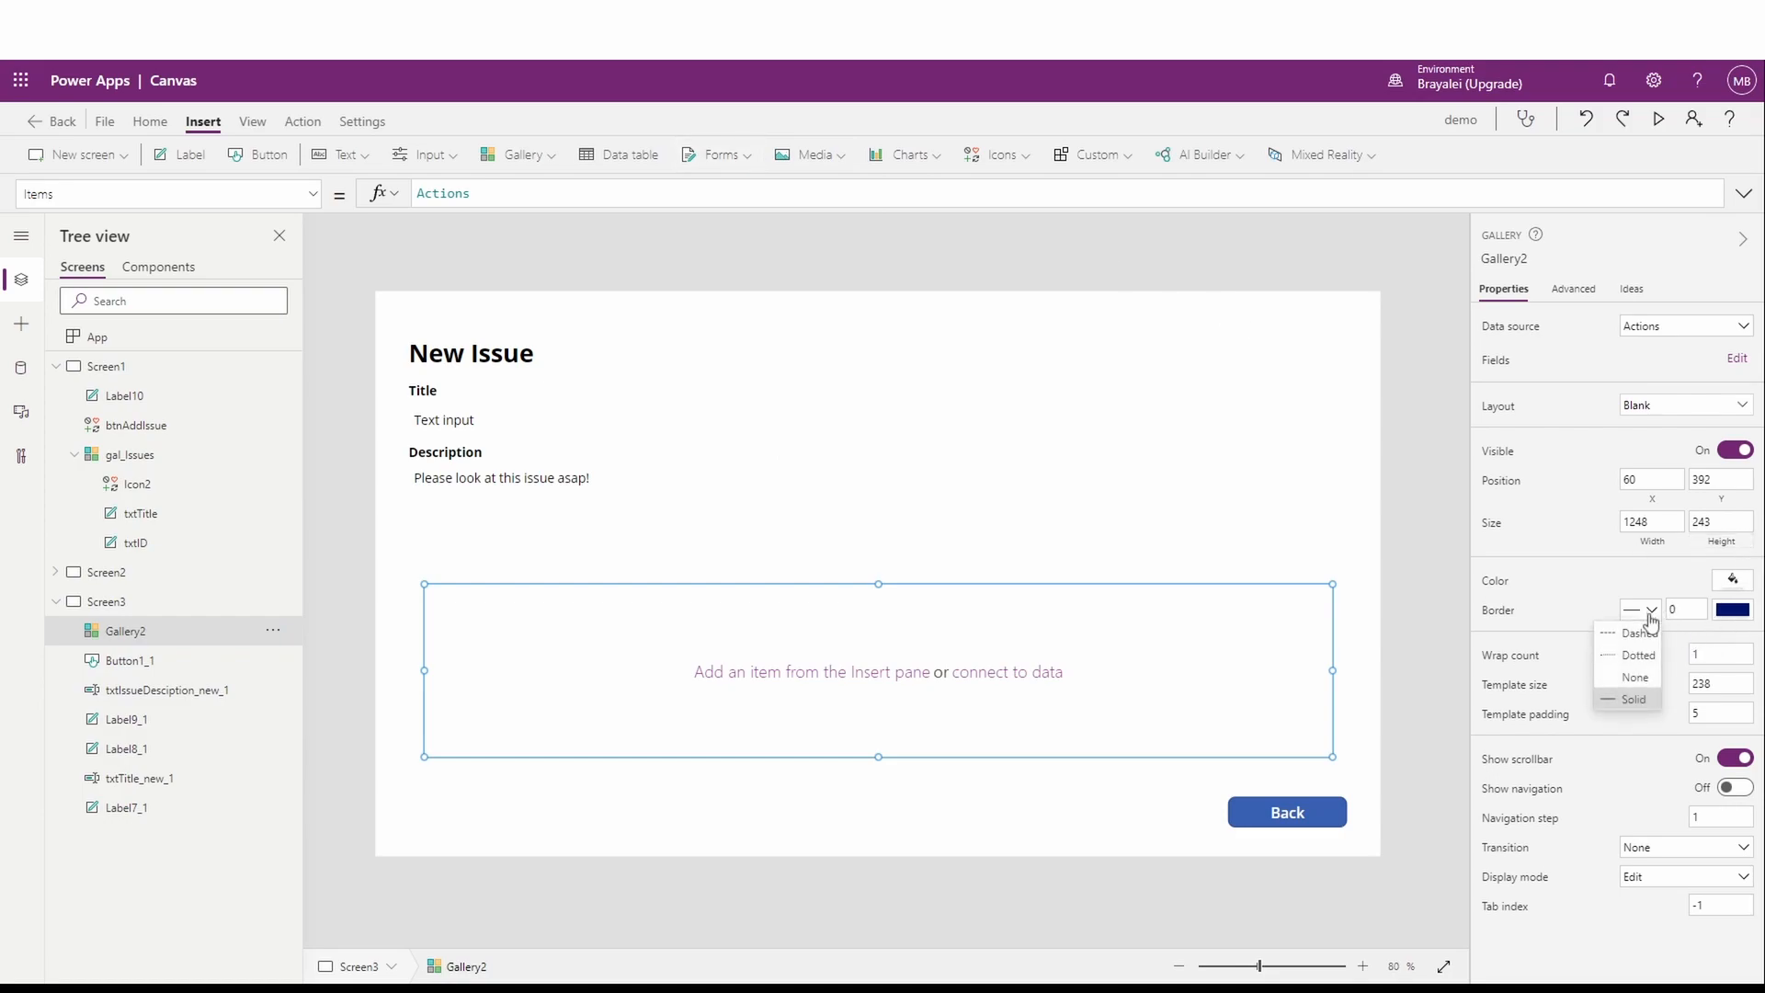
pyautogui.click(1618, 702)
pyautogui.moveTo(1681, 610); pyautogui.dragTo(1658, 609)
pyautogui.write('1')
pyautogui.click(1572, 579)
pyautogui.click(1231, 569)
pyautogui.click(729, 530)
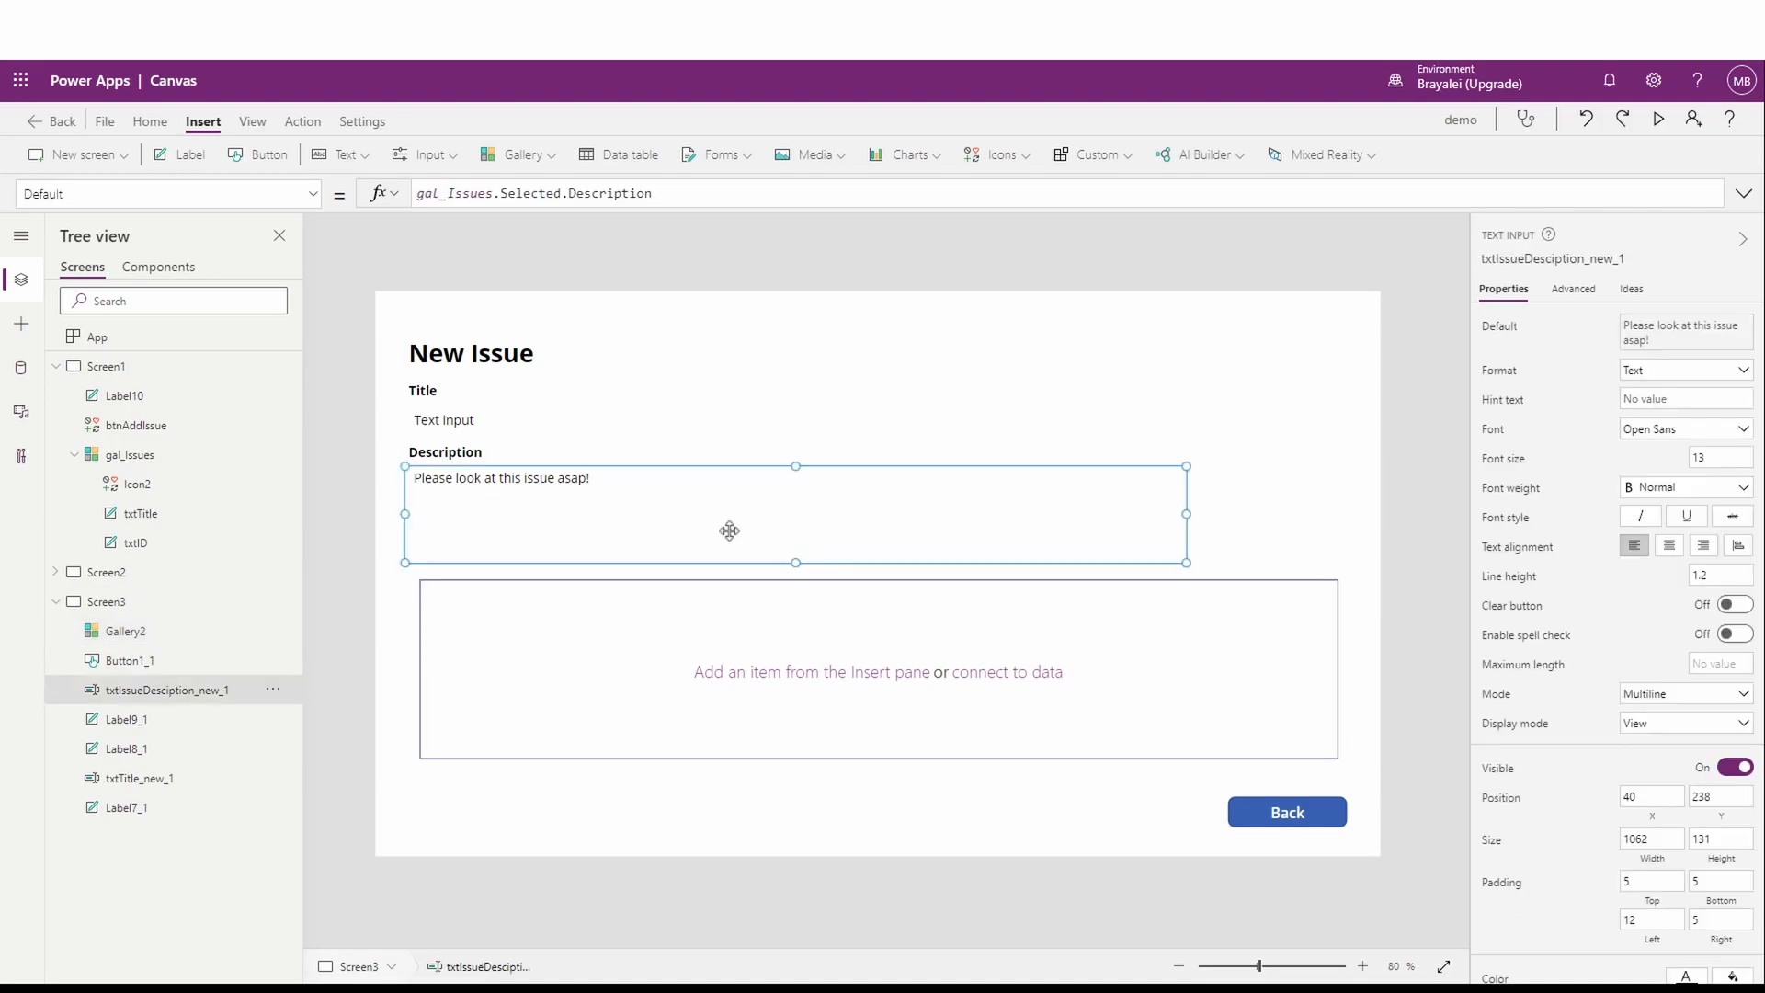
# Step: Move the gallery to about X 62, Y 430 and place the Back button under its lower-right corner at about X 1150, Y 706
pyautogui.click(694, 620)
pyautogui.moveTo(657, 583); pyautogui.dragTo(658, 606)
pyautogui.click(1252, 816)
pyautogui.moveTo(1252, 816); pyautogui.dragTo(1252, 822)
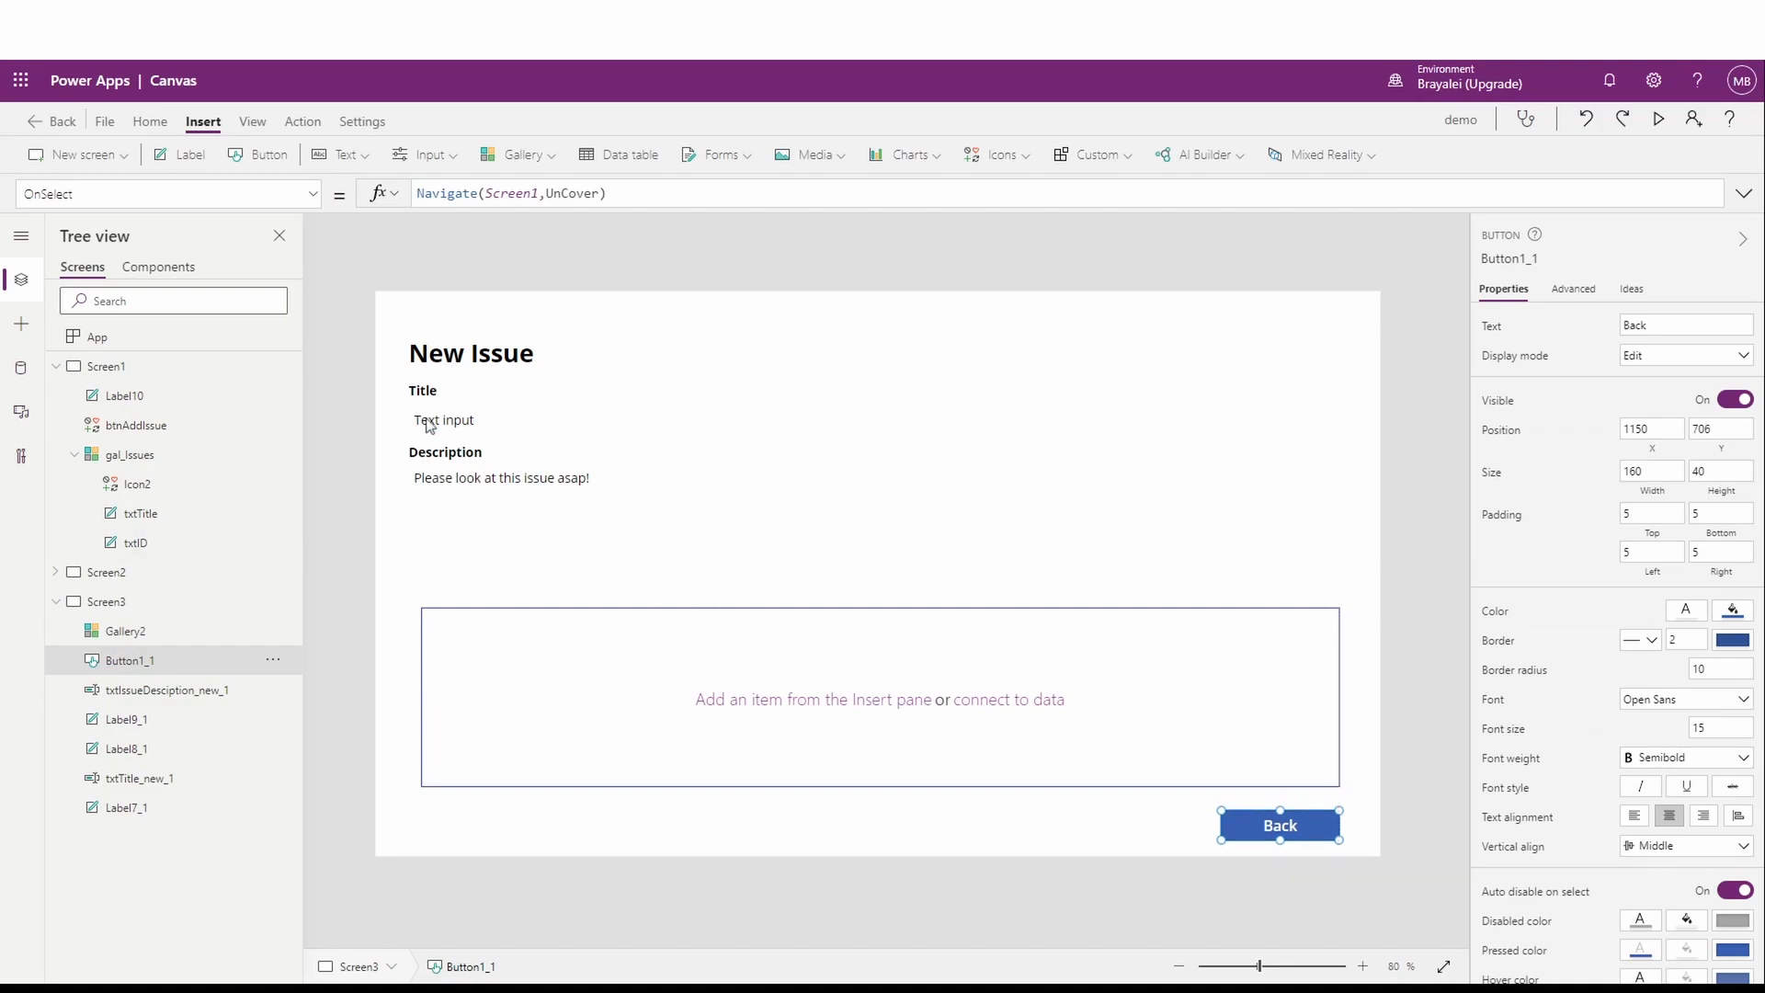
# Step: Insert a label reading "Actions" directly above the gallery's left end and make its text bold
pyautogui.click(188, 154)
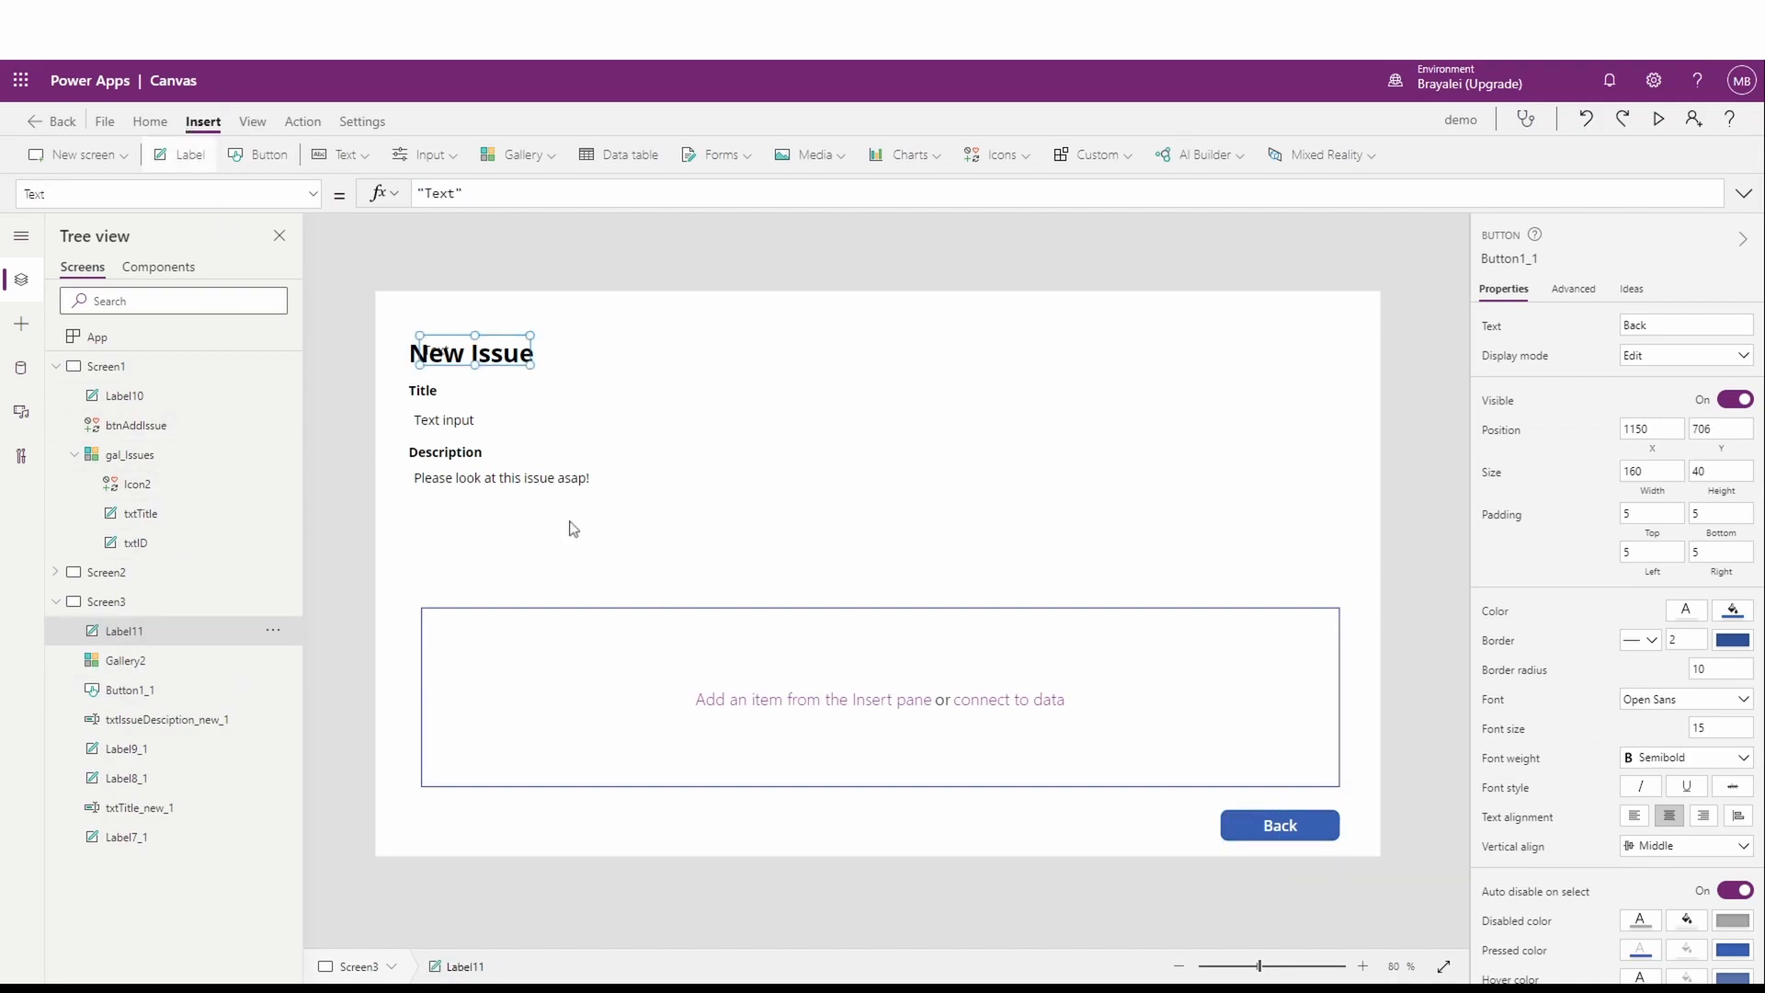
pyautogui.moveTo(480, 353); pyautogui.dragTo(485, 593)
pyautogui.doubleClick(485, 593)
pyautogui.write('Actions')
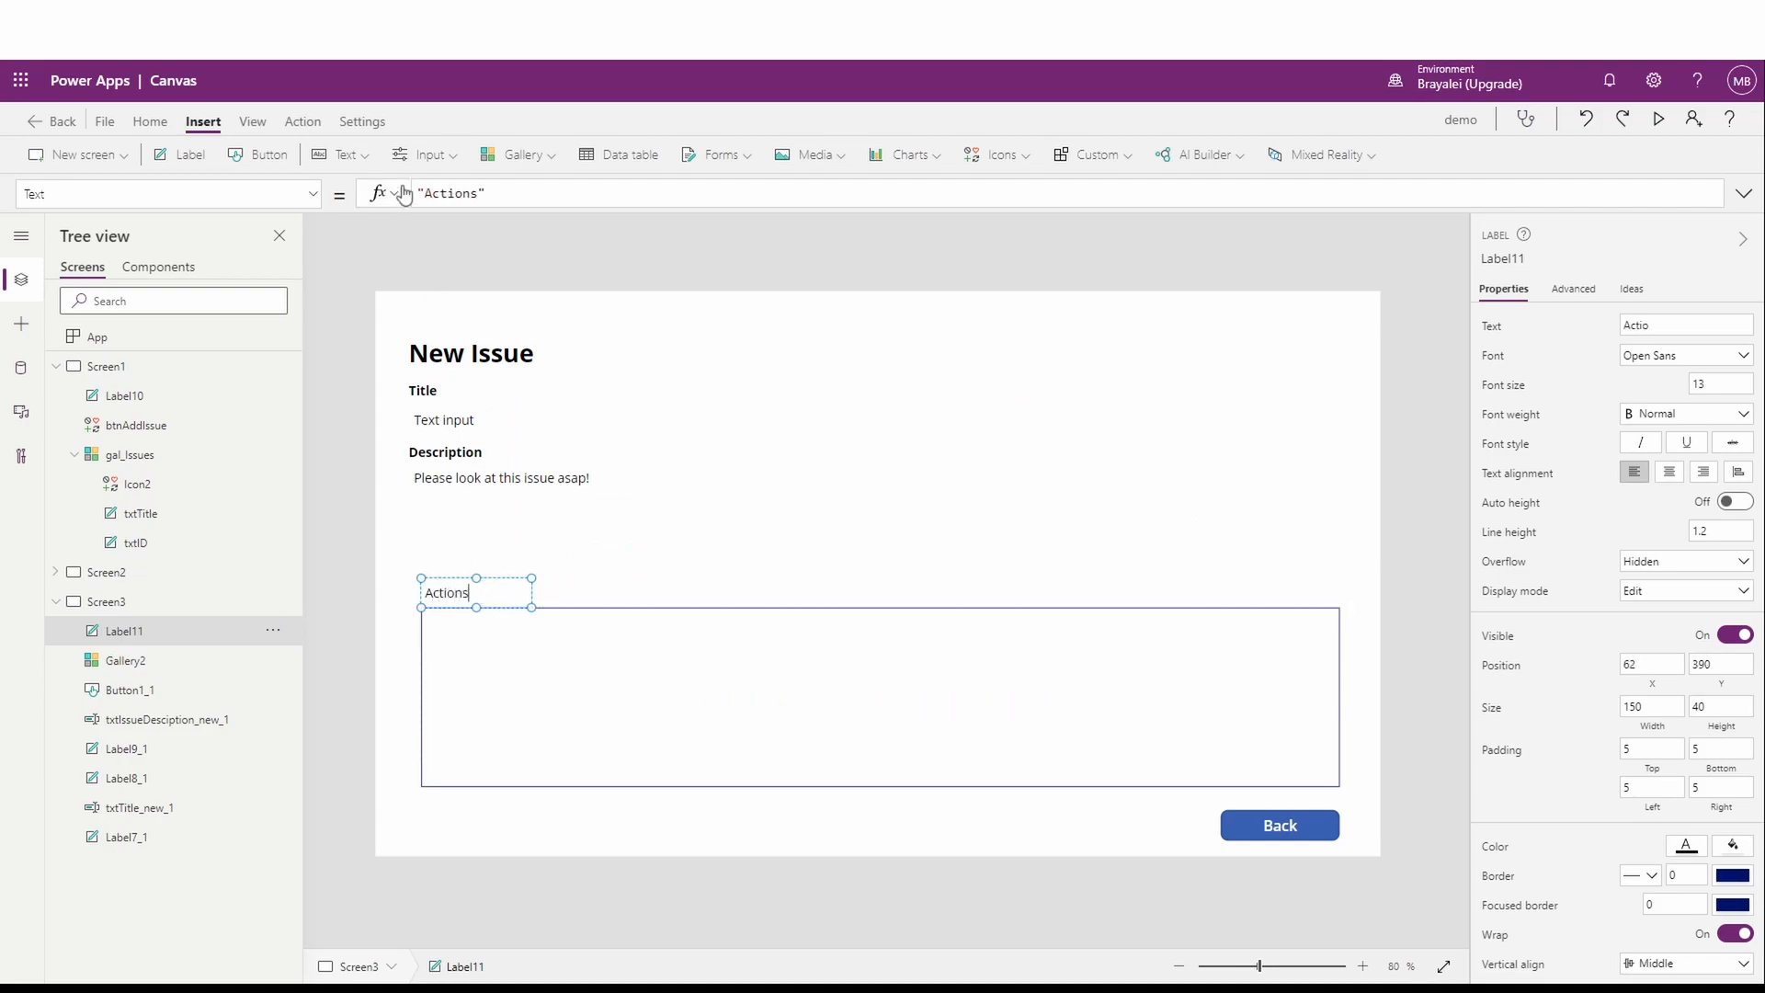
pyautogui.press('Return')
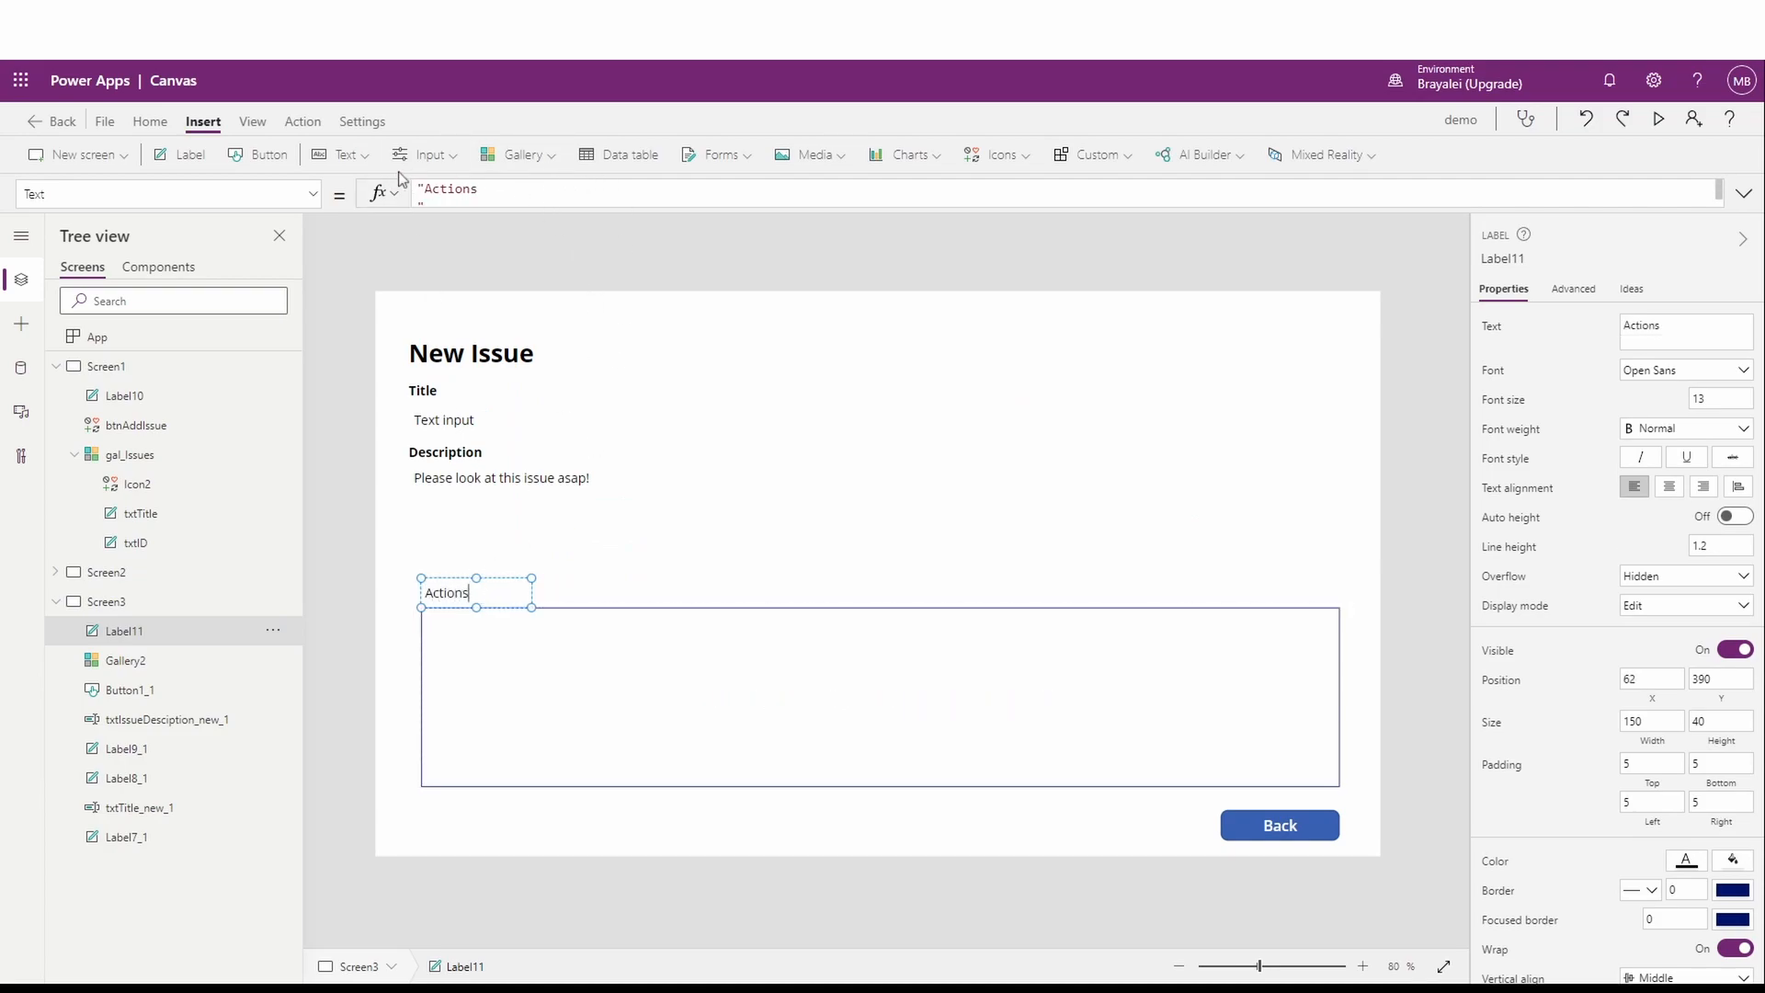
pyautogui.click(171, 125)
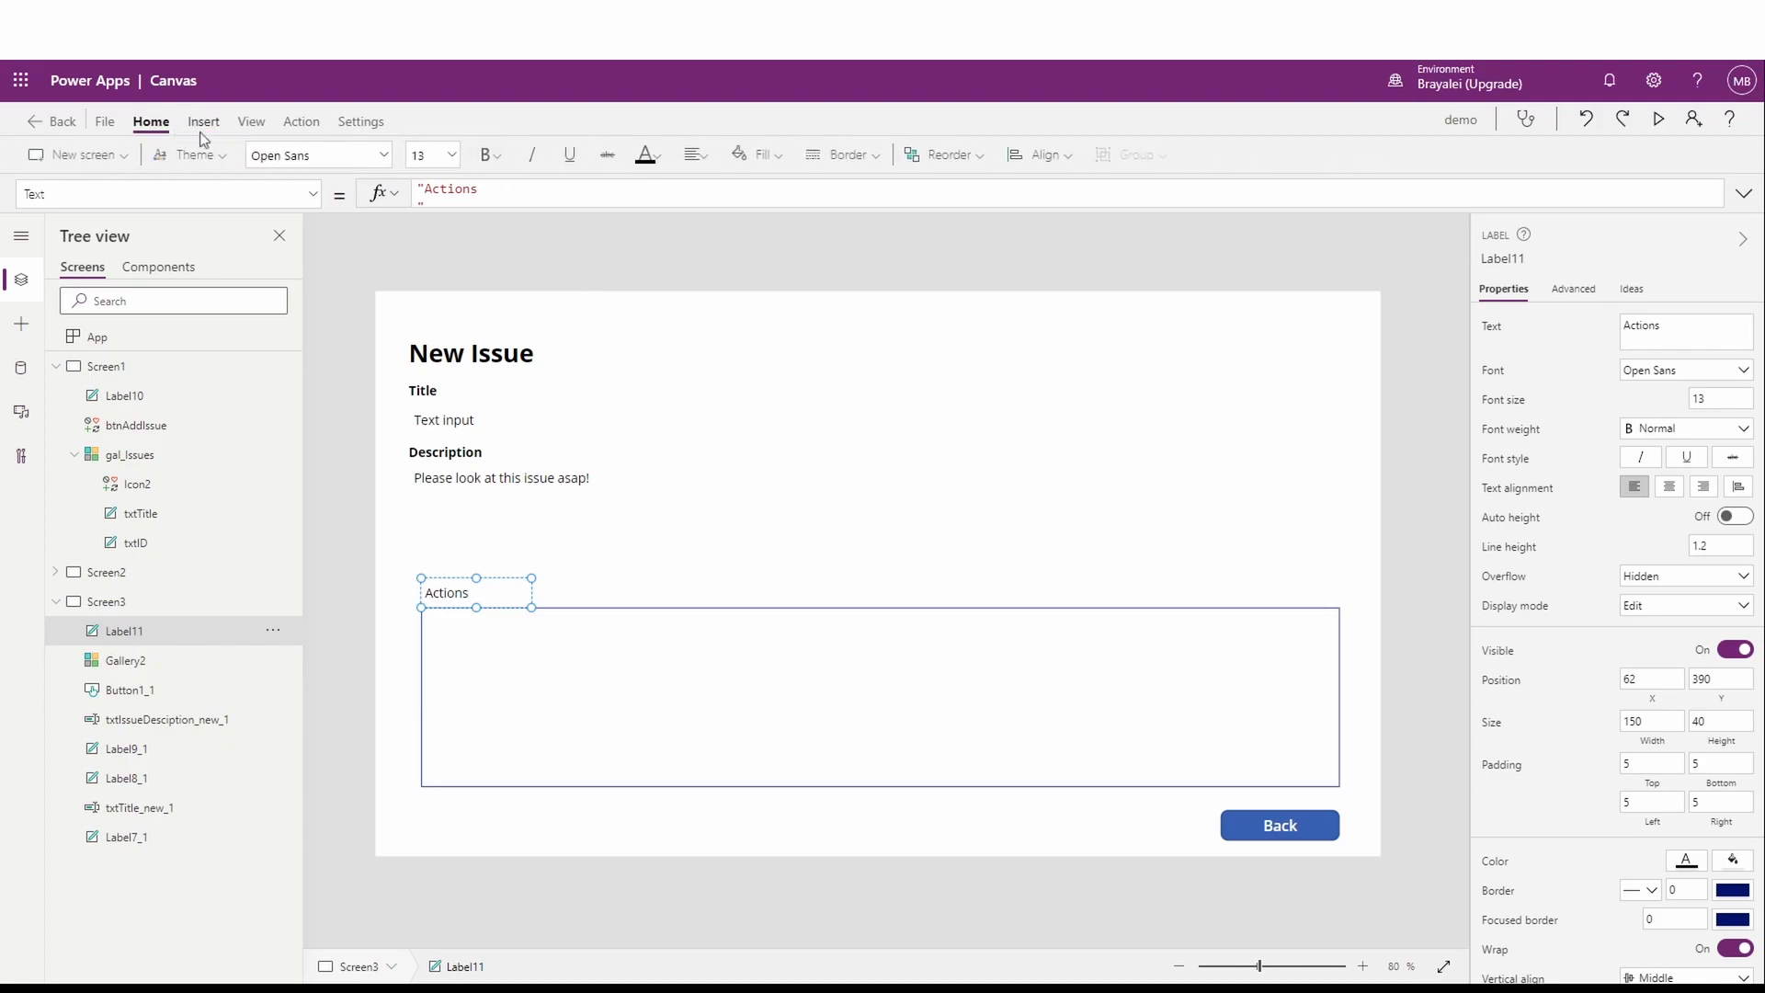
pyautogui.click(490, 155)
pyautogui.click(503, 190)
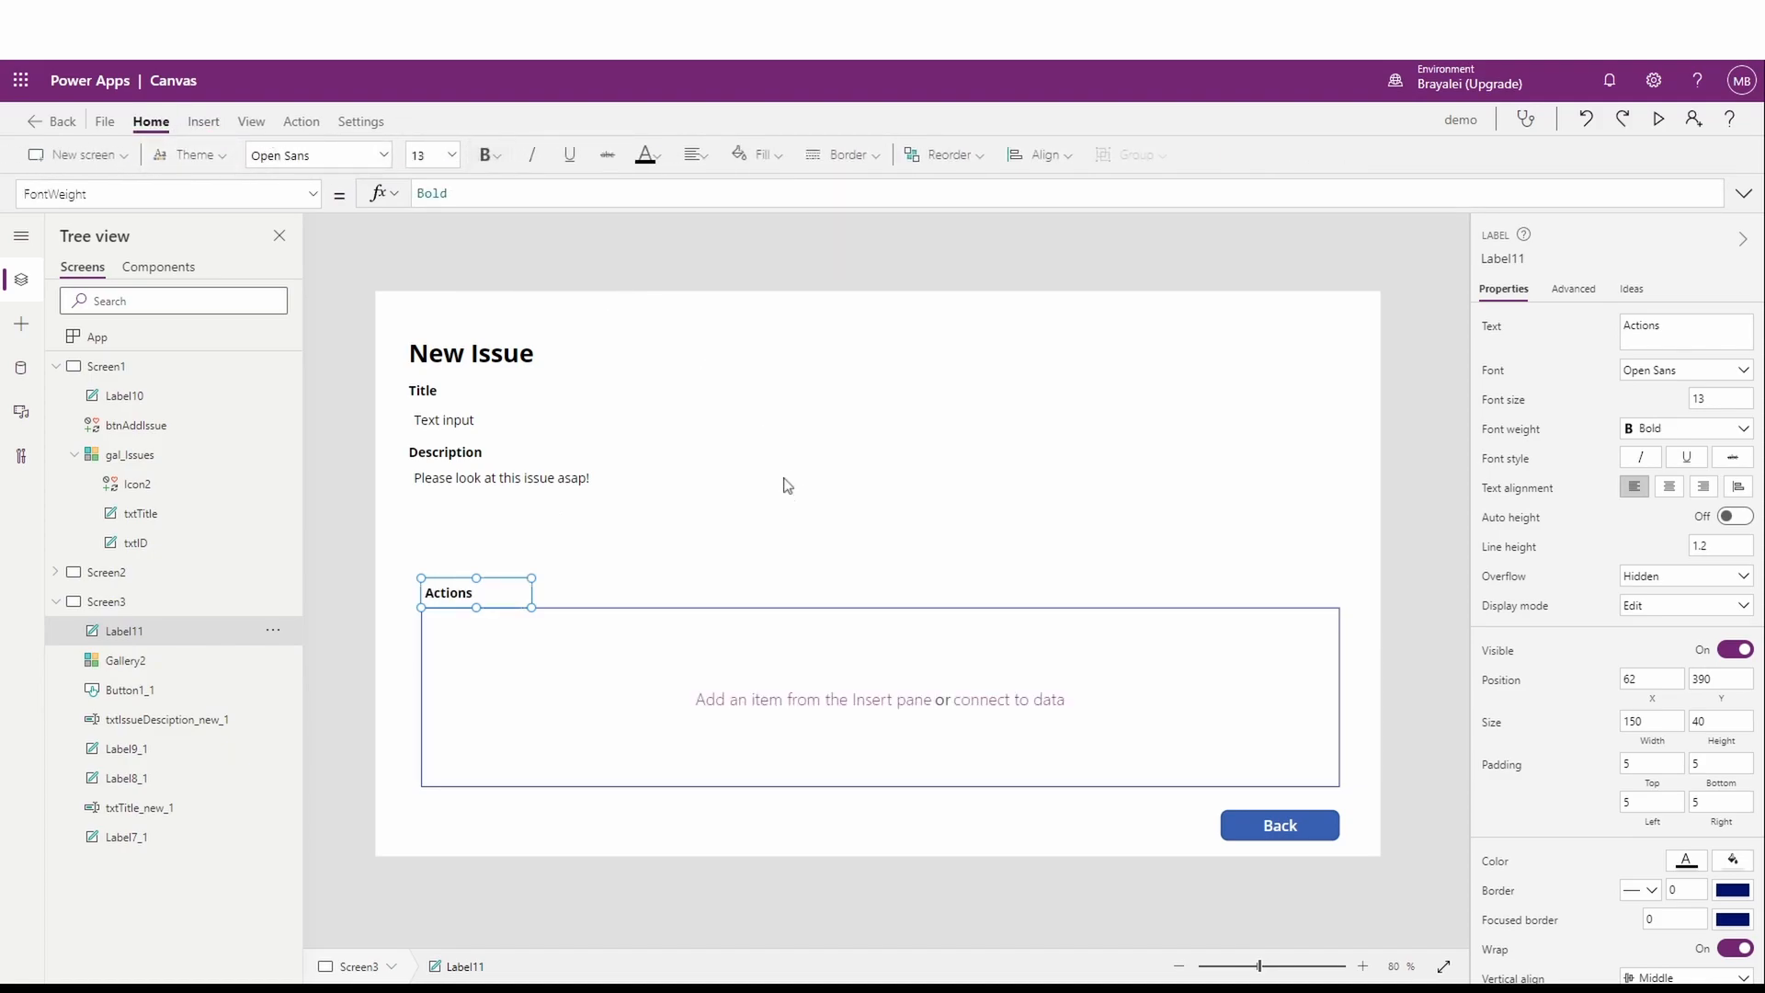
pyautogui.click(690, 524)
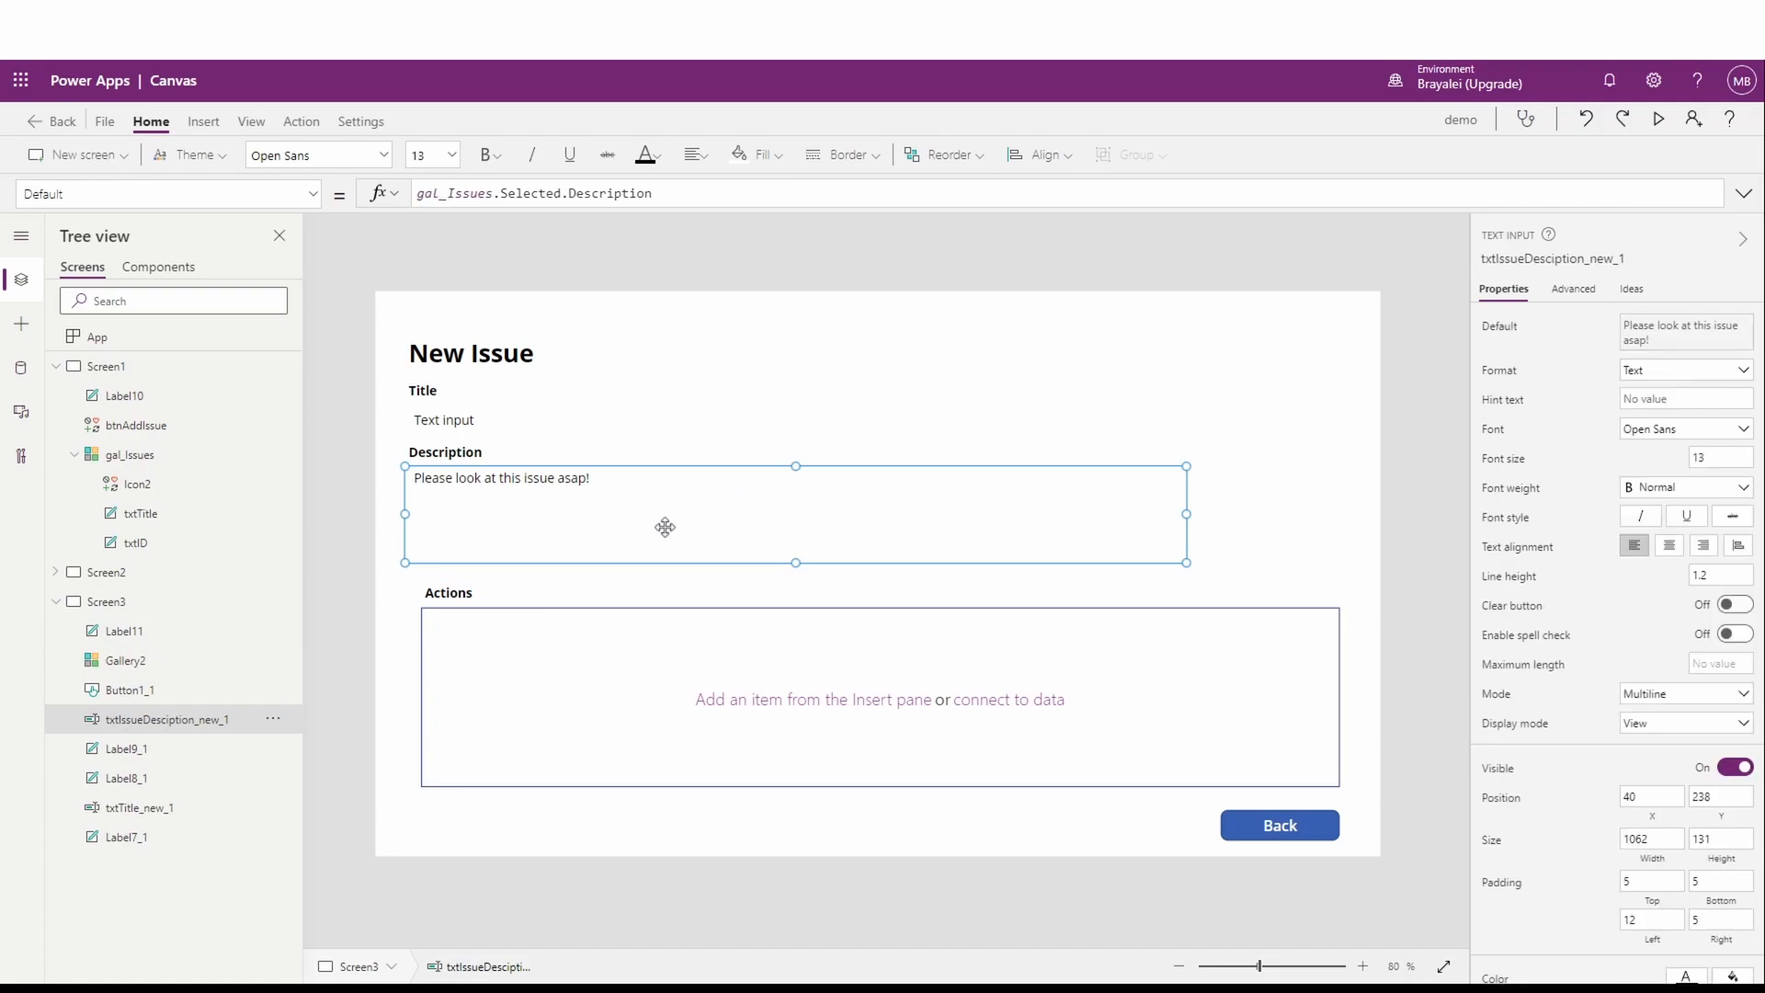
# Step: Reduce the gallery's template size to about 66 and add a label at its left end showing ThisItem.ID
pyautogui.click(591, 662)
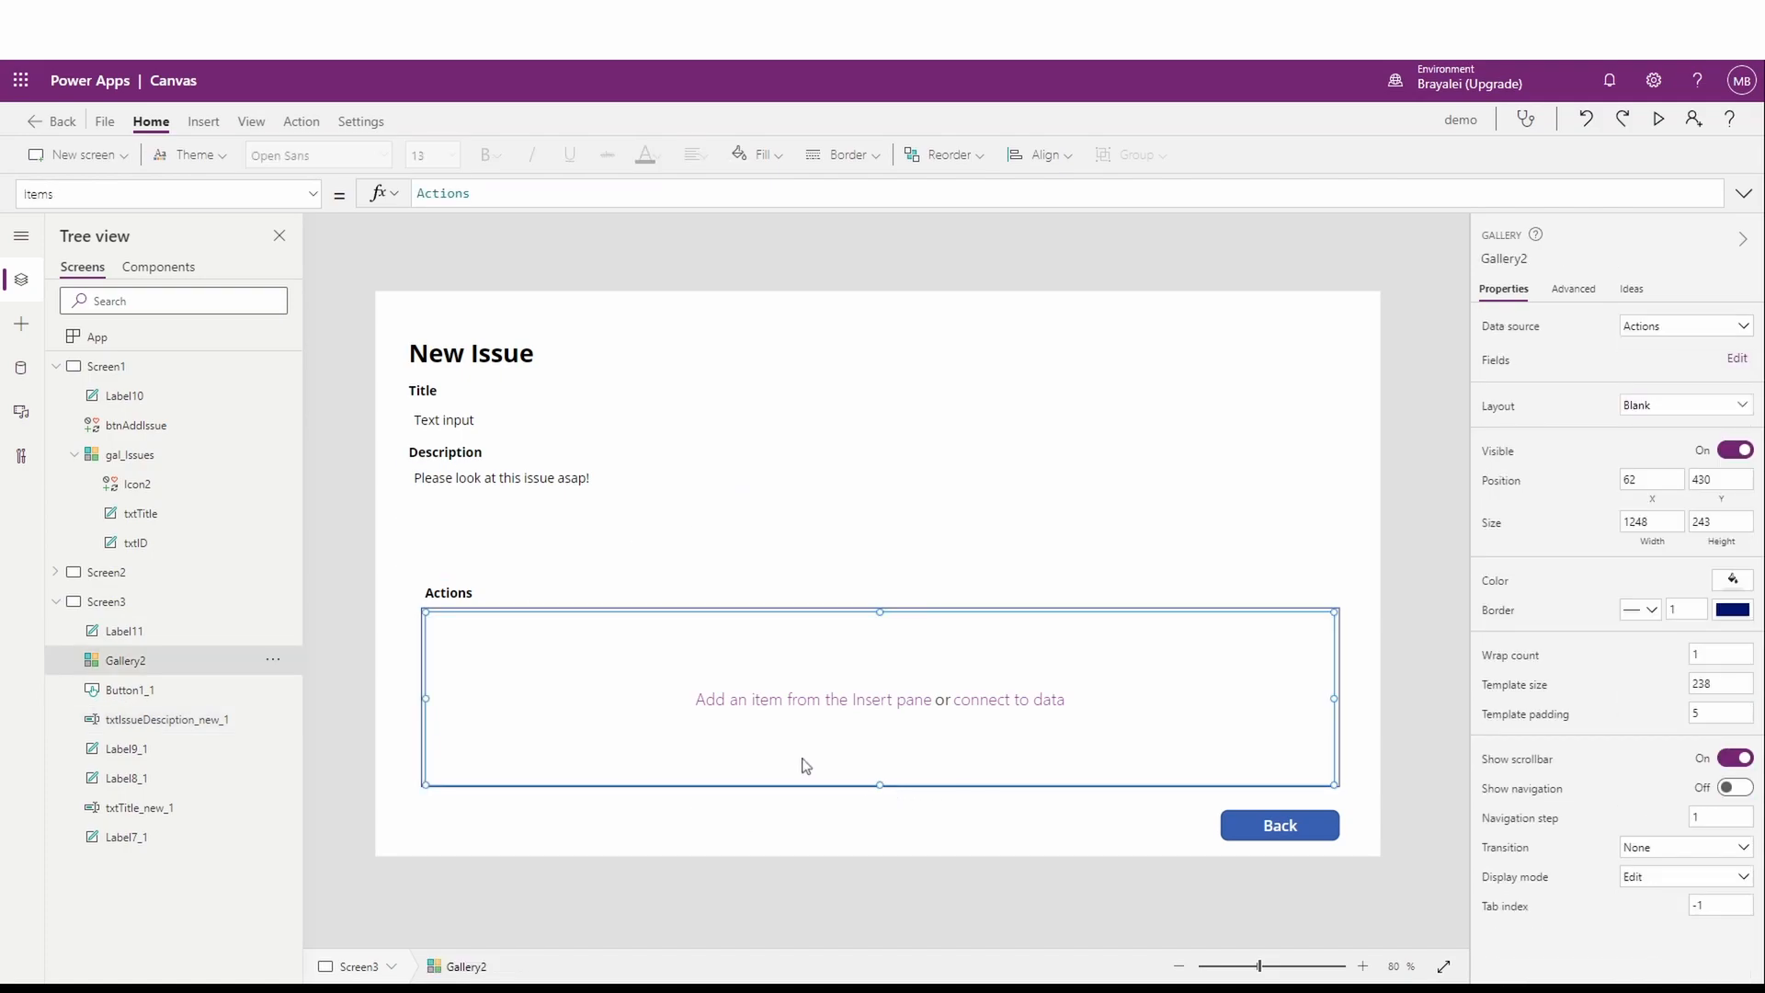
pyautogui.moveTo(879, 784); pyautogui.dragTo(875, 658)
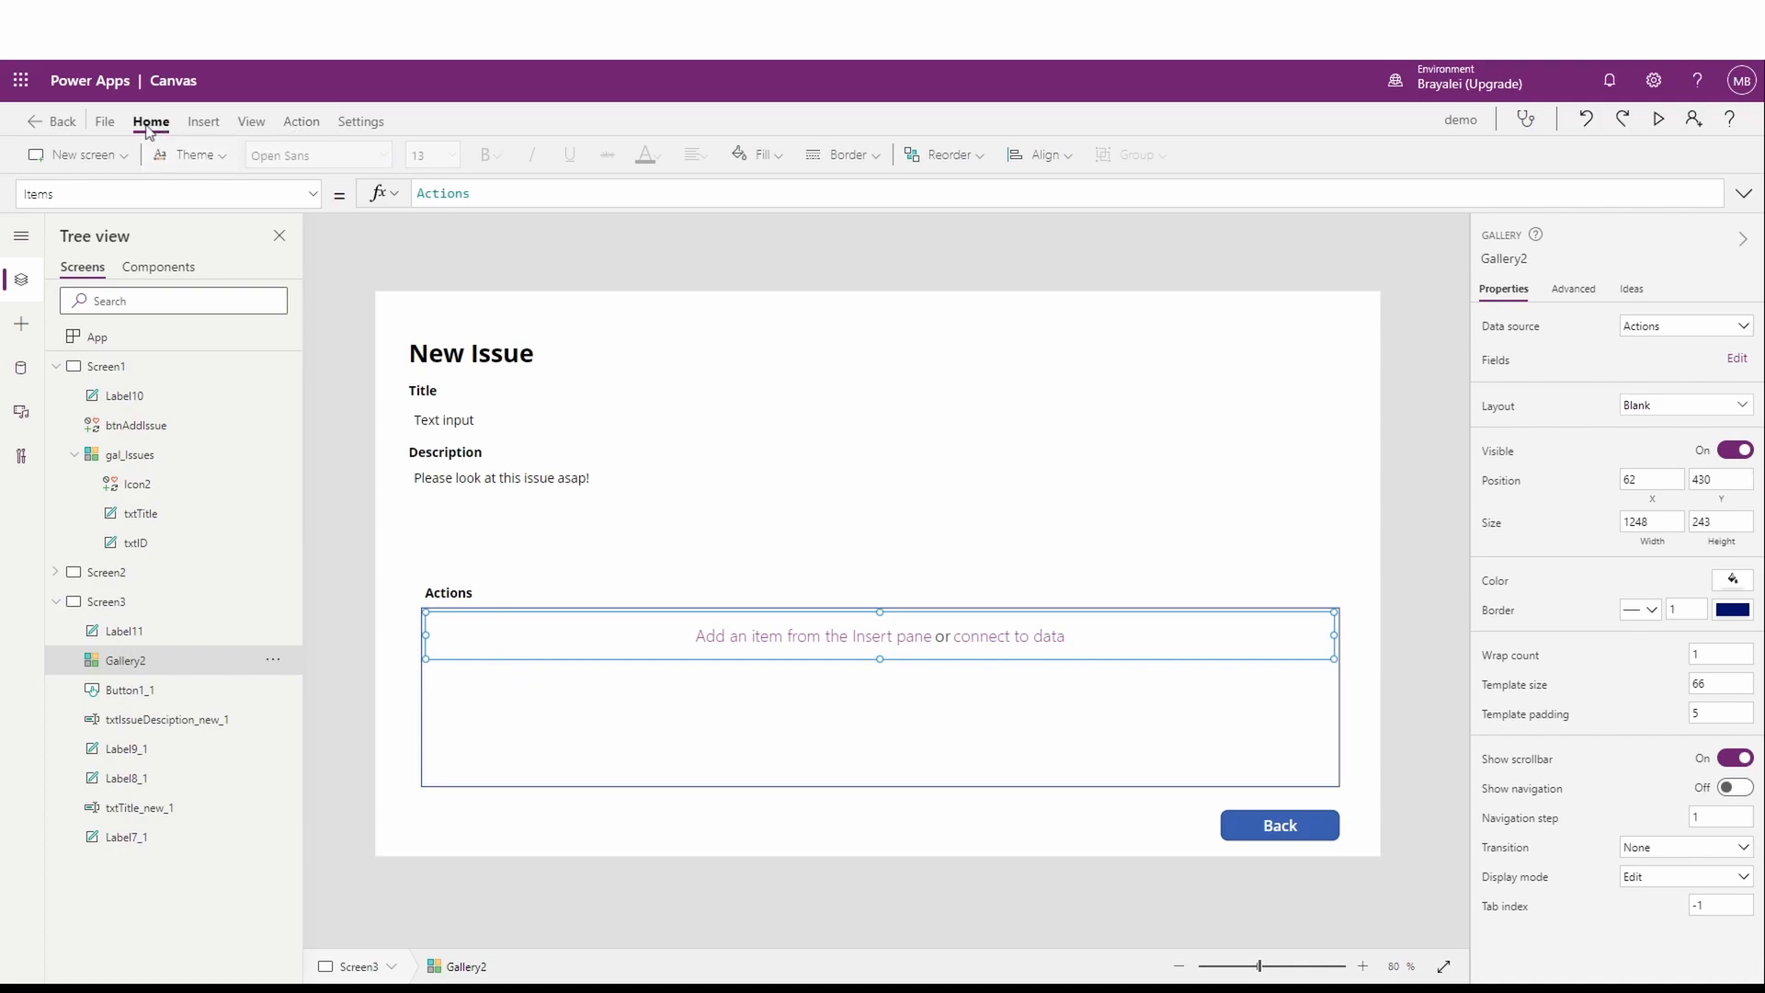
pyautogui.click(204, 122)
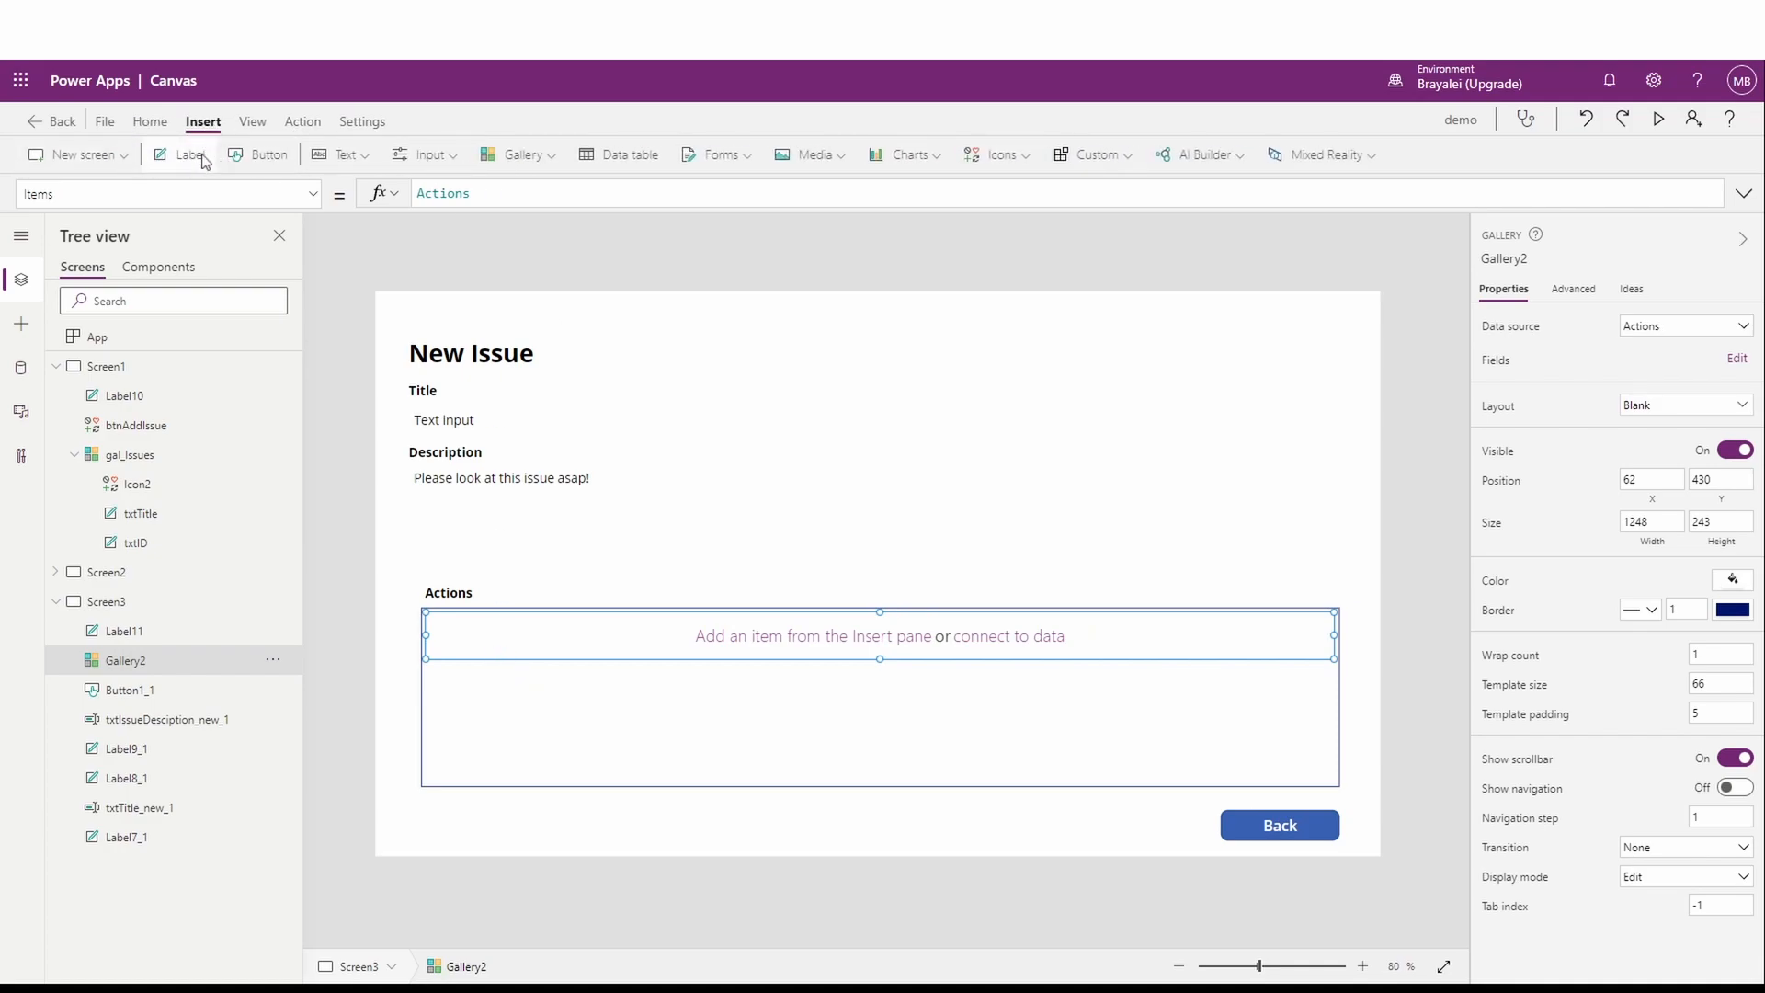
pyautogui.click(176, 155)
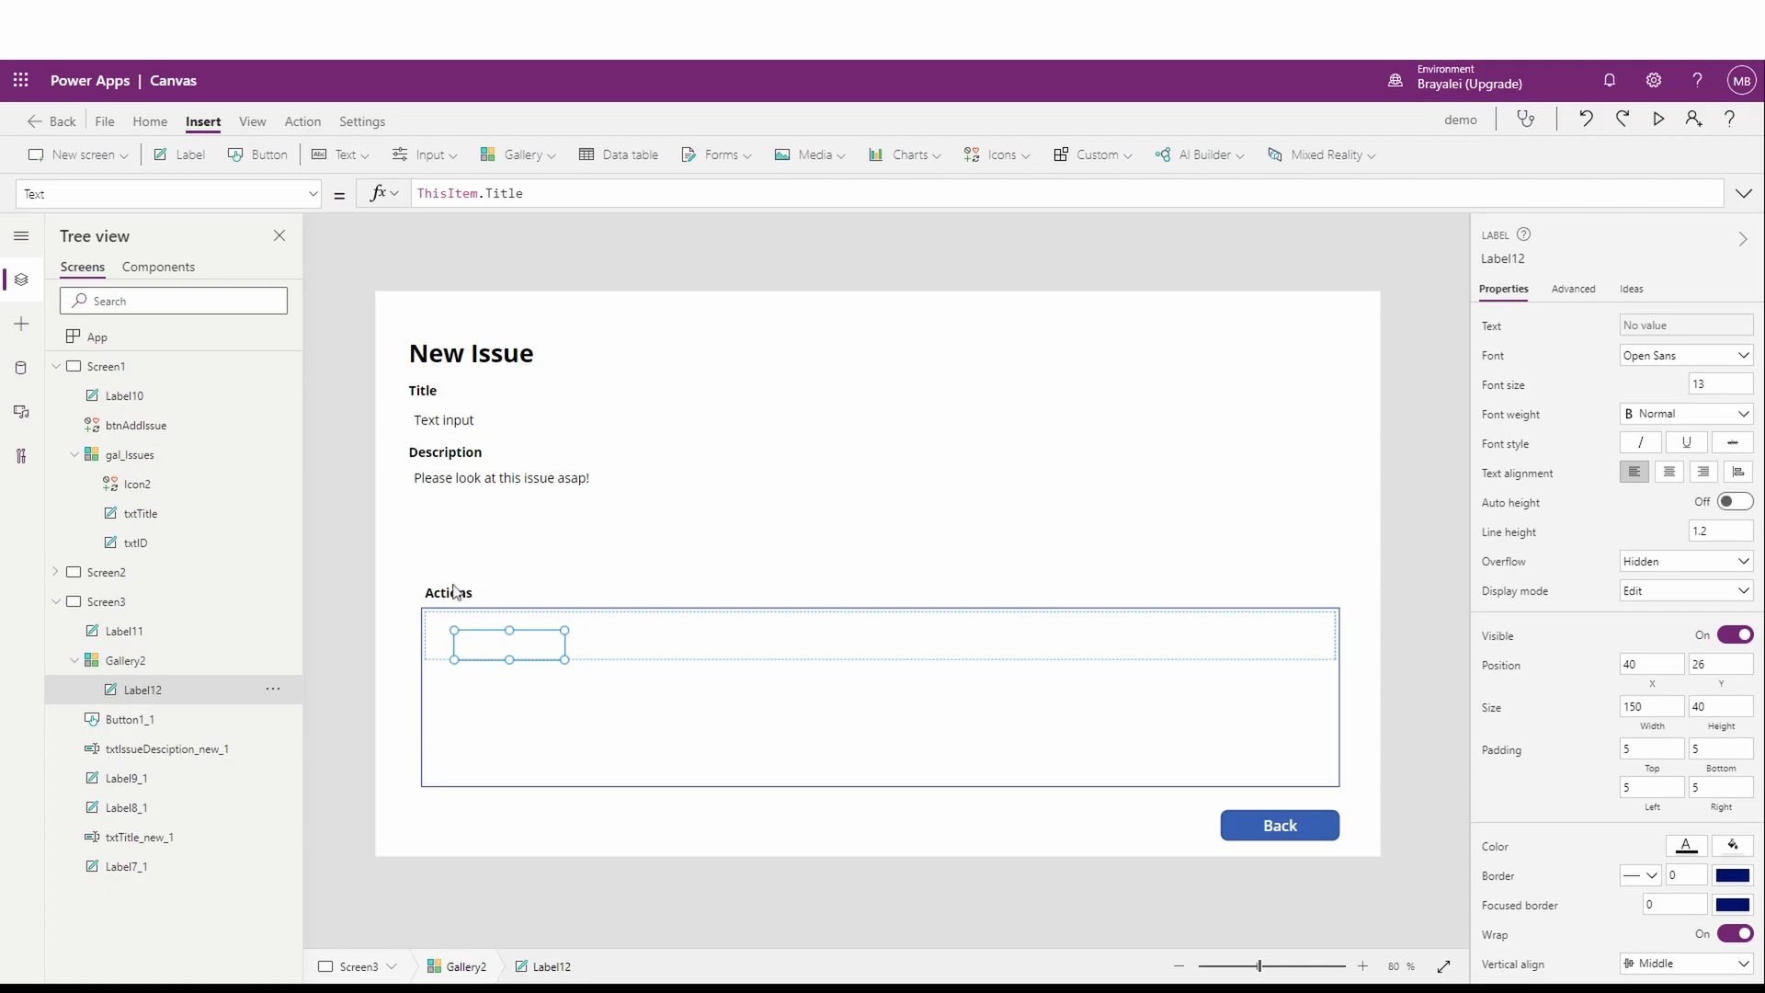
pyautogui.moveTo(481, 635); pyautogui.dragTo(461, 631)
pyautogui.doubleClick(505, 192)
pyautogui.write('ID')
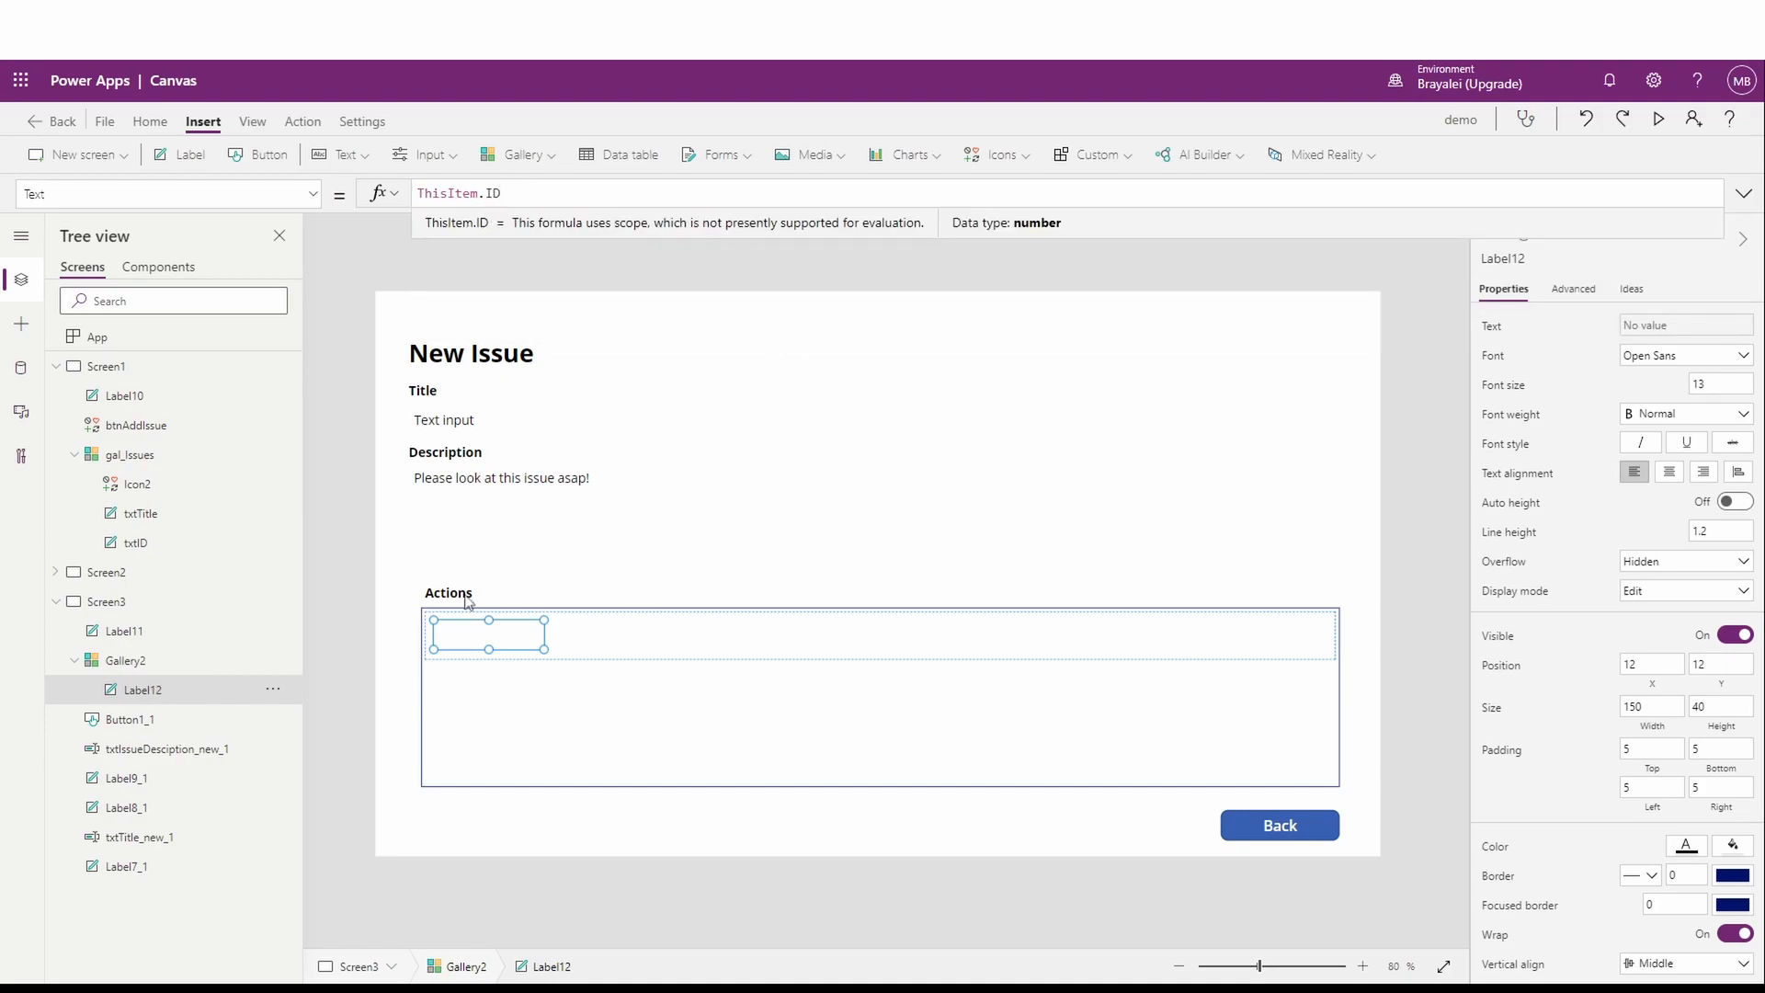
# Step: Add a second label to the gallery template beside the ID, about 937 wide, showing ThisItem.Title
pyautogui.click(184, 154)
pyautogui.moveTo(509, 634); pyautogui.dragTo(1264, 648)
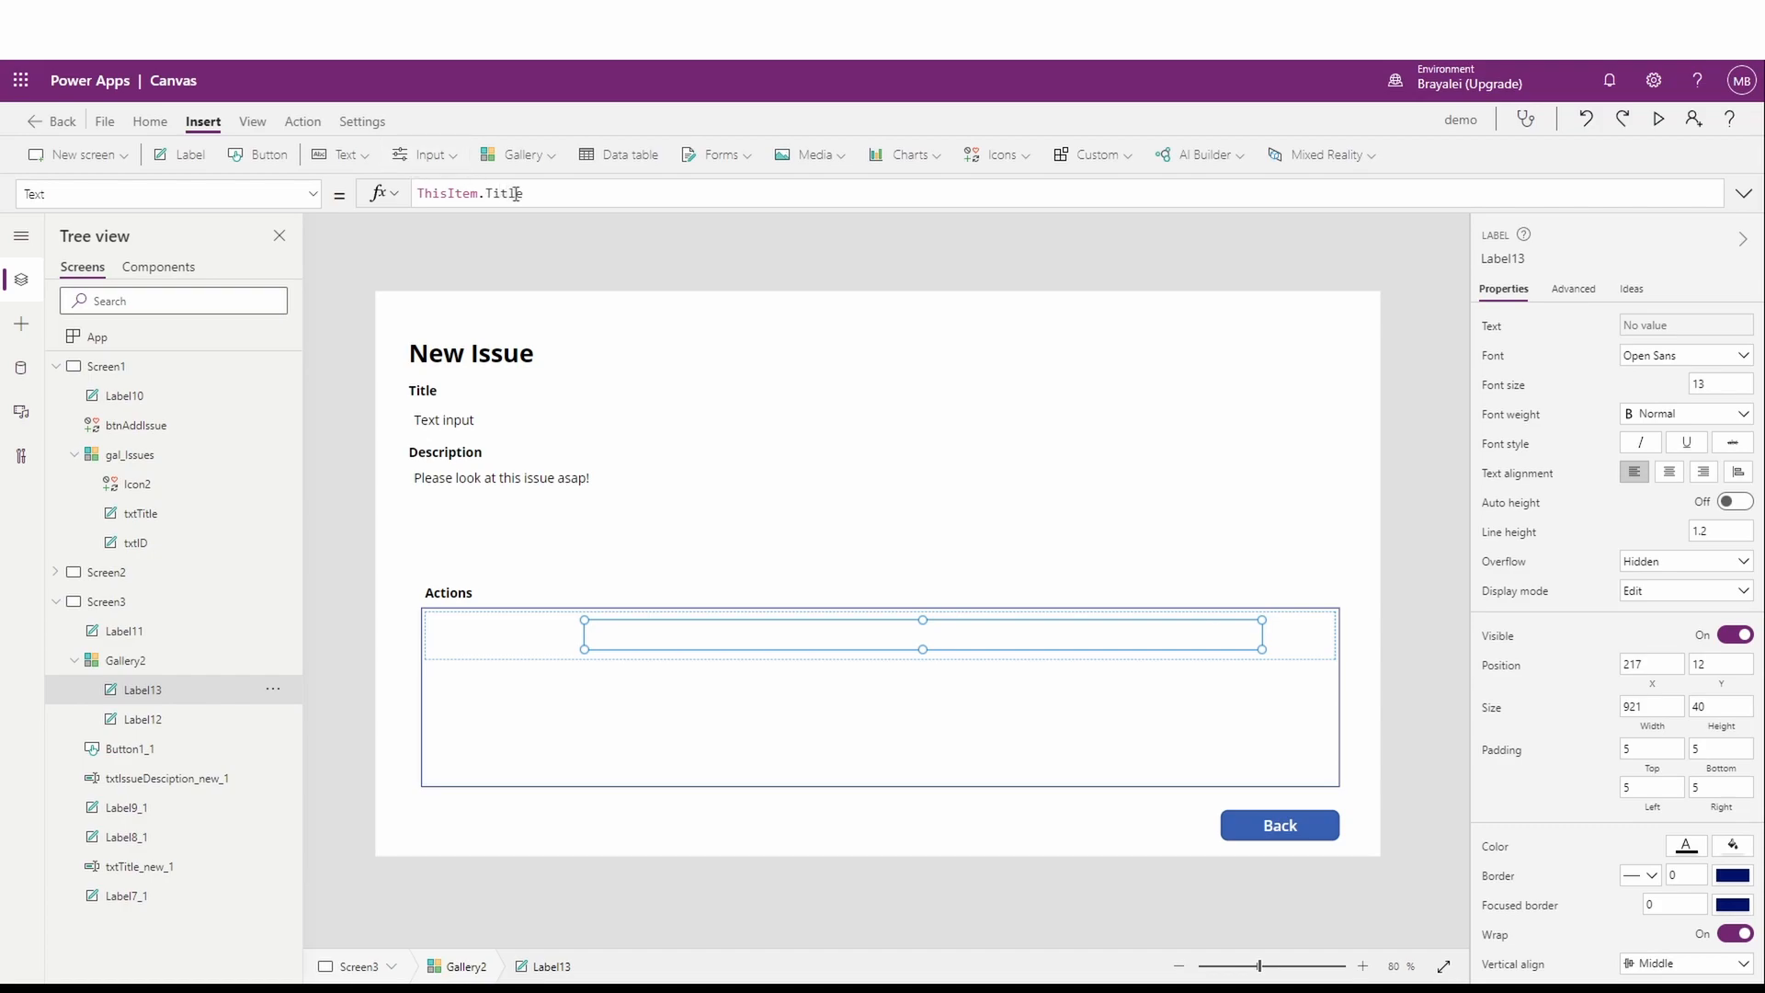
pyautogui.click(564, 193)
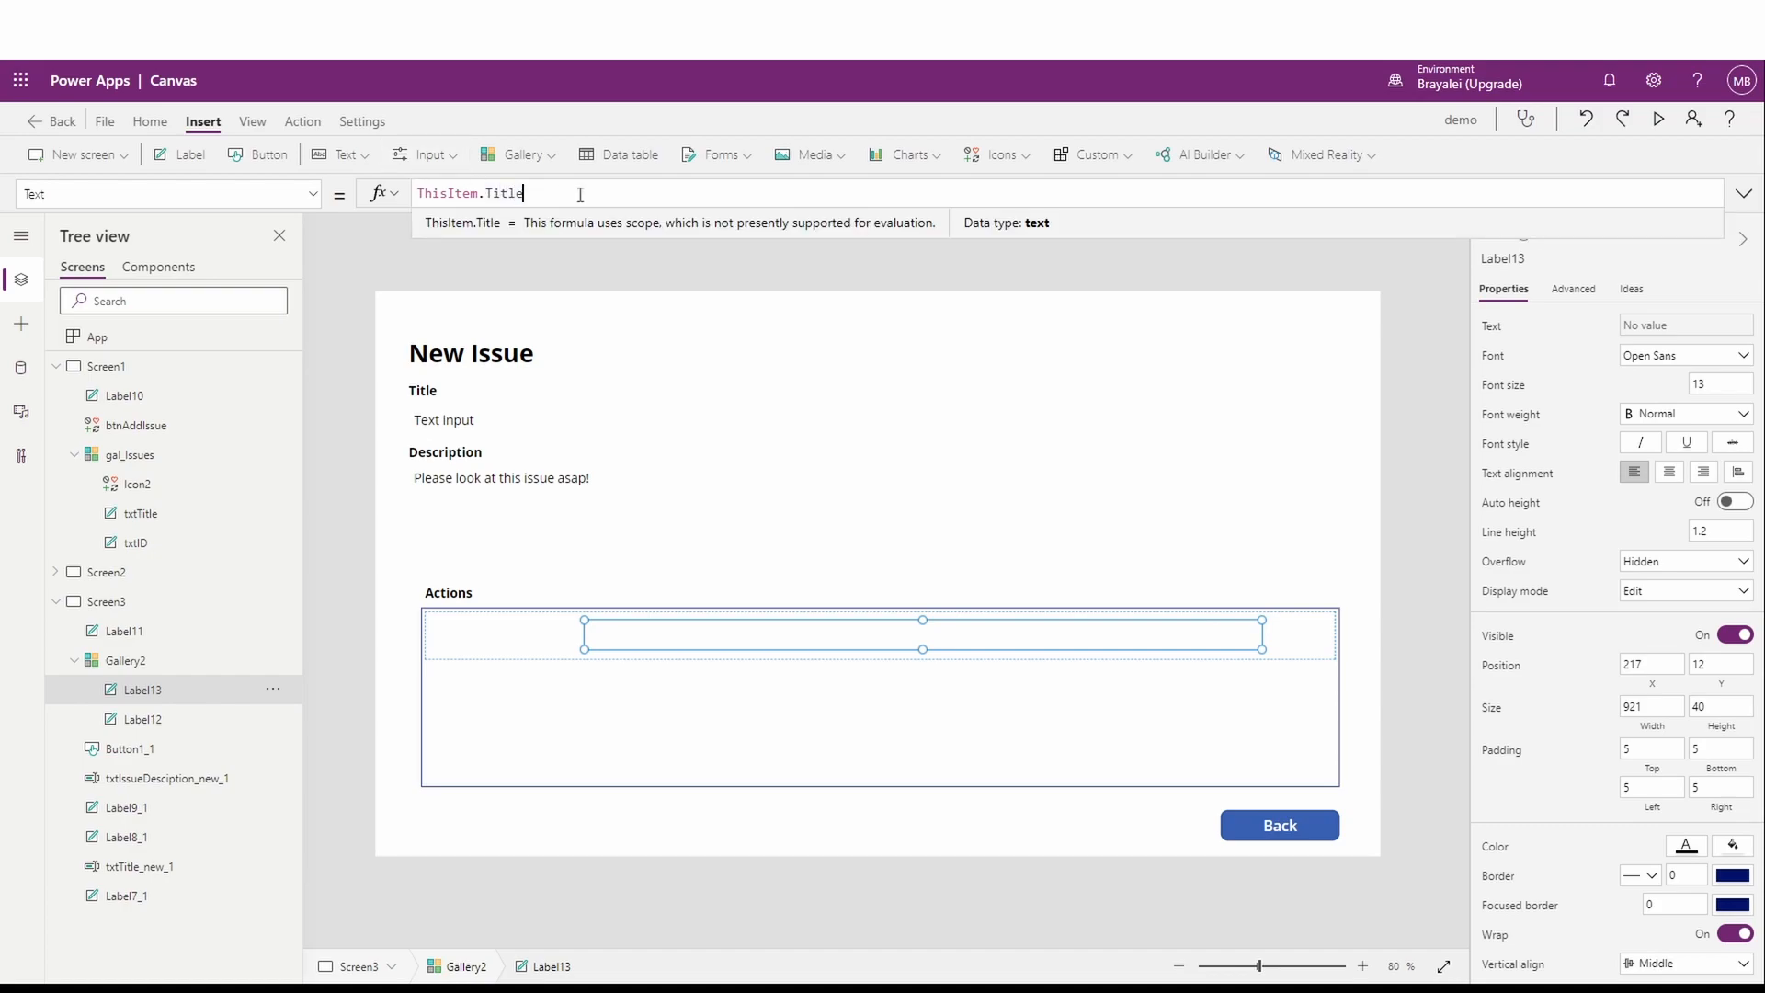
pyautogui.click(710, 704)
pyautogui.click(1089, 635)
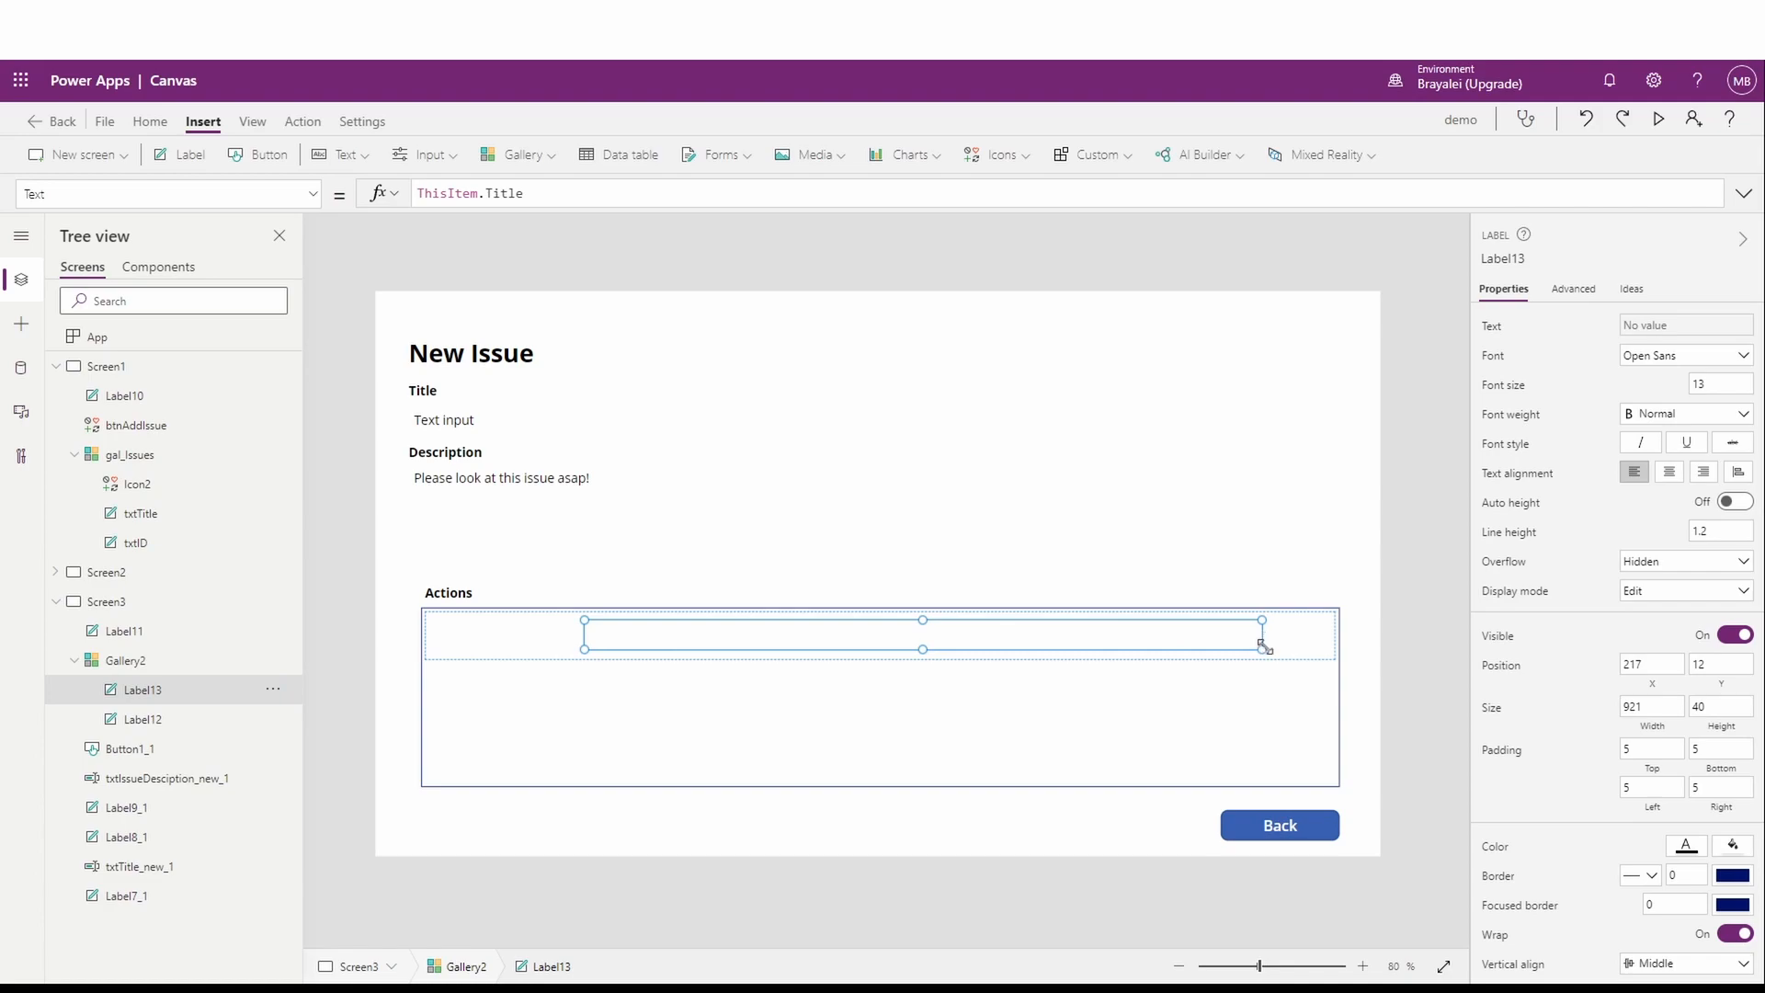
pyautogui.moveTo(1270, 654); pyautogui.dragTo(1280, 651)
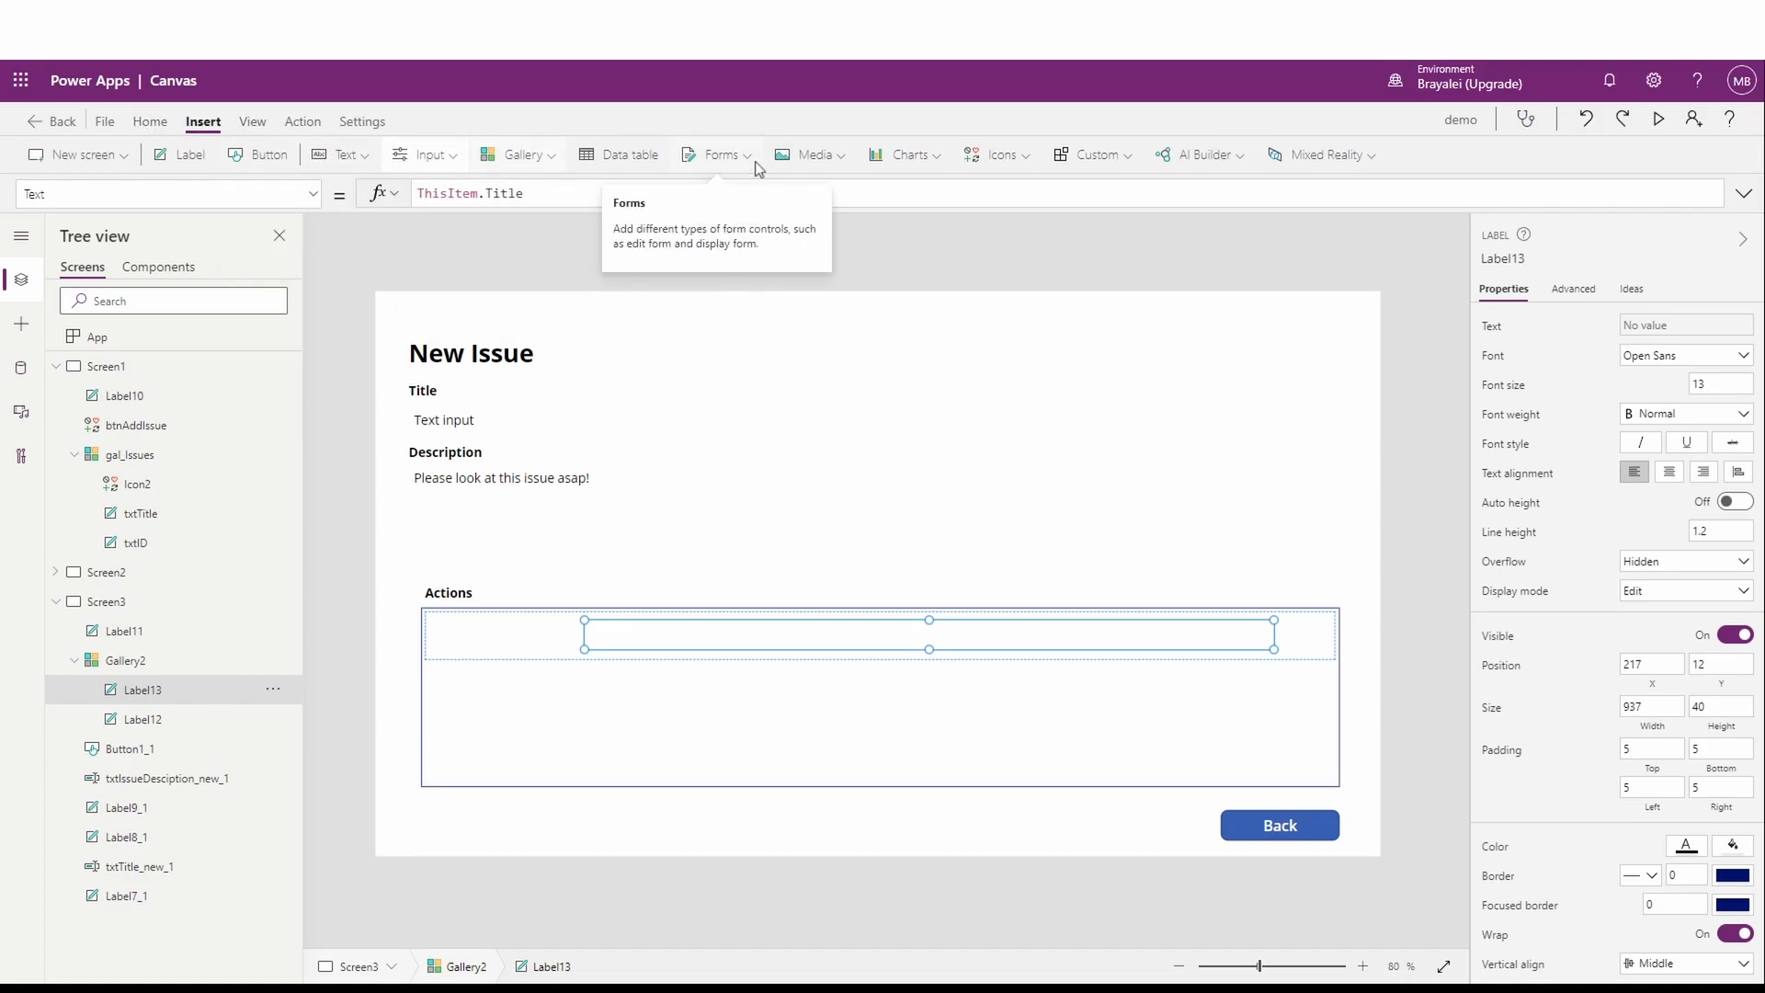
pyautogui.click(1018, 161)
pyautogui.click(1013, 193)
pyautogui.moveTo(486, 631); pyautogui.dragTo(1153, 530)
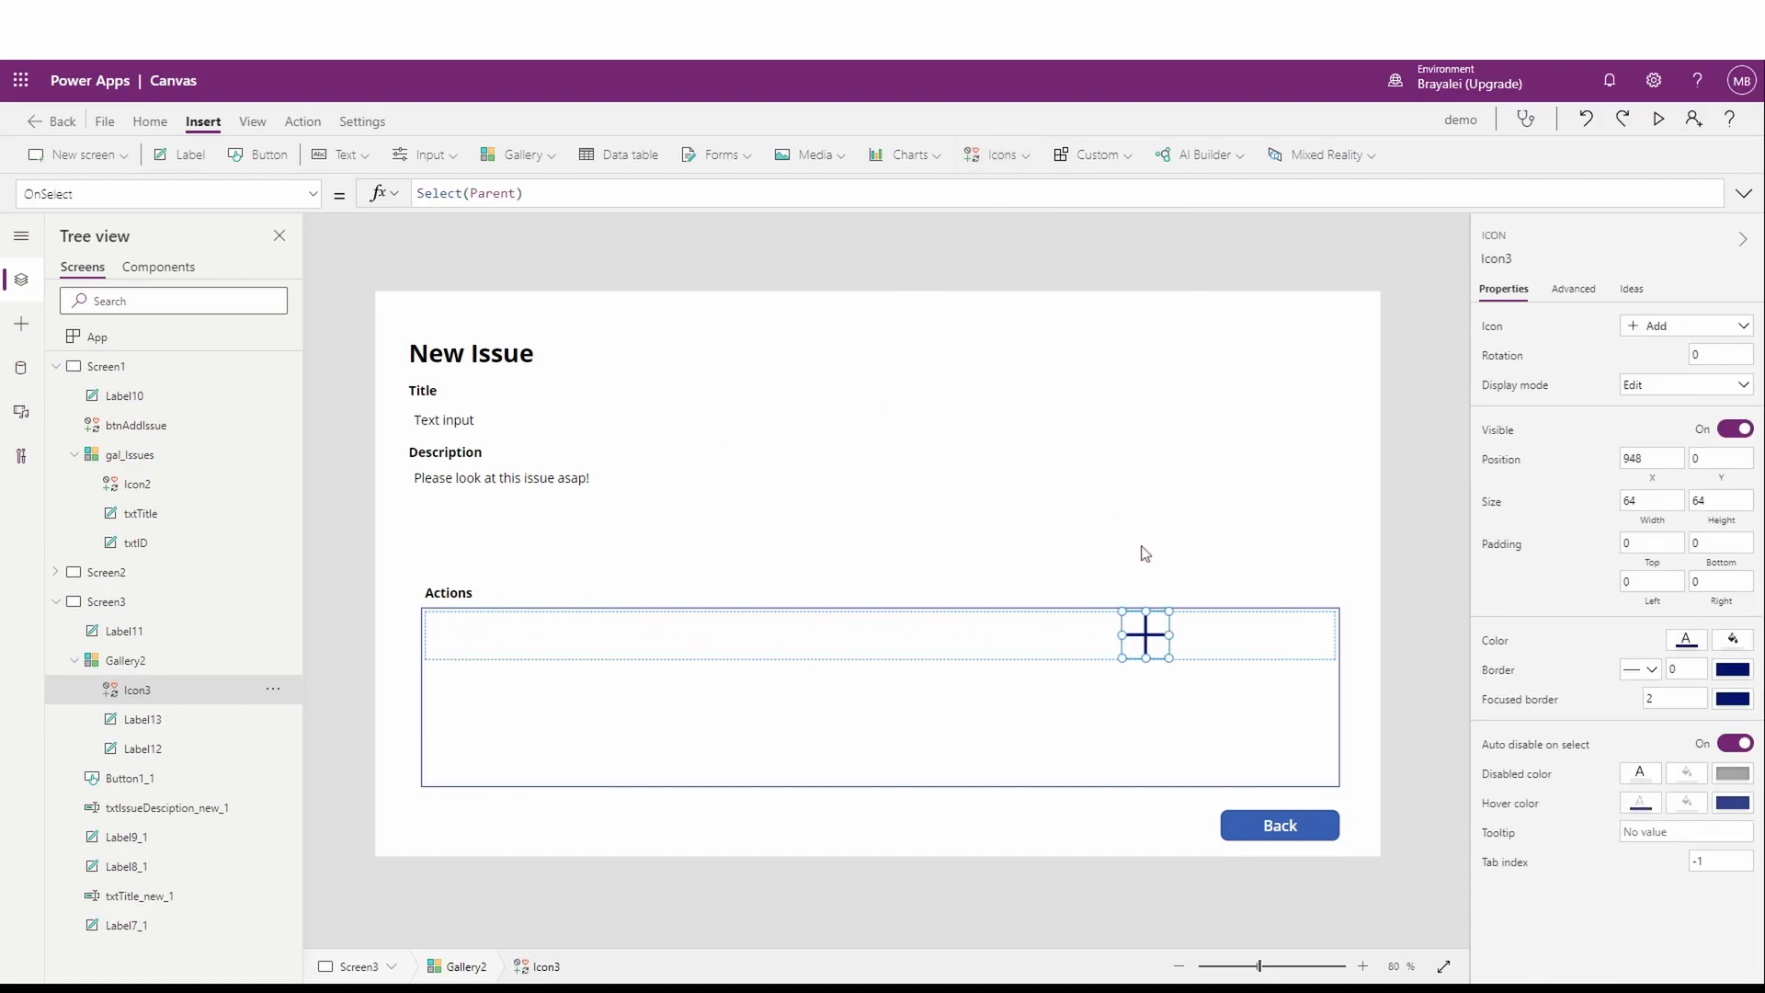
pyautogui.press('Delete')
pyautogui.click(749, 526)
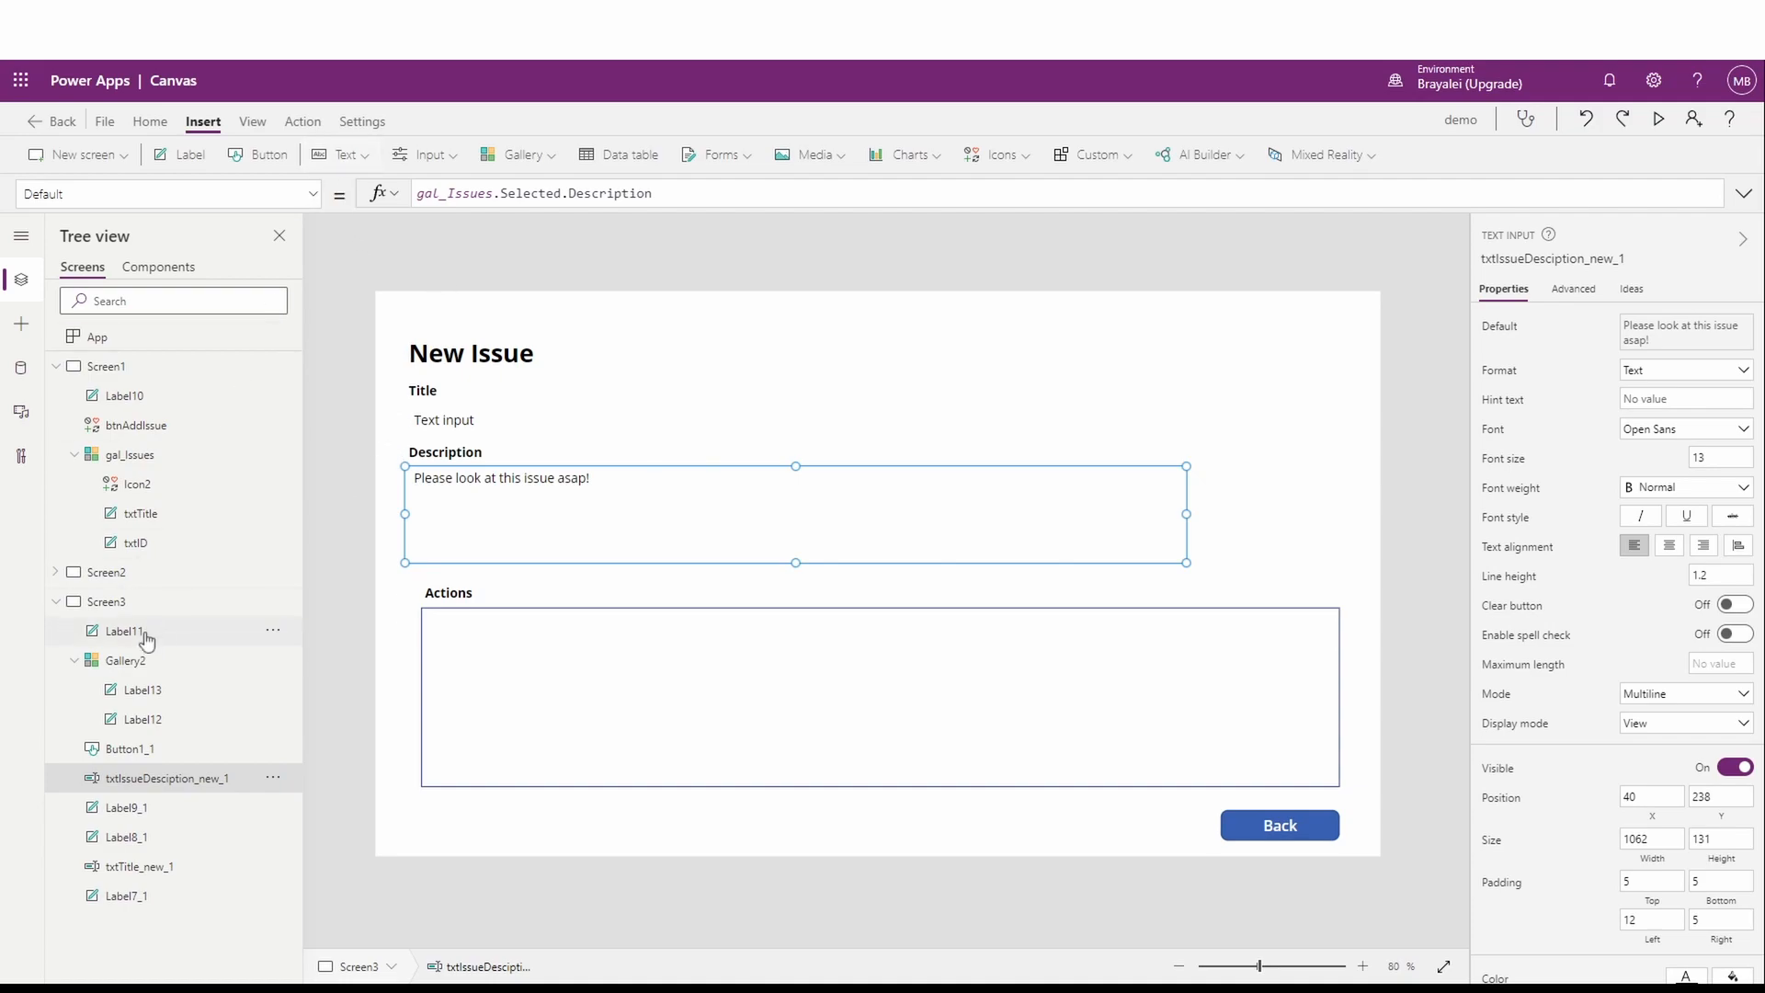
# Step: Rename the actions gallery as galActions
pyautogui.doubleClick(129, 660)
pyautogui.write('g')
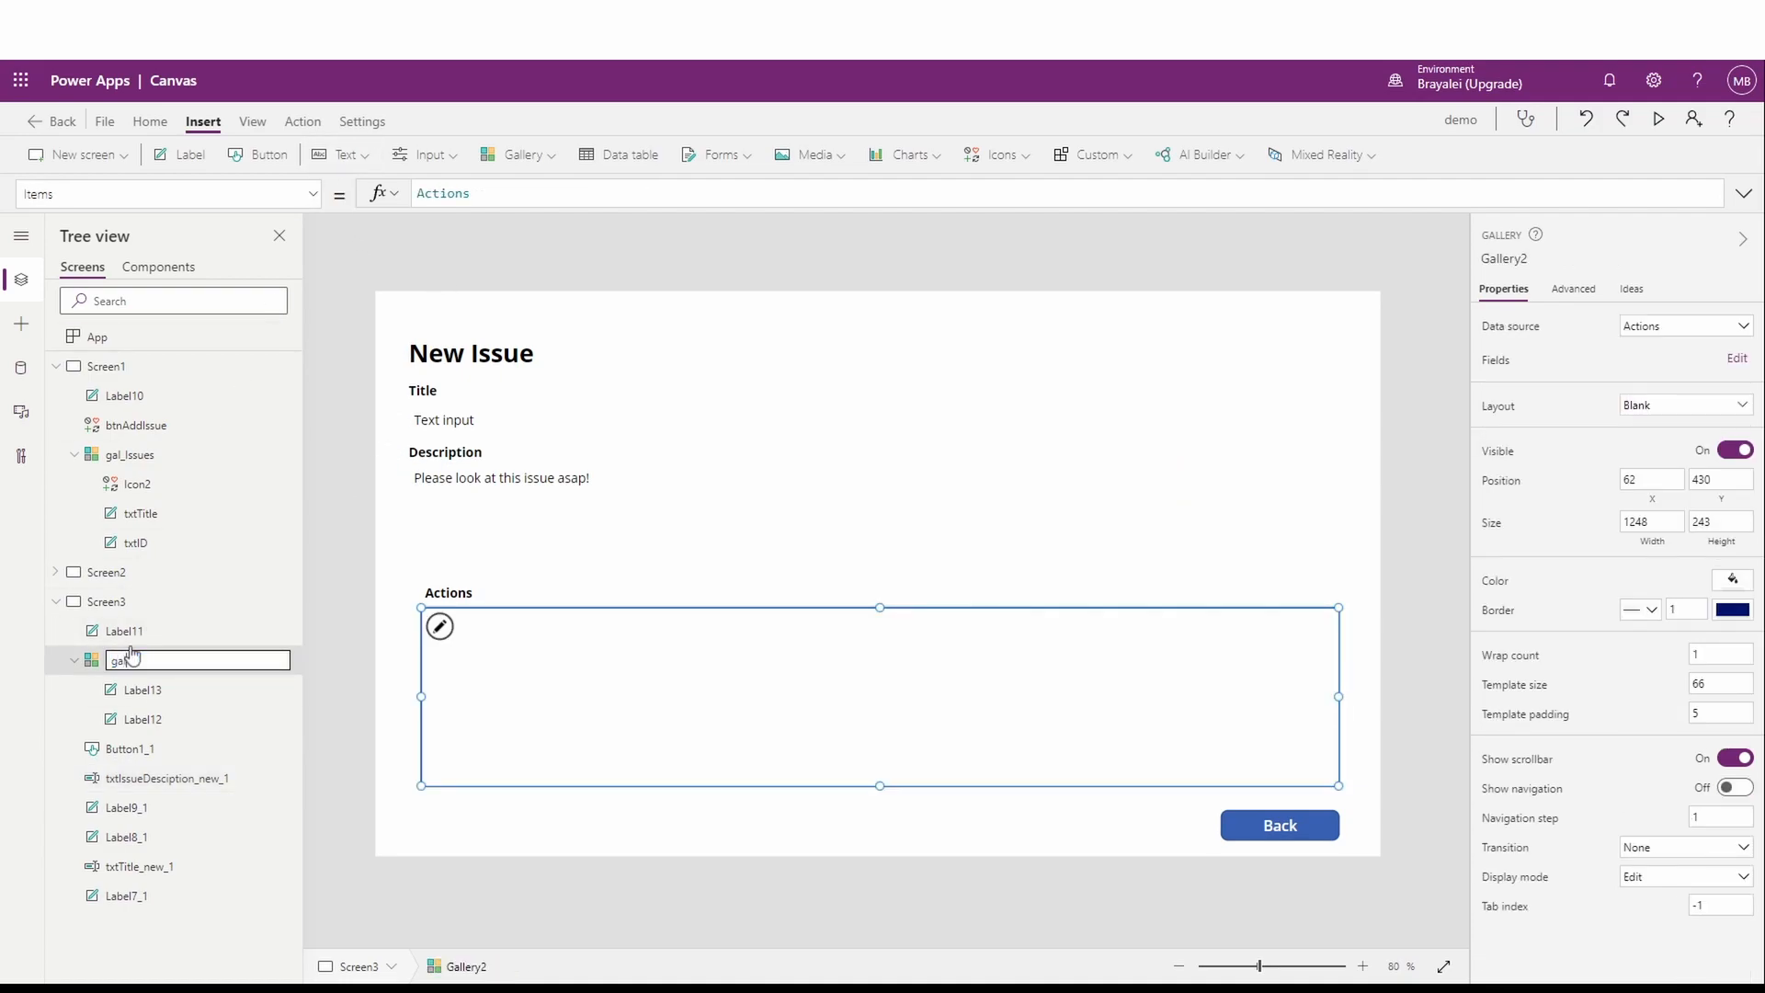
pyautogui.write('alActions')
pyautogui.press('Return')
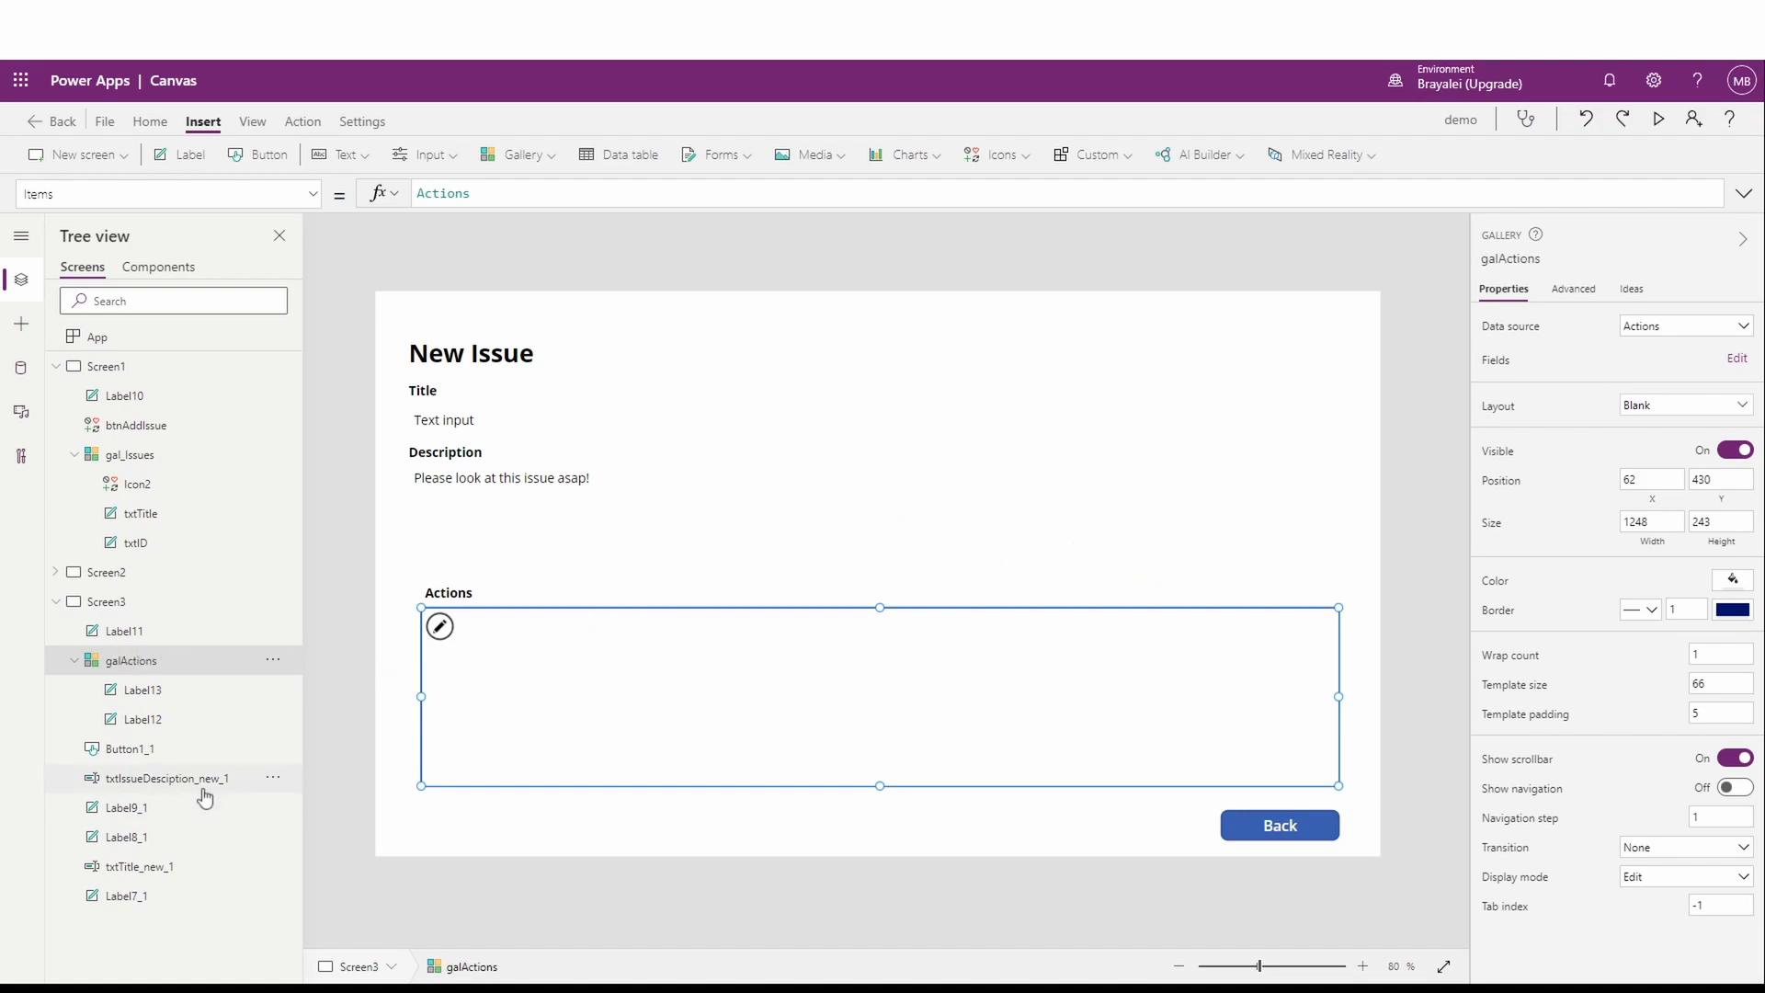
# Step: Insert an Add icon on Screen3 above the gallery's upper-right corner and shrink it to about 45 by 27
pyautogui.click(138, 631)
pyautogui.click(140, 601)
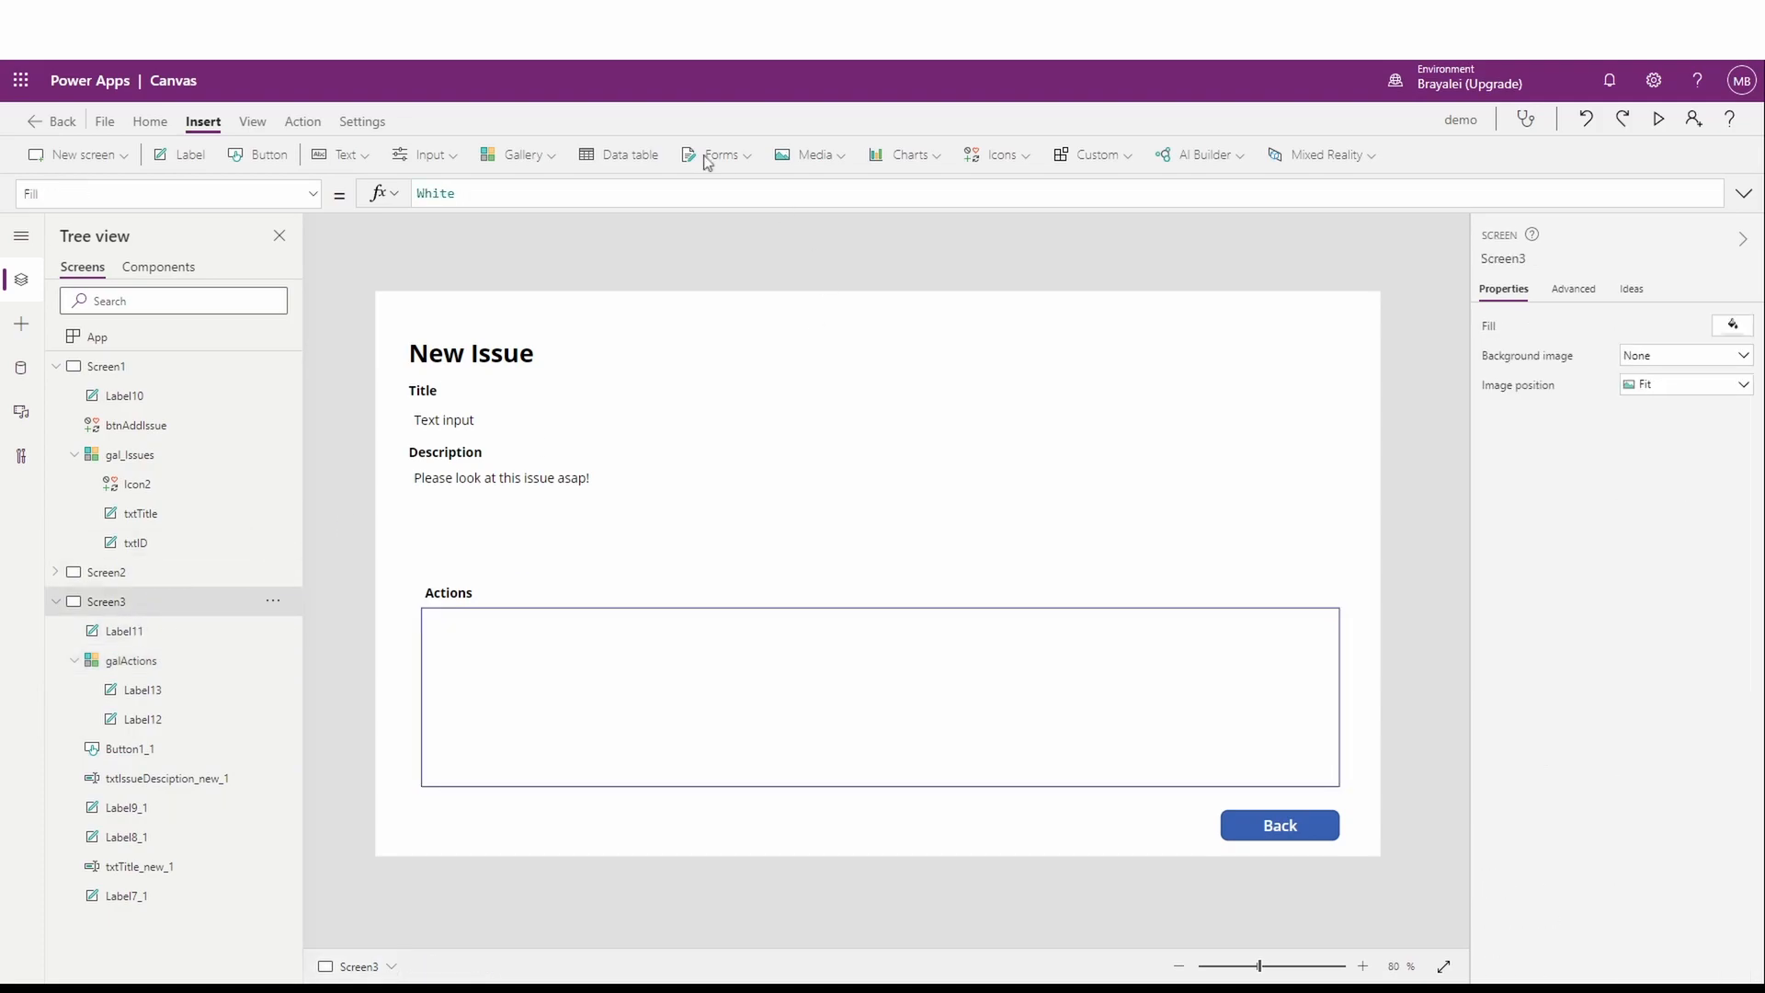
pyautogui.click(1029, 158)
pyautogui.click(1001, 189)
pyautogui.moveTo(443, 358); pyautogui.dragTo(1316, 577)
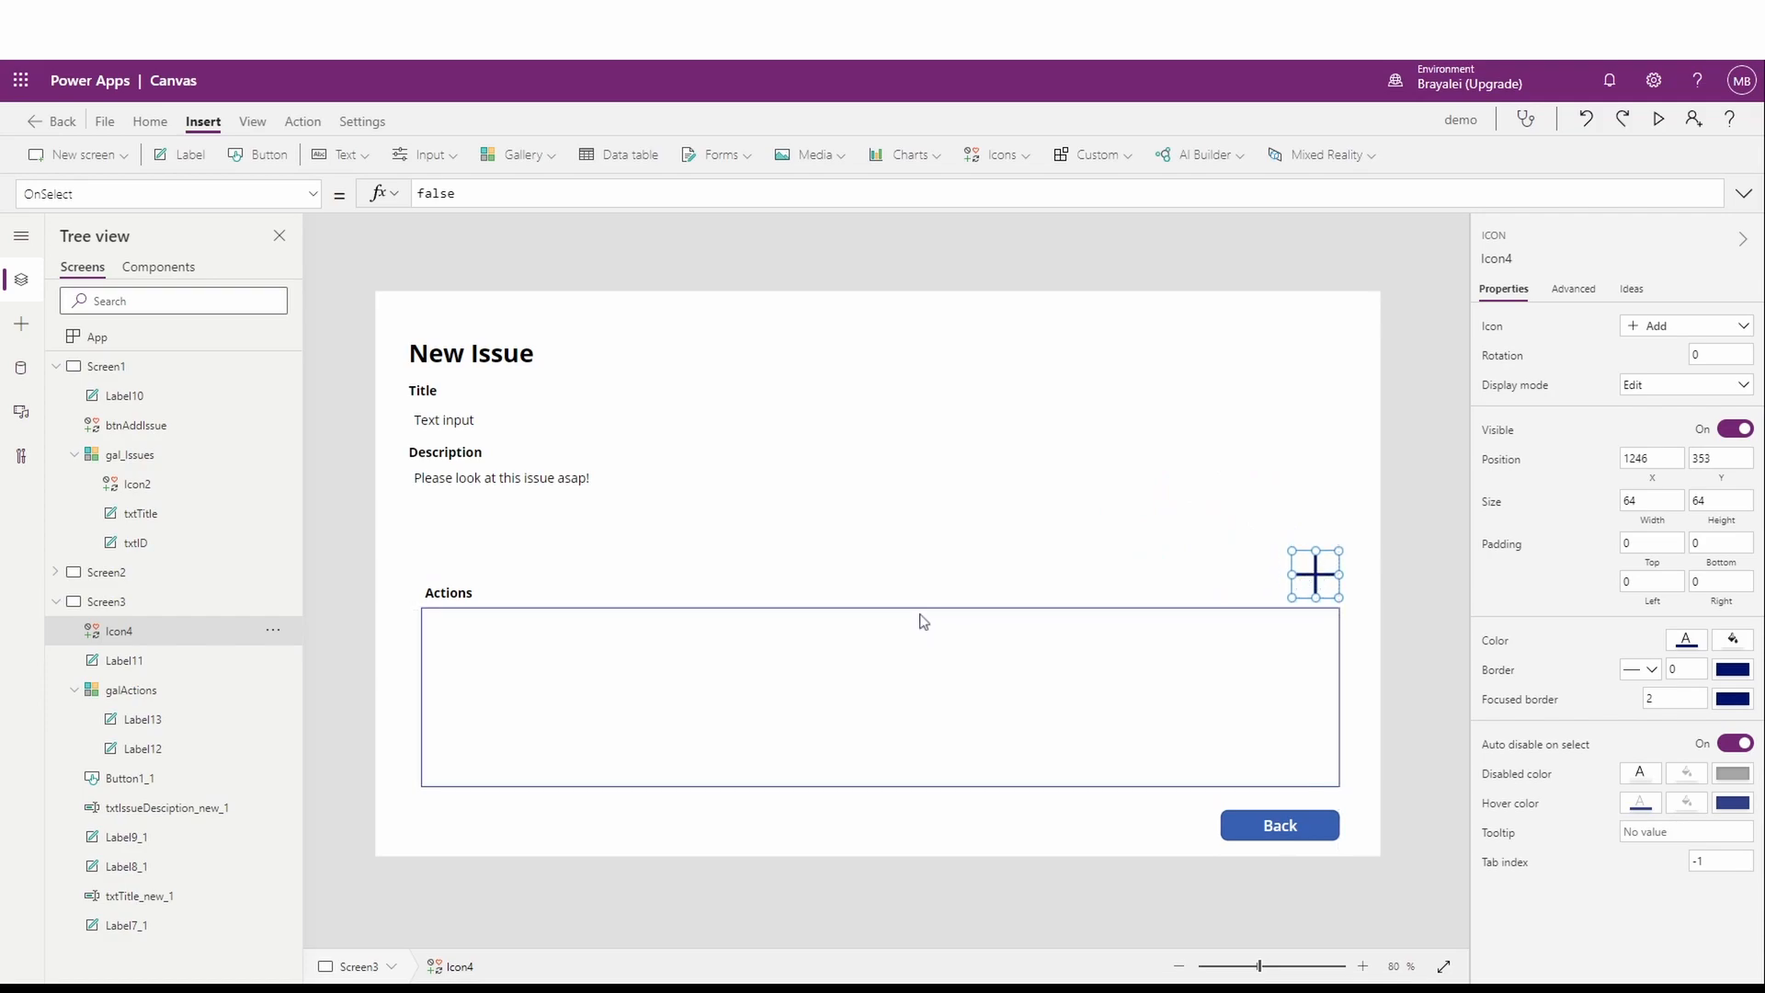
pyautogui.moveTo(1292, 551); pyautogui.dragTo(1306, 575)
pyautogui.click(1217, 604)
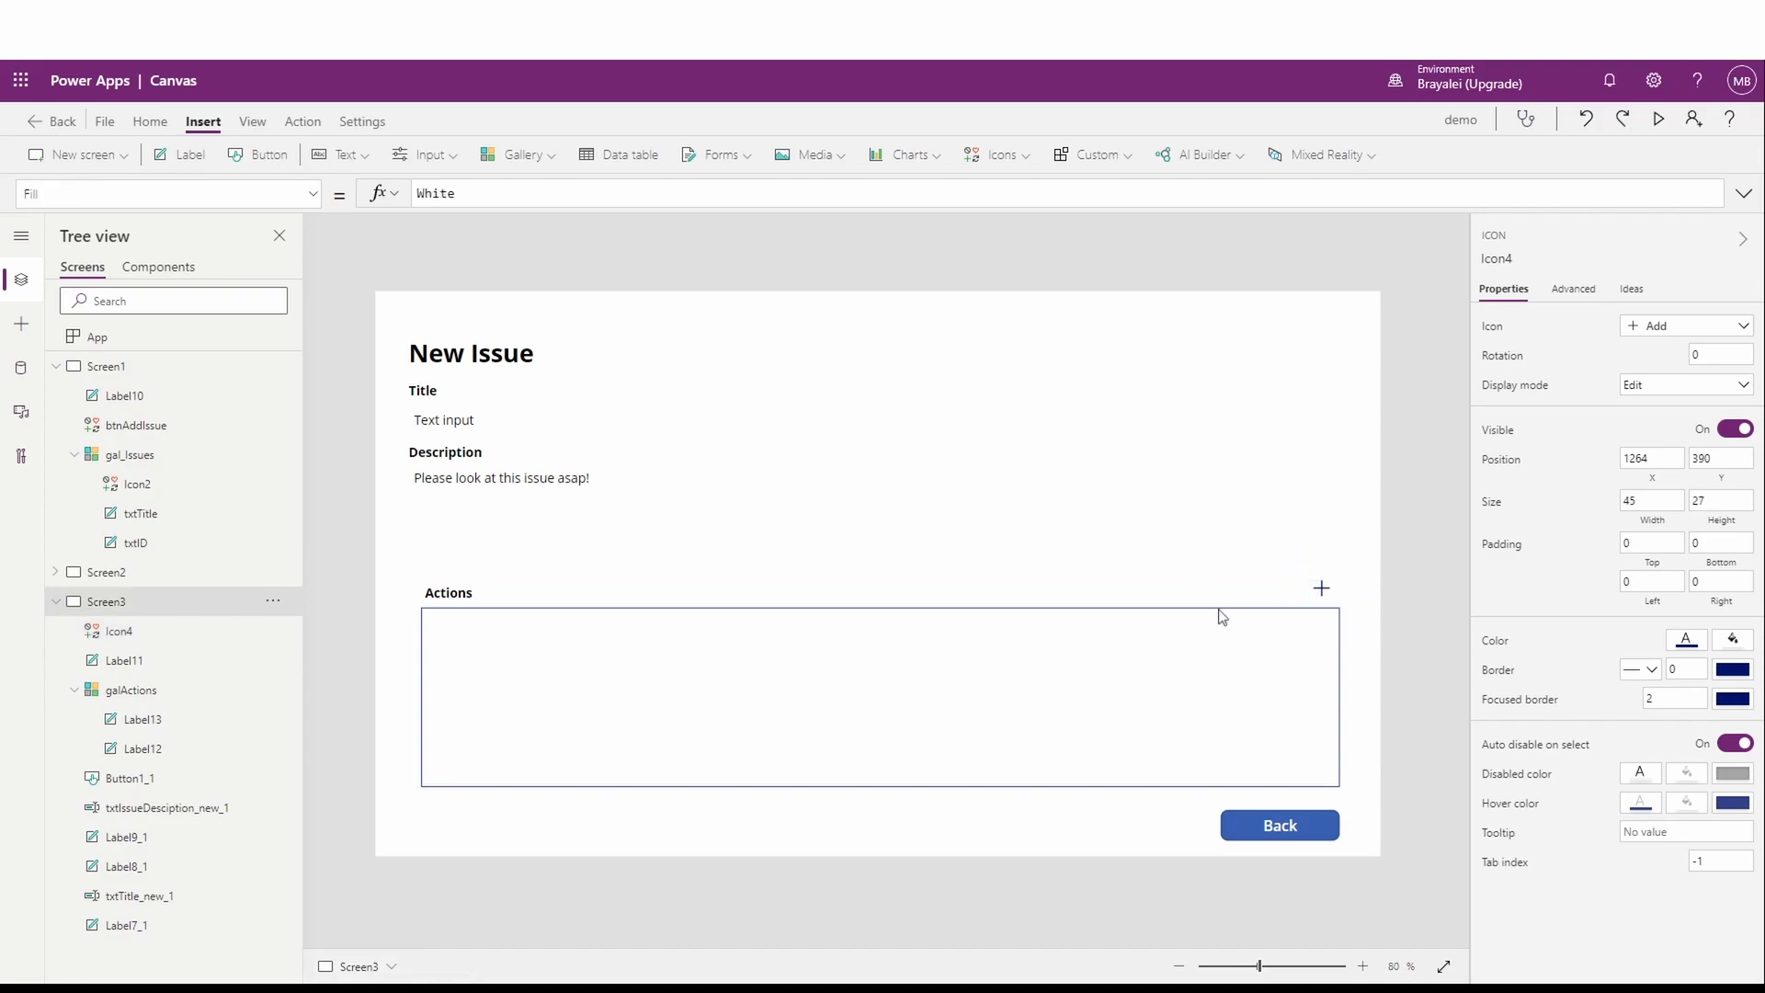
pyautogui.click(1321, 589)
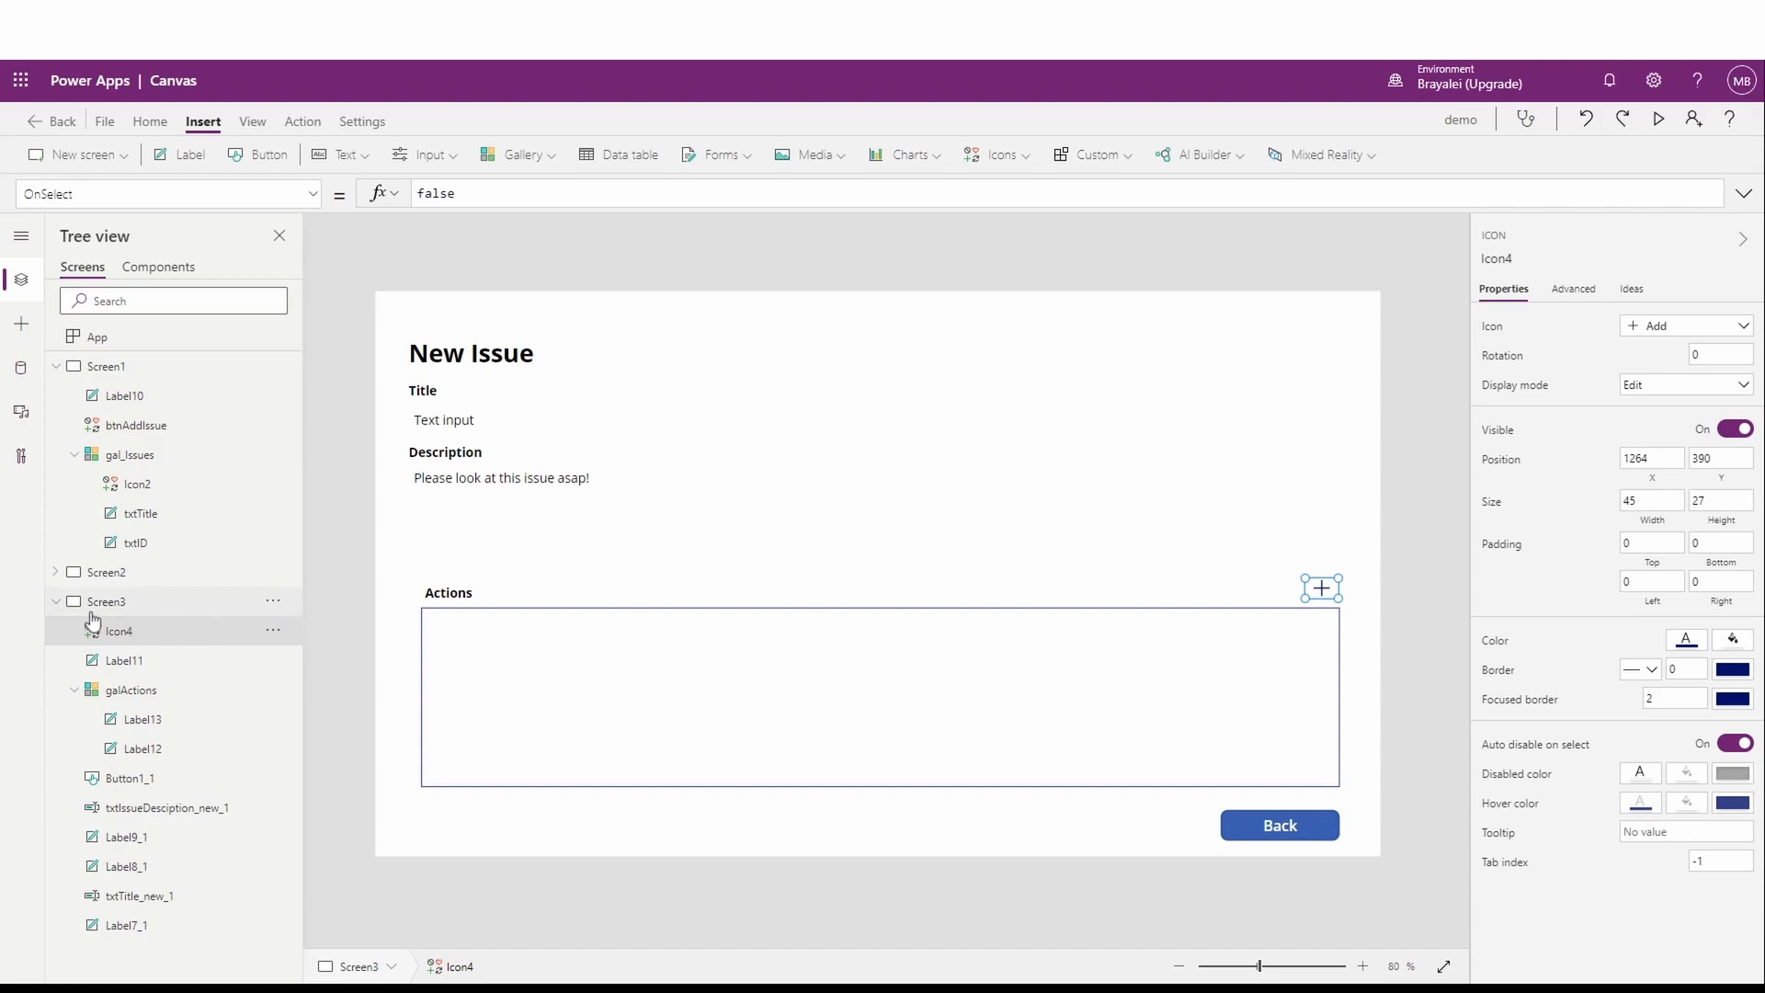
# Step: Collapse the expanded screens in the tree and add a new blank screen after Screen3
pyautogui.click(55, 601)
pyautogui.click(55, 366)
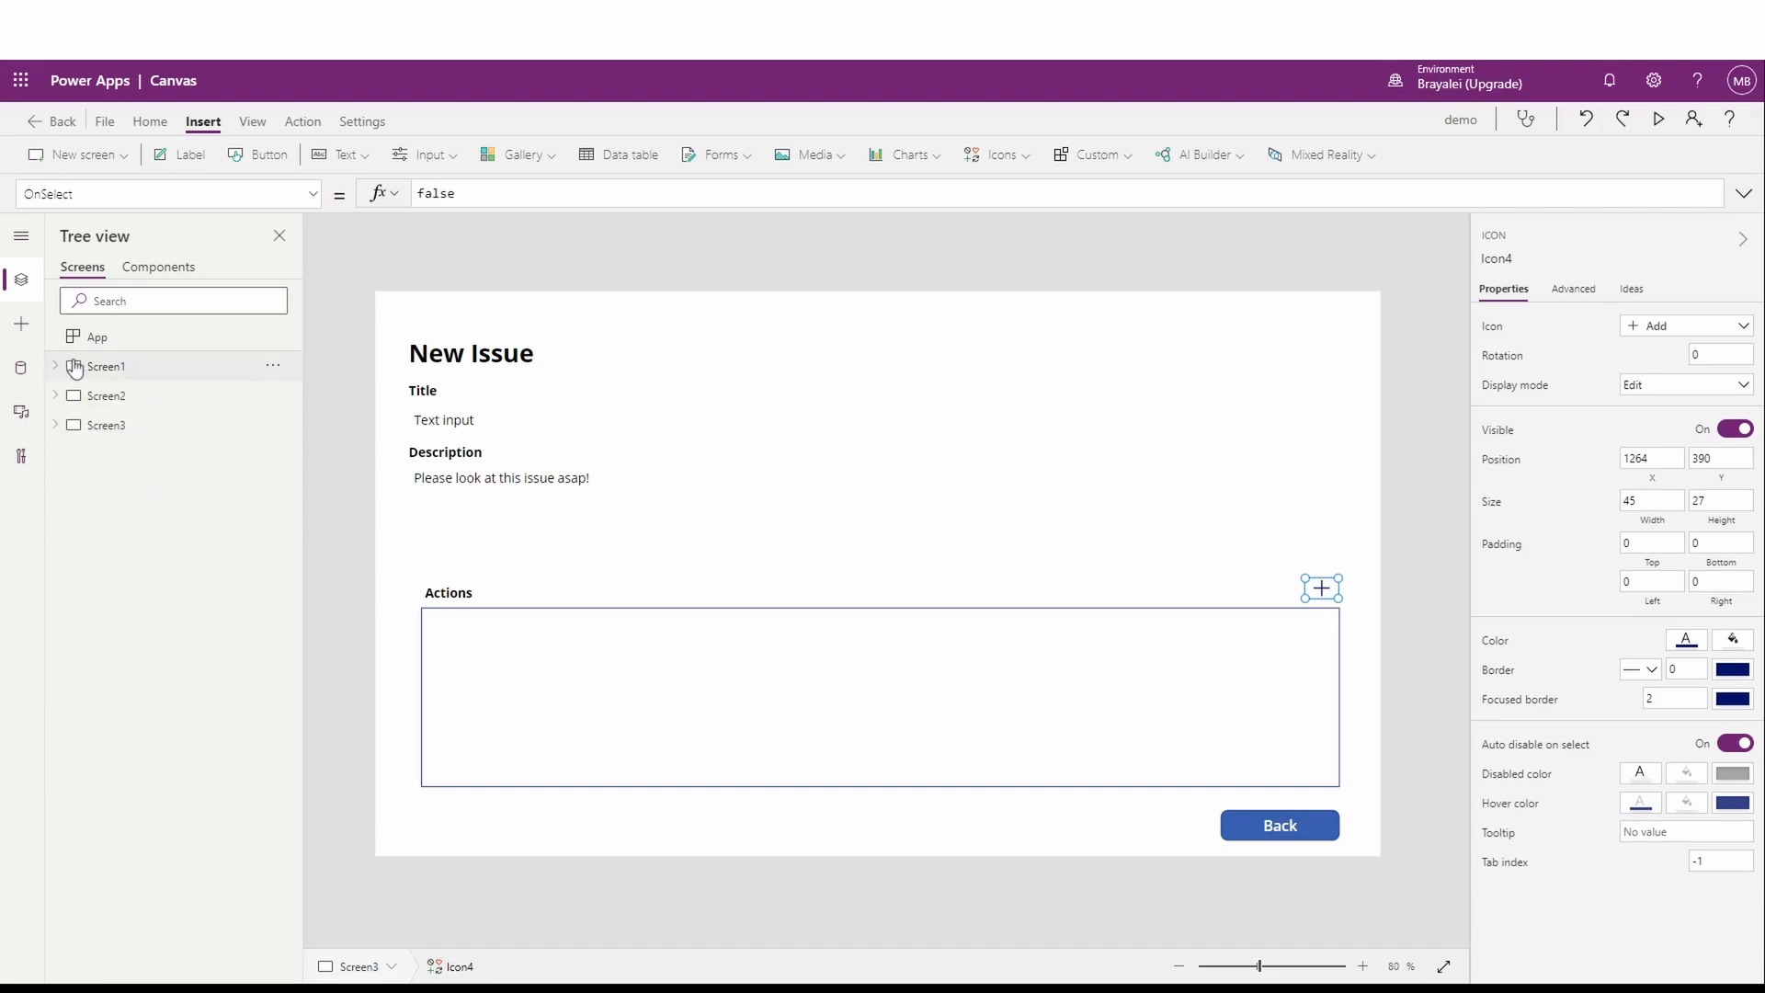
pyautogui.click(166, 438)
pyautogui.click(89, 156)
pyautogui.click(91, 164)
pyautogui.click(92, 163)
pyautogui.click(90, 217)
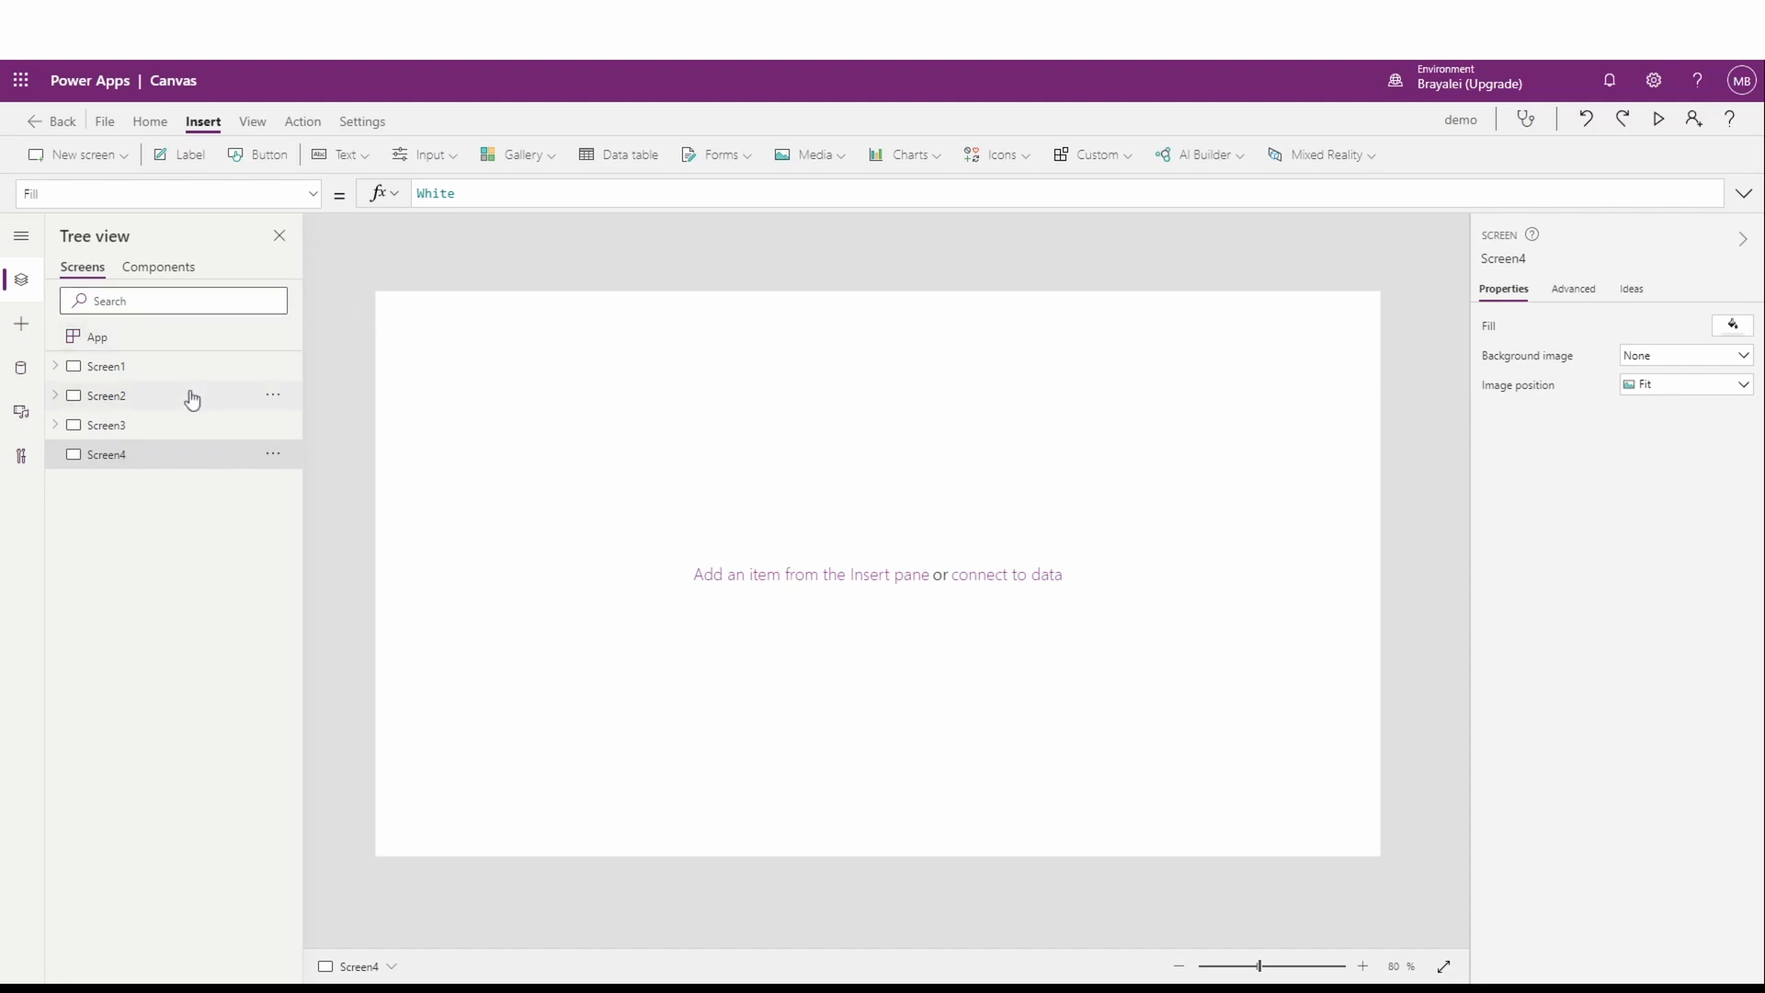
# Step: Reduce the height of the New Issue heading on Screen2 to about 87
pyautogui.click(143, 398)
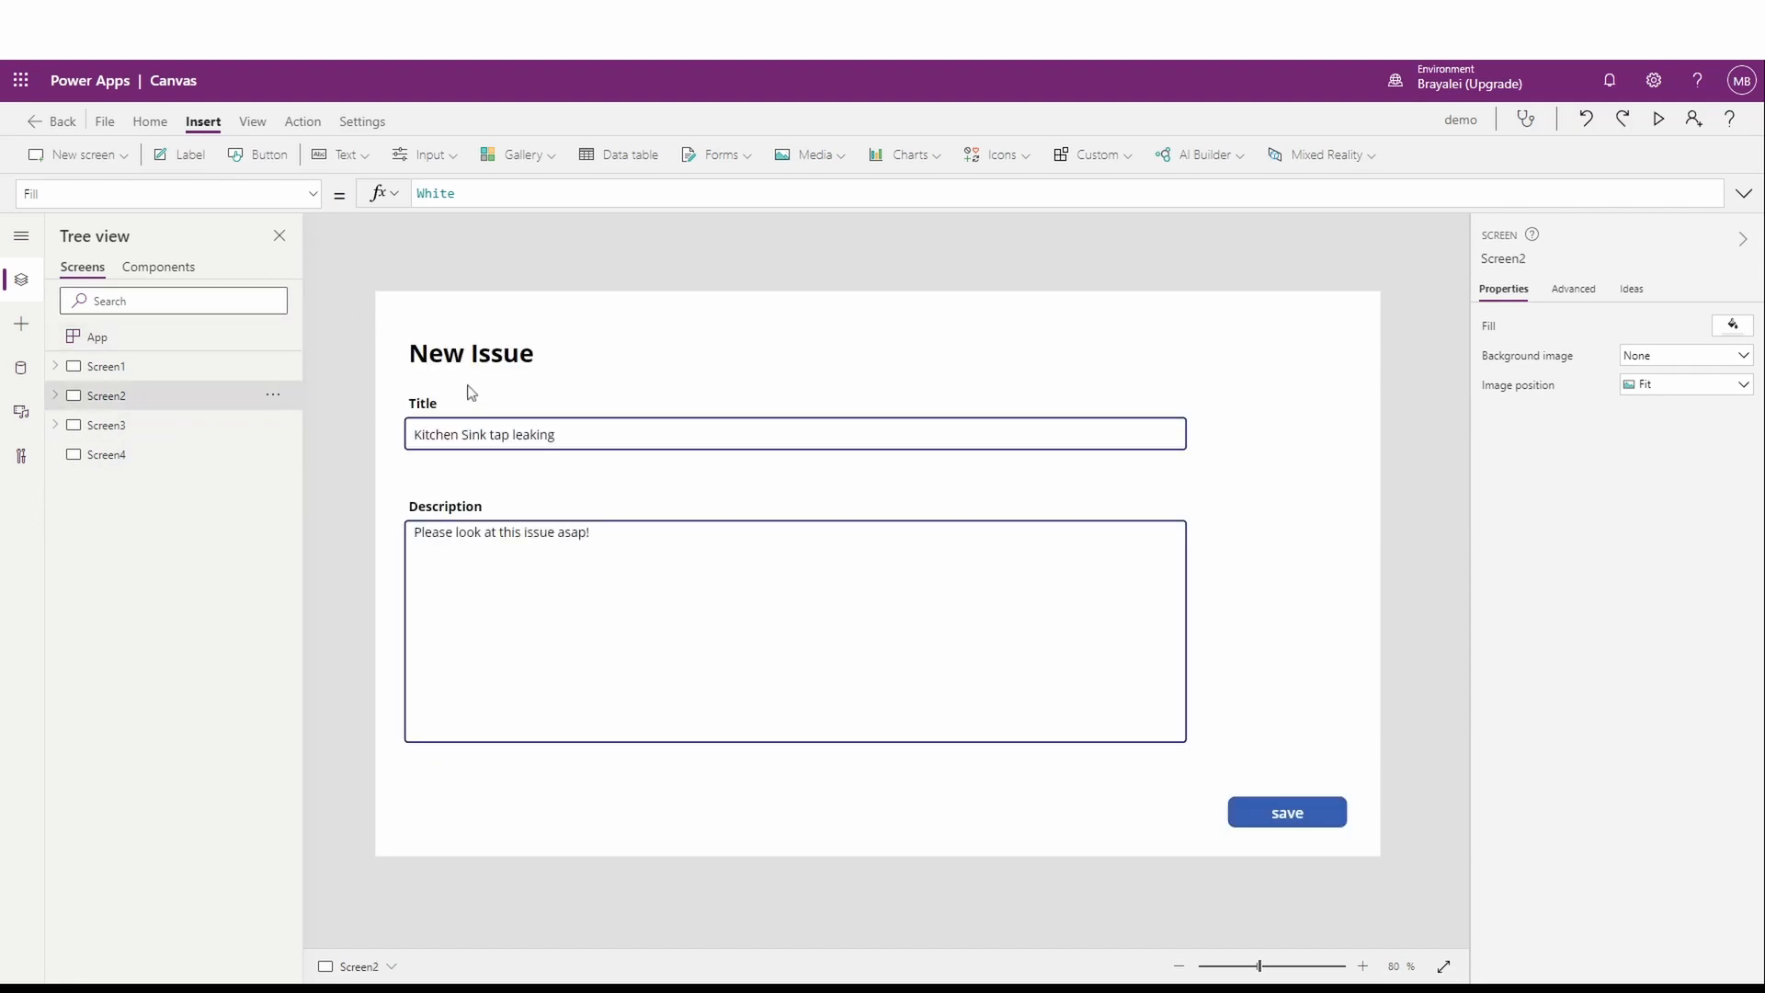
pyautogui.moveTo(411, 386)
pyautogui.mouseDown()
pyautogui.moveTo(1053, 713)
pyautogui.moveTo(544, 386)
pyautogui.moveTo(411, 364)
pyautogui.mouseUp()
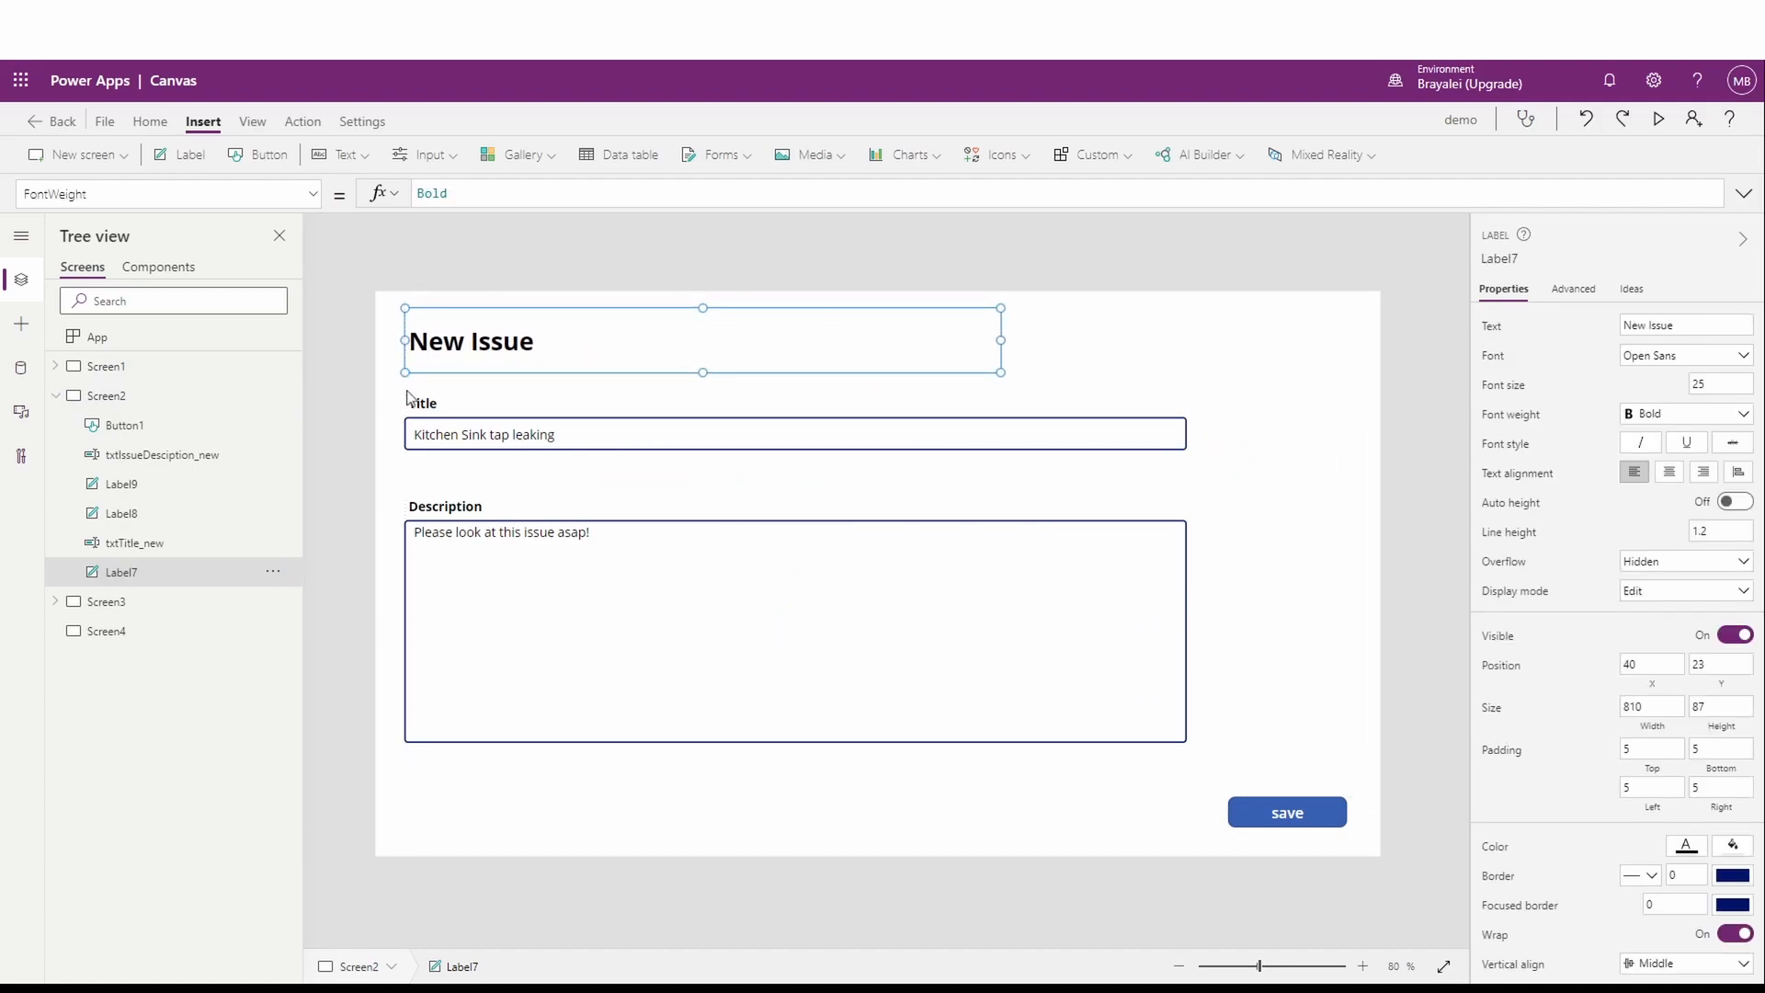
# Step: Delete the empty Screen4
pyautogui.click(170, 634)
pyautogui.click(273, 631)
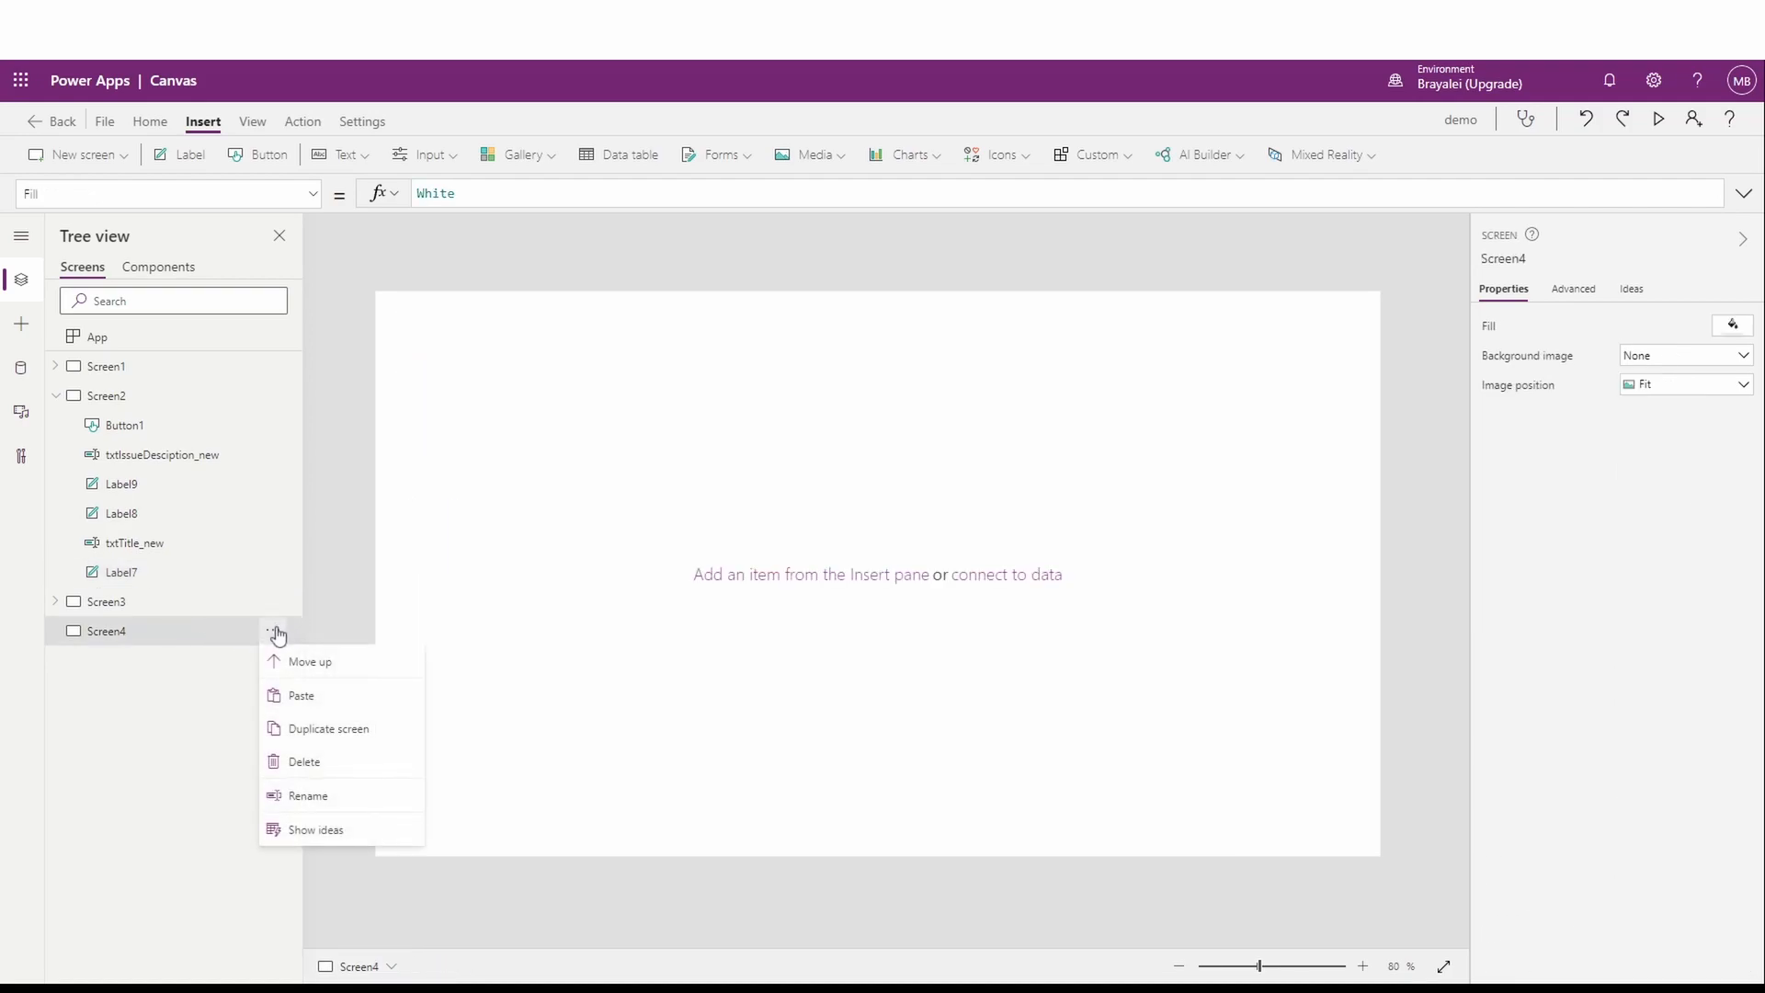
pyautogui.click(333, 760)
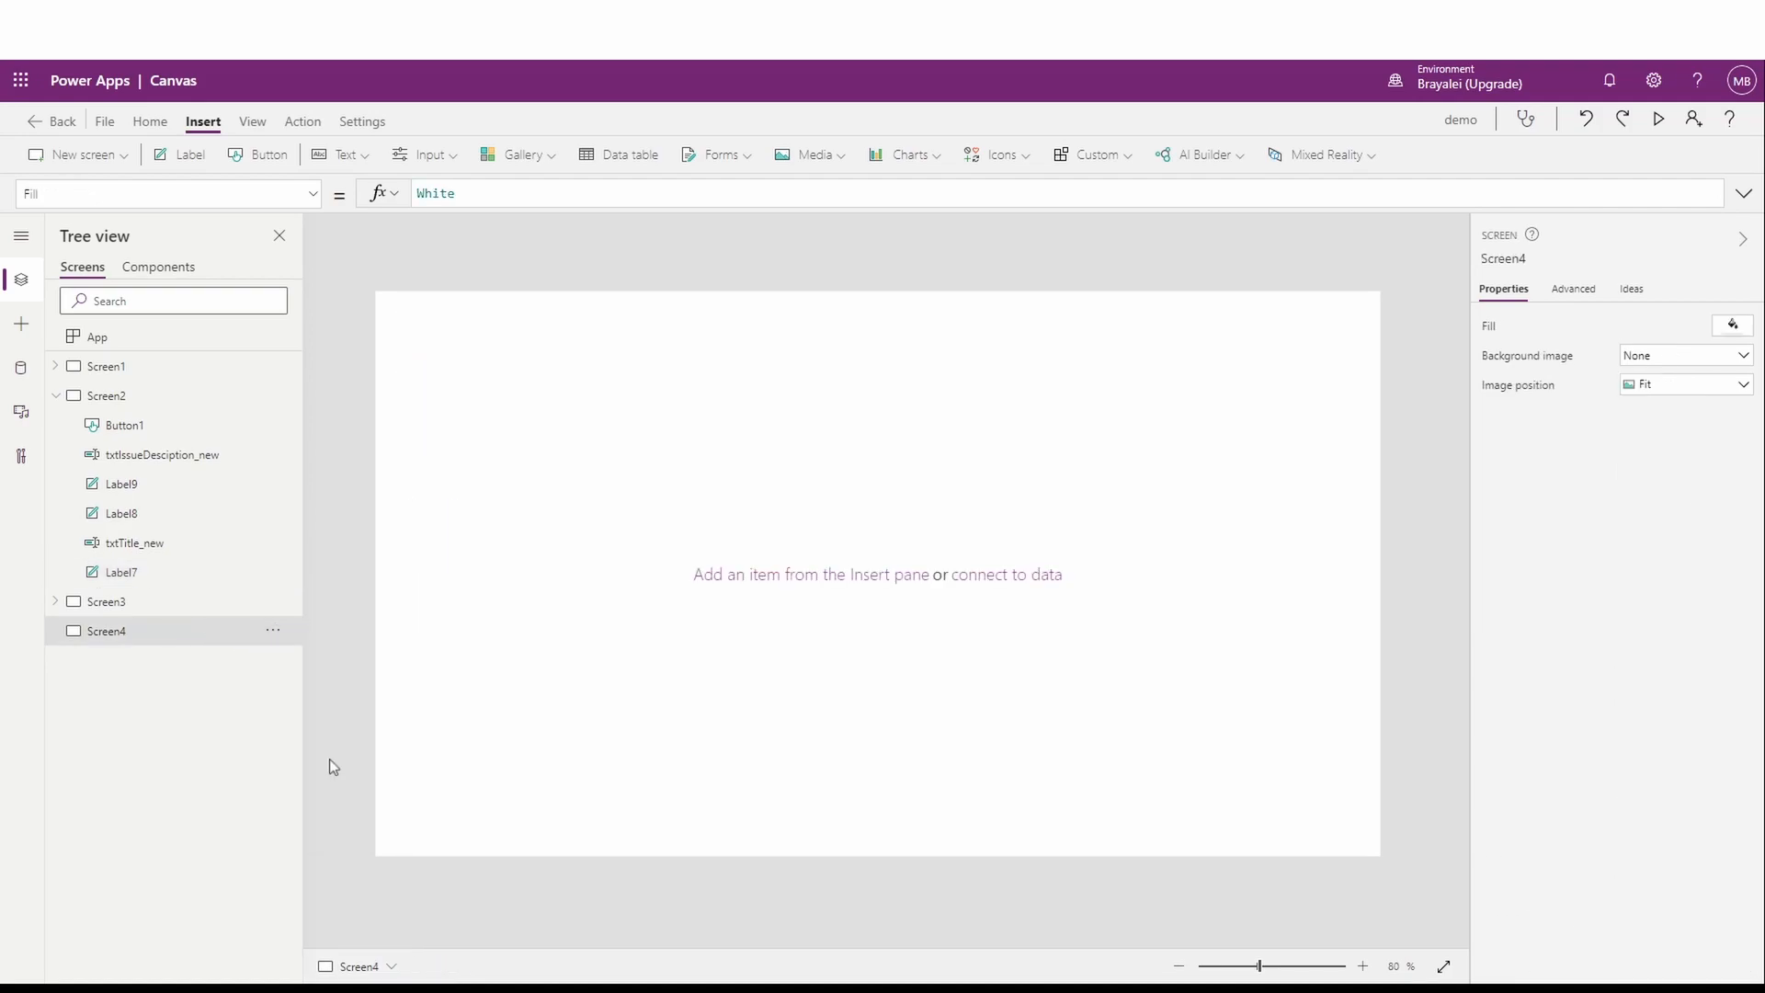
# Step: Duplicate Screen2 and rename the copy as scrNewAction
pyautogui.click(186, 400)
pyautogui.click(268, 401)
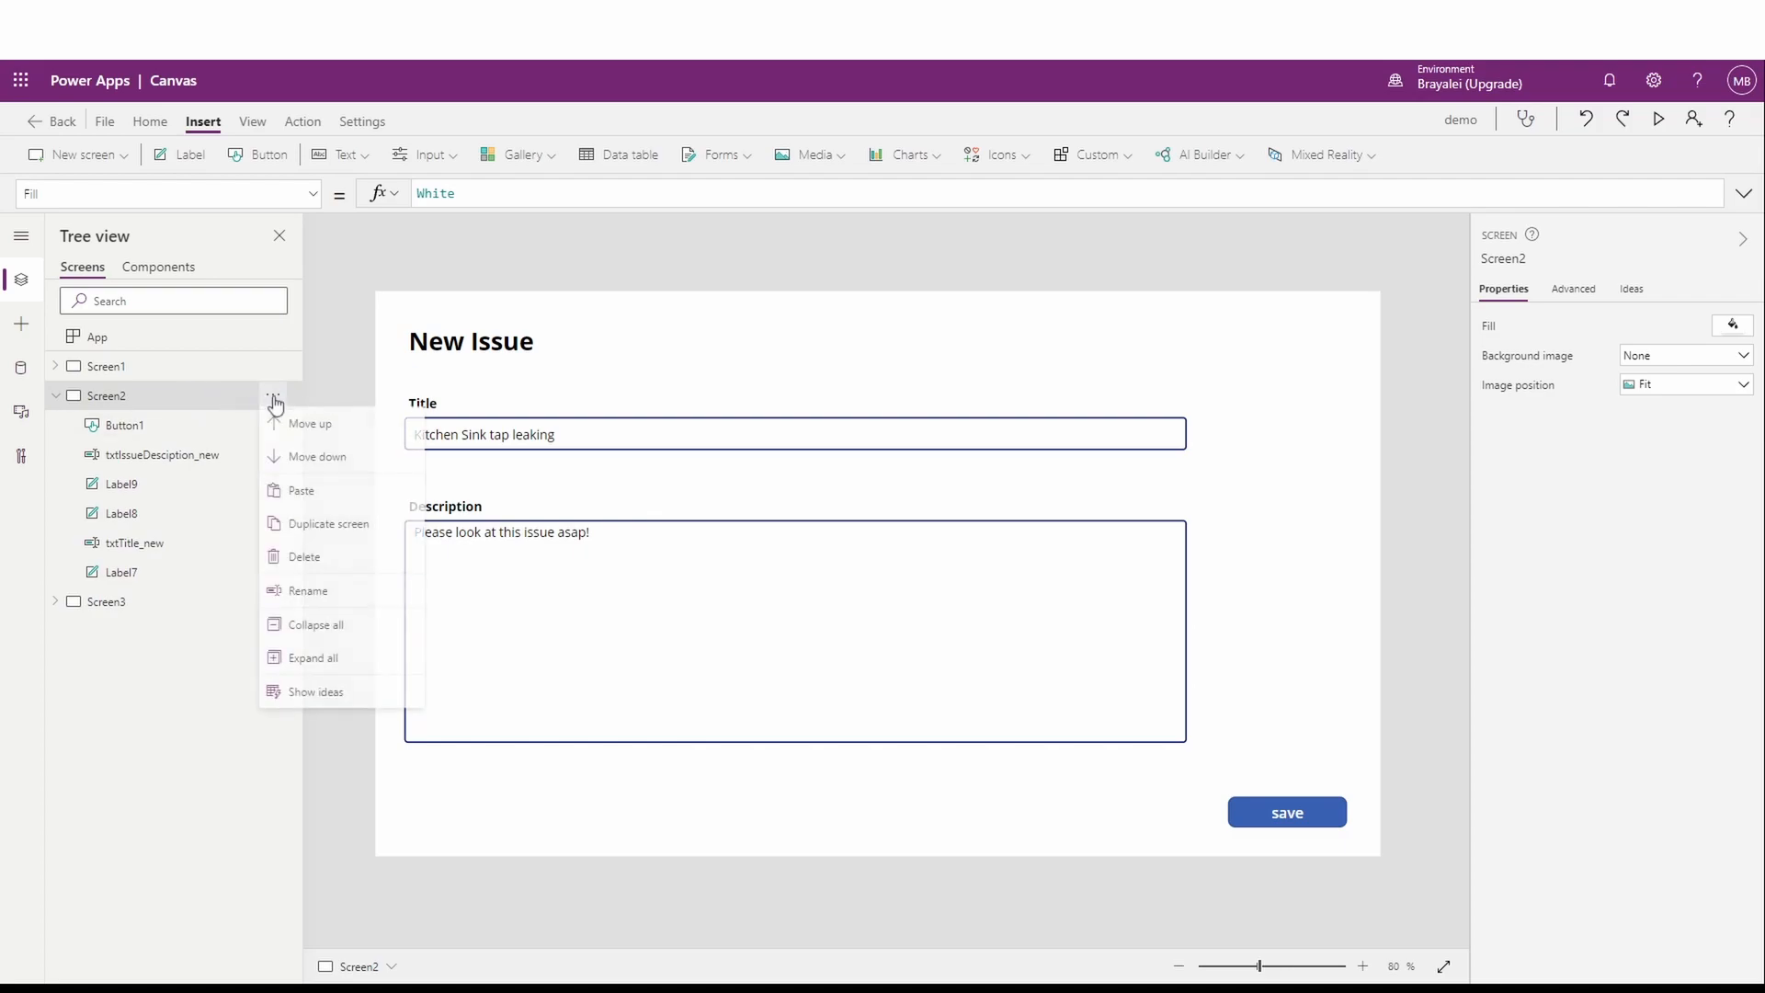
pyautogui.click(323, 527)
pyautogui.doubleClick(129, 606)
pyautogui.press('End')
pyautogui.hotkey('shift', 'Left')
pyautogui.hotkey('shift', 'Left')
pyautogui.hotkey('shift', 'Left')
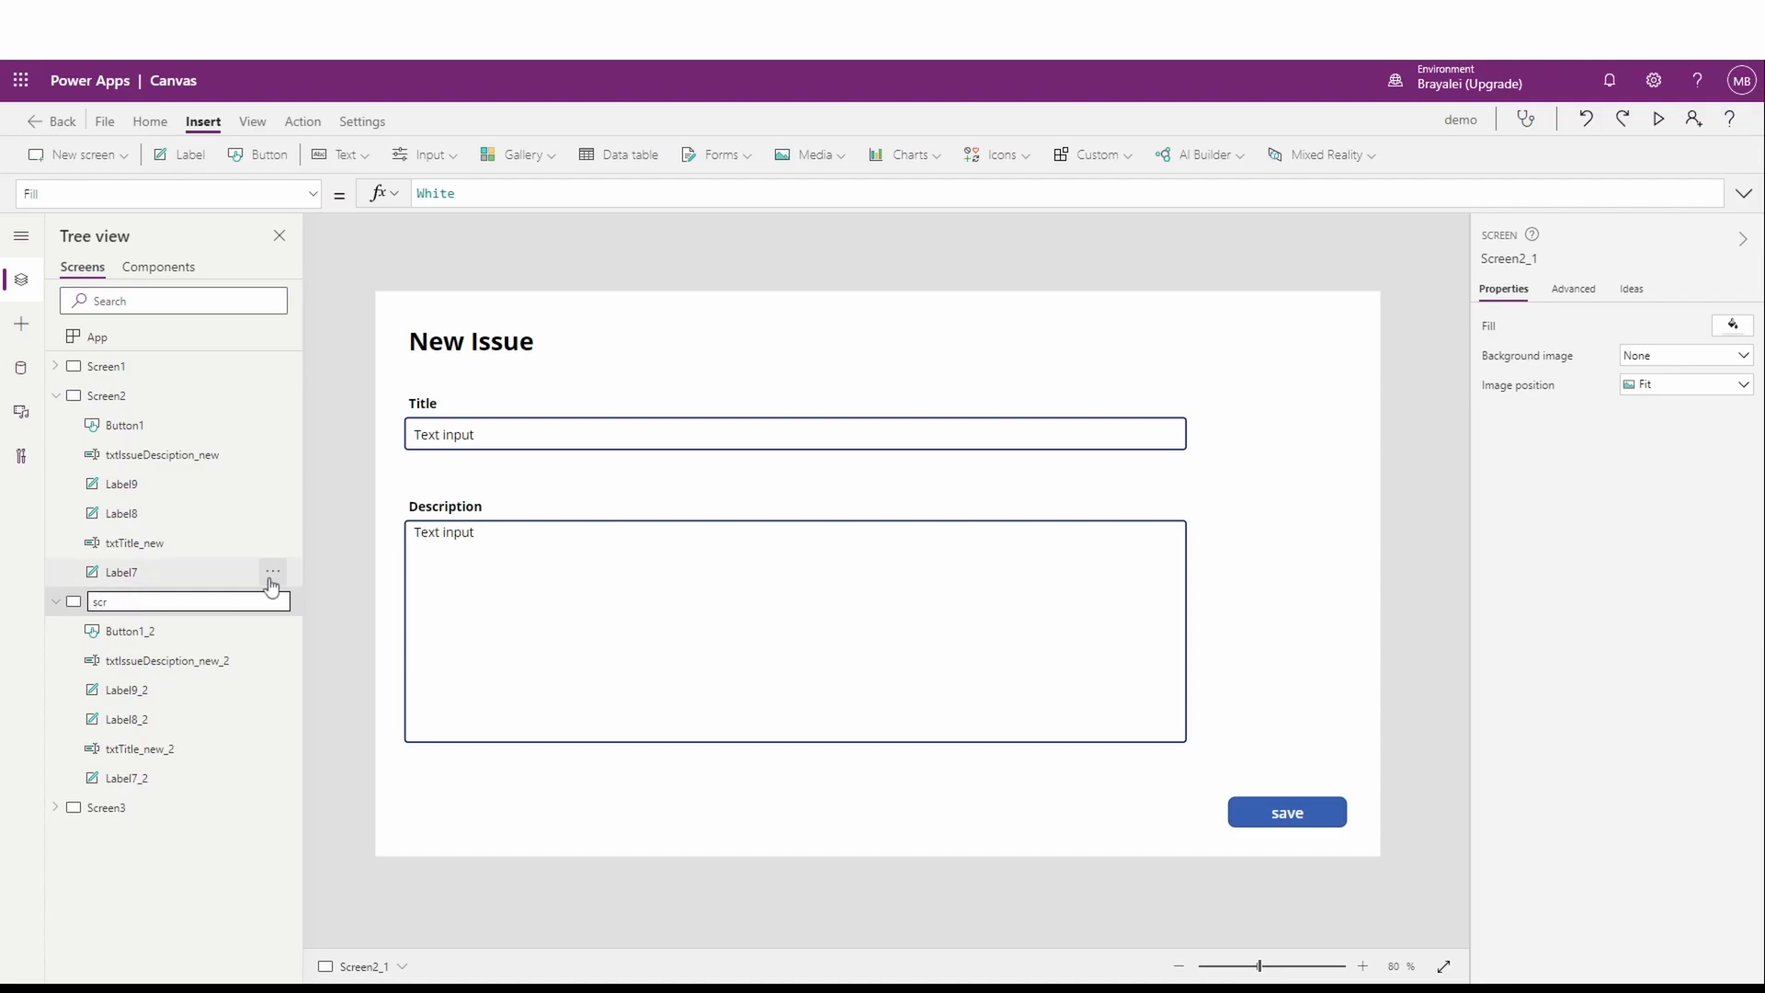
pyautogui.write('n')
pyautogui.press('Return')
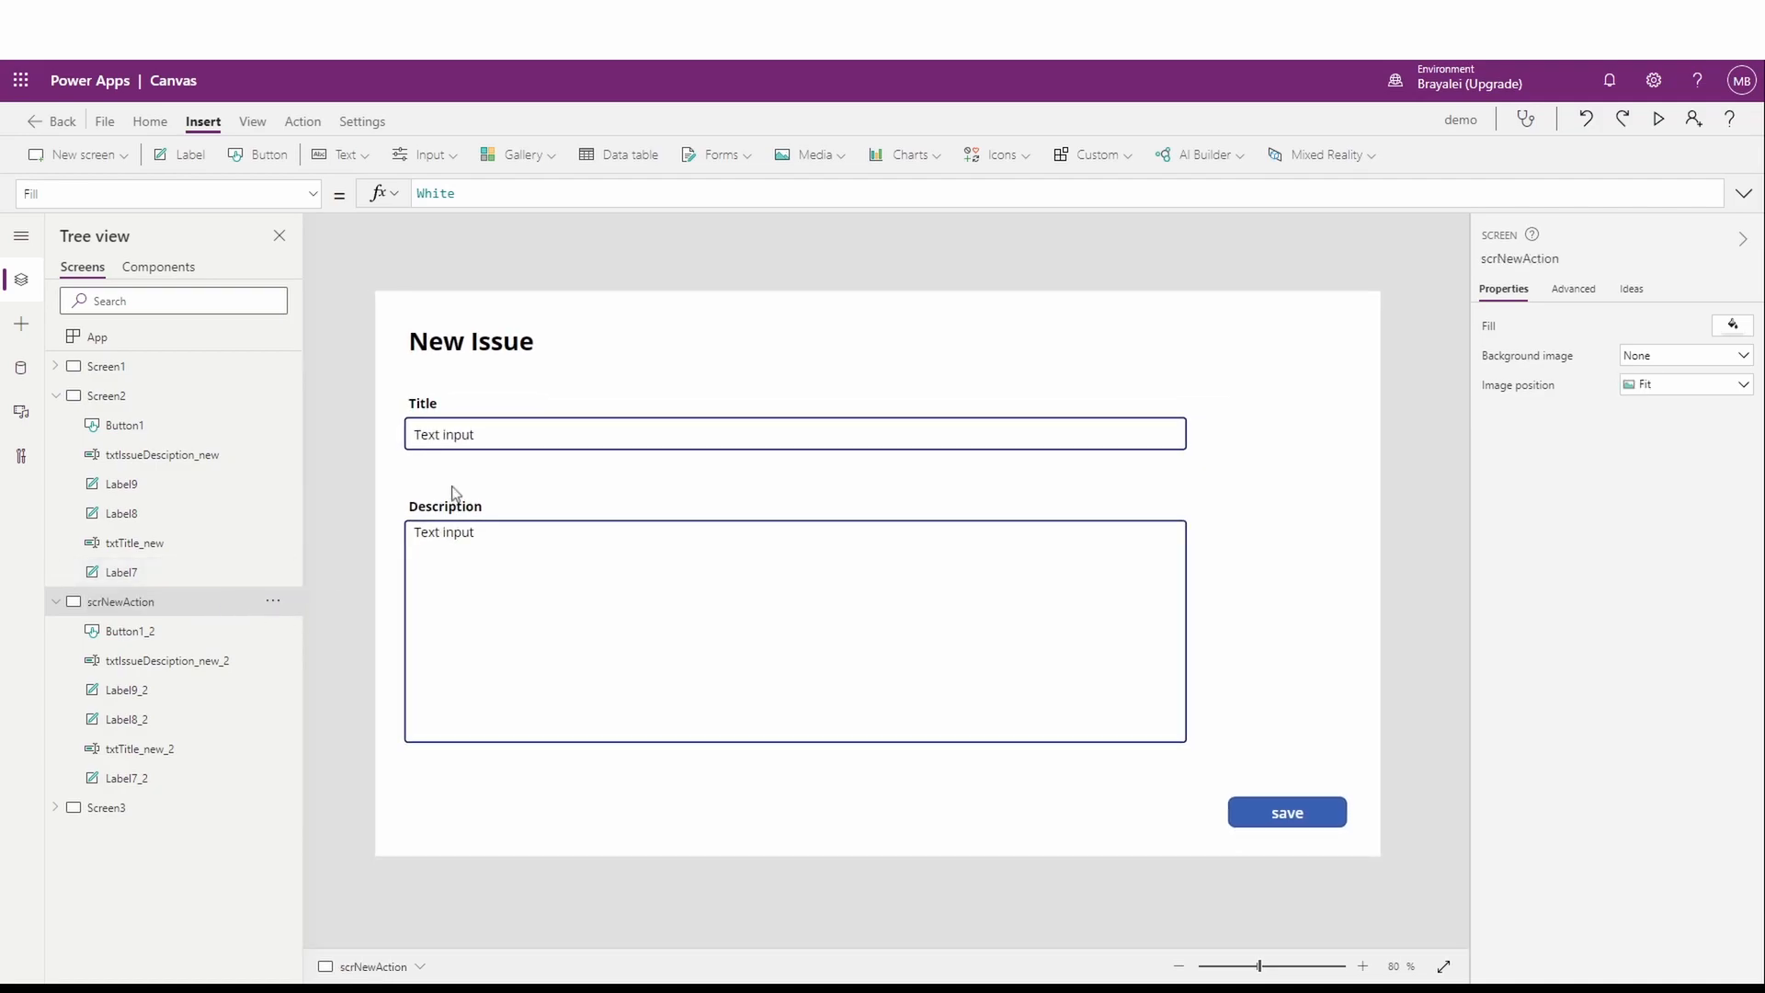
# Step: Collapse scrNewAction in the tree and move it below Screen3
pyautogui.click(55, 601)
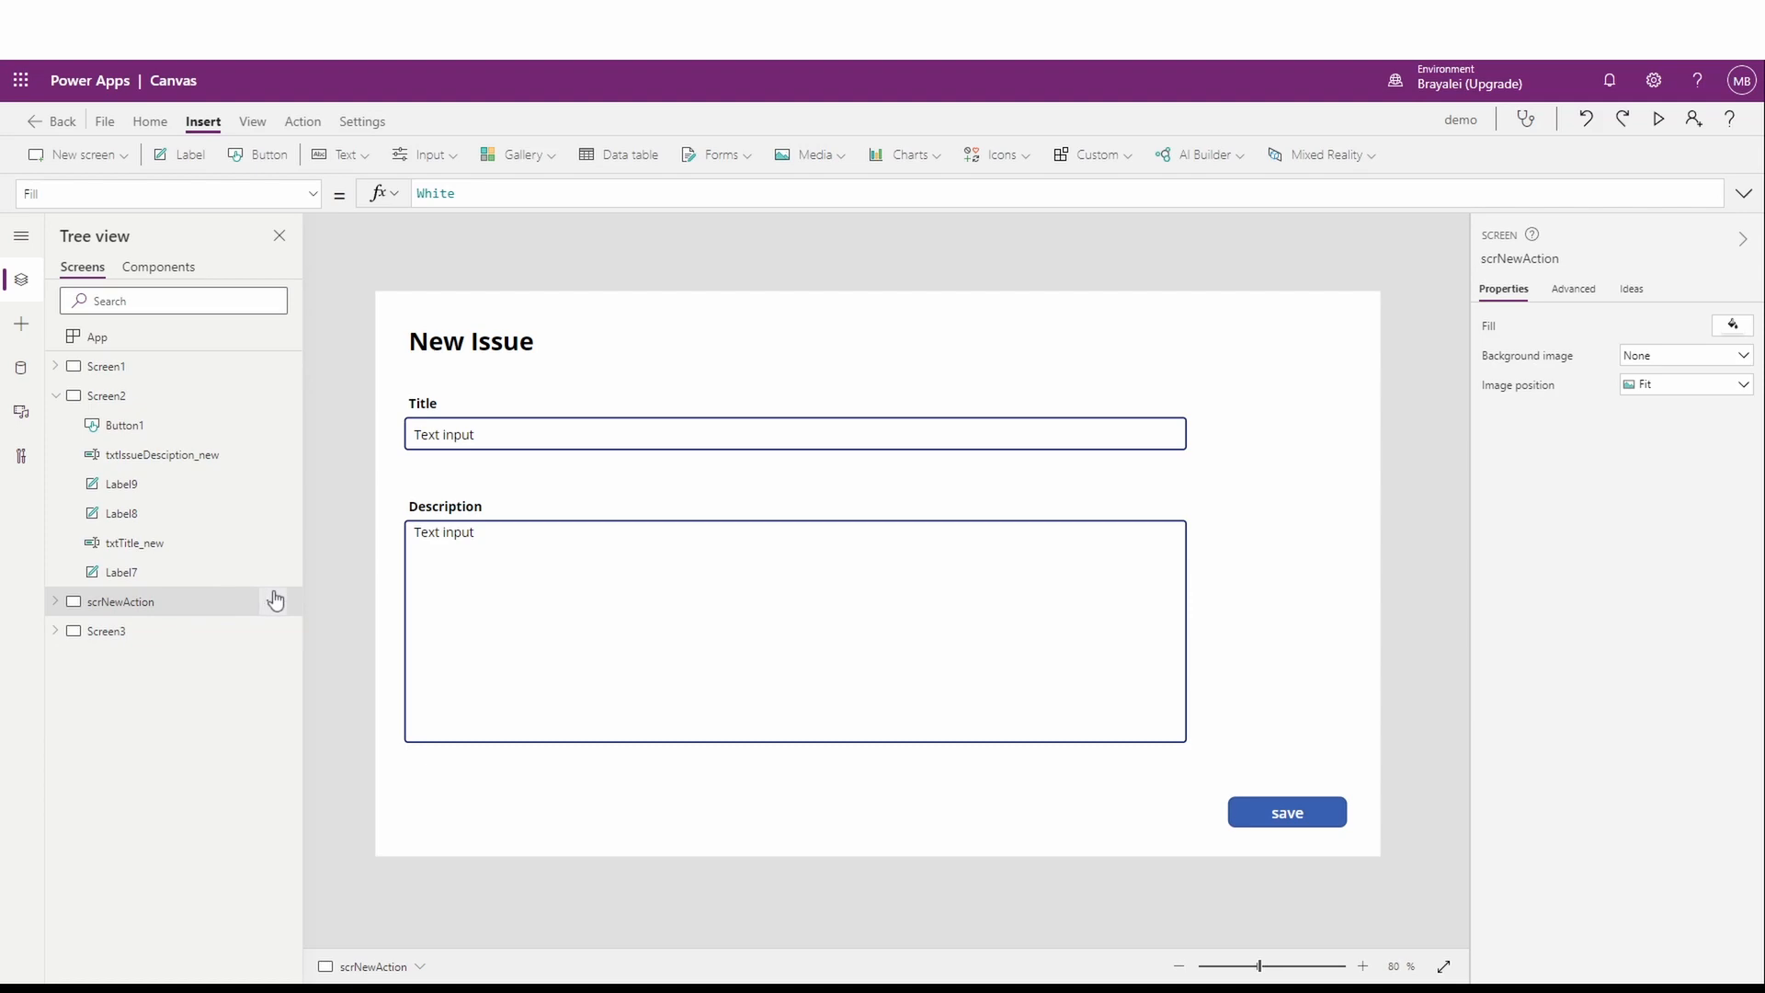
pyautogui.click(134, 631)
pyautogui.click(140, 603)
pyautogui.click(102, 396)
pyautogui.click(211, 602)
pyautogui.click(273, 602)
pyautogui.click(318, 665)
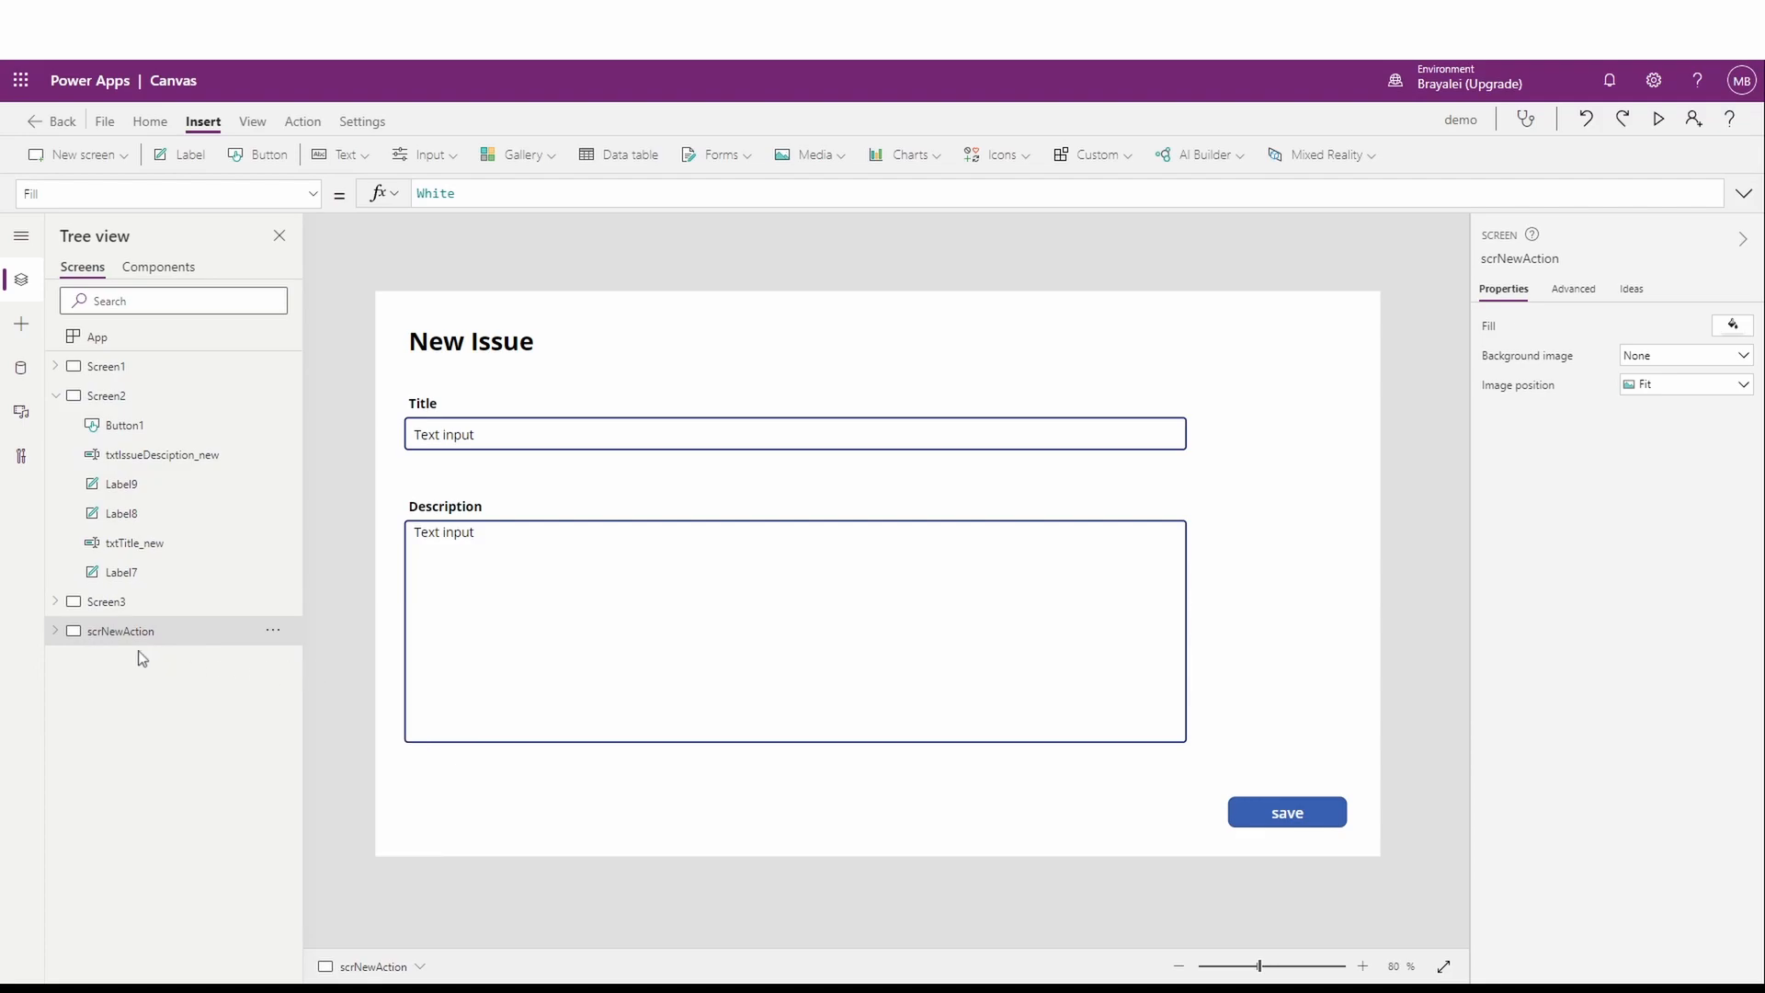
# Step: Rename Screen2 as scrNewIssue and Screen1 as scrMain
pyautogui.click(123, 402)
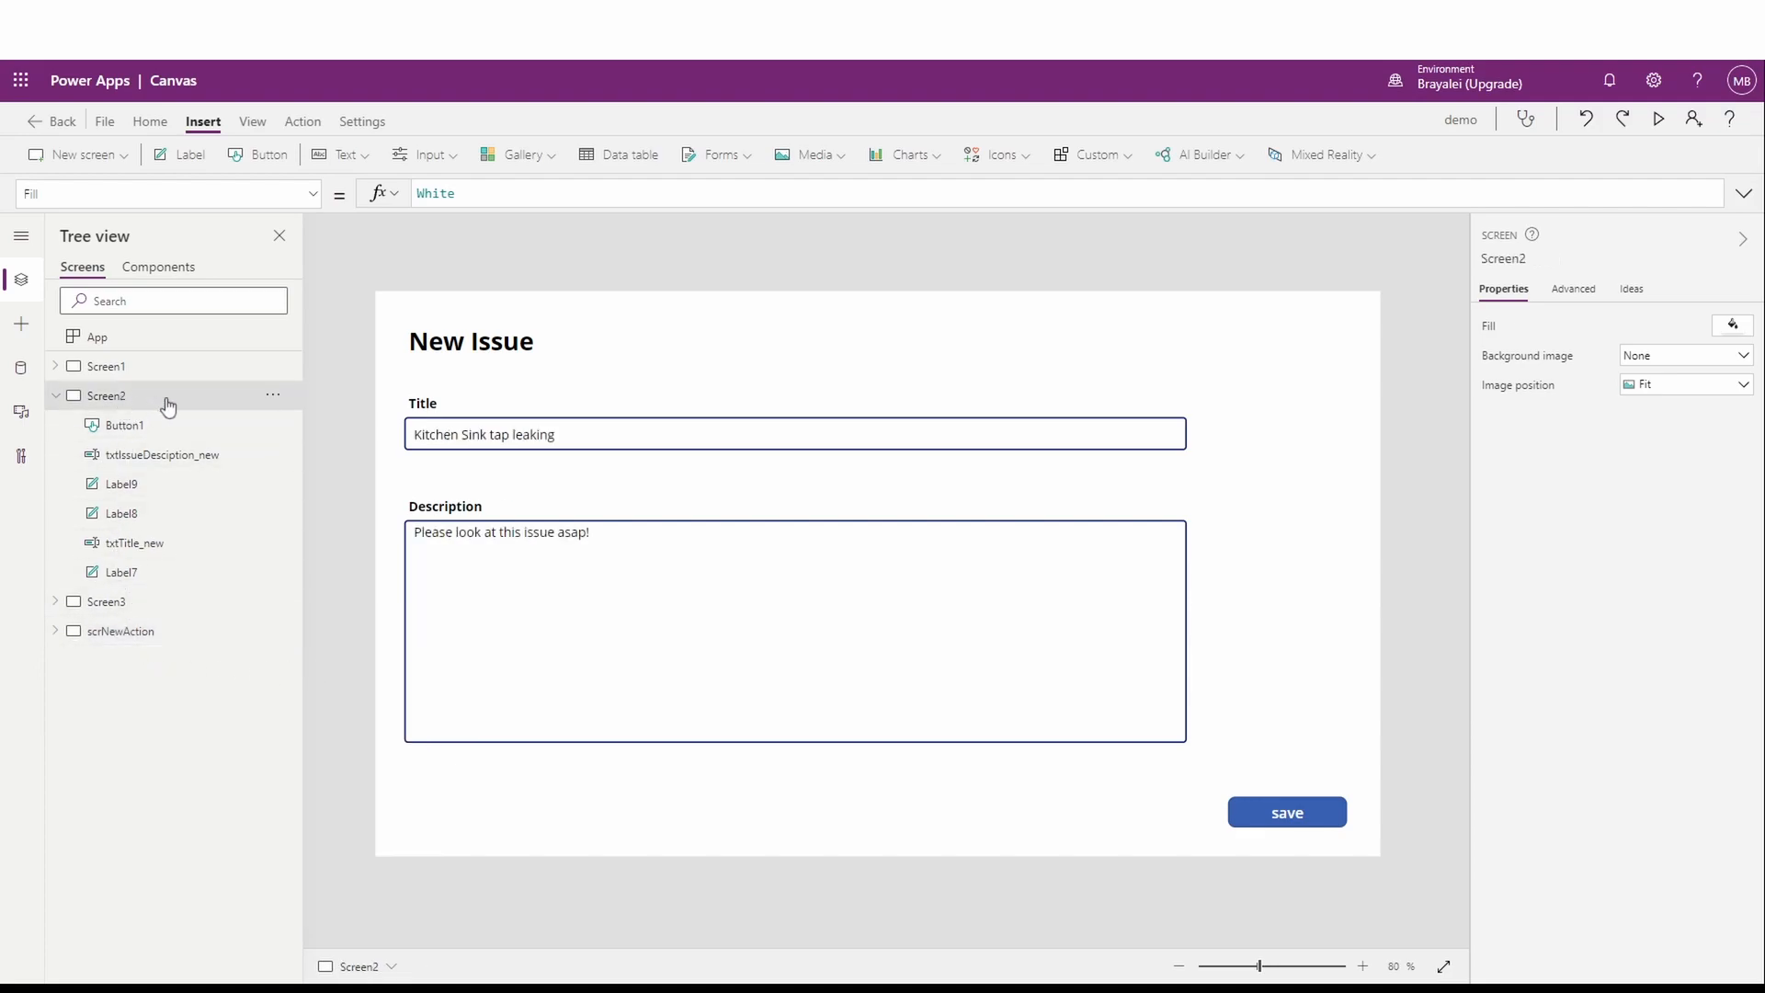
pyautogui.doubleClick(145, 399)
pyautogui.write('scrNewIssu')
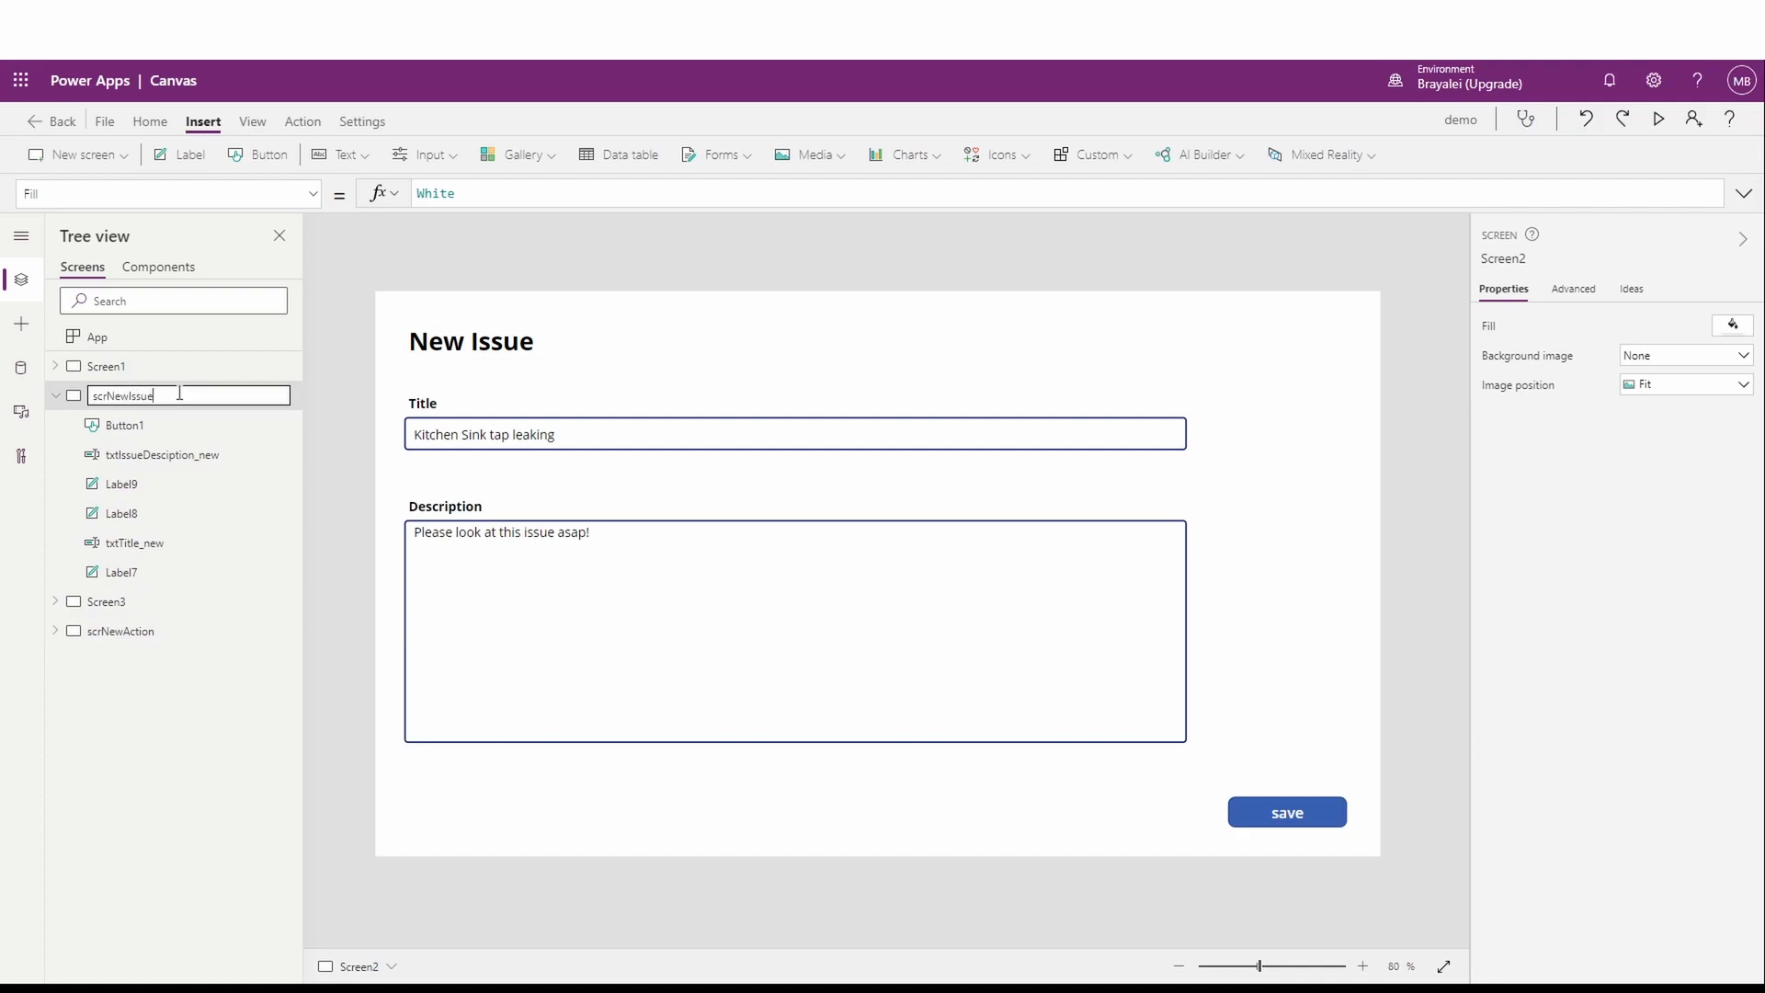
pyautogui.press('Return')
pyautogui.doubleClick(116, 367)
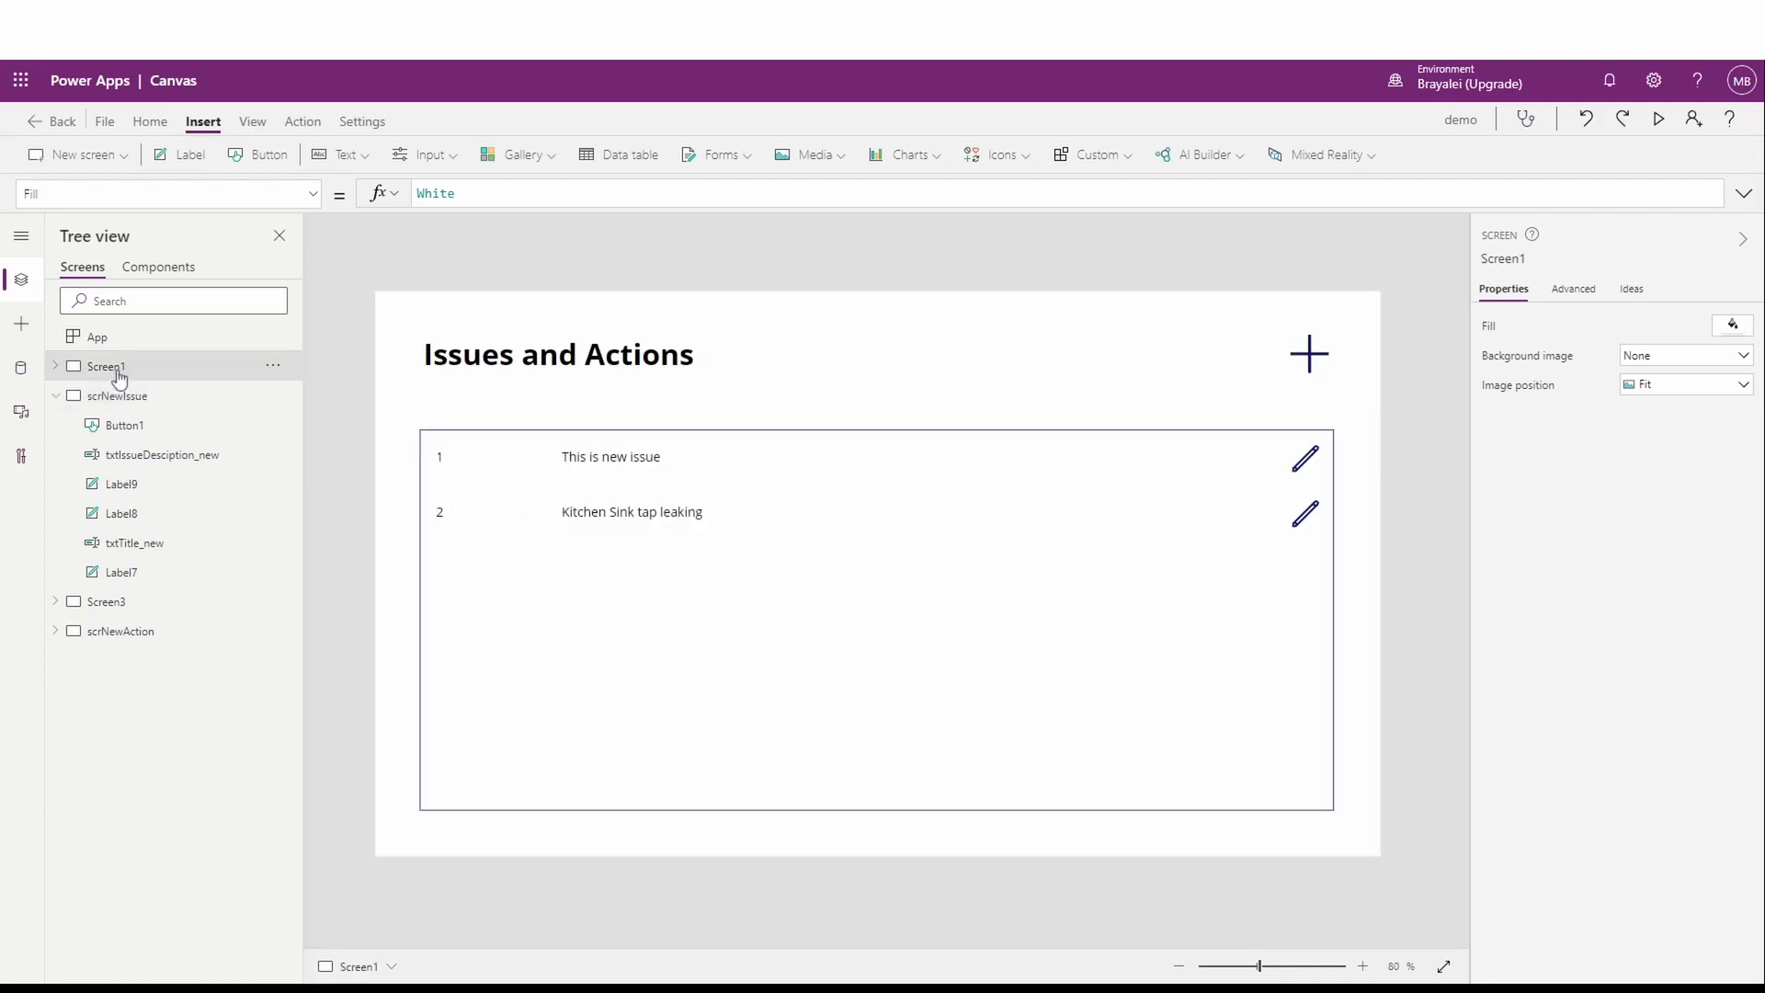
pyautogui.write('scrMain')
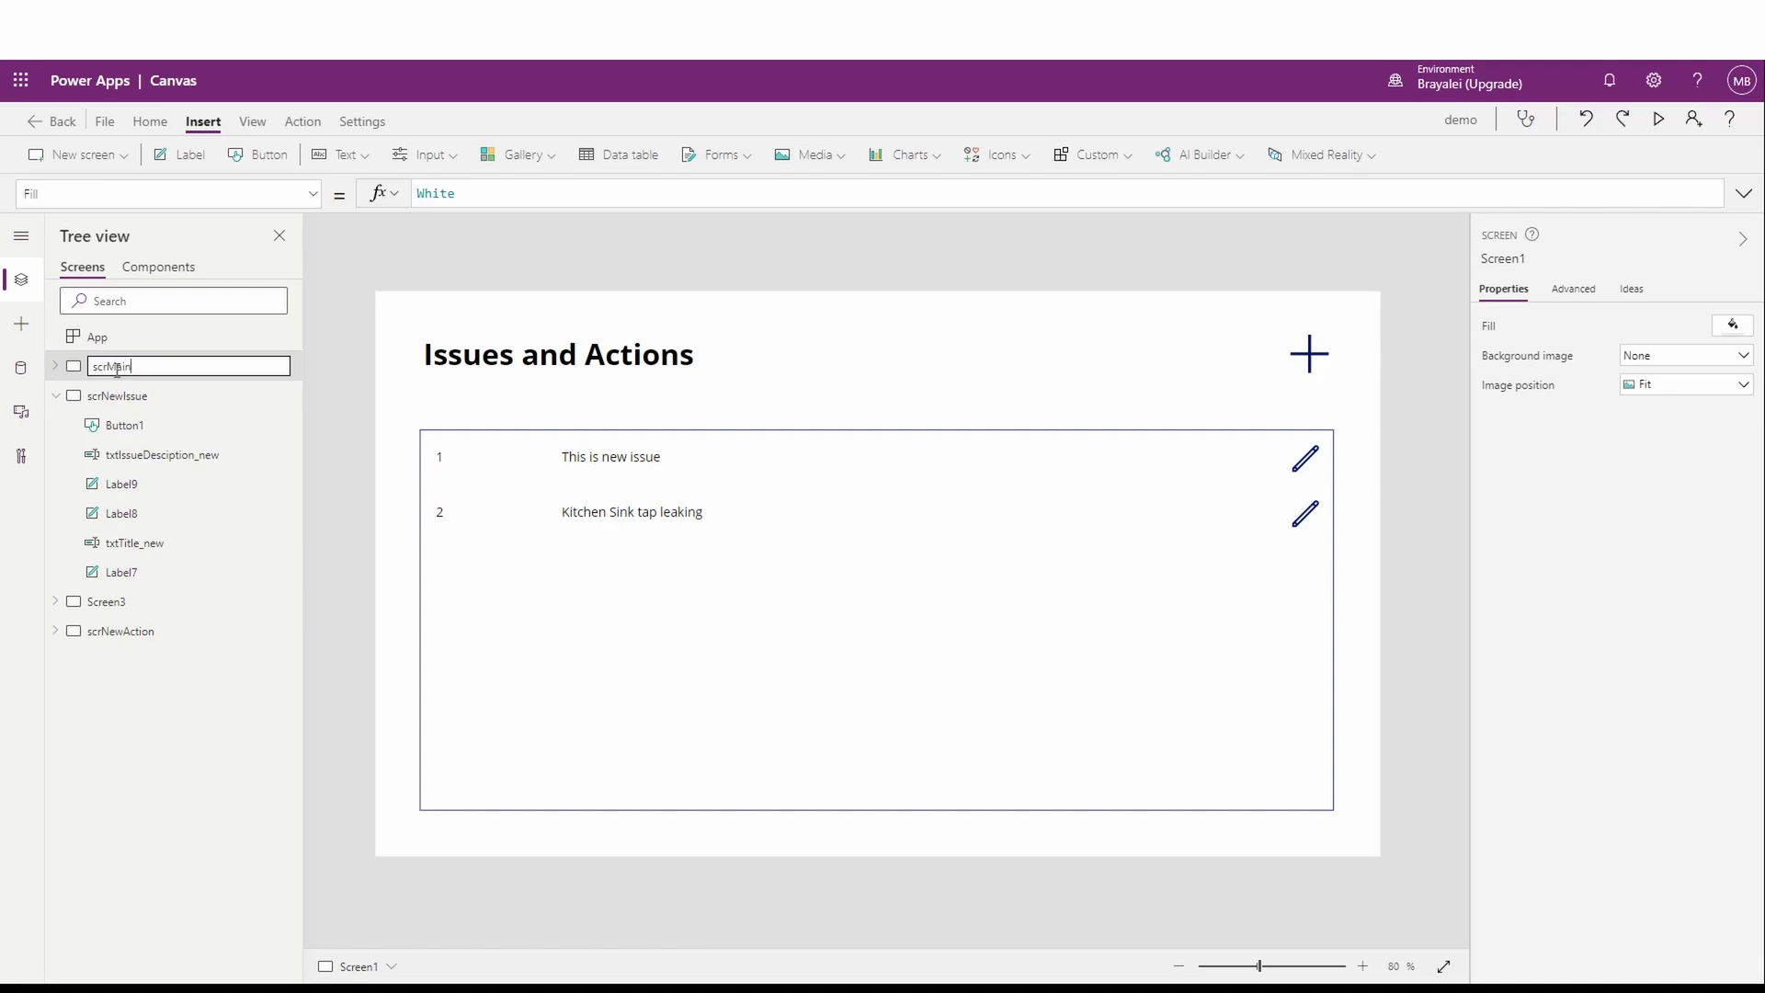
# Step: Rename Screen3 as scrViewIssue and collapse scrNewIssue in the tree
pyautogui.doubleClick(129, 603)
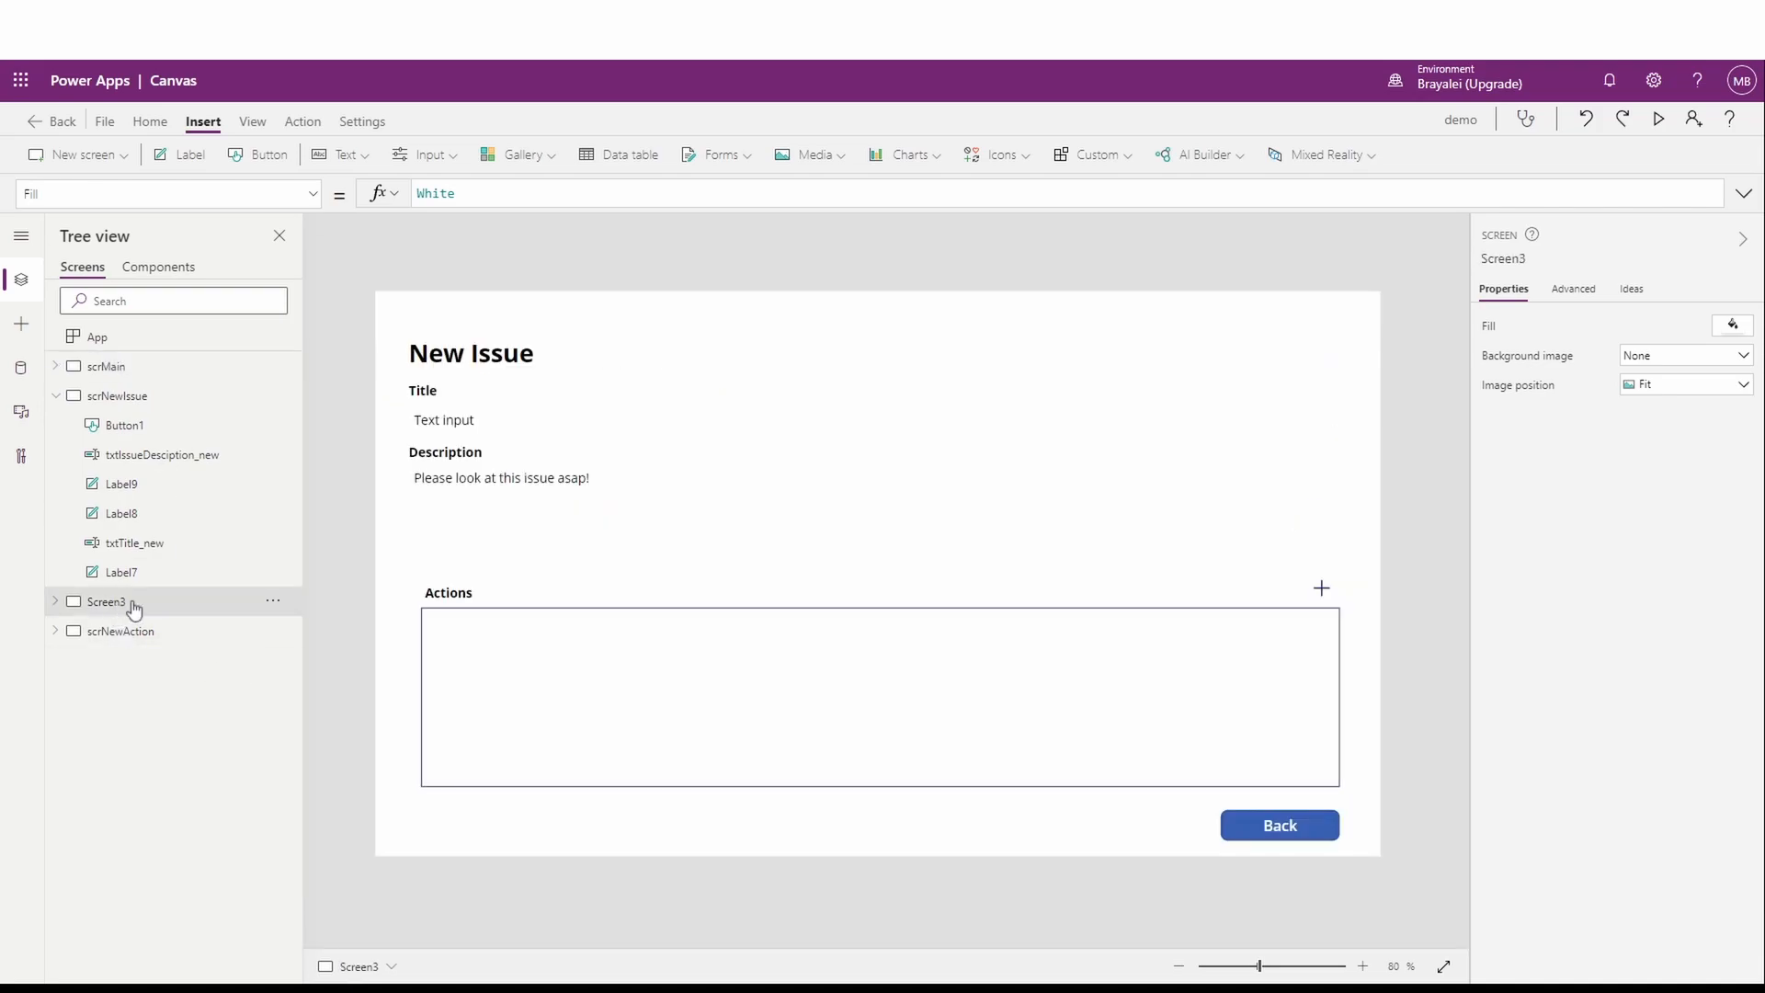
pyautogui.write('scrVie')
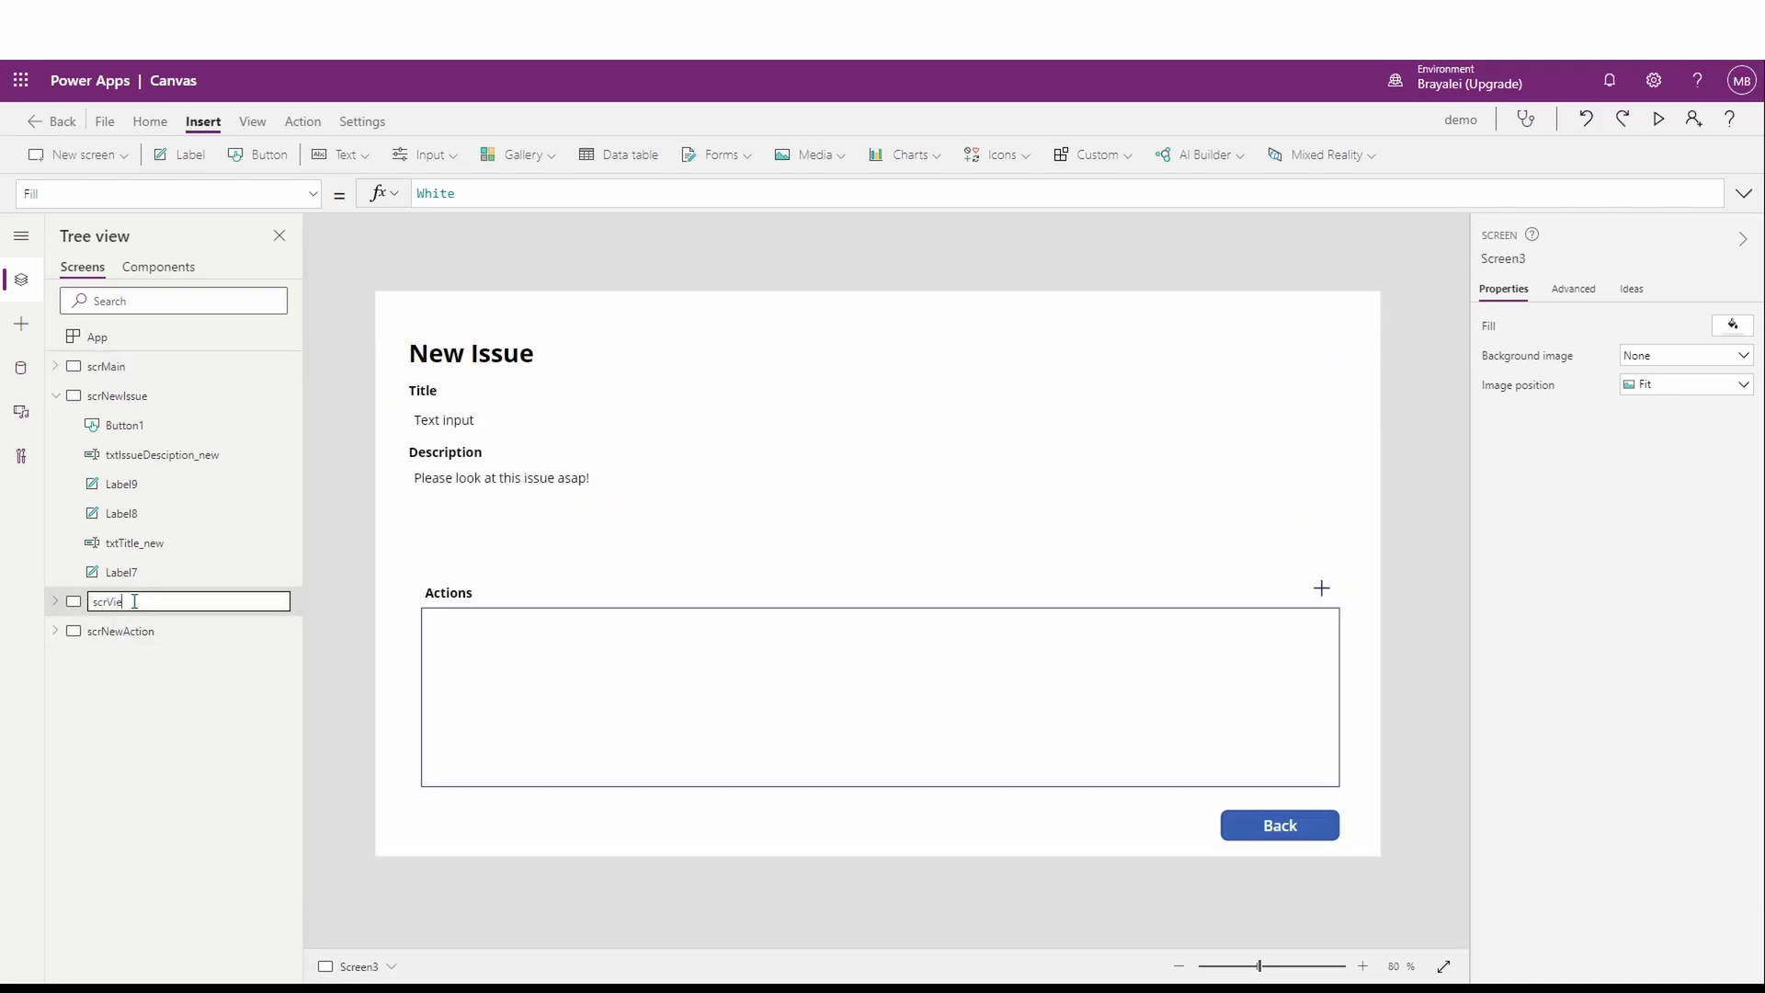
pyautogui.press('Return')
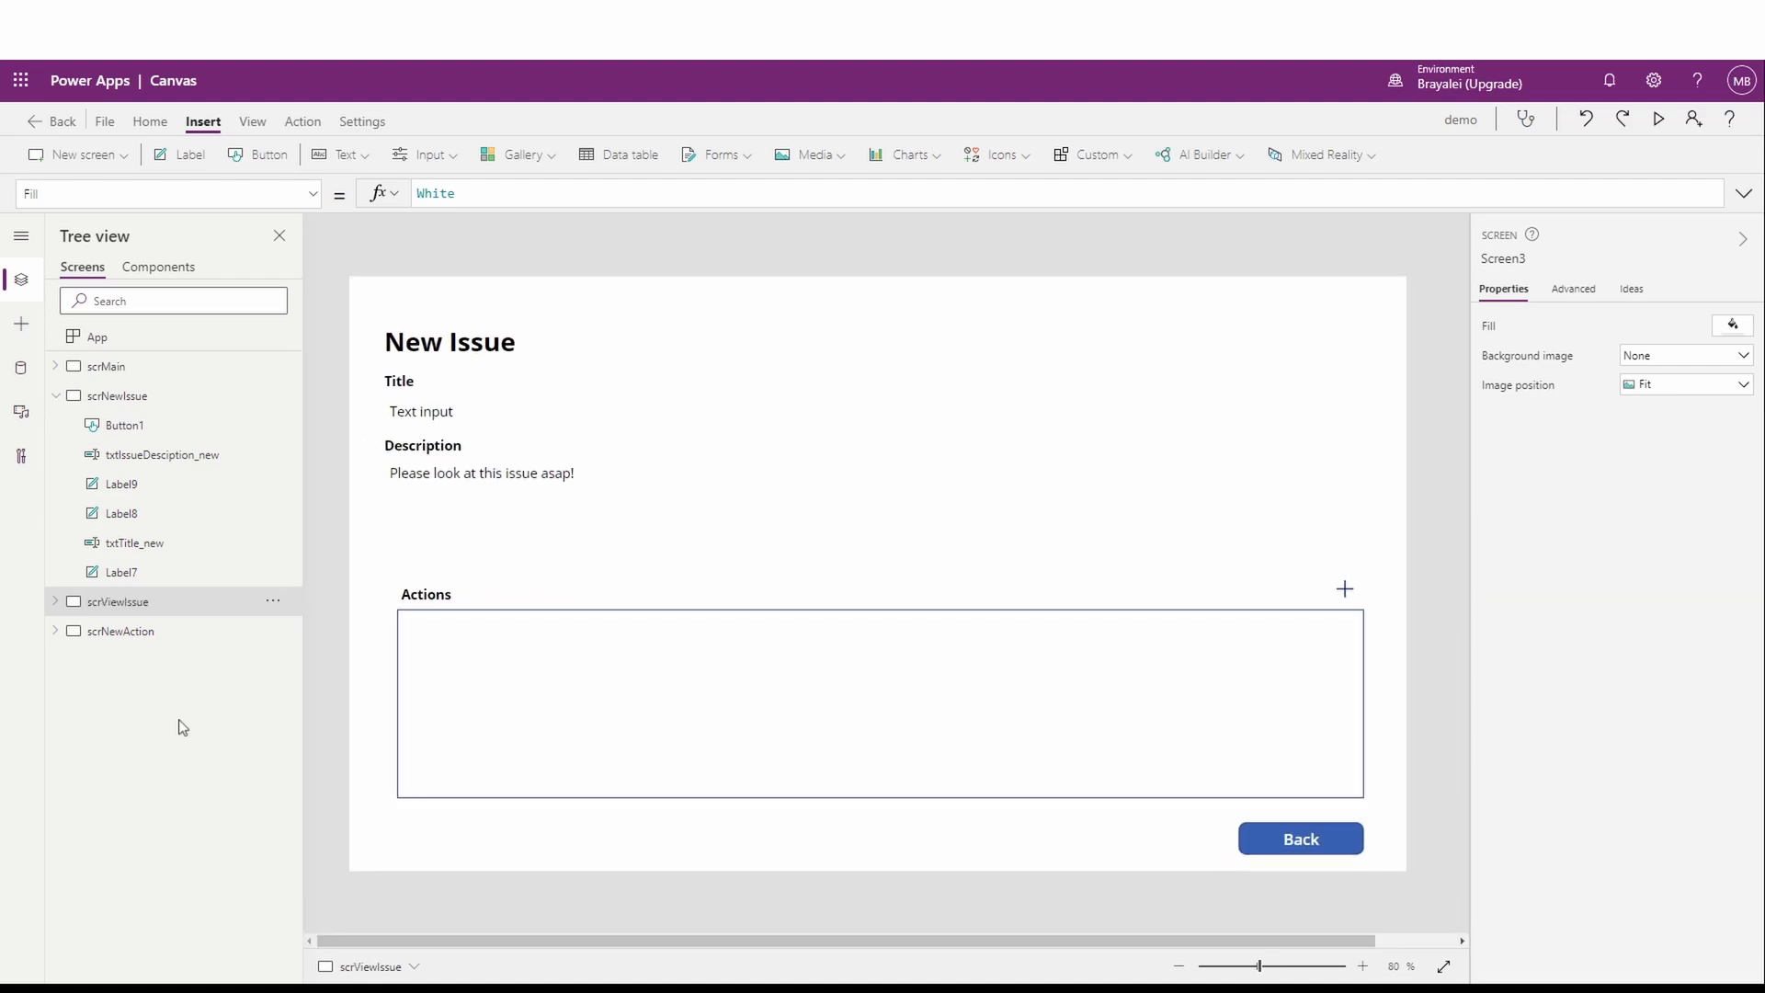
pyautogui.click(55, 395)
# Step: Rename the title text input on scrNewAction as txtActionTitle_new
pyautogui.click(147, 454)
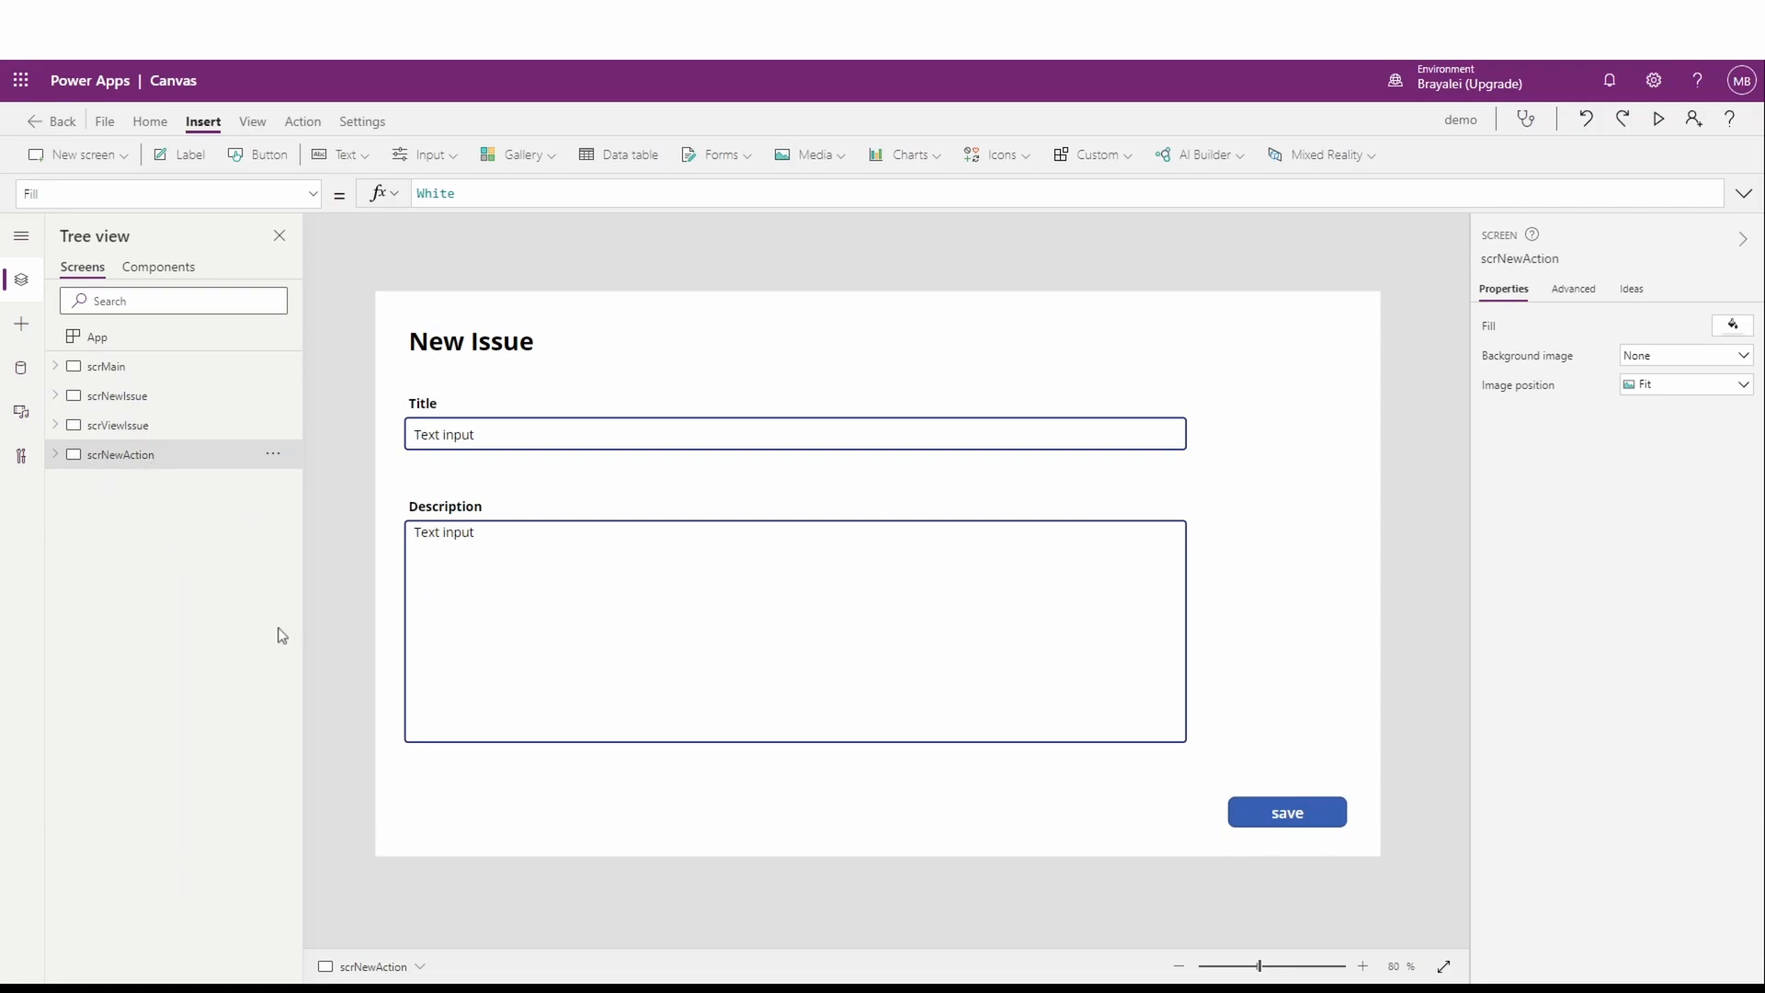
pyautogui.click(520, 440)
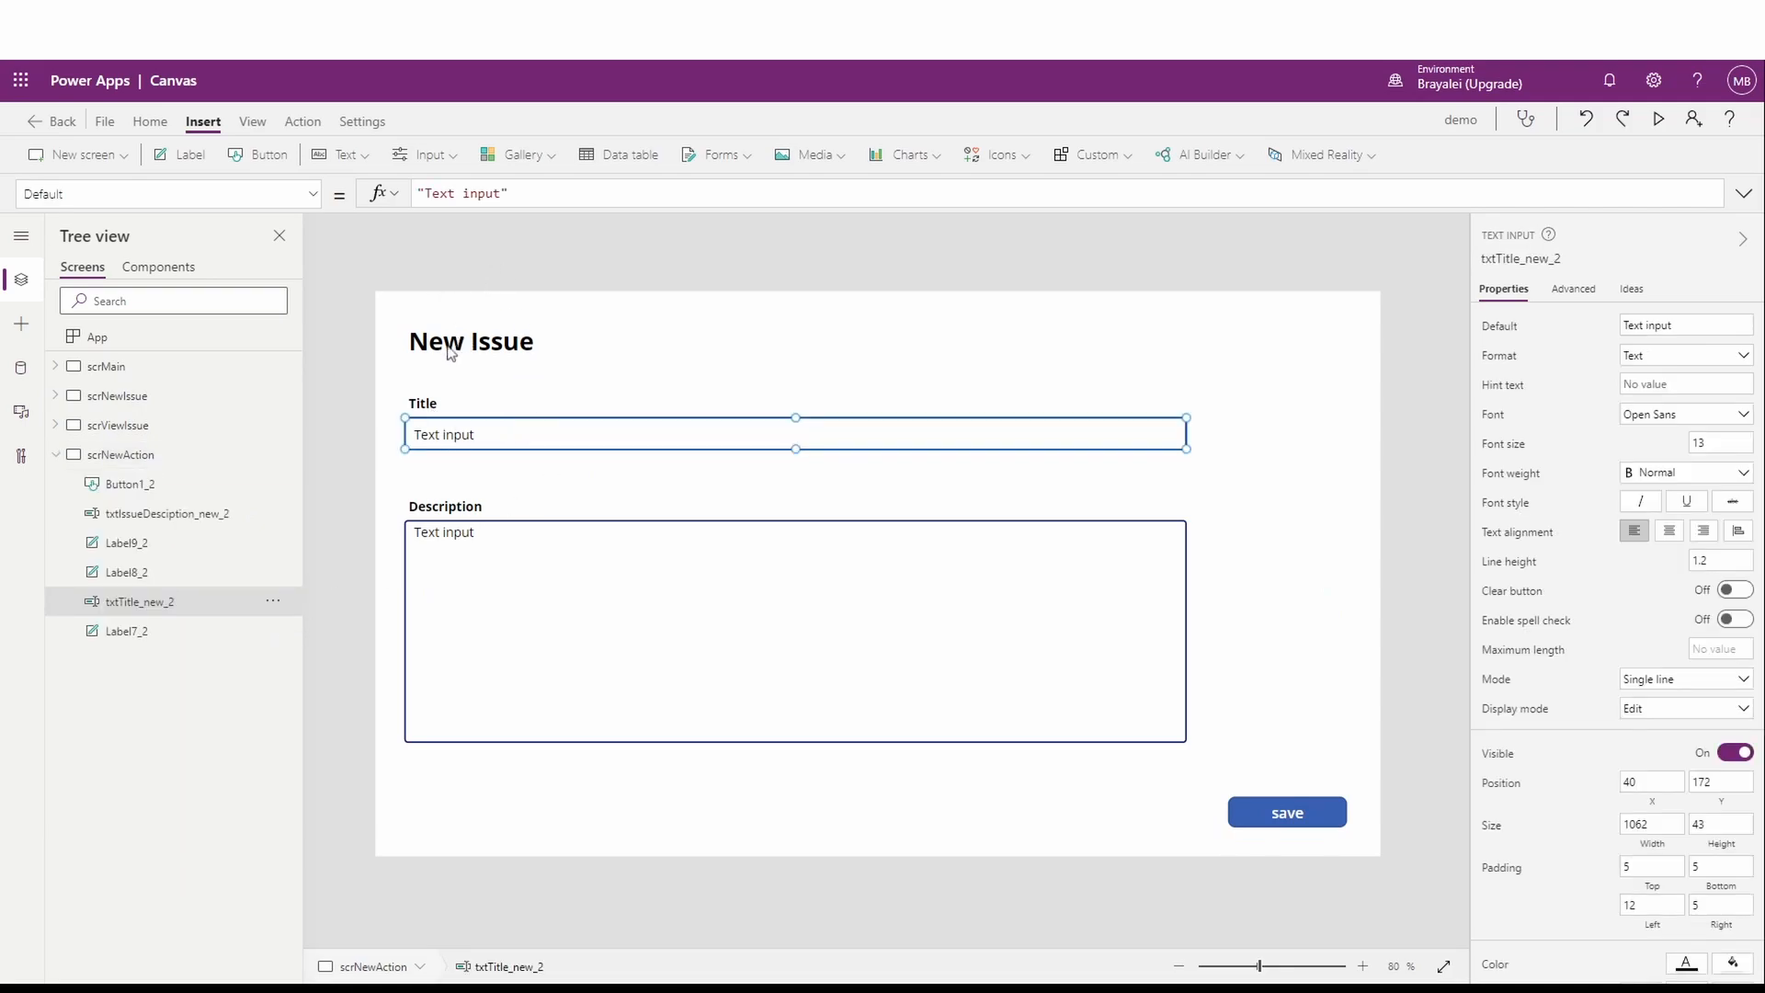
pyautogui.doubleClick(129, 602)
pyautogui.click(126, 603)
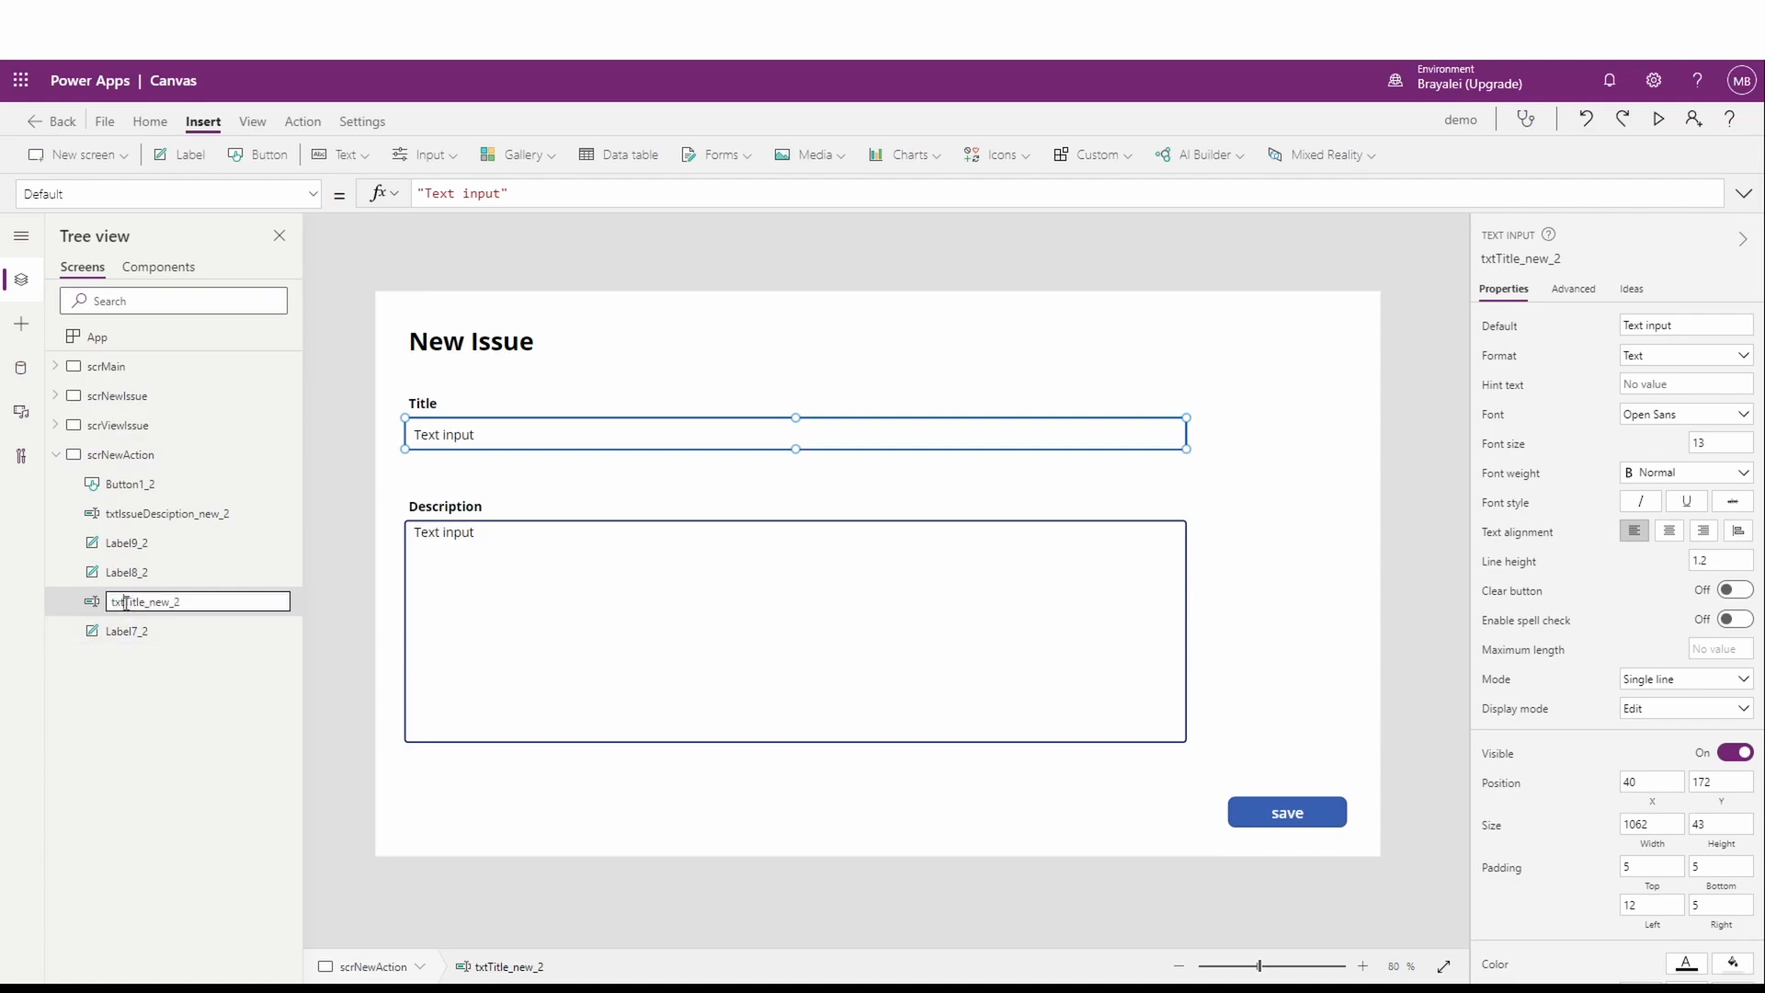
pyautogui.press('Delete')
pyautogui.press('Delete')
pyautogui.press('Delete')
pyautogui.press('Delete')
pyautogui.press('Delete')
pyautogui.write('Acto')
pyautogui.write('in')
pyautogui.write('Title')
pyautogui.press('Delete')
pyautogui.press('Delete')
pyautogui.press('Return')
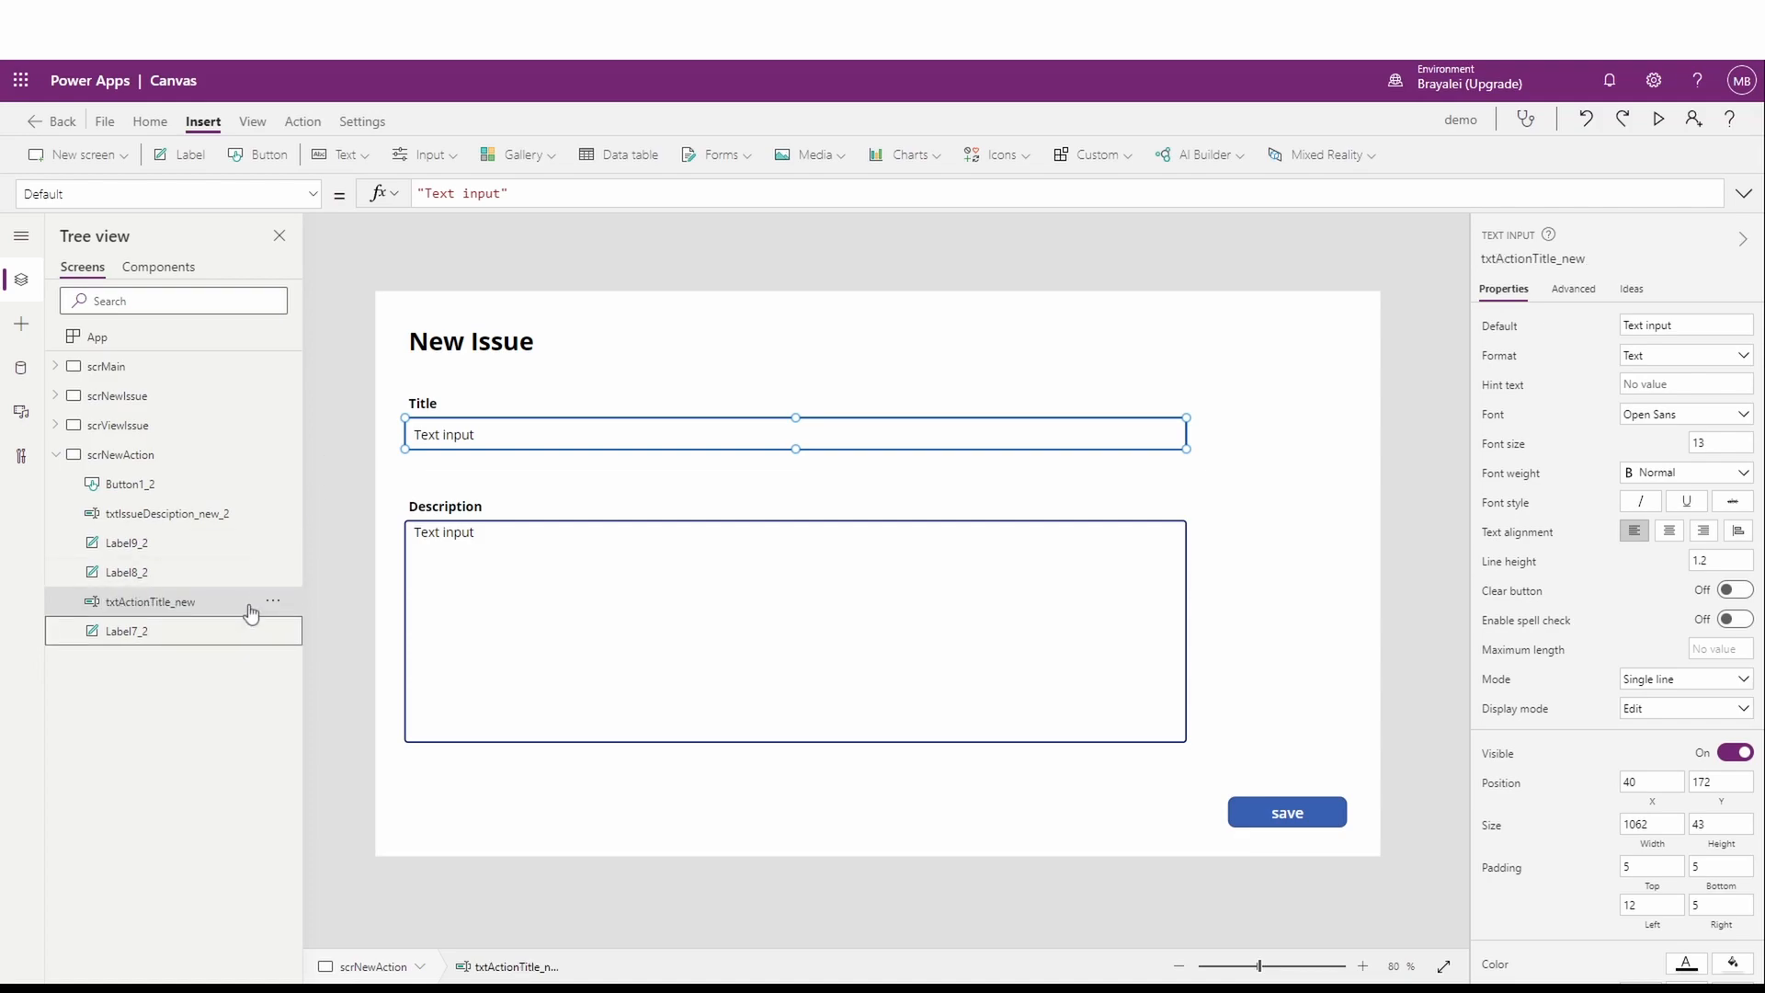
# Step: Rename the description text input on scrNewAction as txtActionDesciption_new
pyautogui.click(480, 603)
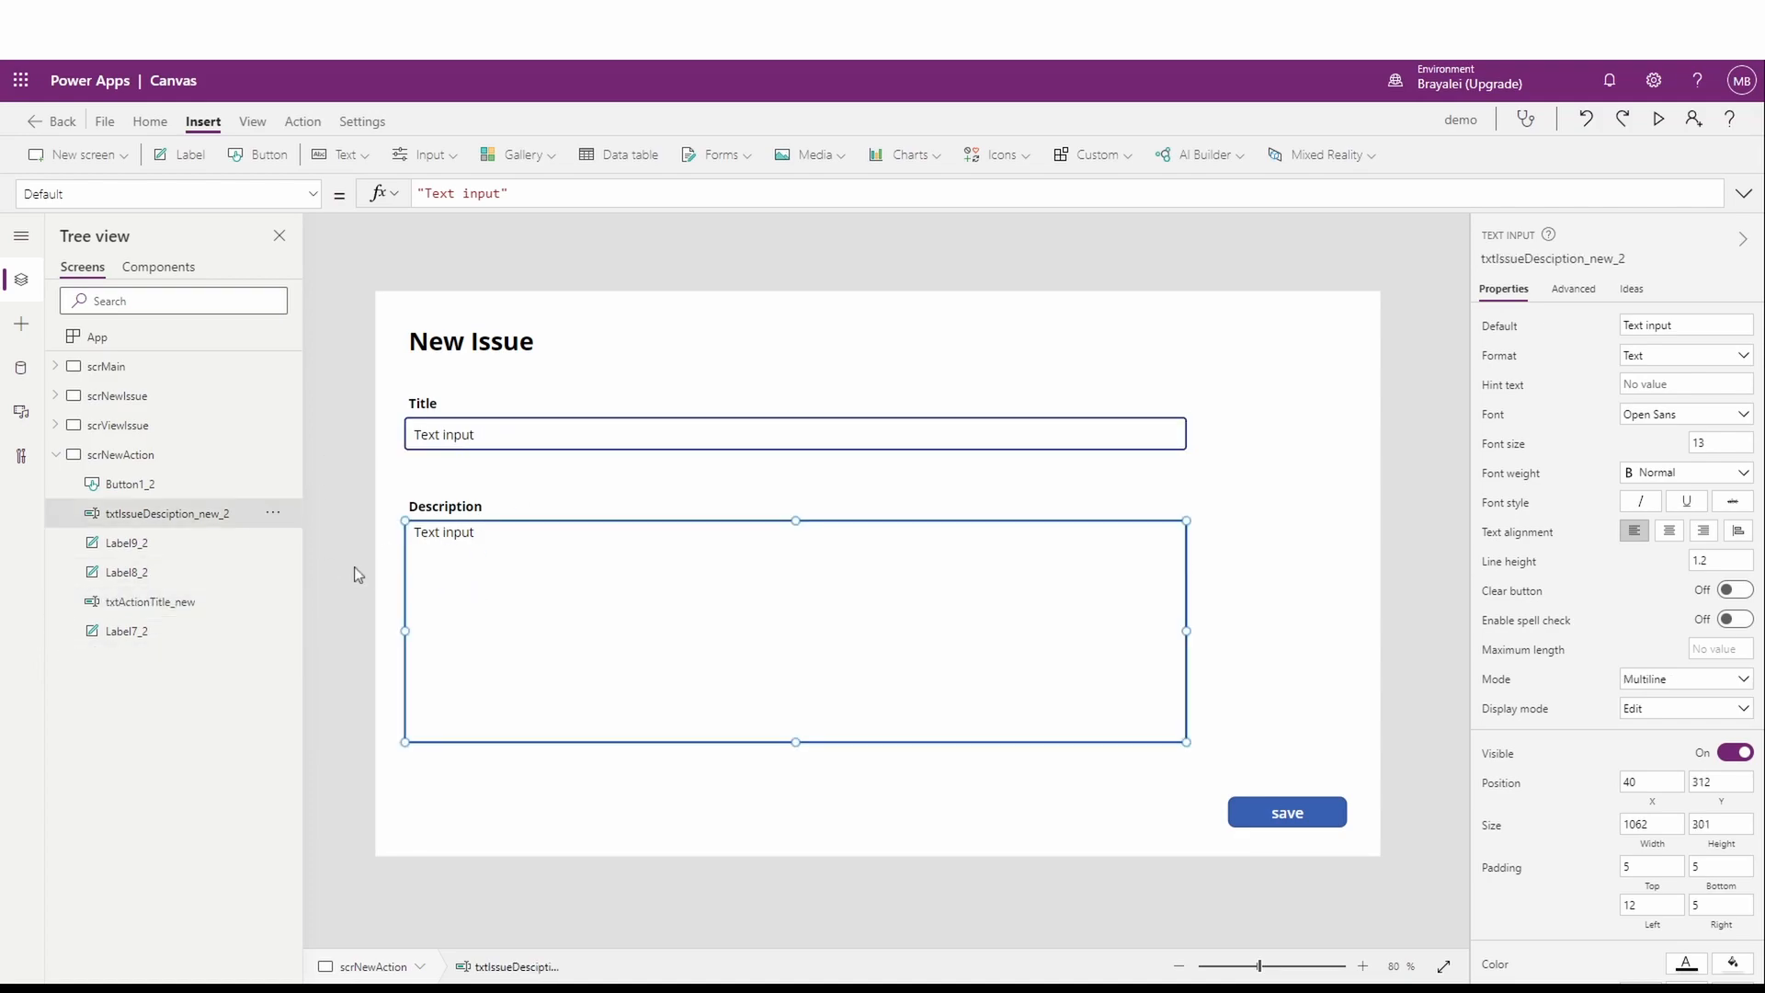
pyautogui.doubleClick(153, 513)
pyautogui.click(154, 513)
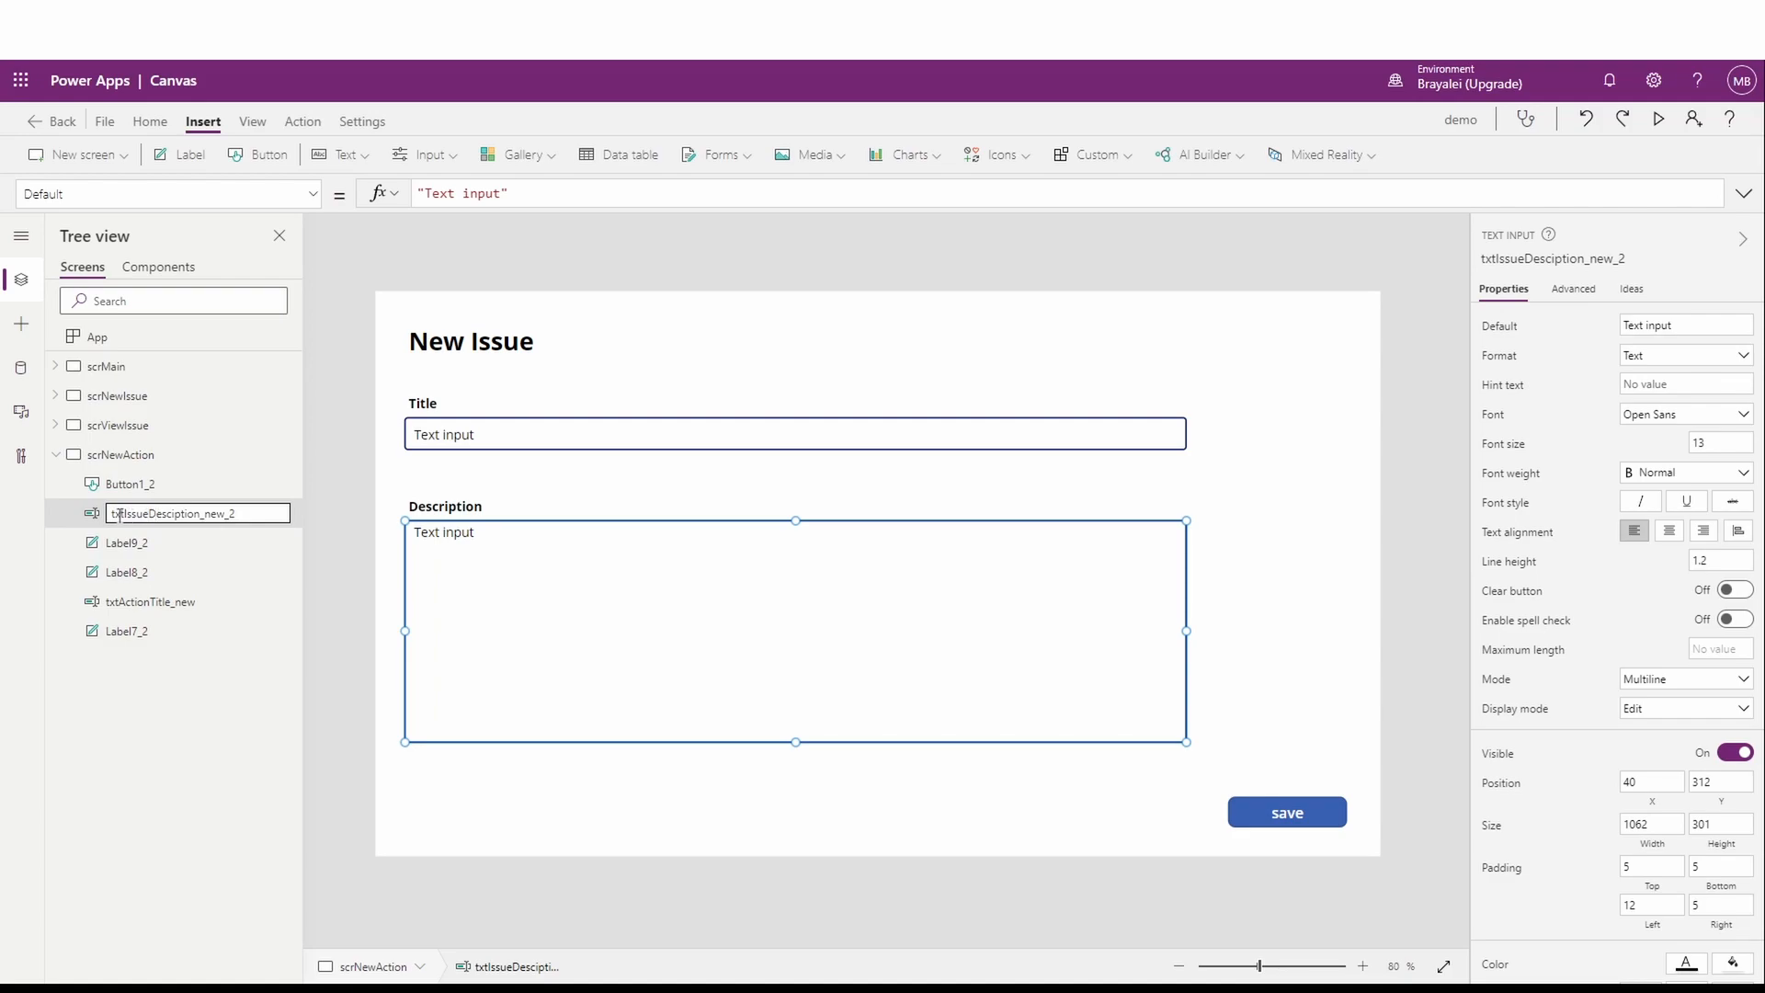
pyautogui.click(129, 512)
pyautogui.press('BackSpace')
pyautogui.write('Act')
pyautogui.write('ionD')
pyautogui.write('r')
pyautogui.click(246, 513)
pyautogui.press('BackSpace')
pyautogui.press('BackSpace')
pyautogui.press('Return')
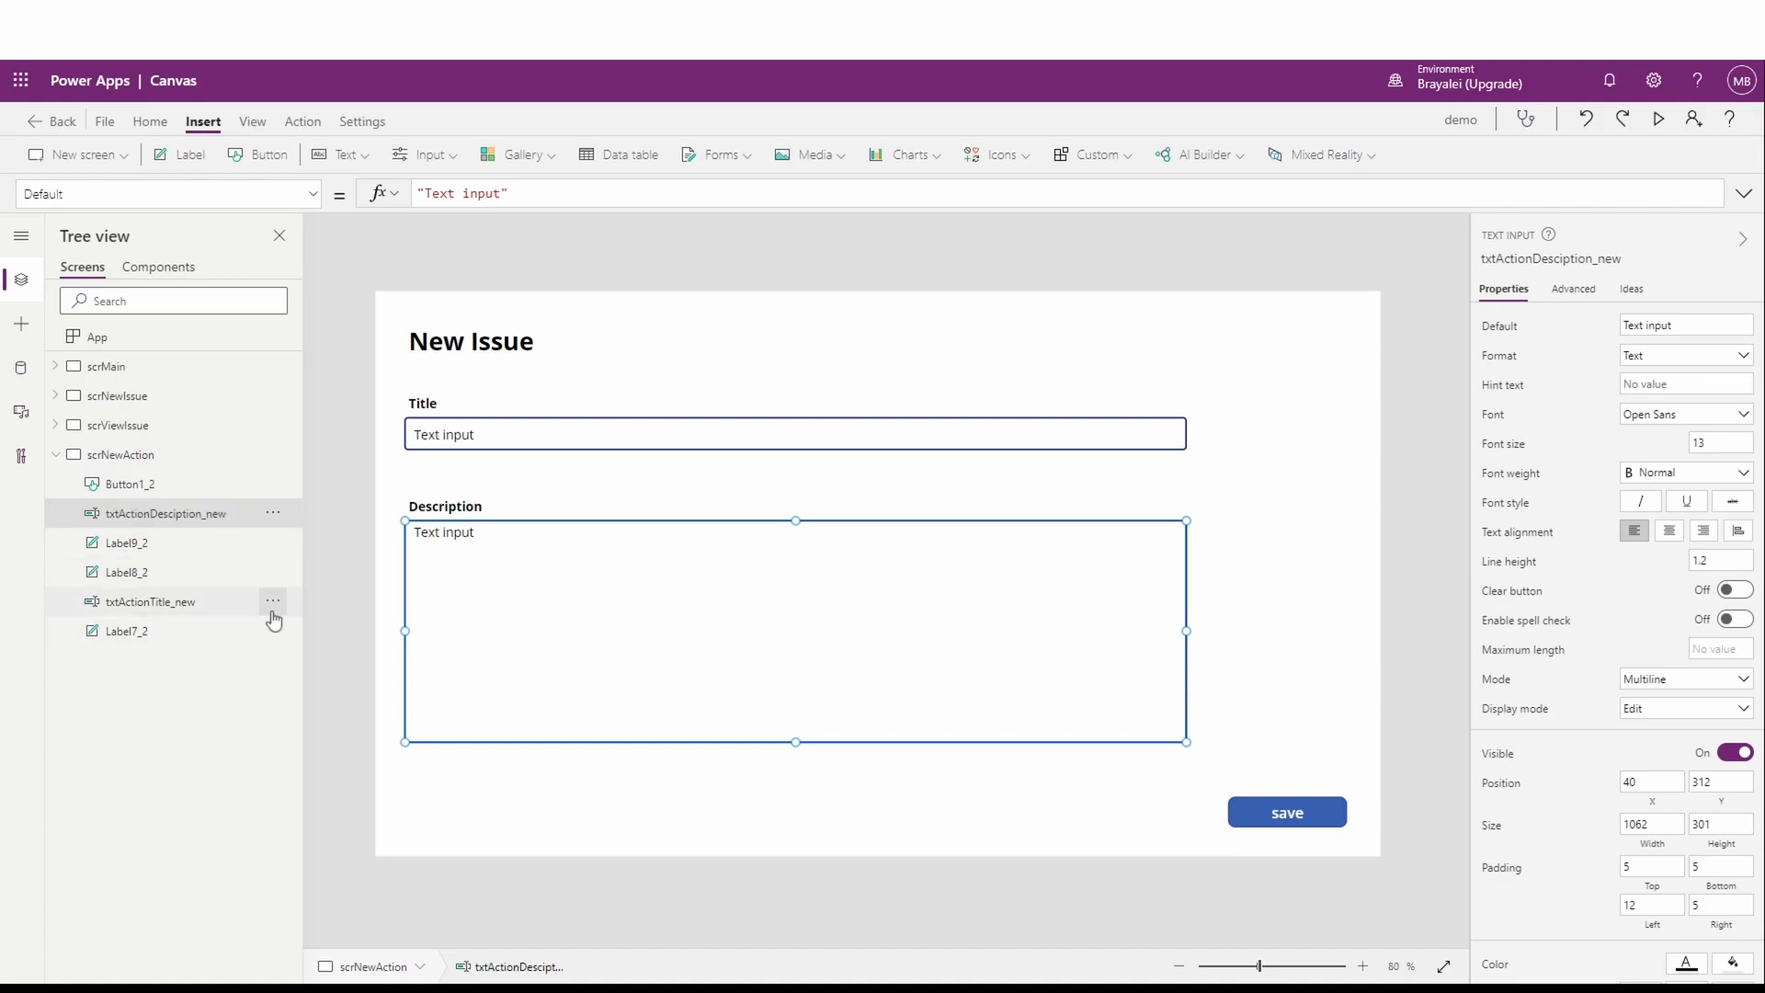
# Step: Select the save button on scrNewAction, and switch to SharePoint to open the Actions list's settings
pyautogui.click(1287, 813)
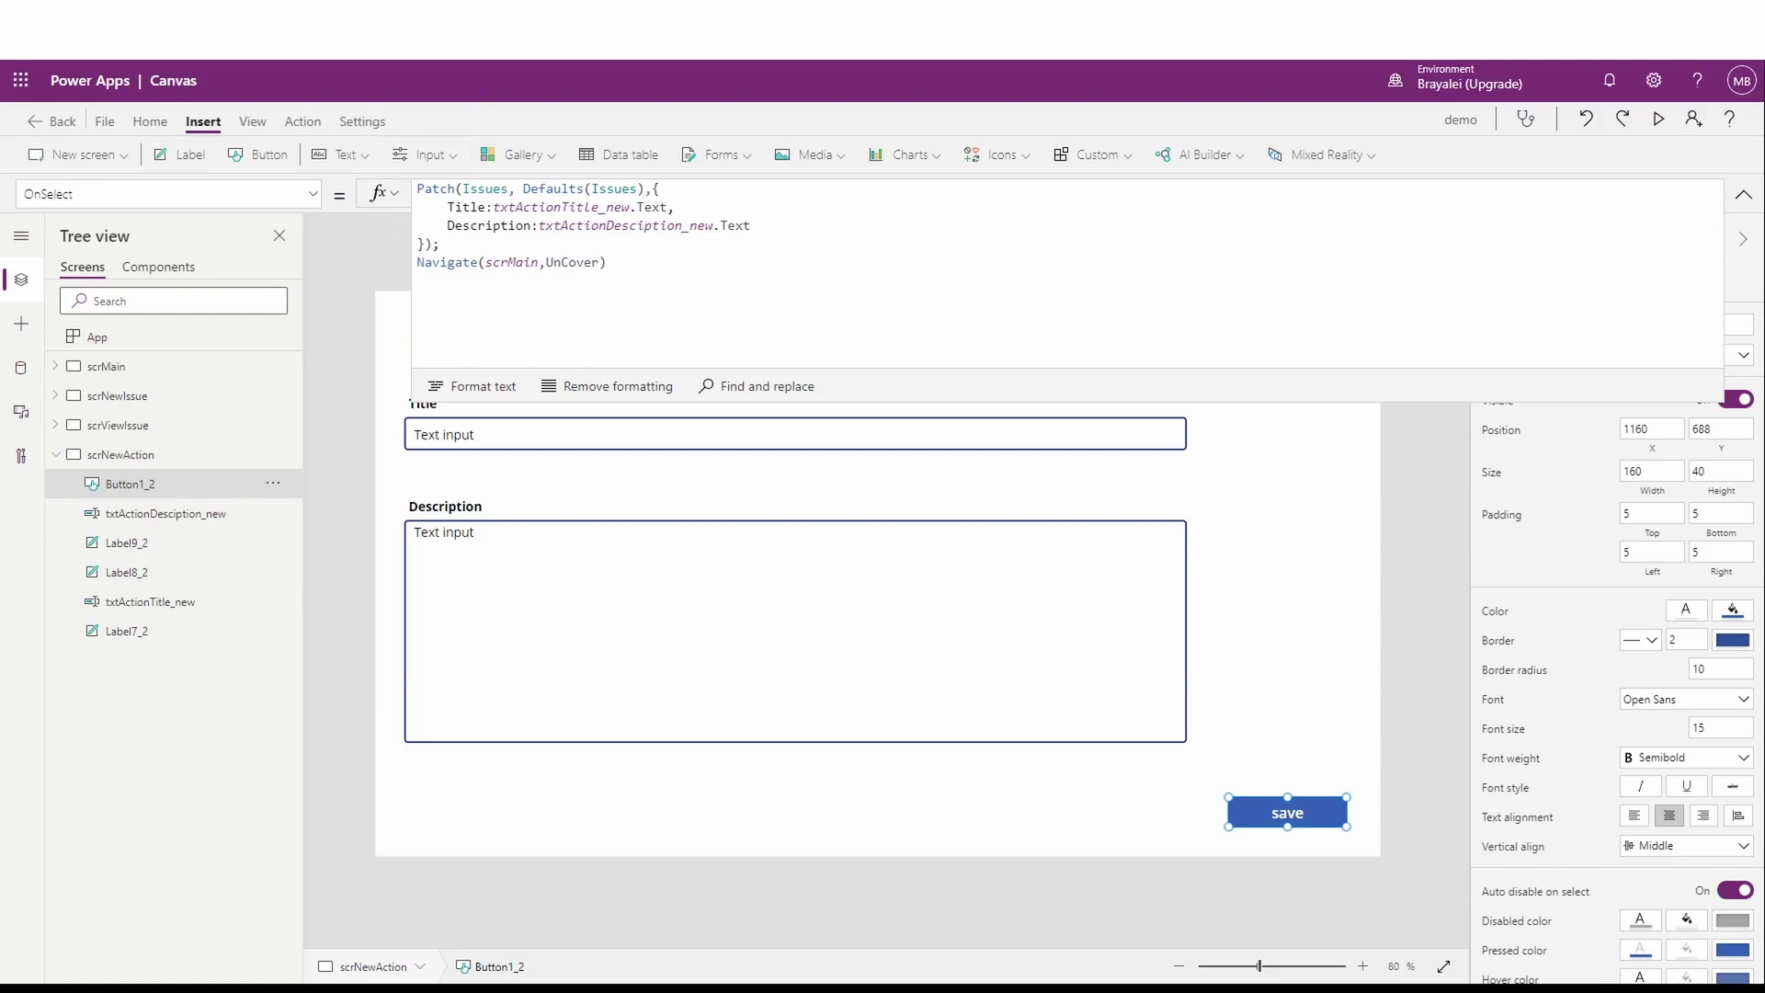
pyautogui.click(502, 20)
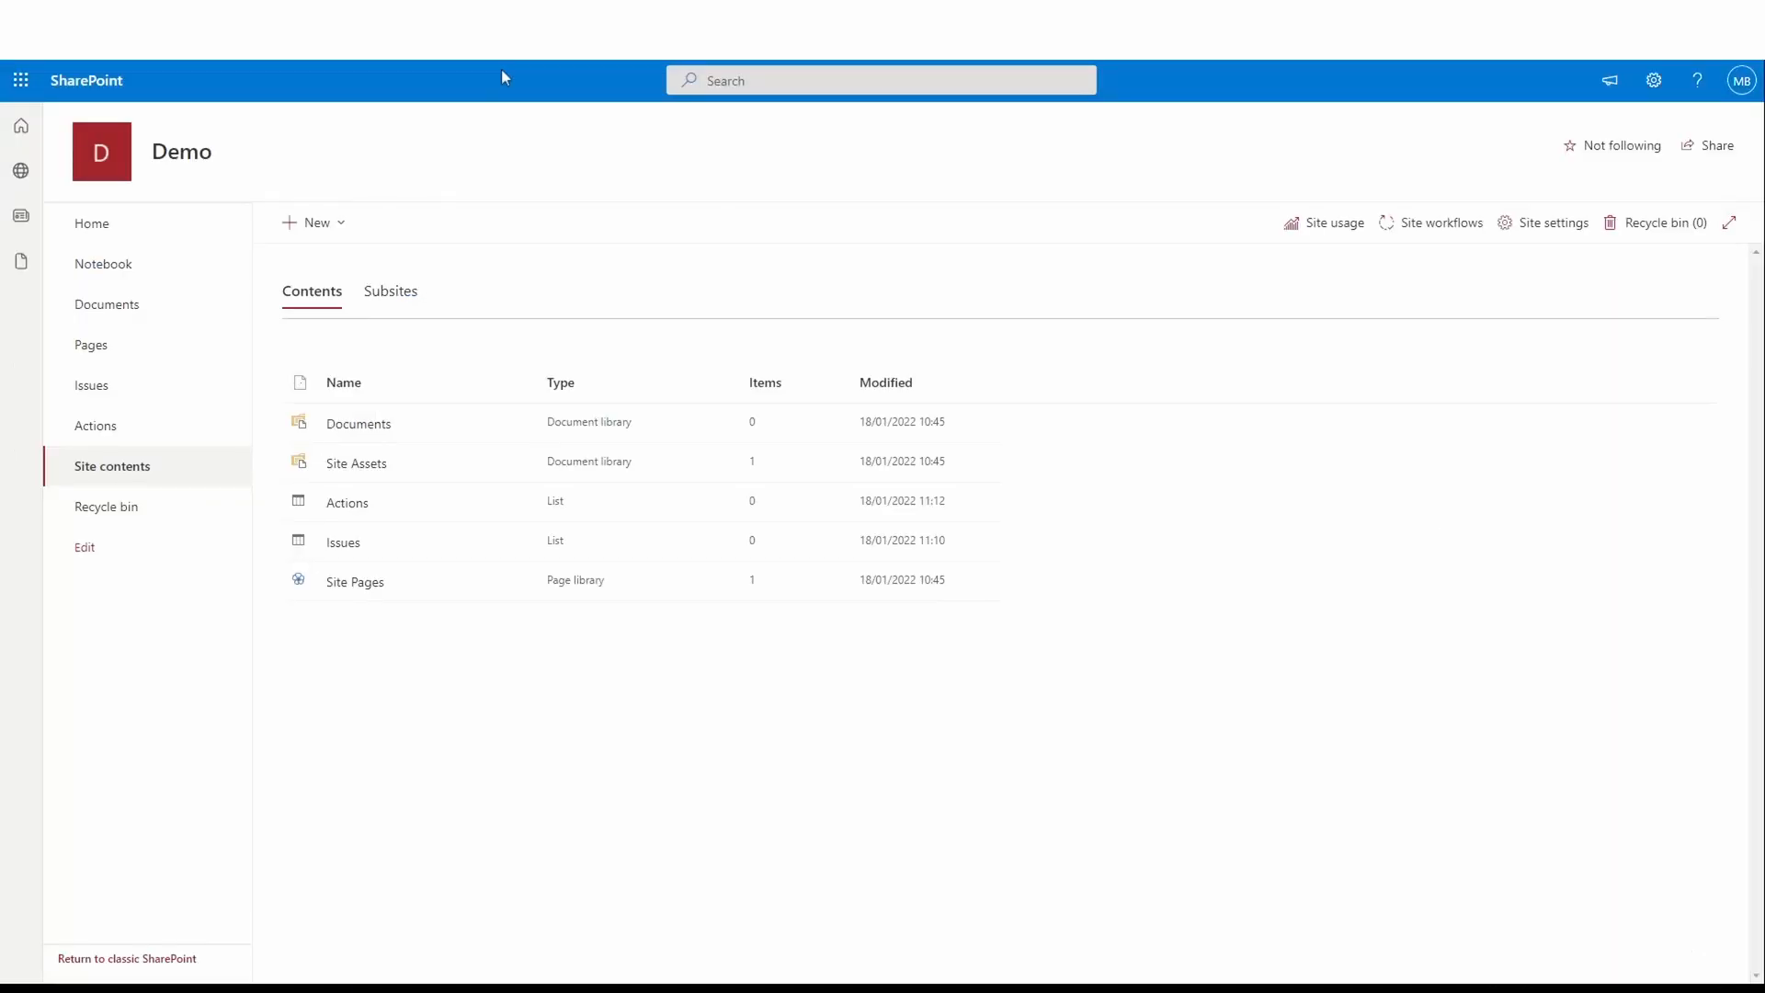
pyautogui.click(354, 504)
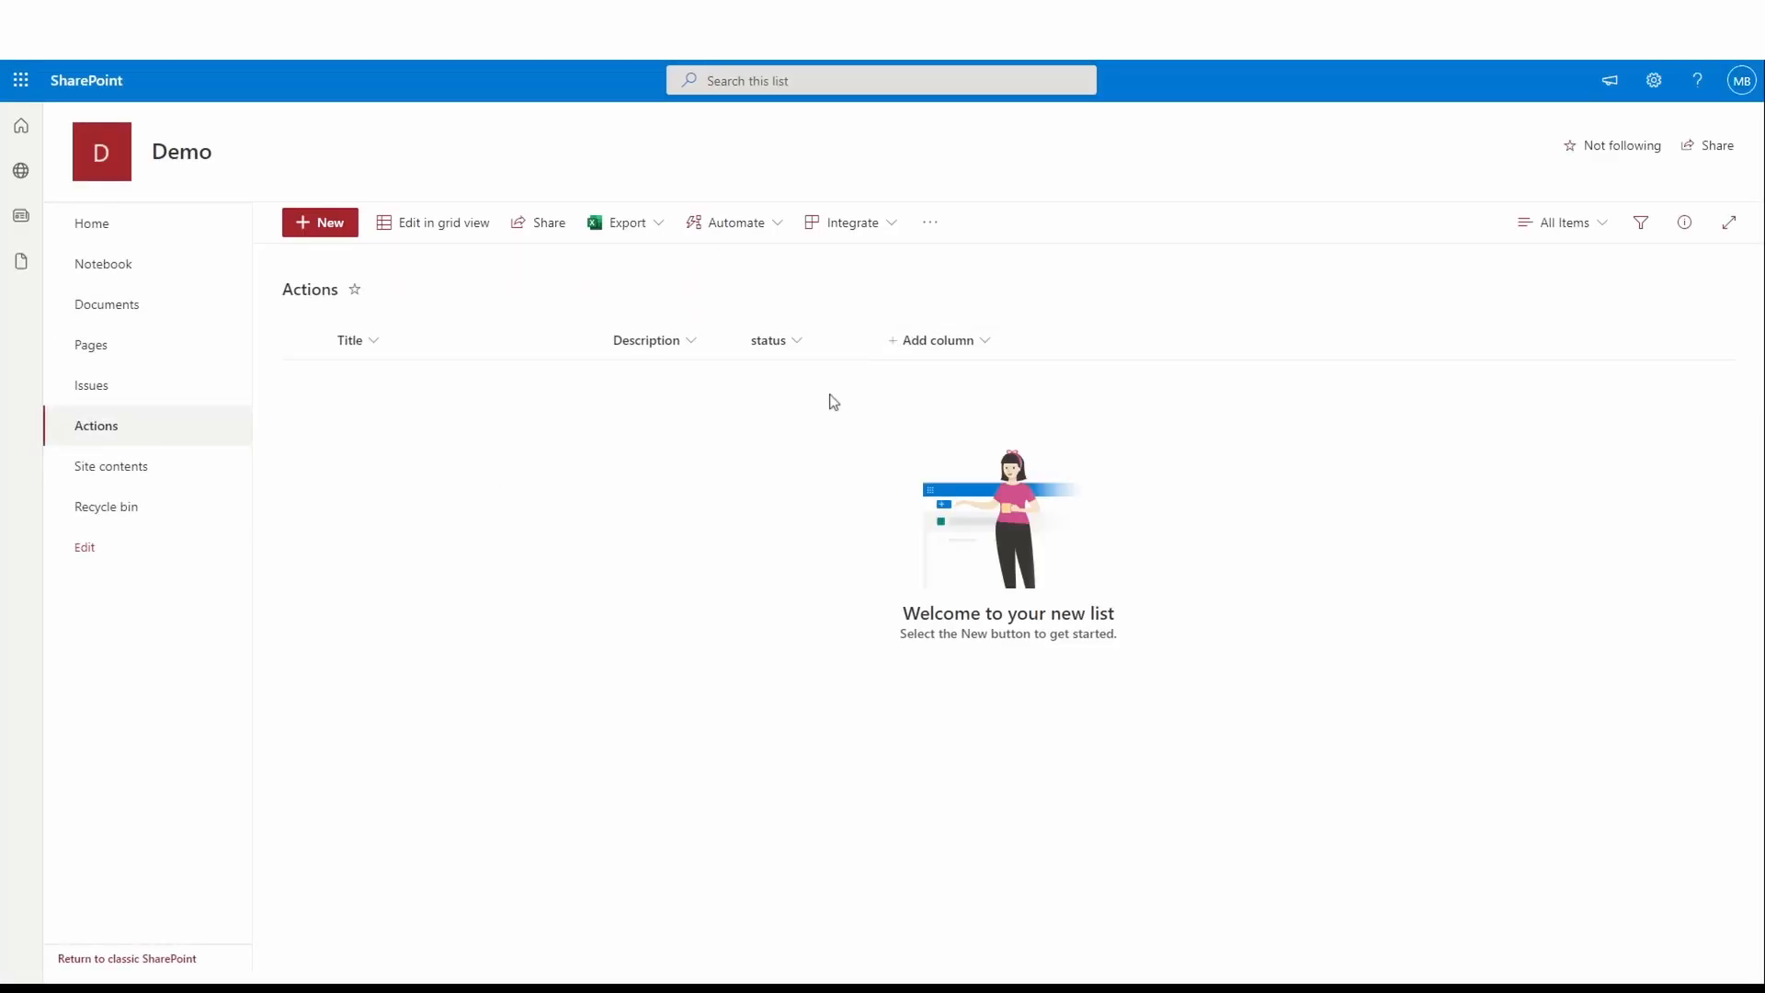
pyautogui.click(1652, 80)
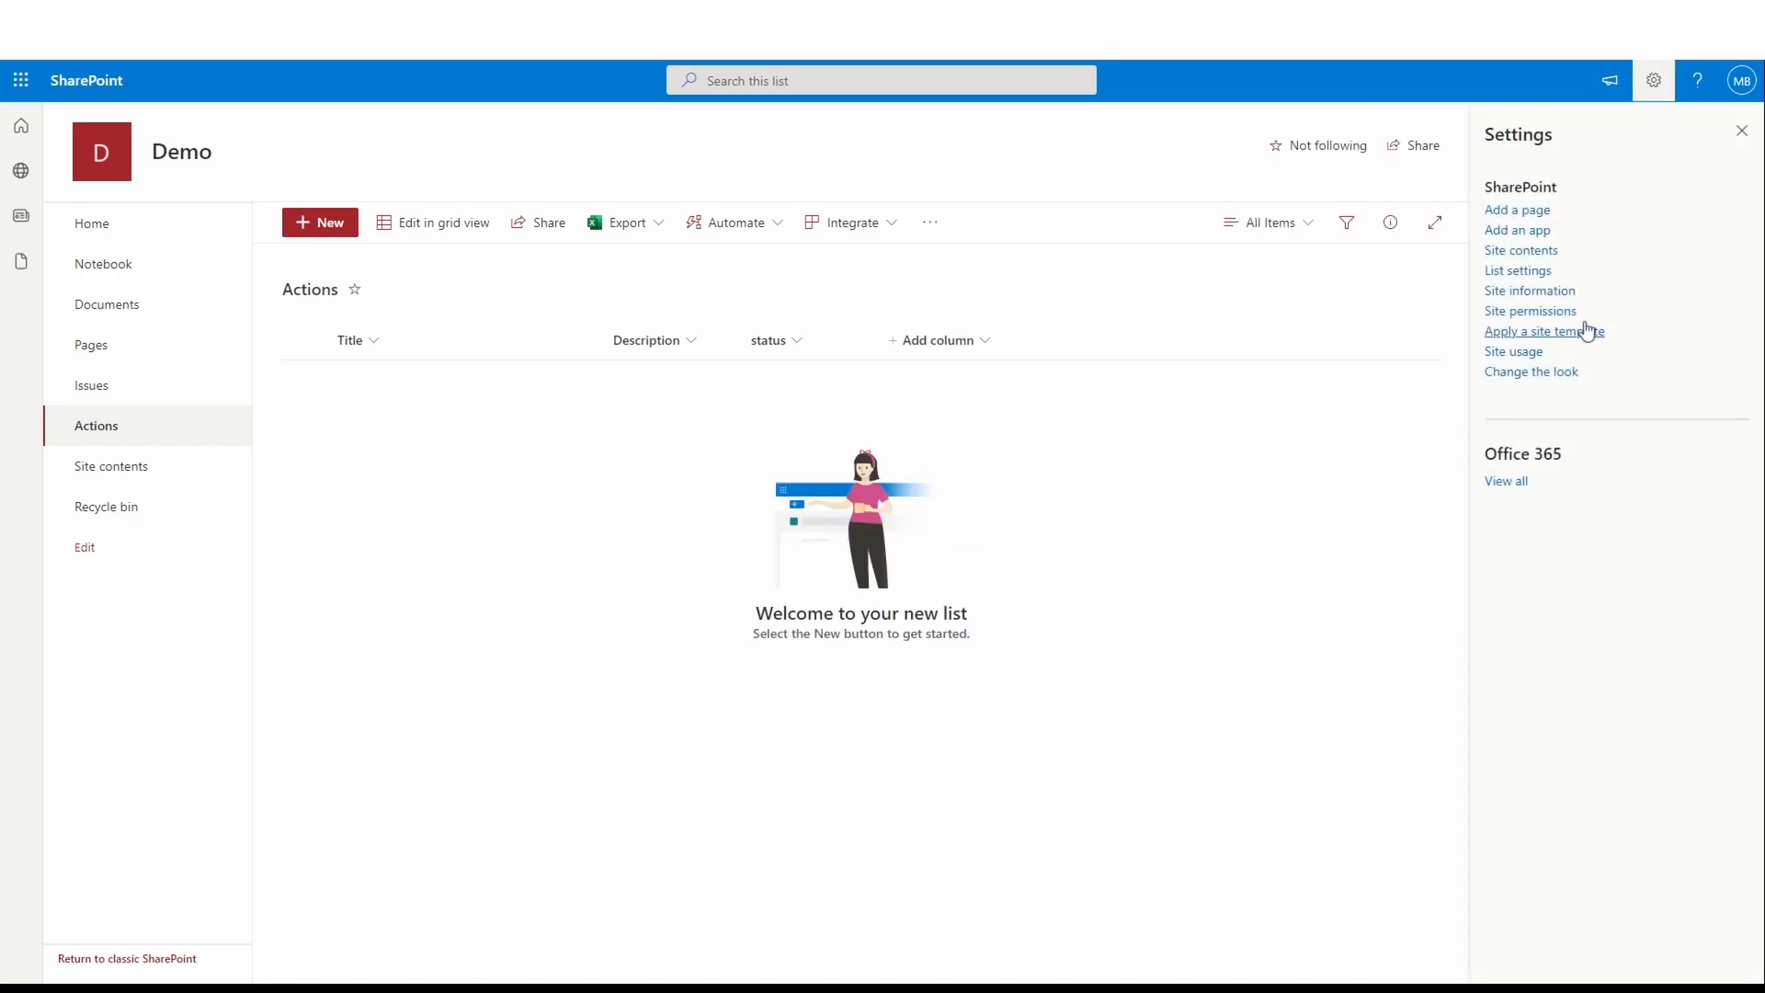
pyautogui.click(1526, 272)
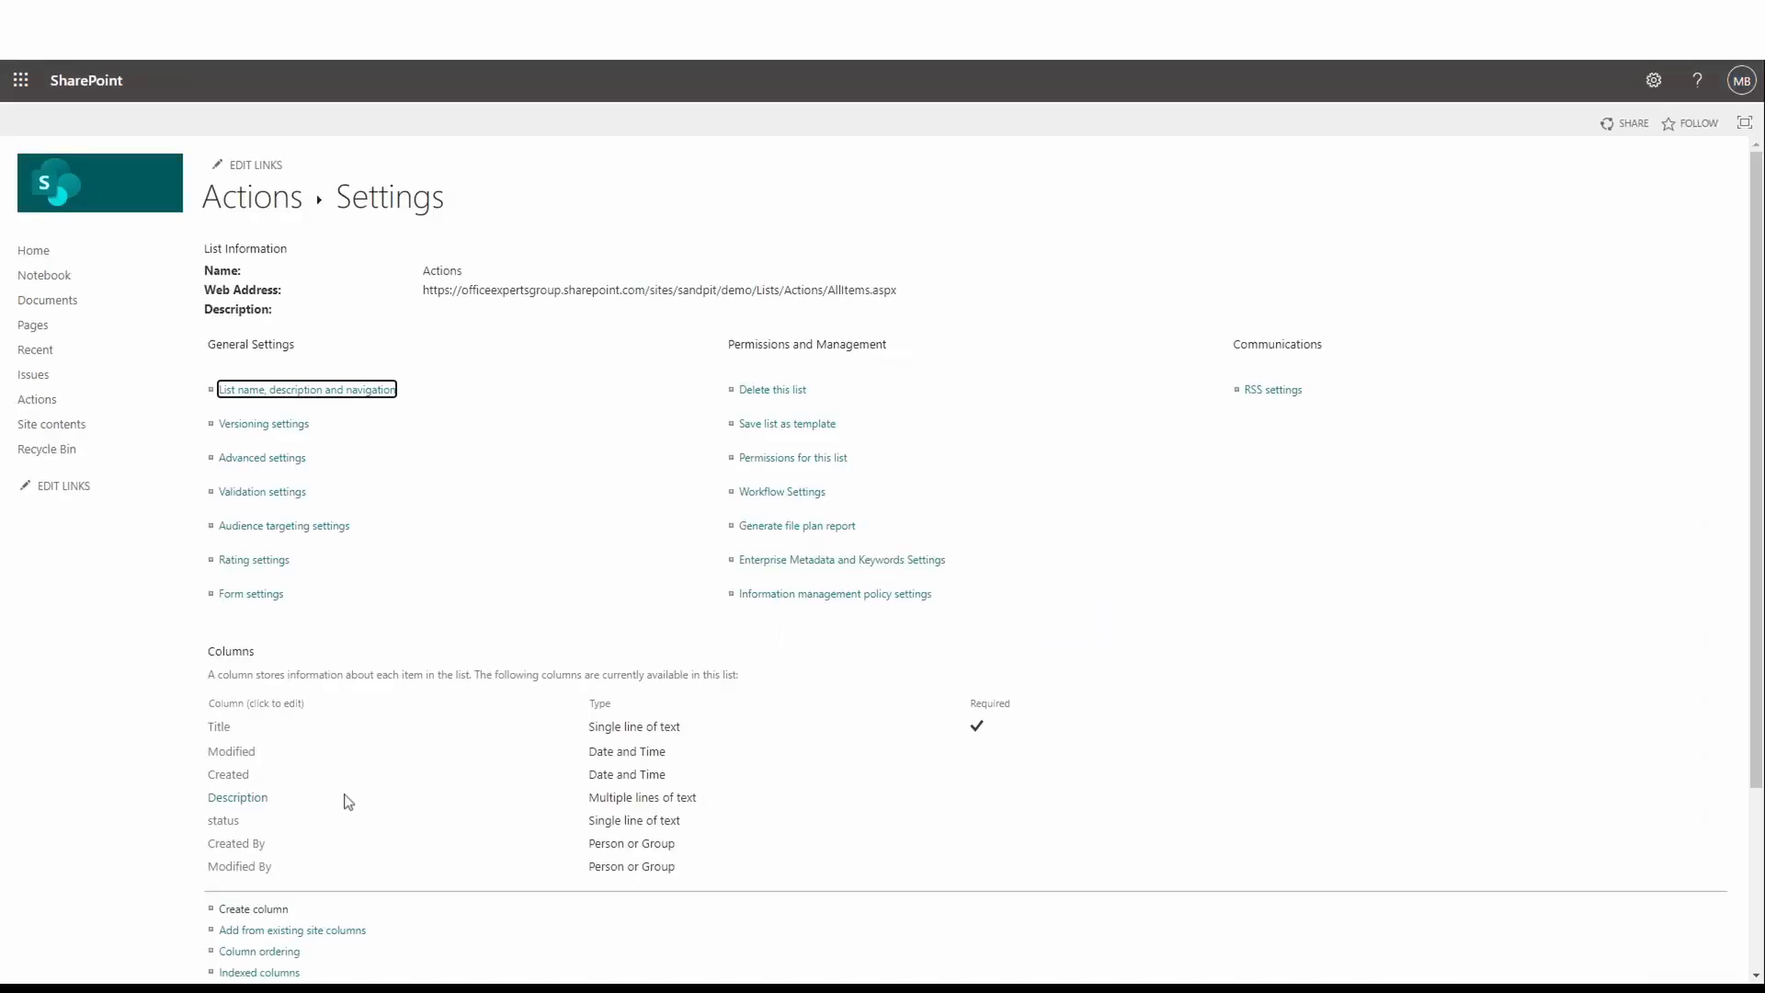
# Step: Create a Number column named issue_id in the Actions list
pyautogui.click(272, 907)
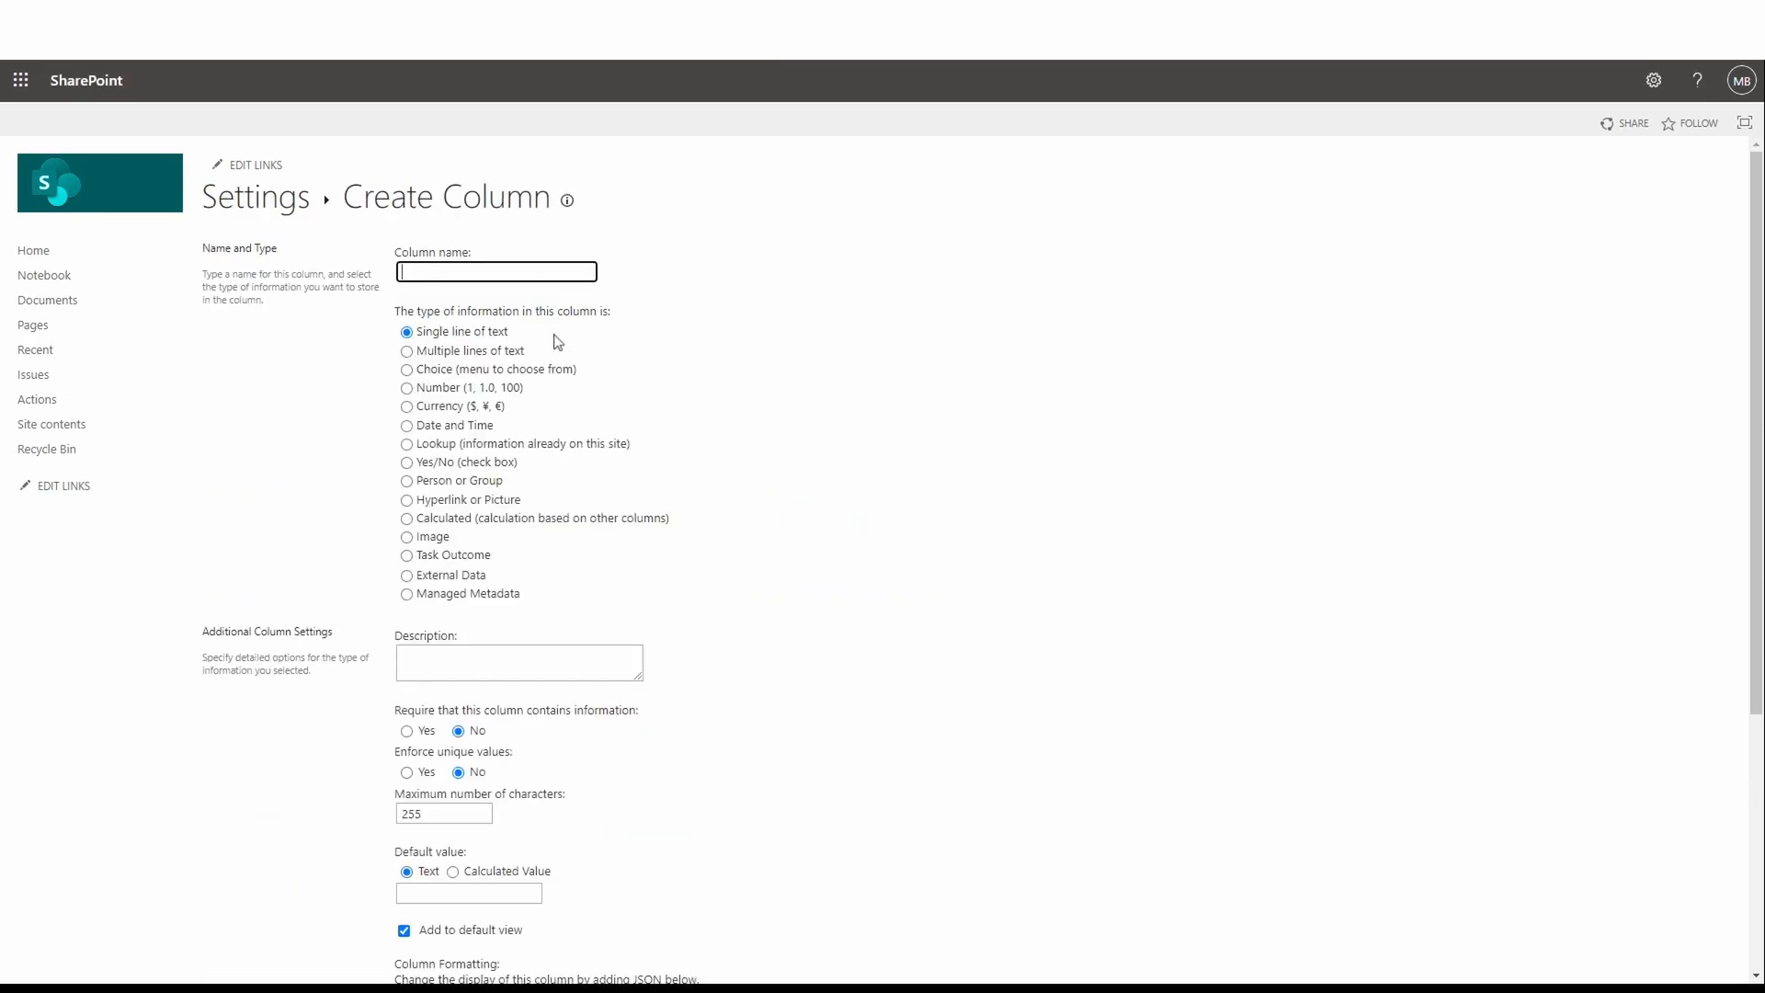
pyautogui.write('issue_id')
pyautogui.click(409, 391)
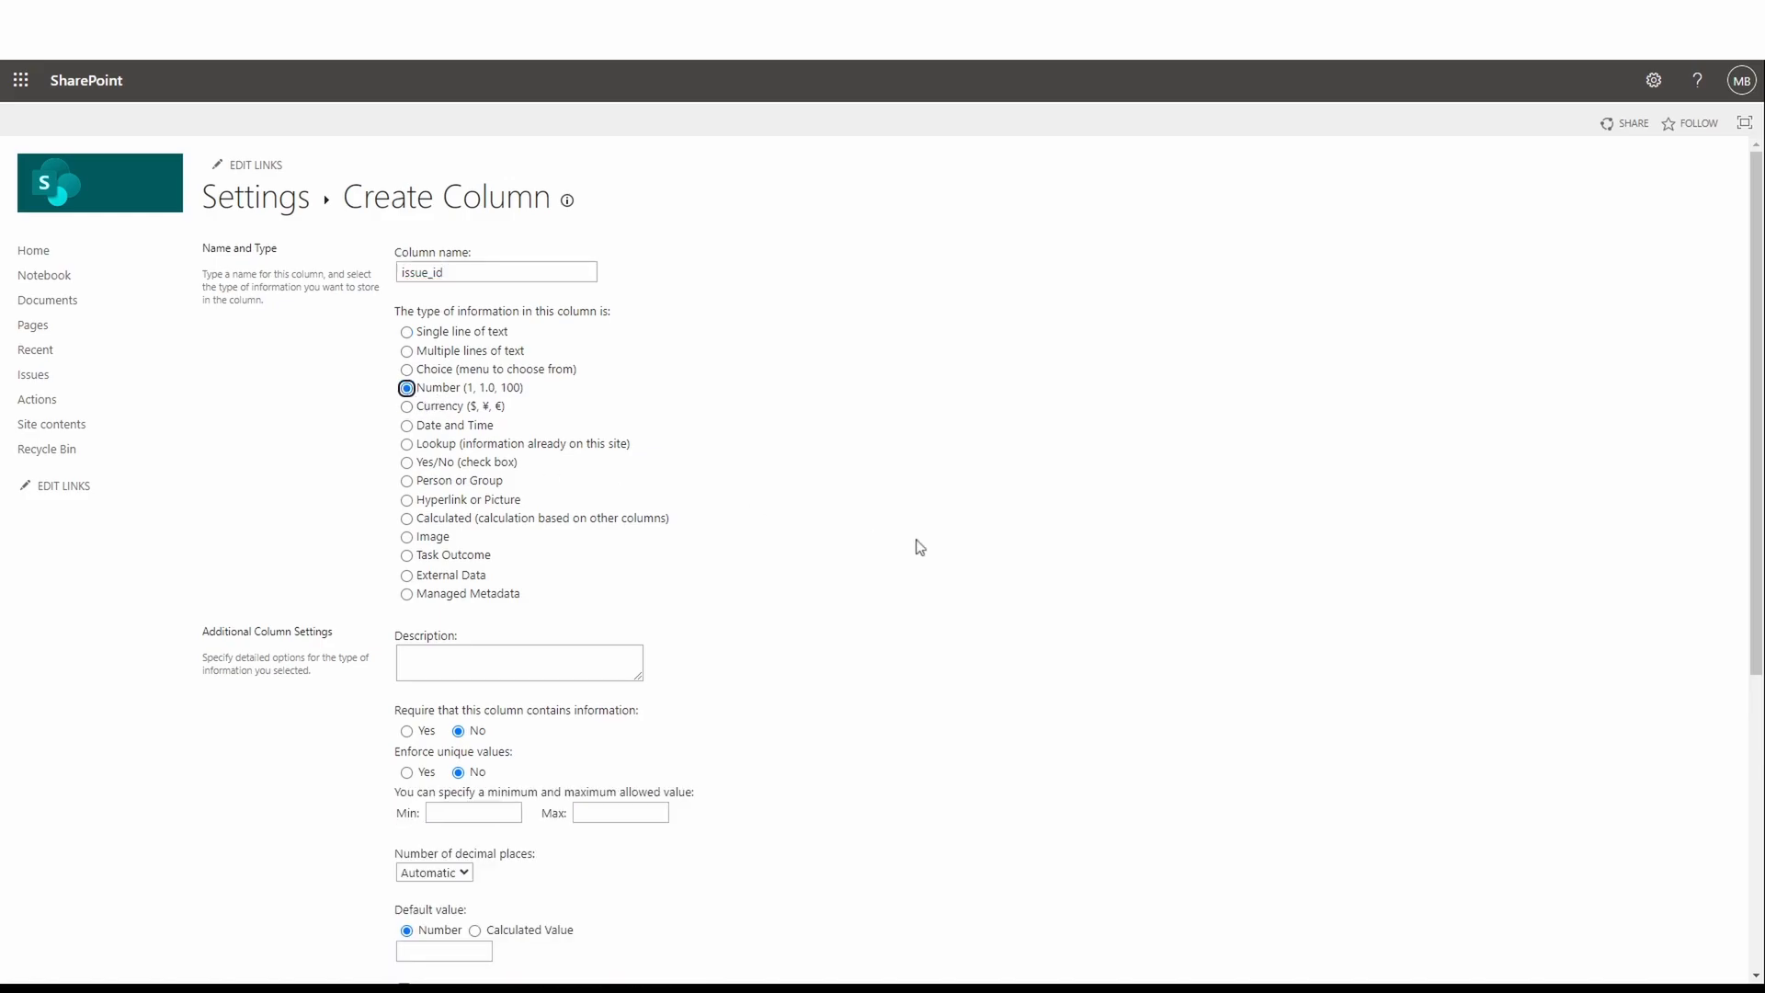
pyautogui.scroll(-5, 914, 549)
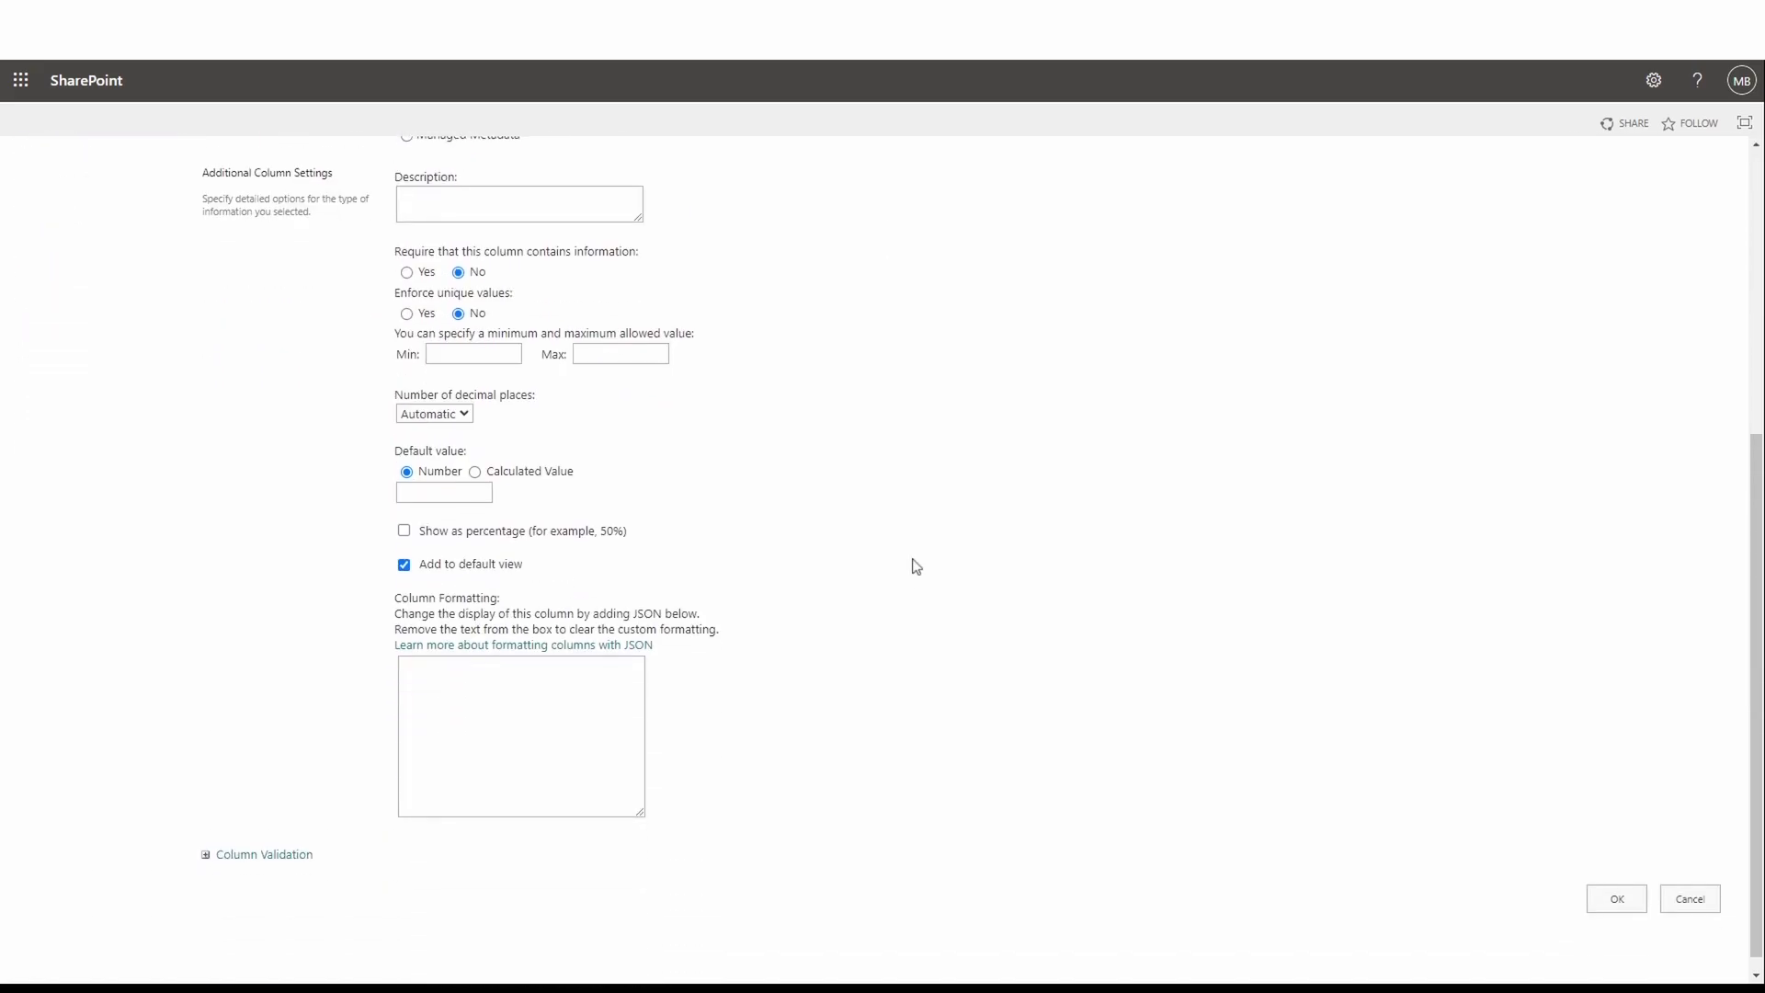
pyautogui.click(1615, 898)
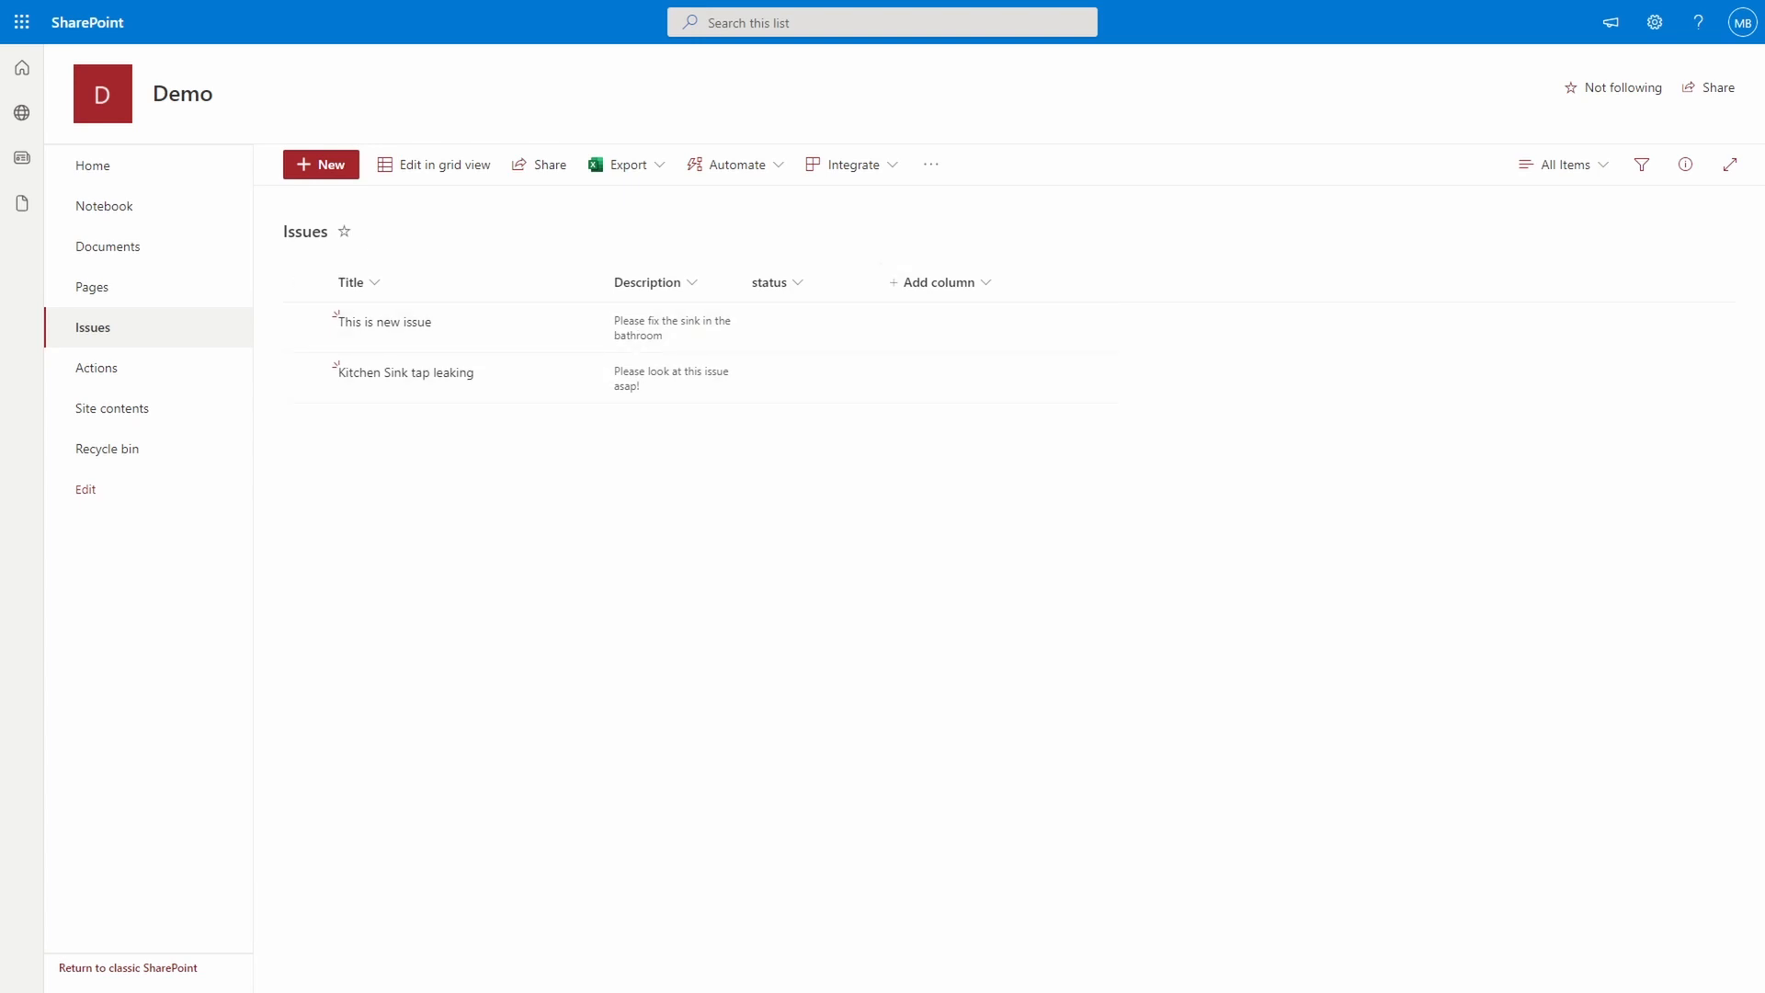
# Step: Edit the Issues list's All Items view to display the ID column, change that column's position, and save the view
pyautogui.click(1642, 165)
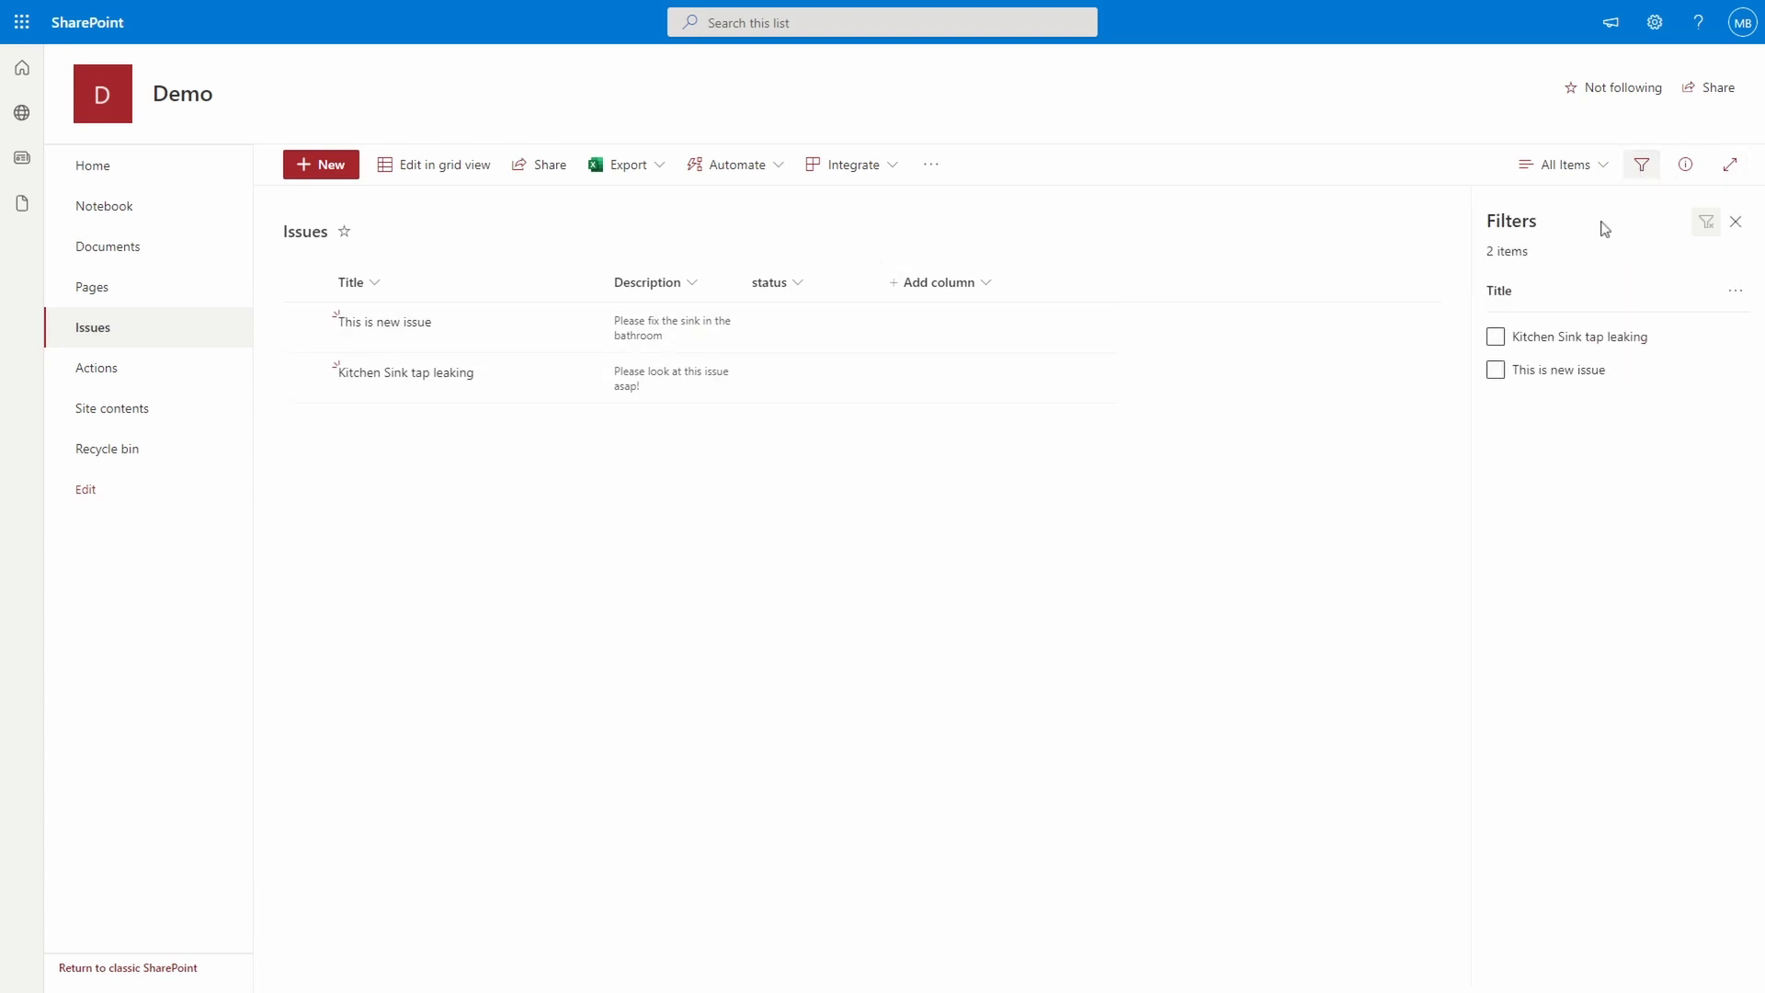
pyautogui.click(1572, 164)
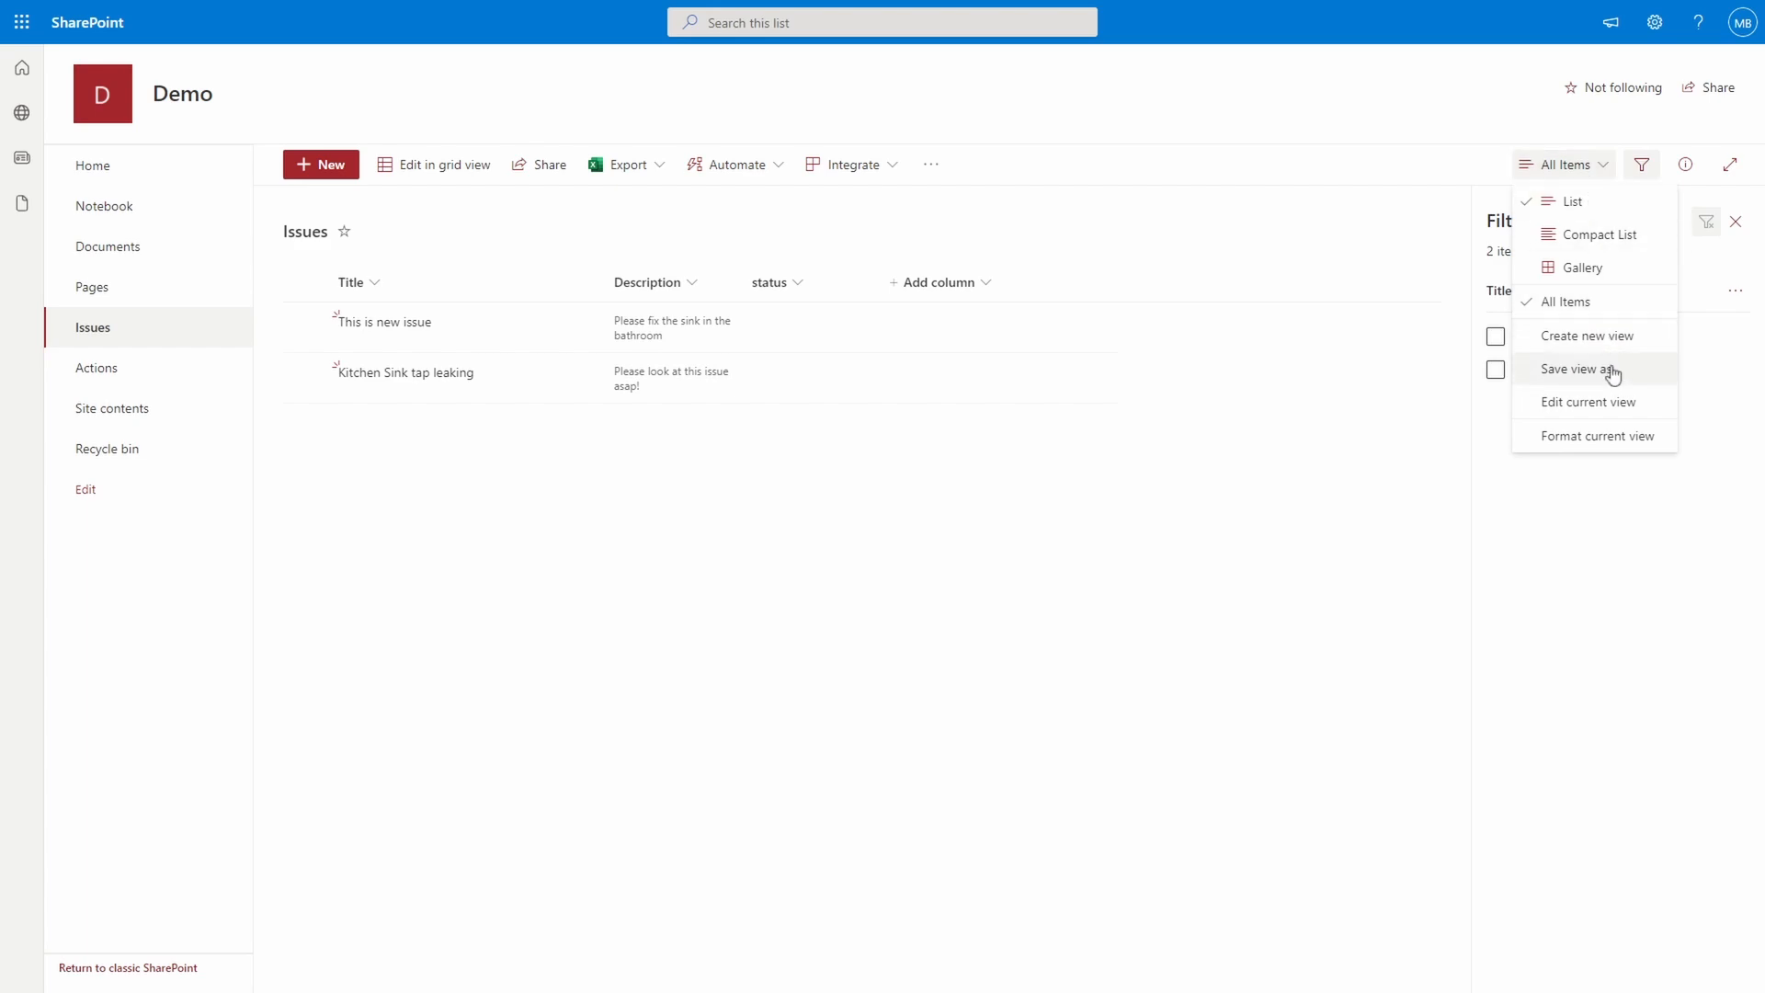
pyautogui.click(1565, 404)
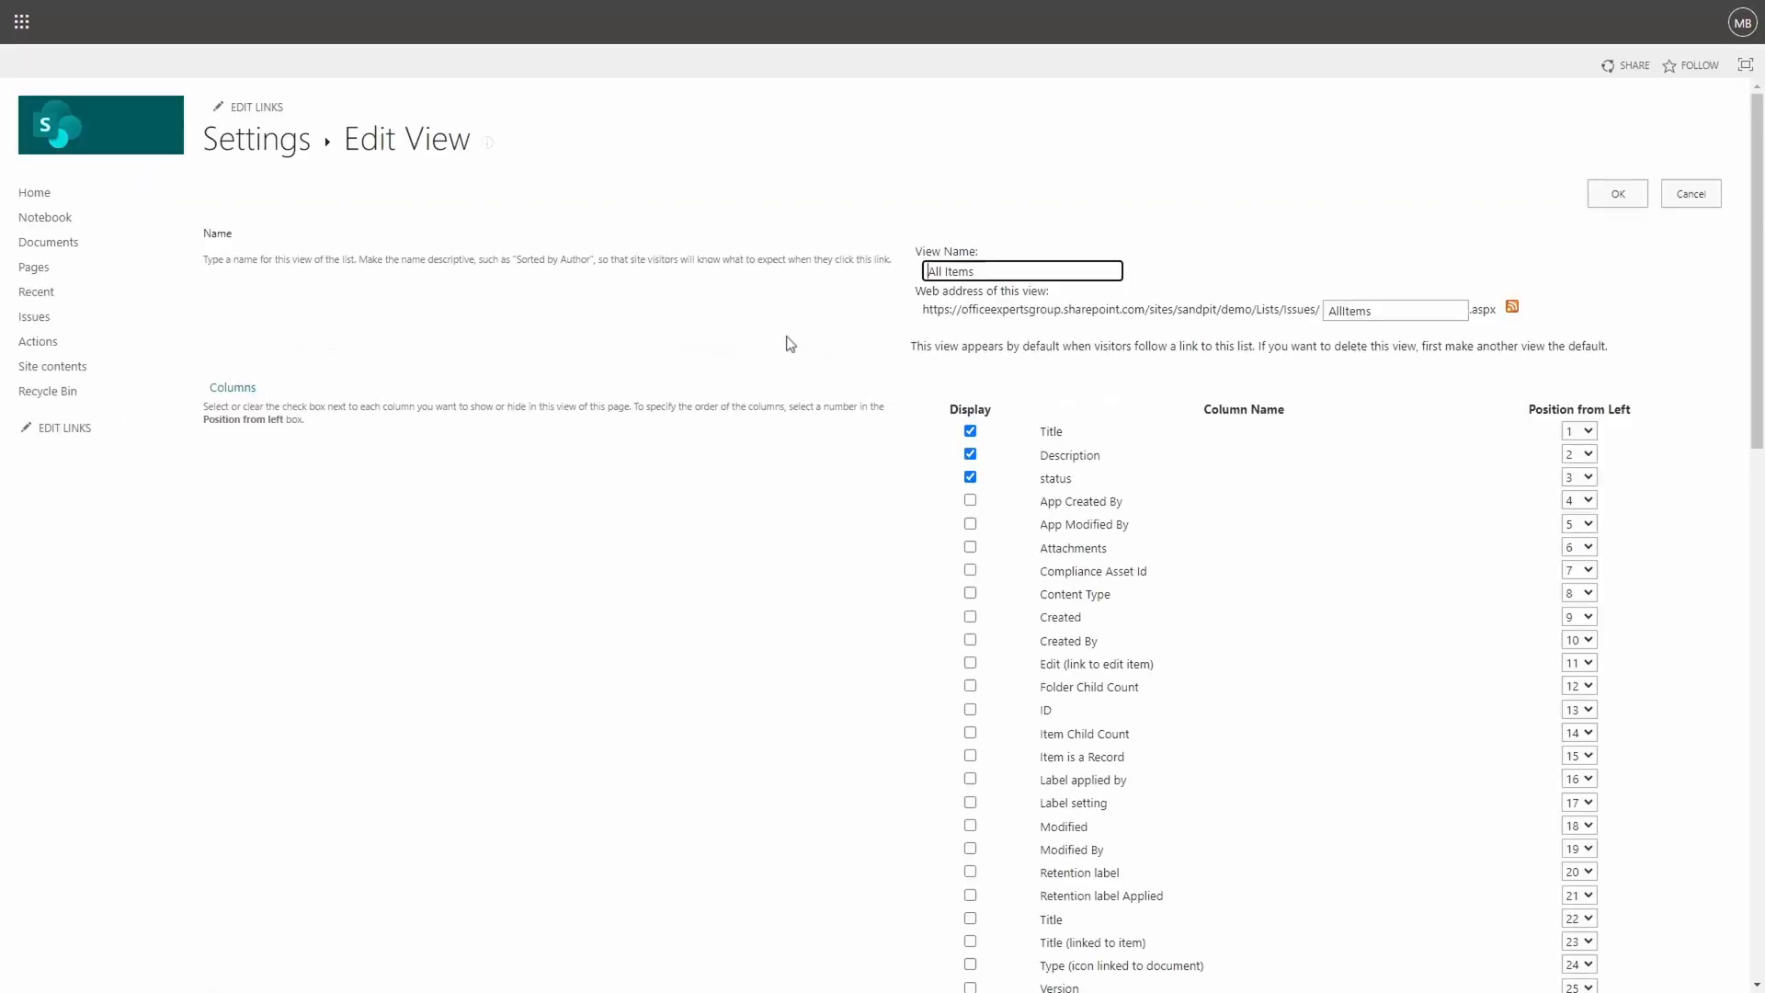
pyautogui.scroll(-3, 1020, 632)
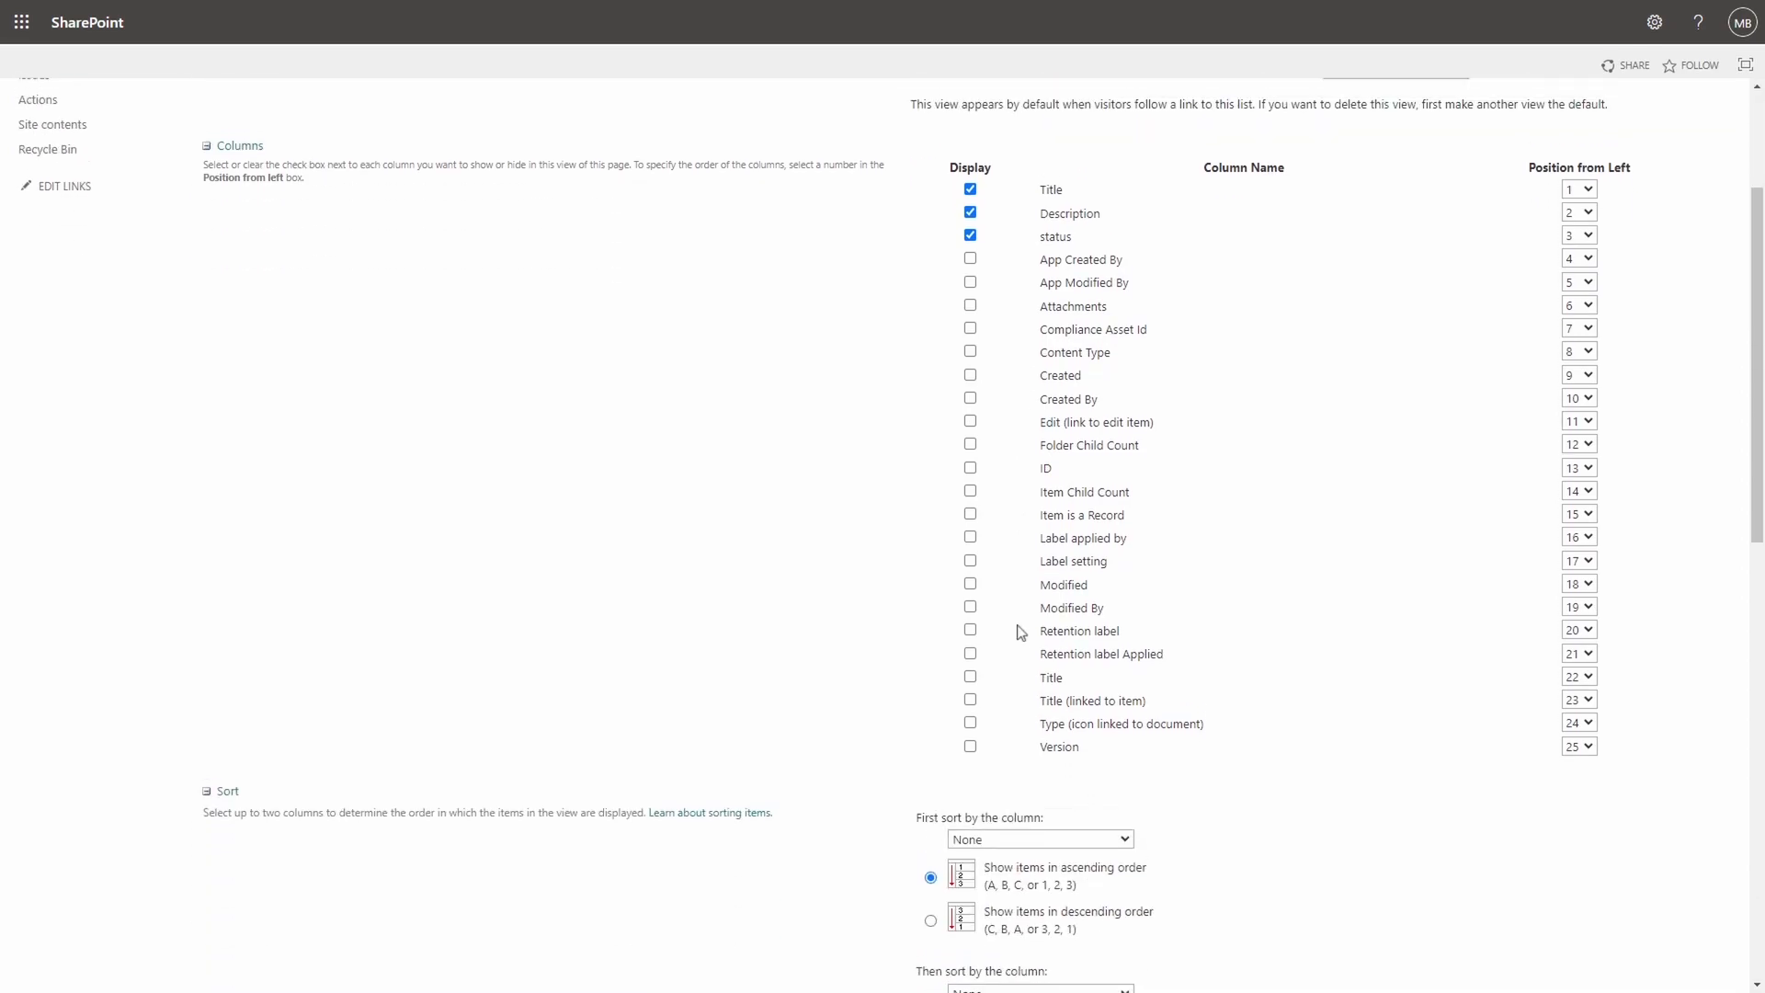
pyautogui.scroll(1, 1021, 631)
pyautogui.click(969, 525)
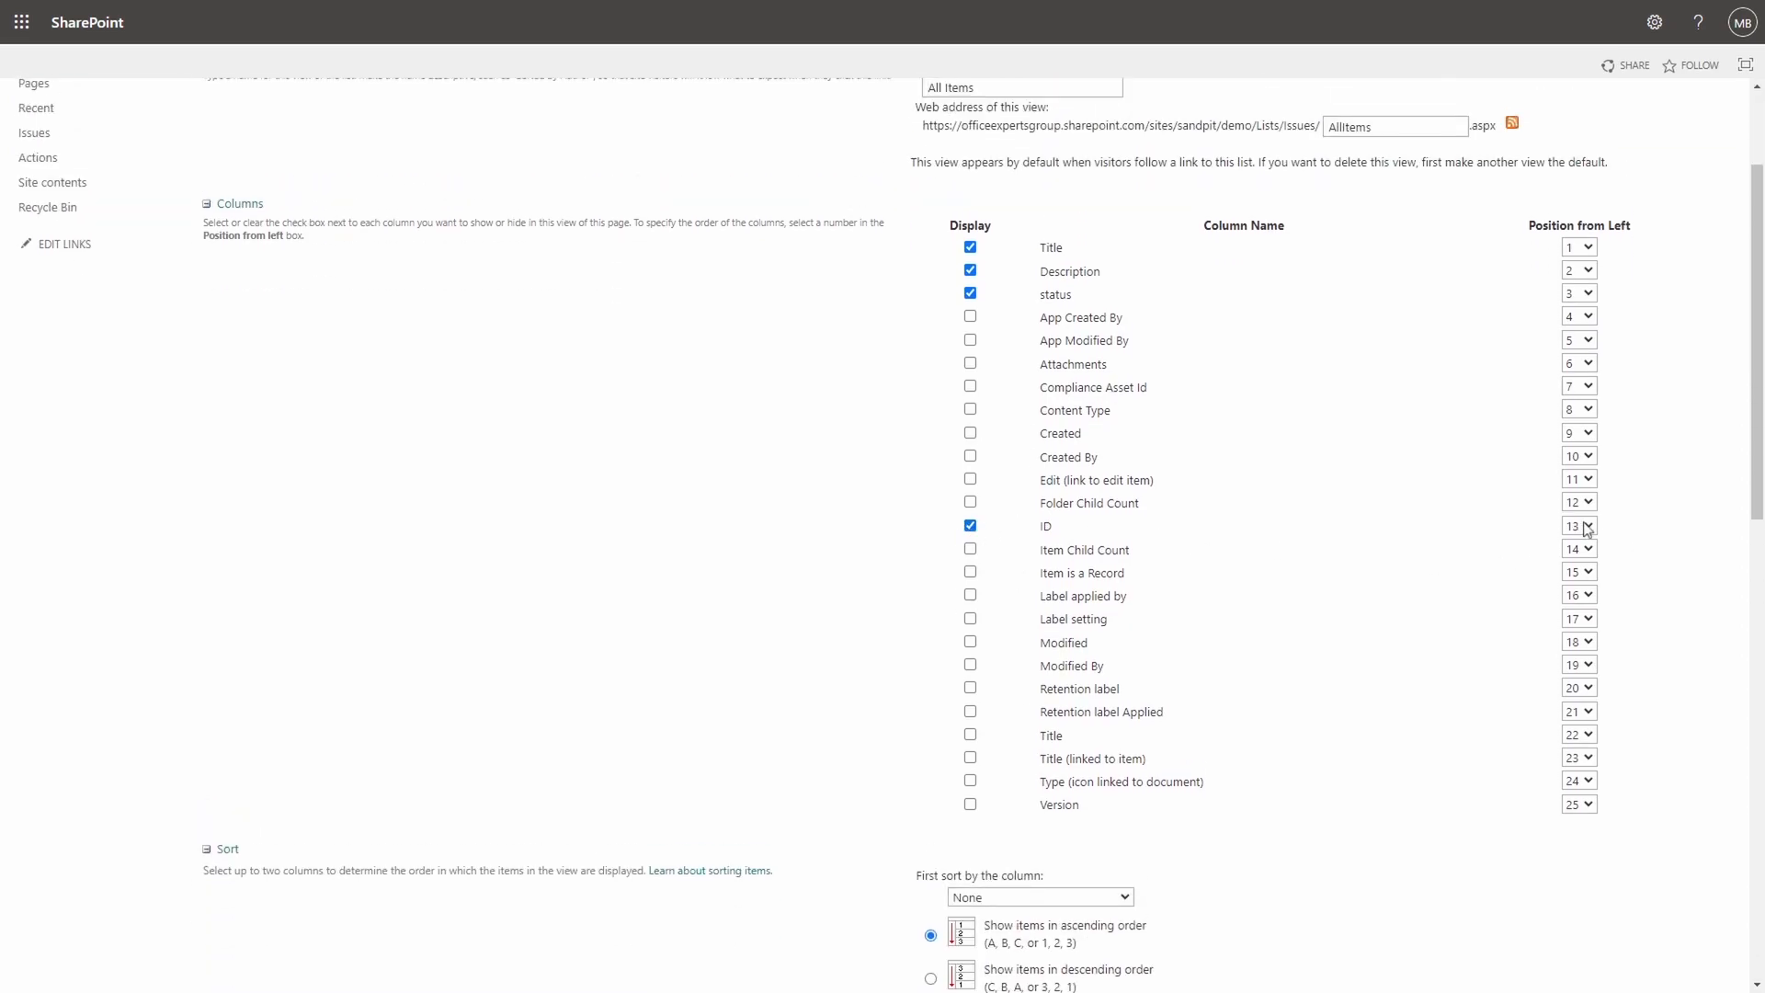
pyautogui.click(970, 526)
pyautogui.click(969, 525)
pyautogui.click(1589, 522)
pyautogui.click(1571, 541)
pyautogui.scroll(-9, 1593, 551)
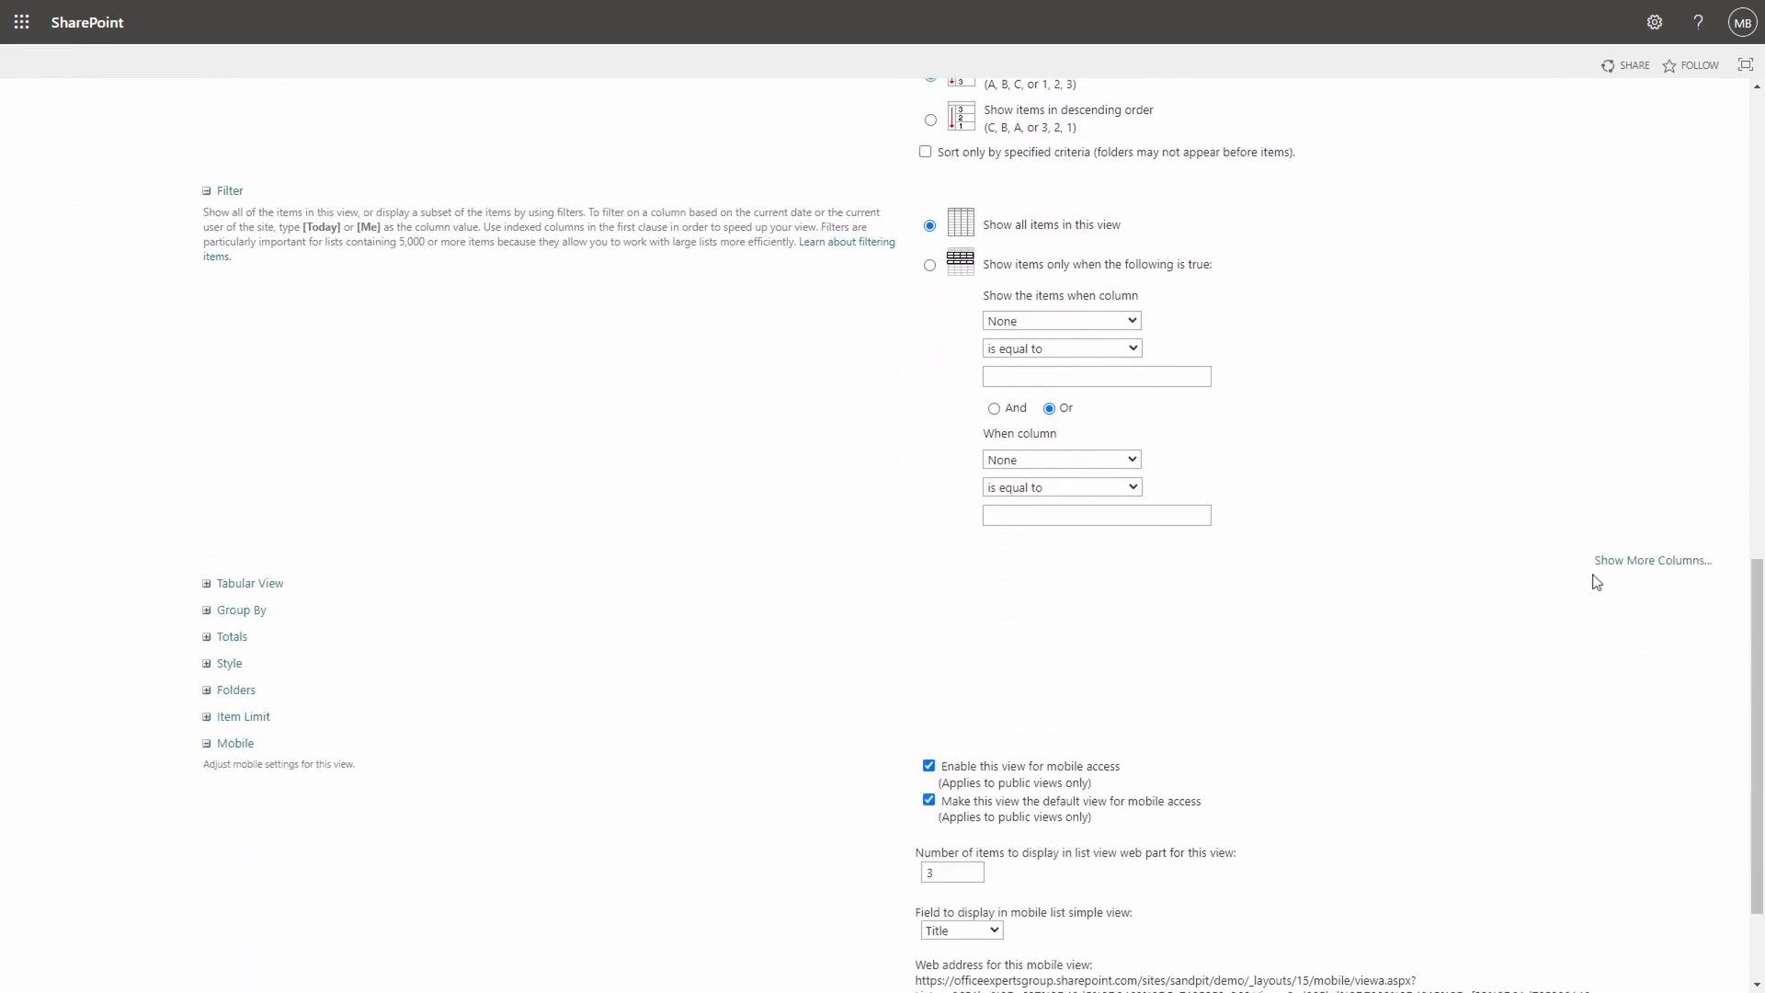
pyautogui.scroll(-3, 1595, 582)
pyautogui.click(1616, 892)
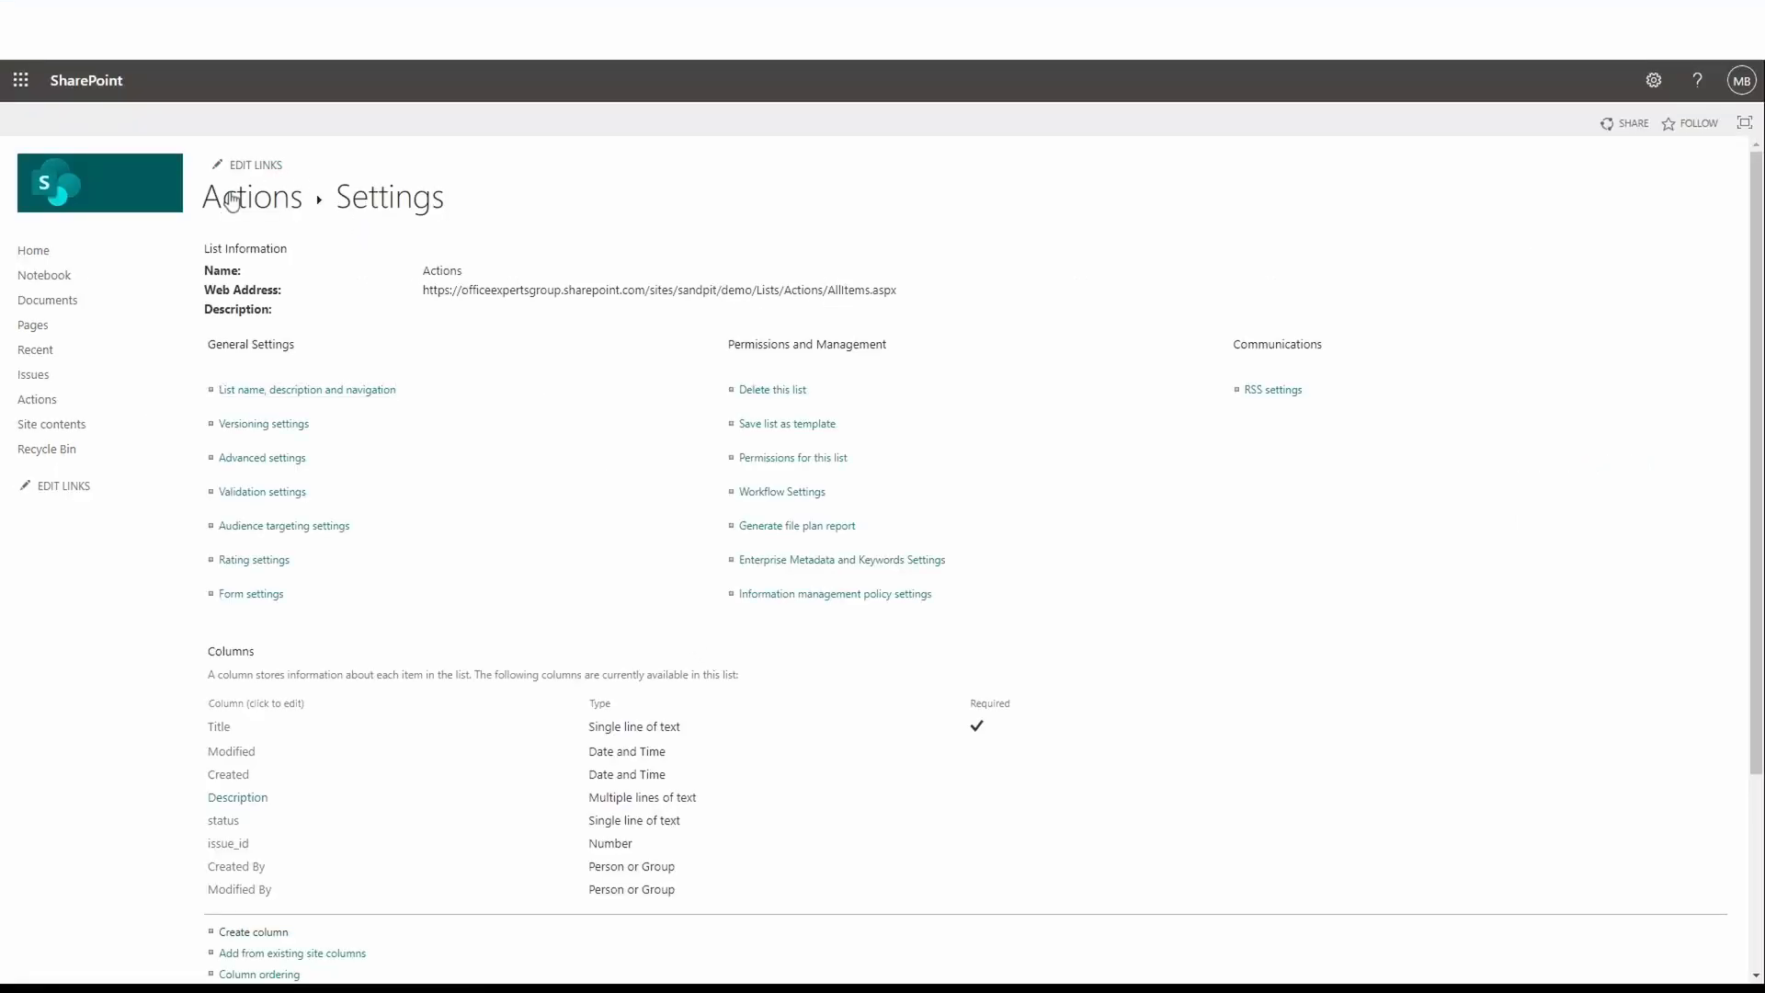
# Step: Switch back to the Power Apps editor and refresh the app's Actions data source
pyautogui.click(230, 195)
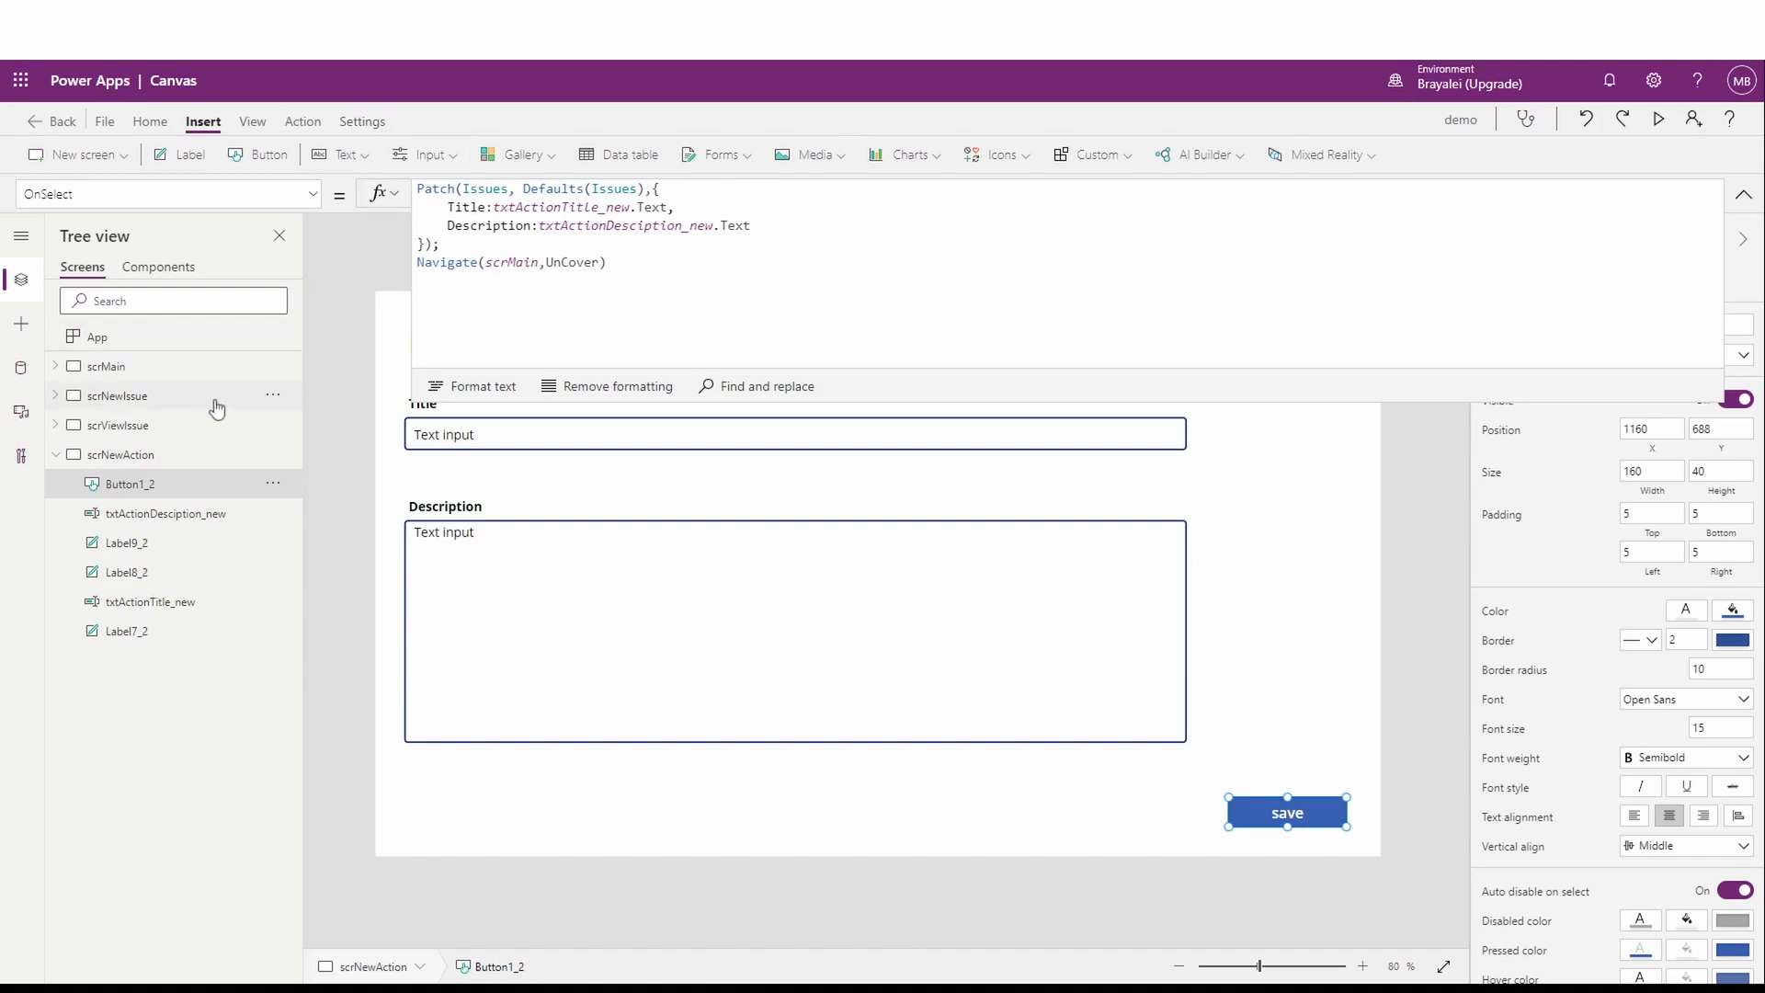
pyautogui.click(21, 368)
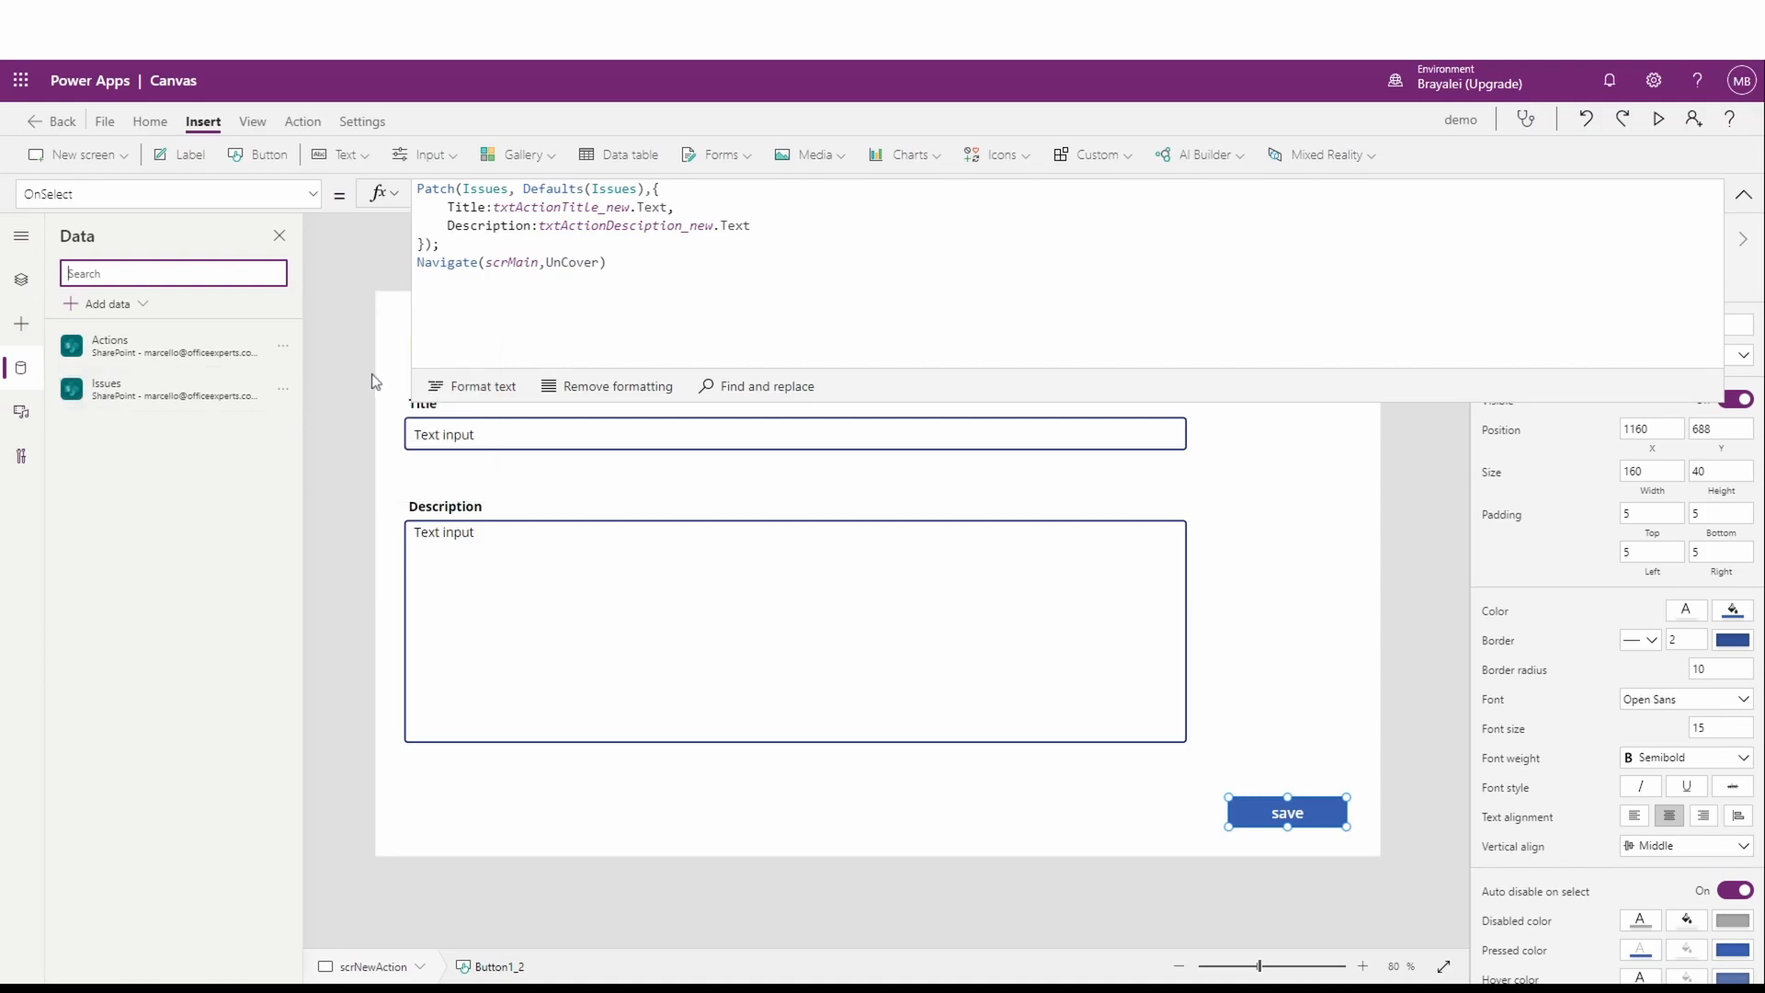
pyautogui.click(284, 348)
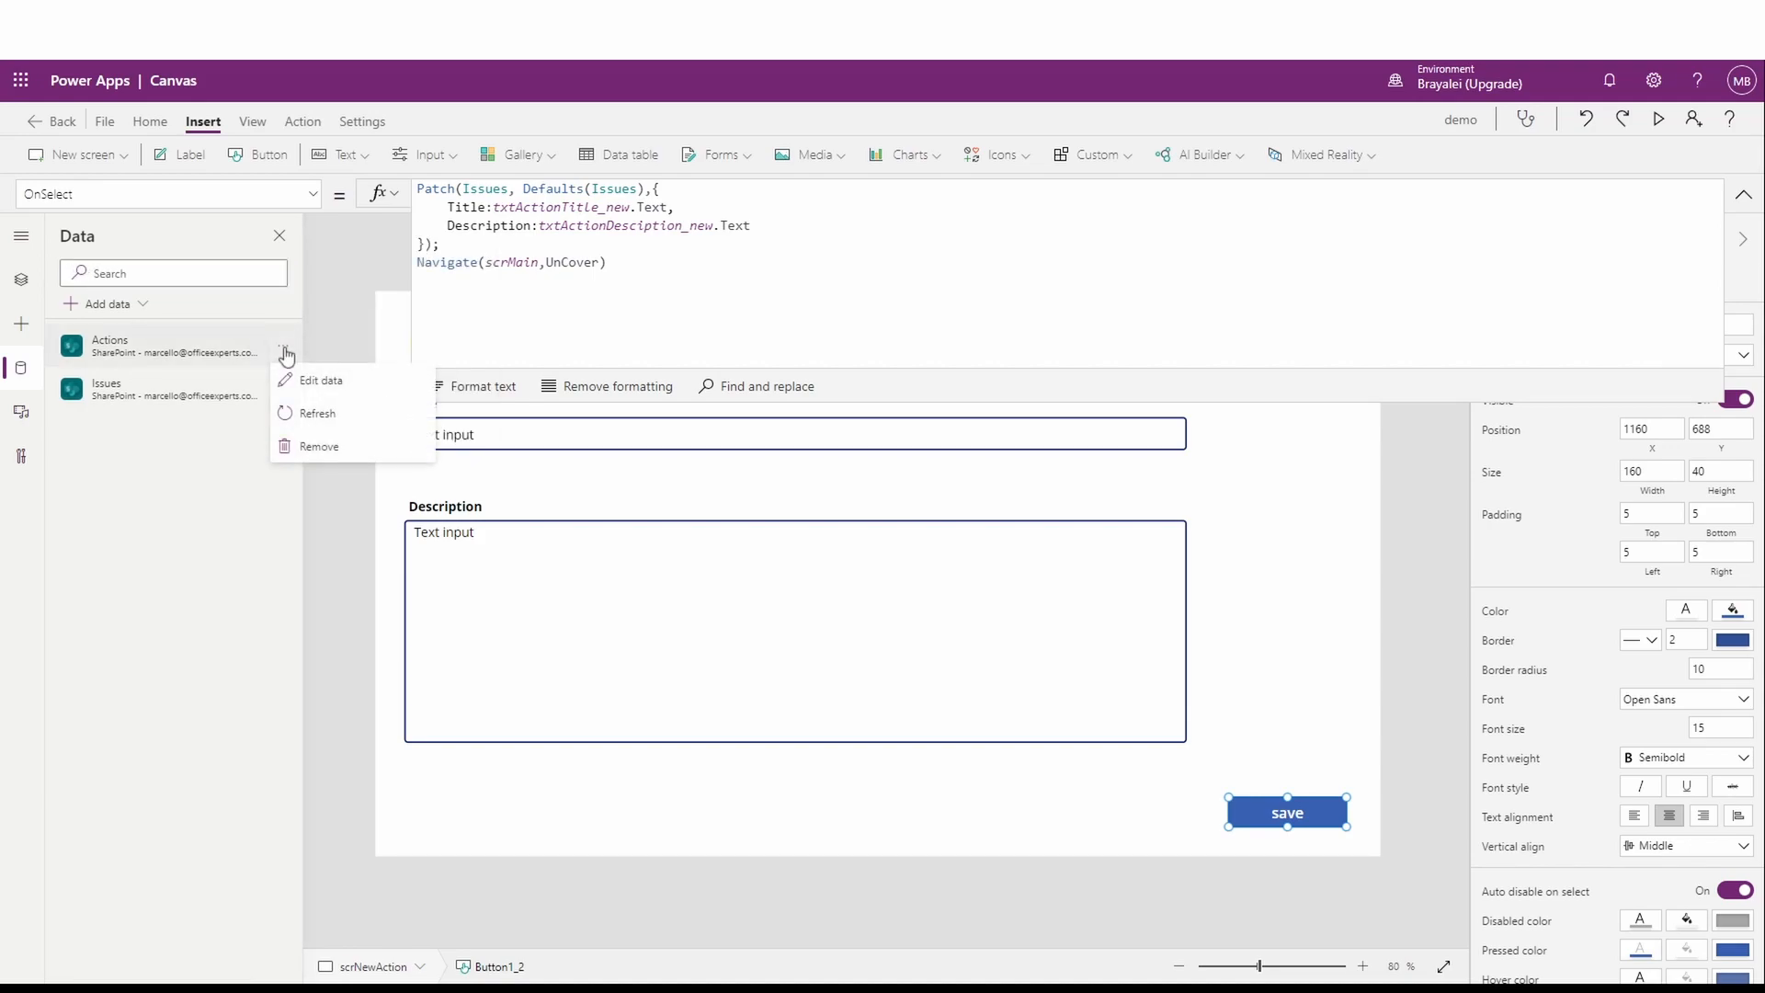
pyautogui.click(313, 412)
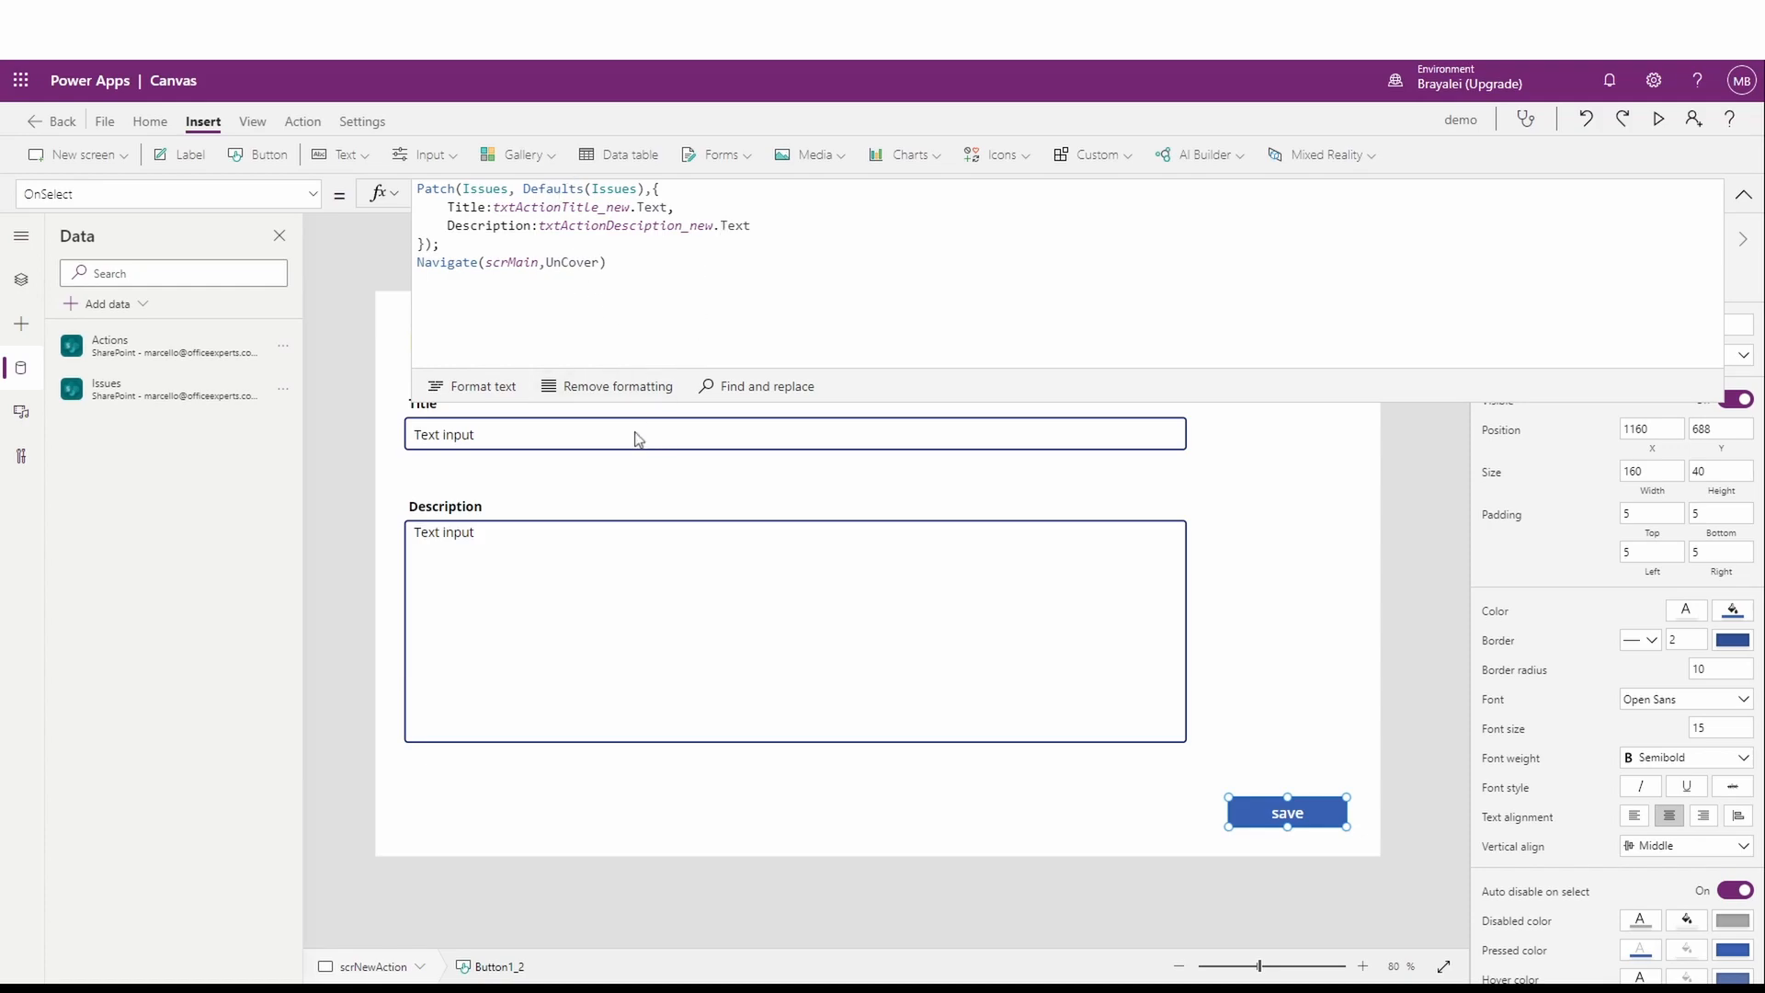
# Step: Change the Patch data source in the scrNewAction save button's OnSelect formula to Actions
pyautogui.moveTo(640, 403); pyautogui.dragTo(571, 477)
pyautogui.click(21, 280)
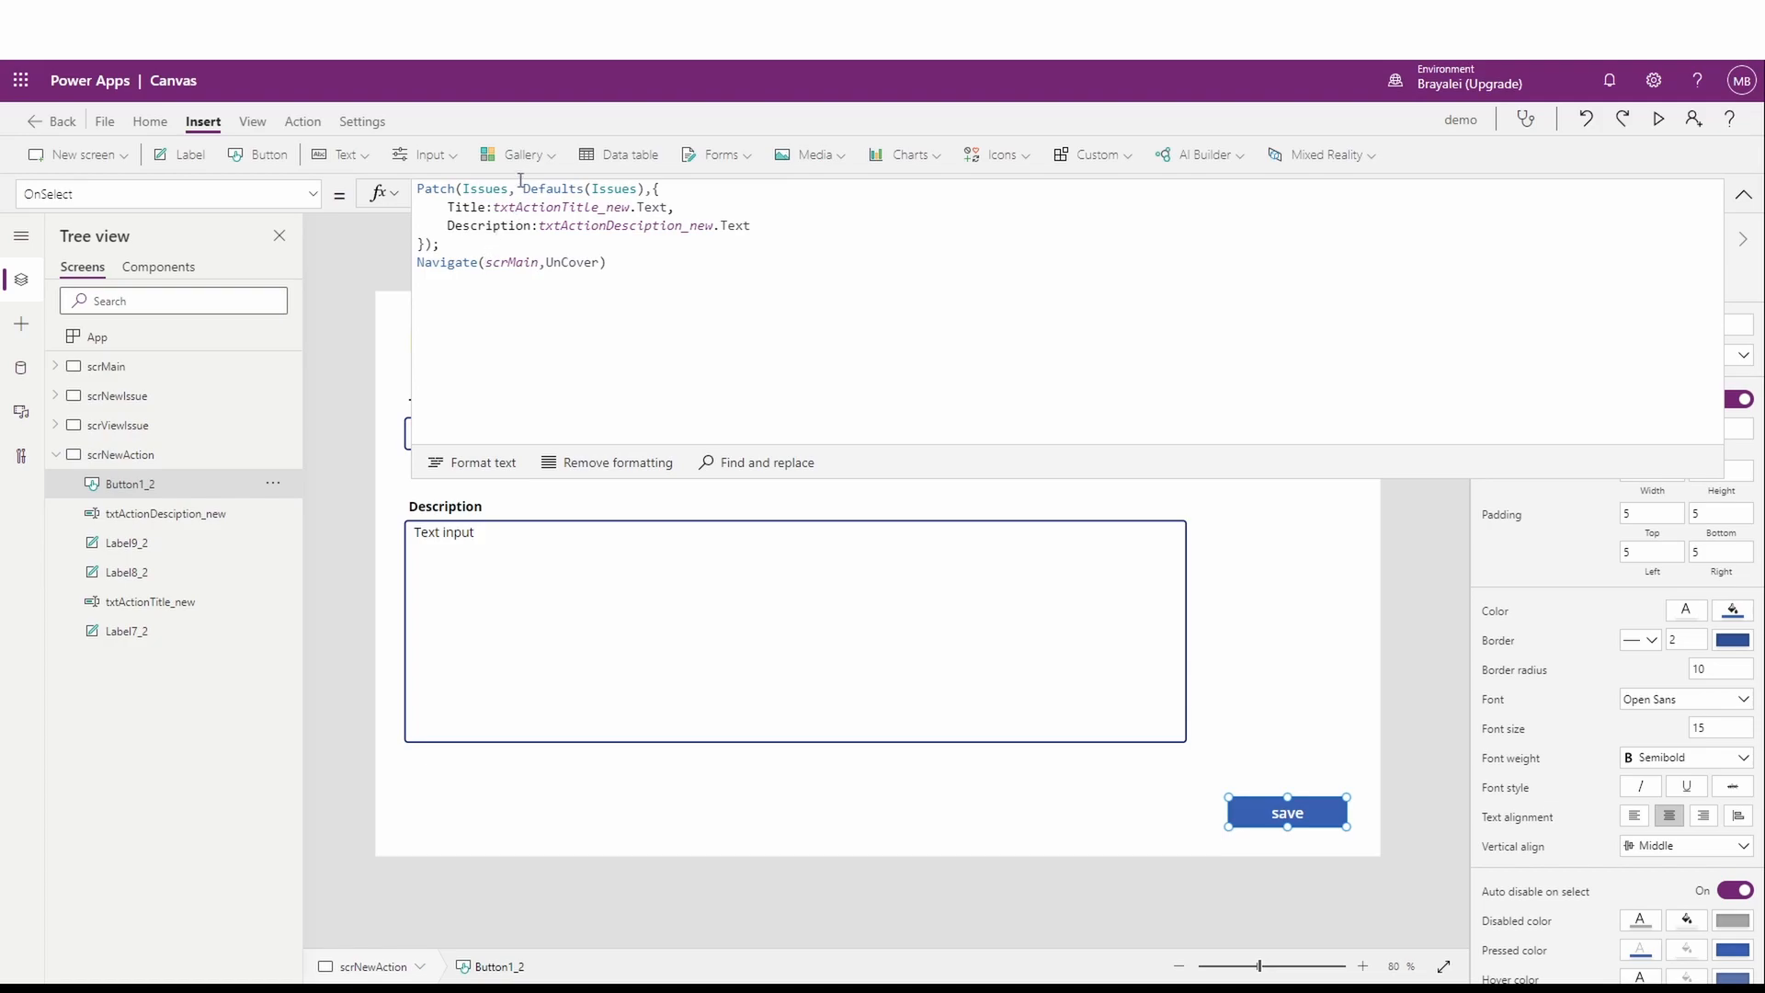
pyautogui.doubleClick(486, 187)
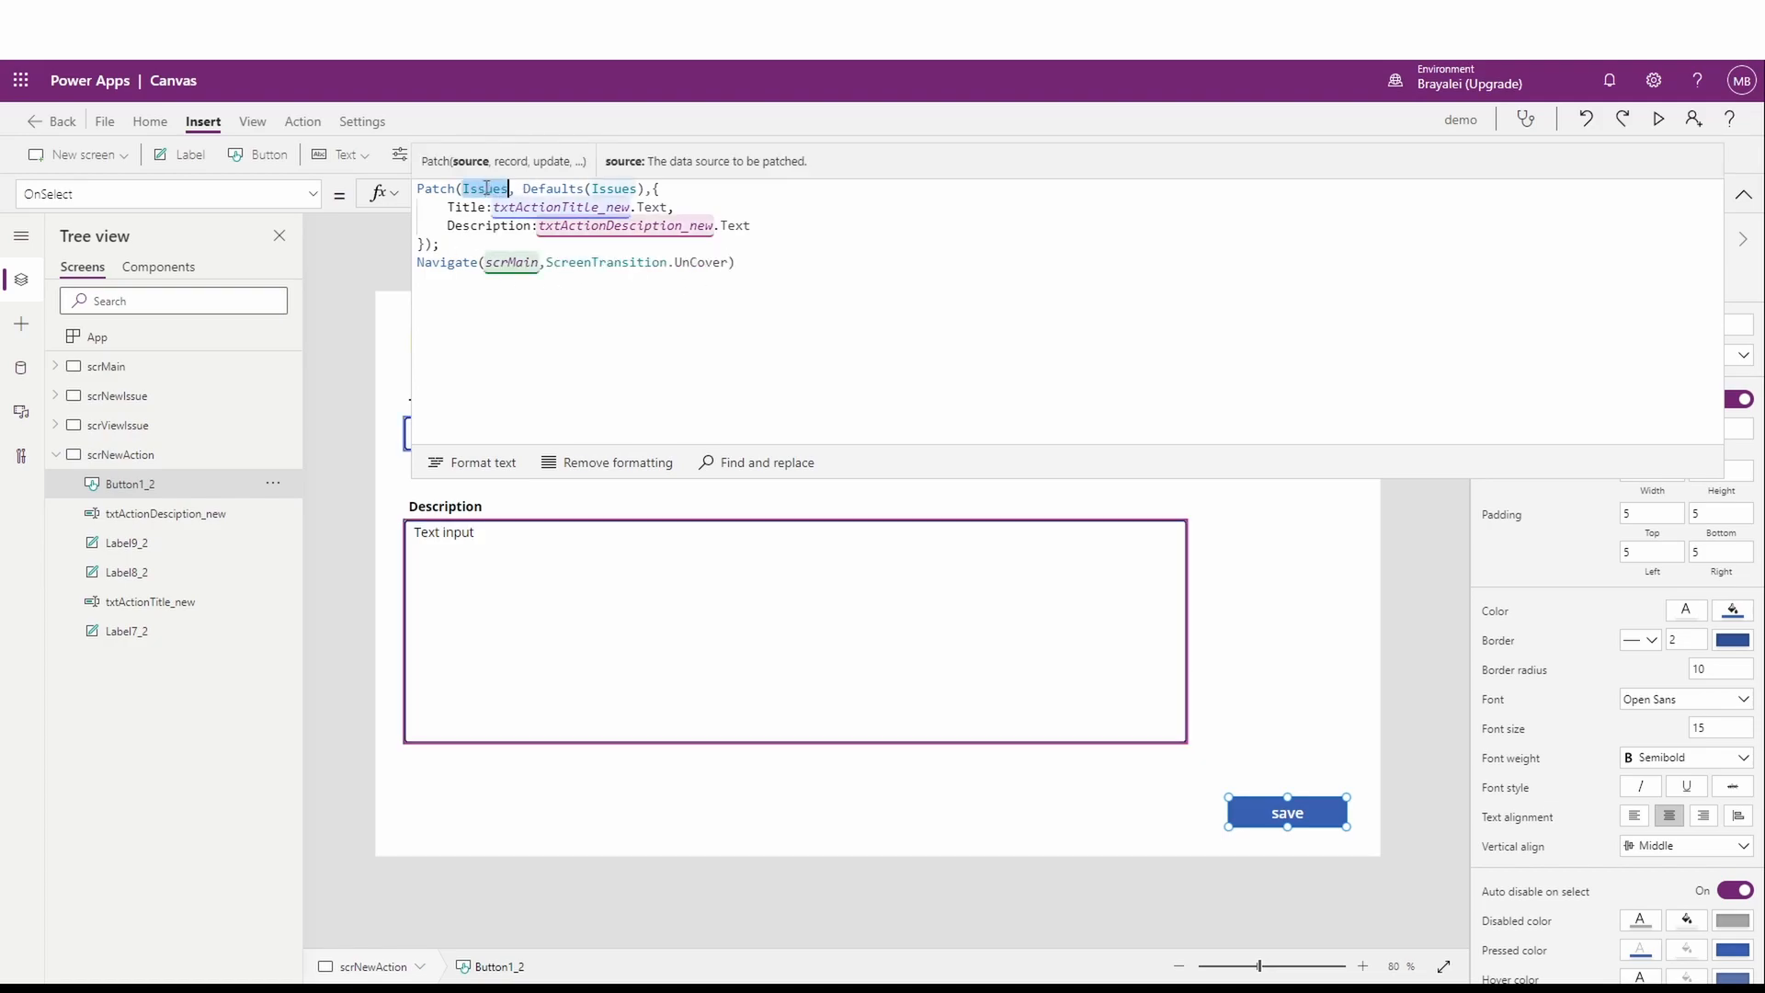
pyautogui.press('BackSpace')
pyautogui.write('Act')
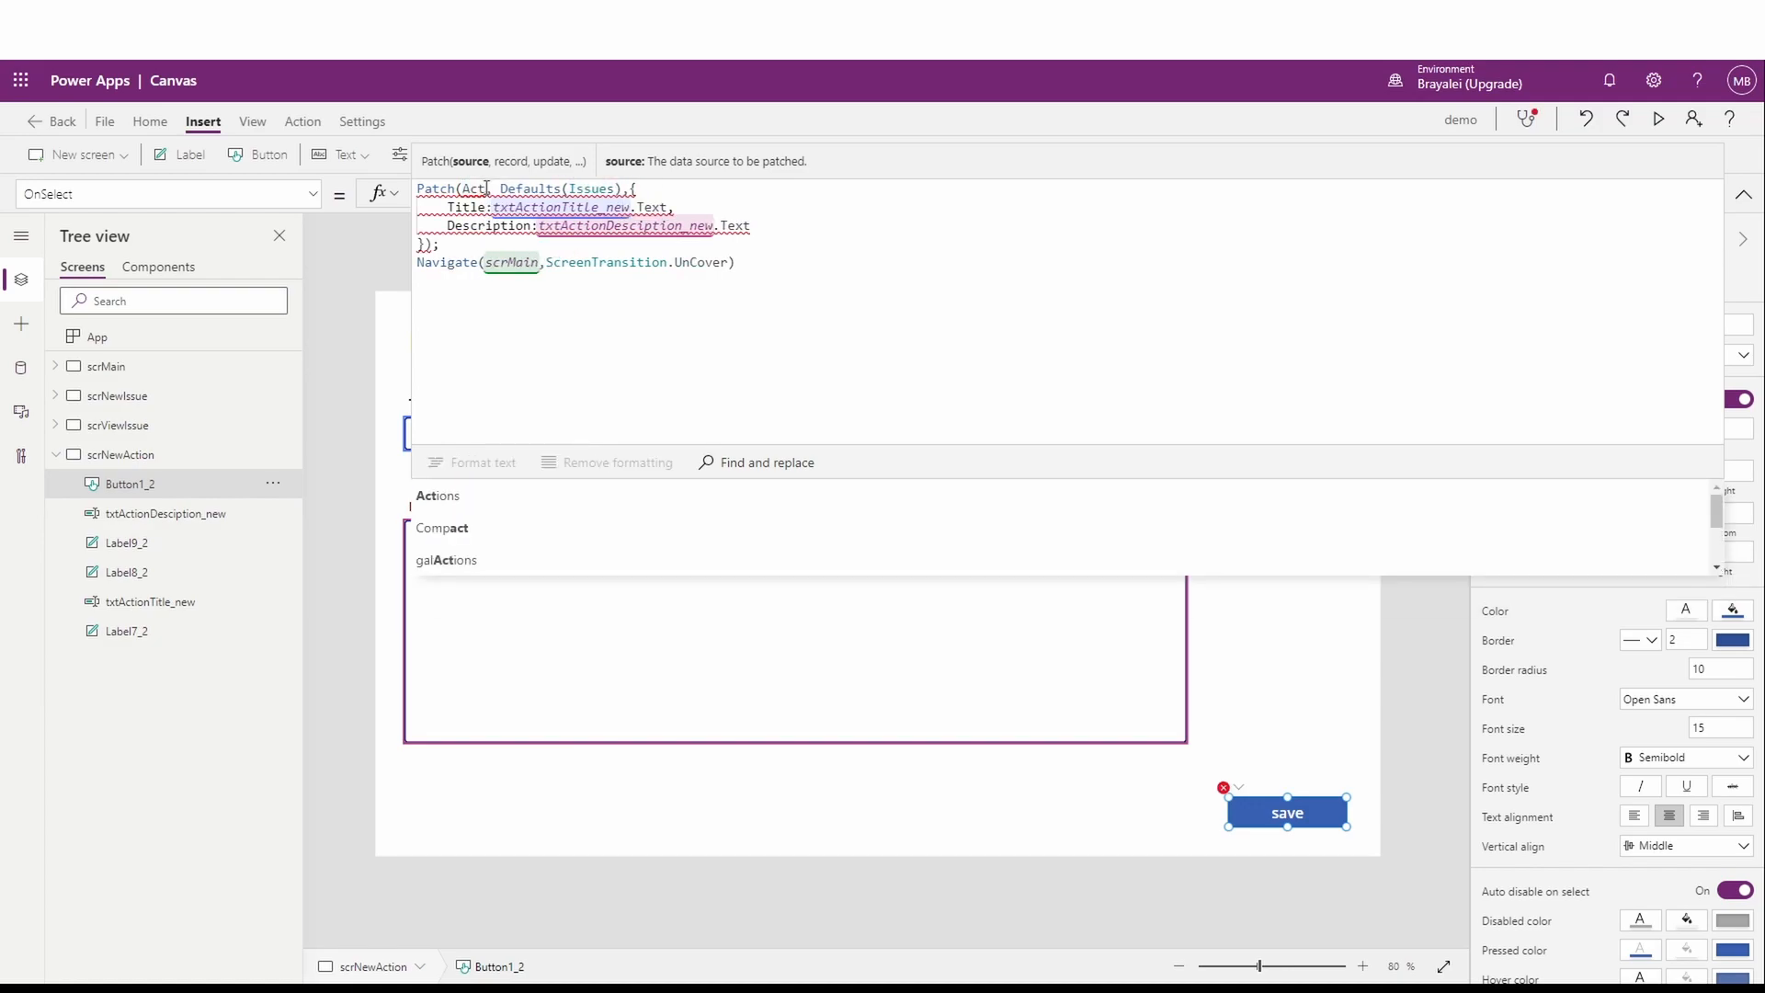
pyautogui.press('Tab')
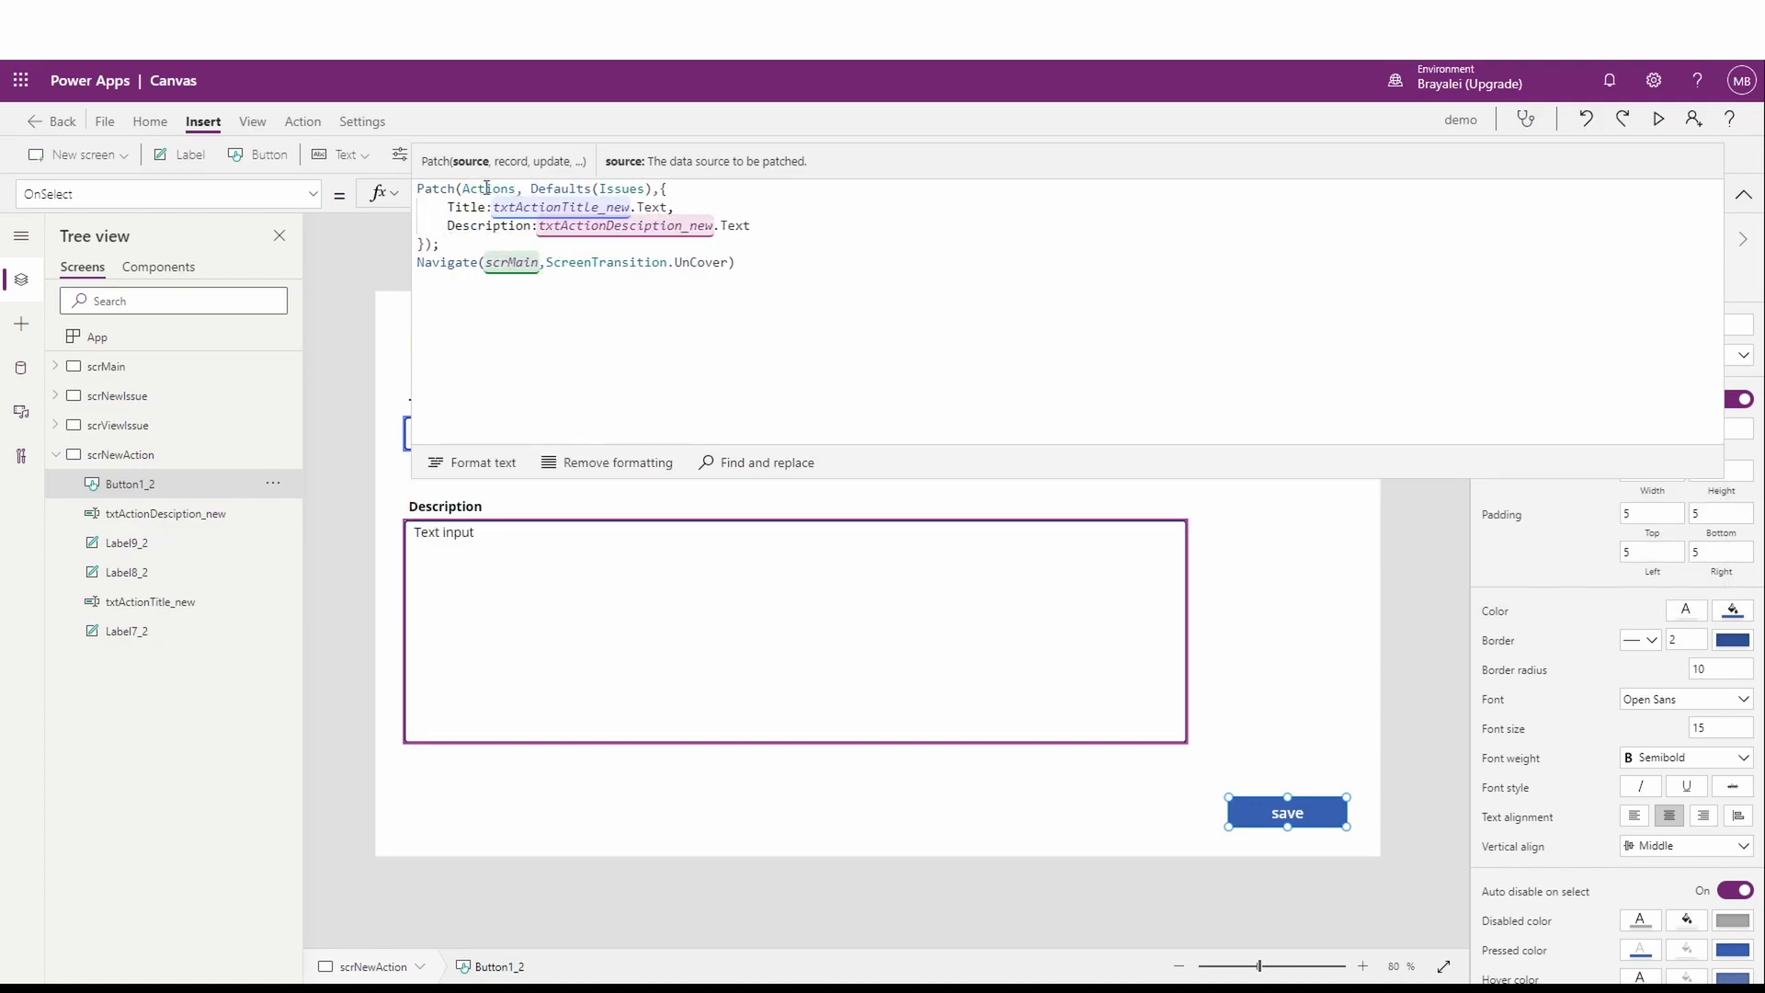
# Step: Change the argument of Defaults in the save button's Patch formula to Actions
pyautogui.doubleClick(616, 189)
pyautogui.write('Action')
pyautogui.press('BackSpace')
pyautogui.press('BackSpace')
pyautogui.press('BackSpace')
pyautogui.press('BackSpace')
pyautogui.press('BackSpace')
pyautogui.write('tions')
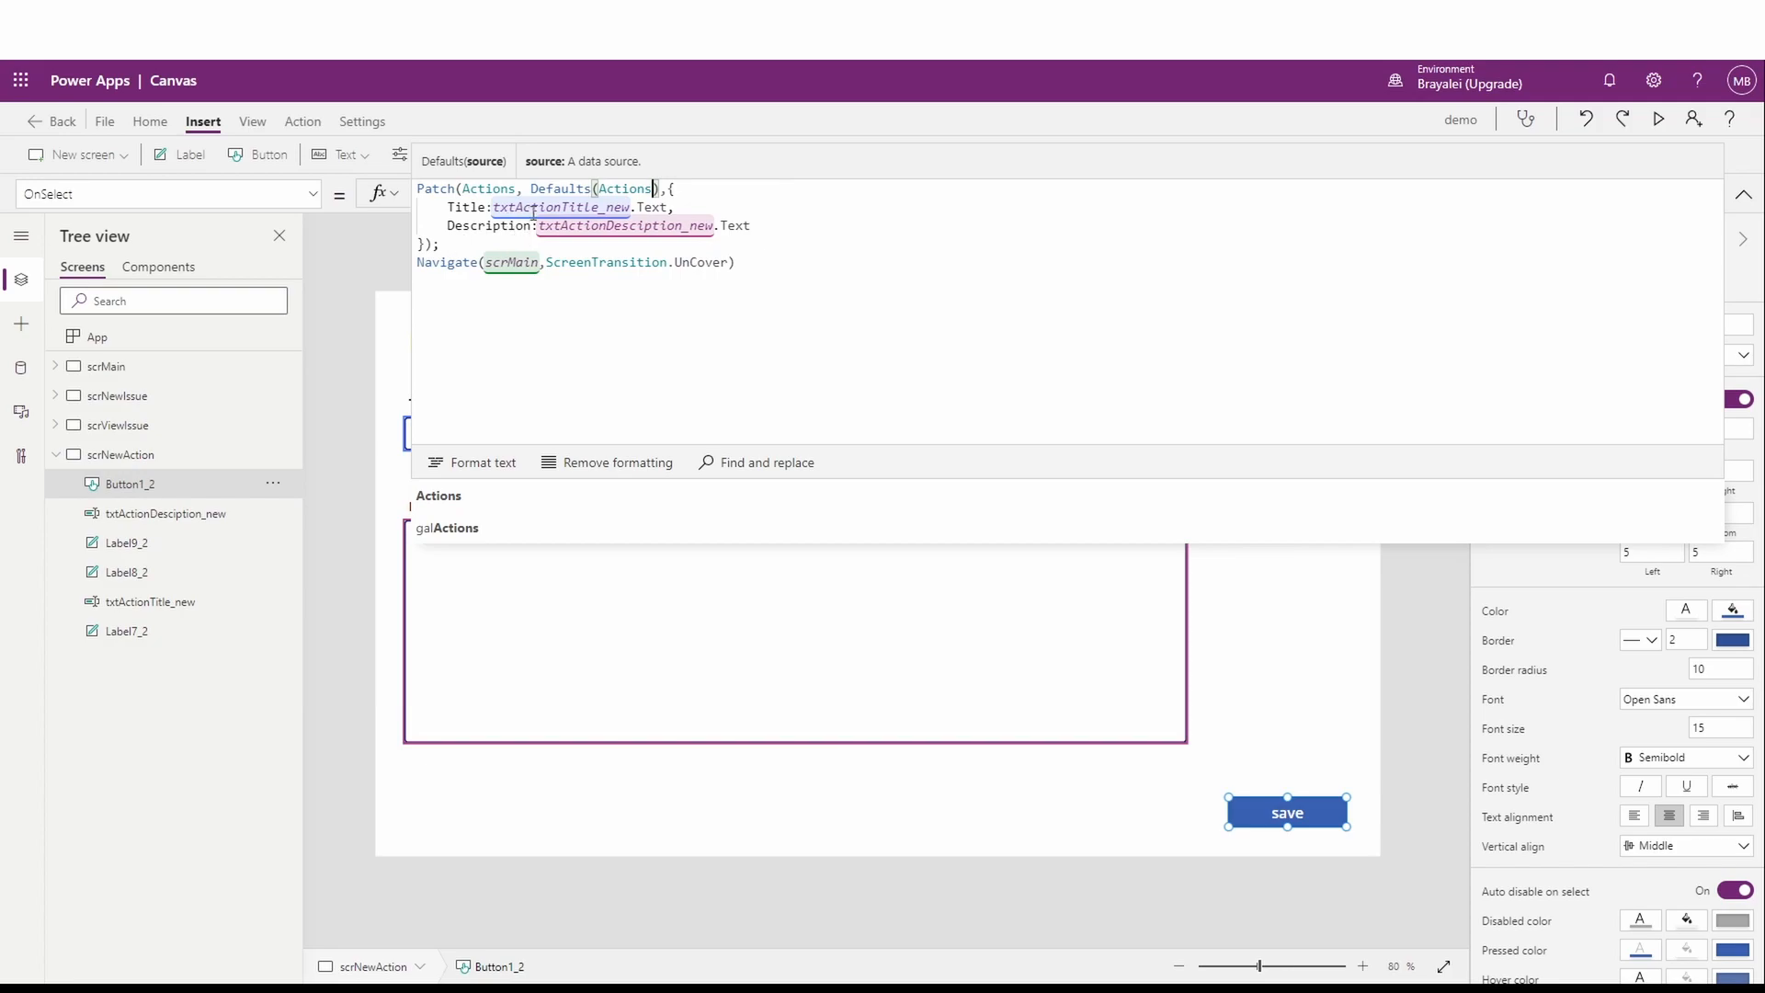
# Step: Check the two text input names used in the save formula and add an issue_id field after Description in the Patch record
pyautogui.click(612, 226)
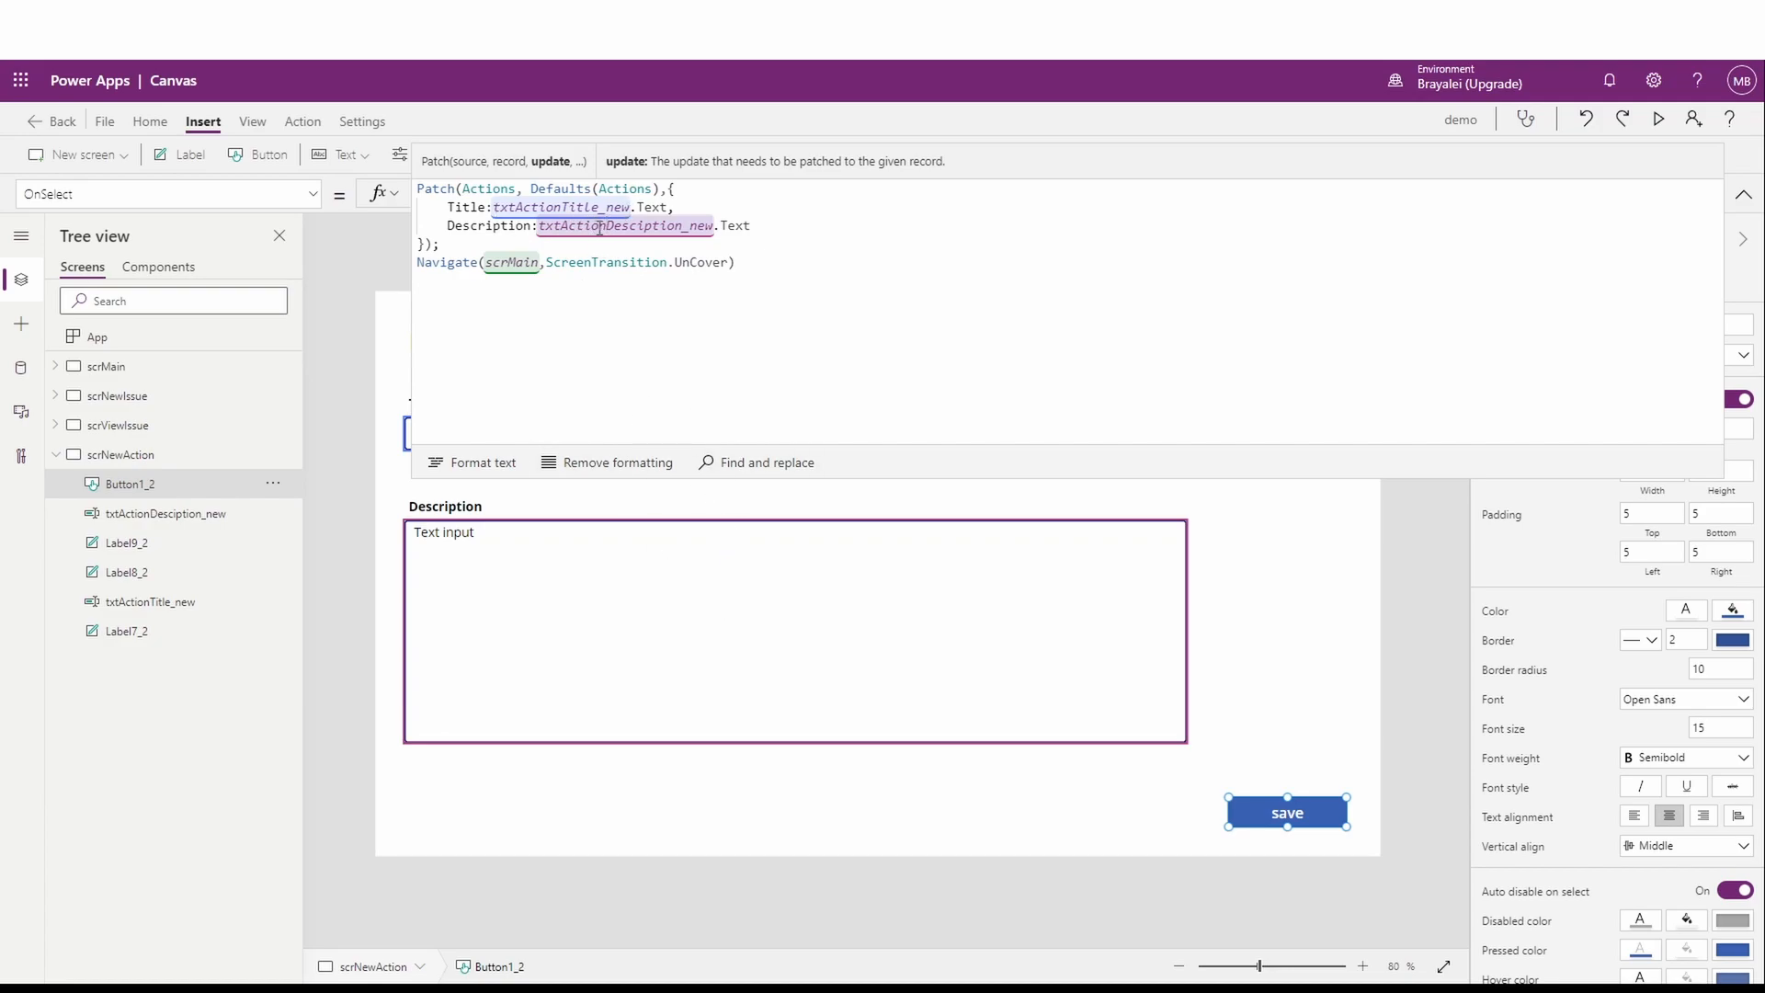
pyautogui.click(731, 604)
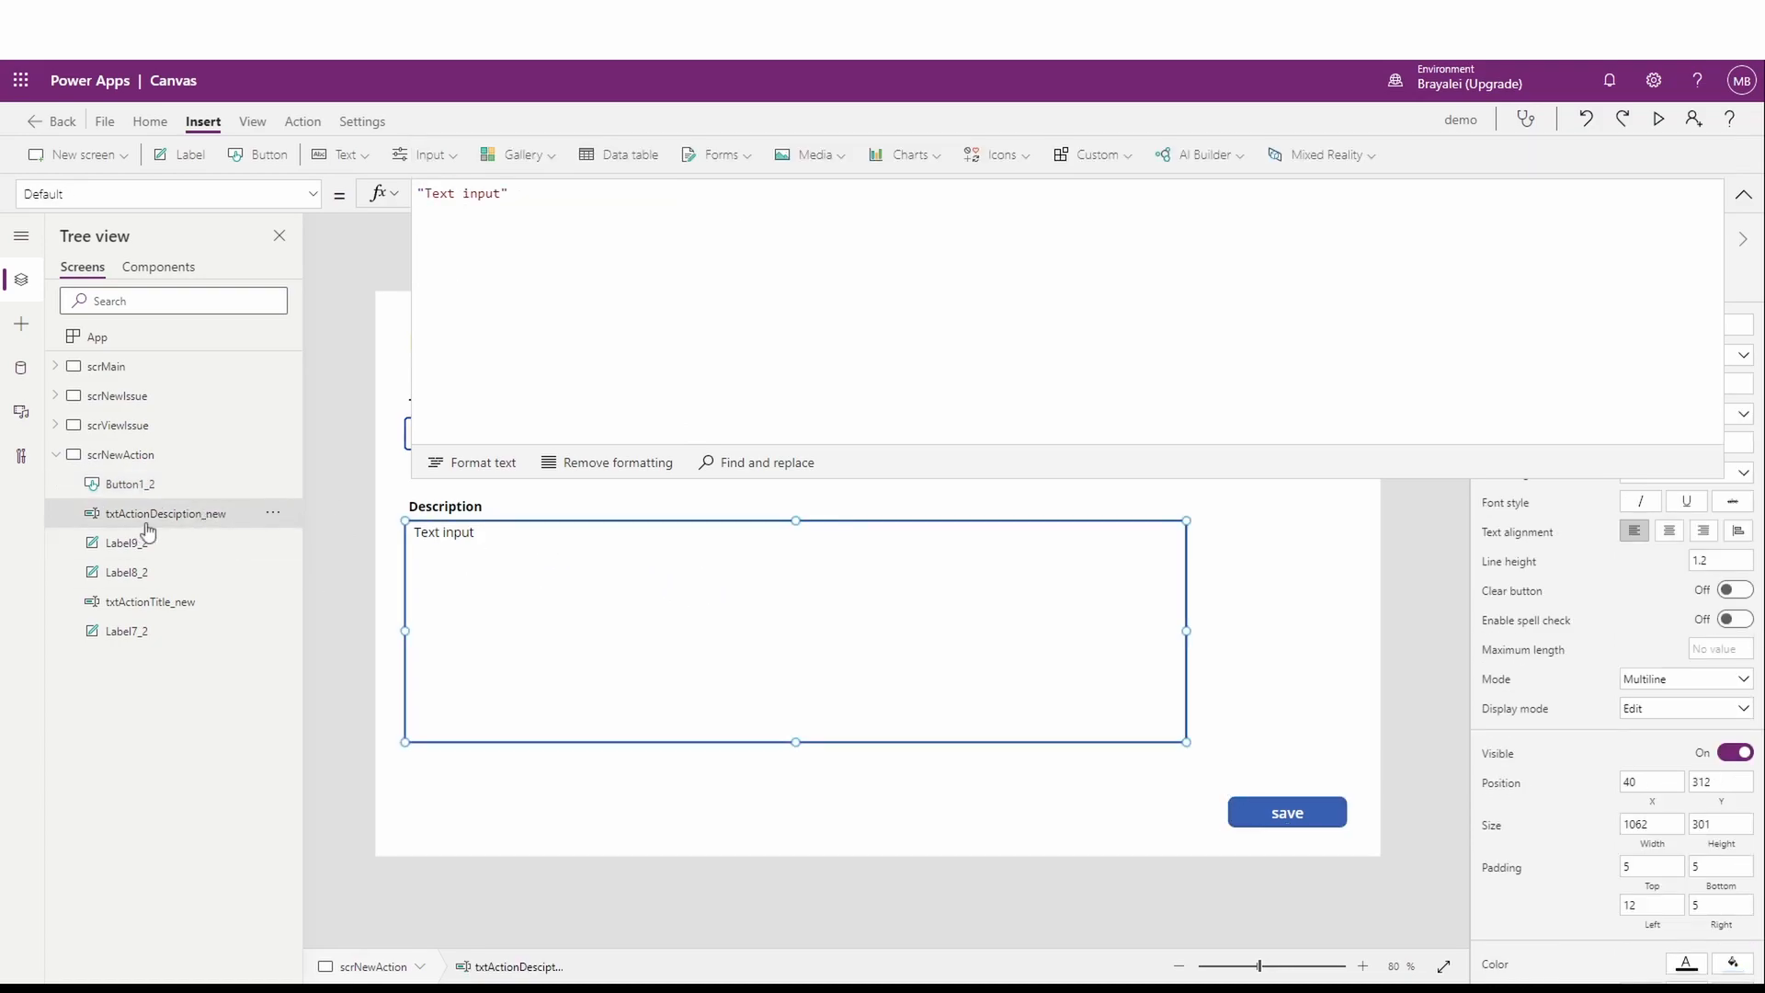
pyautogui.click(206, 604)
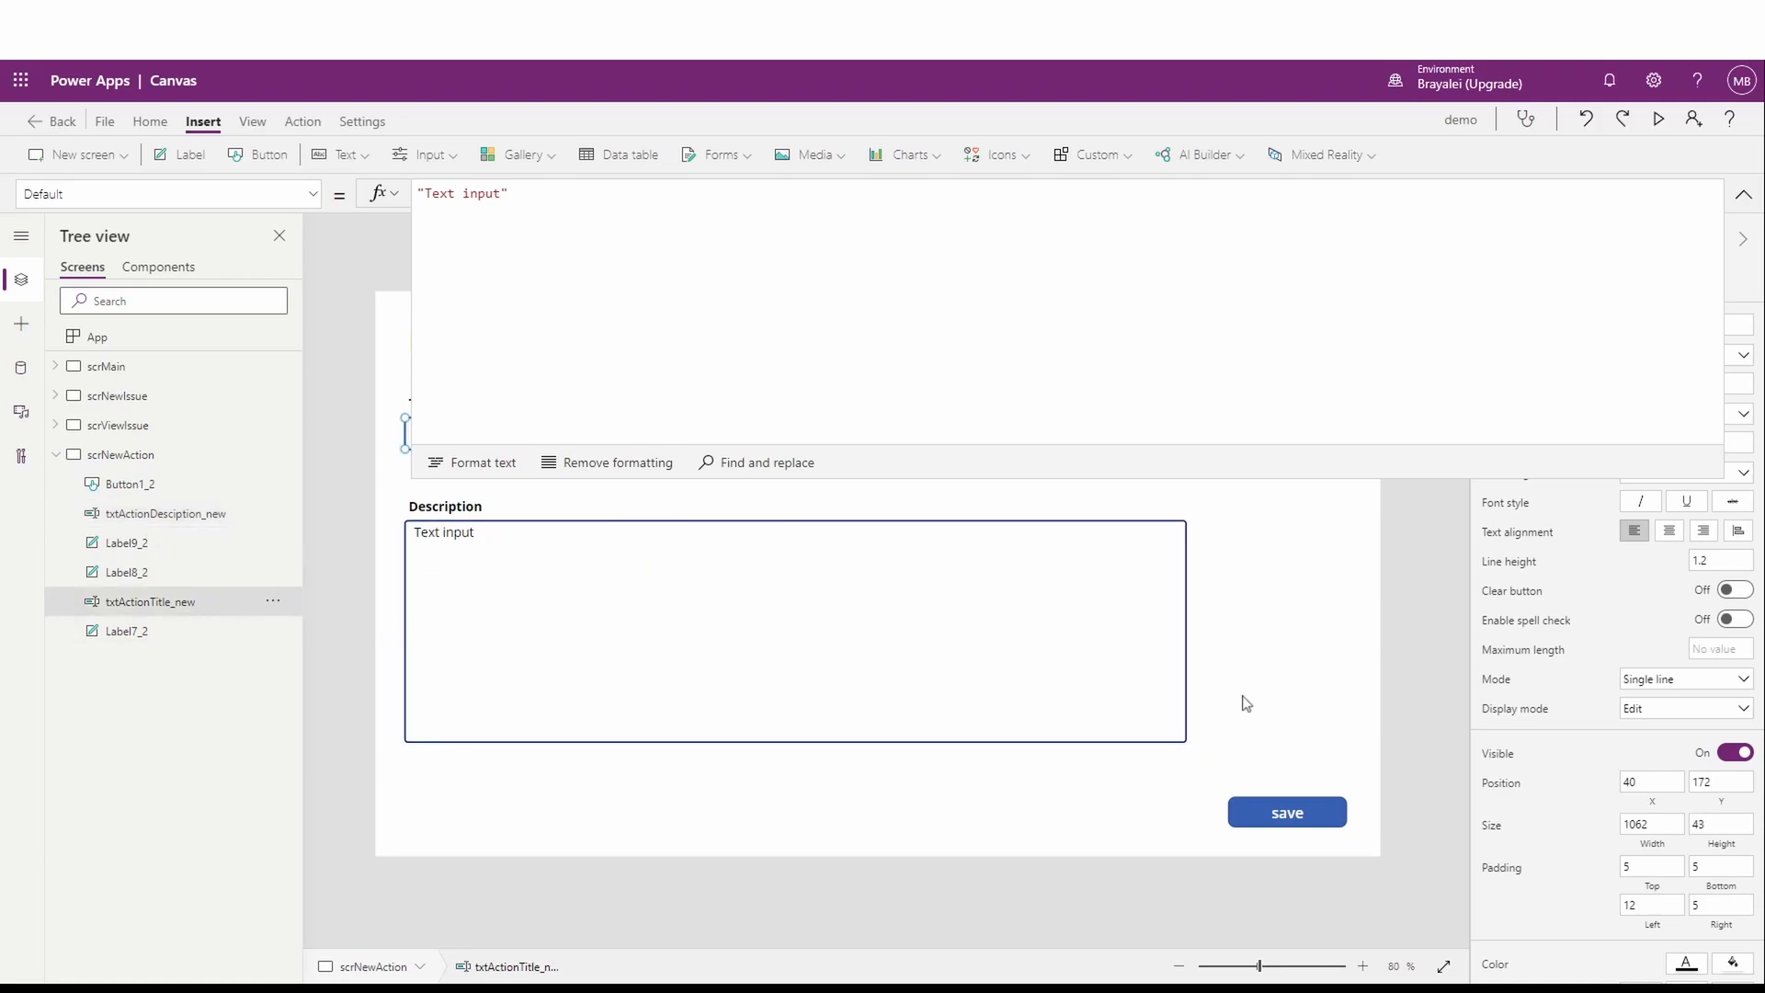
pyautogui.click(1303, 814)
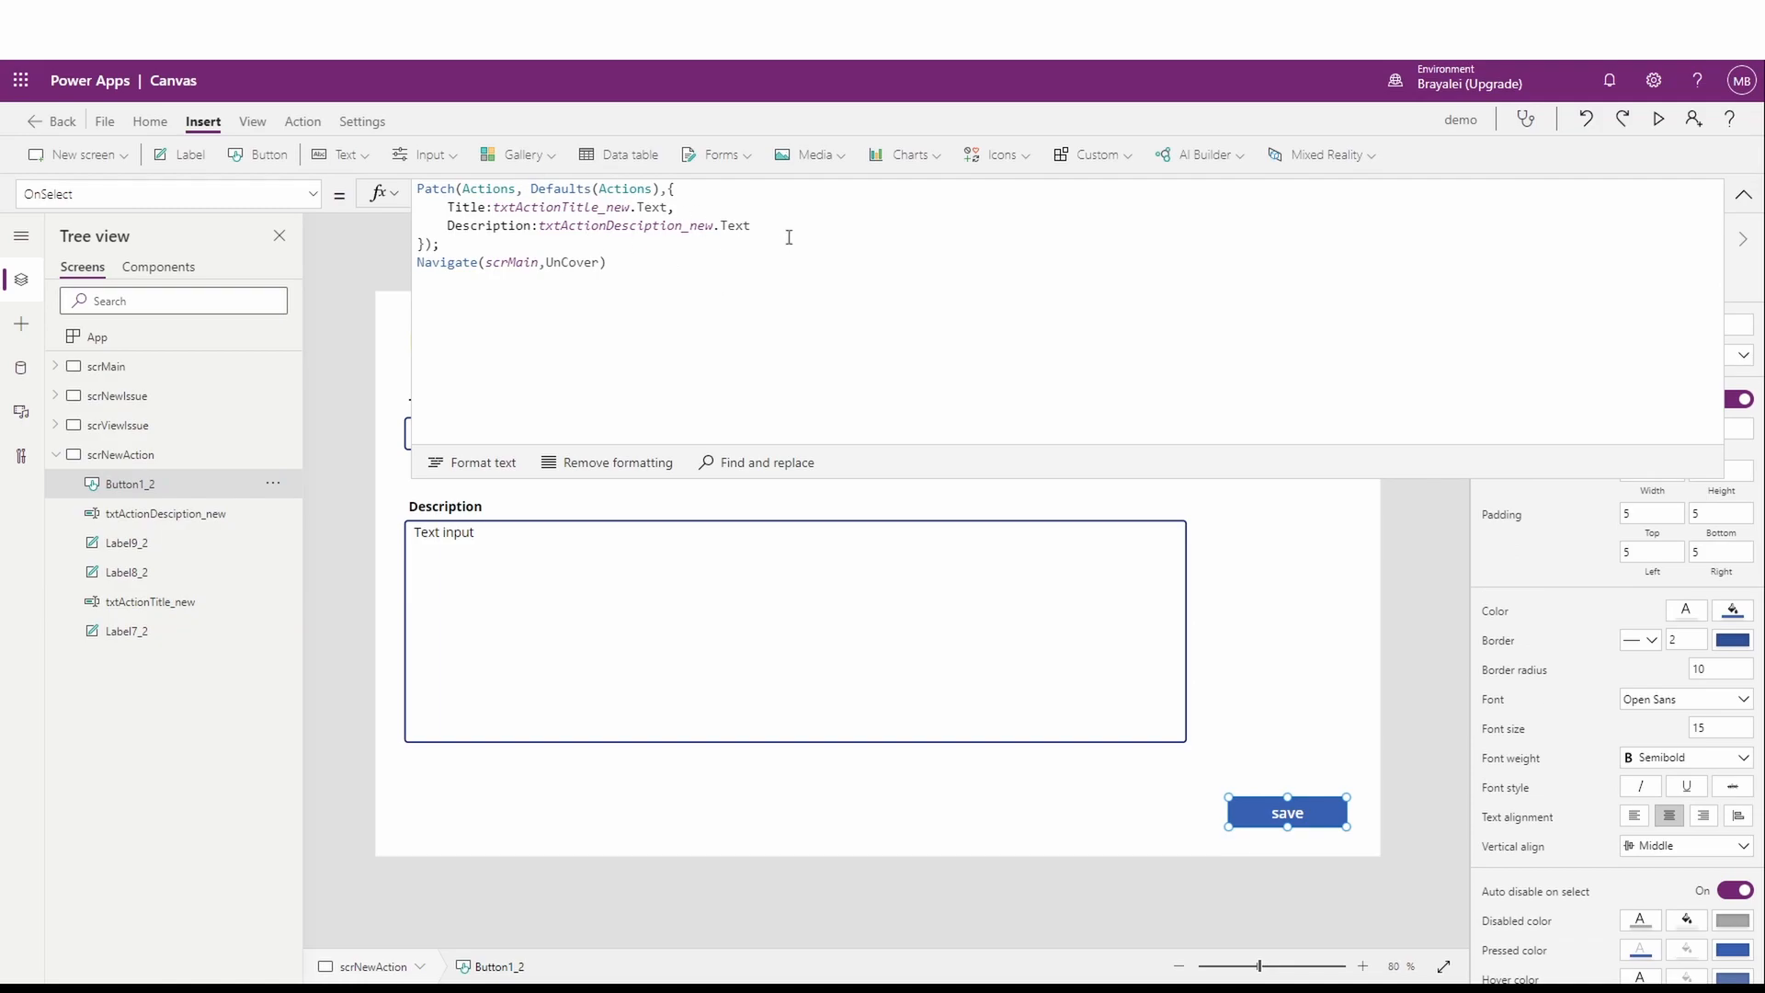
pyautogui.click(780, 228)
pyautogui.write(',')
pyautogui.press('Return')
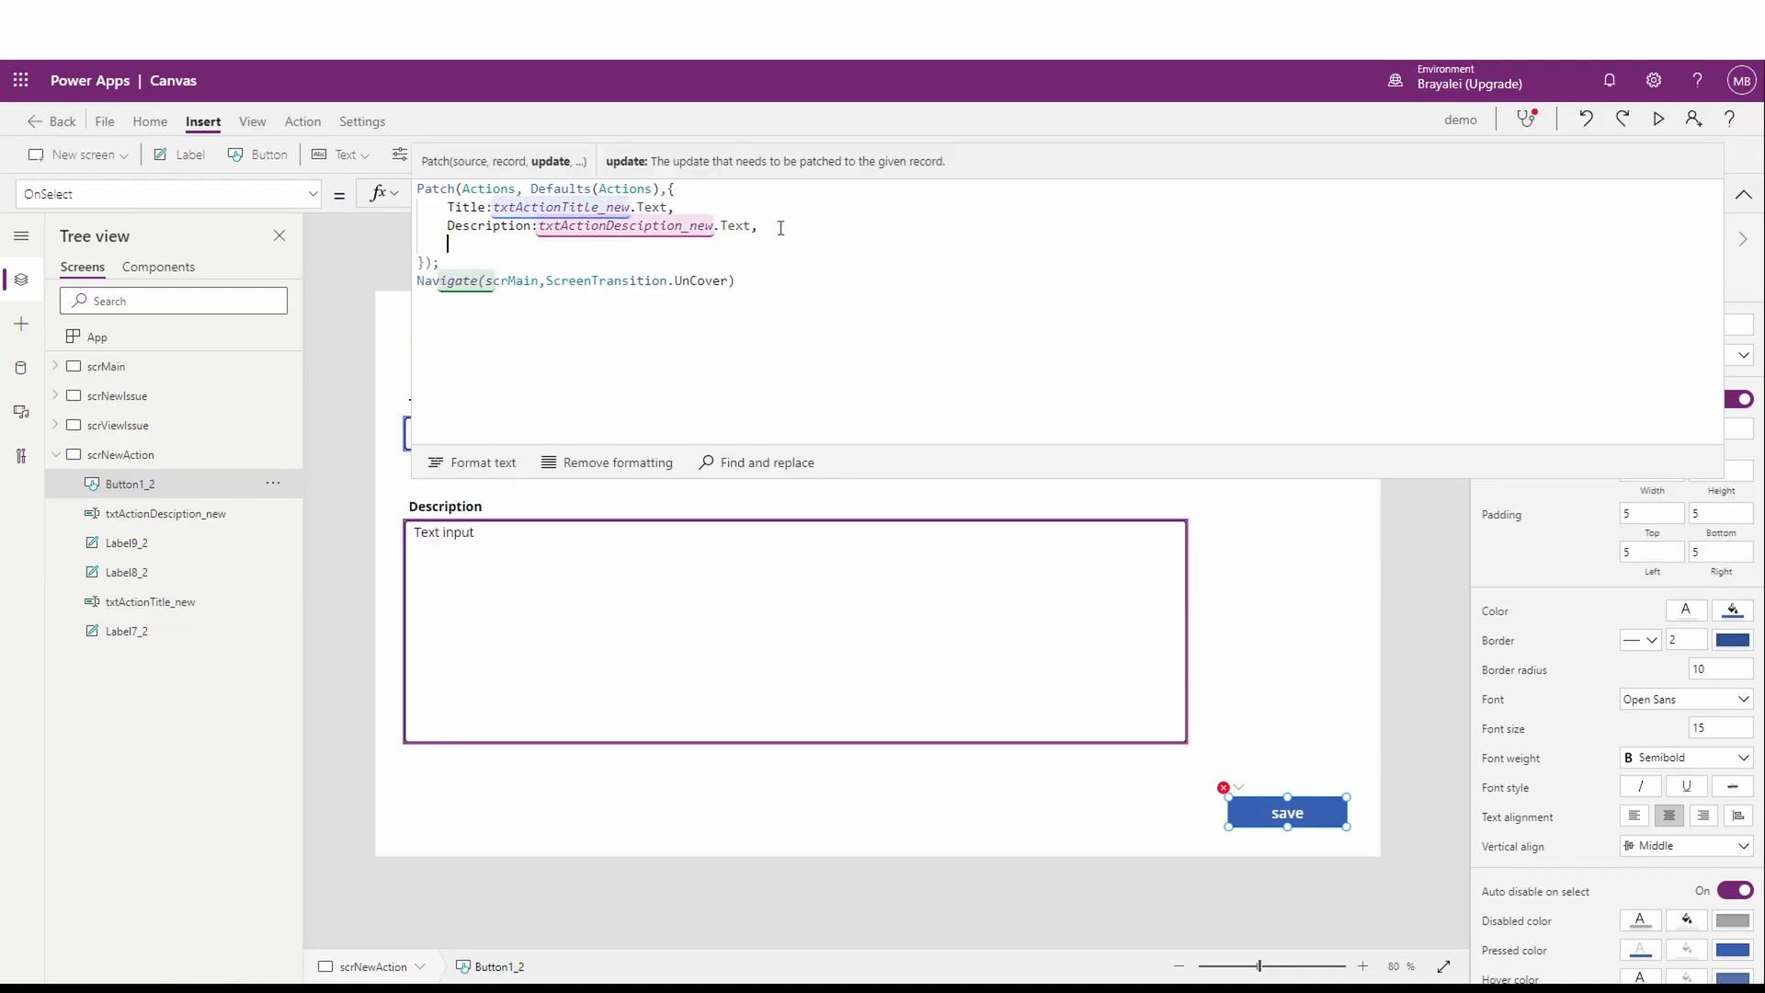
pyautogui.write('issue')
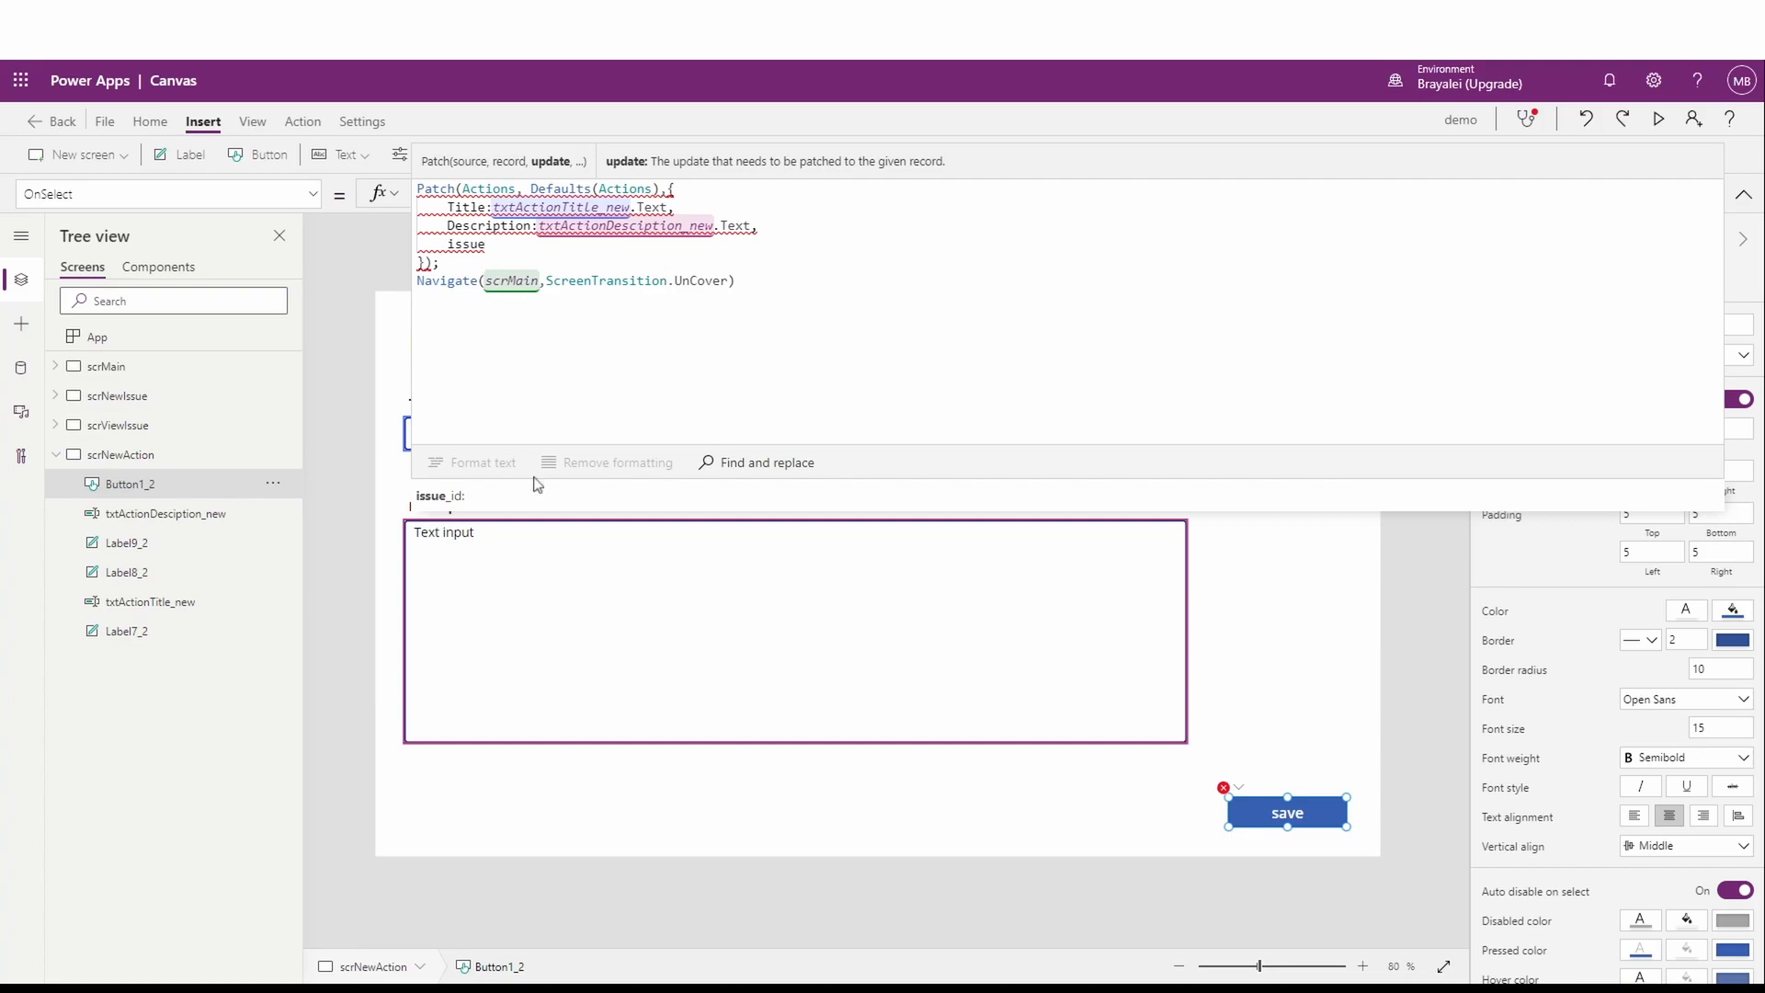
pyautogui.click(447, 502)
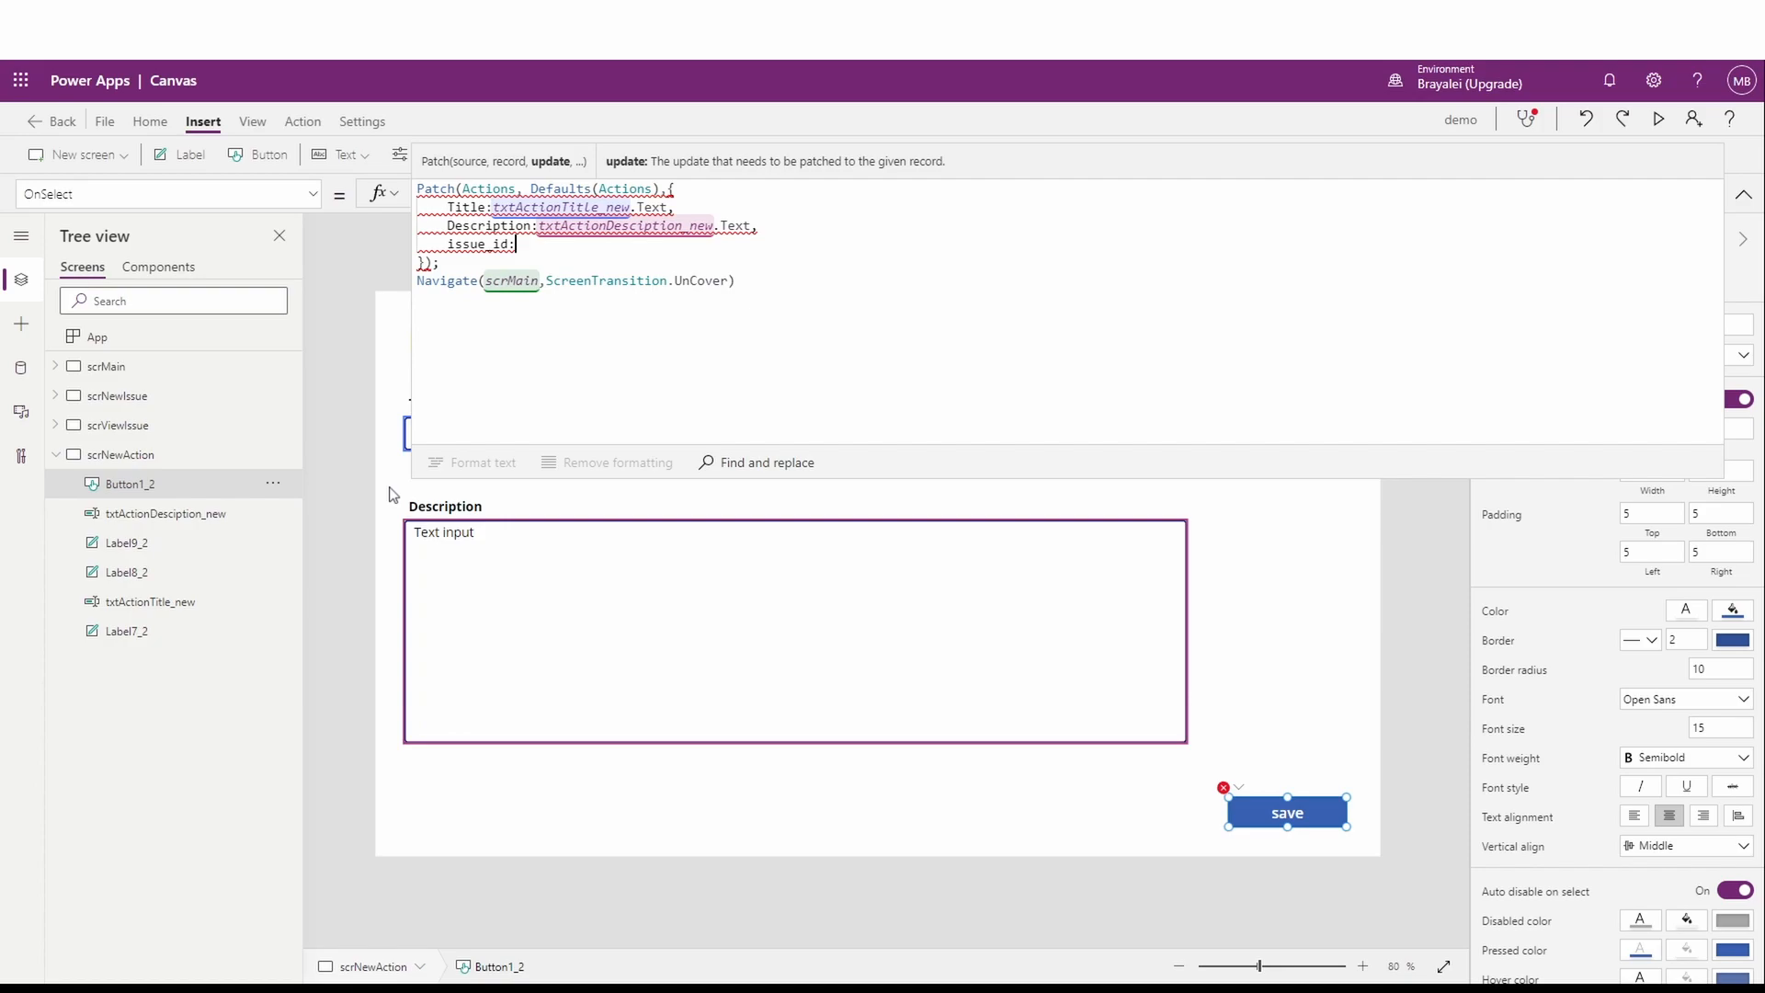
# Step: Set the issue_id value in the Patch record to gal_Issues.Selected.ID and collapse the formula editor
pyautogui.write('al')
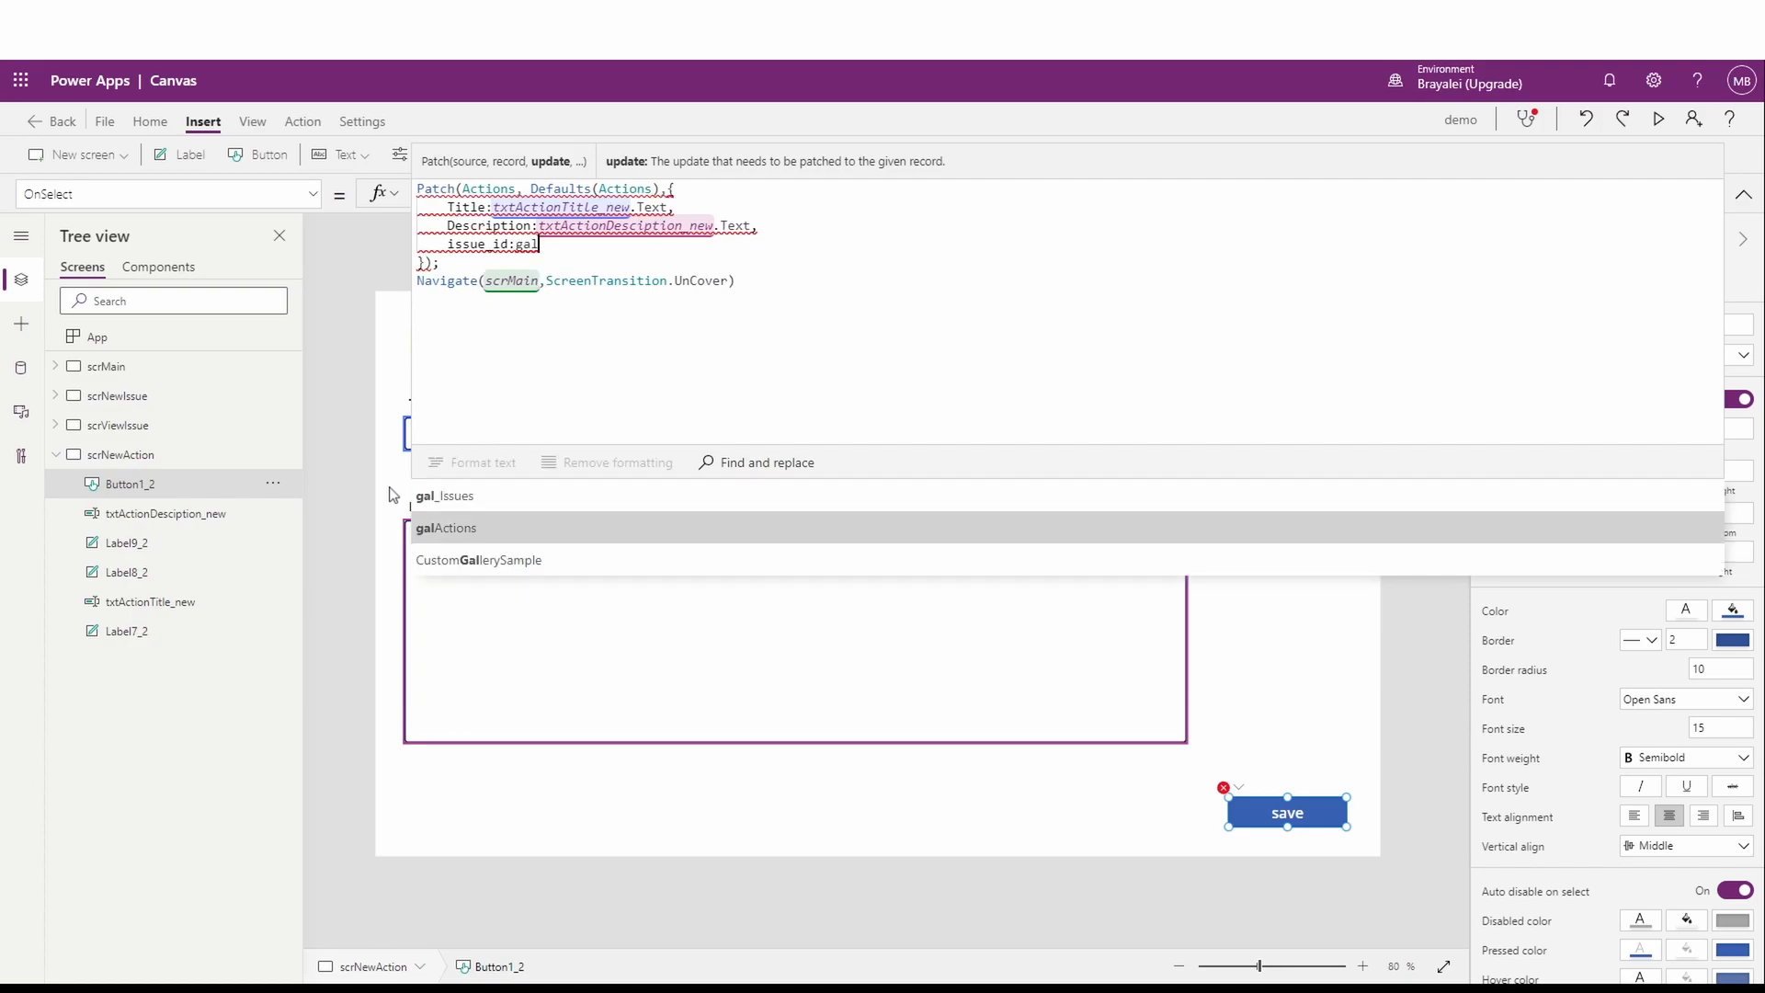
pyautogui.press('Tab')
pyautogui.write('.Sel')
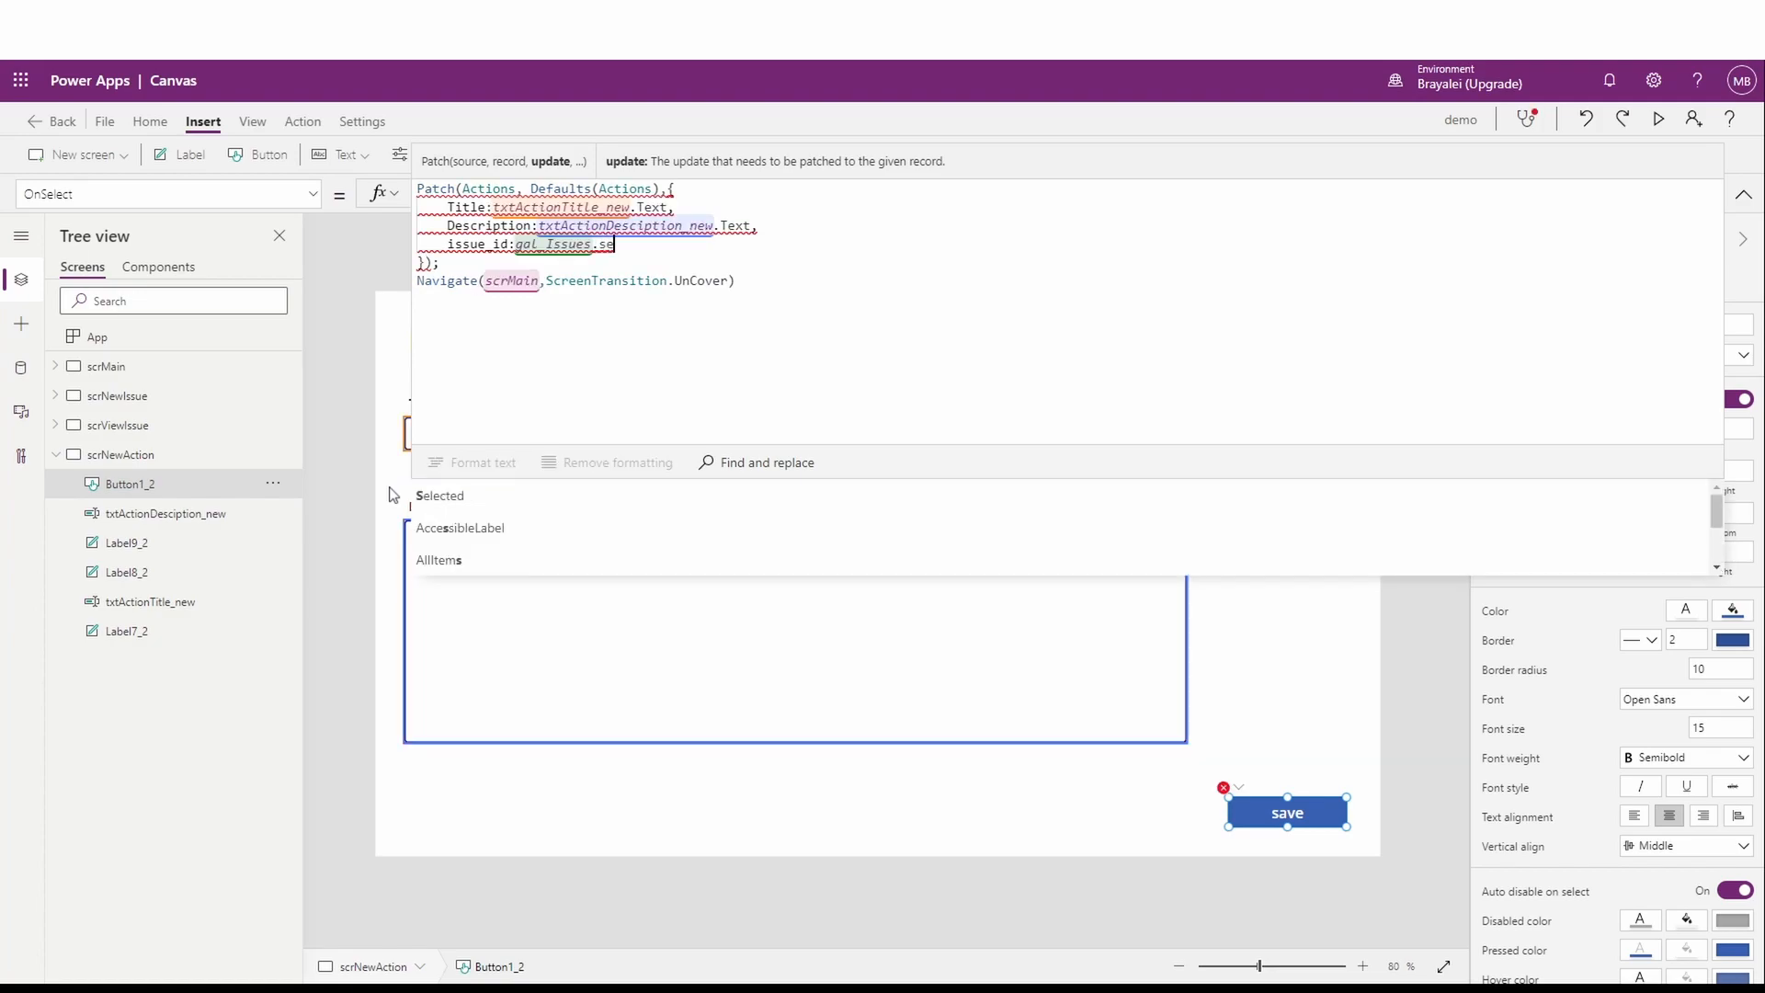
pyautogui.press('Tab')
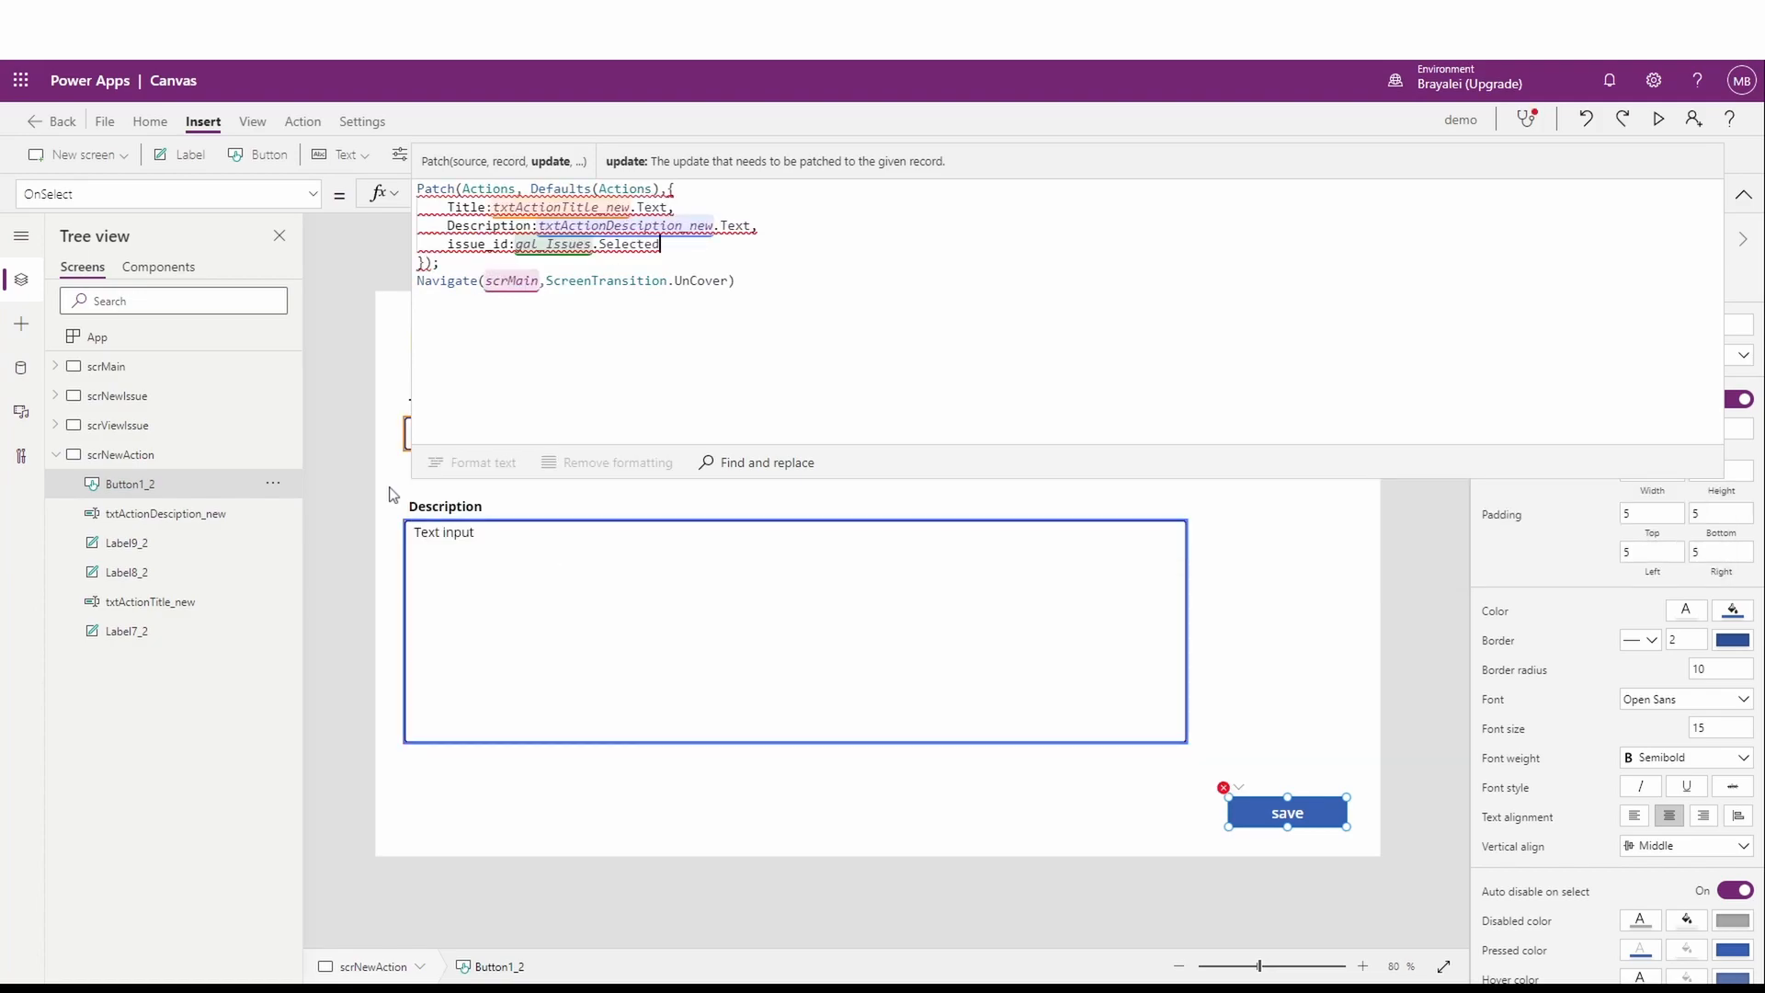
pyautogui.write('.')
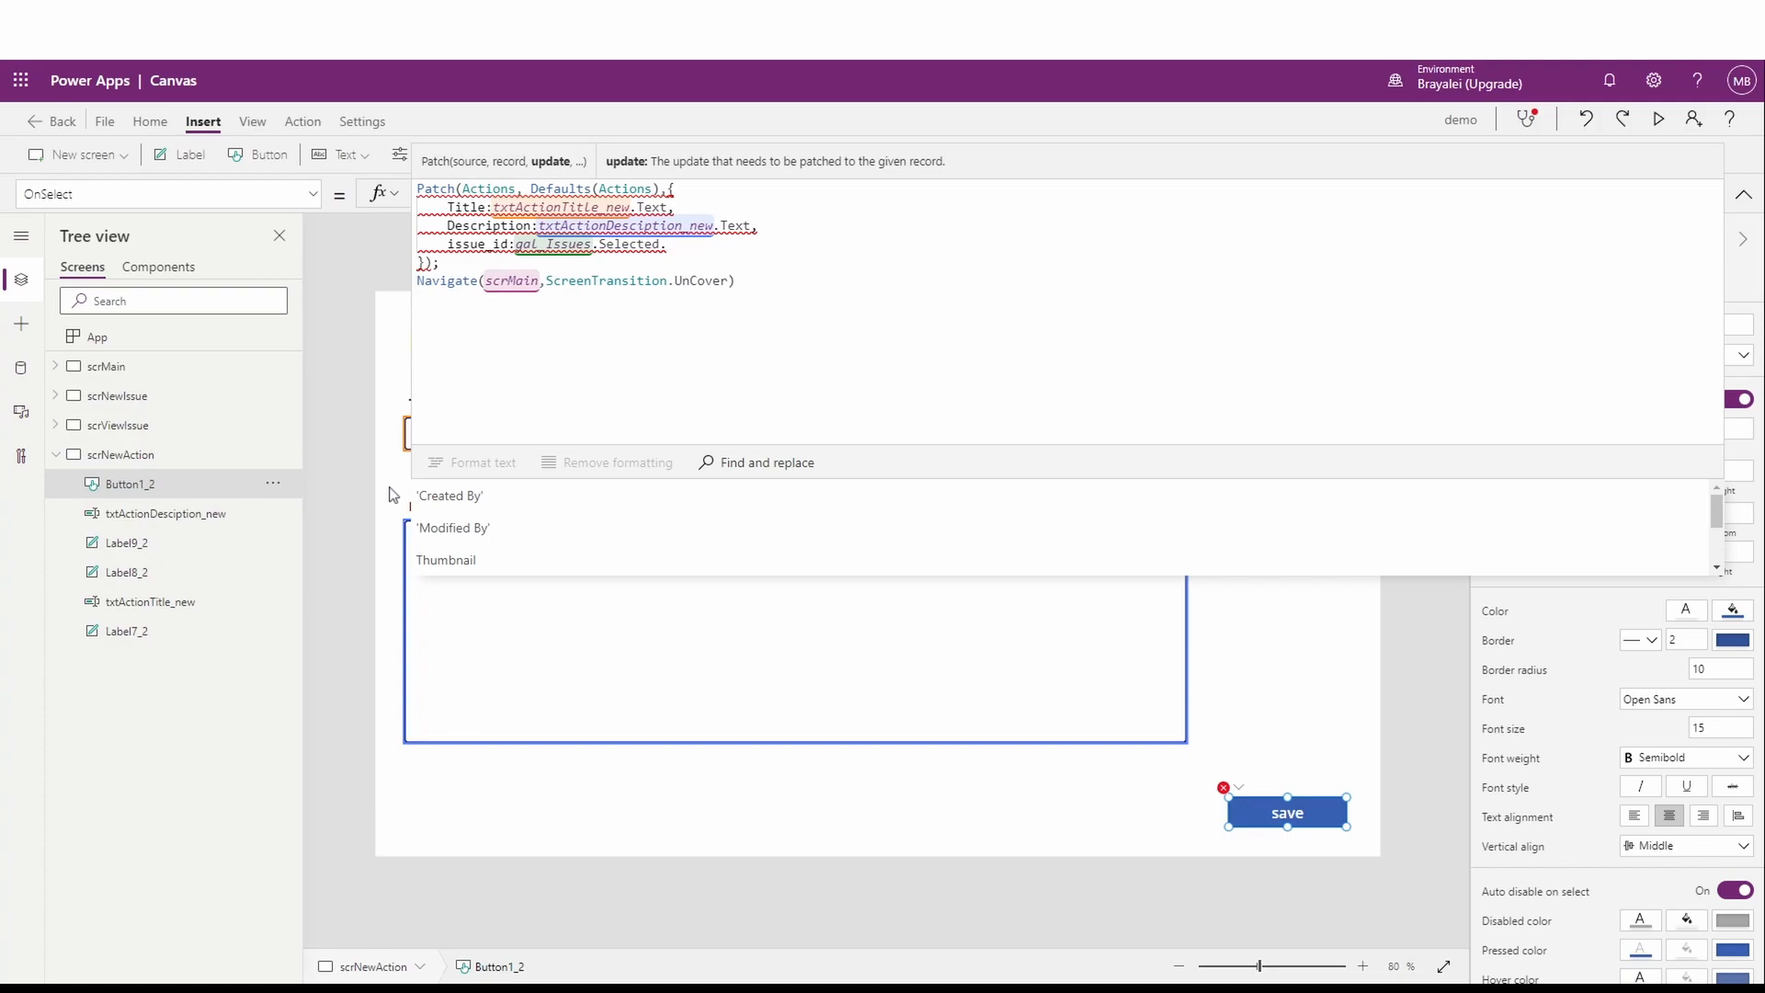
pyautogui.write('i')
pyautogui.press('Down')
pyautogui.press('Tab')
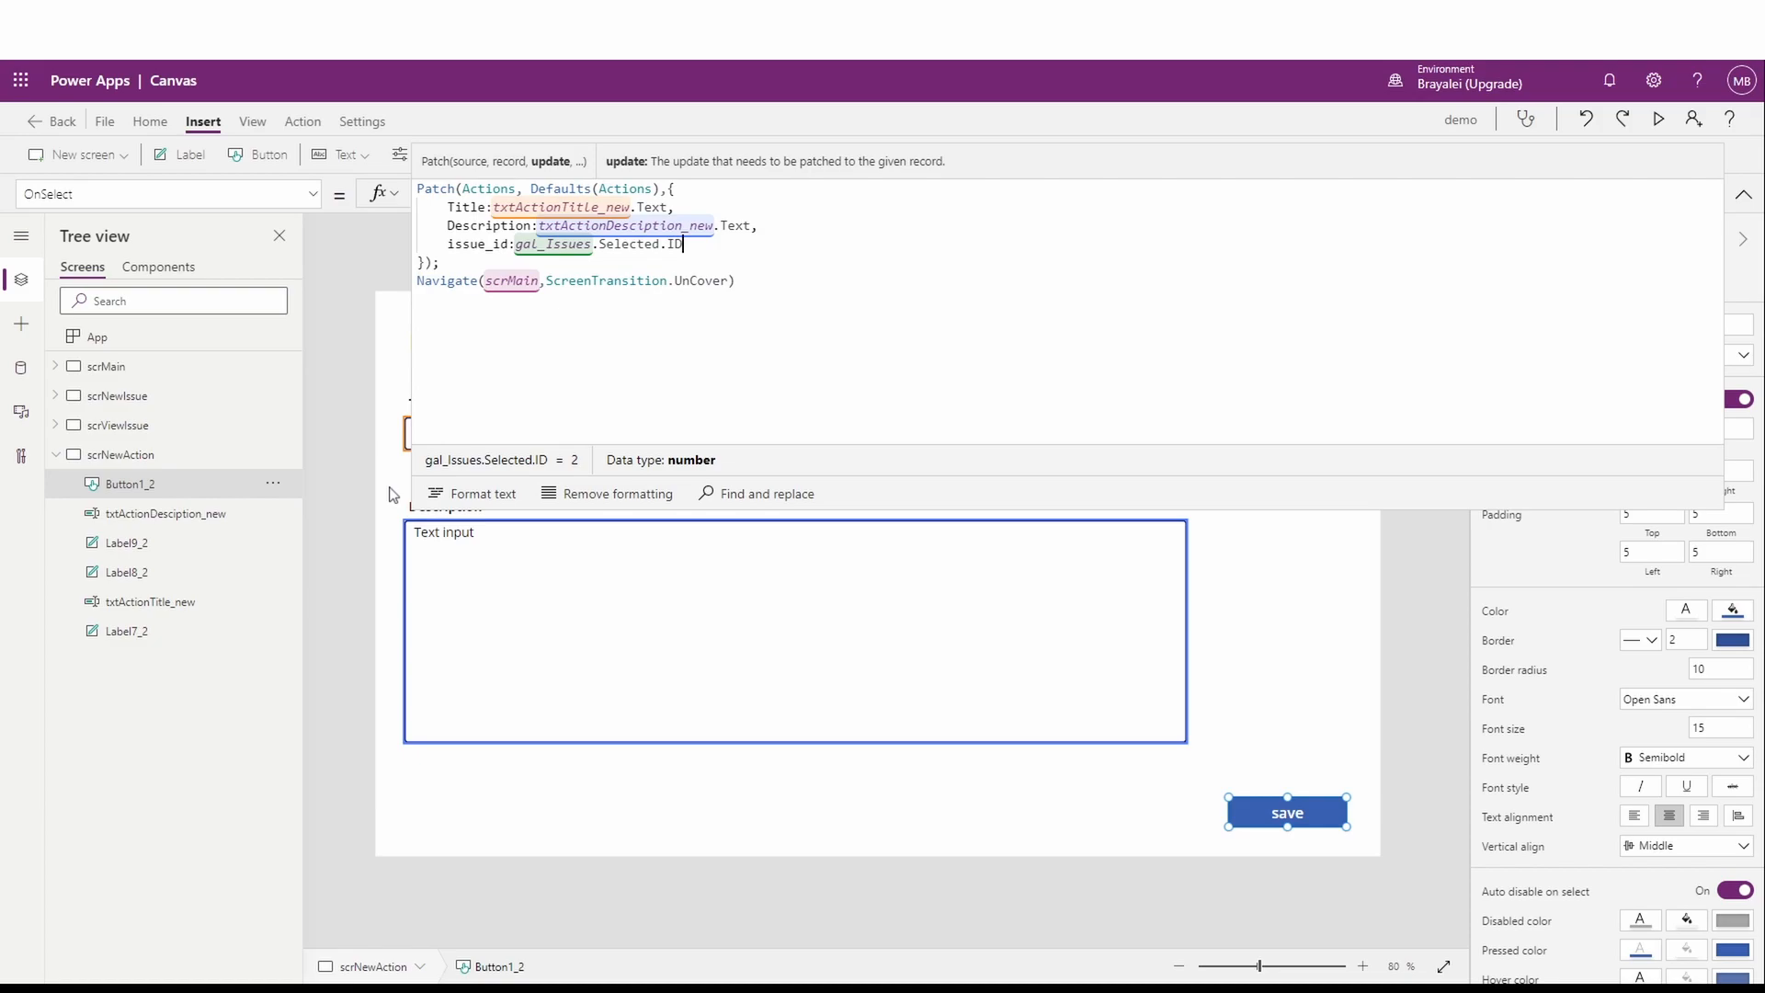
pyautogui.moveTo(1024, 508); pyautogui.dragTo(1000, 193)
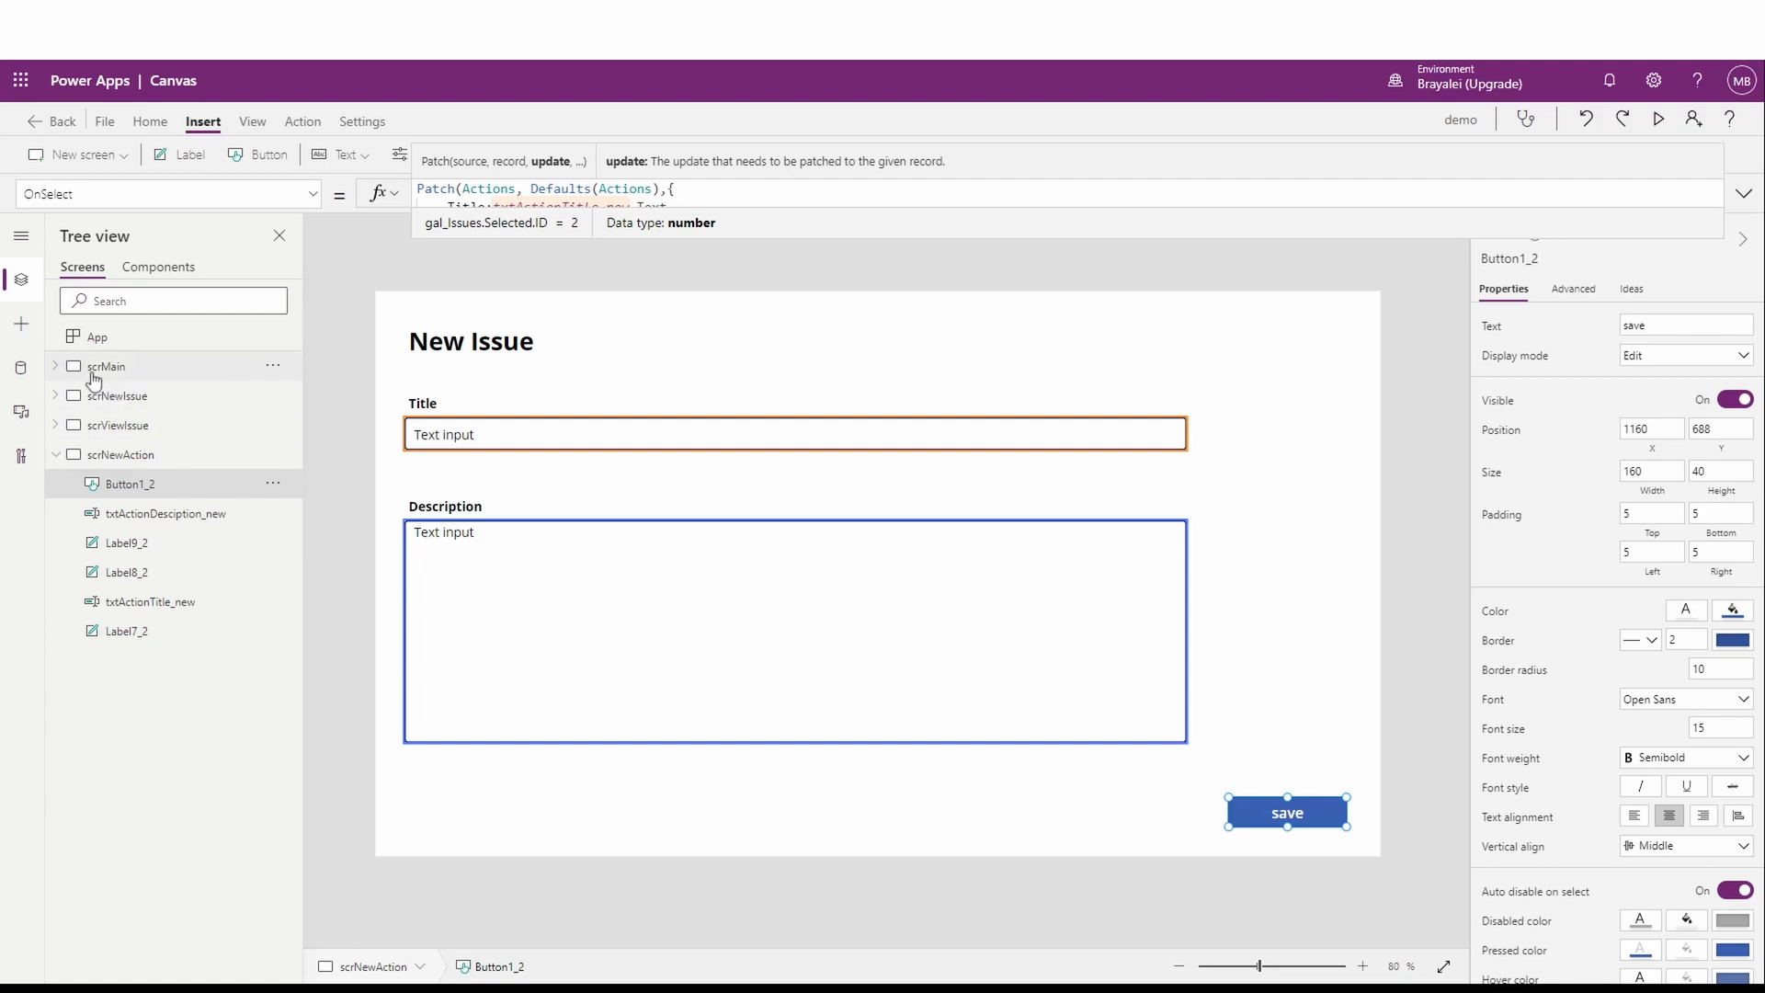
# Step: Preview the app from scrMain, open the first issue to view its Actions area, and exit the preview
pyautogui.click(97, 367)
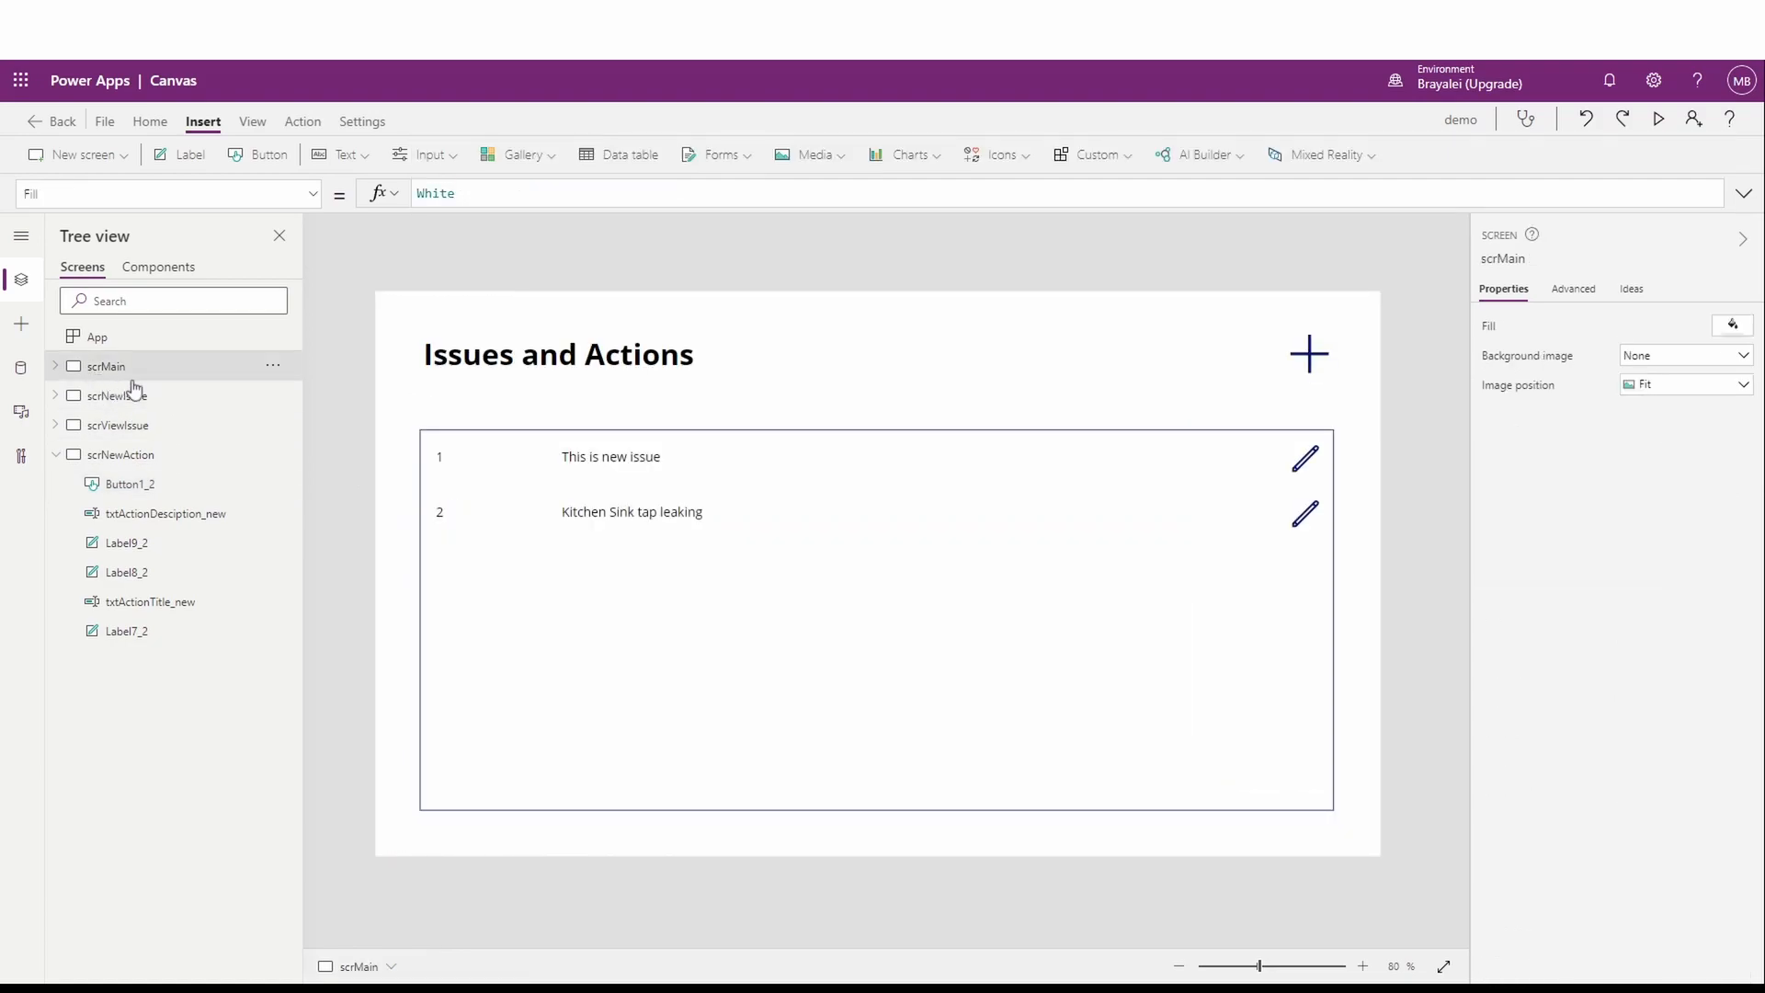
pyautogui.click(1660, 122)
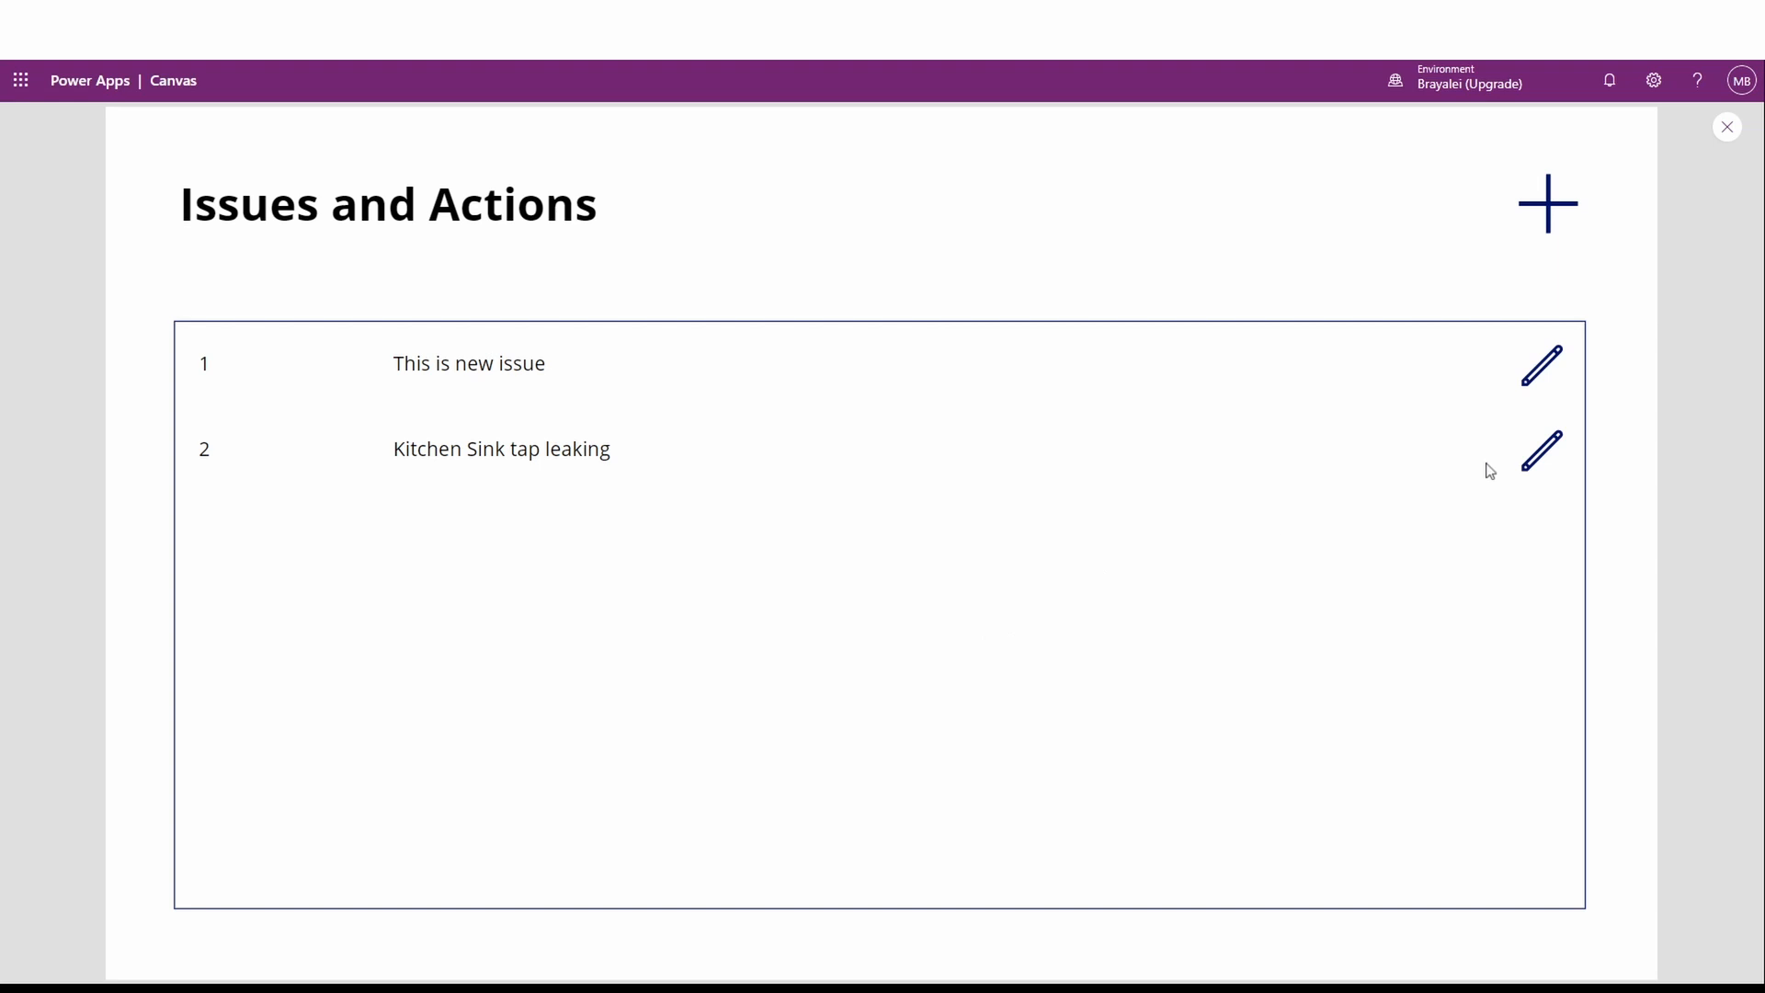
pyautogui.click(1541, 364)
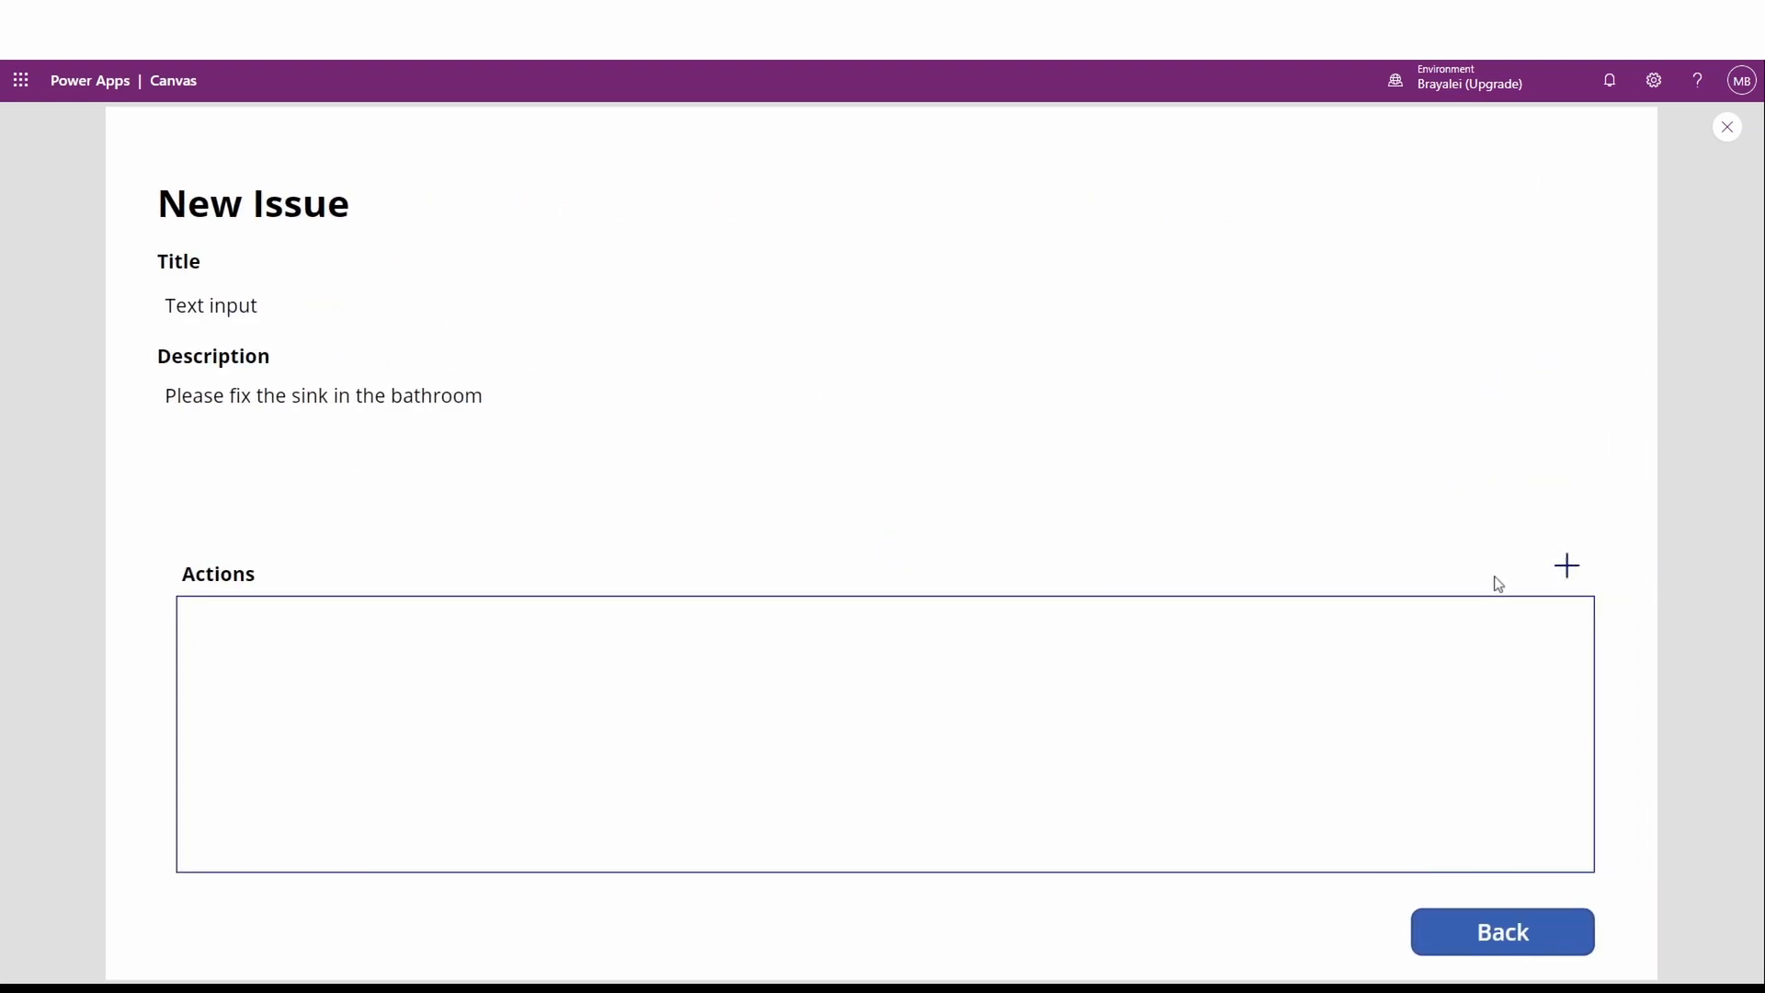
pyautogui.click(1728, 127)
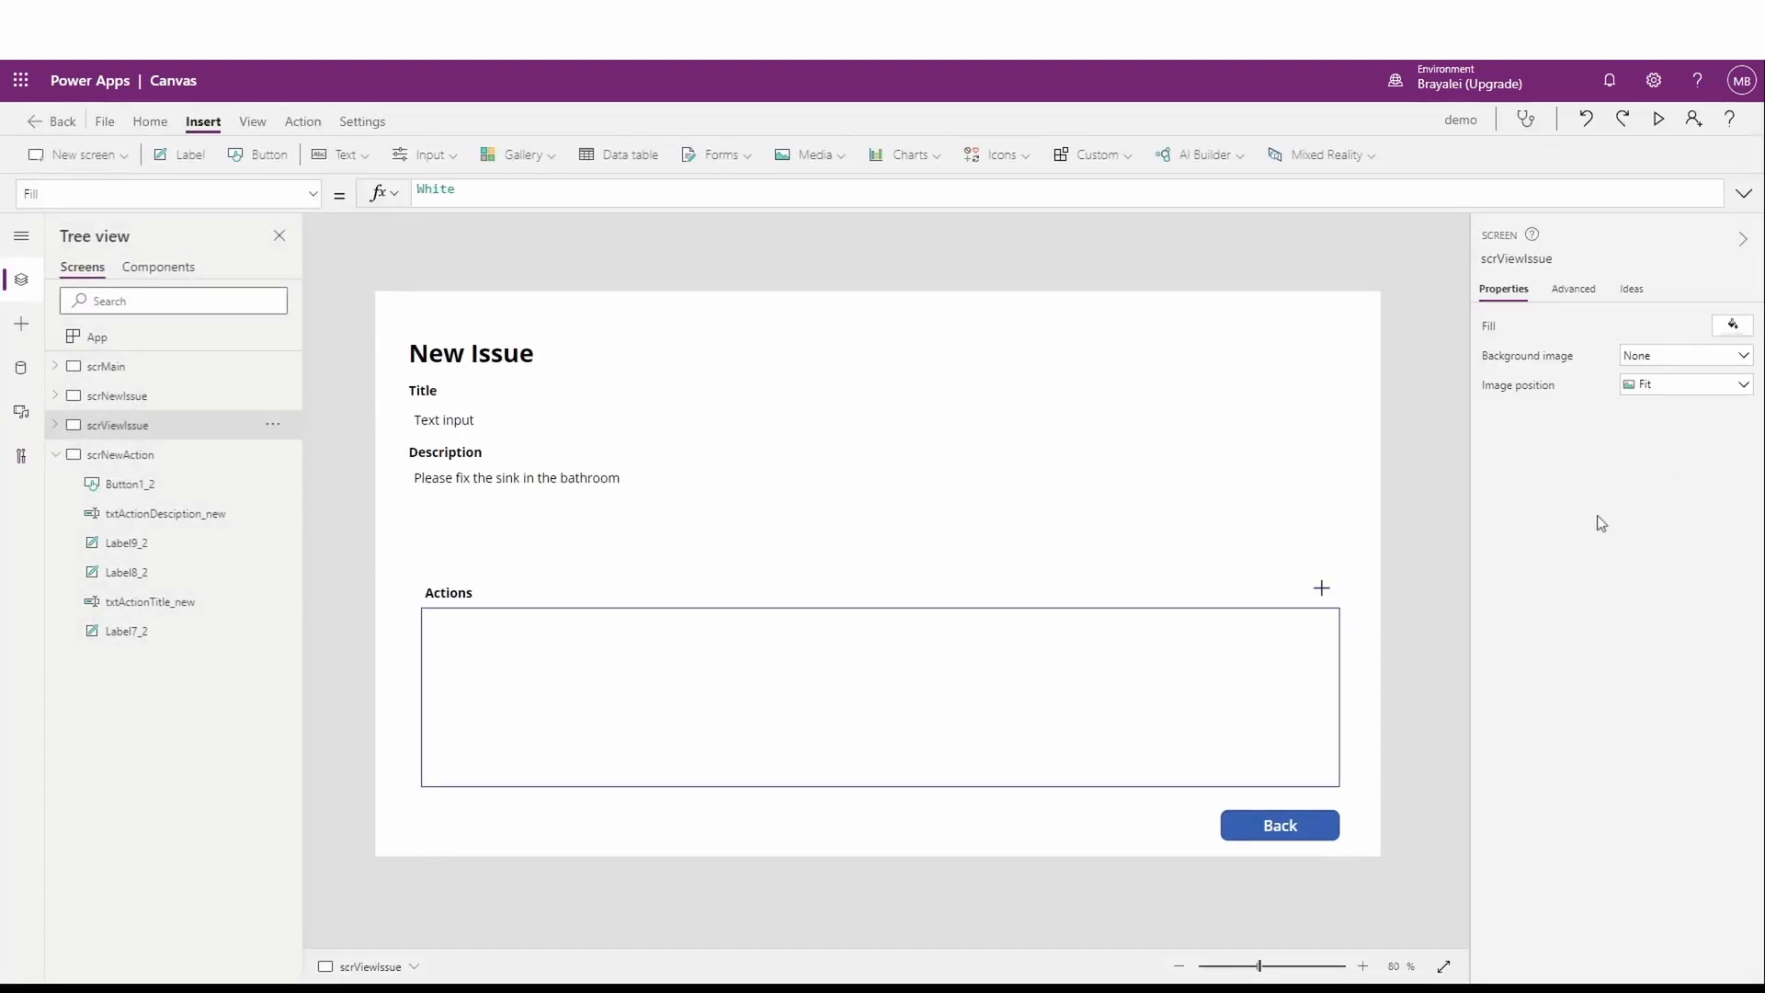
# Step: Set the OnSelect formula of the add icon above the Actions gallery on scrViewIssue to Navigate(scrNewAction,ScreenTransition.Cover)
pyautogui.click(1321, 587)
pyautogui.doubleClick(452, 193)
pyautogui.write('navigate')
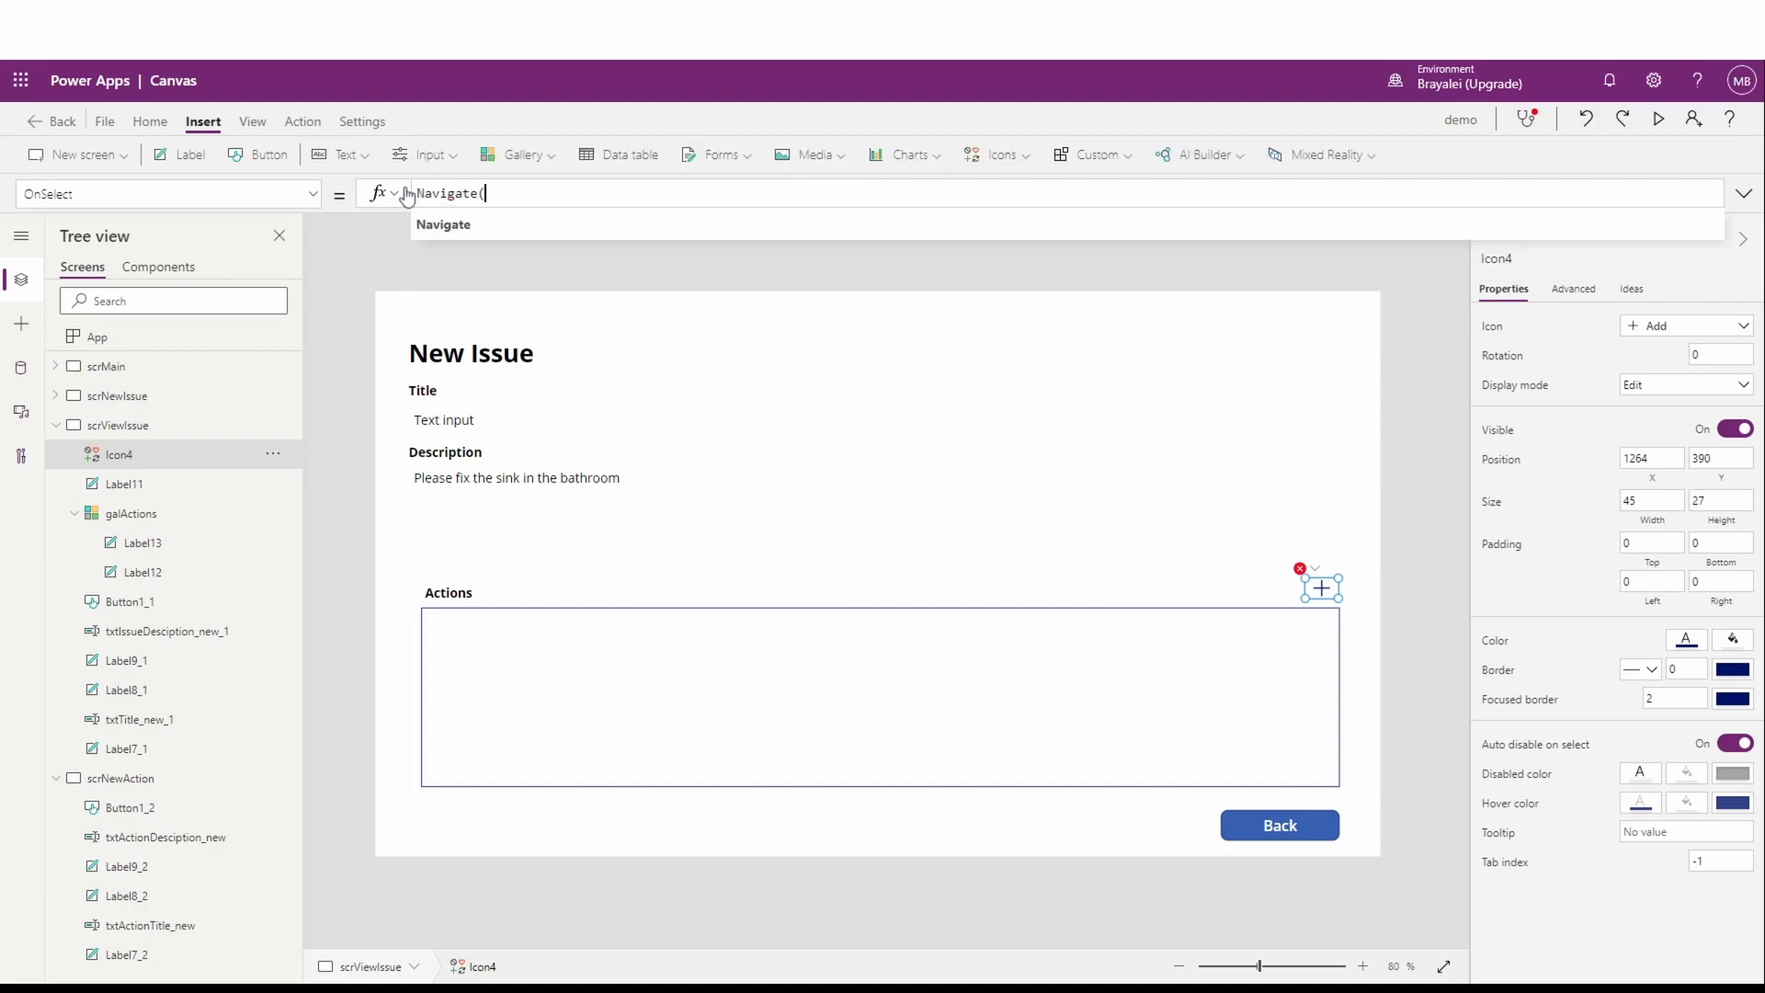
pyautogui.write('(')
pyautogui.press('Down')
pyautogui.press('Down')
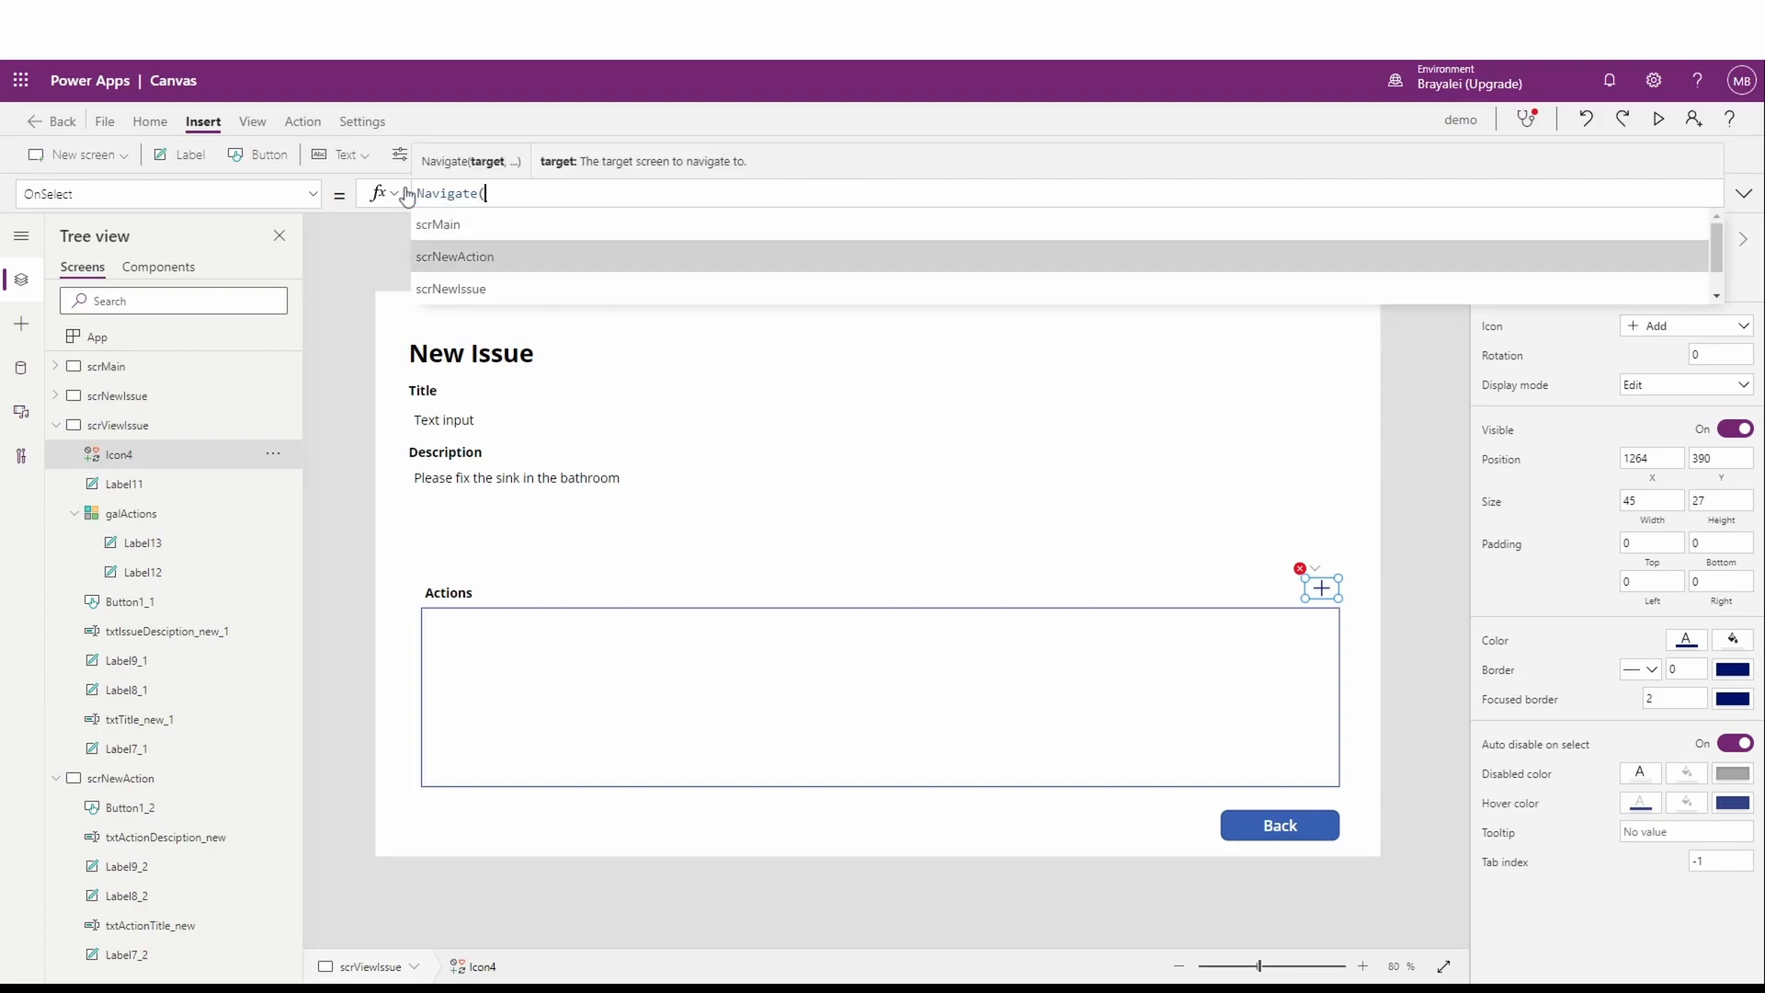
pyautogui.press('Tab')
pyautogui.write(',')
pyautogui.press('Down')
pyautogui.press('Tab')
pyautogui.write(')')
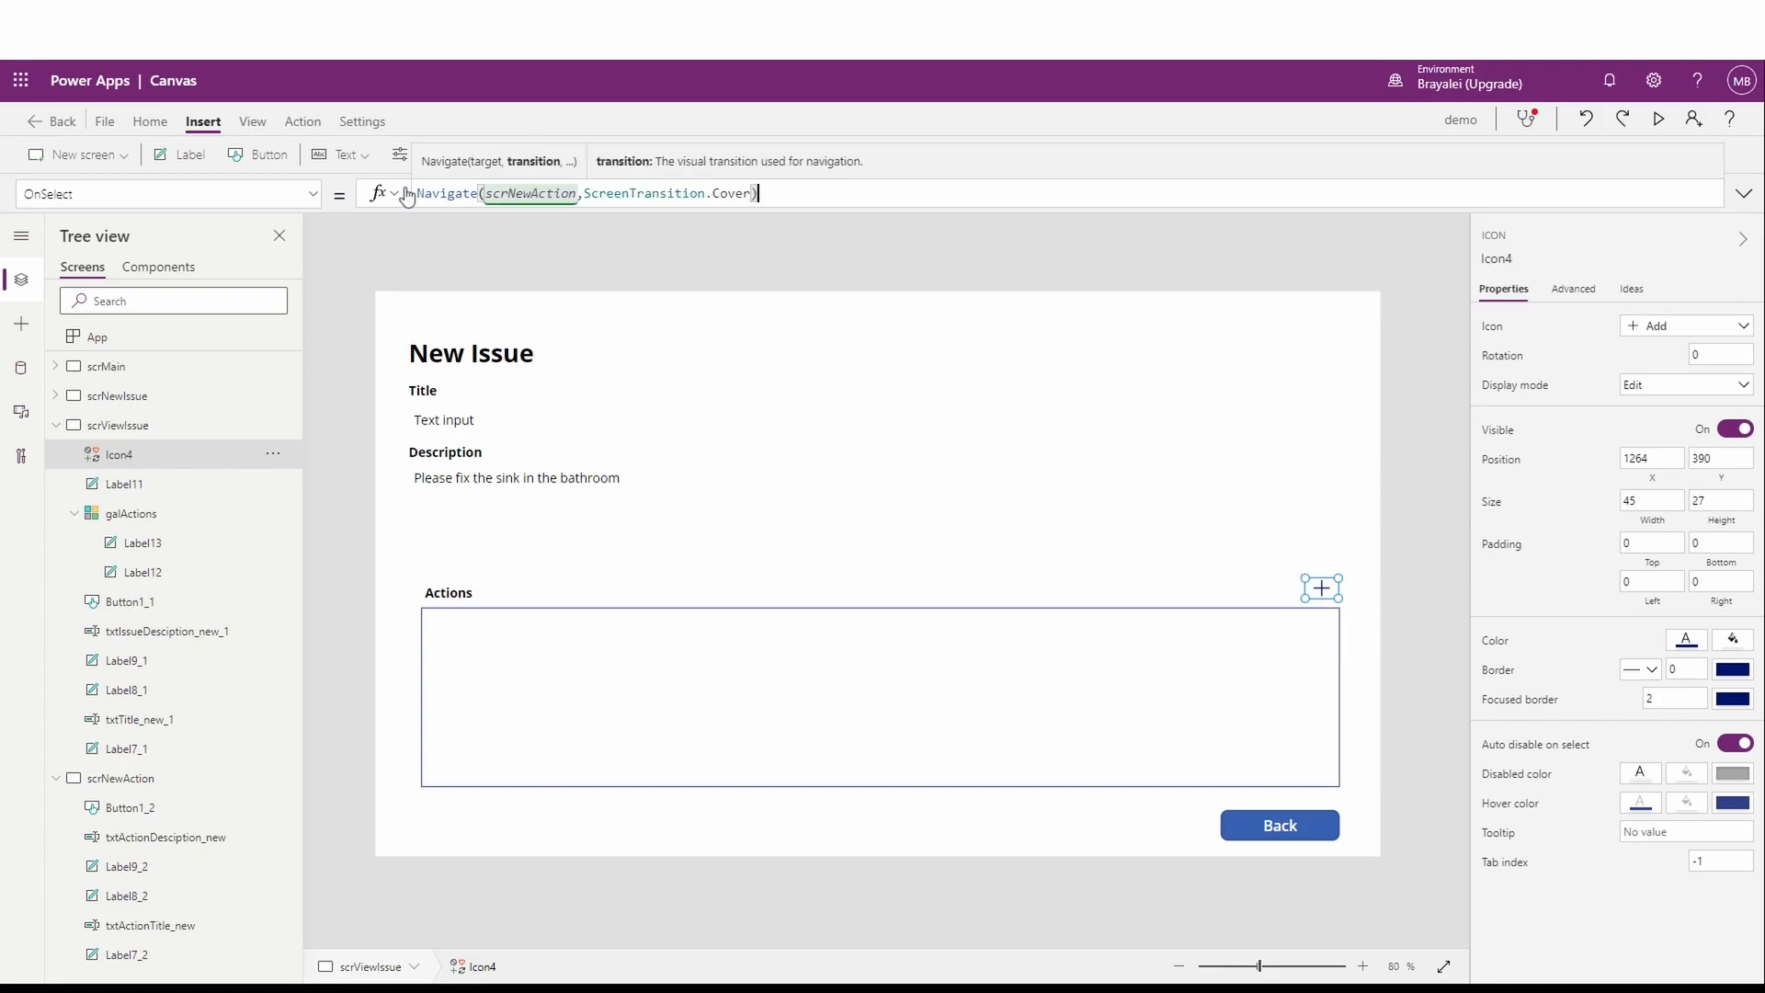
# Step: Change the Navigate target in the scrNewAction save button's OnSelect formula to scrViewIssue
pyautogui.click(56, 427)
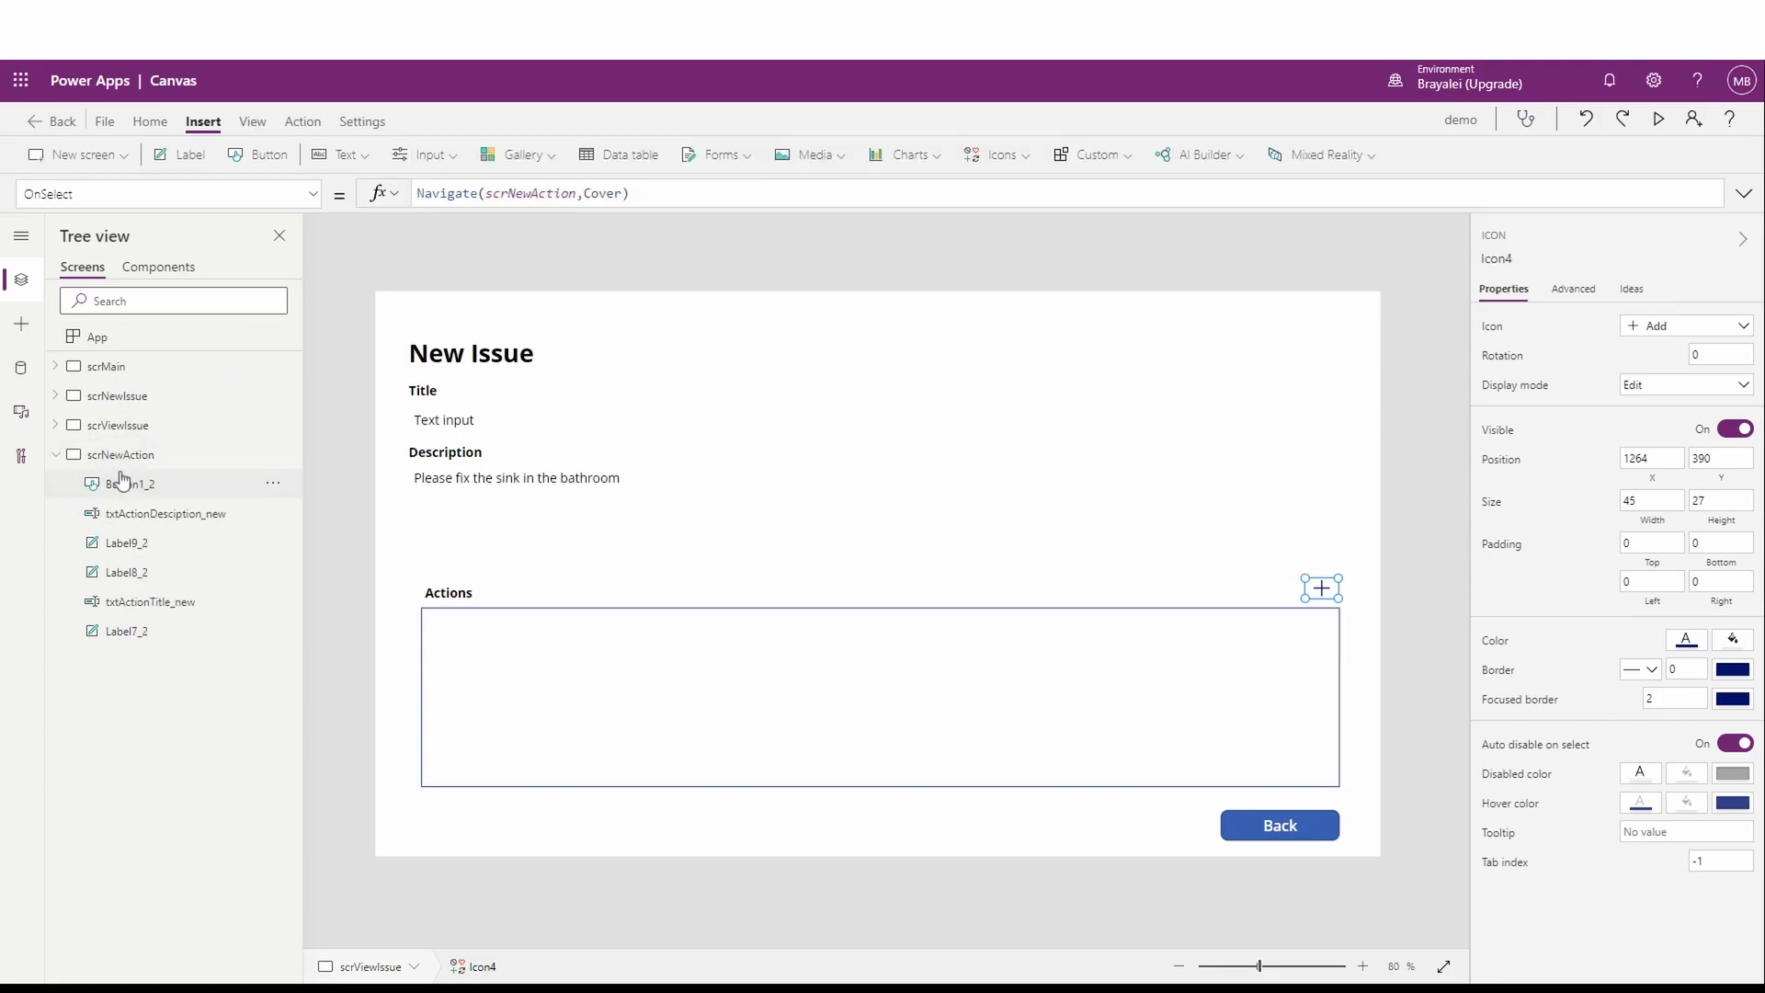
pyautogui.click(120, 454)
pyautogui.click(1287, 812)
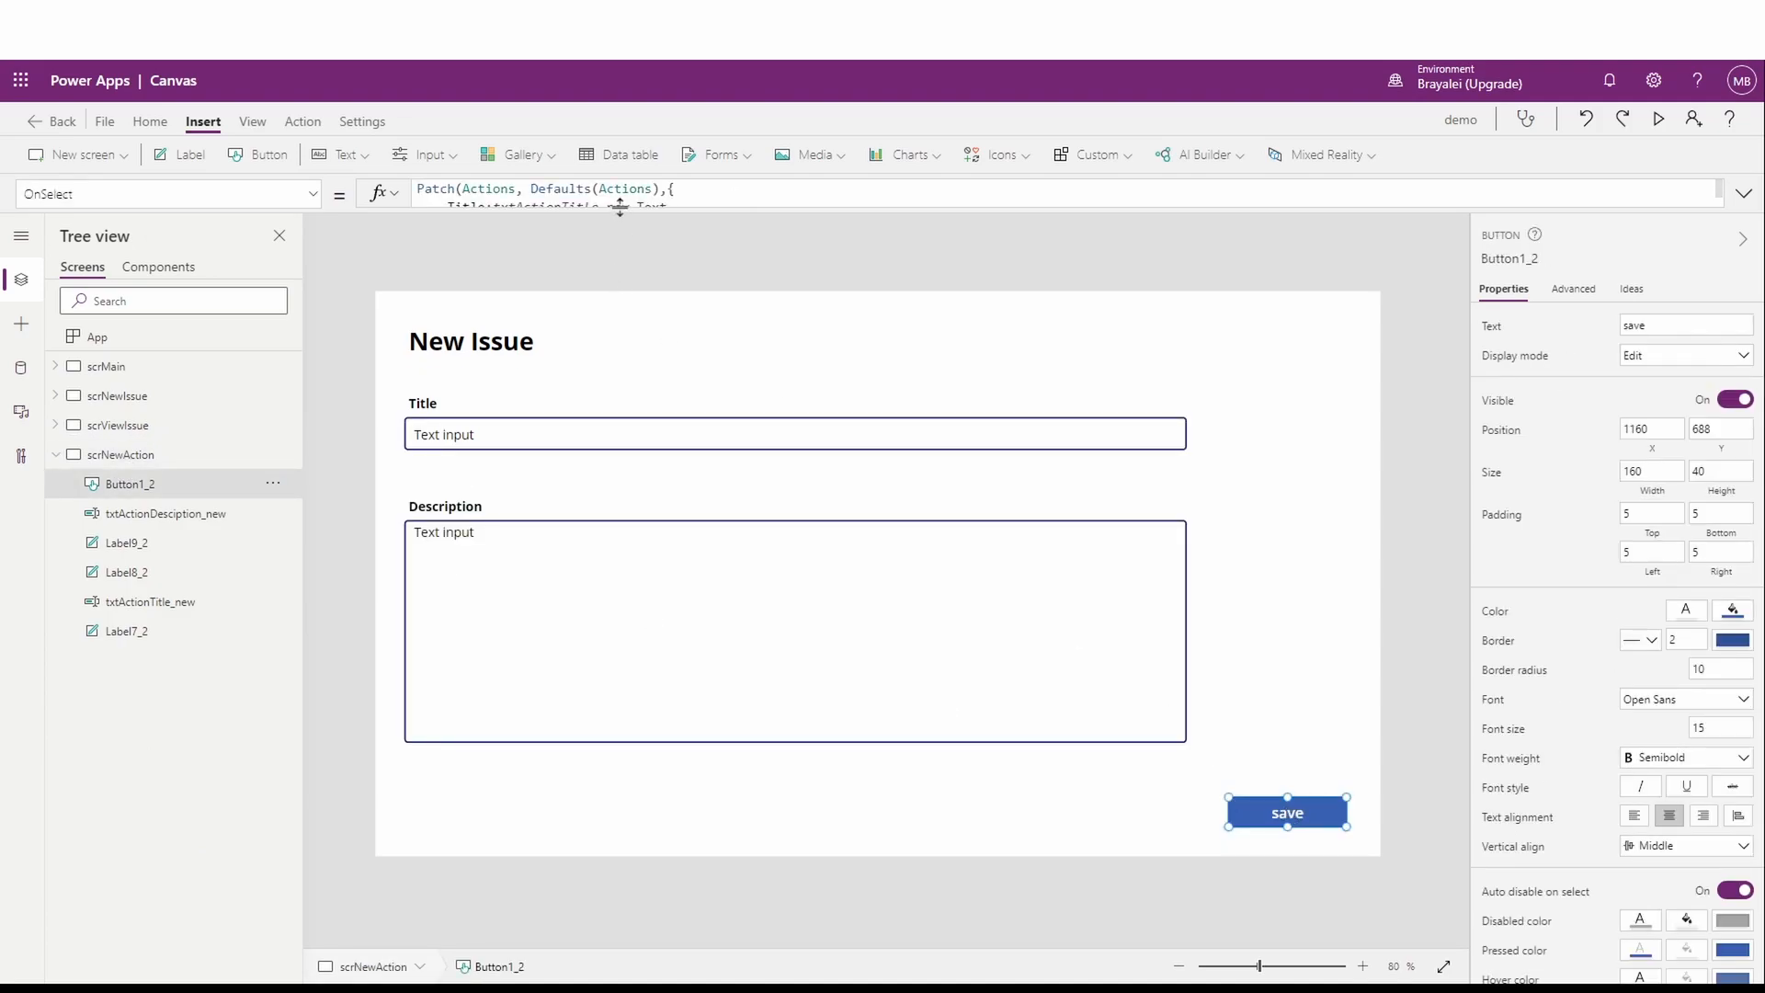
pyautogui.click(619, 198)
pyautogui.click(507, 277)
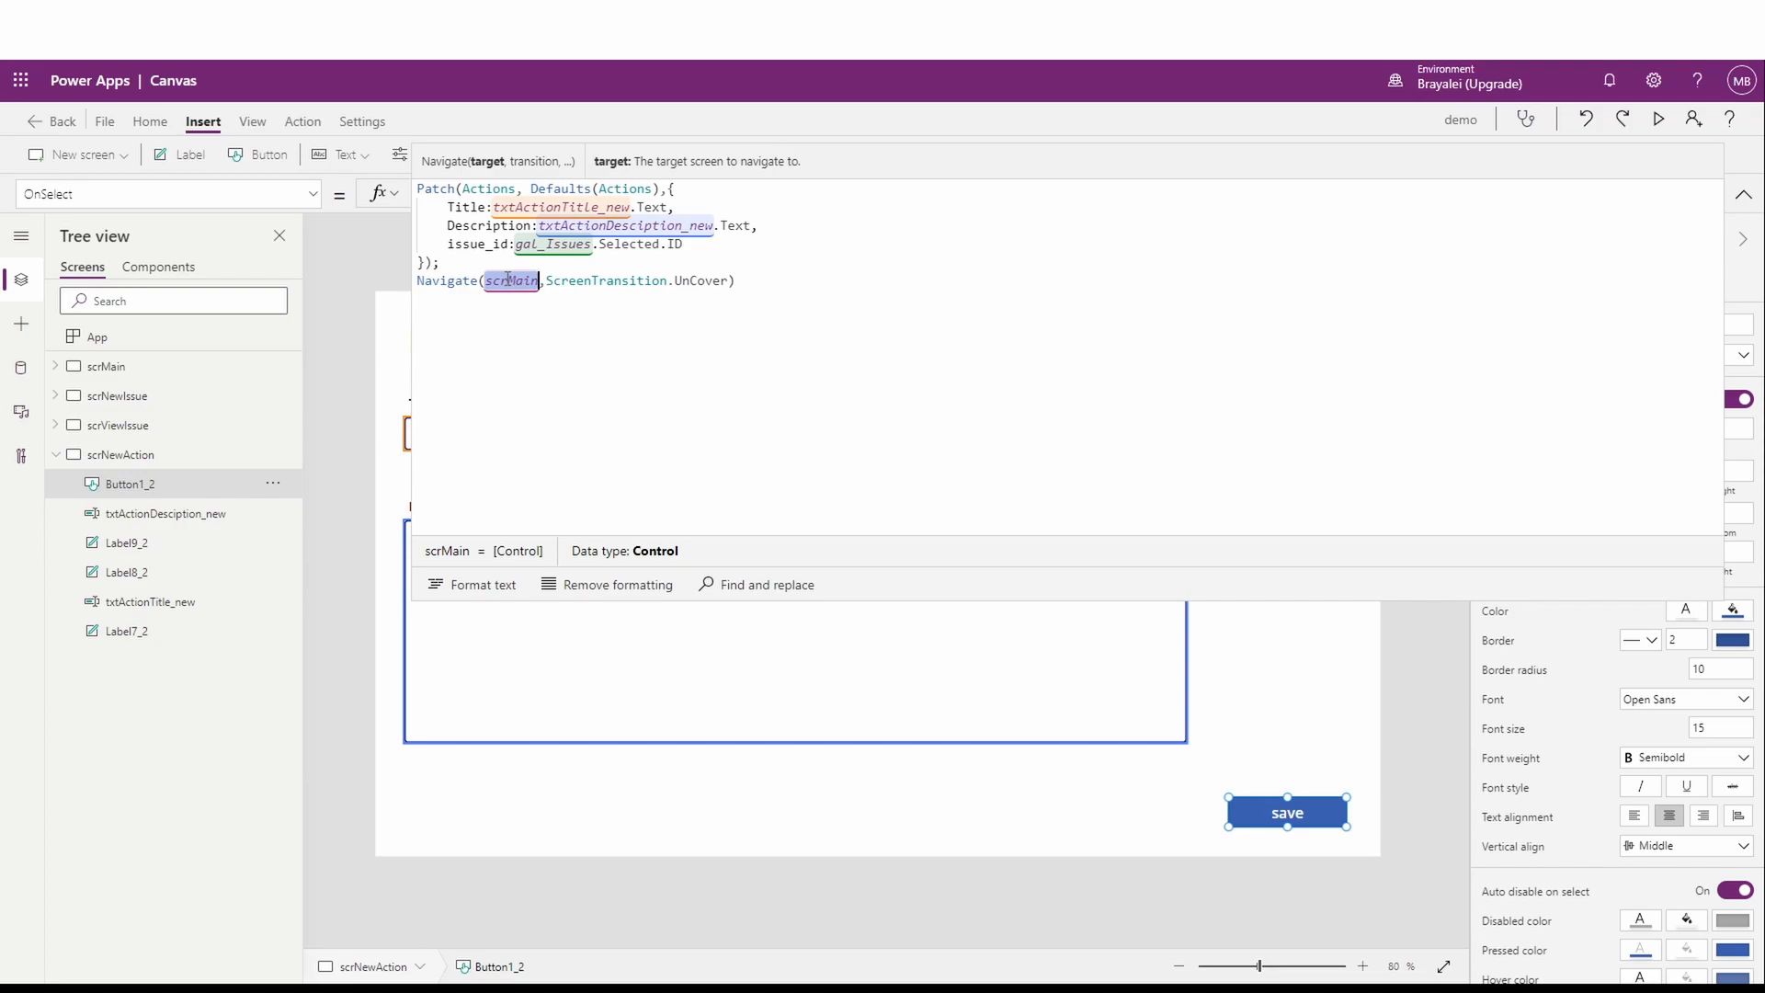
pyautogui.write('scr')
pyautogui.press('Down')
pyautogui.press('Down')
pyautogui.press('Down')
pyautogui.press('Down')
pyautogui.press('Down')
pyautogui.press('Down')
pyautogui.press('Down')
pyautogui.press('Down')
pyautogui.press('Down')
pyautogui.press('Down')
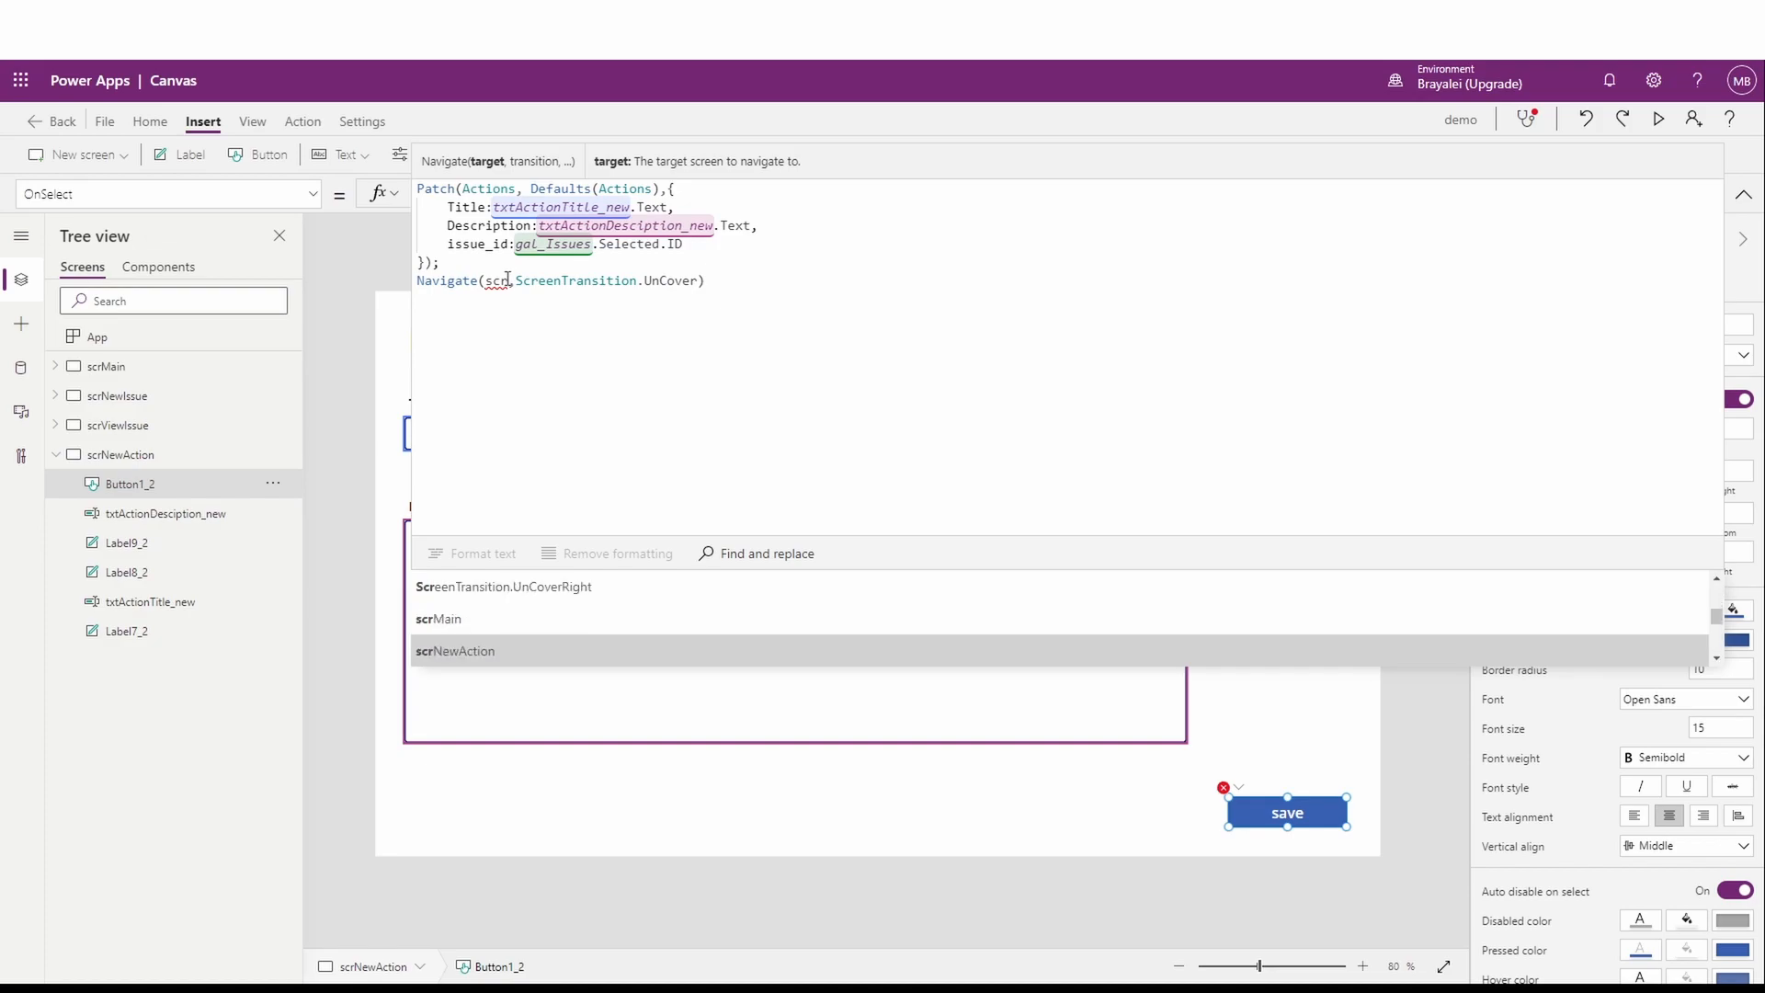
pyautogui.press('Up')
pyautogui.press('Down')
pyautogui.press('Down')
pyautogui.press('Down')
pyautogui.press('Up')
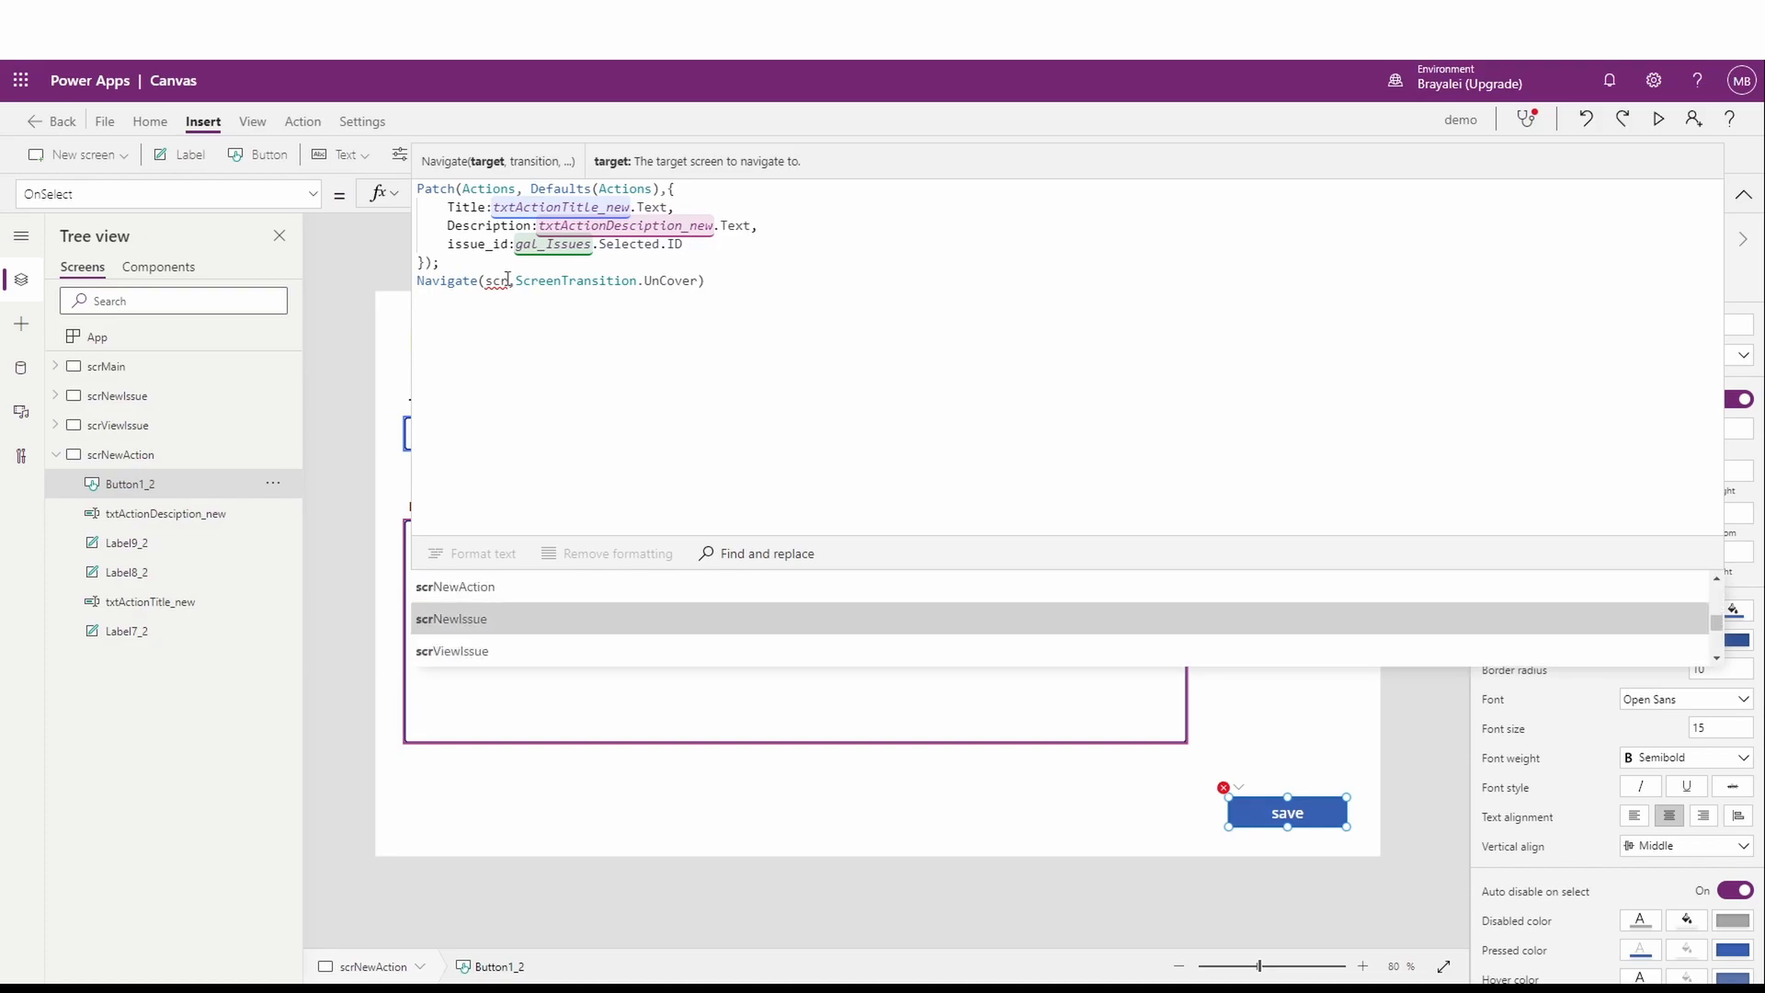
pyautogui.press('Down')
pyautogui.press('Tab')
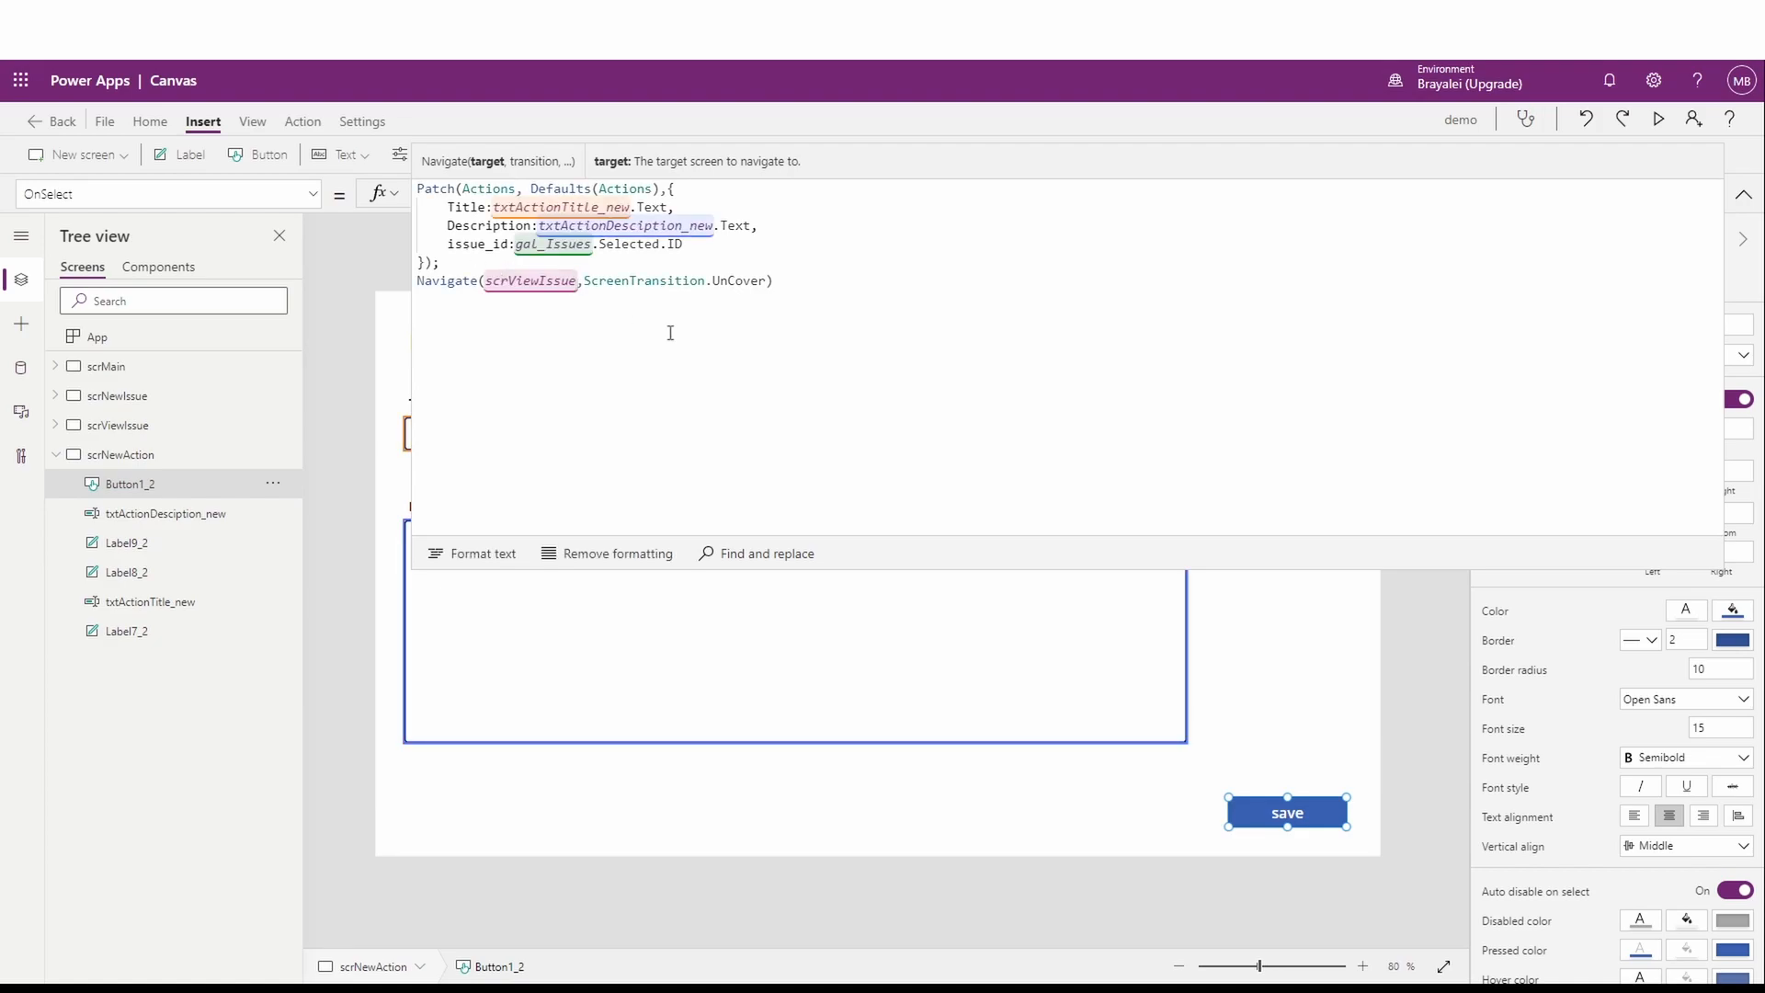
# Step: Preview the app from scrMain, open the first issue and its new action form, and exit the preview
pyautogui.click(1078, 572)
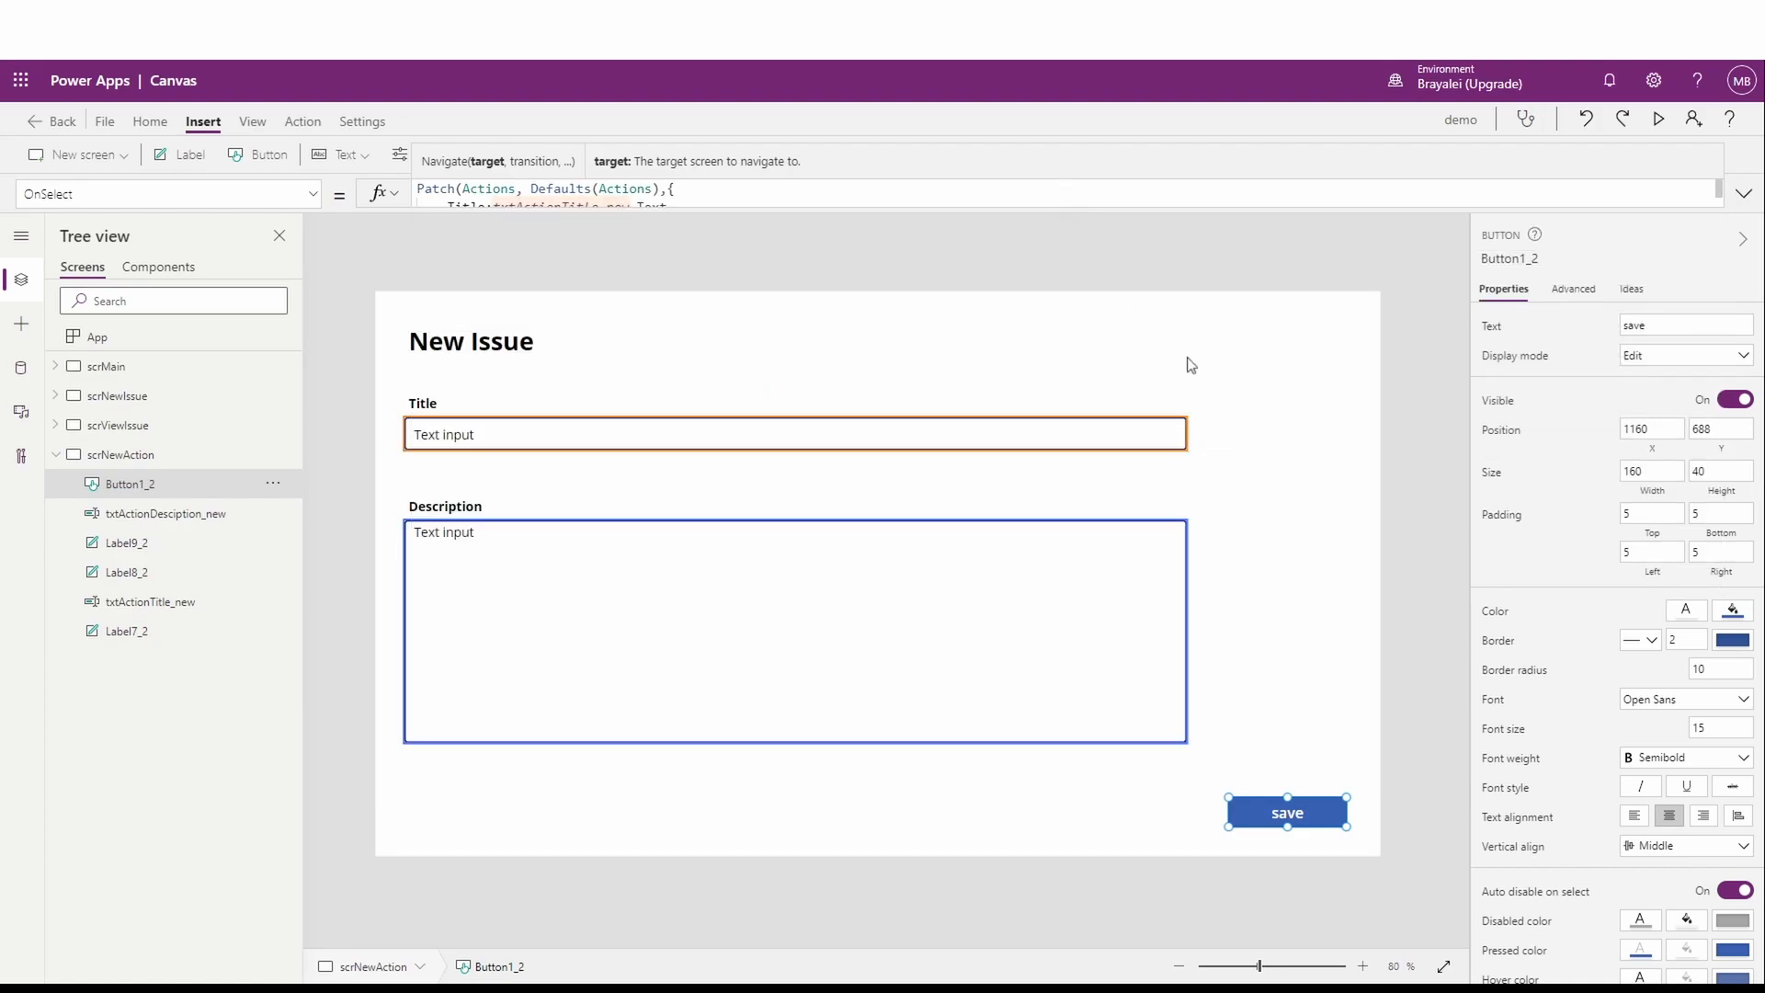
pyautogui.click(125, 366)
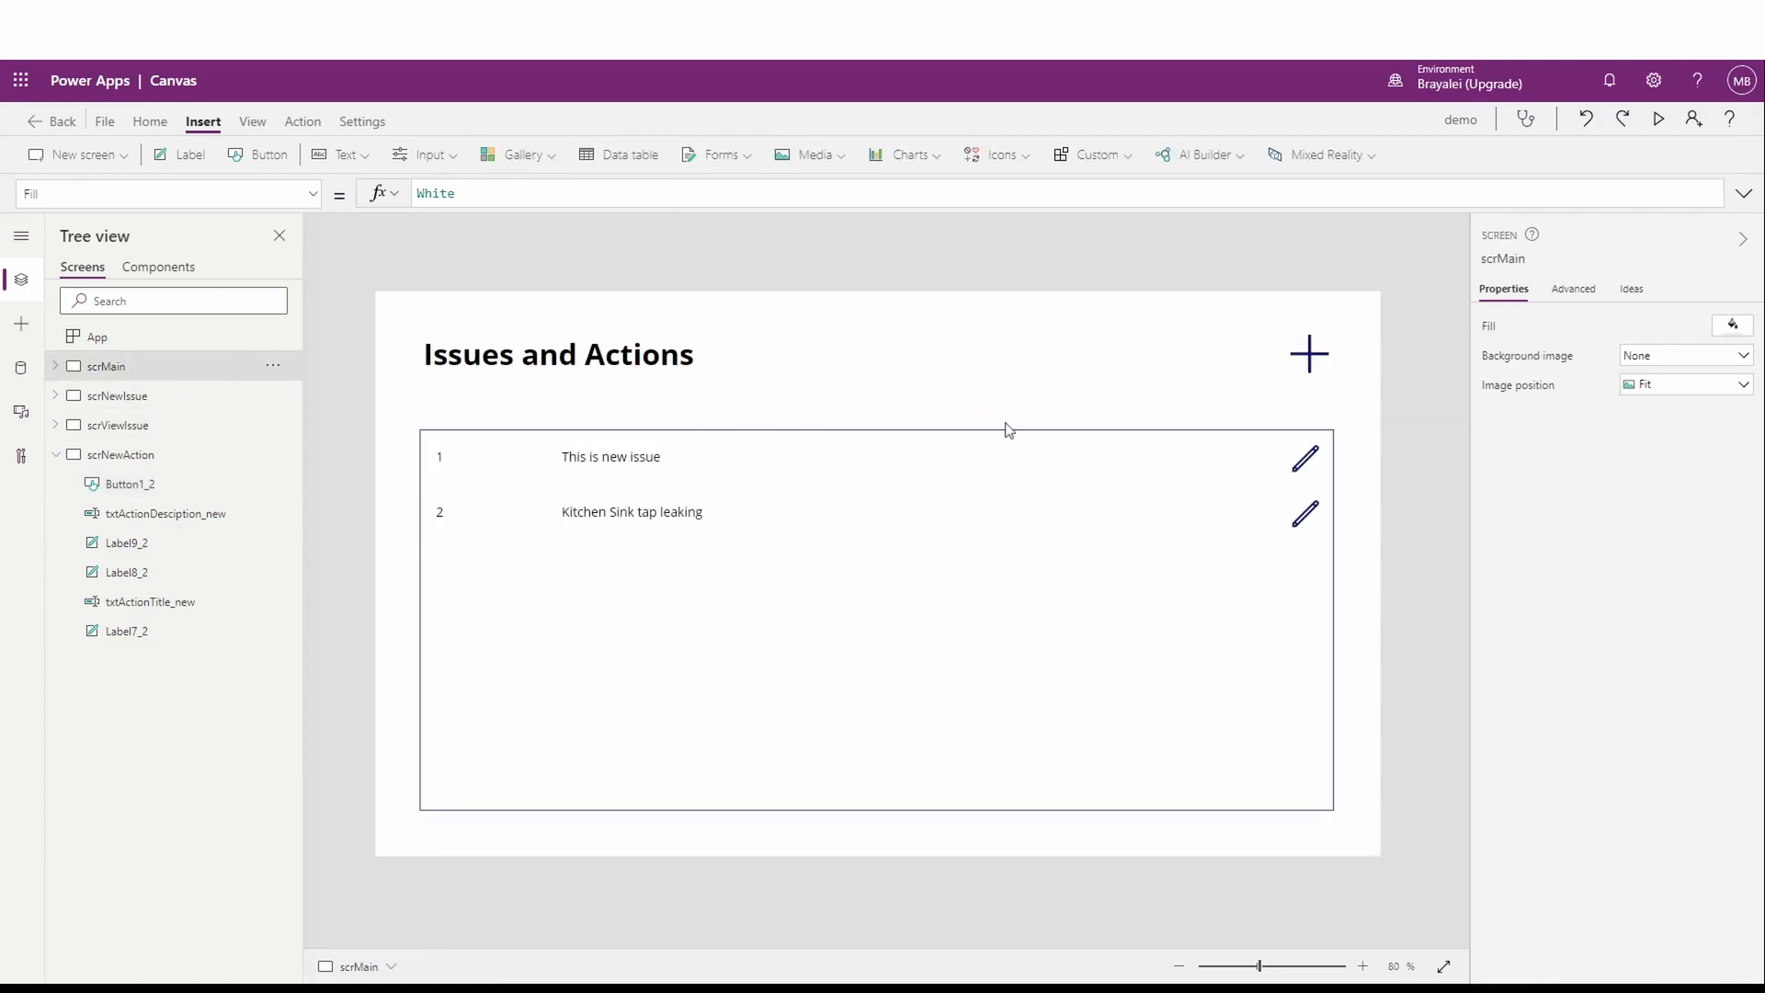
pyautogui.click(1664, 120)
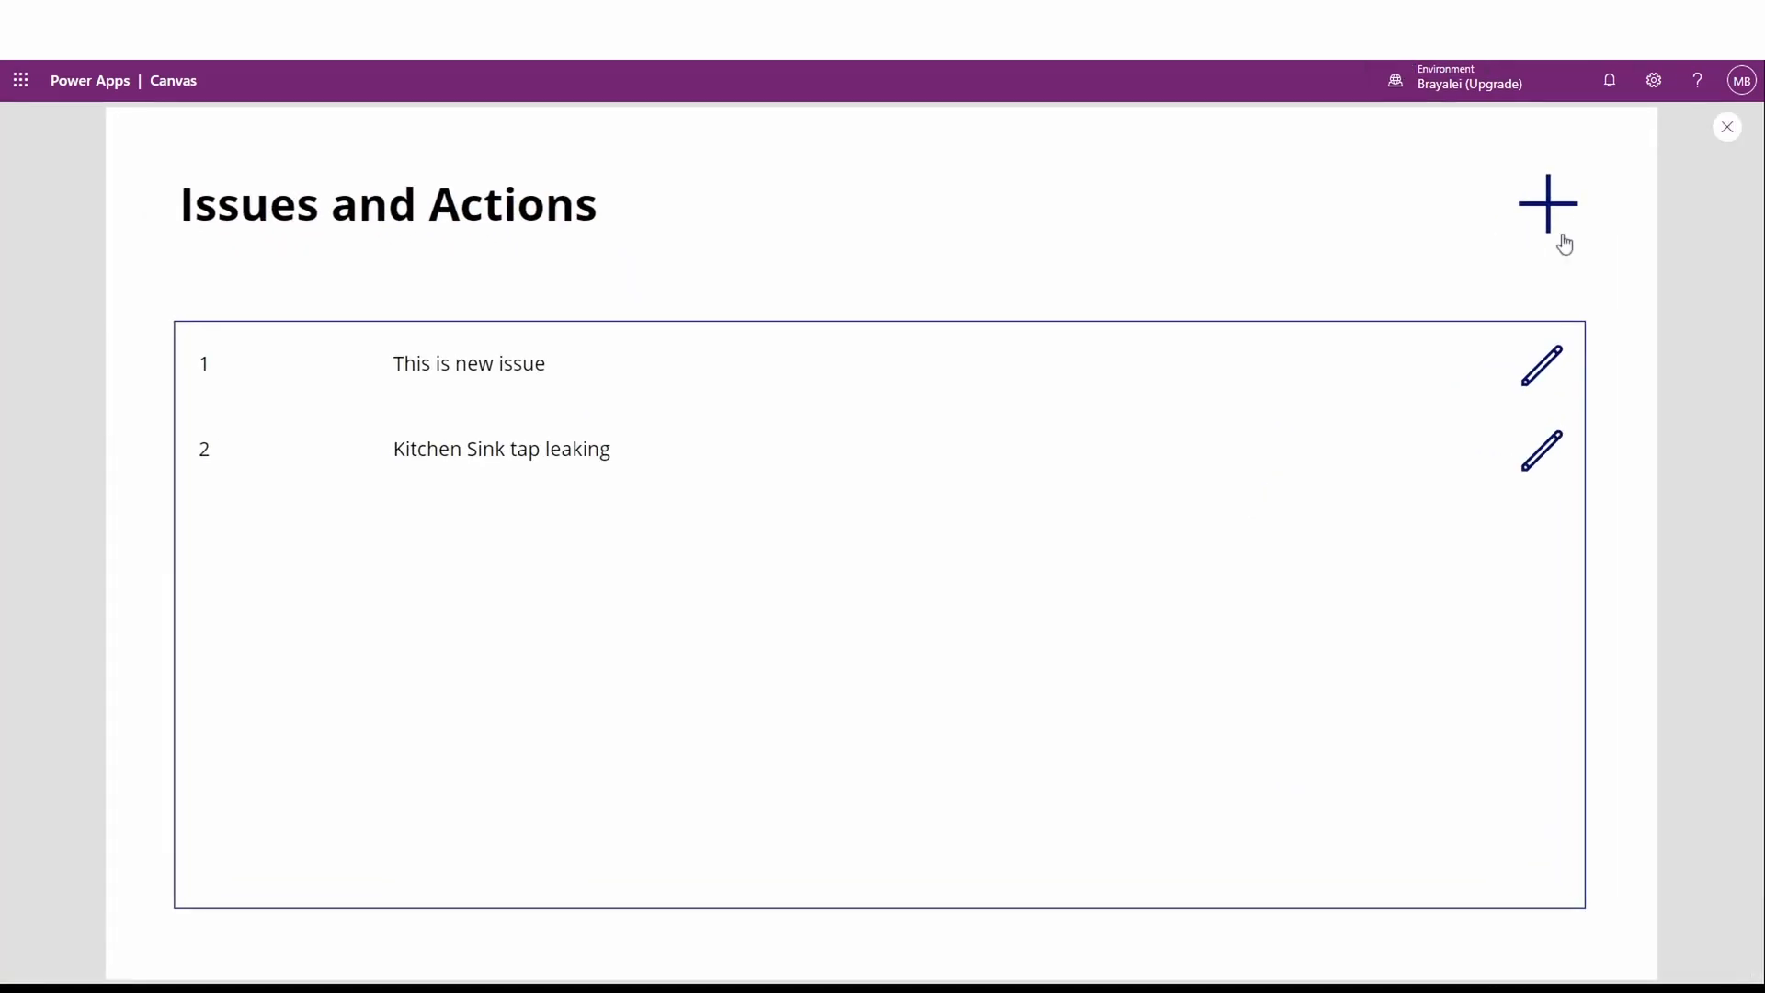
pyautogui.click(1531, 372)
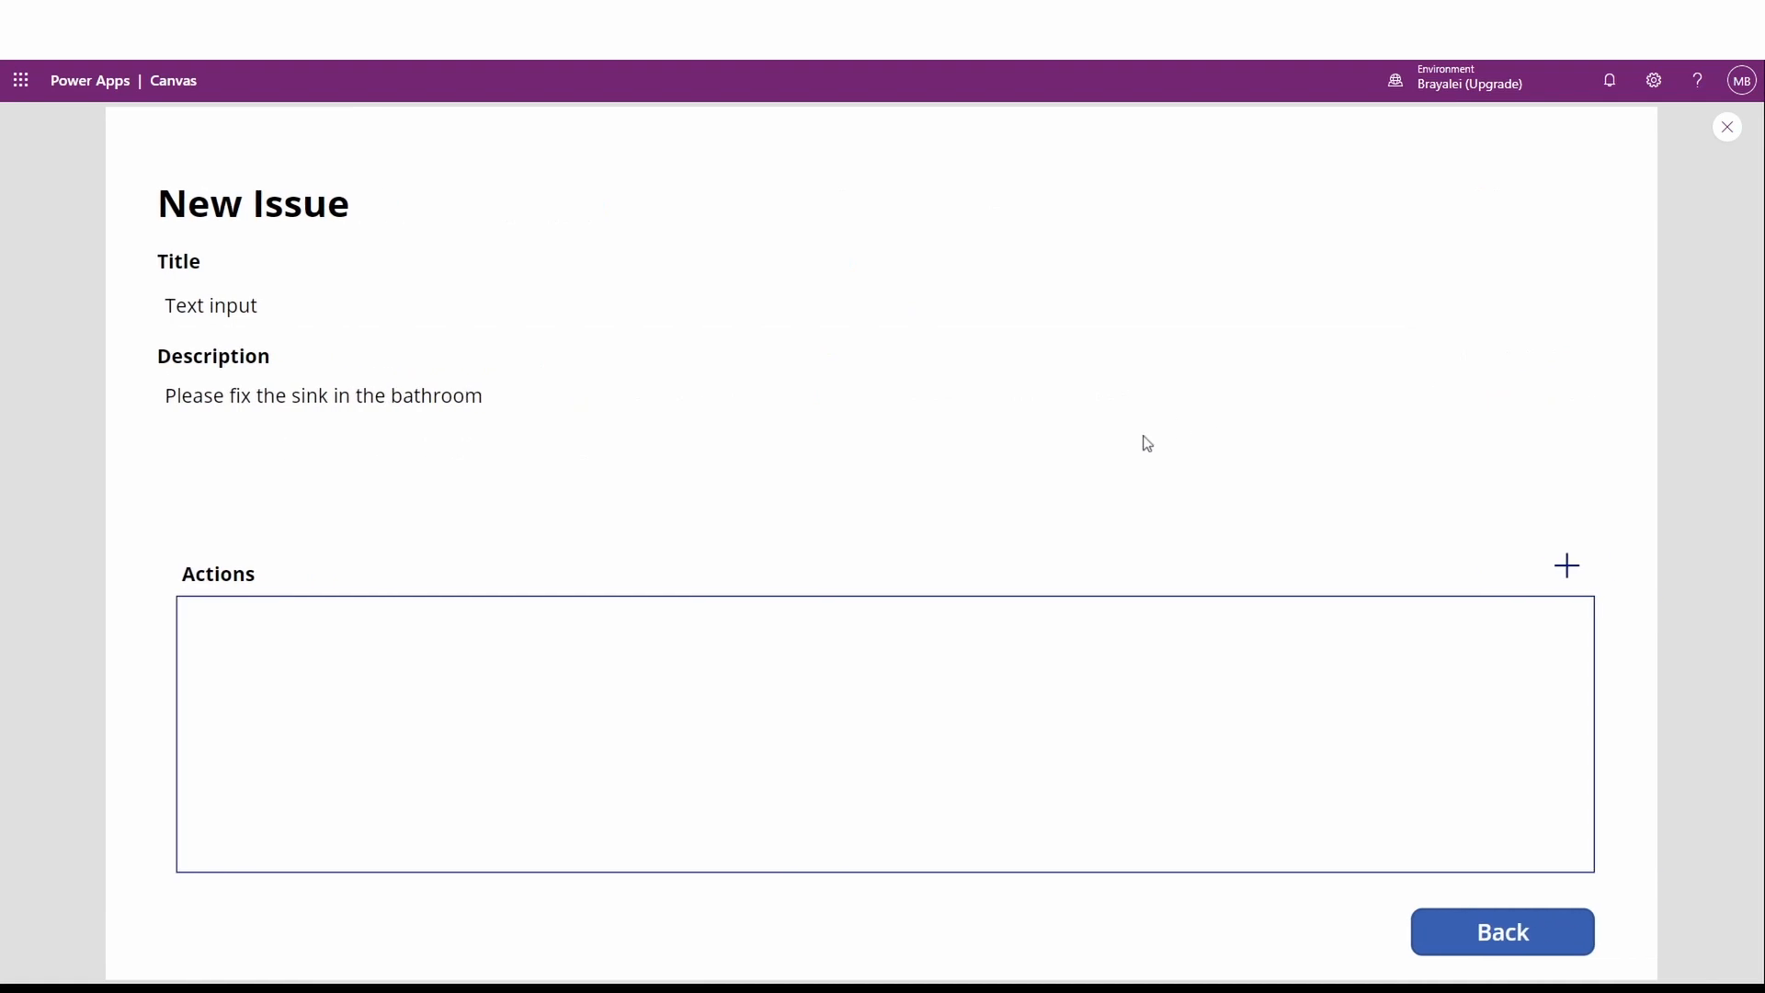
pyautogui.click(1566, 565)
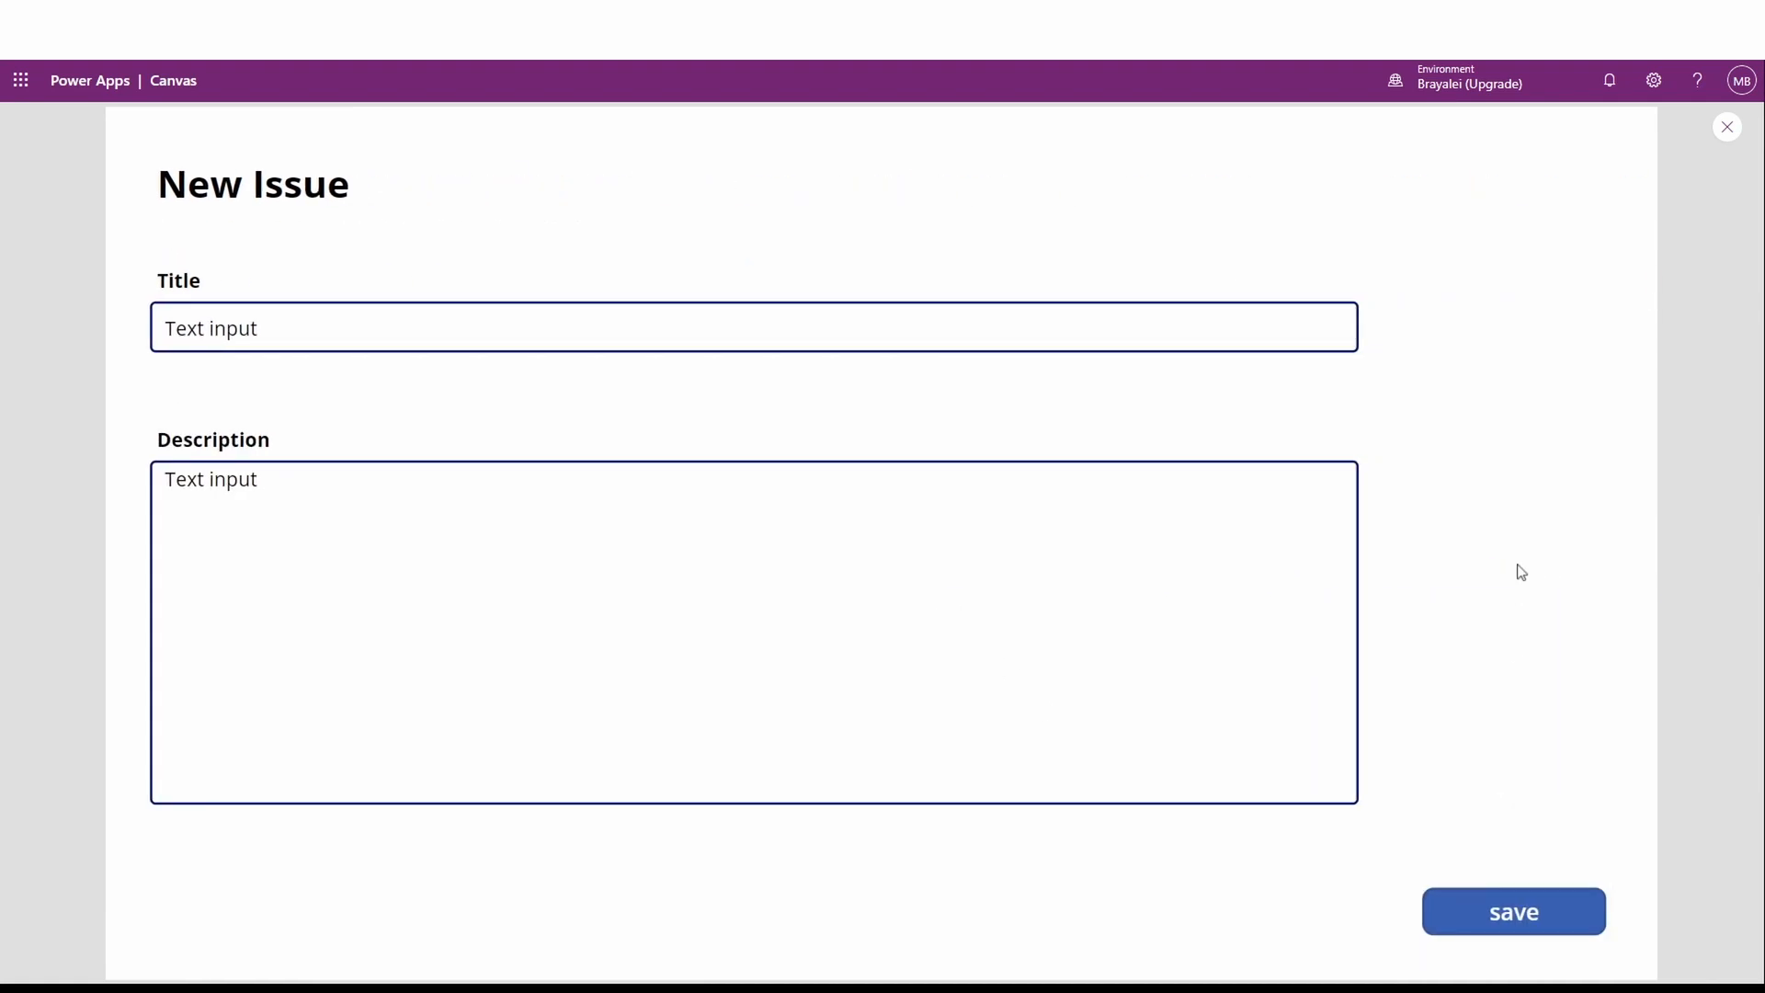
pyautogui.click(1727, 128)
# Step: Change the heading label on scrNewAction to "New Action"
pyautogui.doubleClick(505, 350)
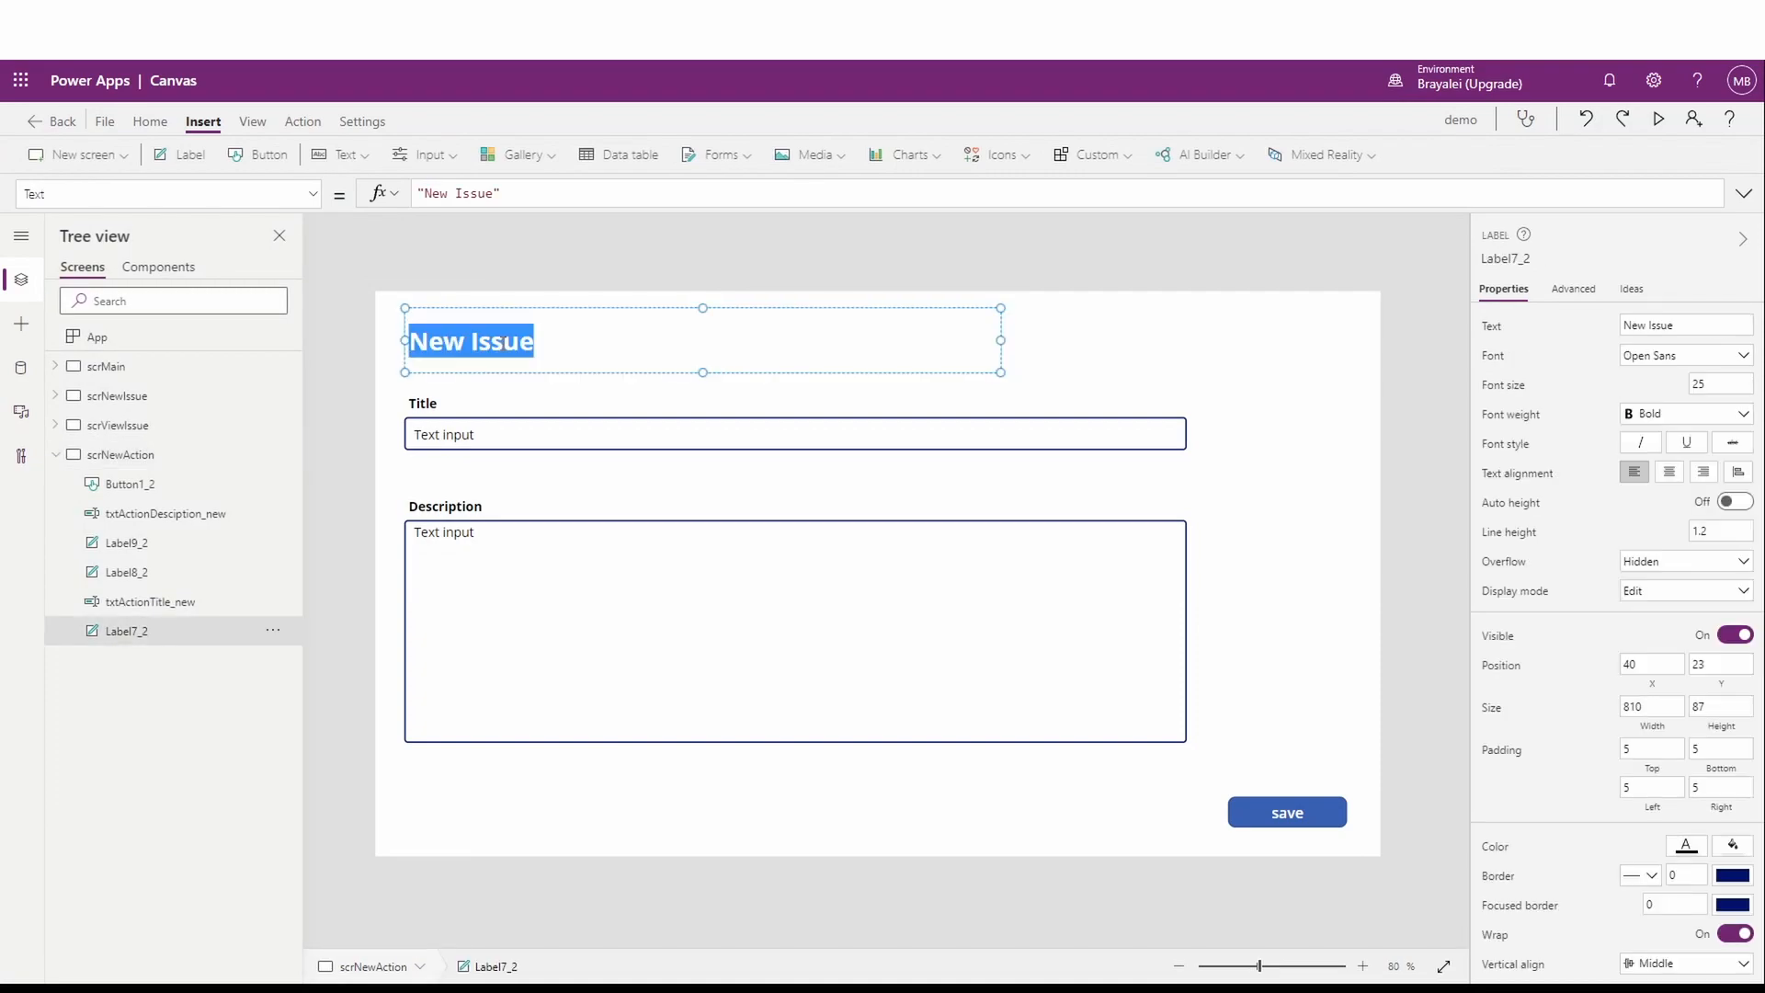
pyautogui.doubleClick(502, 341)
pyautogui.write('Action')
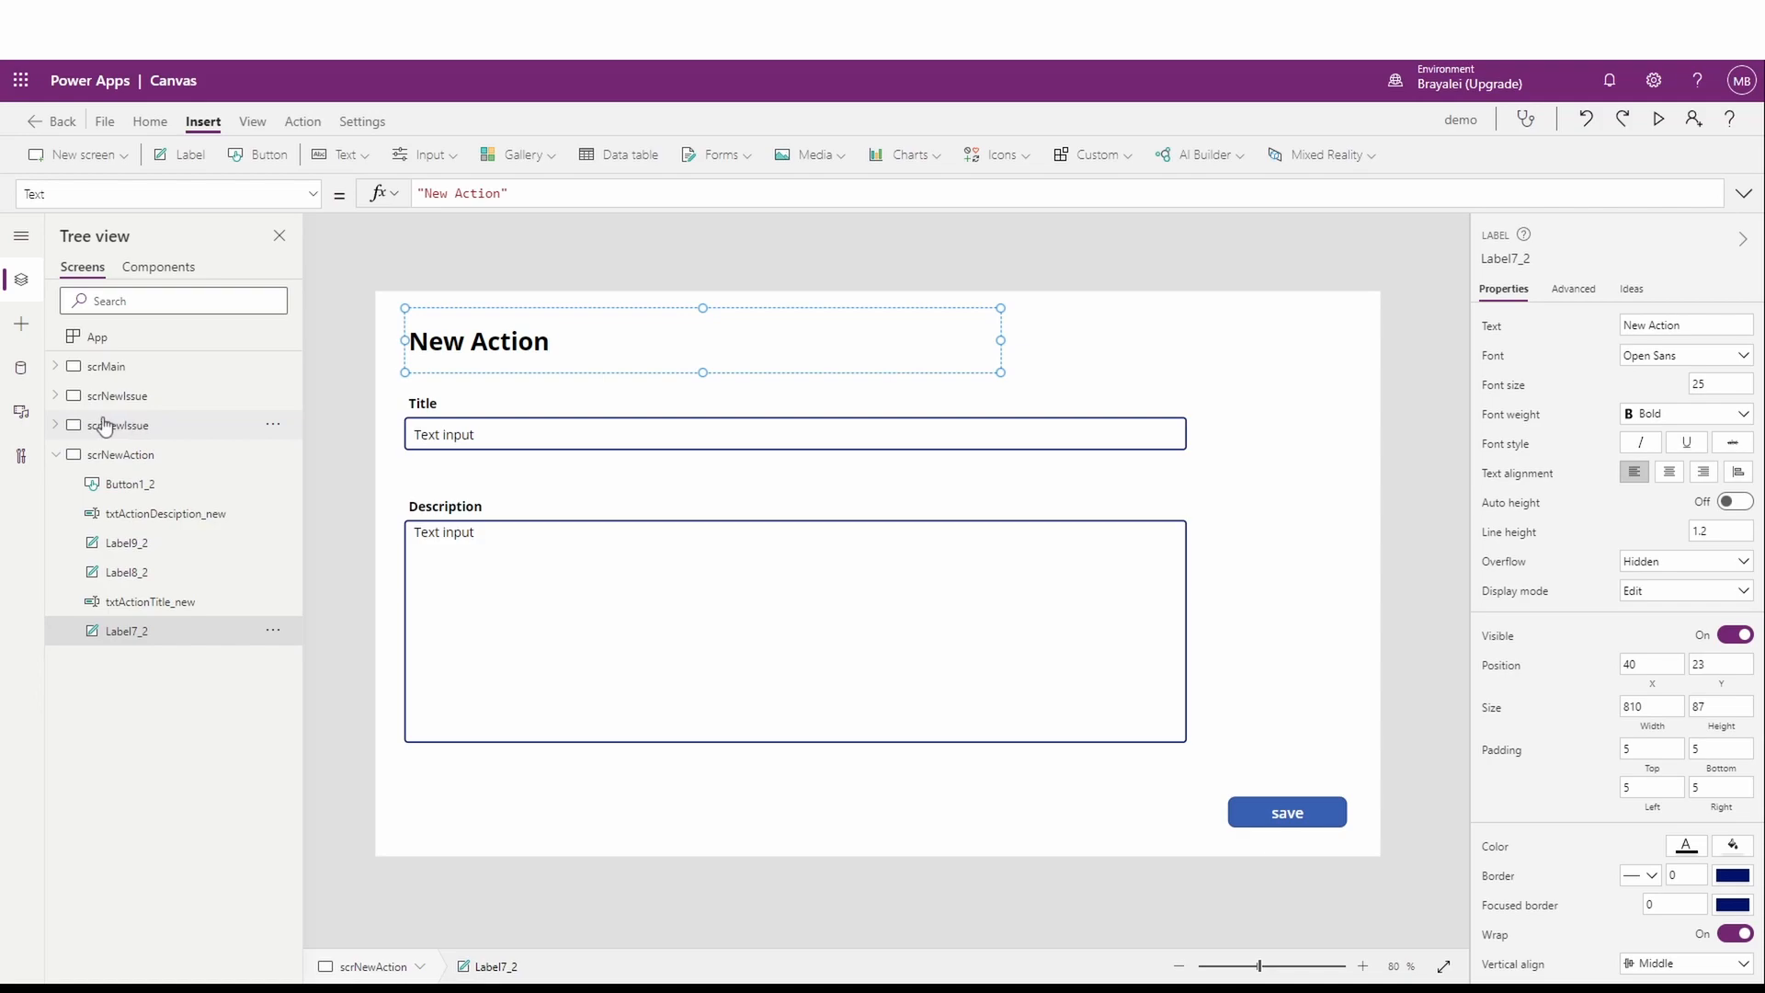
# Step: Preview the app from scrMain, open the first issue's new action form, clear its Title field, and exit the preview
pyautogui.click(103, 372)
pyautogui.click(1658, 118)
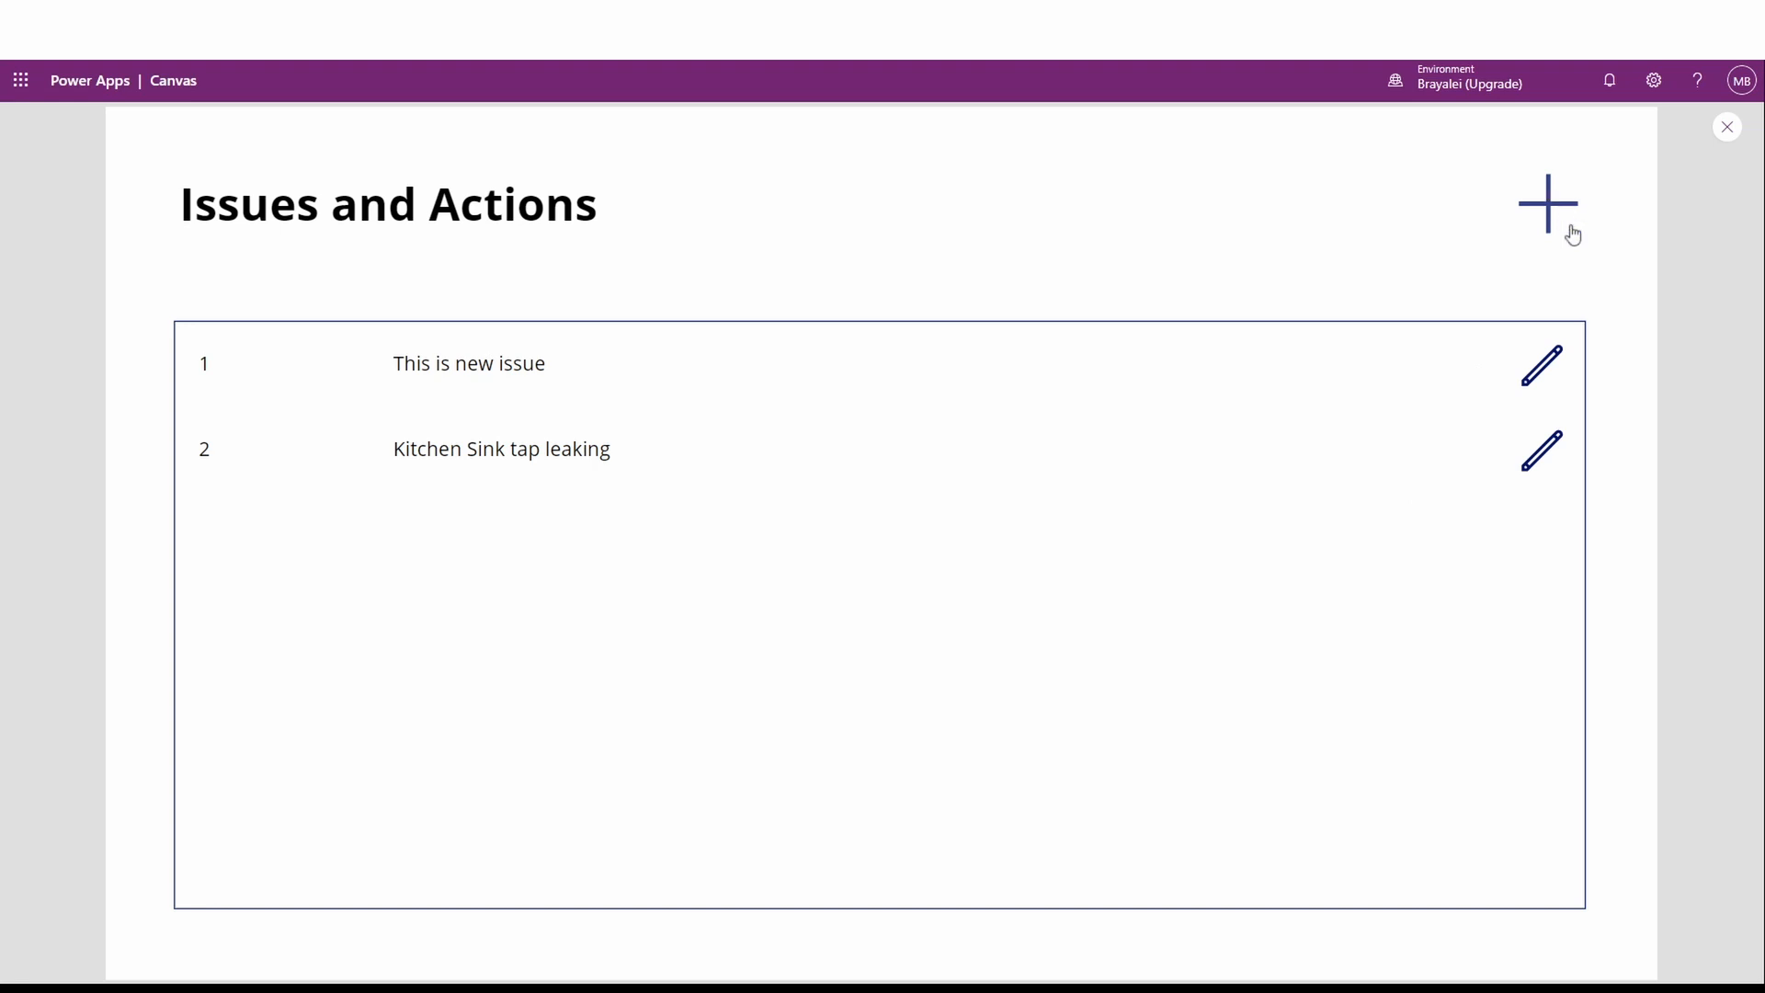
pyautogui.click(1556, 372)
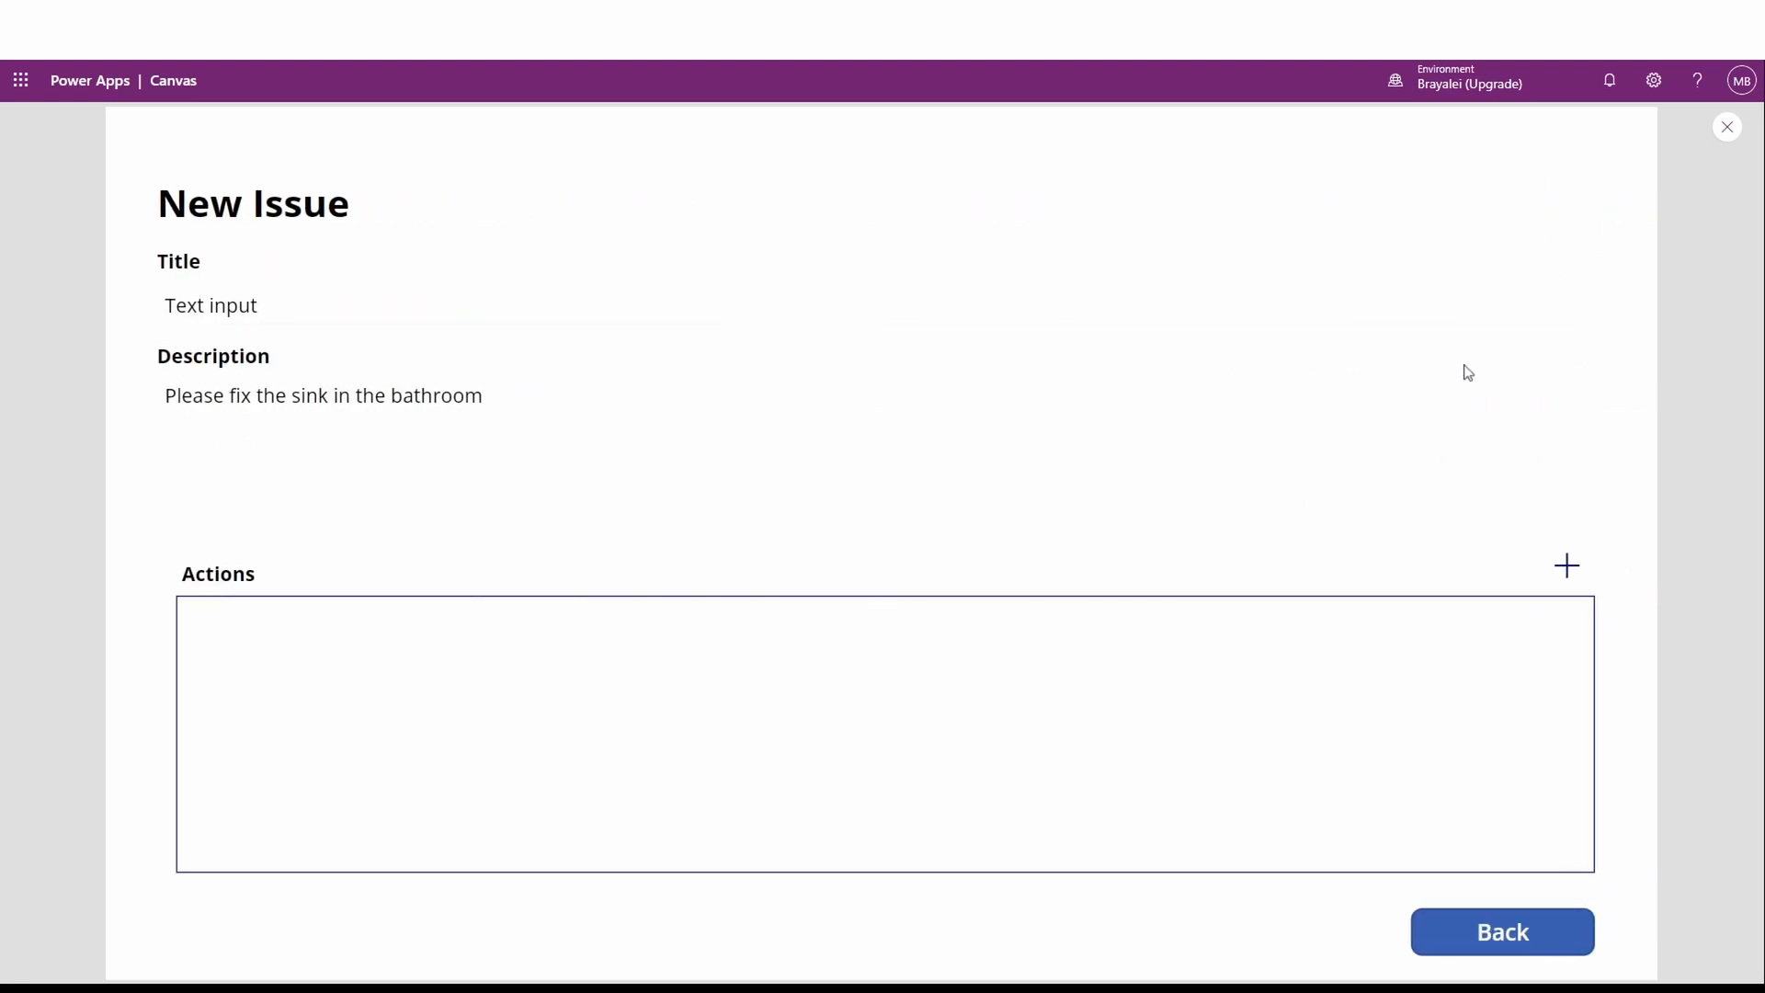
pyautogui.click(1568, 579)
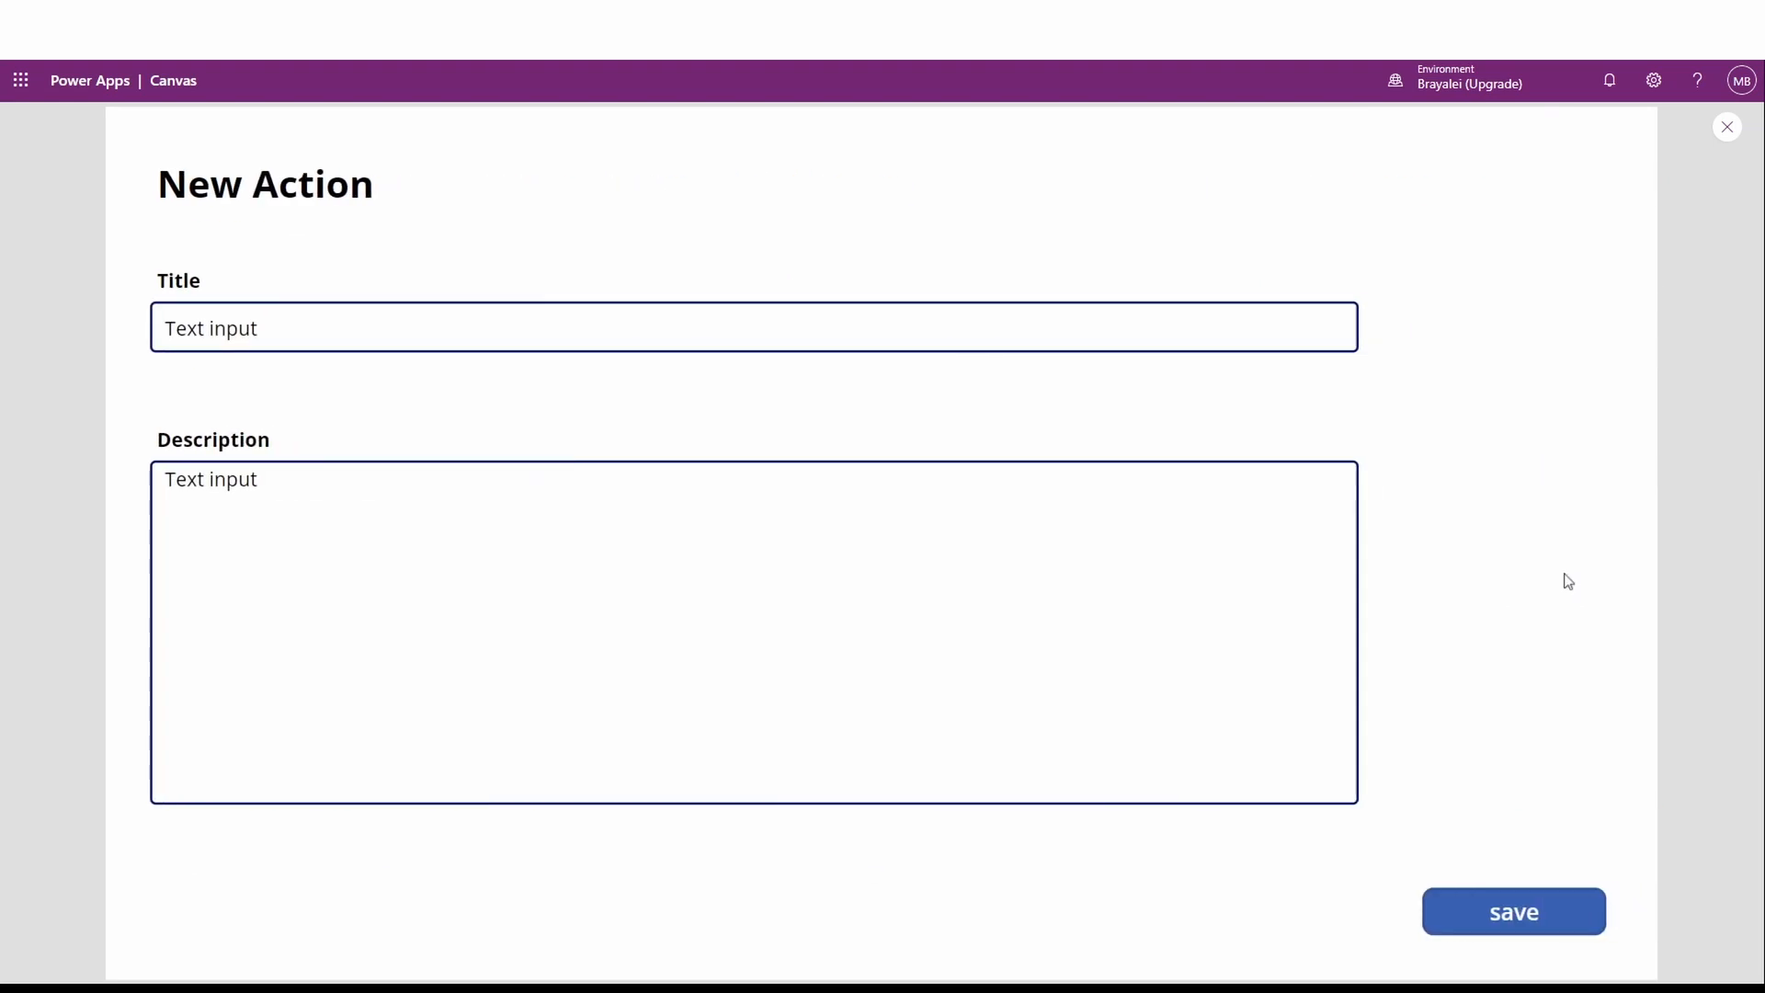
pyautogui.moveTo(298, 318); pyautogui.dragTo(115, 318)
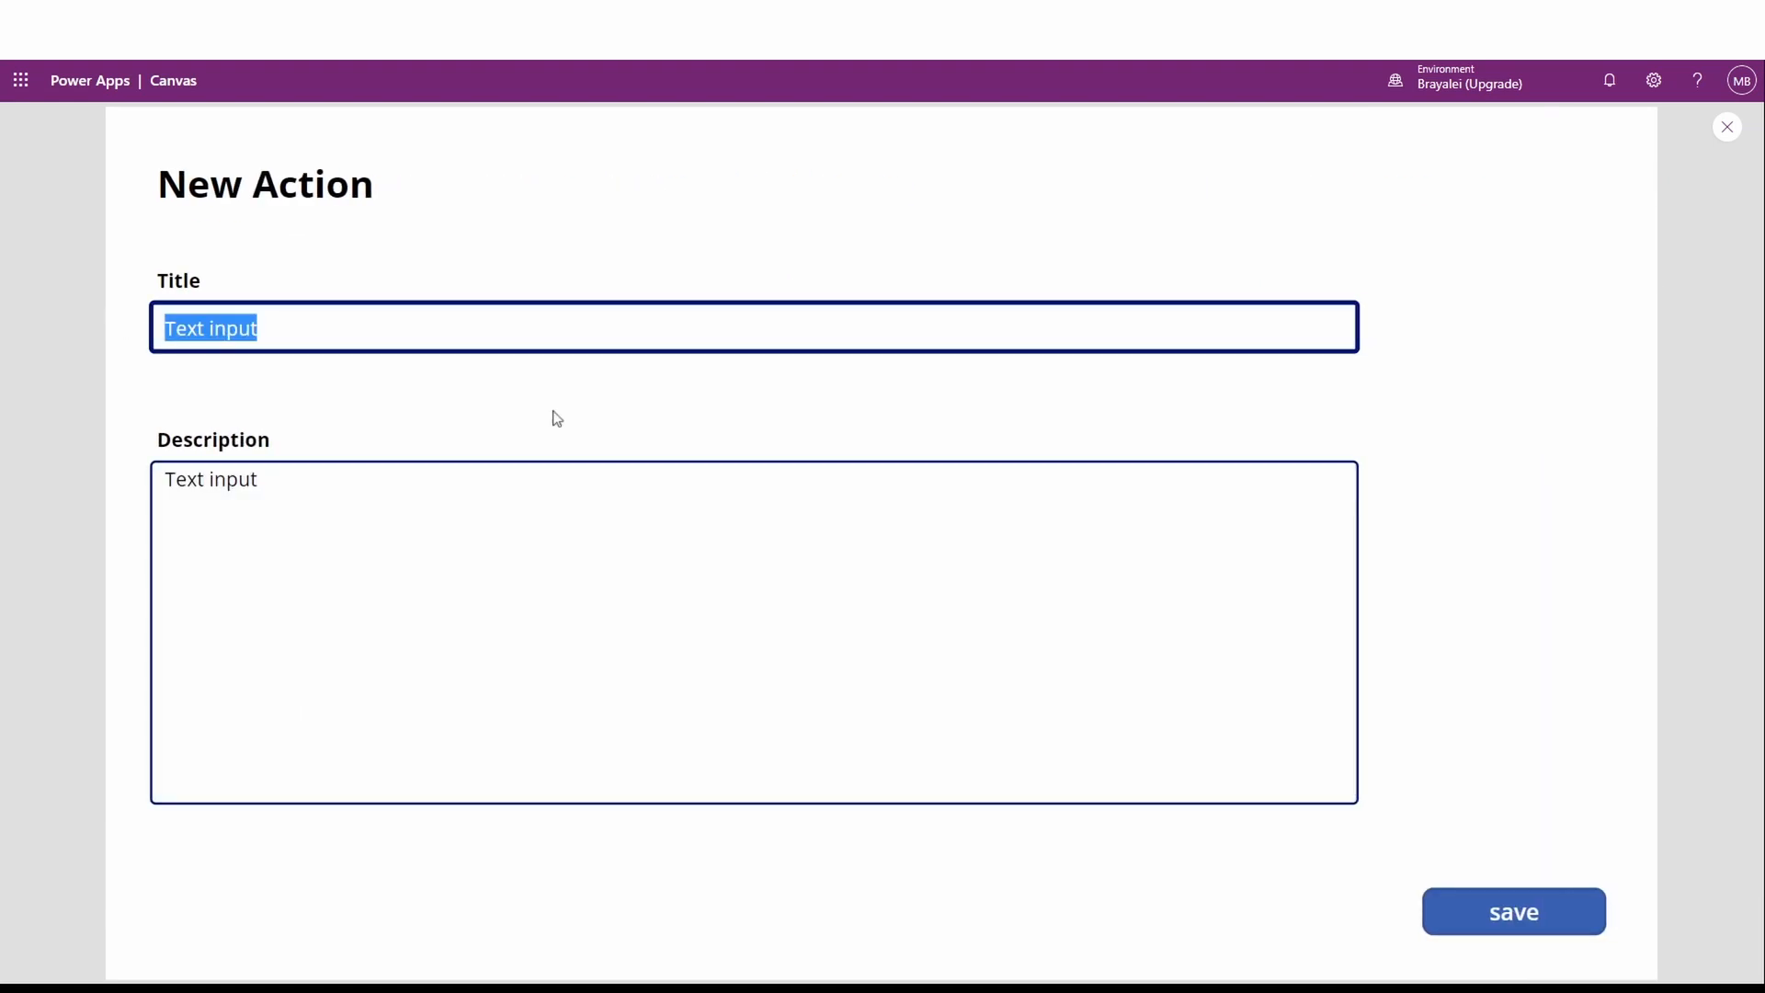
pyautogui.press('BackSpace')
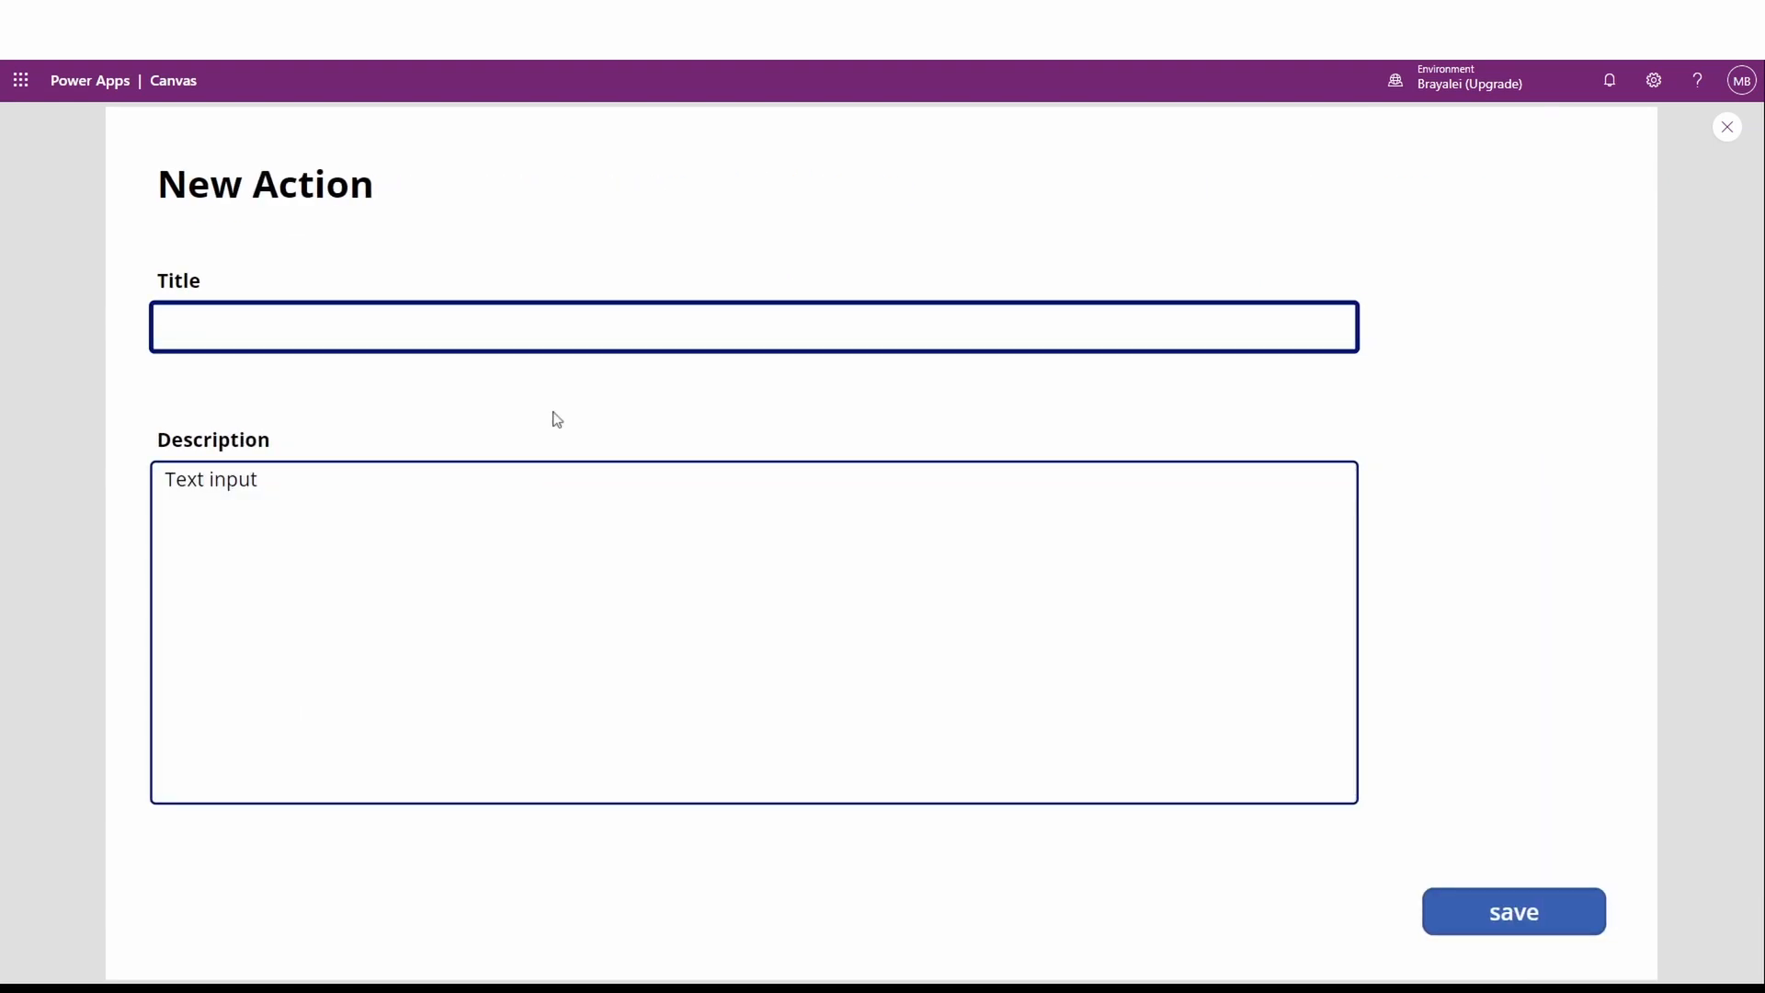
pyautogui.click(1726, 127)
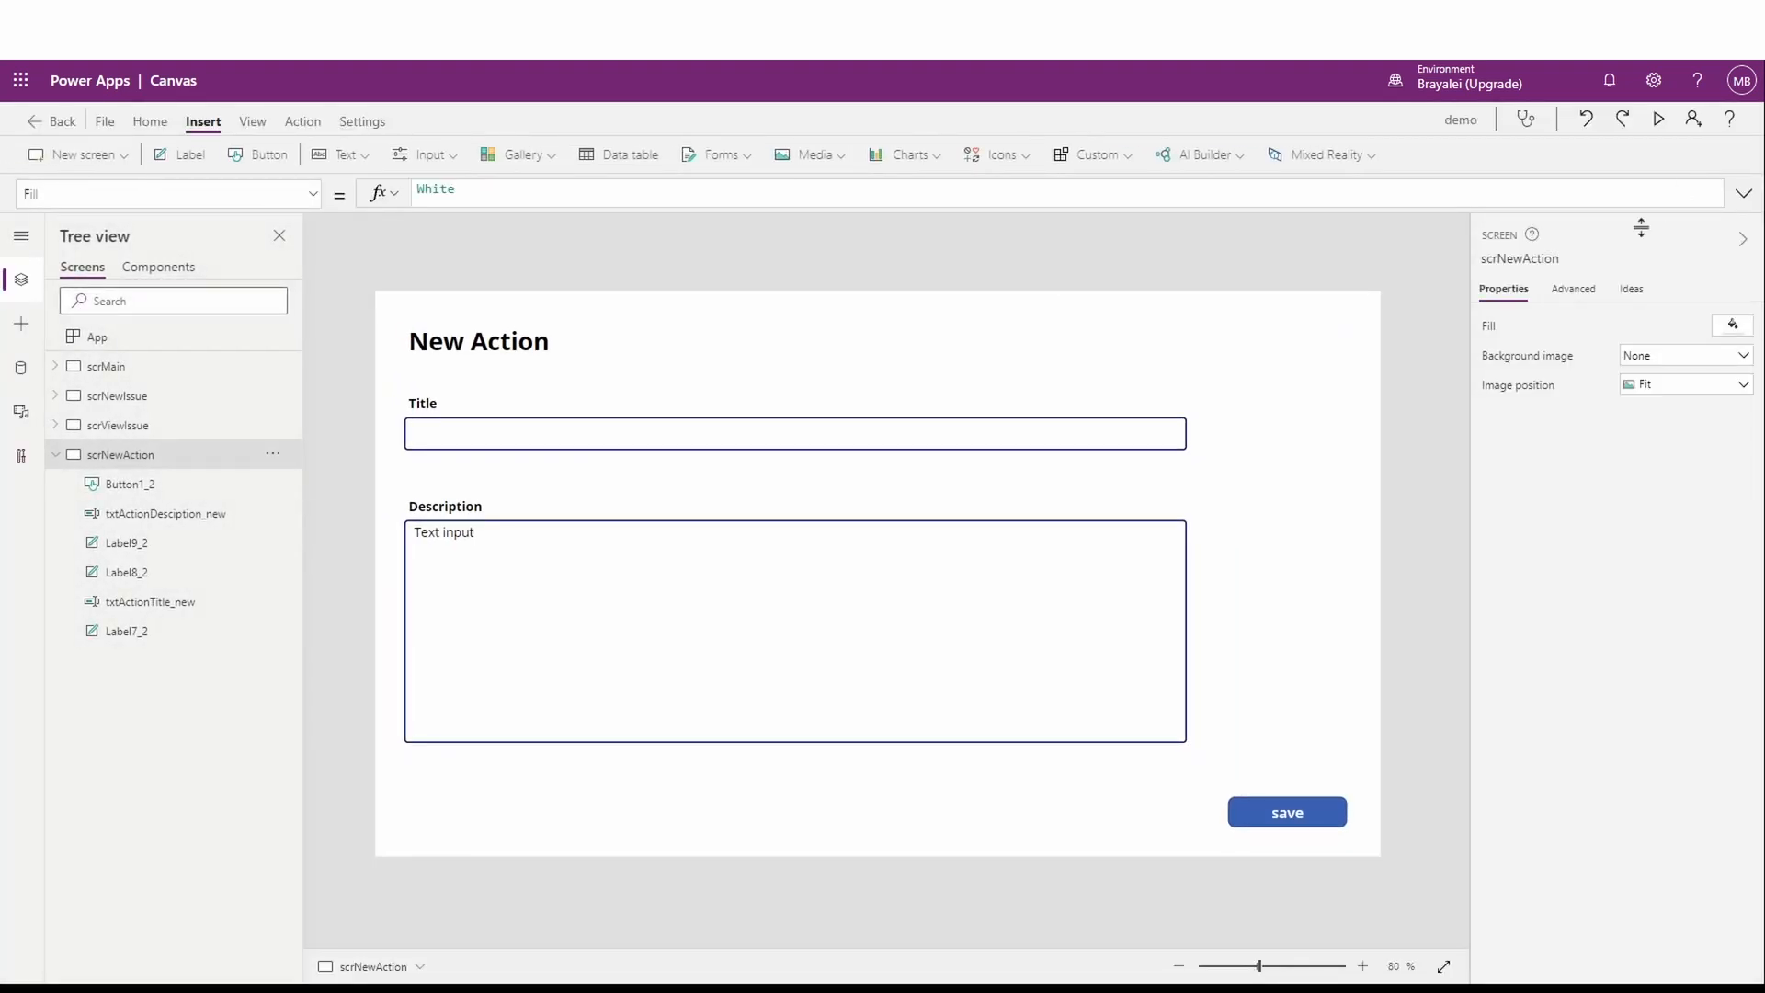
# Step: Preview the app from scrMain, view the details of the first issue, and return to the editor
pyautogui.click(122, 368)
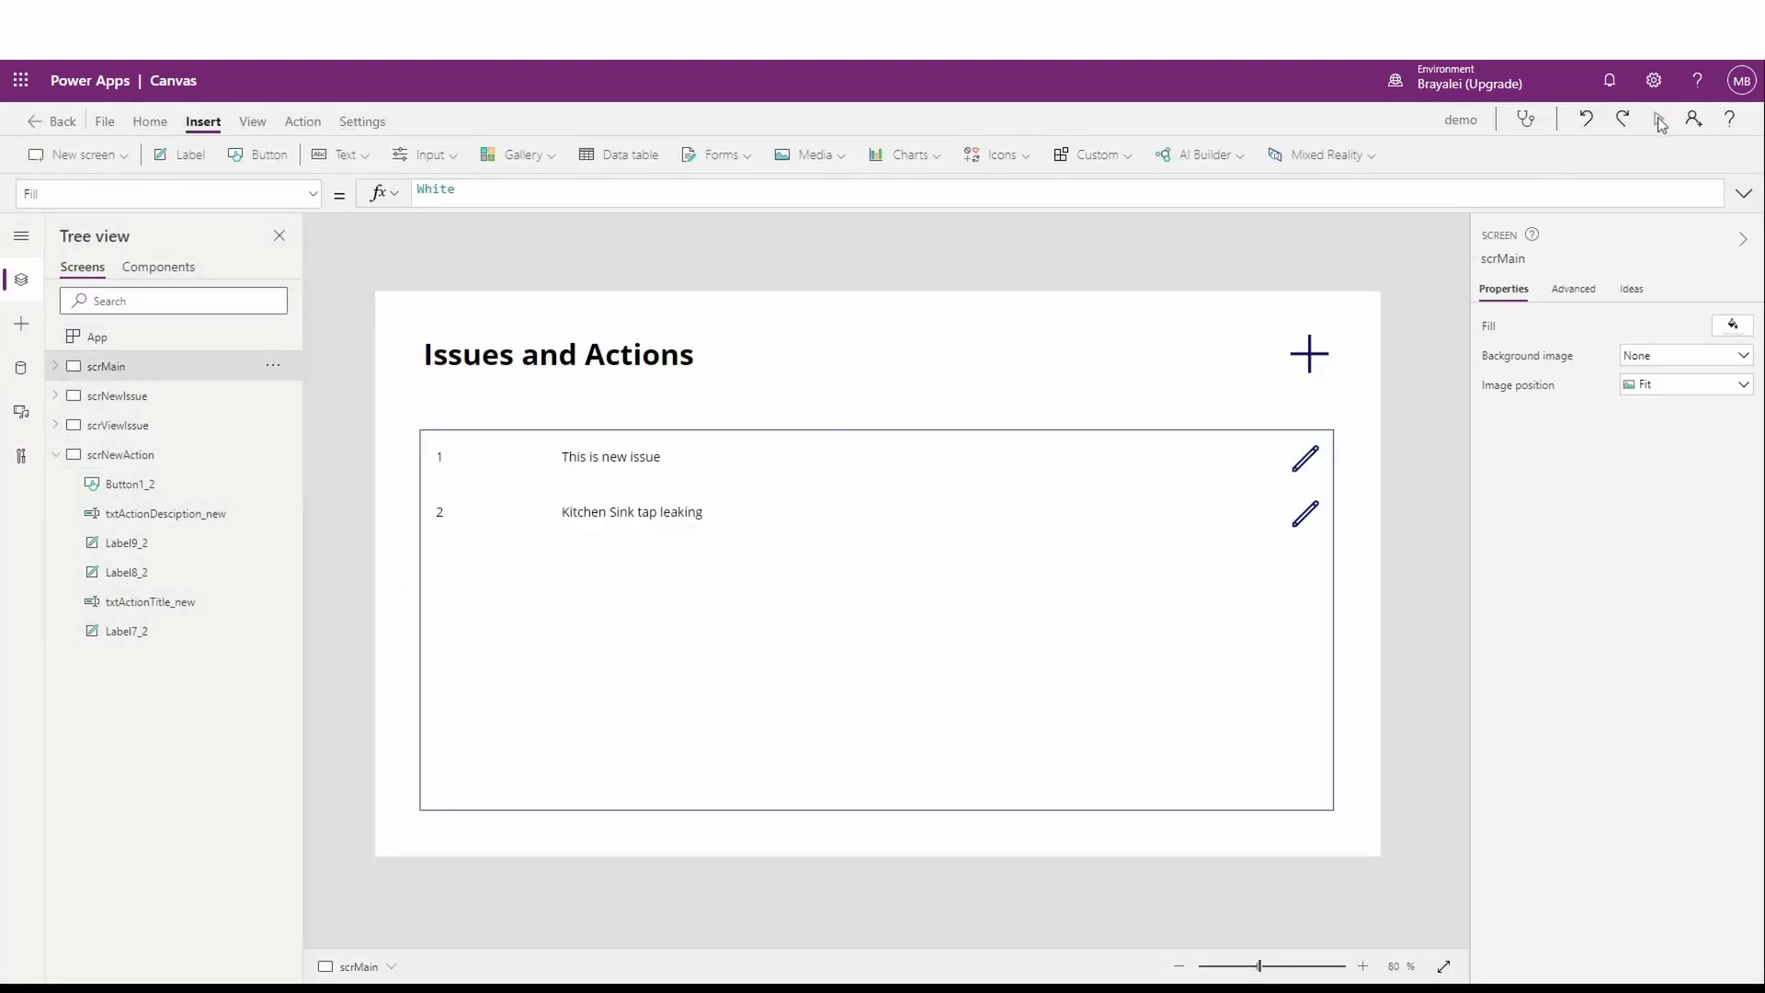
pyautogui.click(1660, 122)
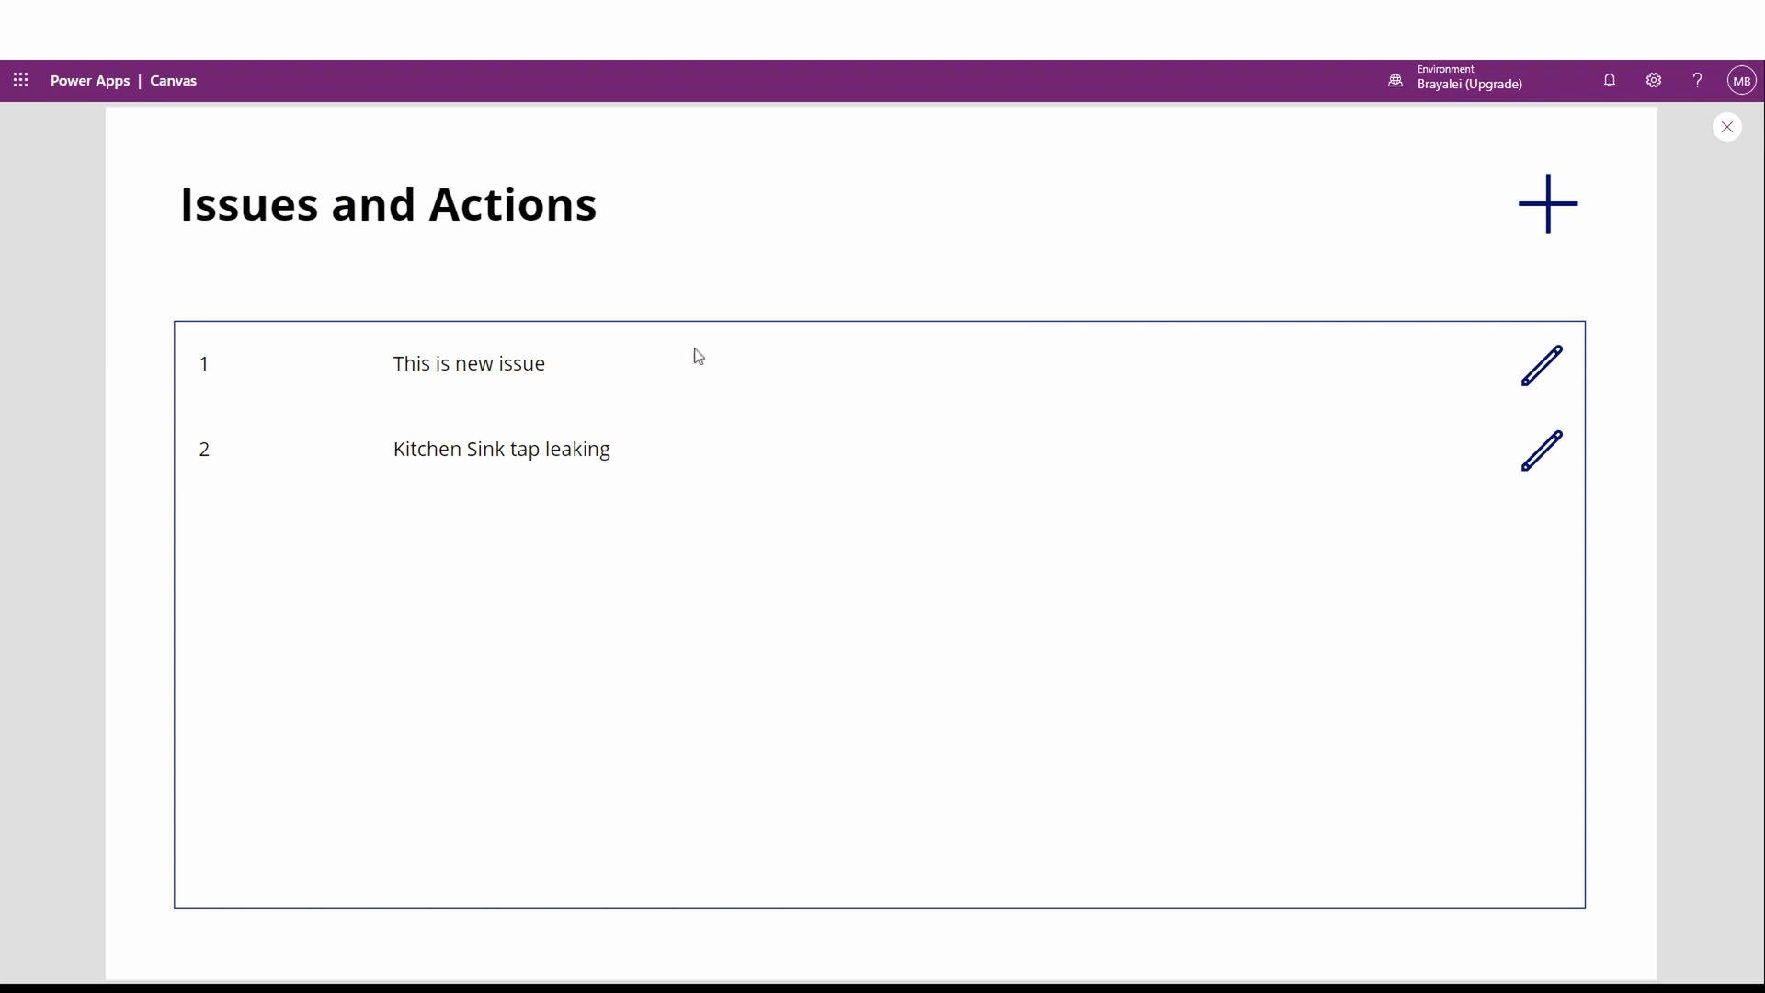
pyautogui.click(1539, 365)
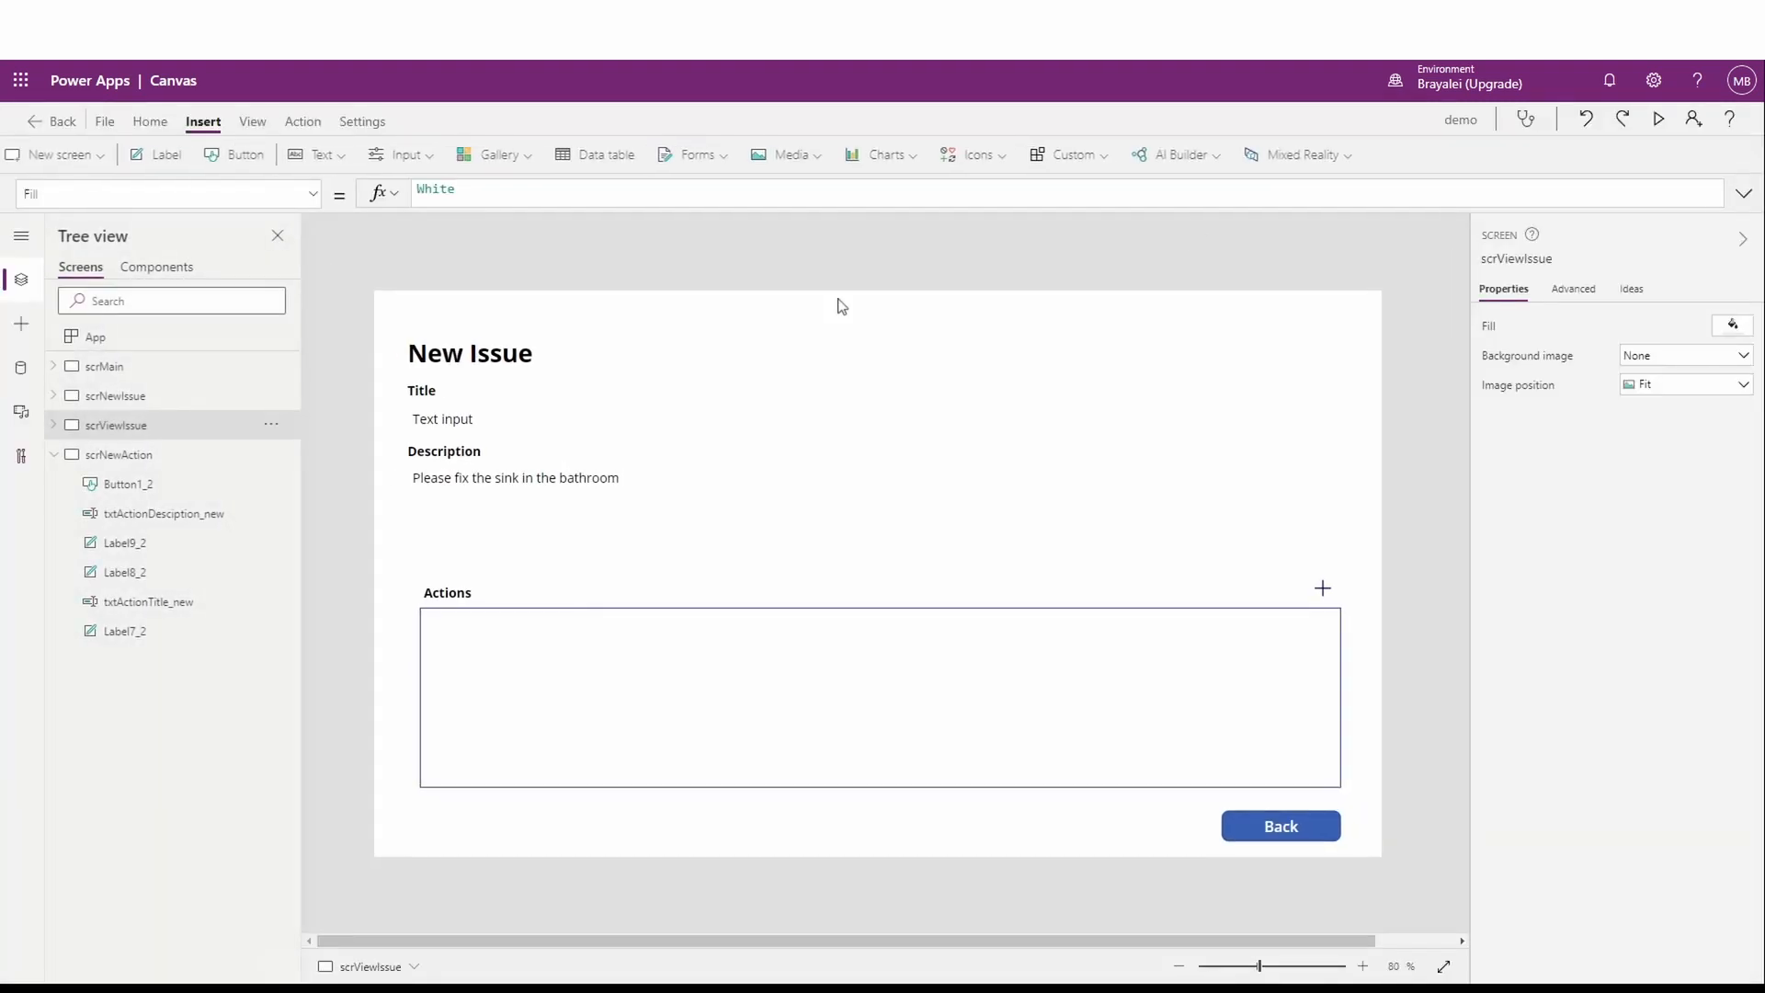
pyautogui.click(1727, 127)
# Step: Set the Default property of the title text input on scrViewIssue to gal_Issues.Selected.Title
pyautogui.click(437, 423)
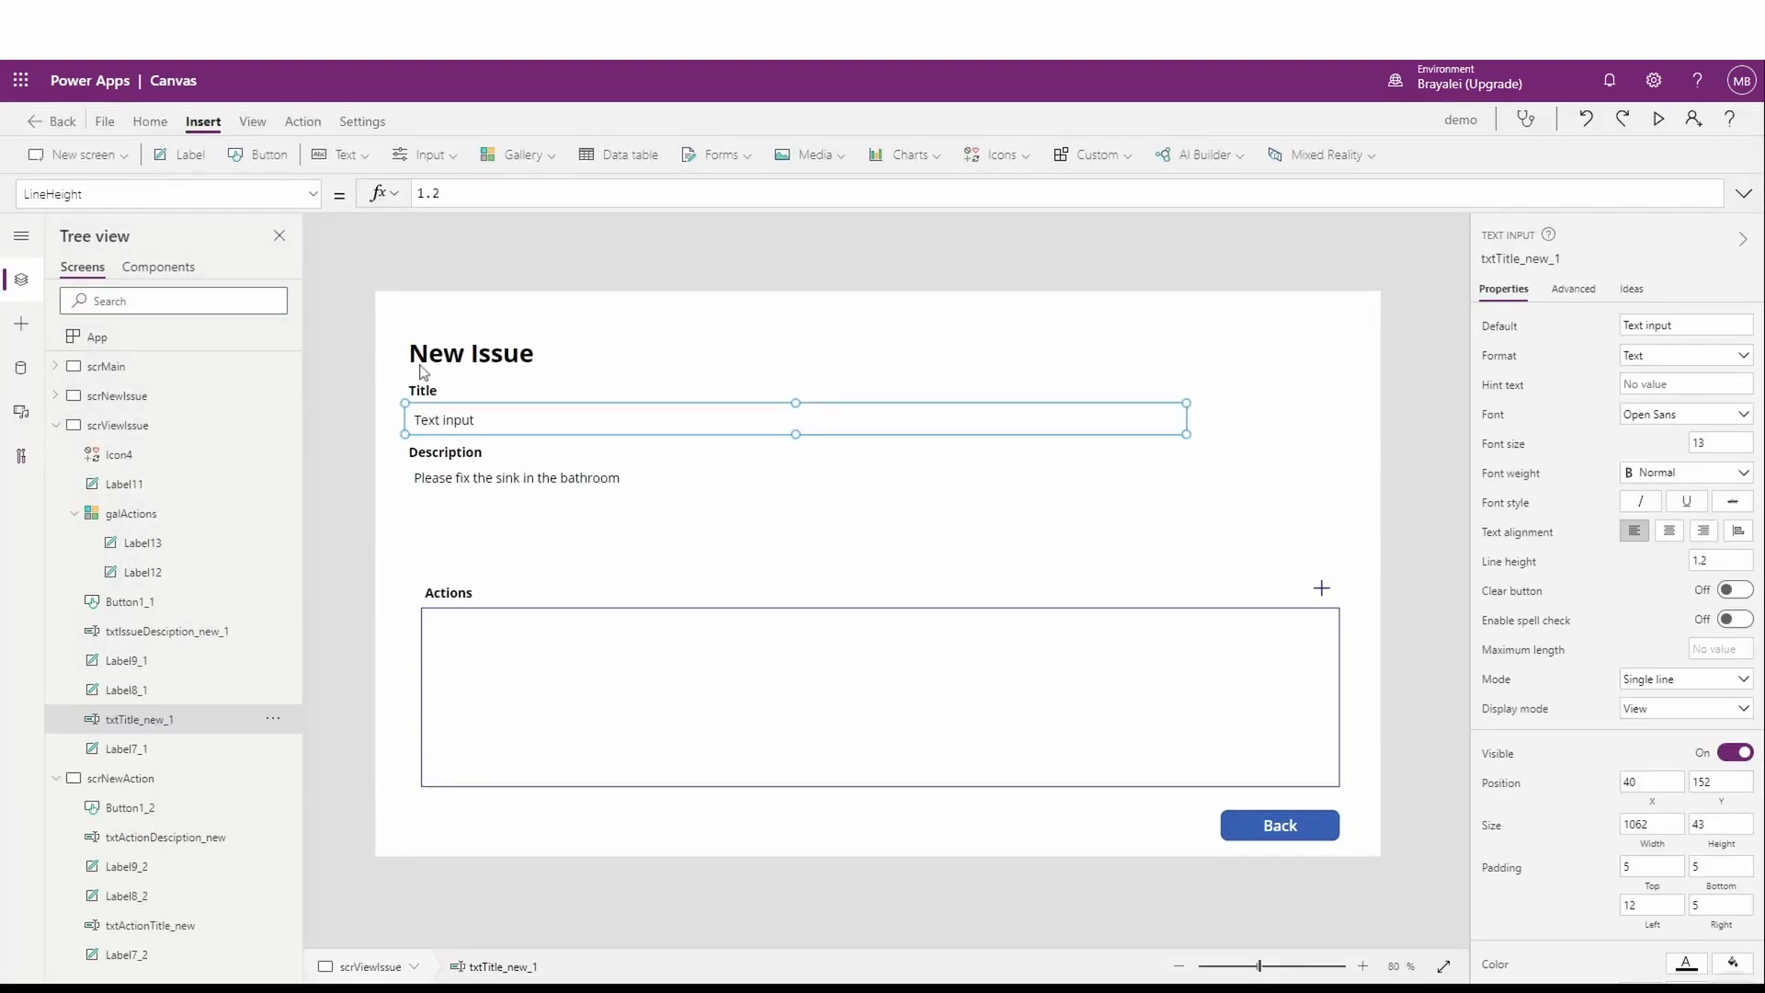
pyautogui.click(312, 193)
pyautogui.scroll(-10, 67, 448)
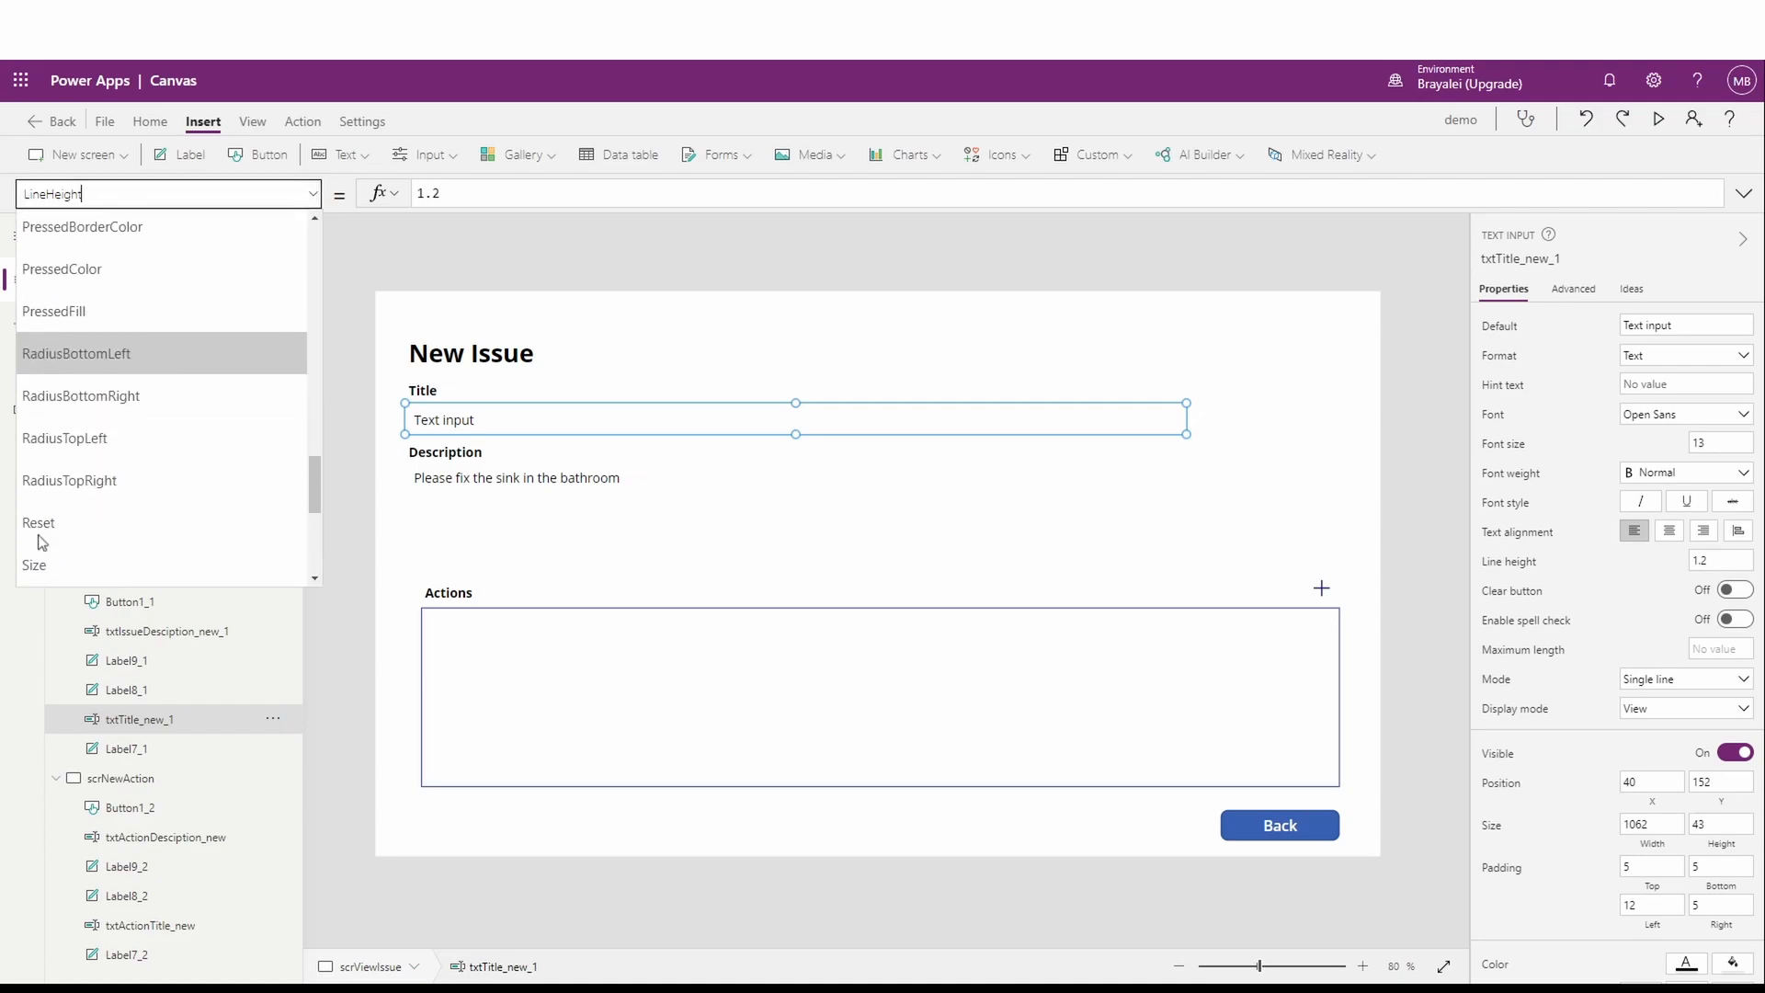
pyautogui.scroll(8, 70, 515)
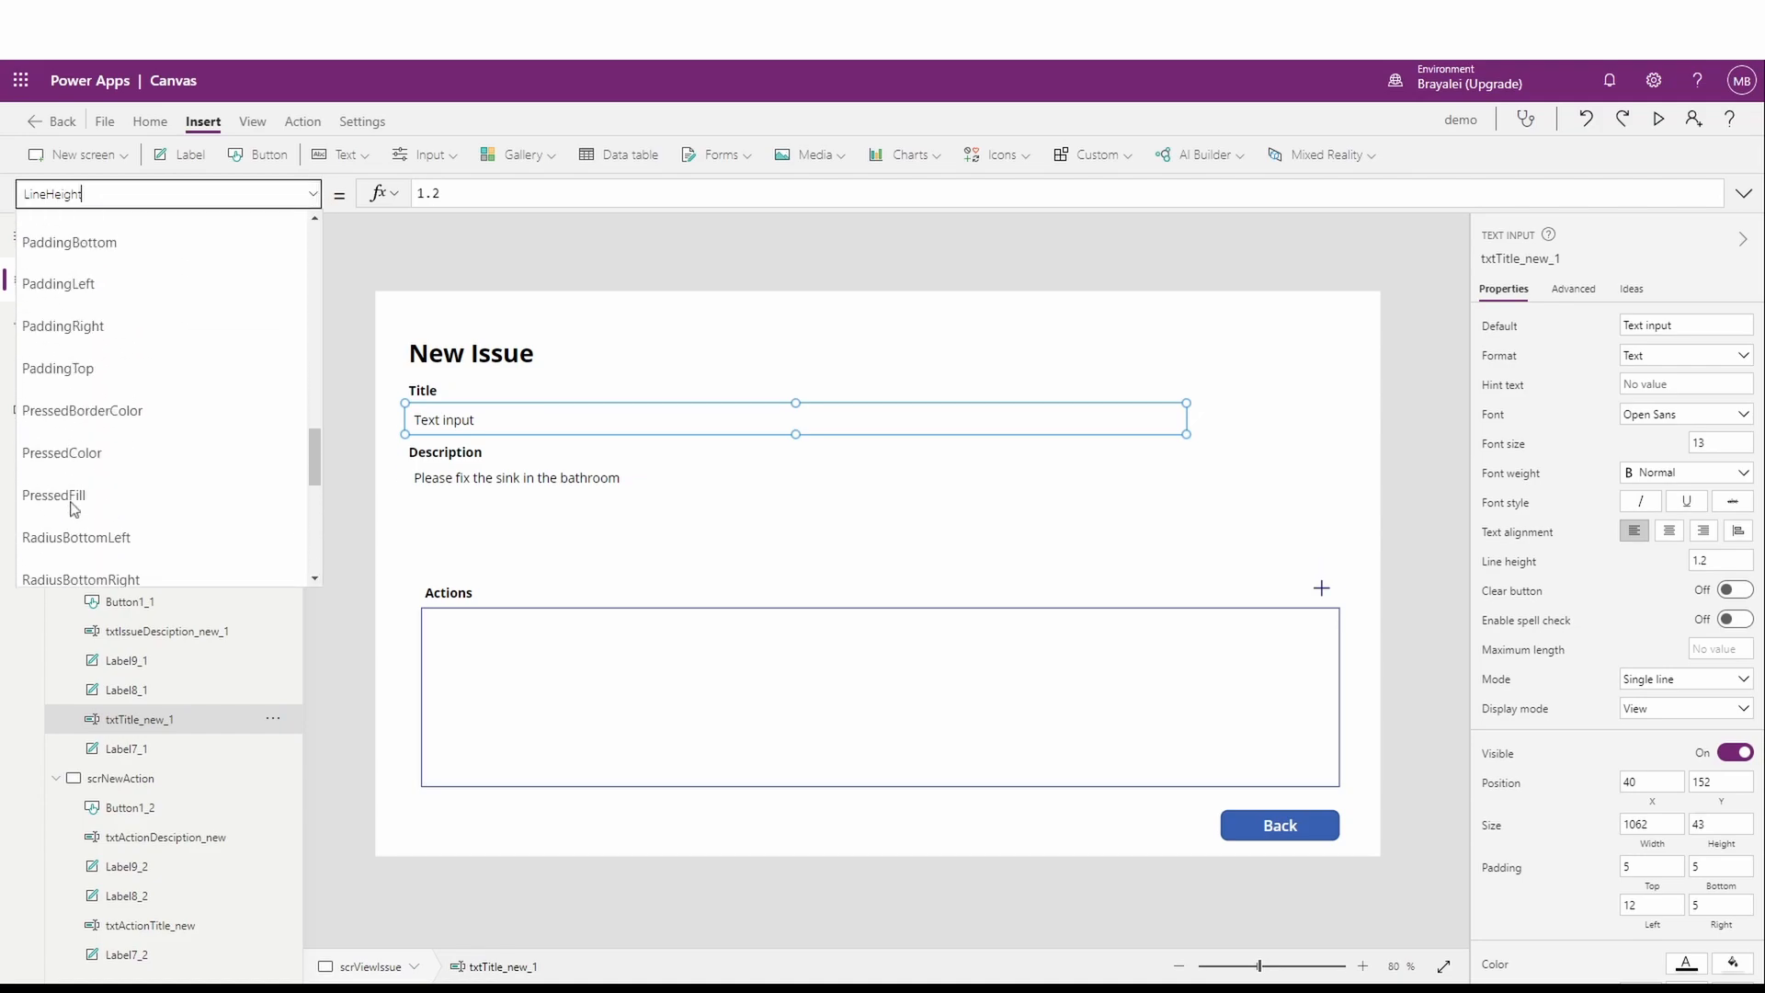
pyautogui.scroll(6, 73, 478)
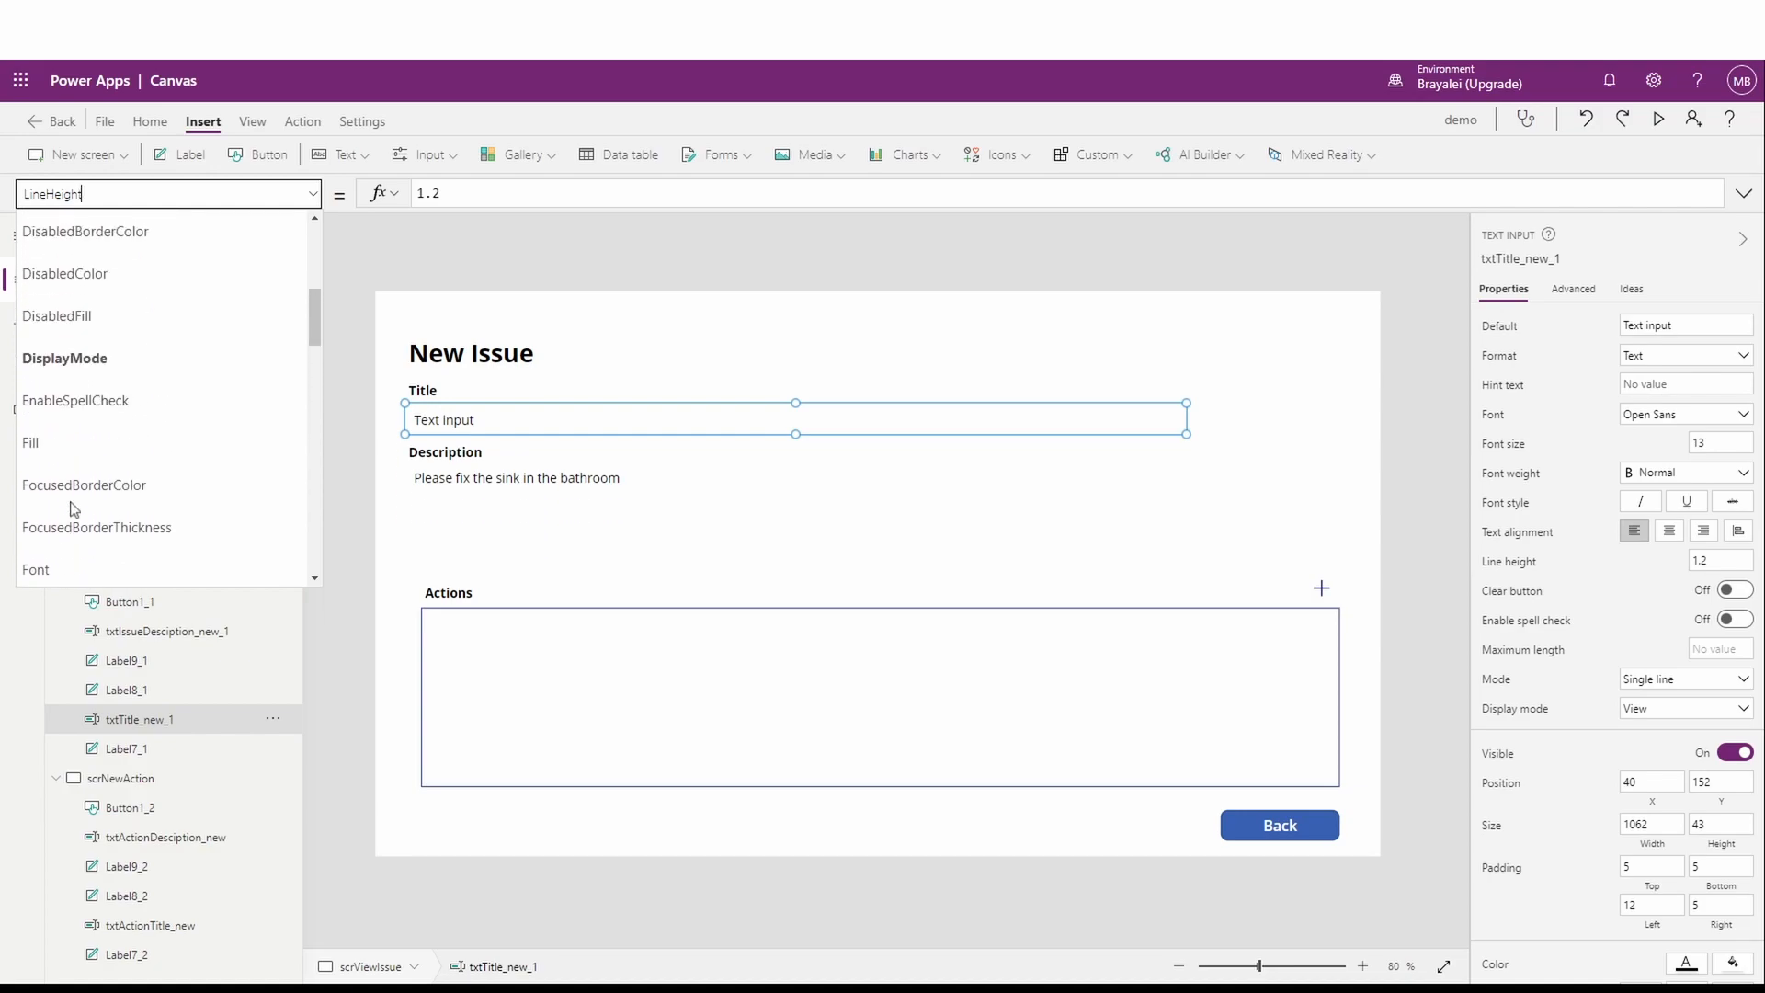
pyautogui.click(92, 250)
pyautogui.moveTo(517, 192); pyautogui.dragTo(345, 184)
pyautogui.write('gal')
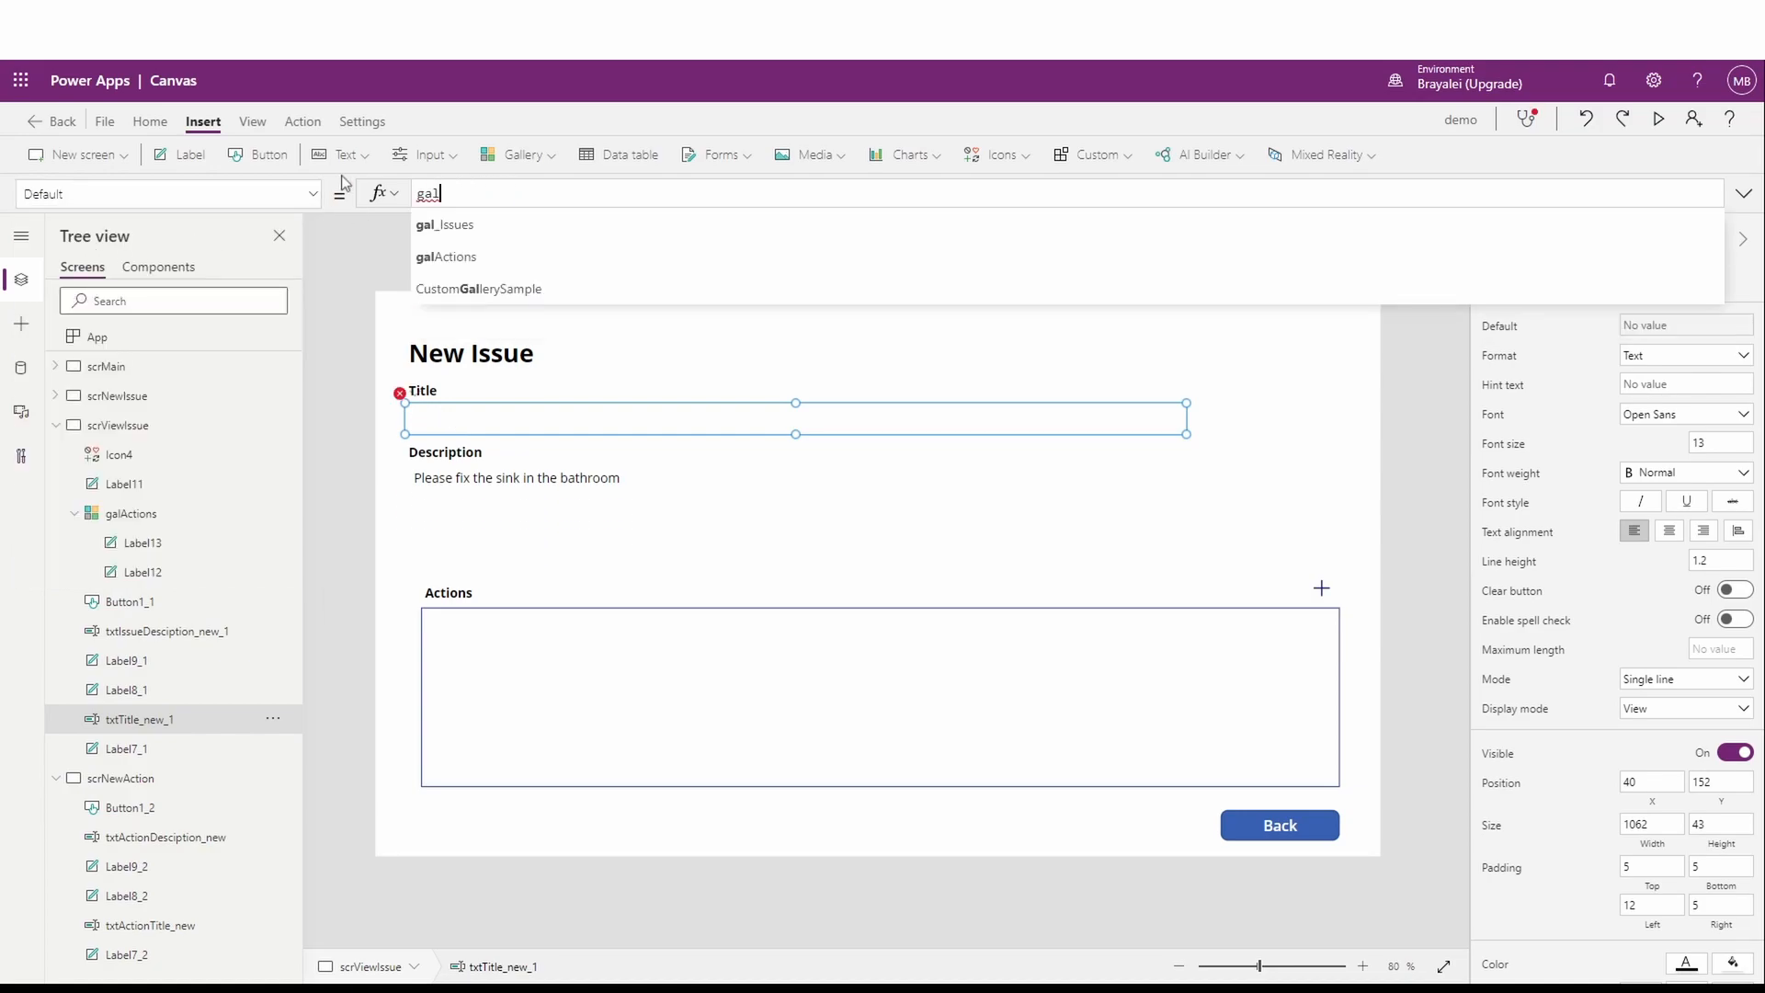
pyautogui.press('Down')
pyautogui.press('Up')
pyautogui.press('Tab')
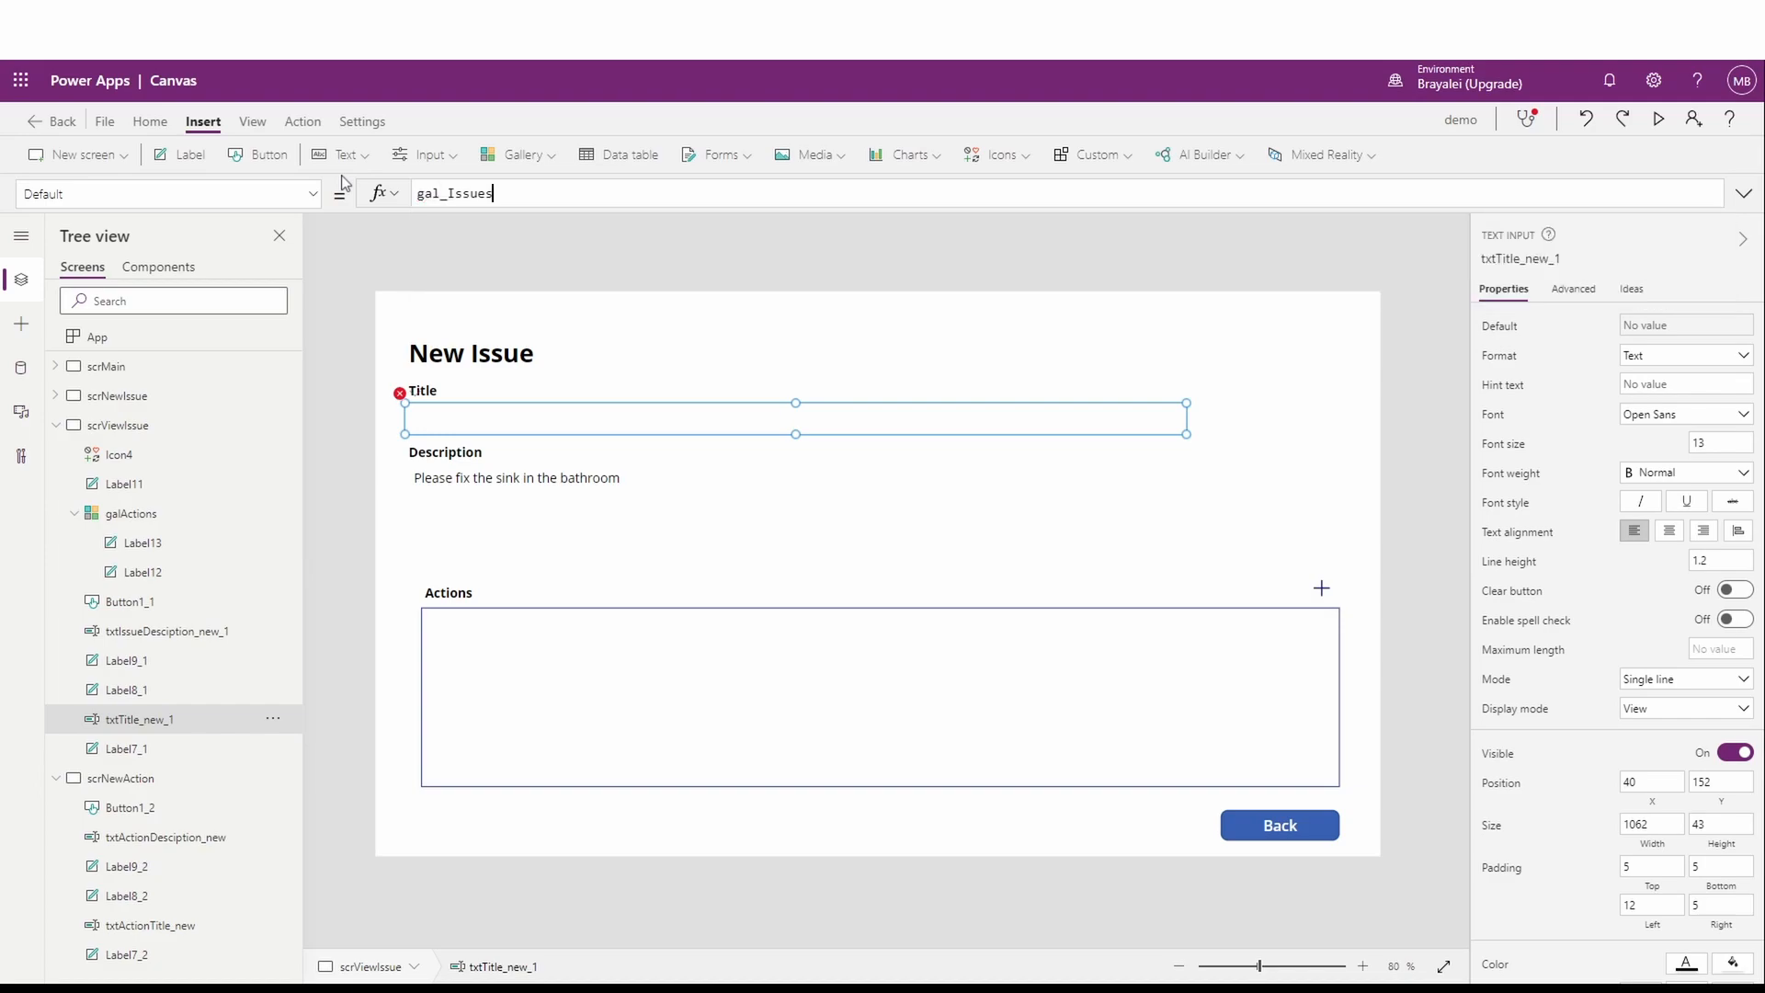
pyautogui.write('.Selected')
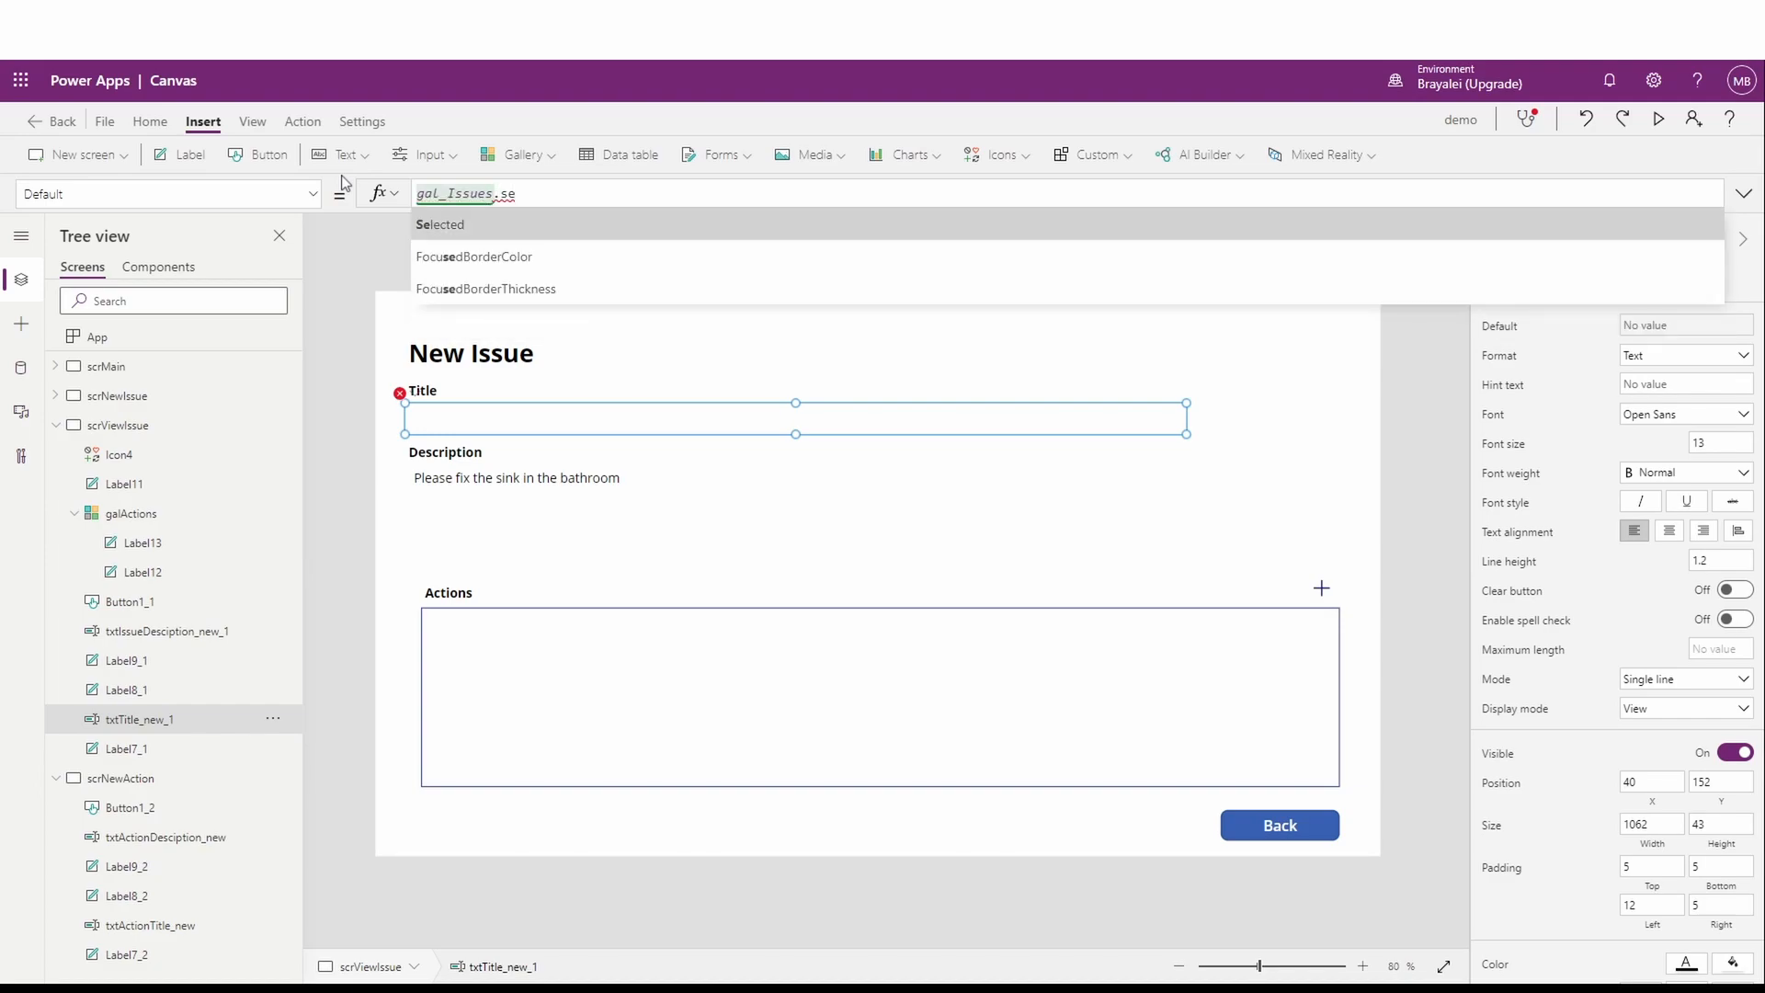
pyautogui.press('Tab')
pyautogui.write('.')
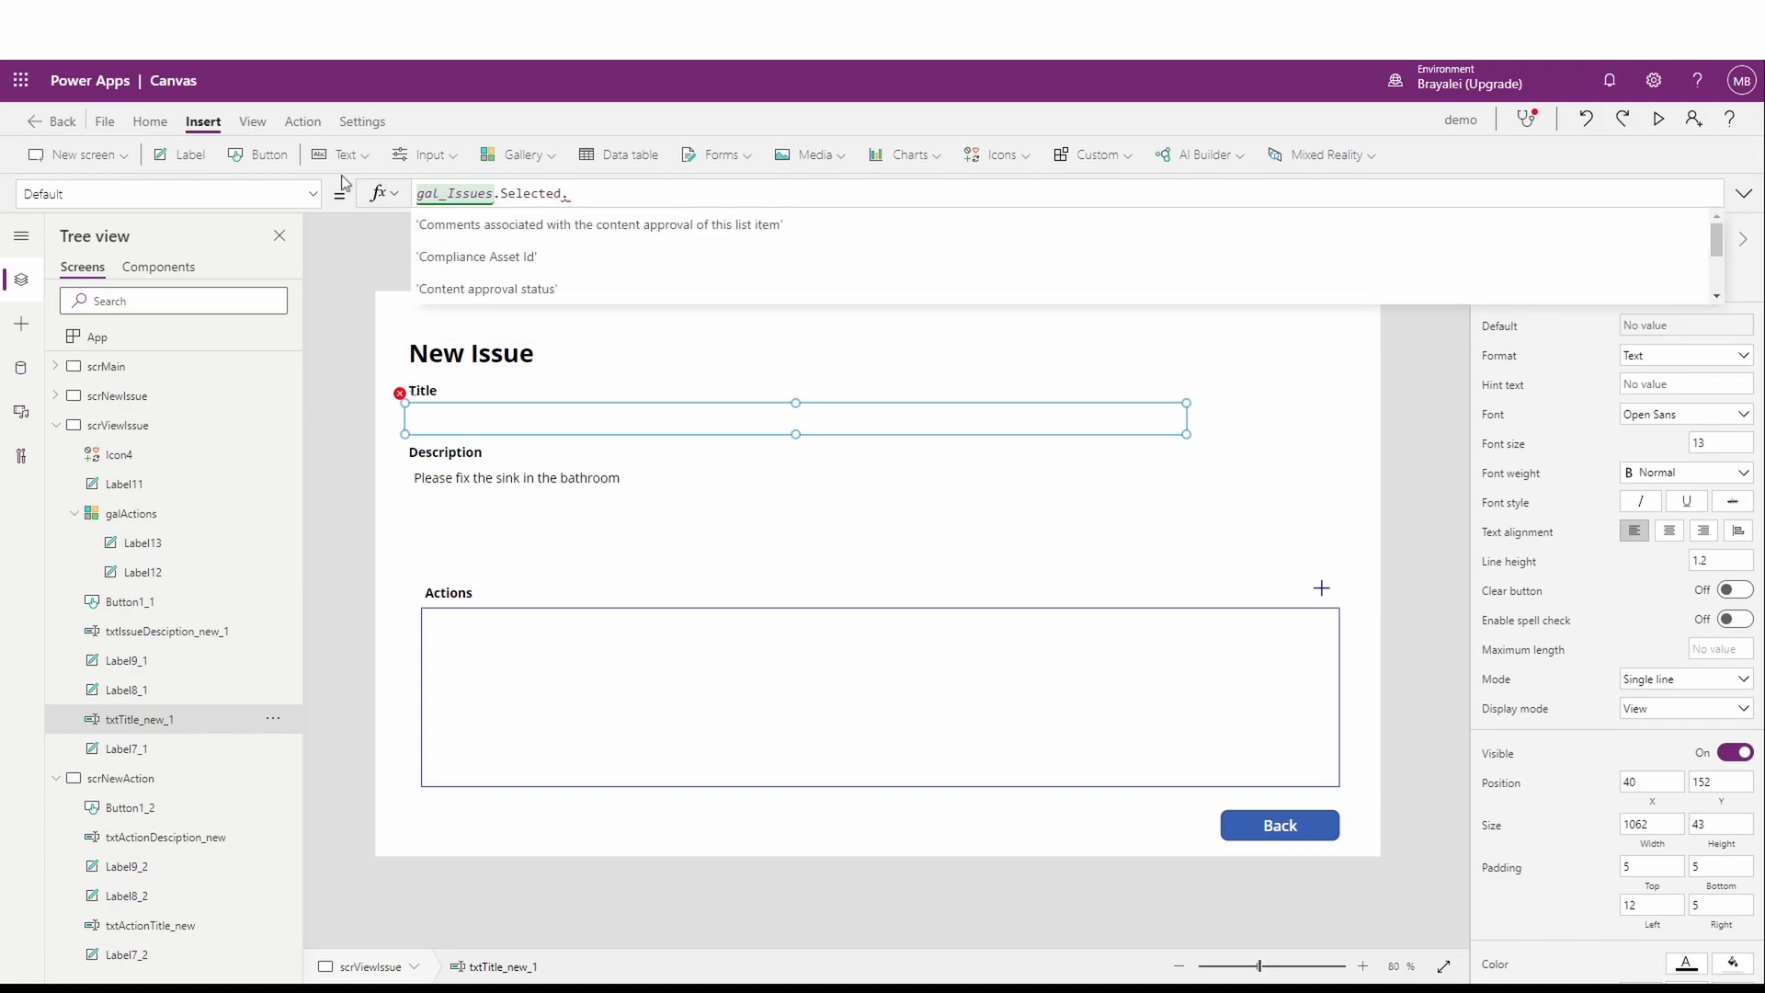
pyautogui.press('Down')
pyautogui.press('Down')
pyautogui.press('Down')
pyautogui.press('Down')
pyautogui.press('Down')
pyautogui.press('Down')
pyautogui.press('Down')
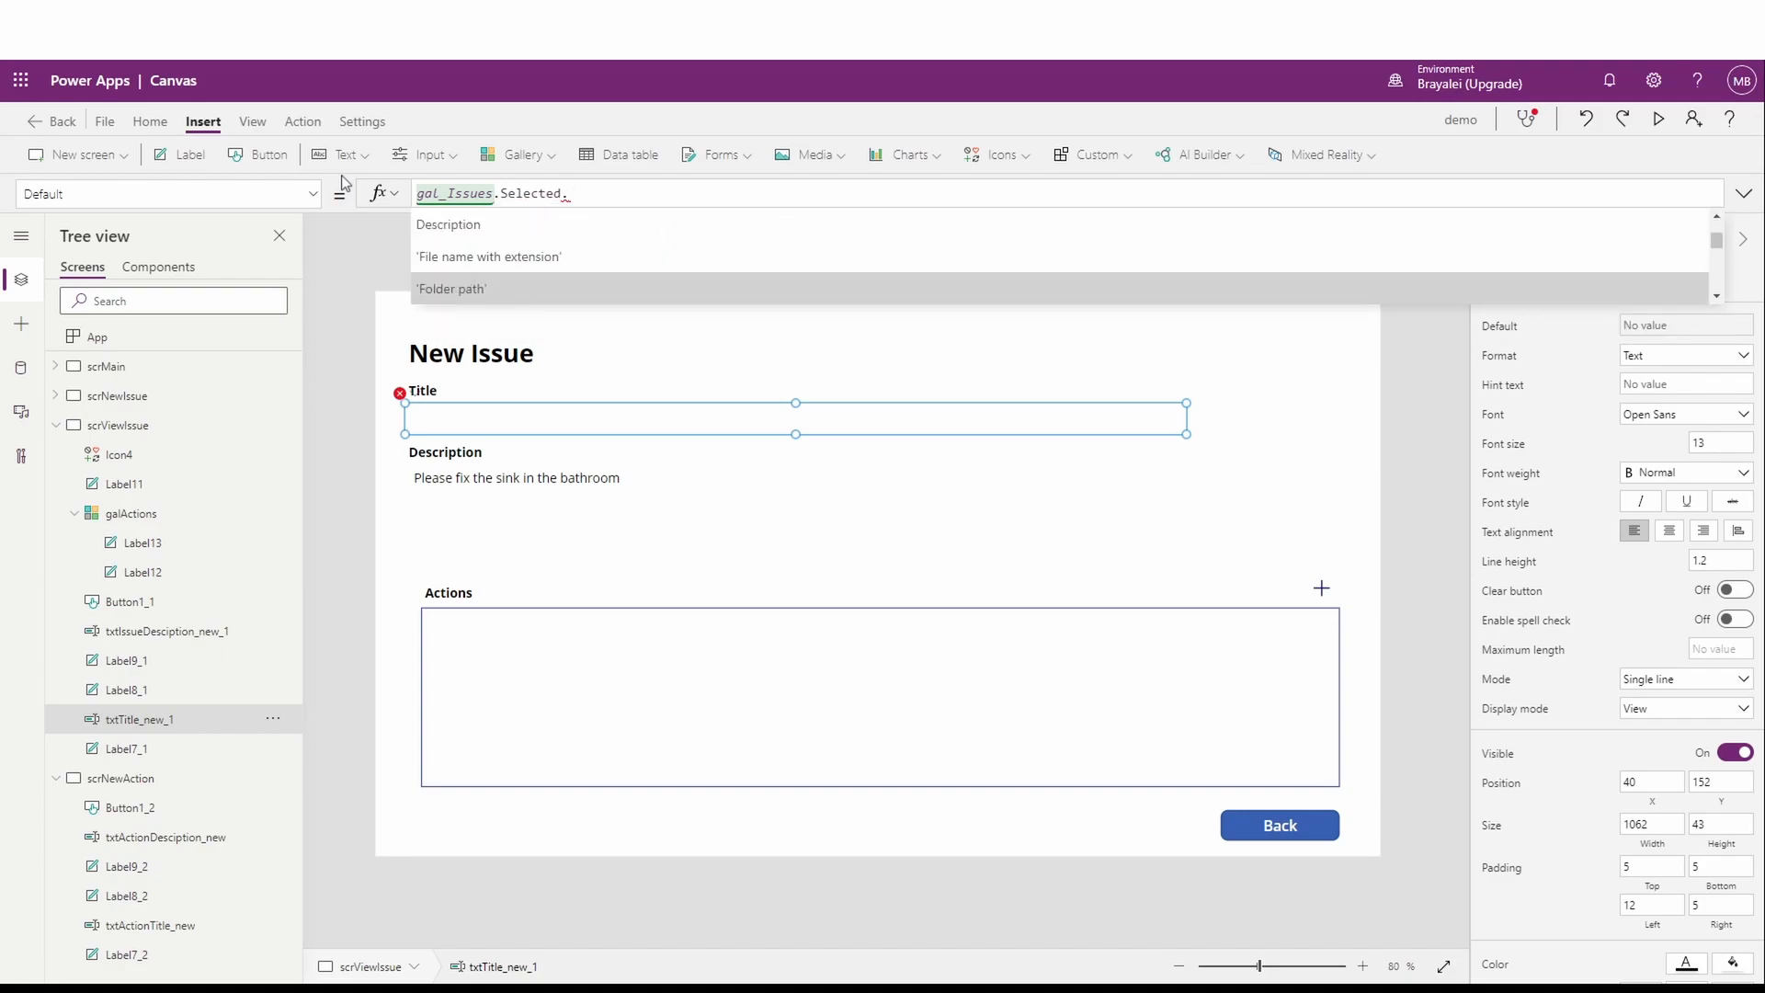
pyautogui.press('Down')
pyautogui.press('Down')
pyautogui.press('Down')
pyautogui.press('Down')
pyautogui.press('Down')
pyautogui.press('Down')
pyautogui.press('Tab')
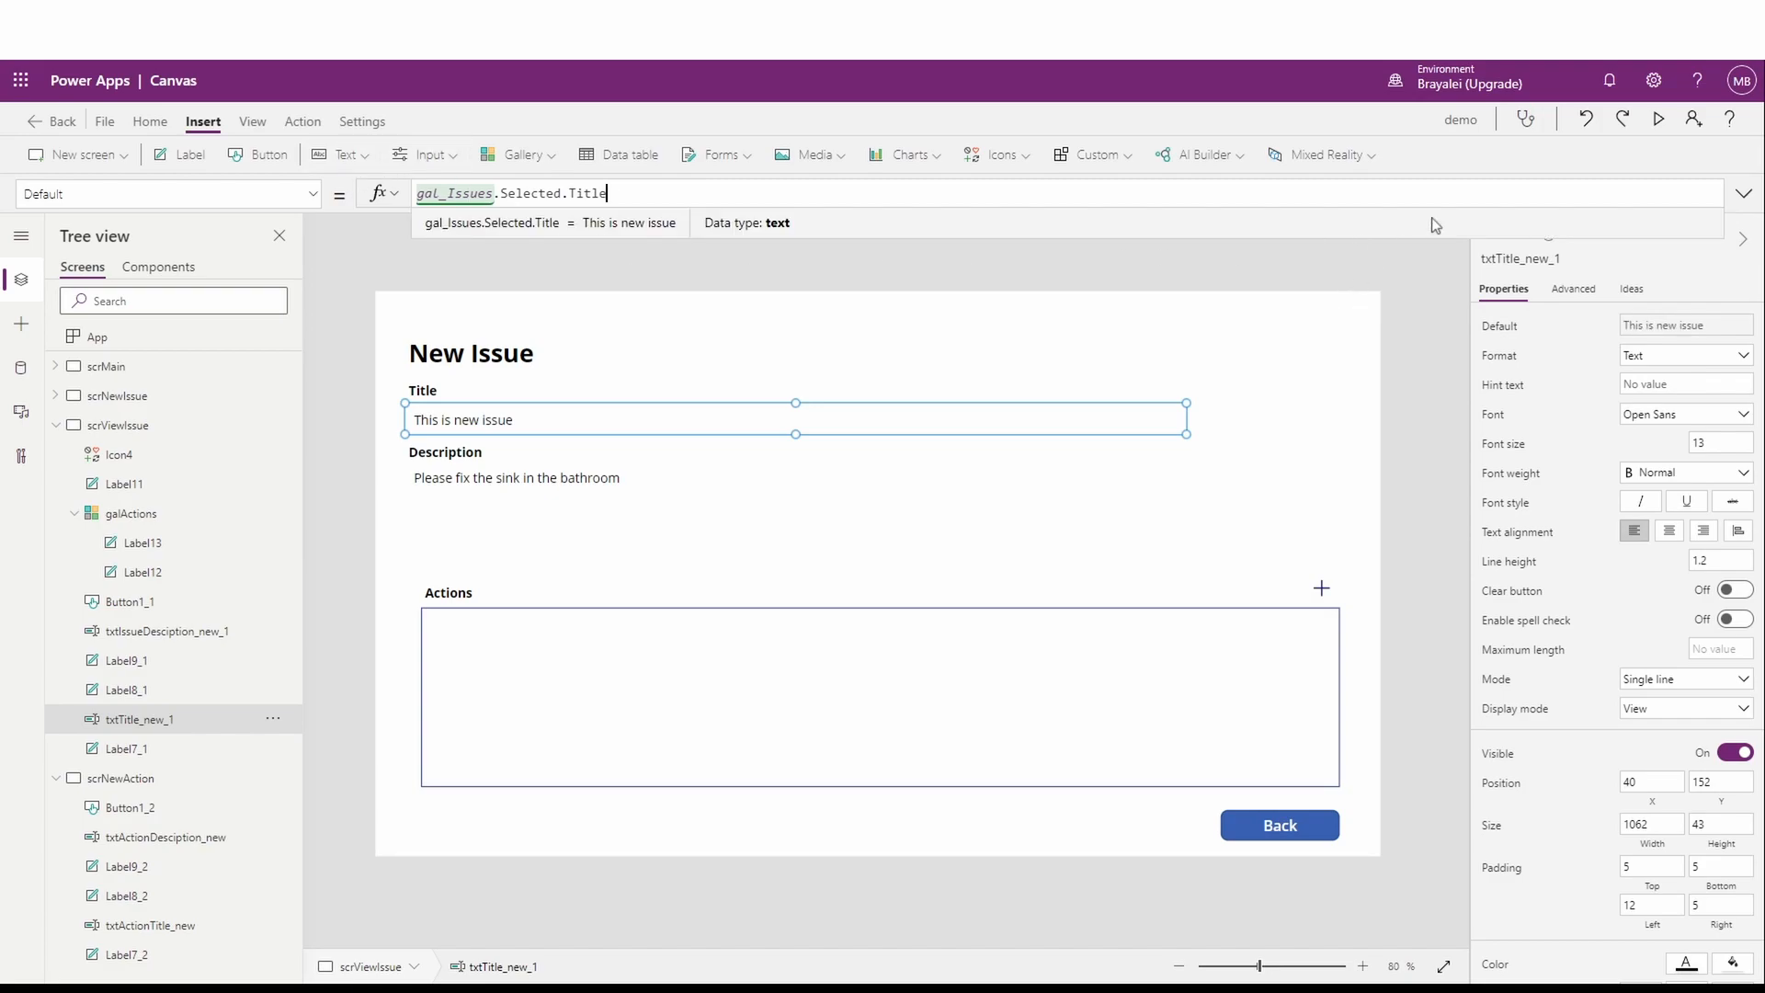
# Step: Preview the app from scrMain and start a new action for the "Kitchen Sink tap leaking" issue
pyautogui.click(118, 367)
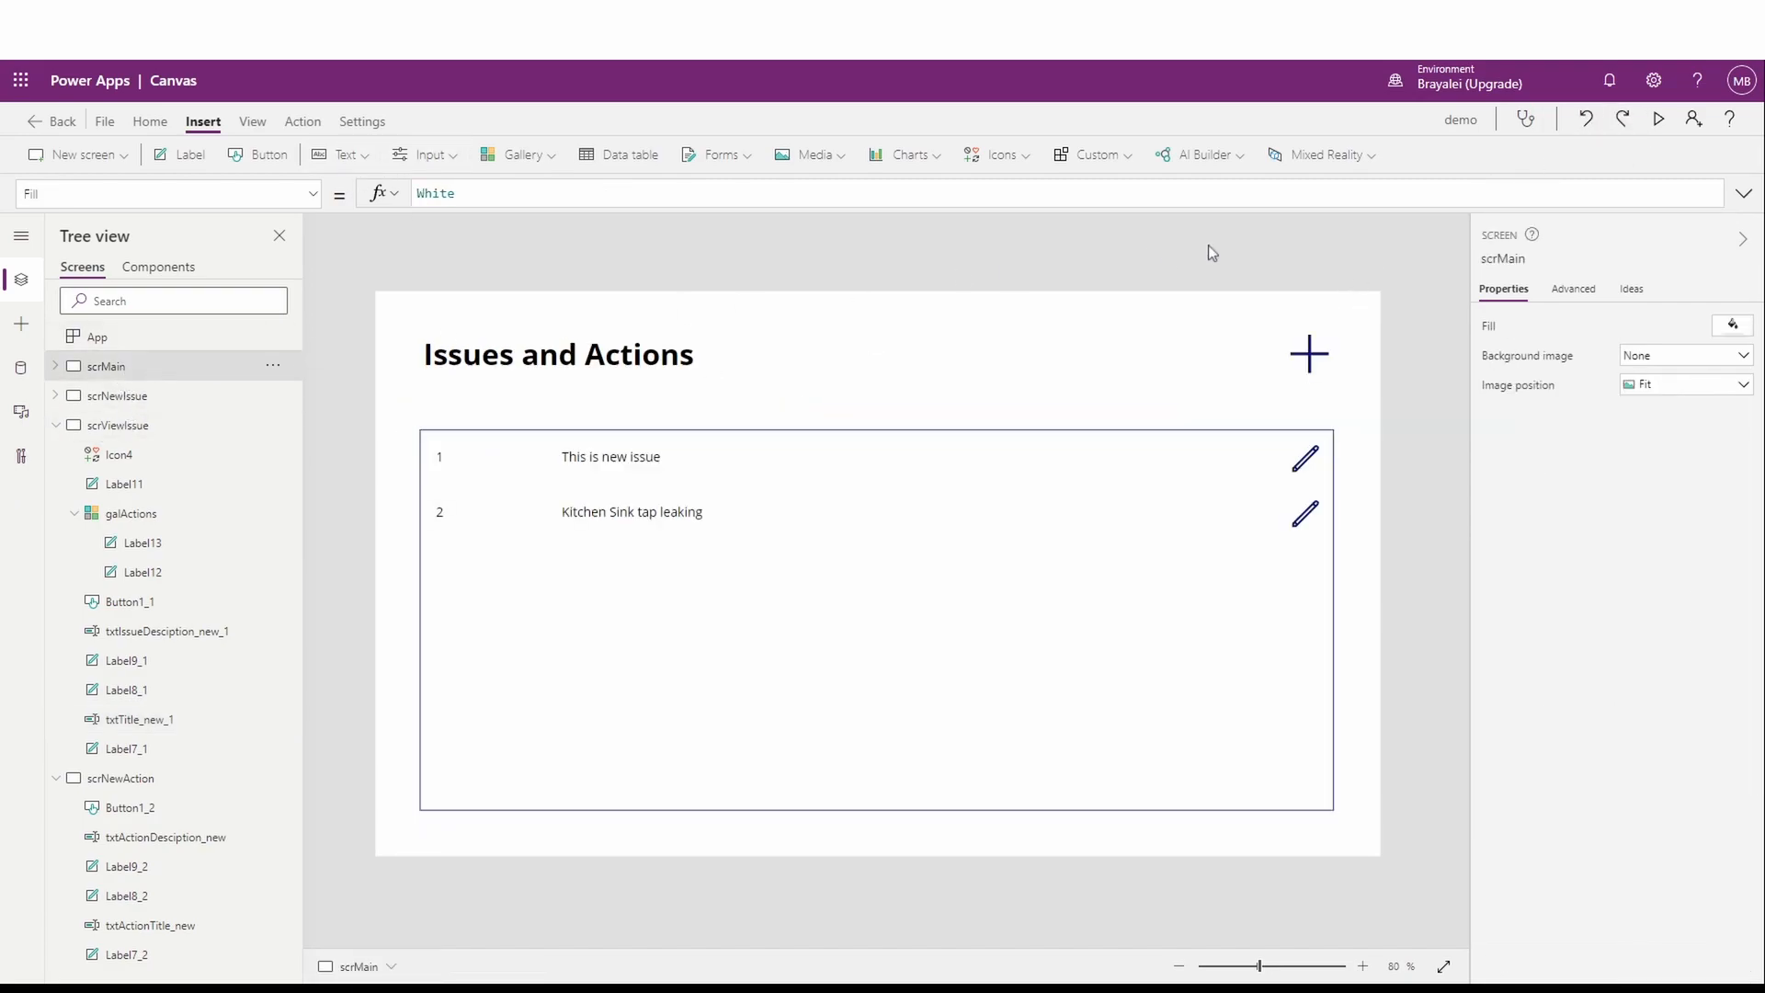
pyautogui.click(1664, 119)
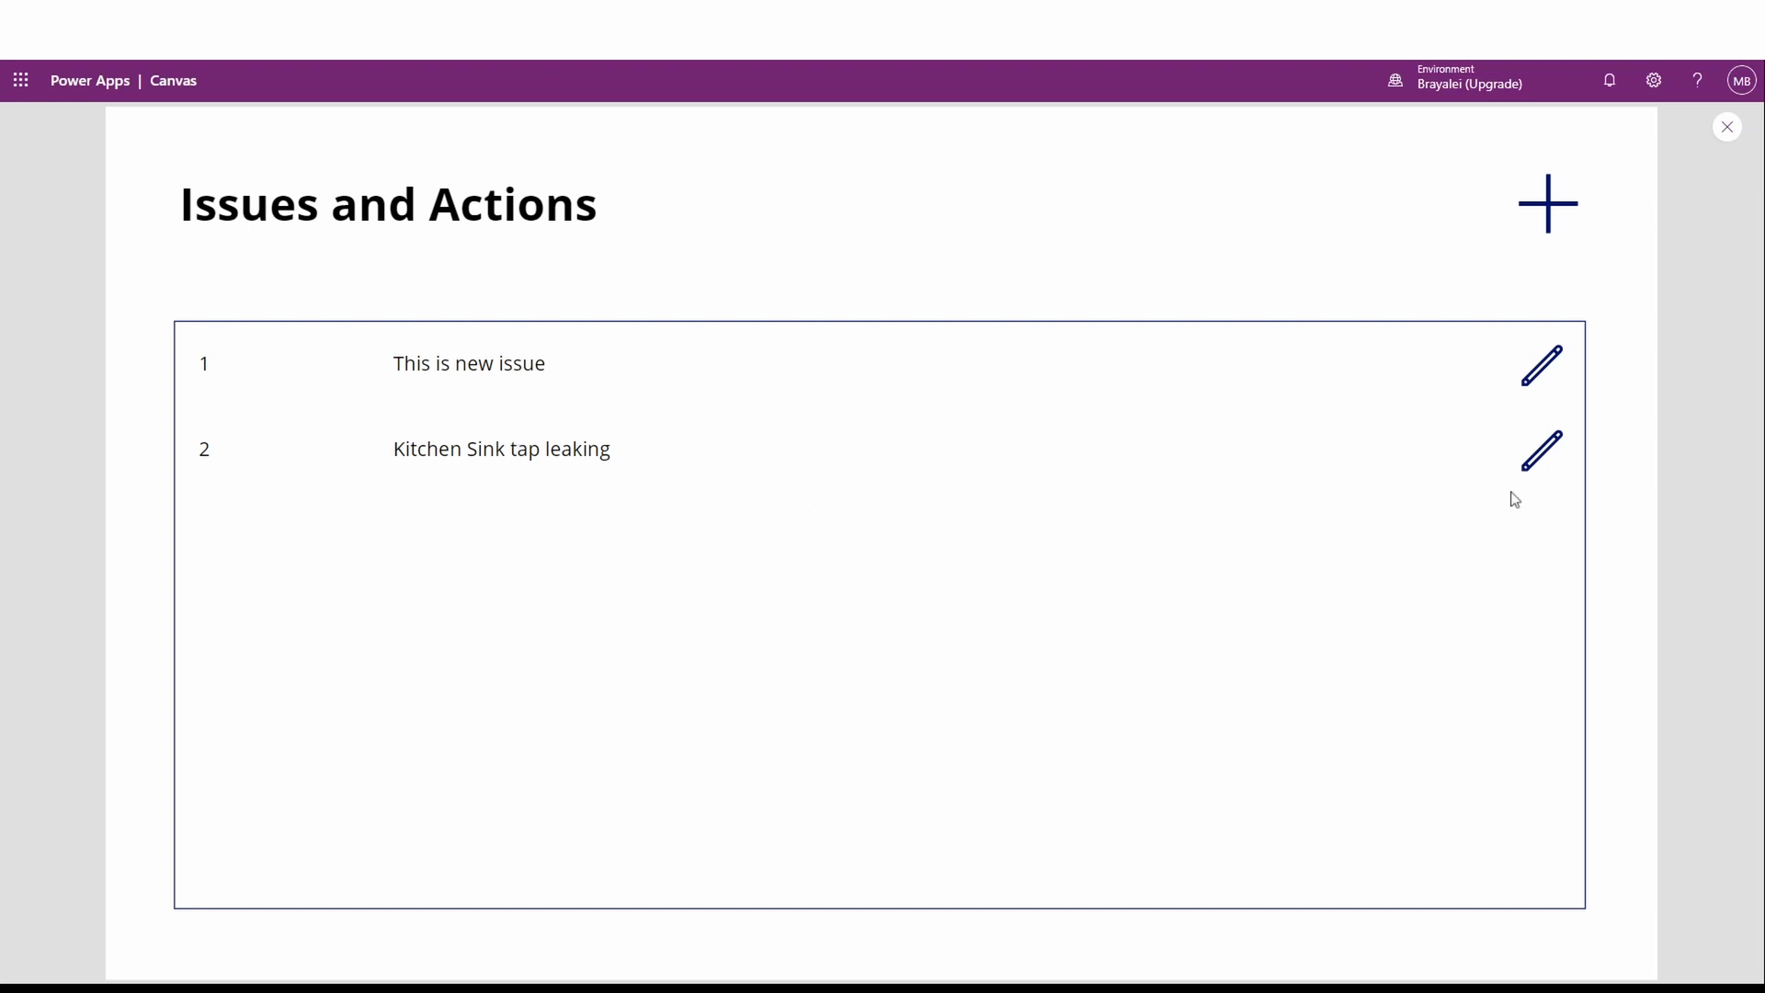
pyautogui.click(1532, 457)
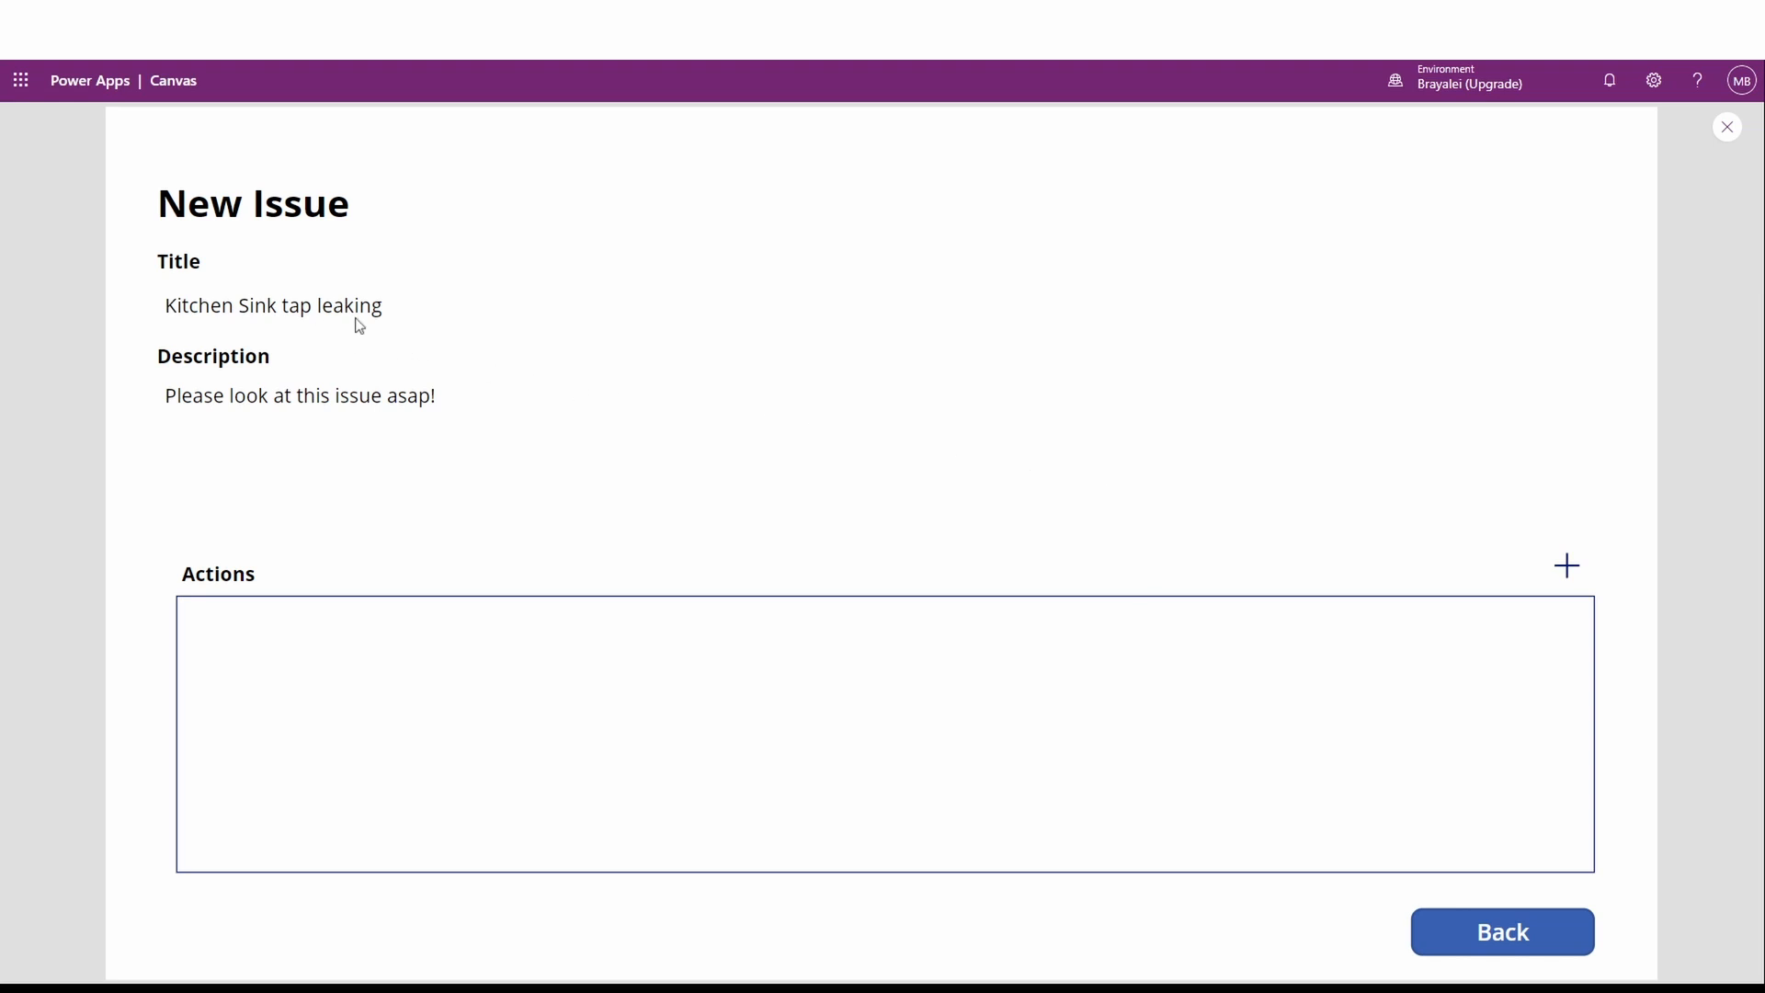
pyautogui.click(1567, 567)
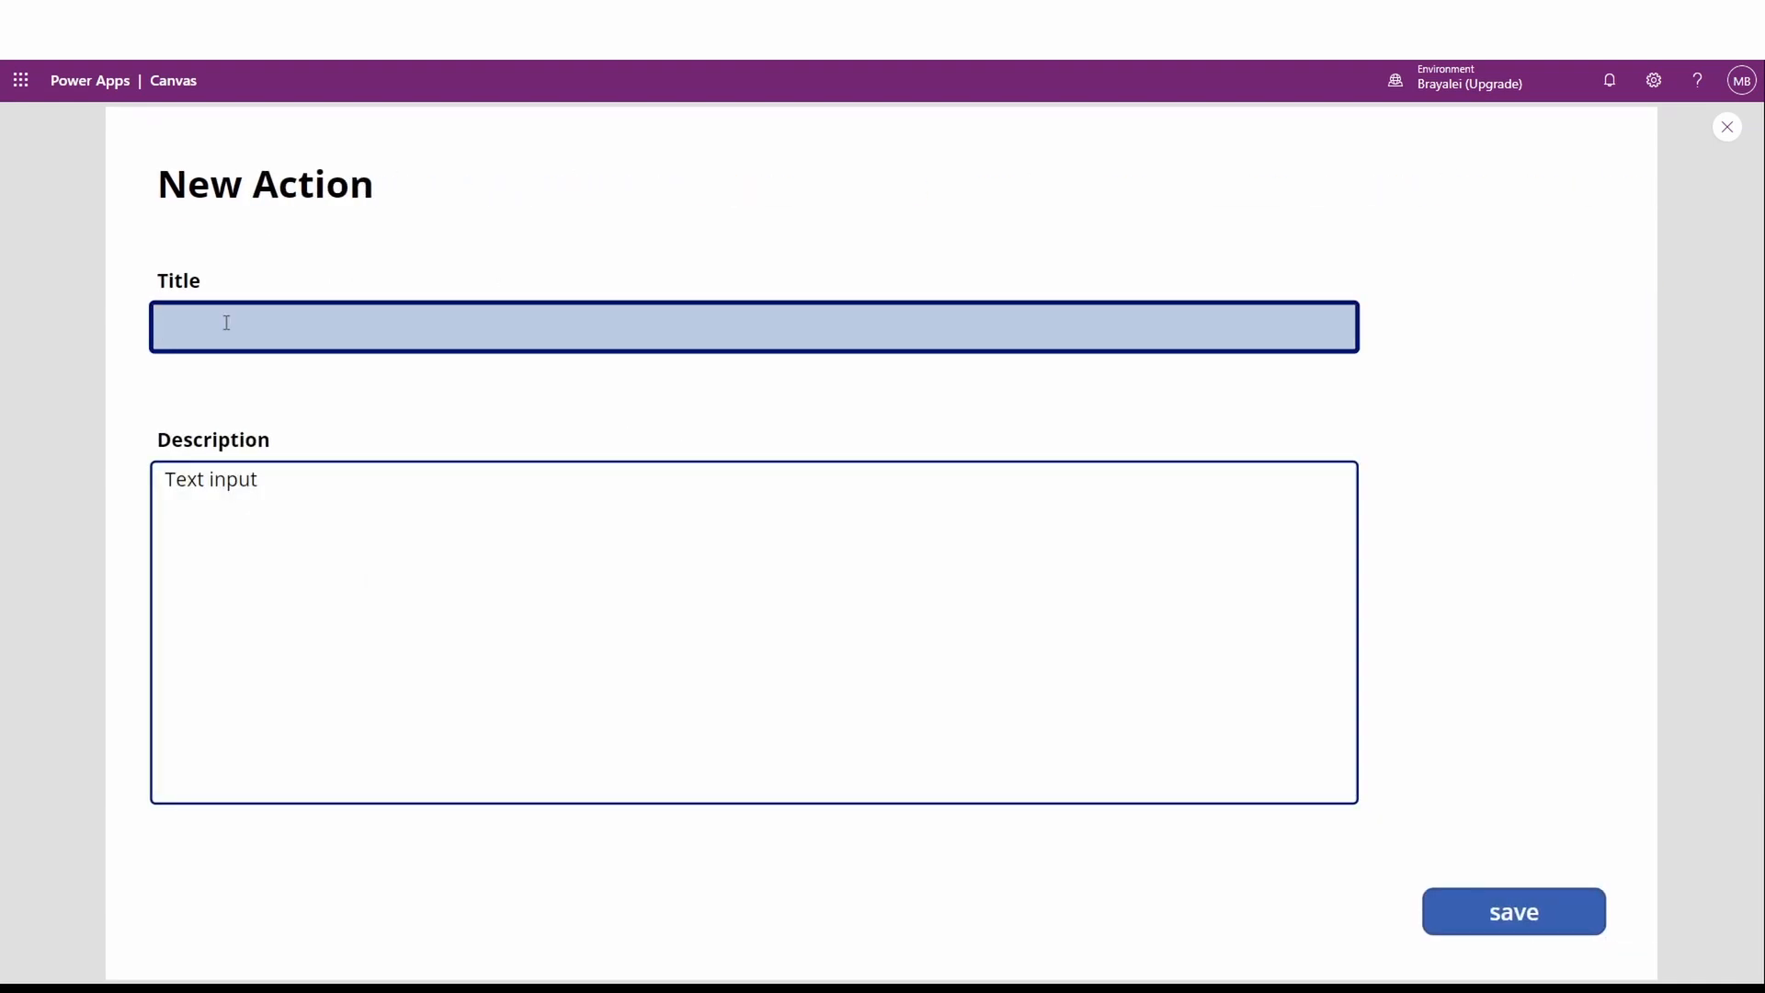
# Step: Enter "Looked into this and its going to take a while to fix!" as the new action's title
pyautogui.write('Looke')
pyautogui.press('BackSpace')
pyautogui.press('BackSpace')
pyautogui.press('BackSpace')
pyautogui.write('oked into this and its ')
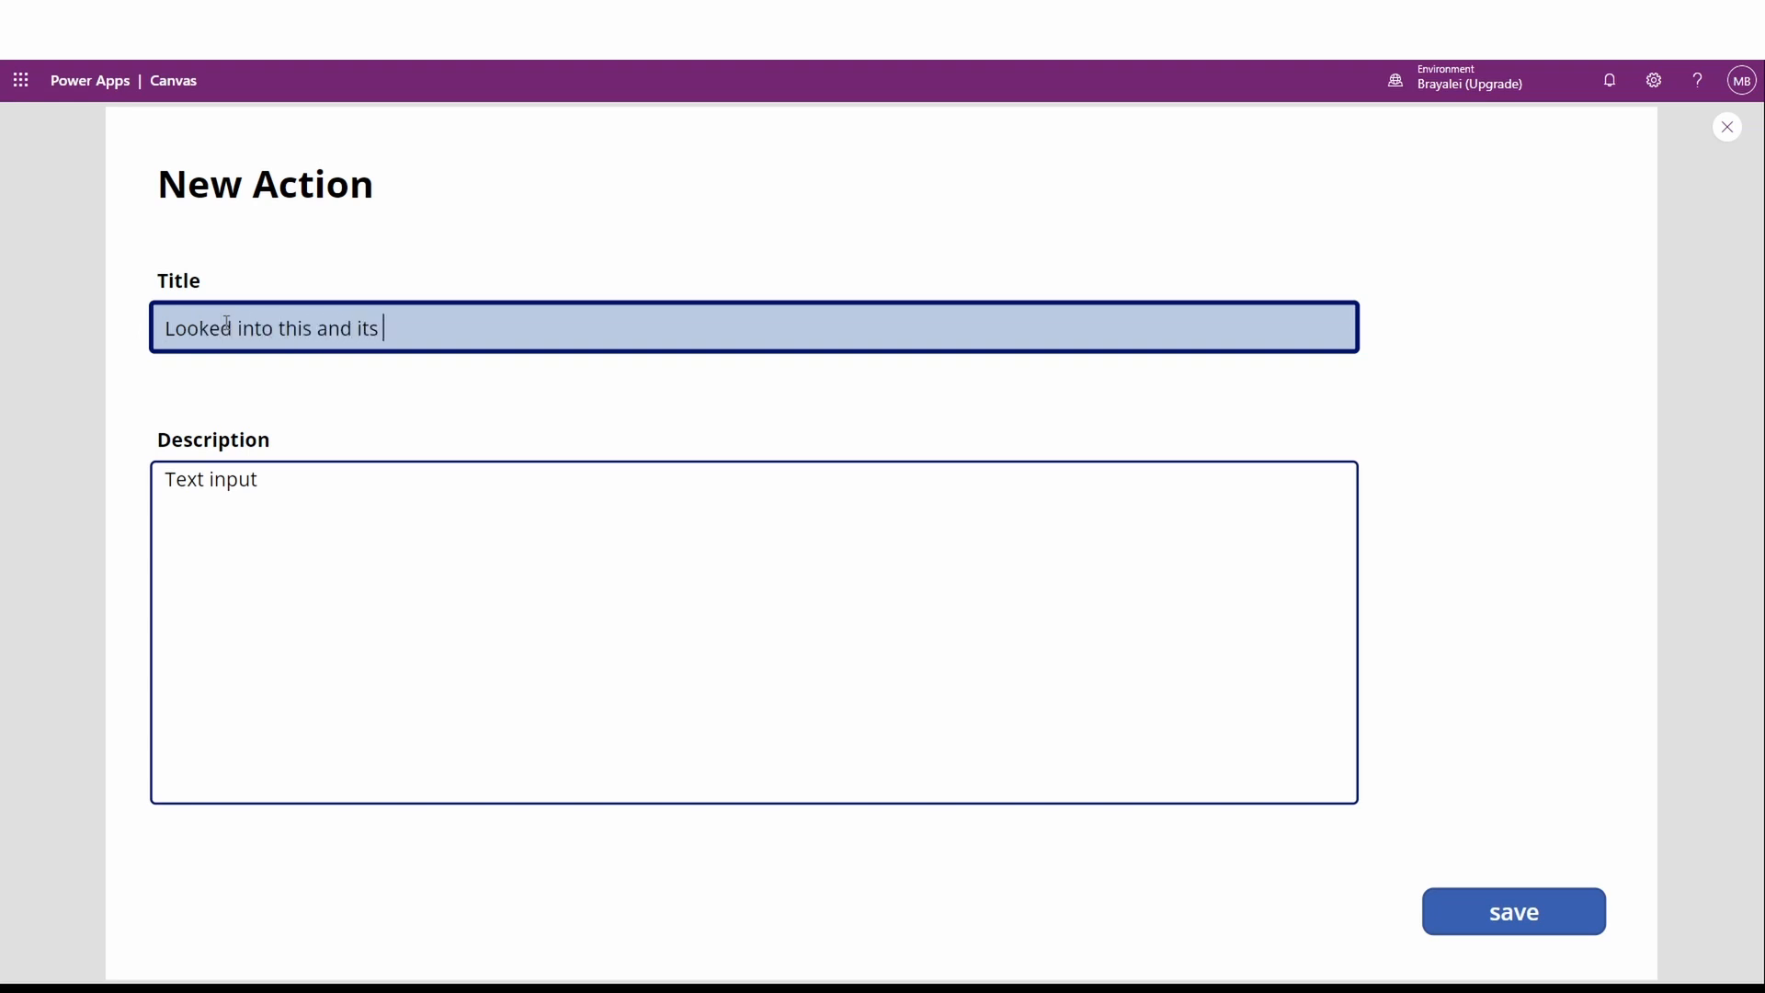
pyautogui.write('going to take a while to fix!')
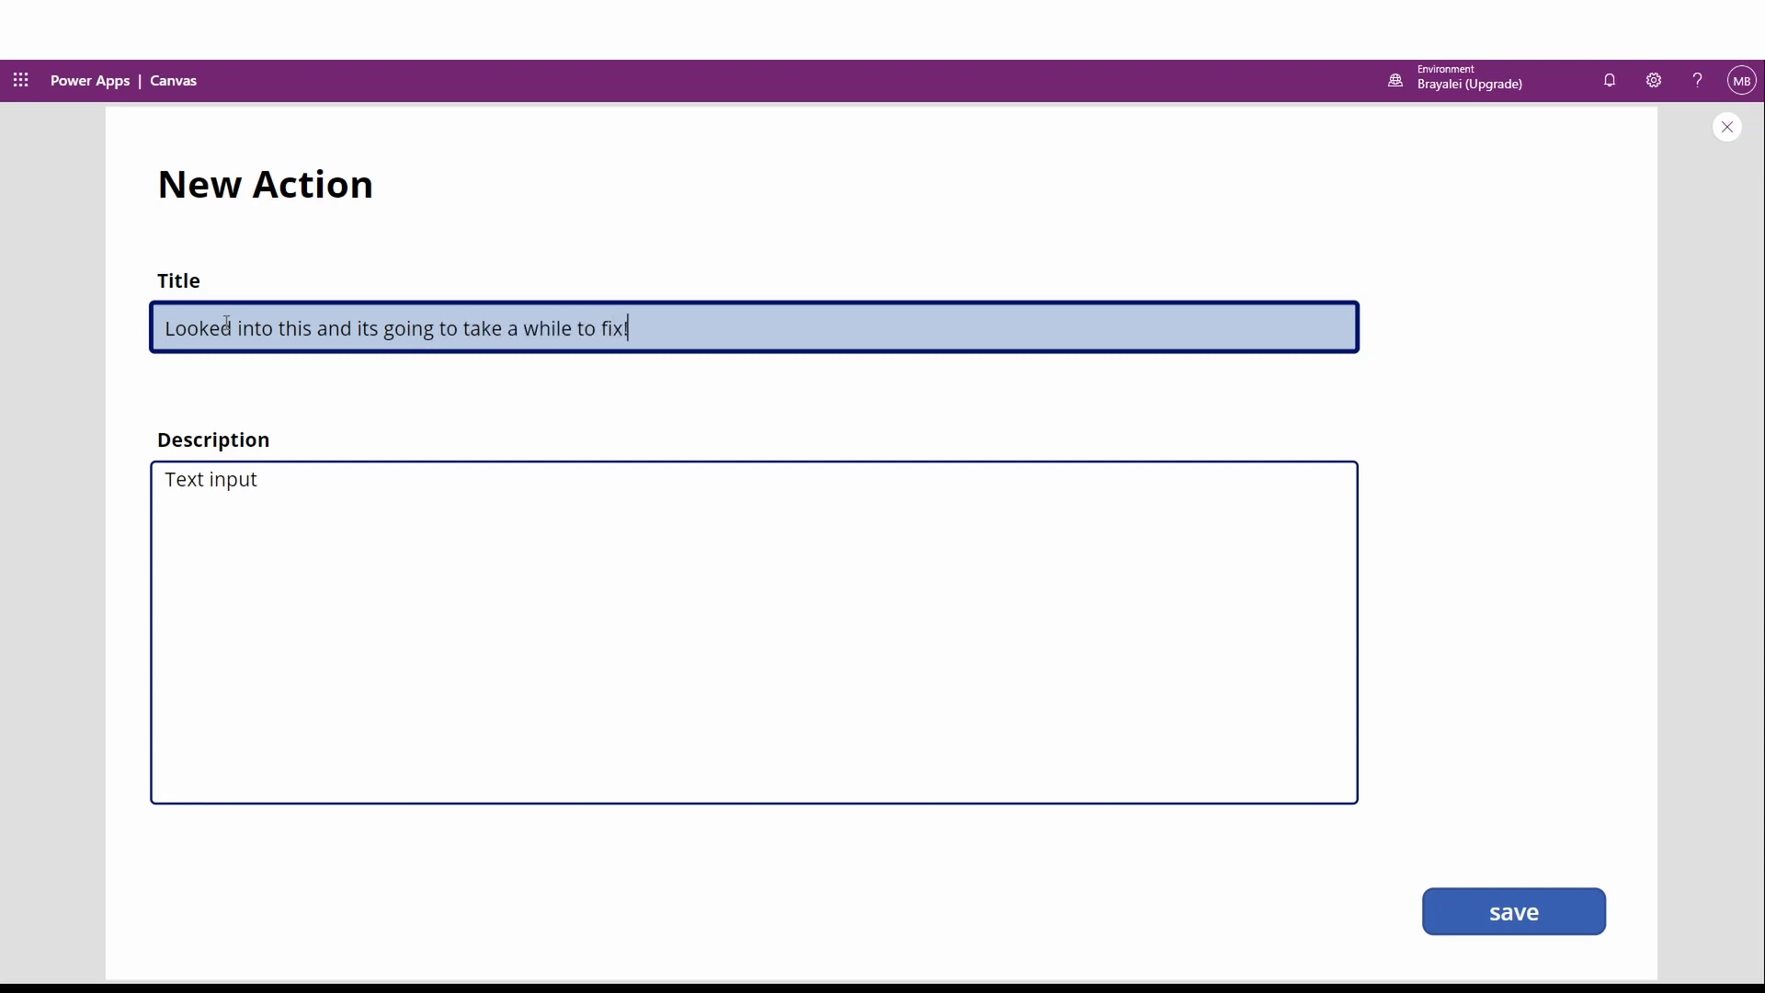
# Step: Replace the new action's description with "See title for more info!"
pyautogui.click(163, 529)
pyautogui.click(304, 489)
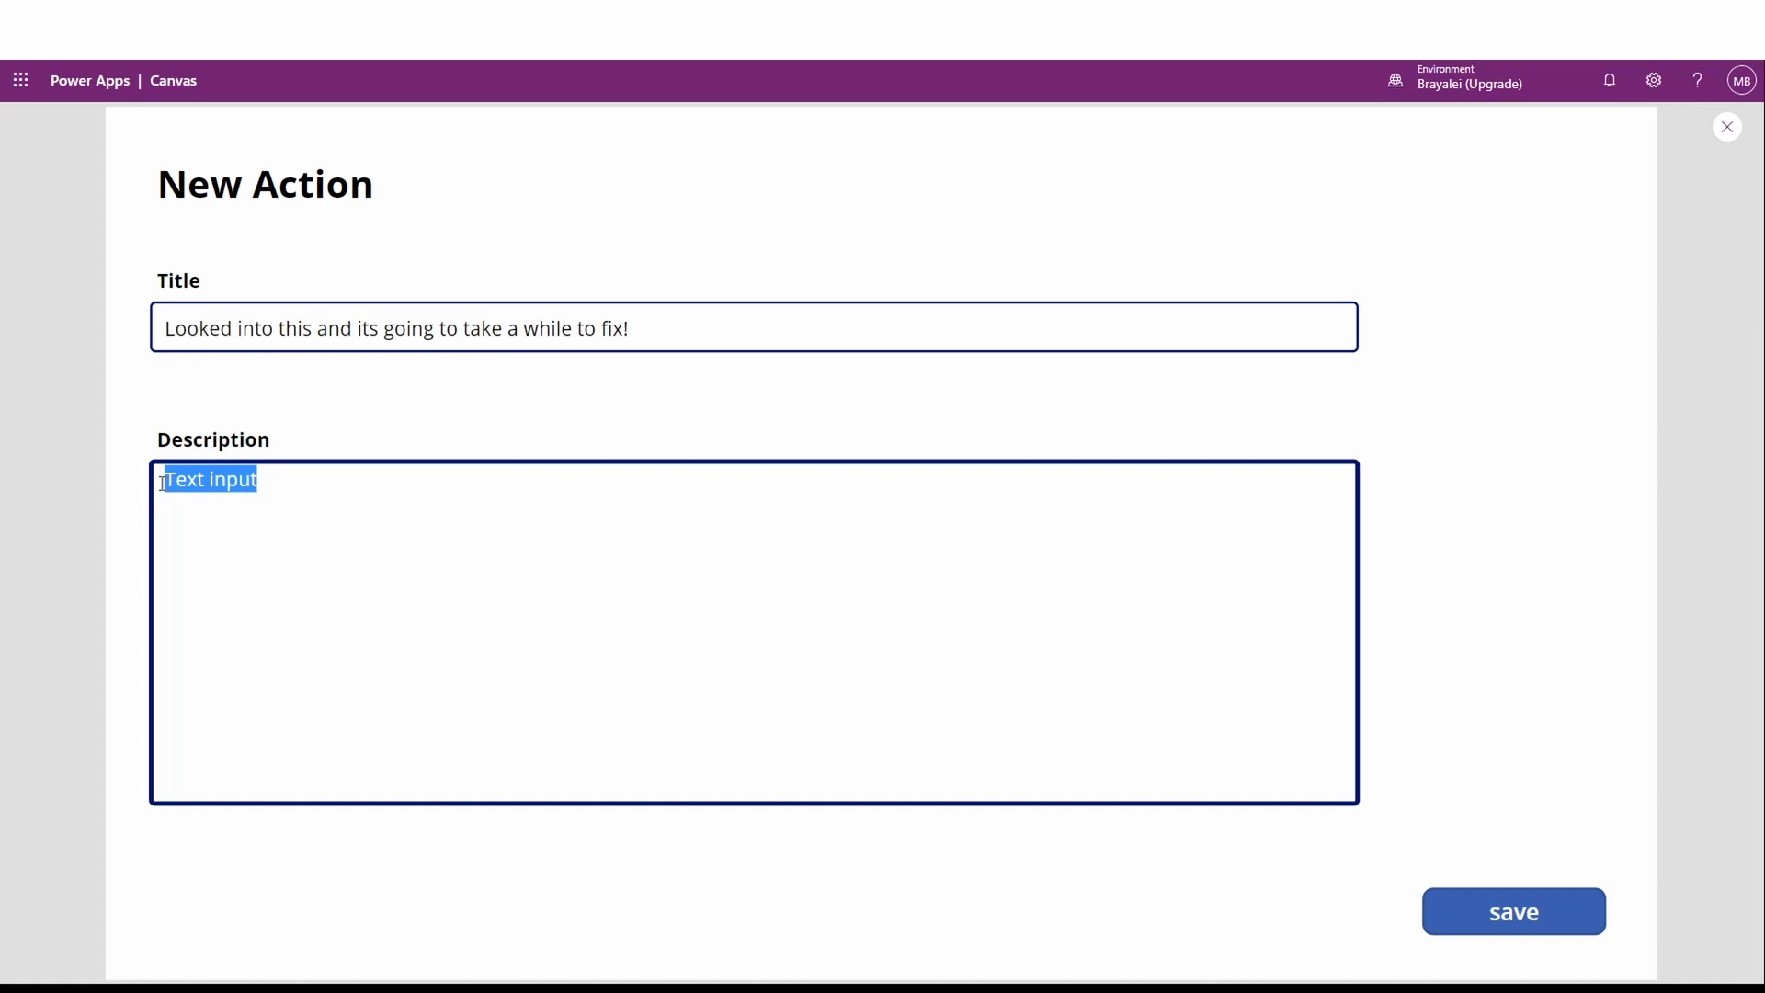
pyautogui.write('See title ')
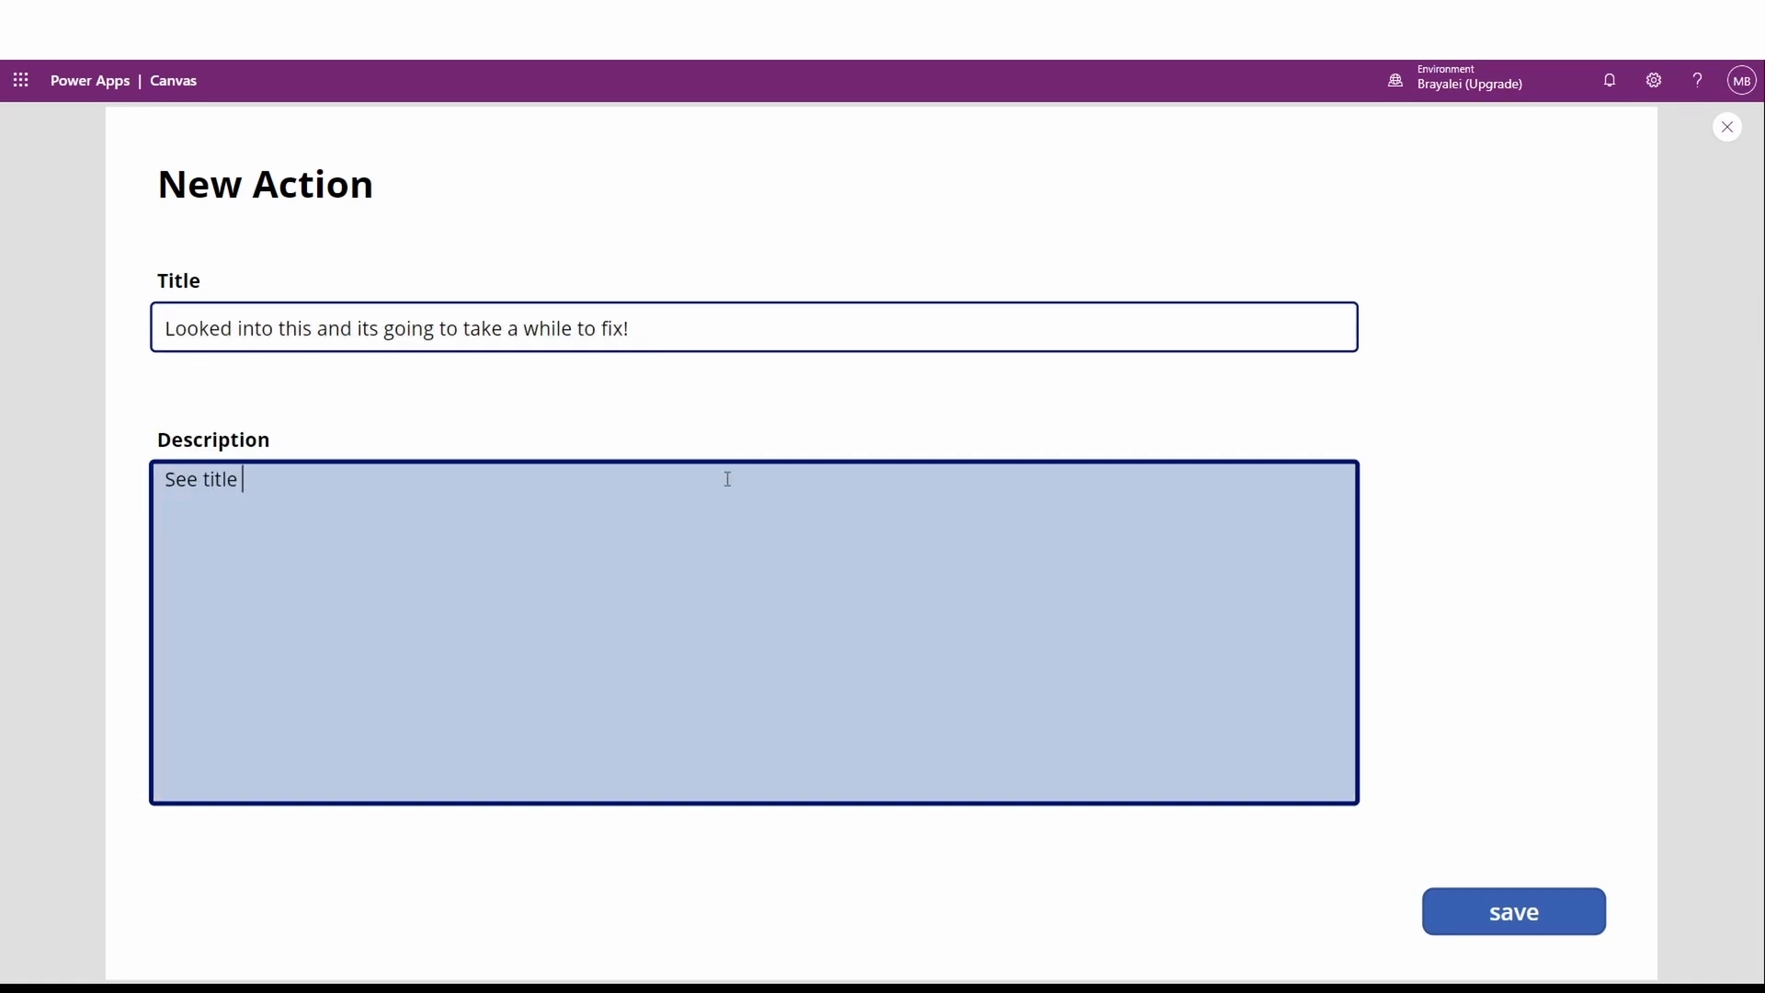
pyautogui.write('for more info!')
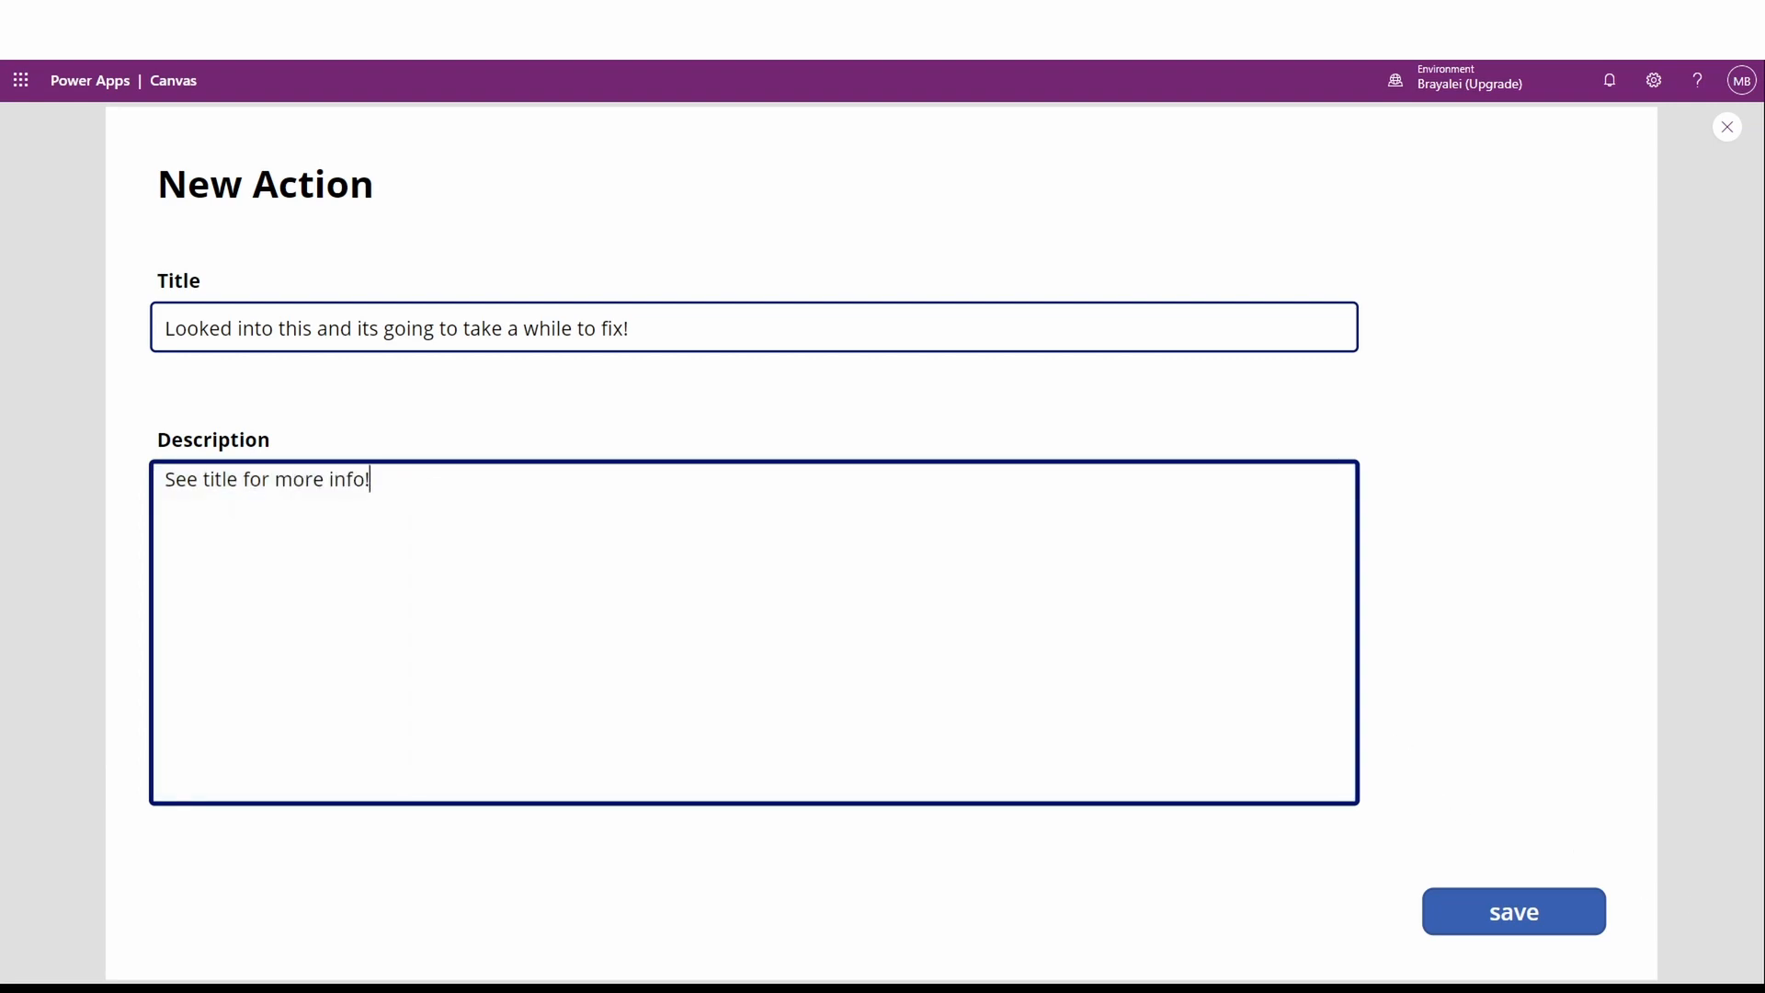
# Step: Save the new action, check the actions listed under the "This is new issue" issue, and close the preview
pyautogui.click(1519, 905)
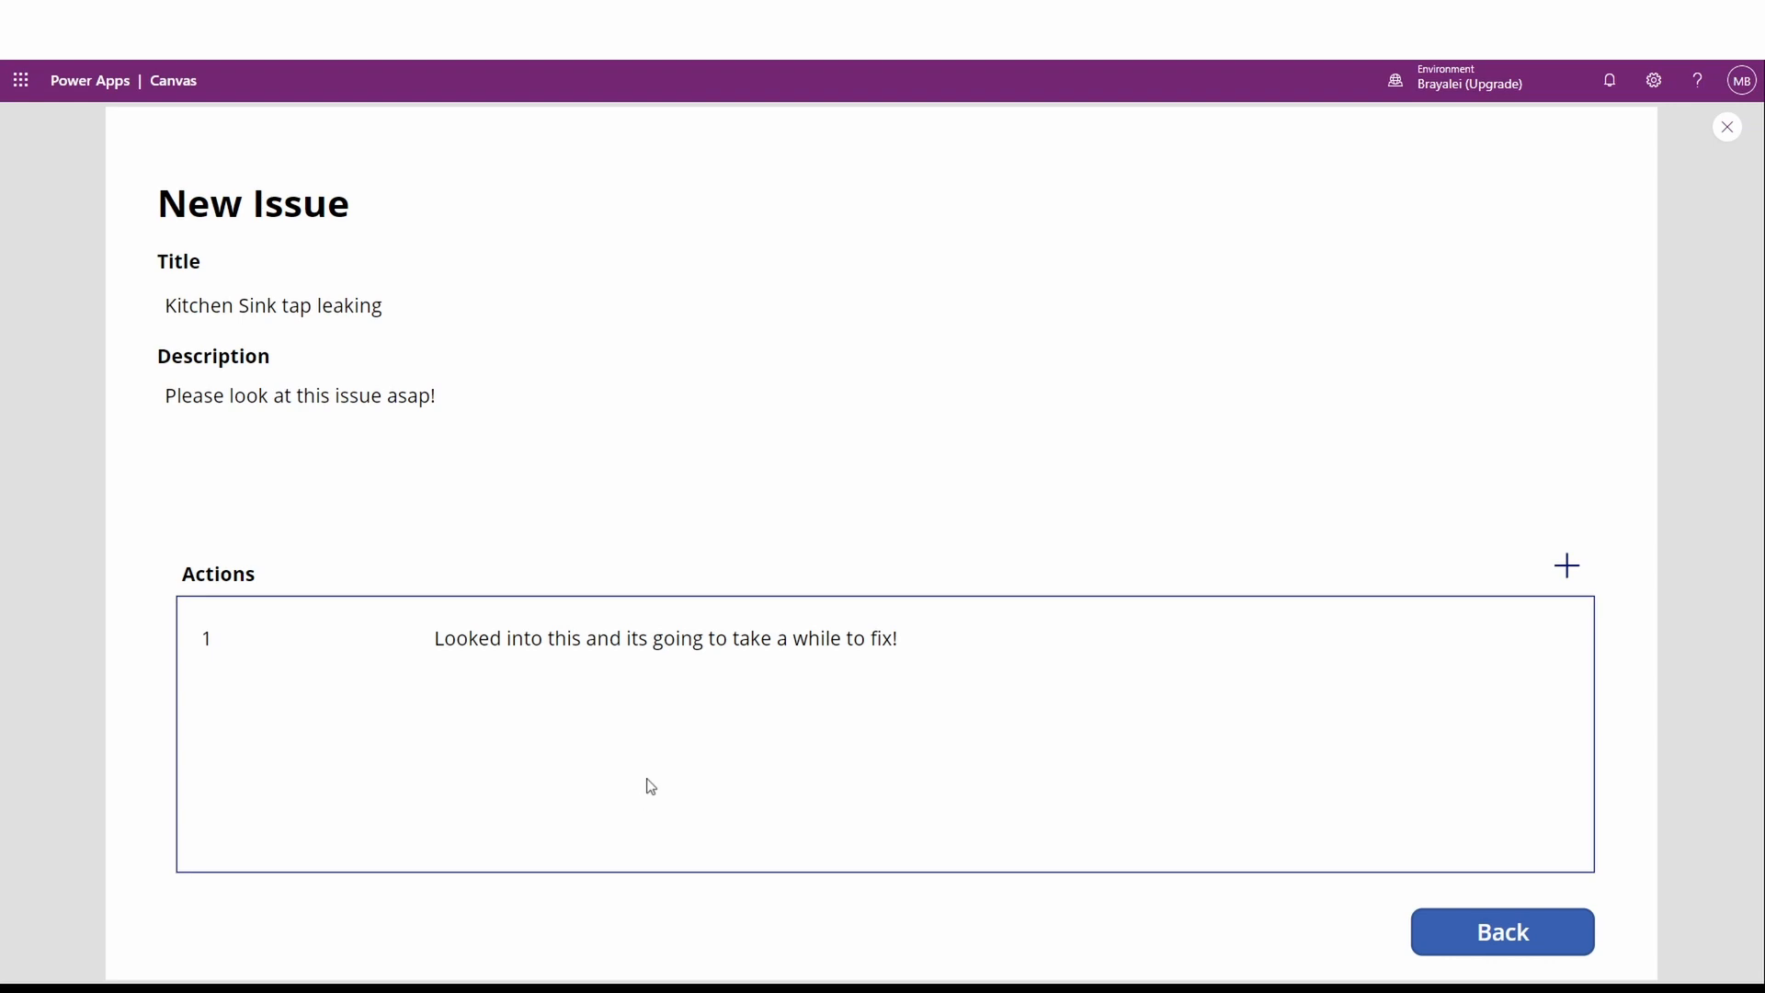
pyautogui.click(1513, 933)
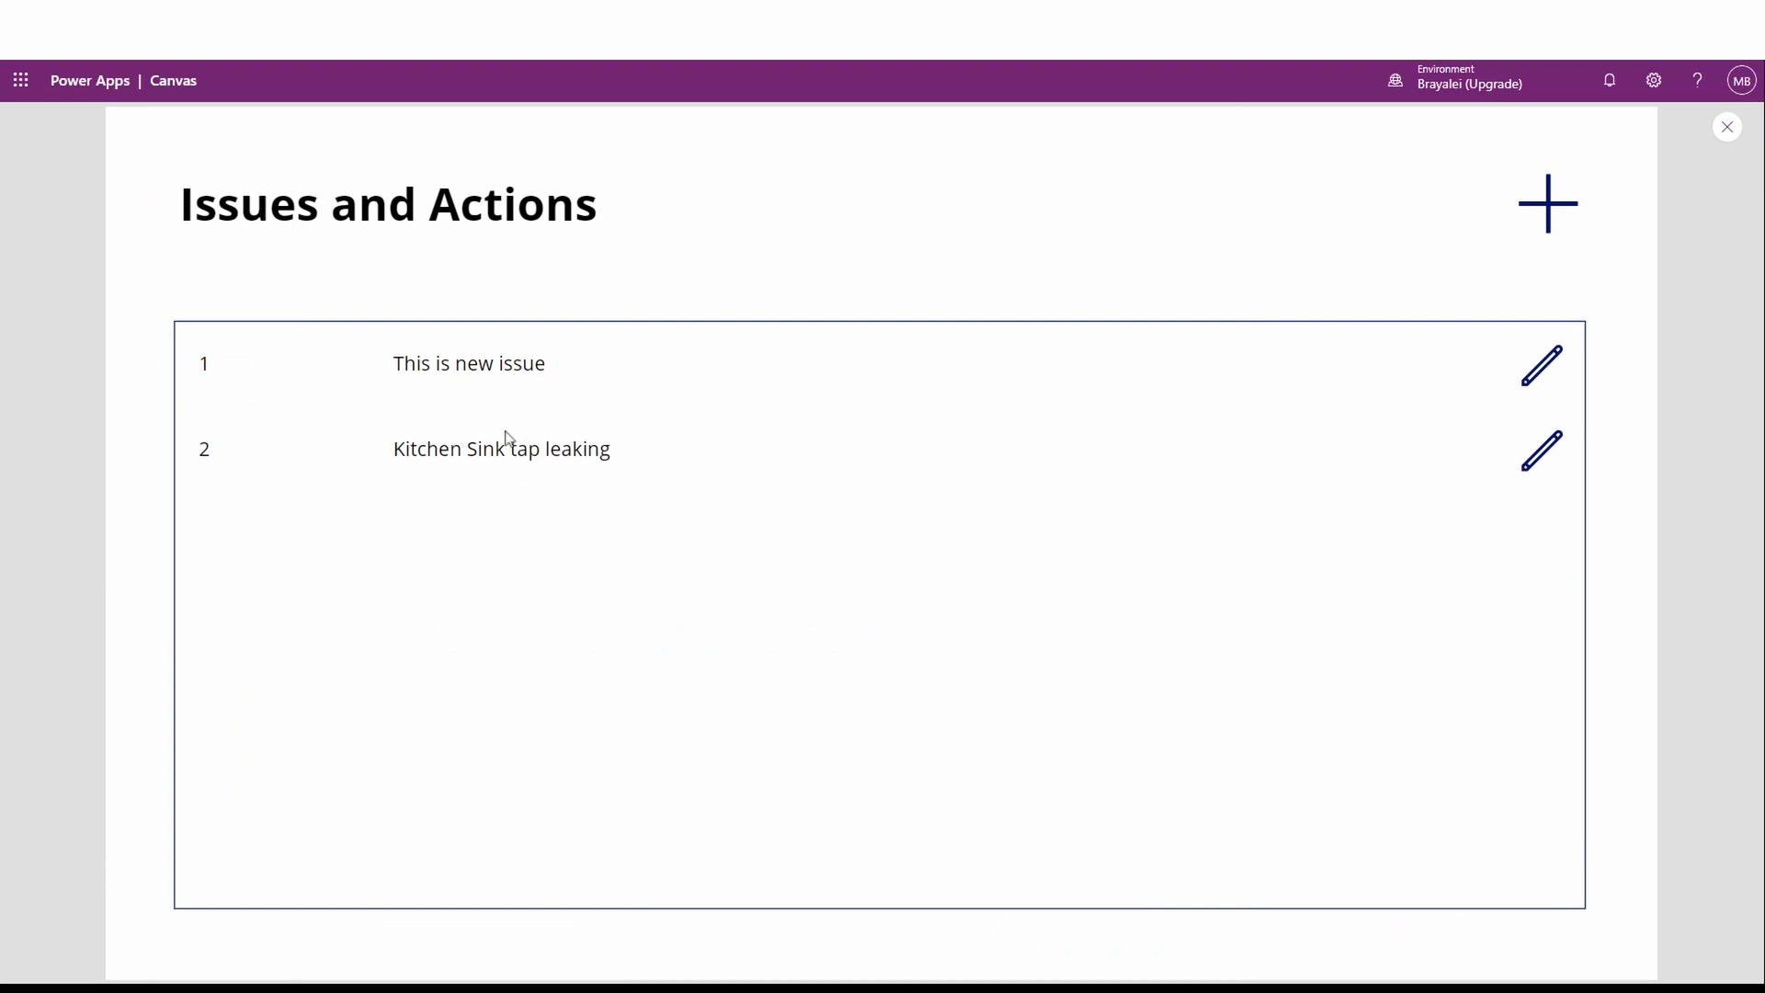
pyautogui.click(1544, 366)
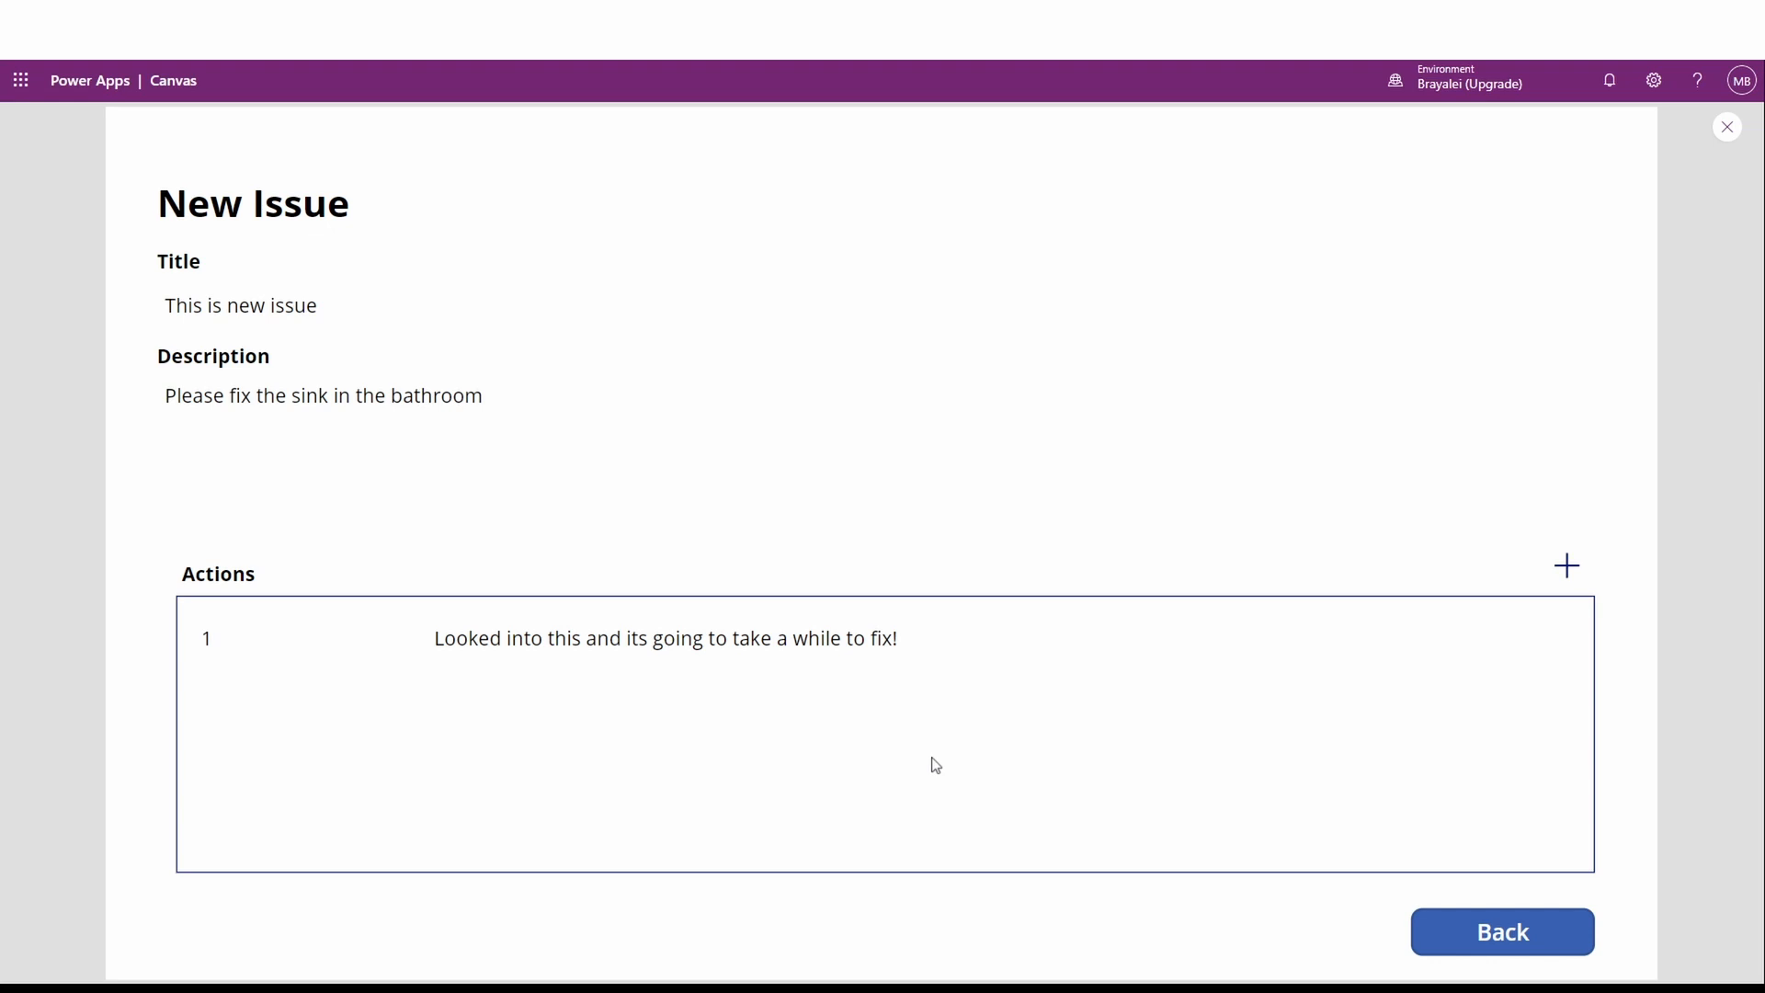
pyautogui.click(1565, 931)
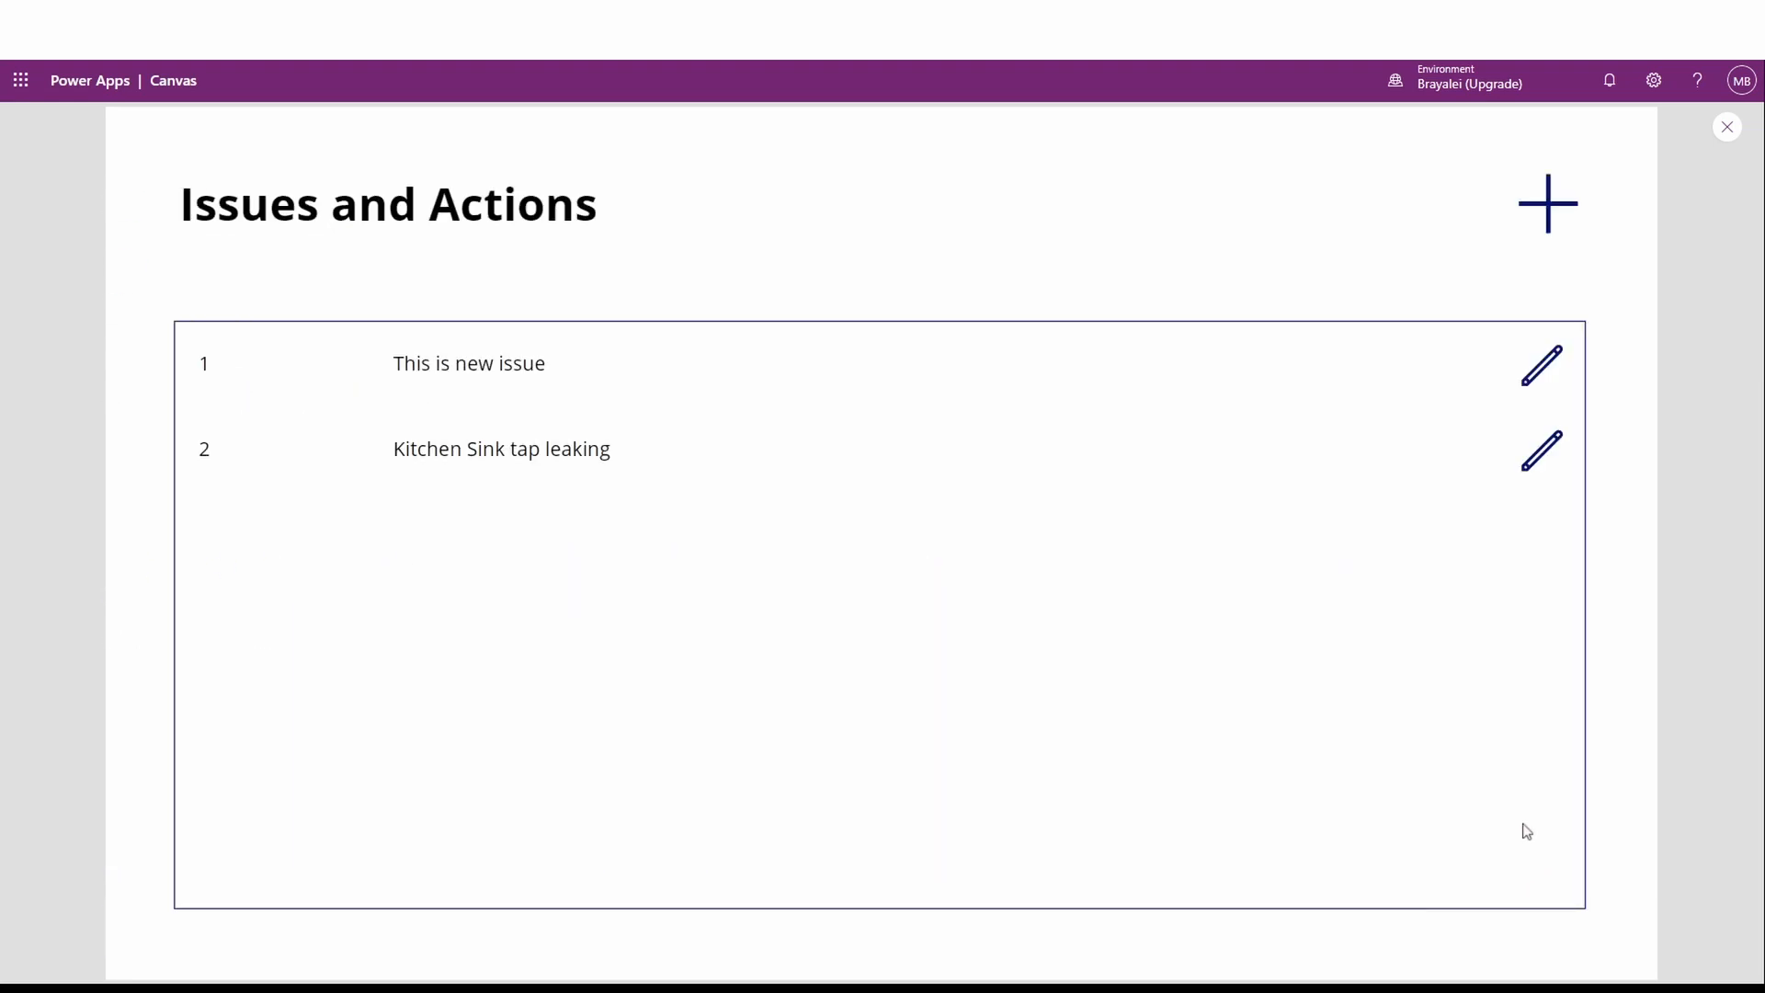
pyautogui.click(1726, 127)
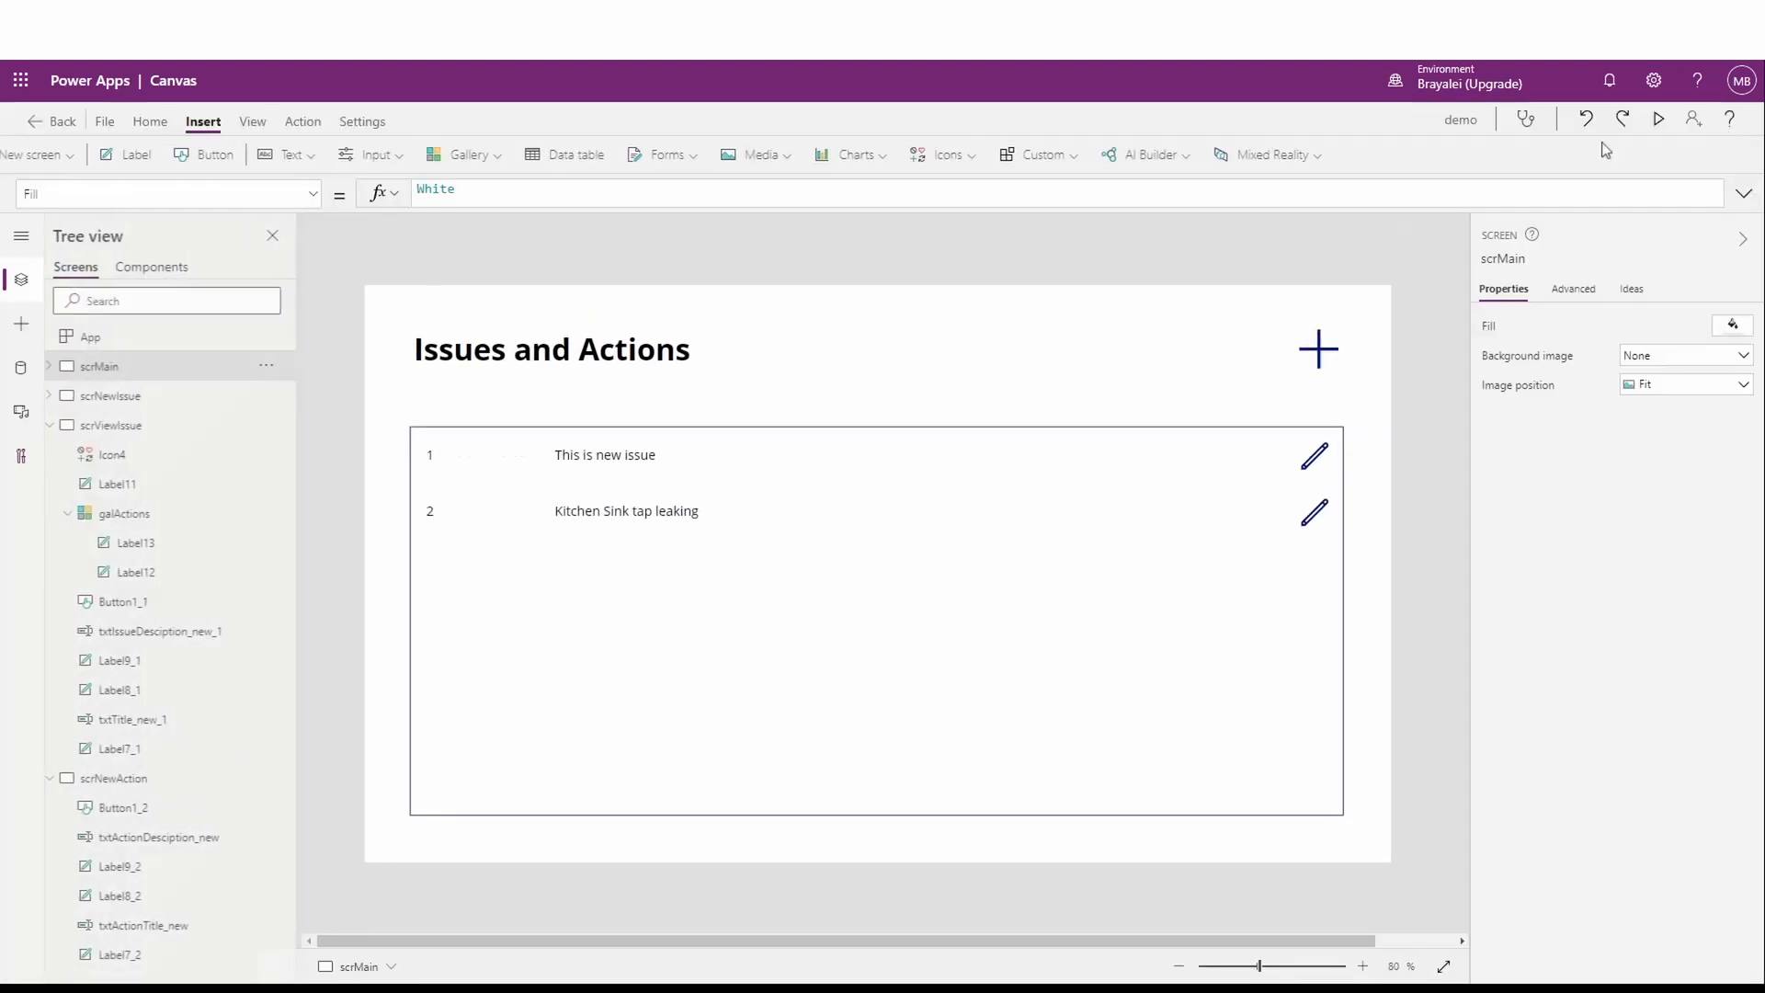
# Step: Wrap the Items formula of the galActions gallery on scrViewIssue in a Filter function with Actions as its source
pyautogui.click(118, 423)
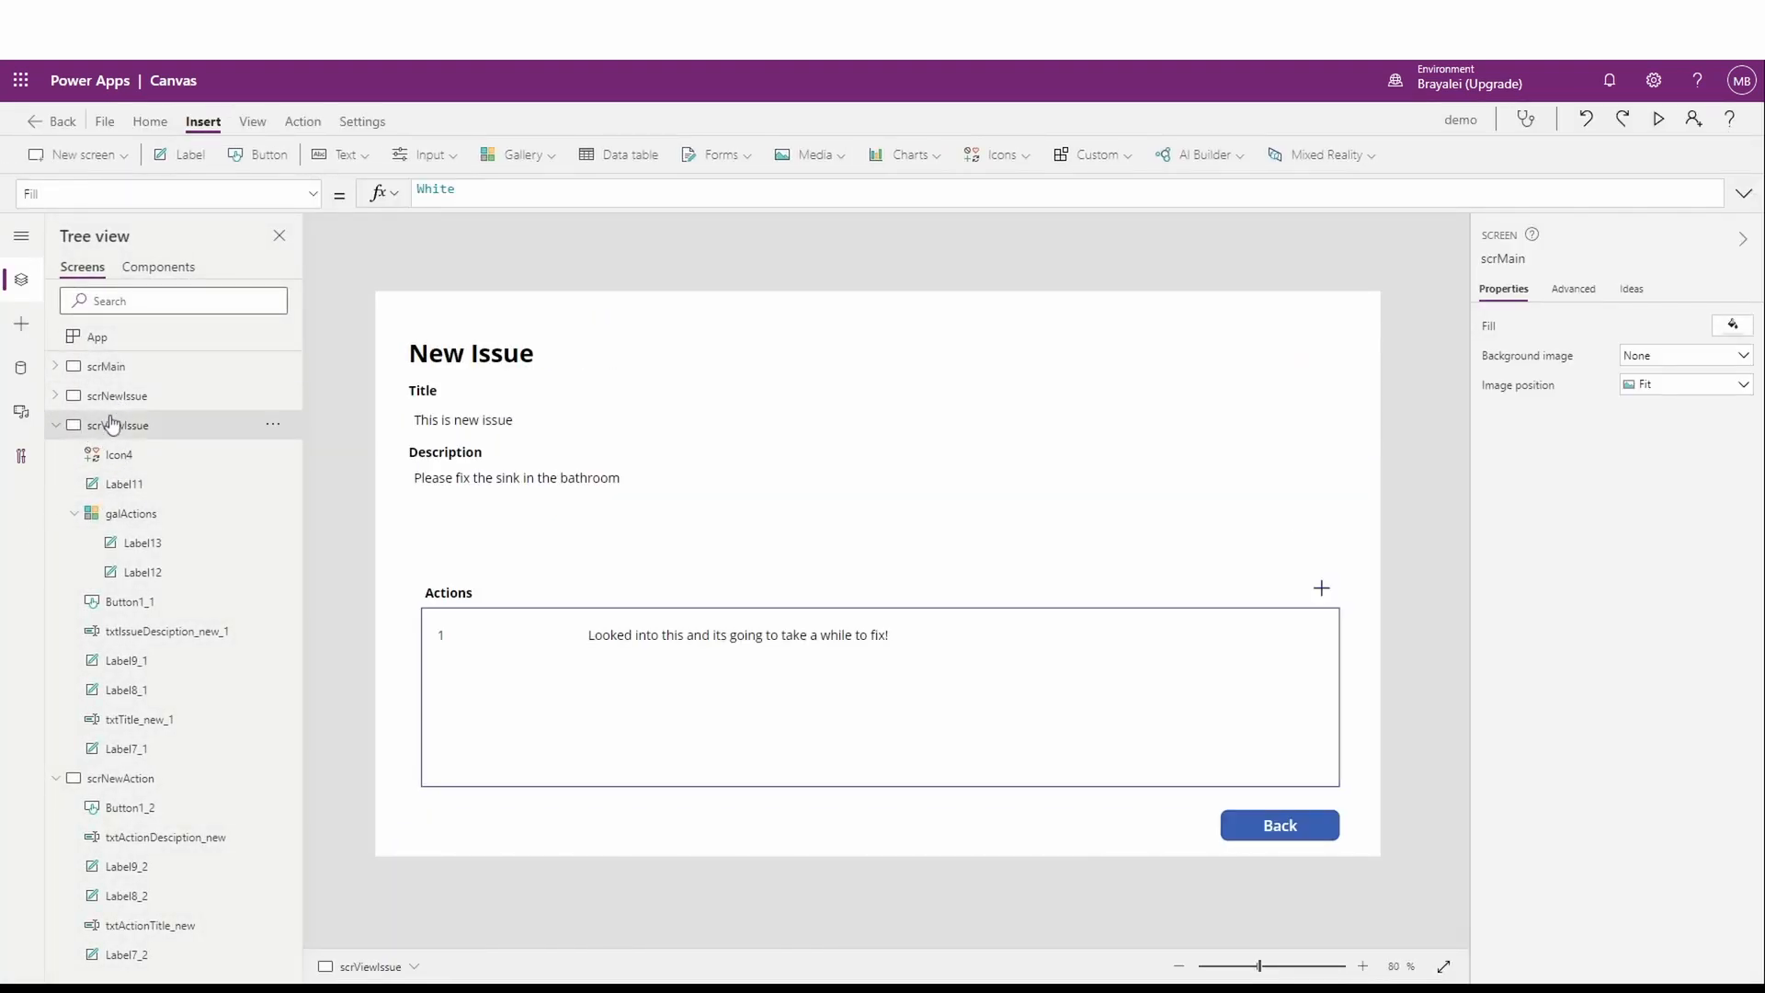
pyautogui.click(501, 669)
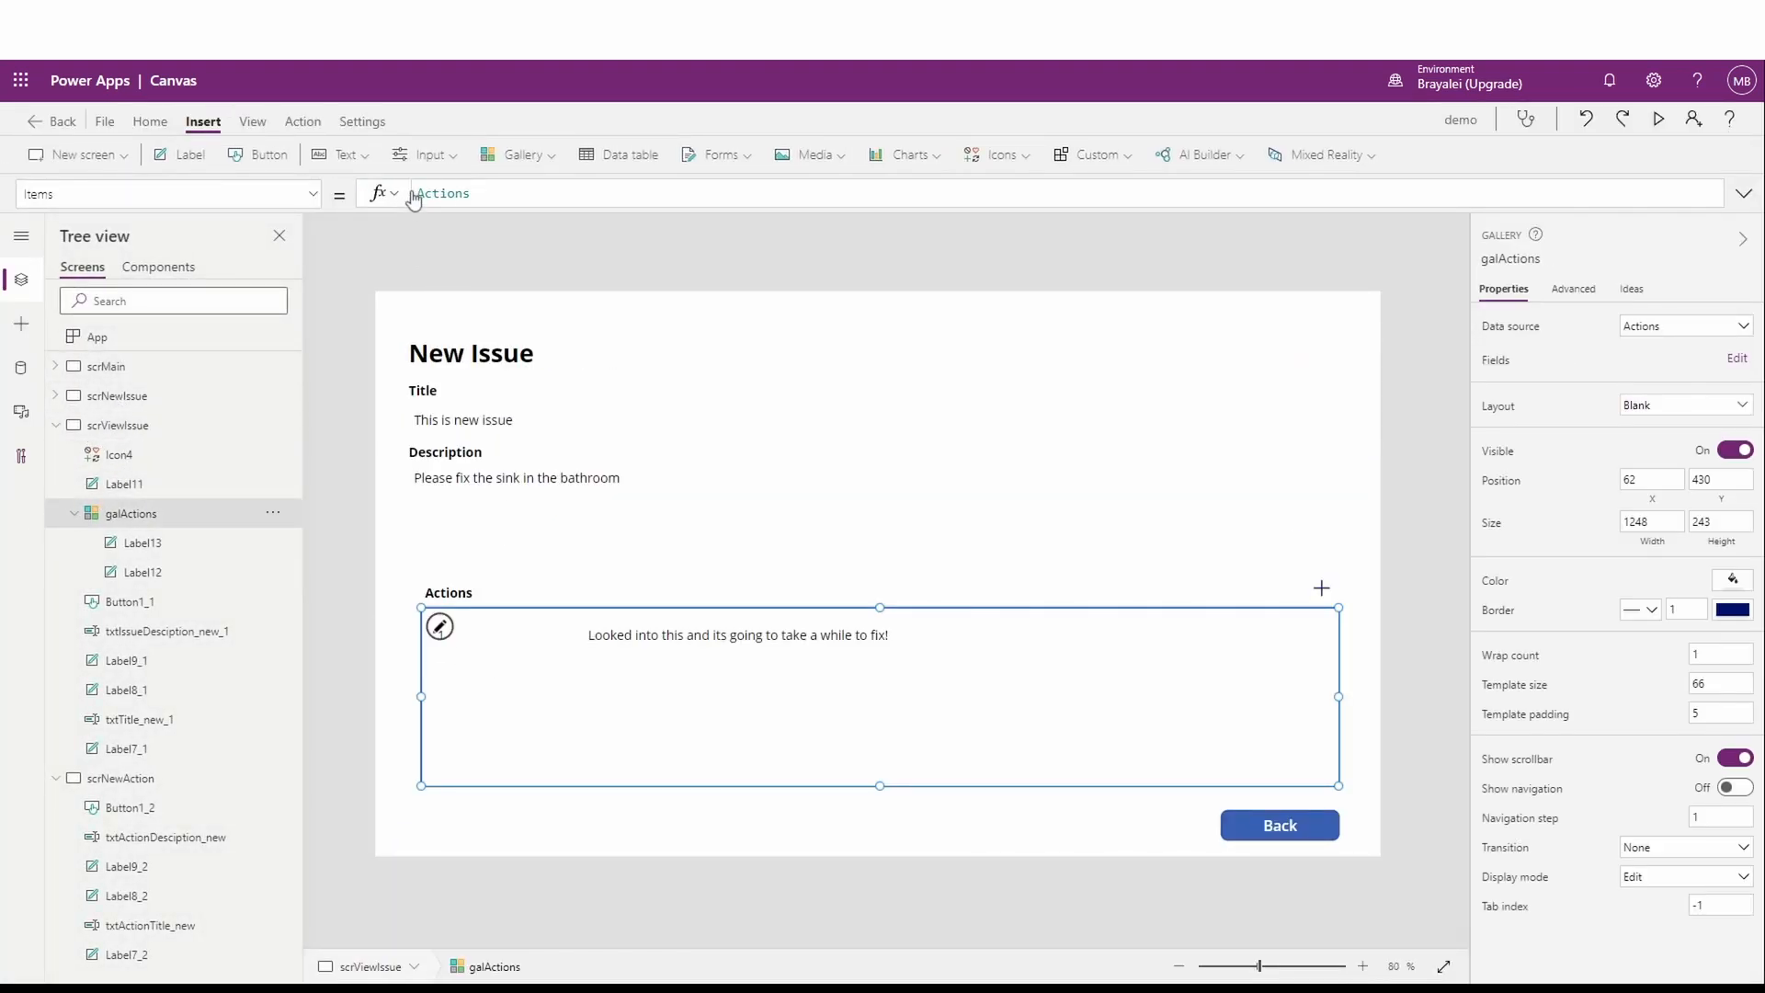
pyautogui.click(625, 195)
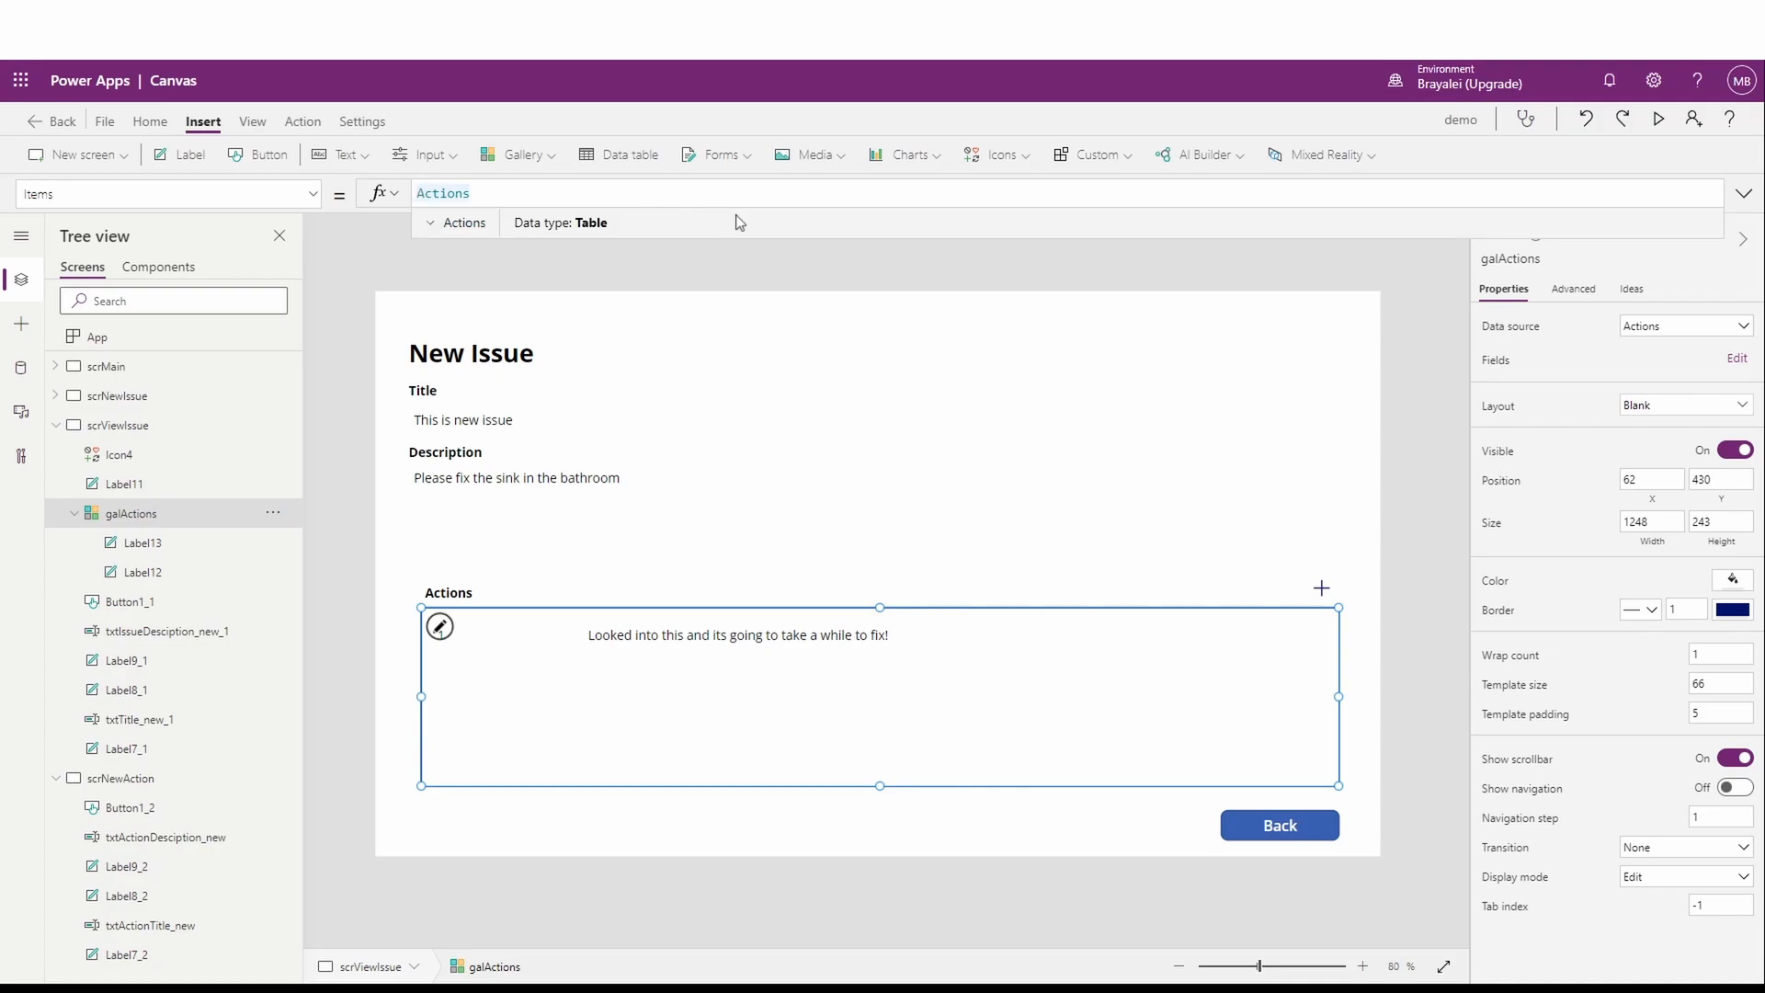
pyautogui.write('Filter(')
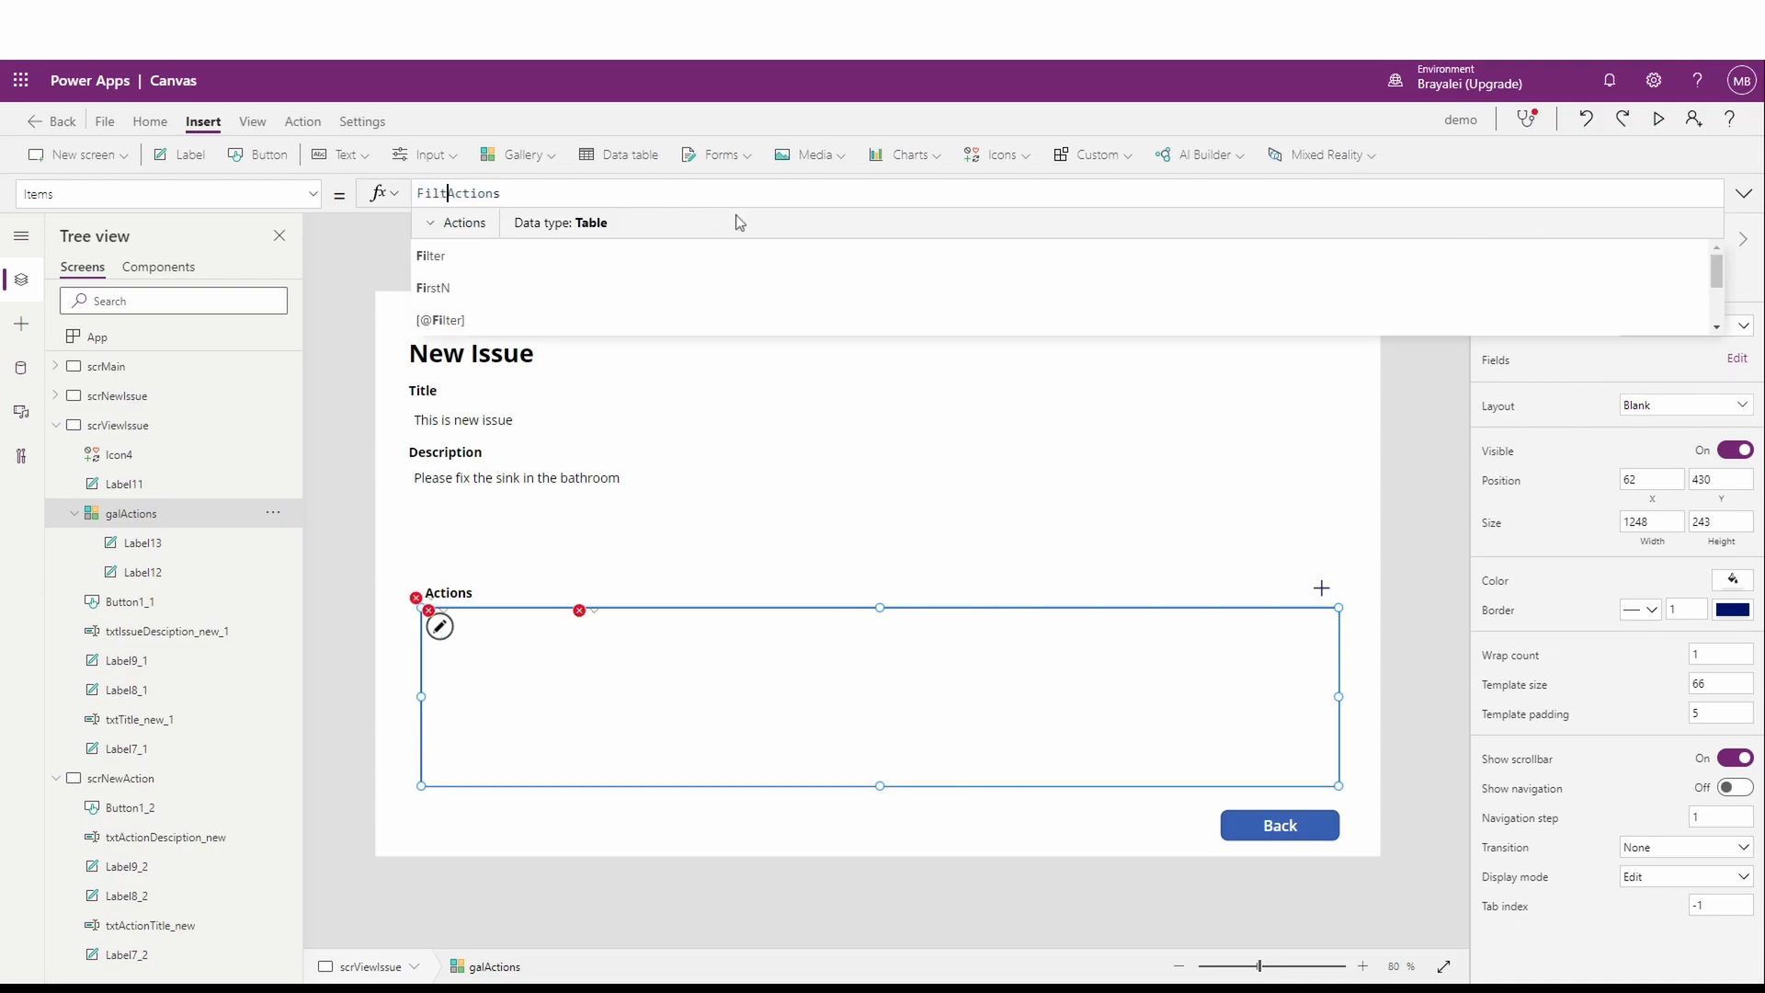
pyautogui.press('End')
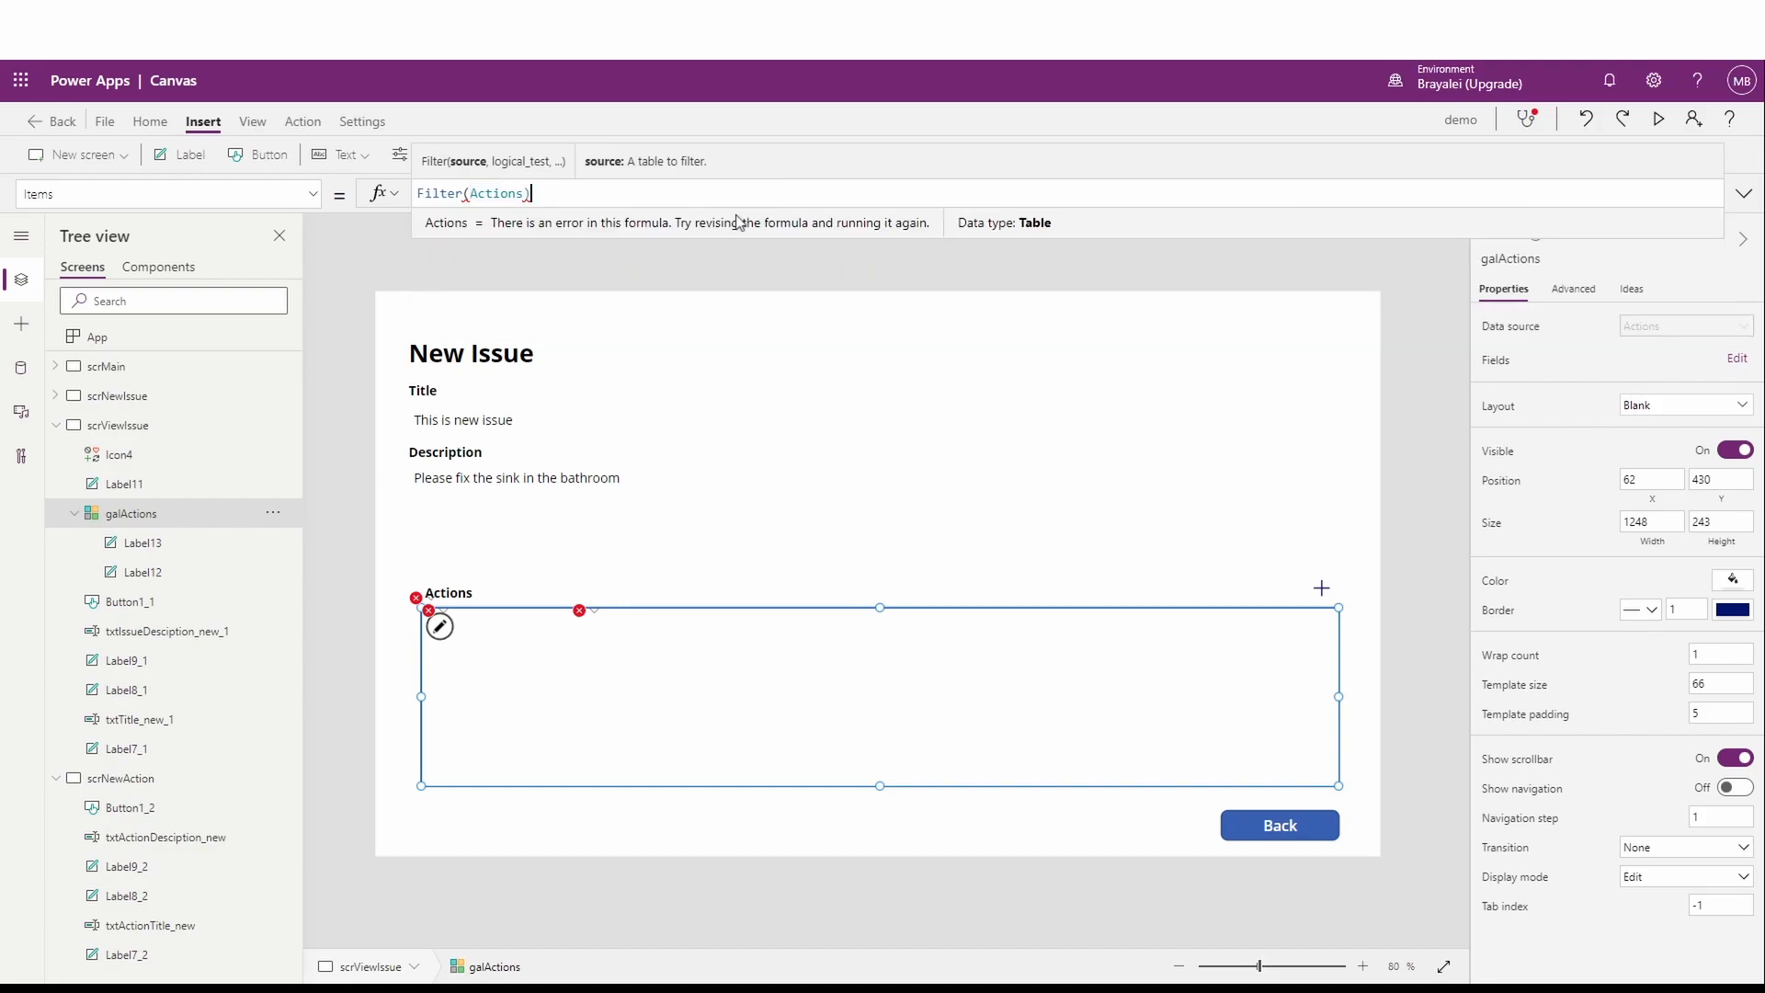
pyautogui.write(')')
pyautogui.press('Left')
pyautogui.write(',')
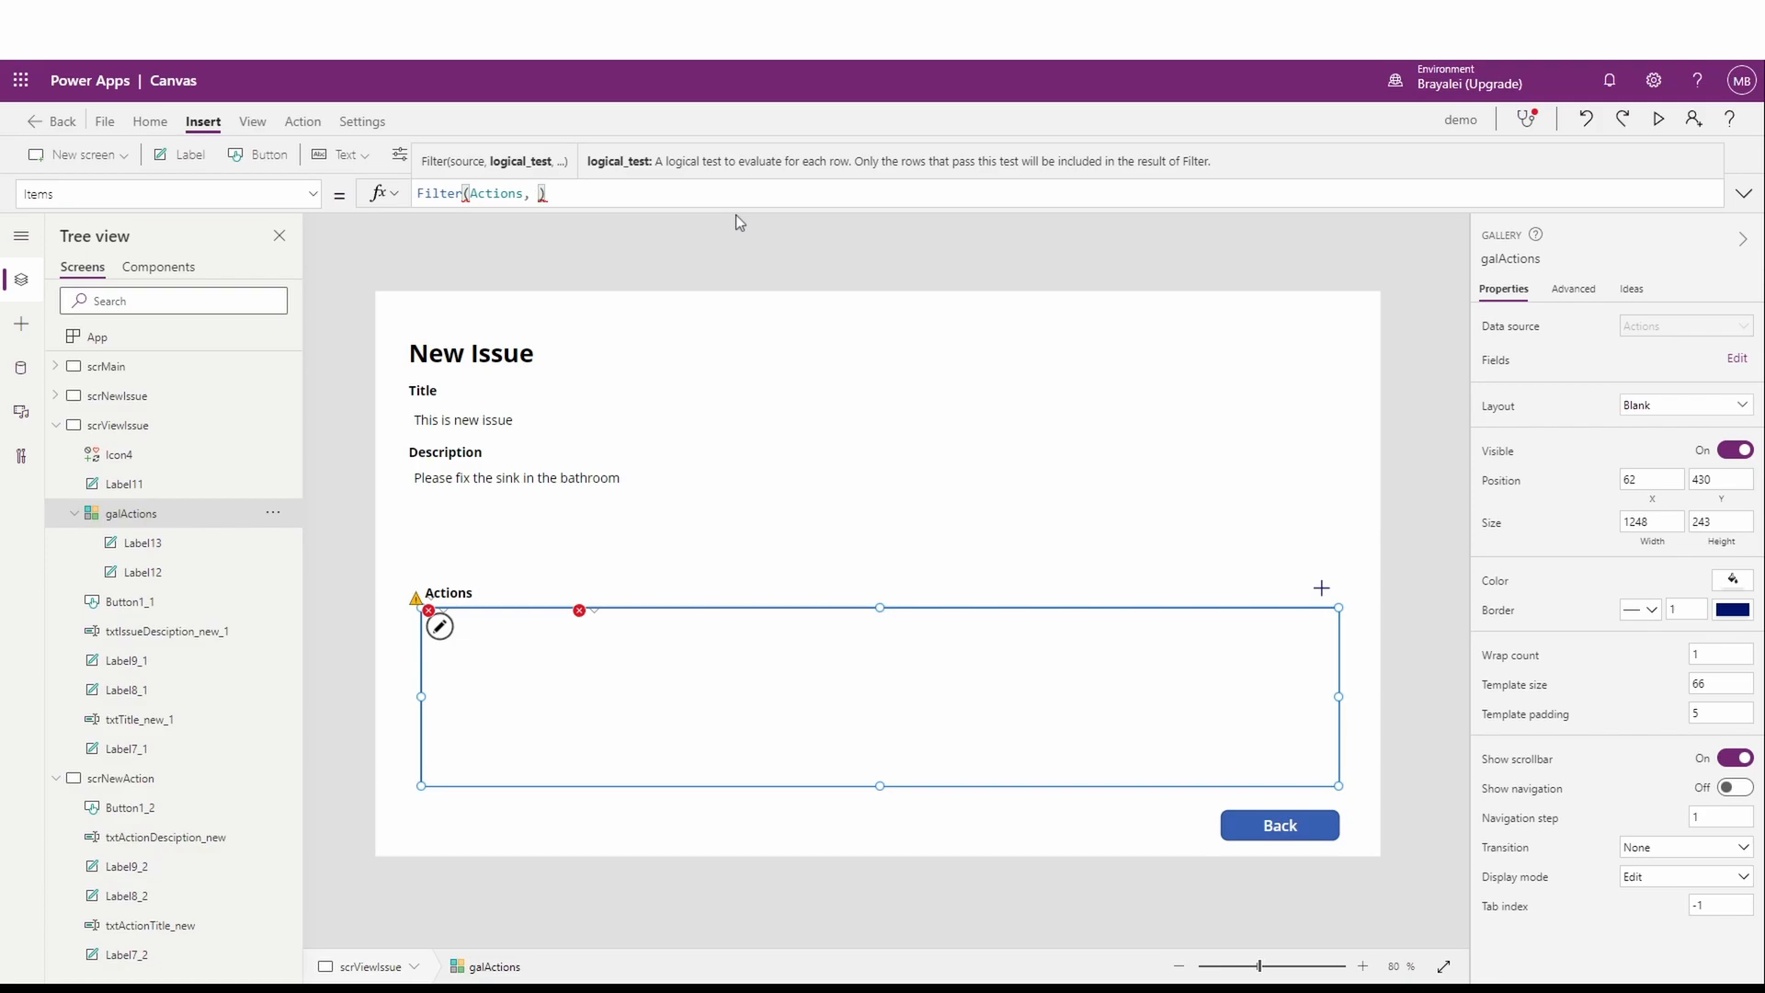
# Step: Add the condition issue_id=gal_Issues.Selected.ID to the Filter in the galActions Items formula
pyautogui.write(' iss')
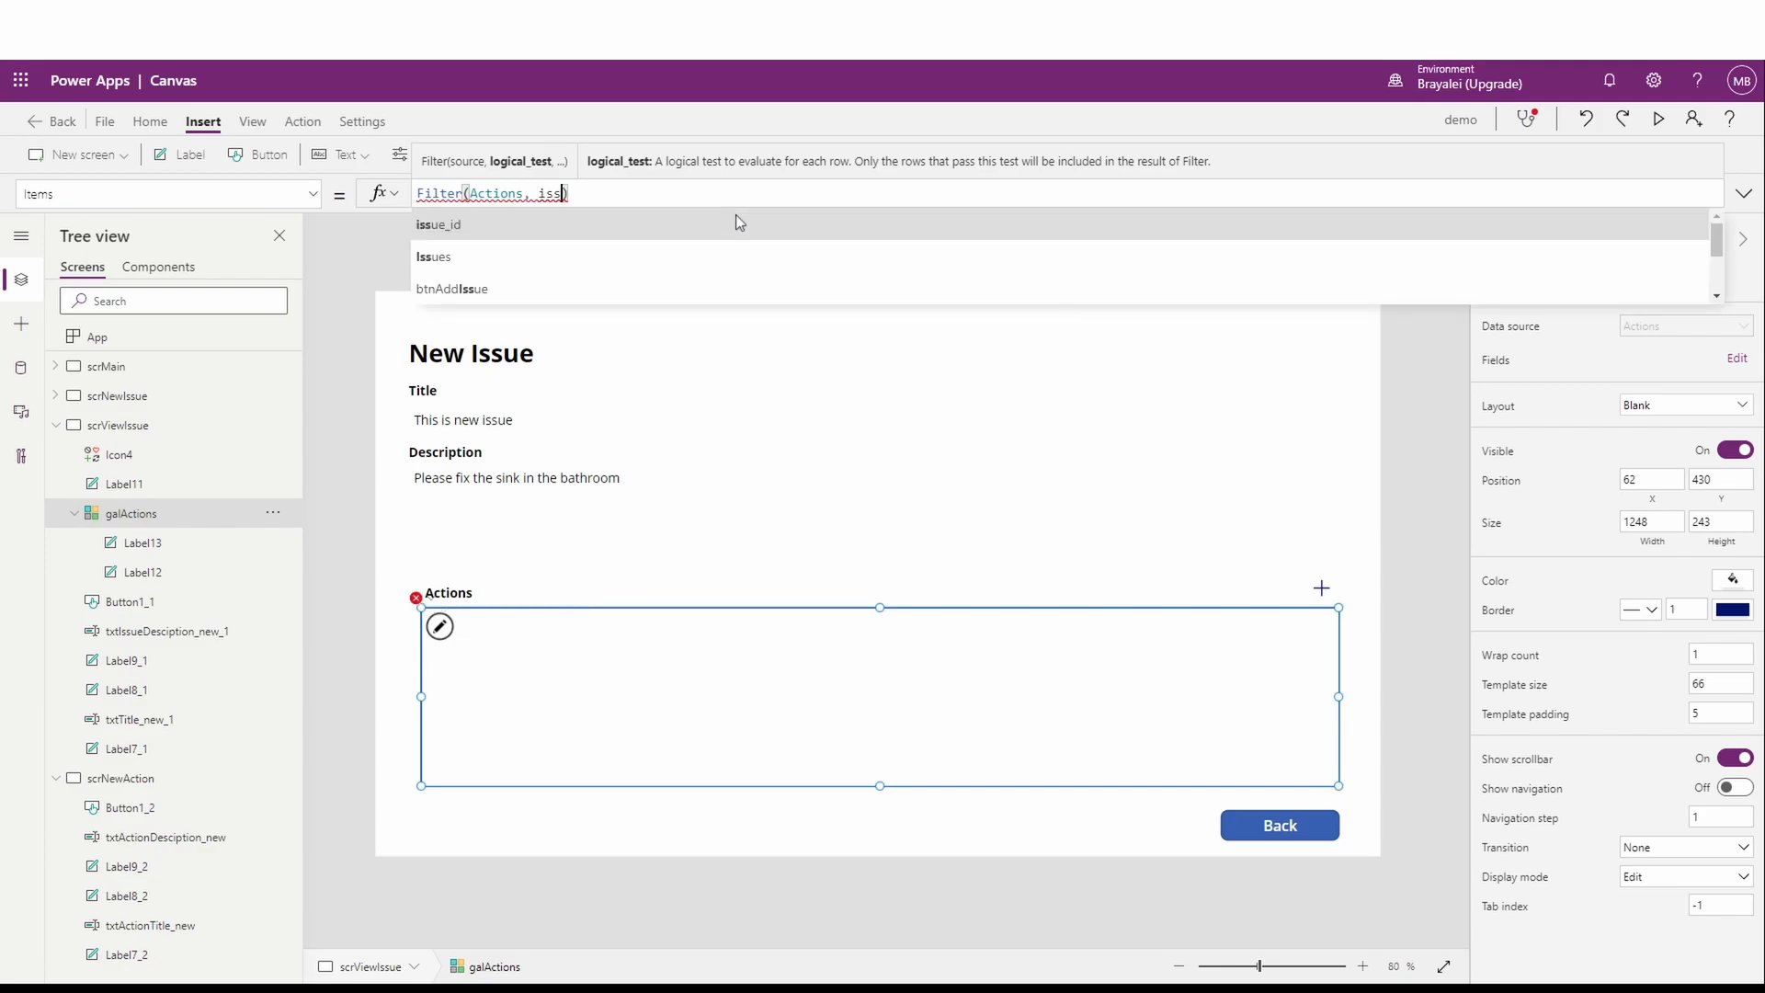
pyautogui.click(457, 232)
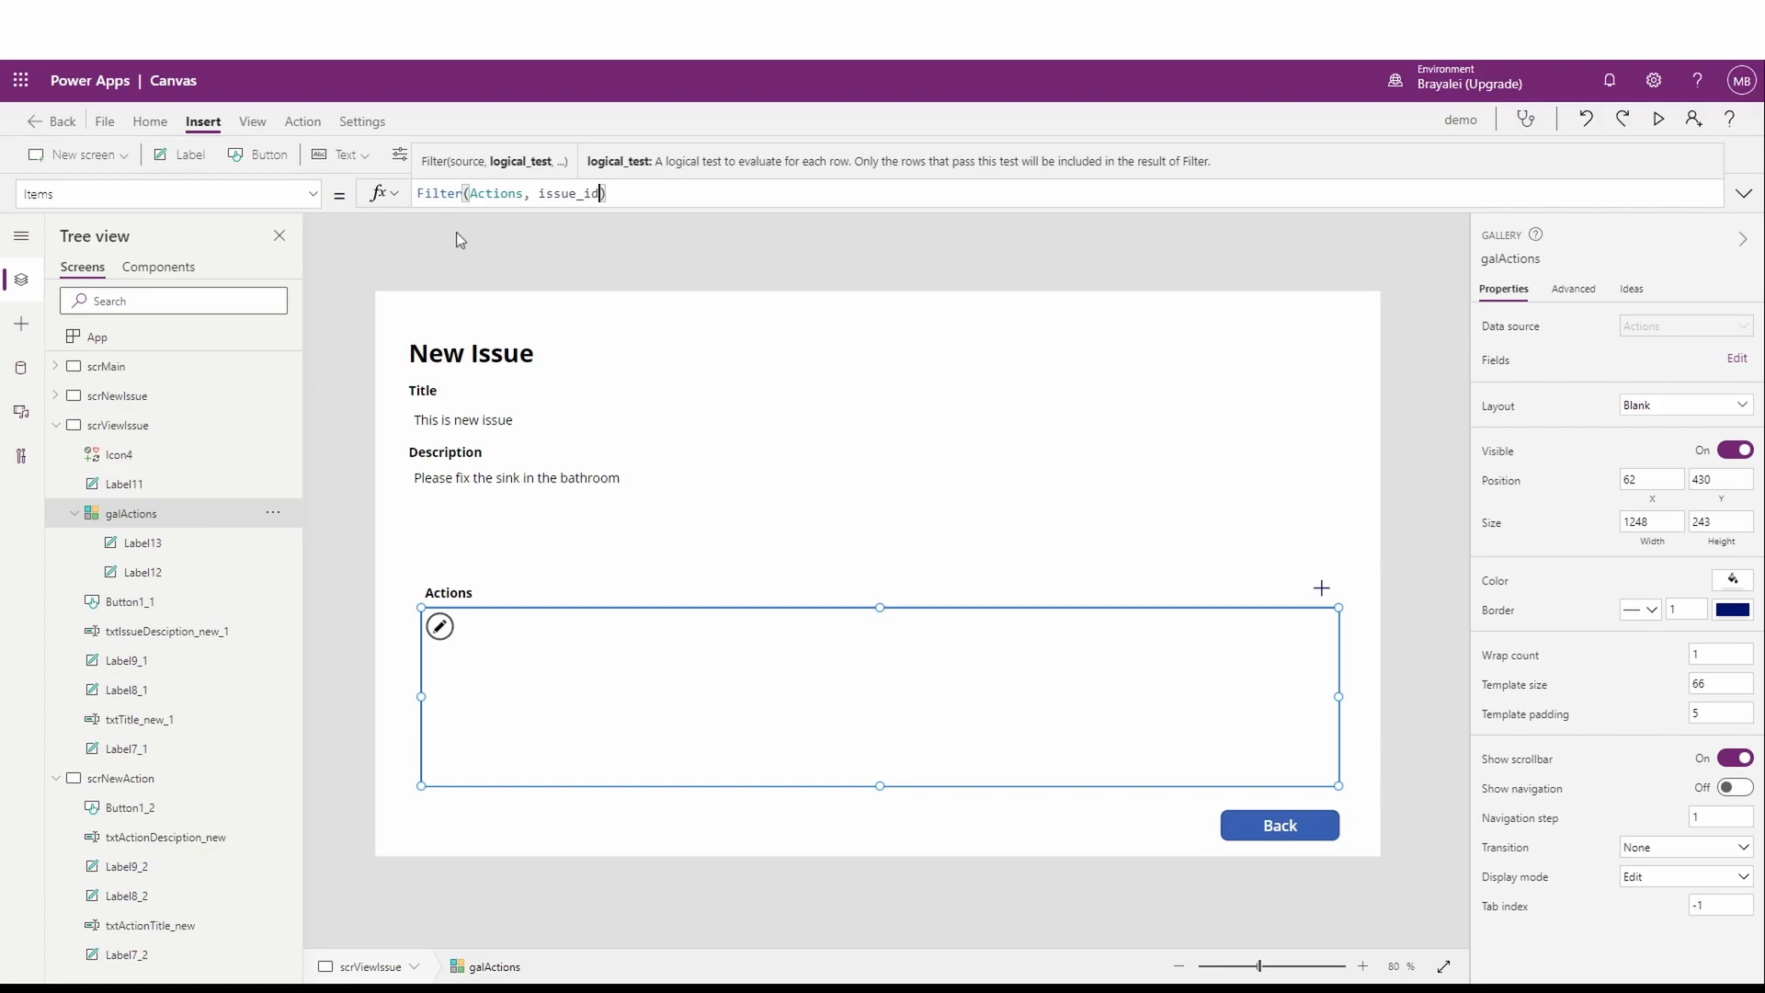
pyautogui.write('=')
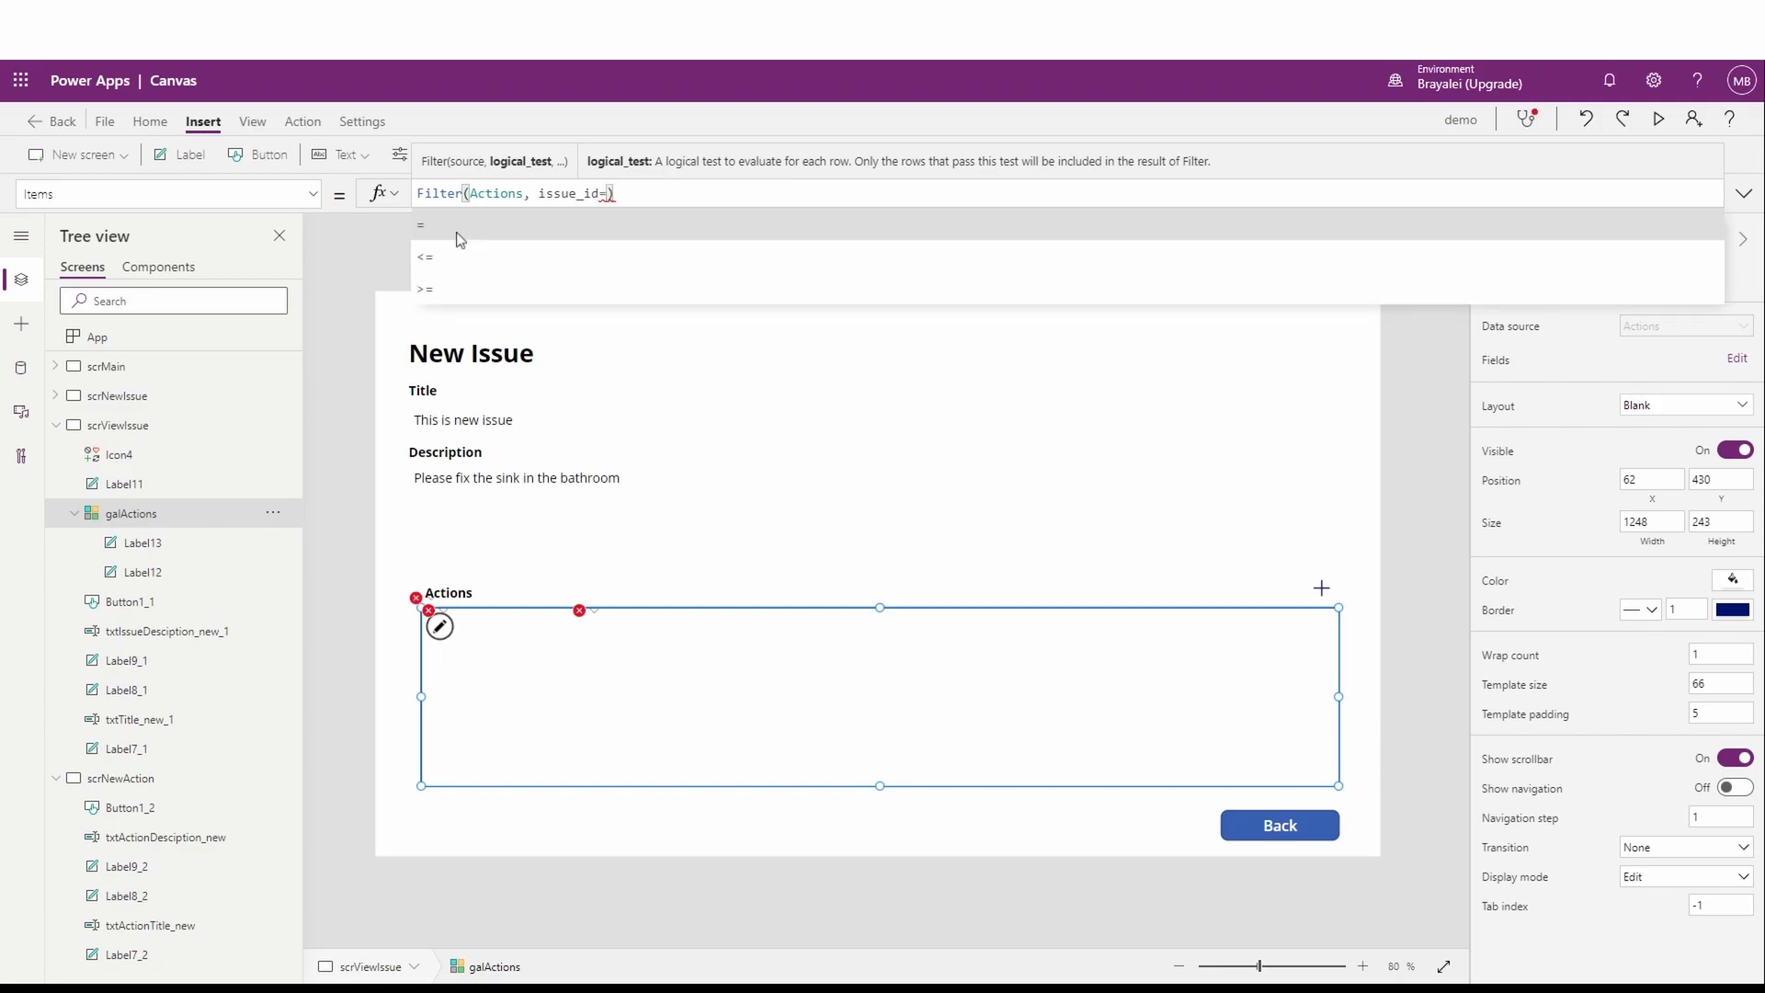
pyautogui.write('gal')
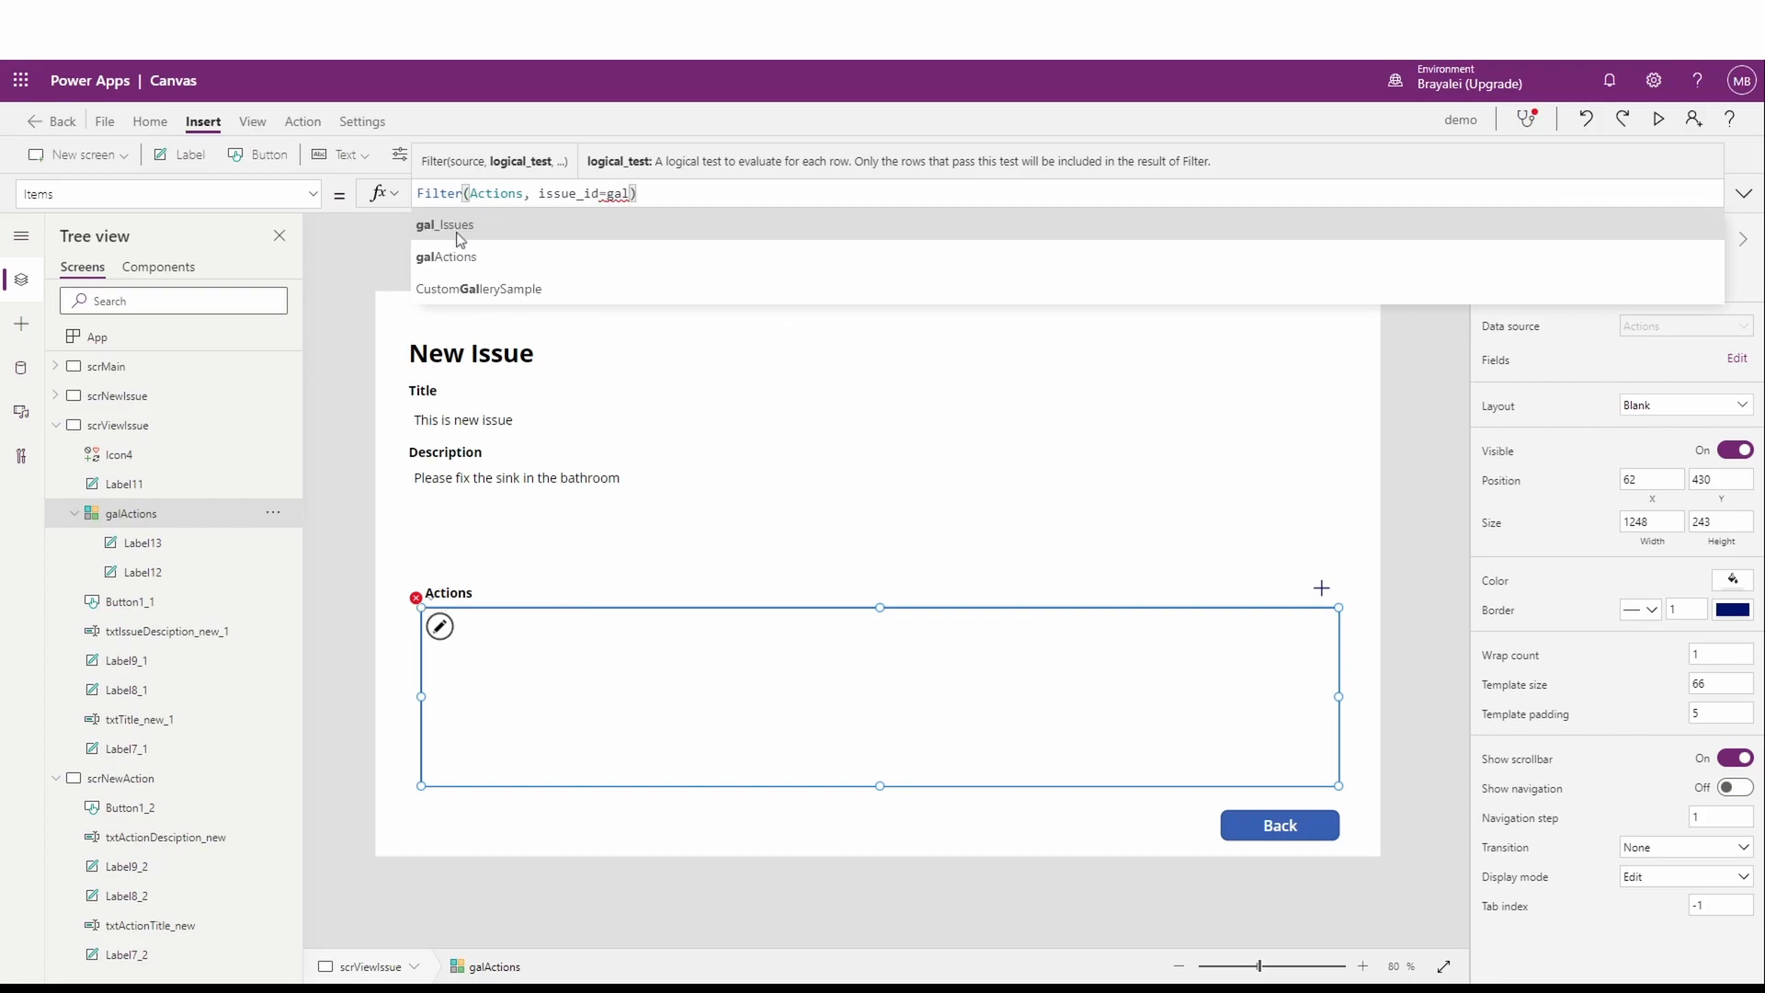
pyautogui.click(457, 232)
pyautogui.write('.se')
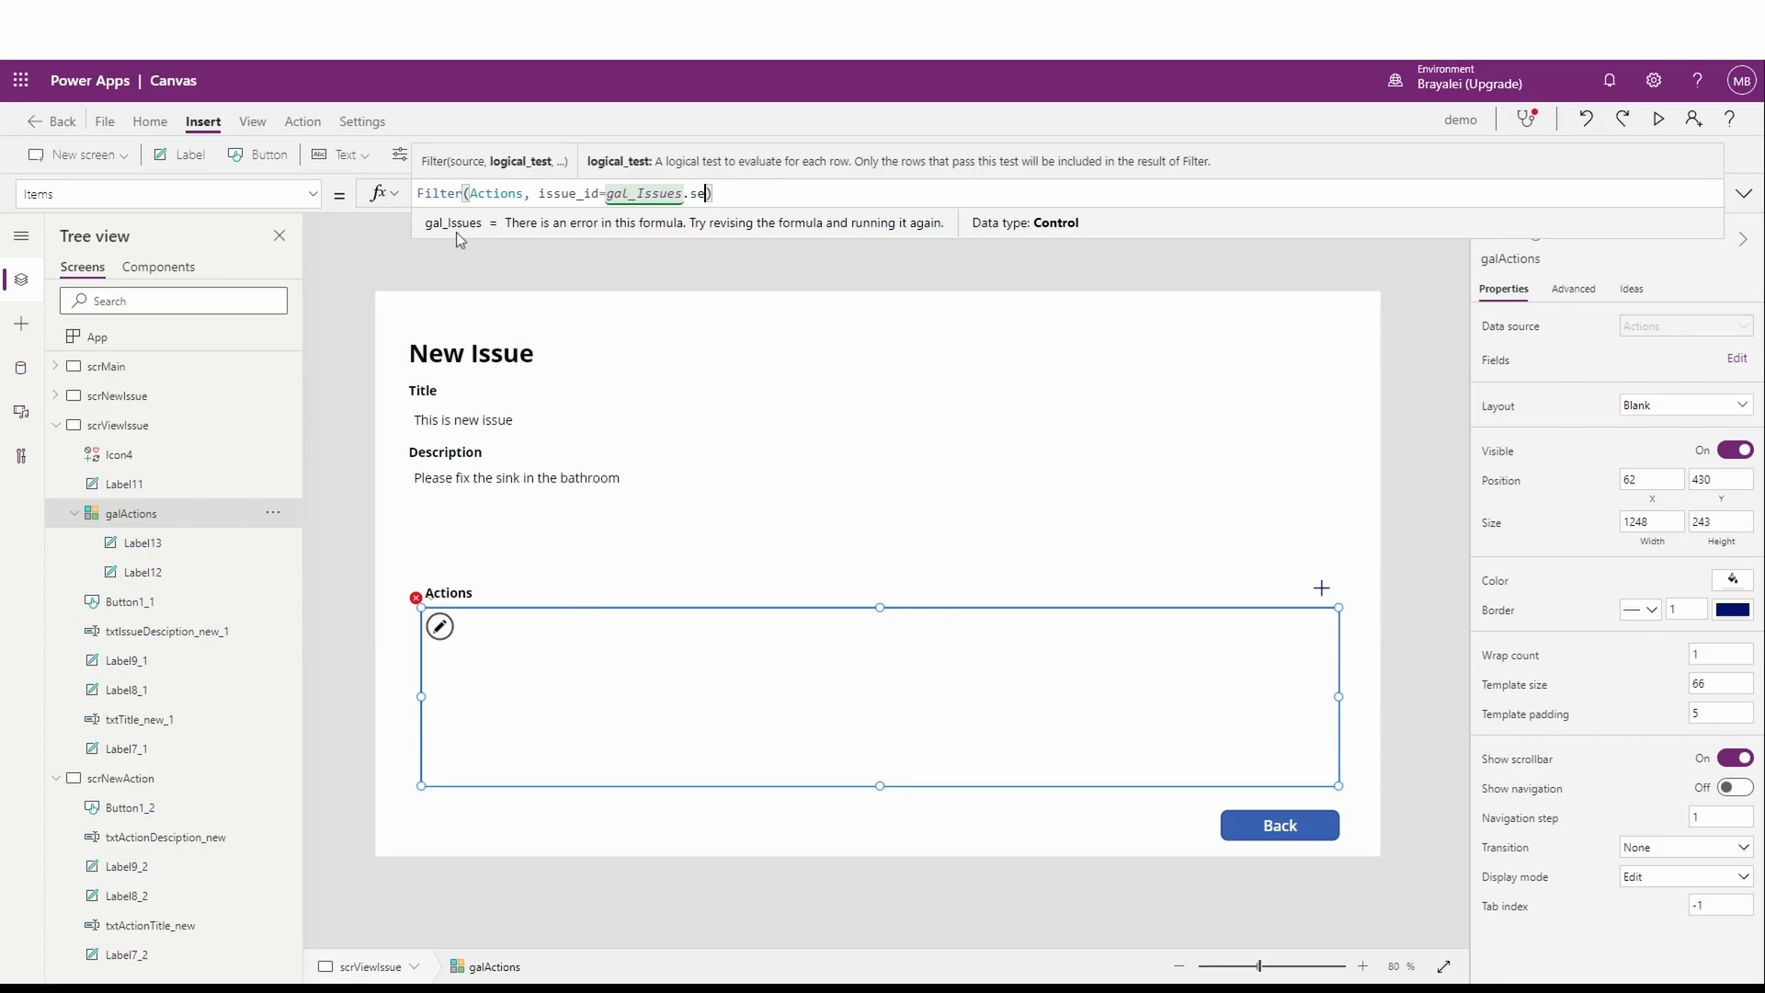
pyautogui.click(459, 230)
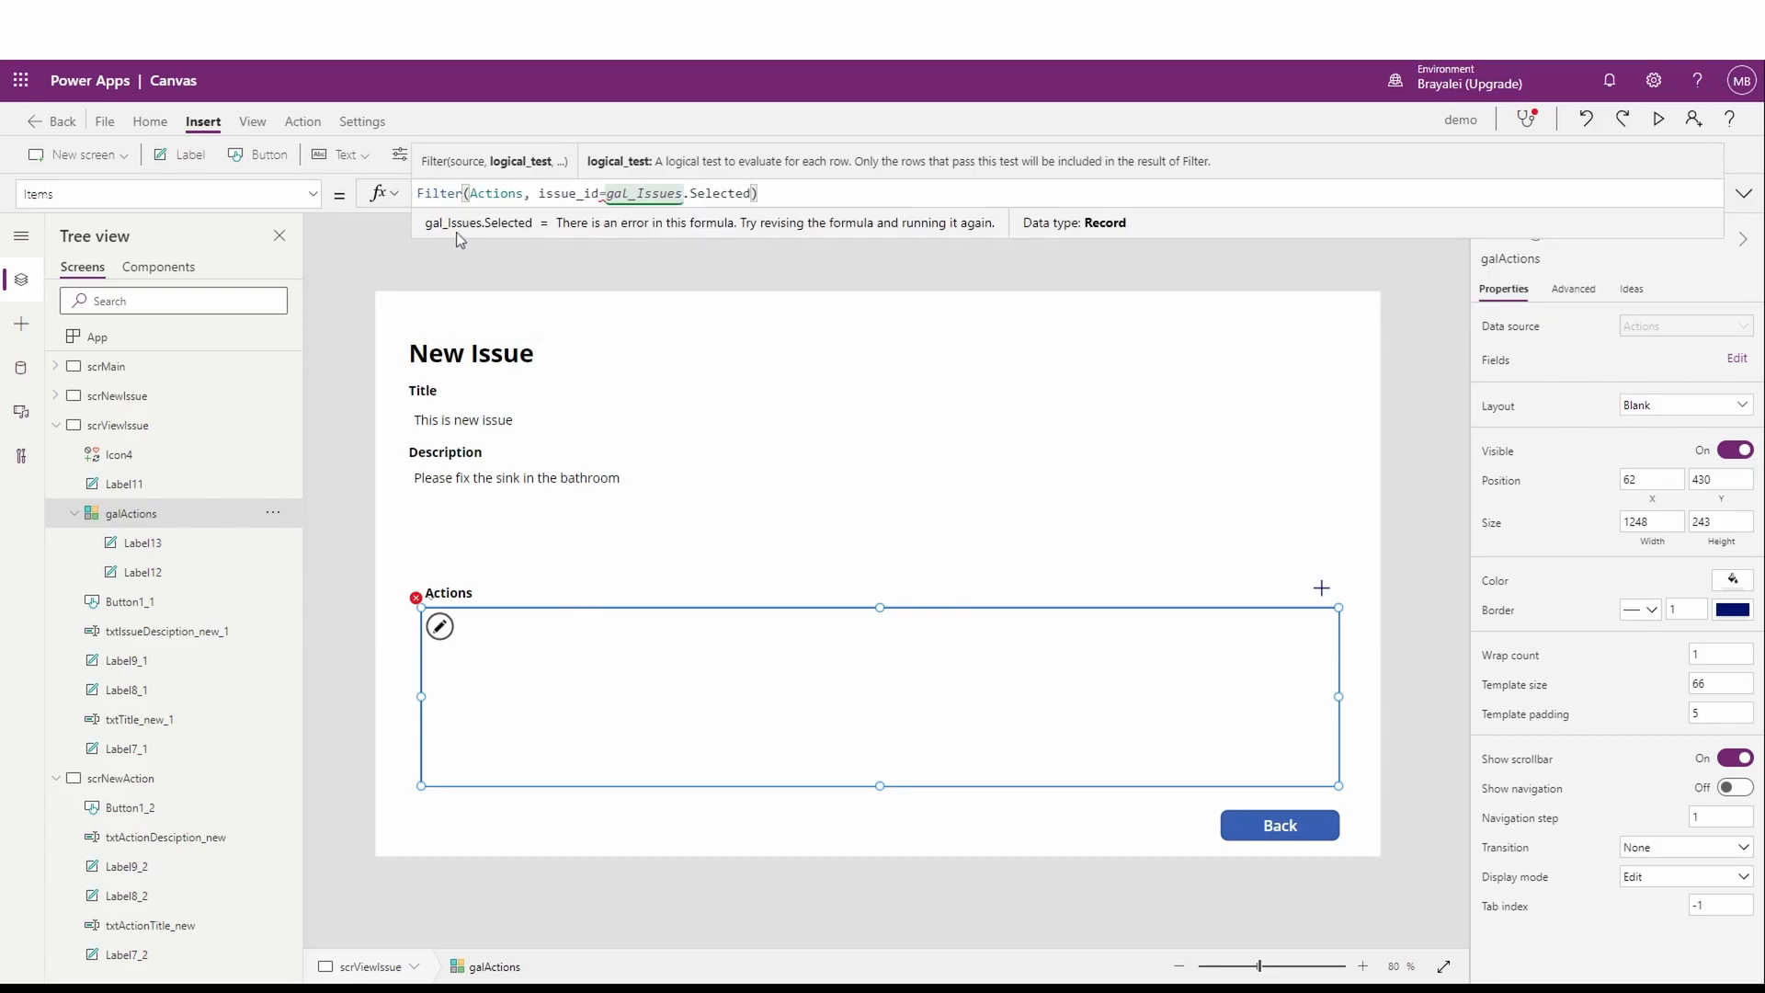
pyautogui.write('.')
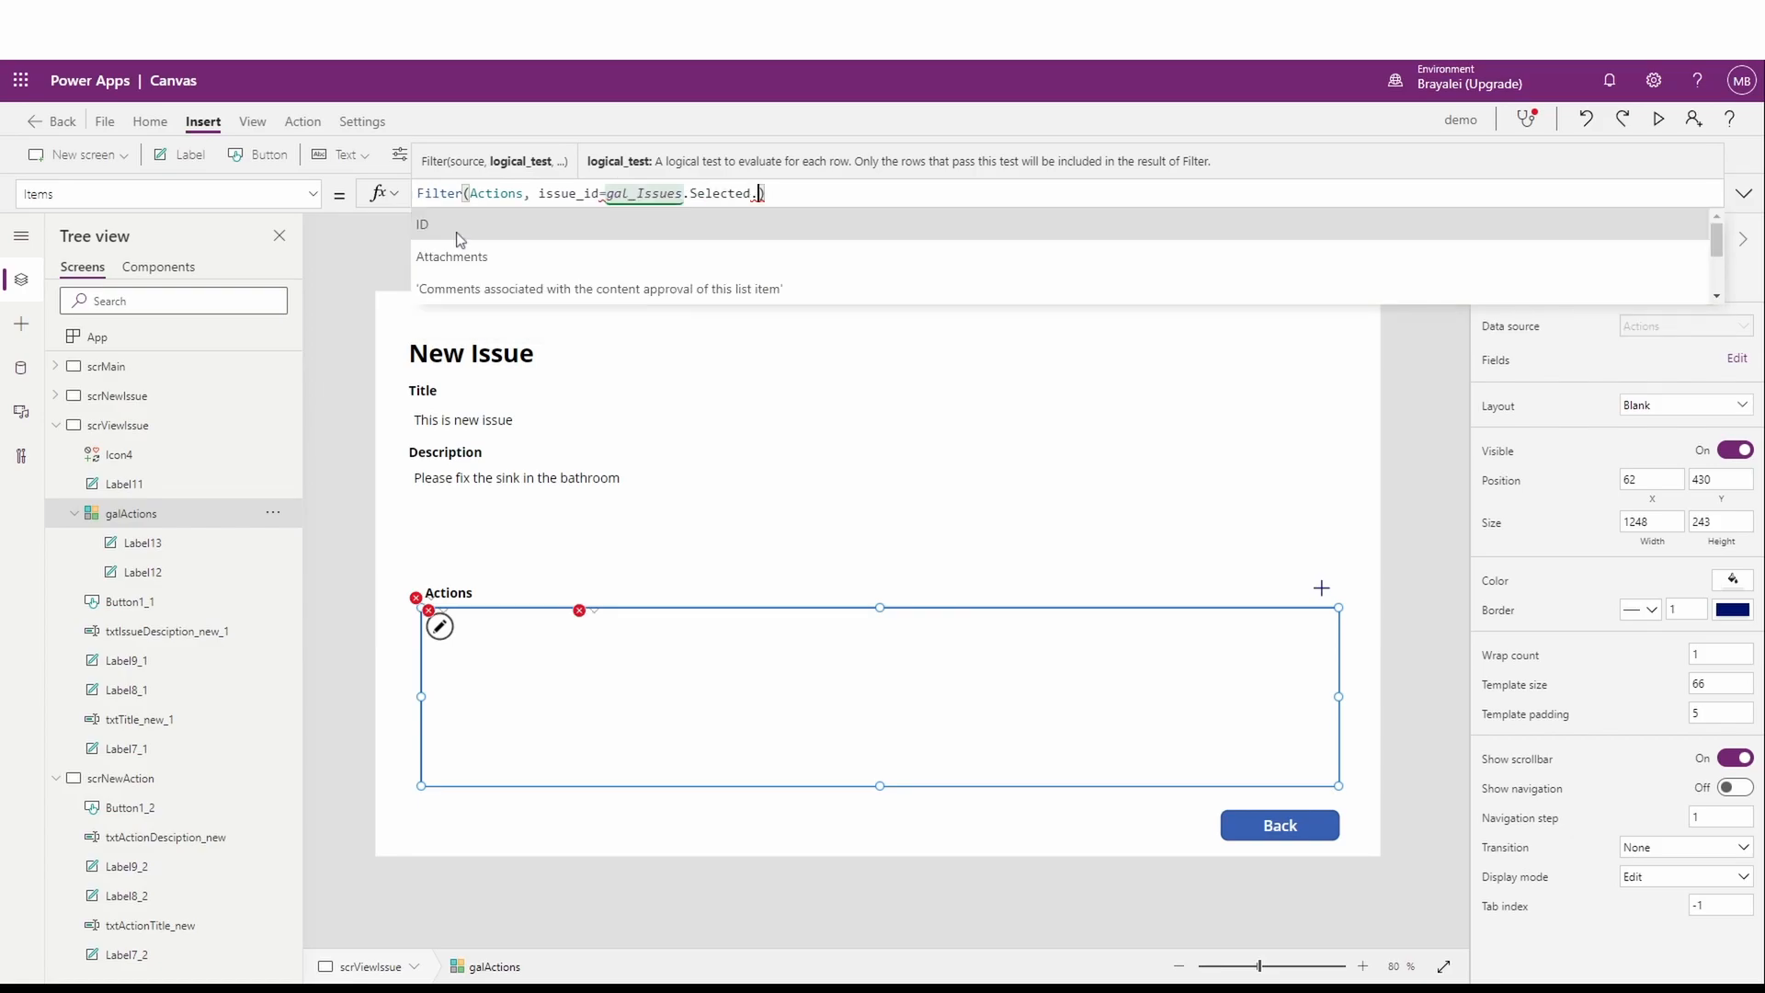
pyautogui.click(459, 229)
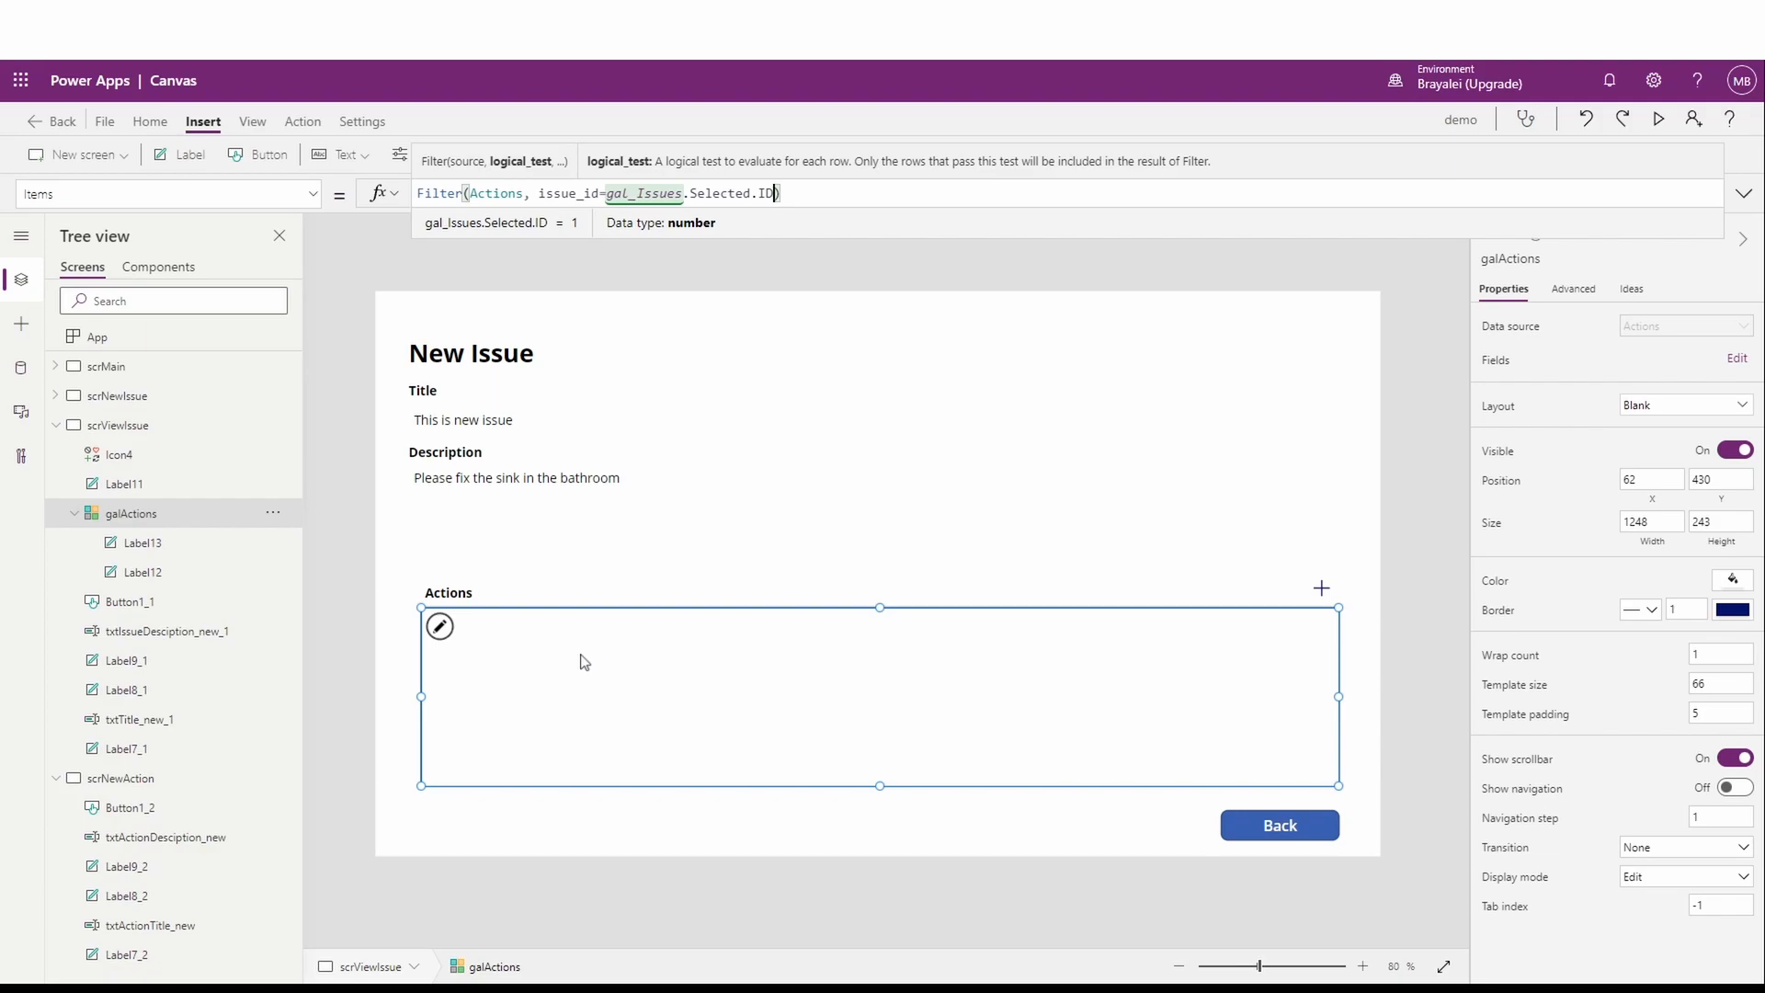
# Step: Preview the app and open the "Kitchen Sink tap leaking" issue from the issue list to check its filtered actions
pyautogui.click(1656, 120)
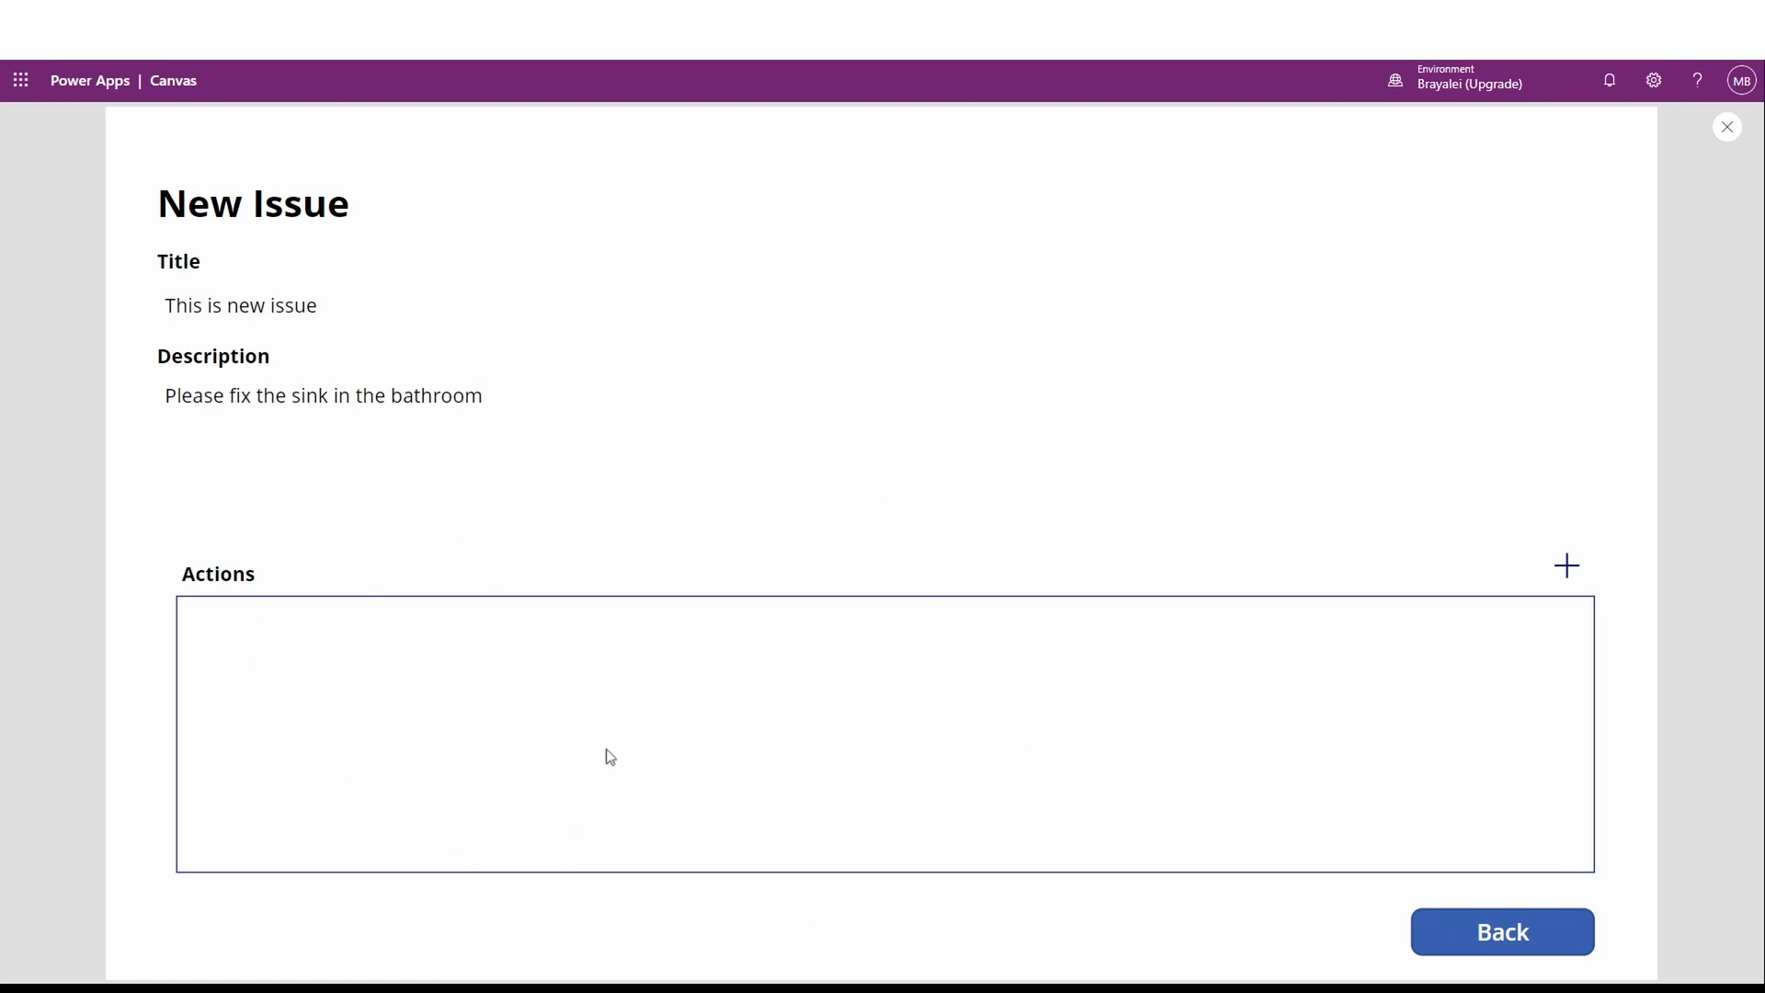
pyautogui.click(1503, 934)
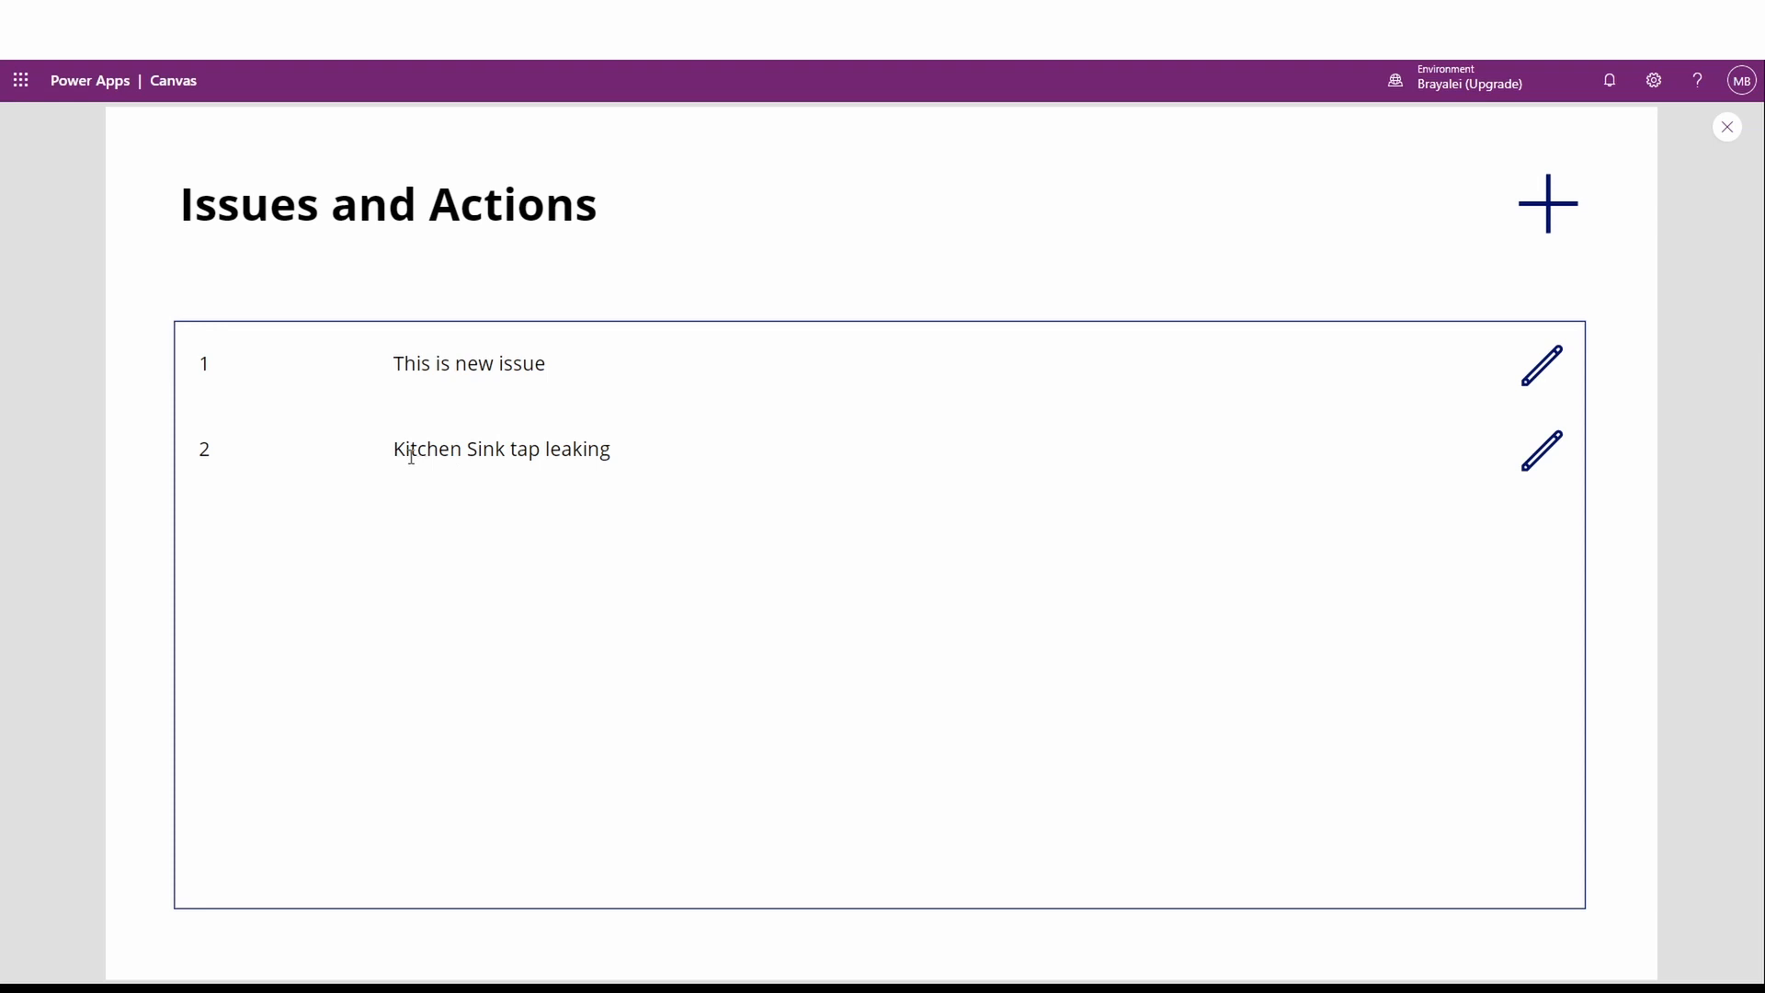
pyautogui.click(1541, 452)
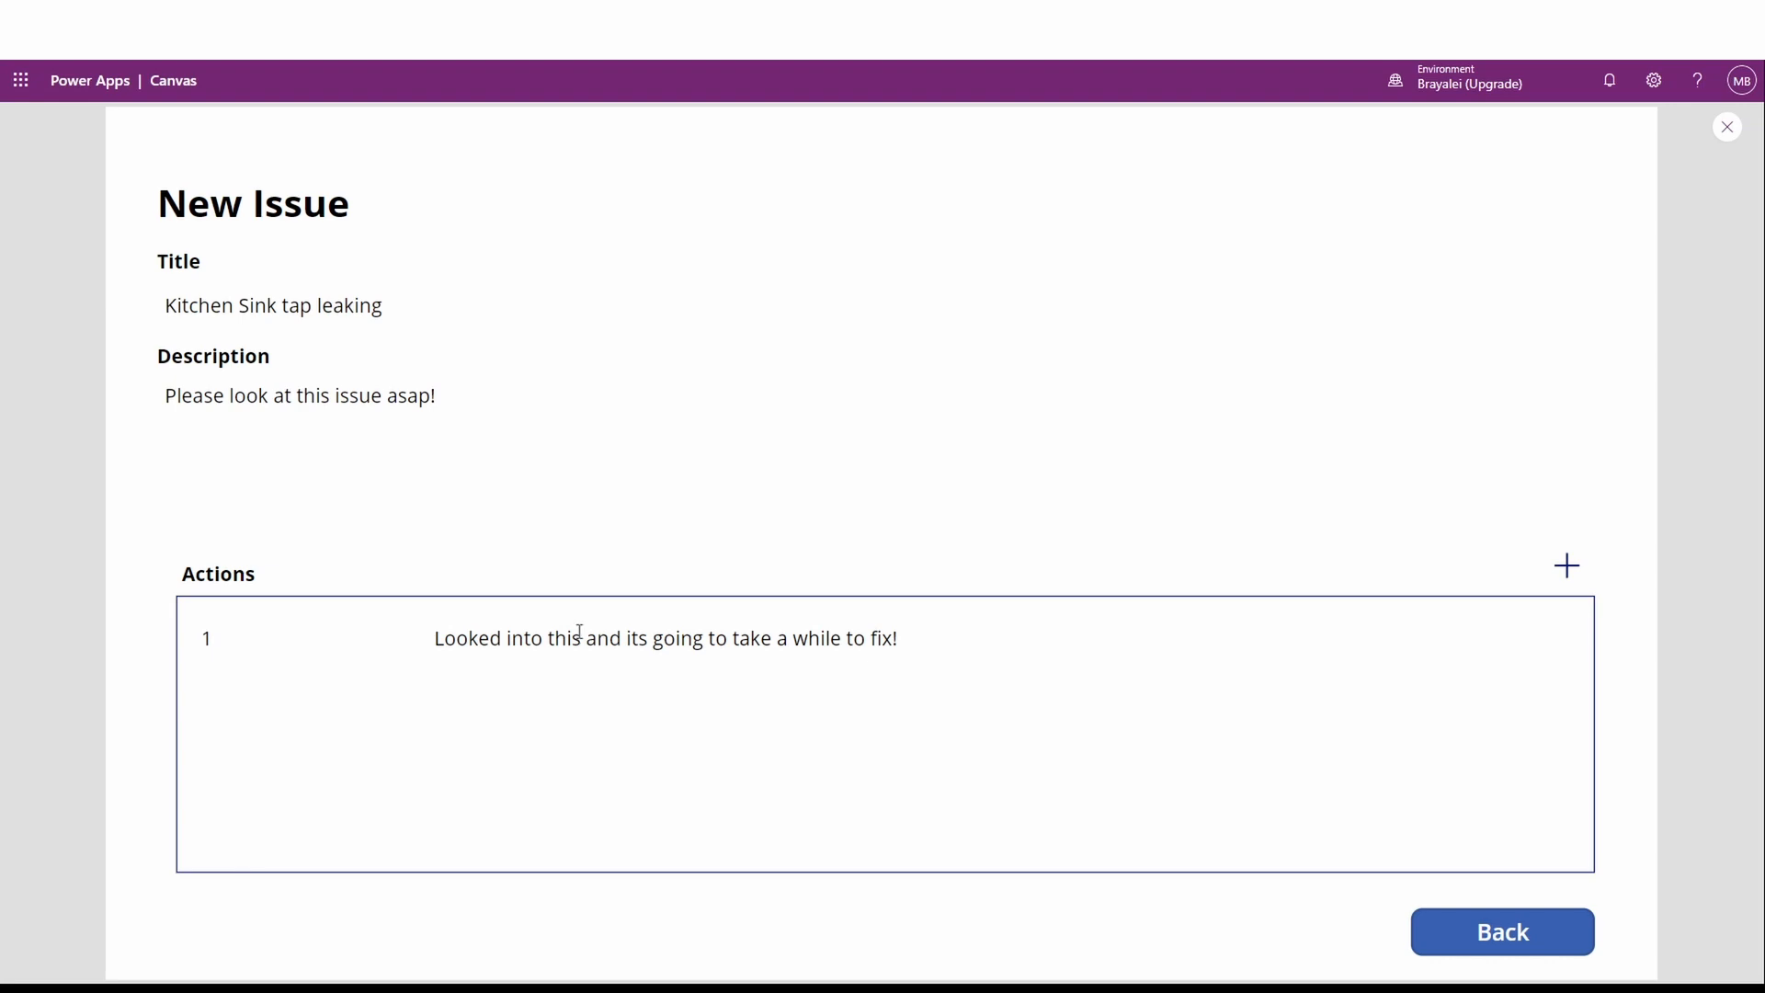
# Step: Check the saved action's issue_id in the SharePoint Actions list, return to Power Apps and close the preview
pyautogui.hotkey('alt', 'Tab')
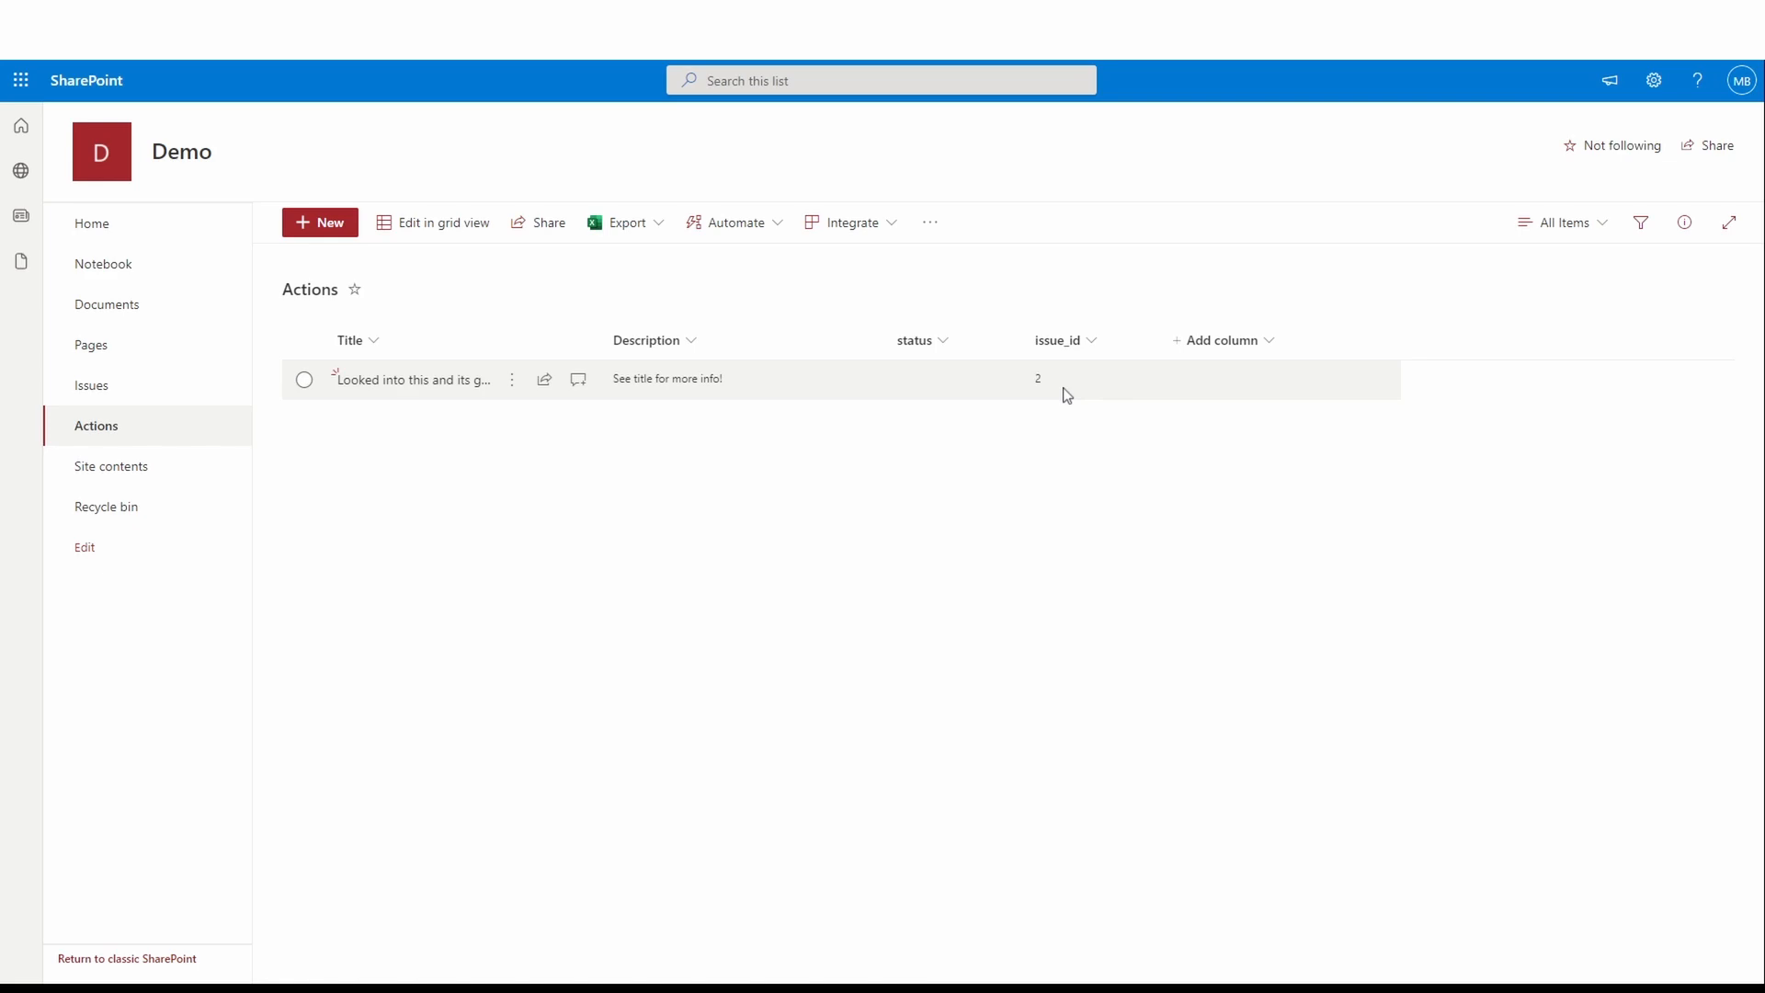
pyautogui.click(371, 16)
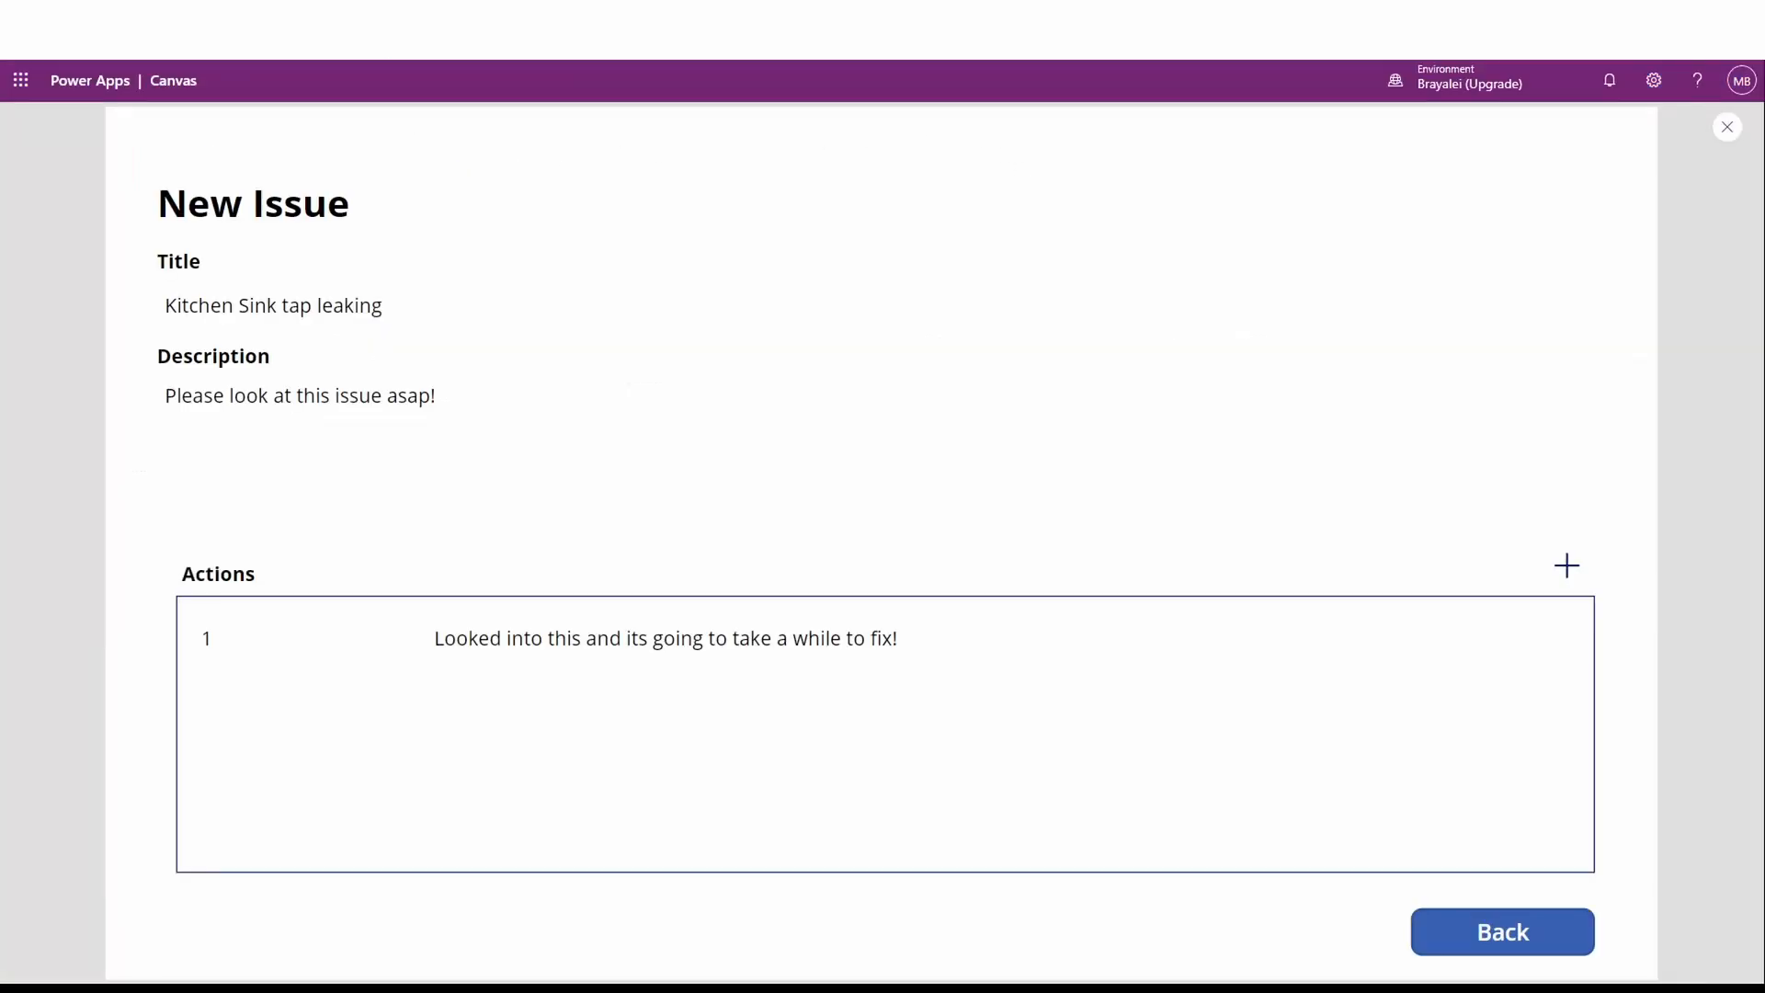
pyautogui.click(1727, 127)
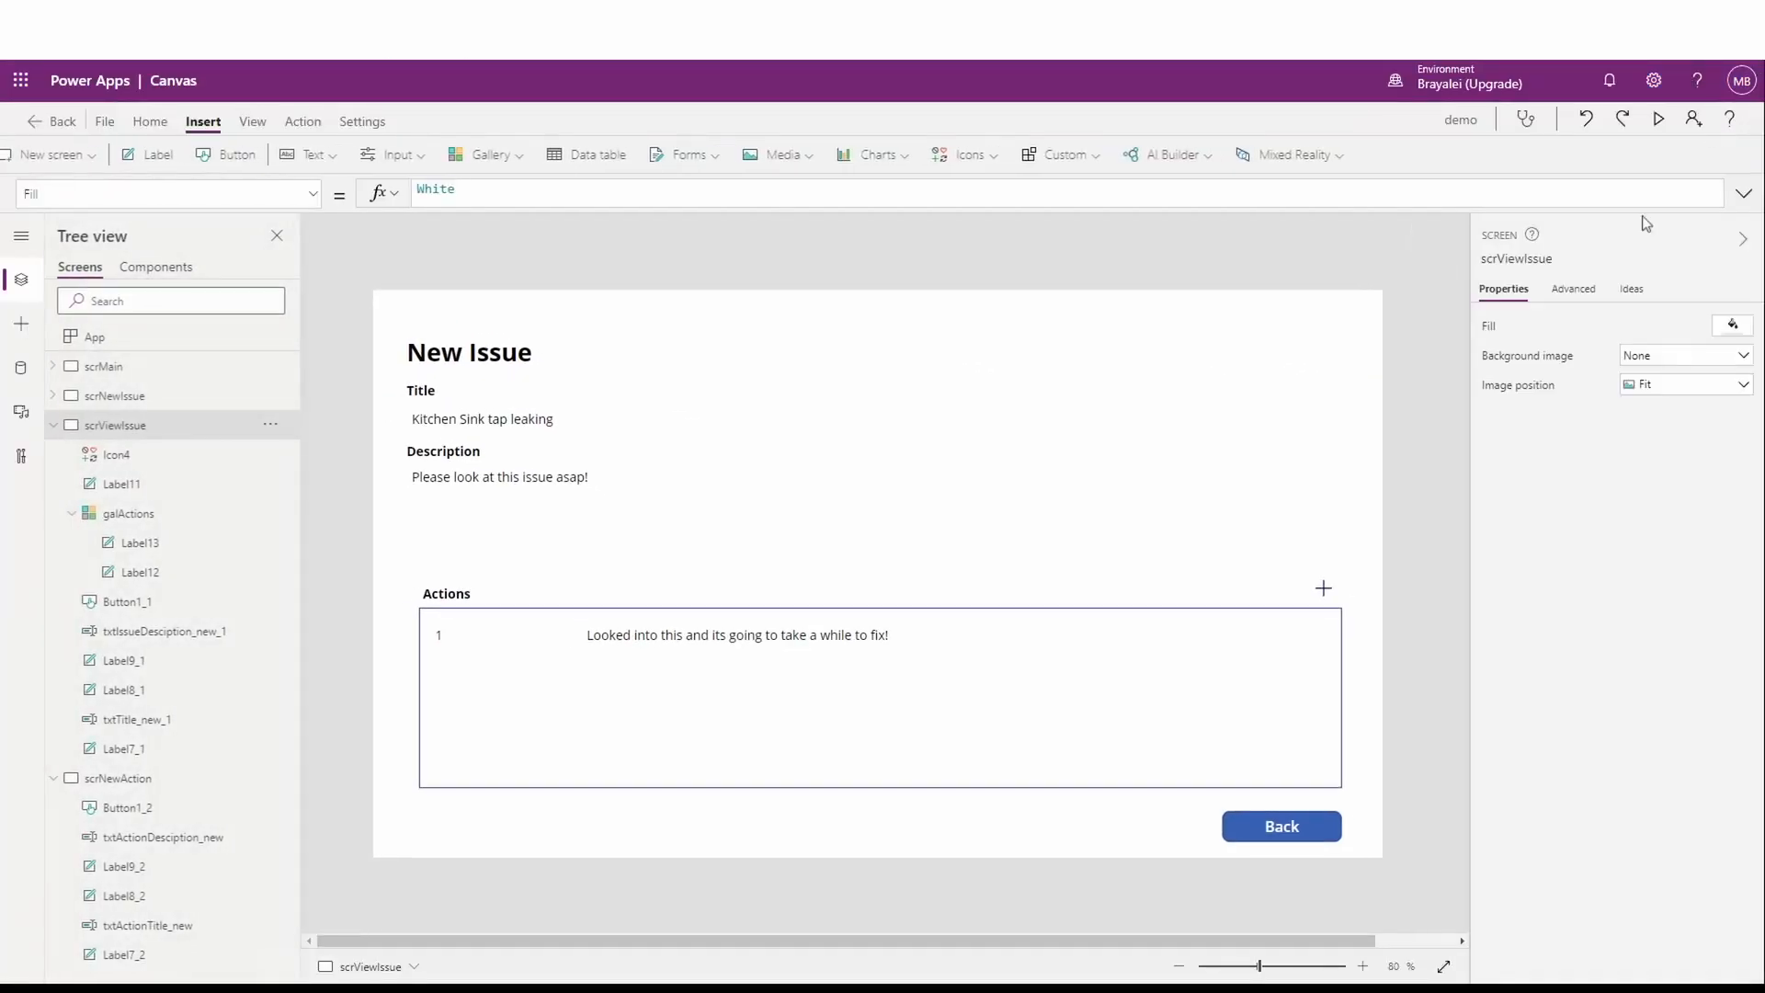
# Step: Wrap the filter in the galActions Items formula in a Sort function by ID in Descending order
pyautogui.click(897, 686)
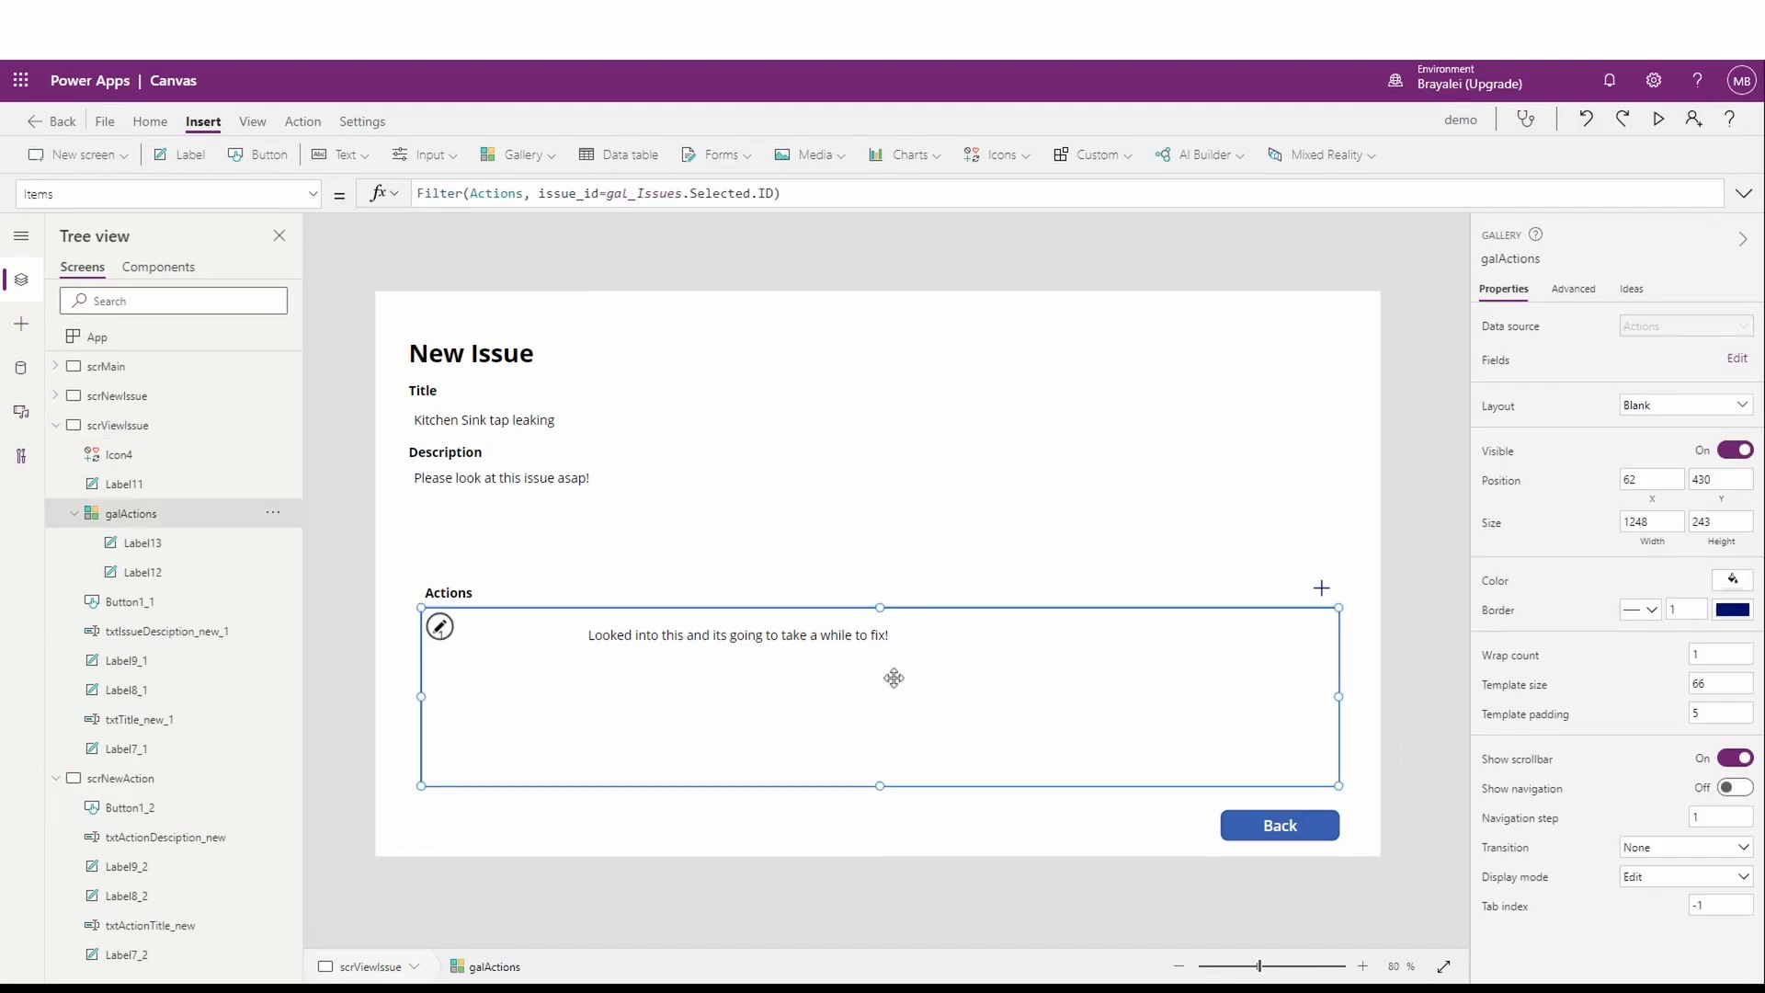
pyautogui.click(634, 207)
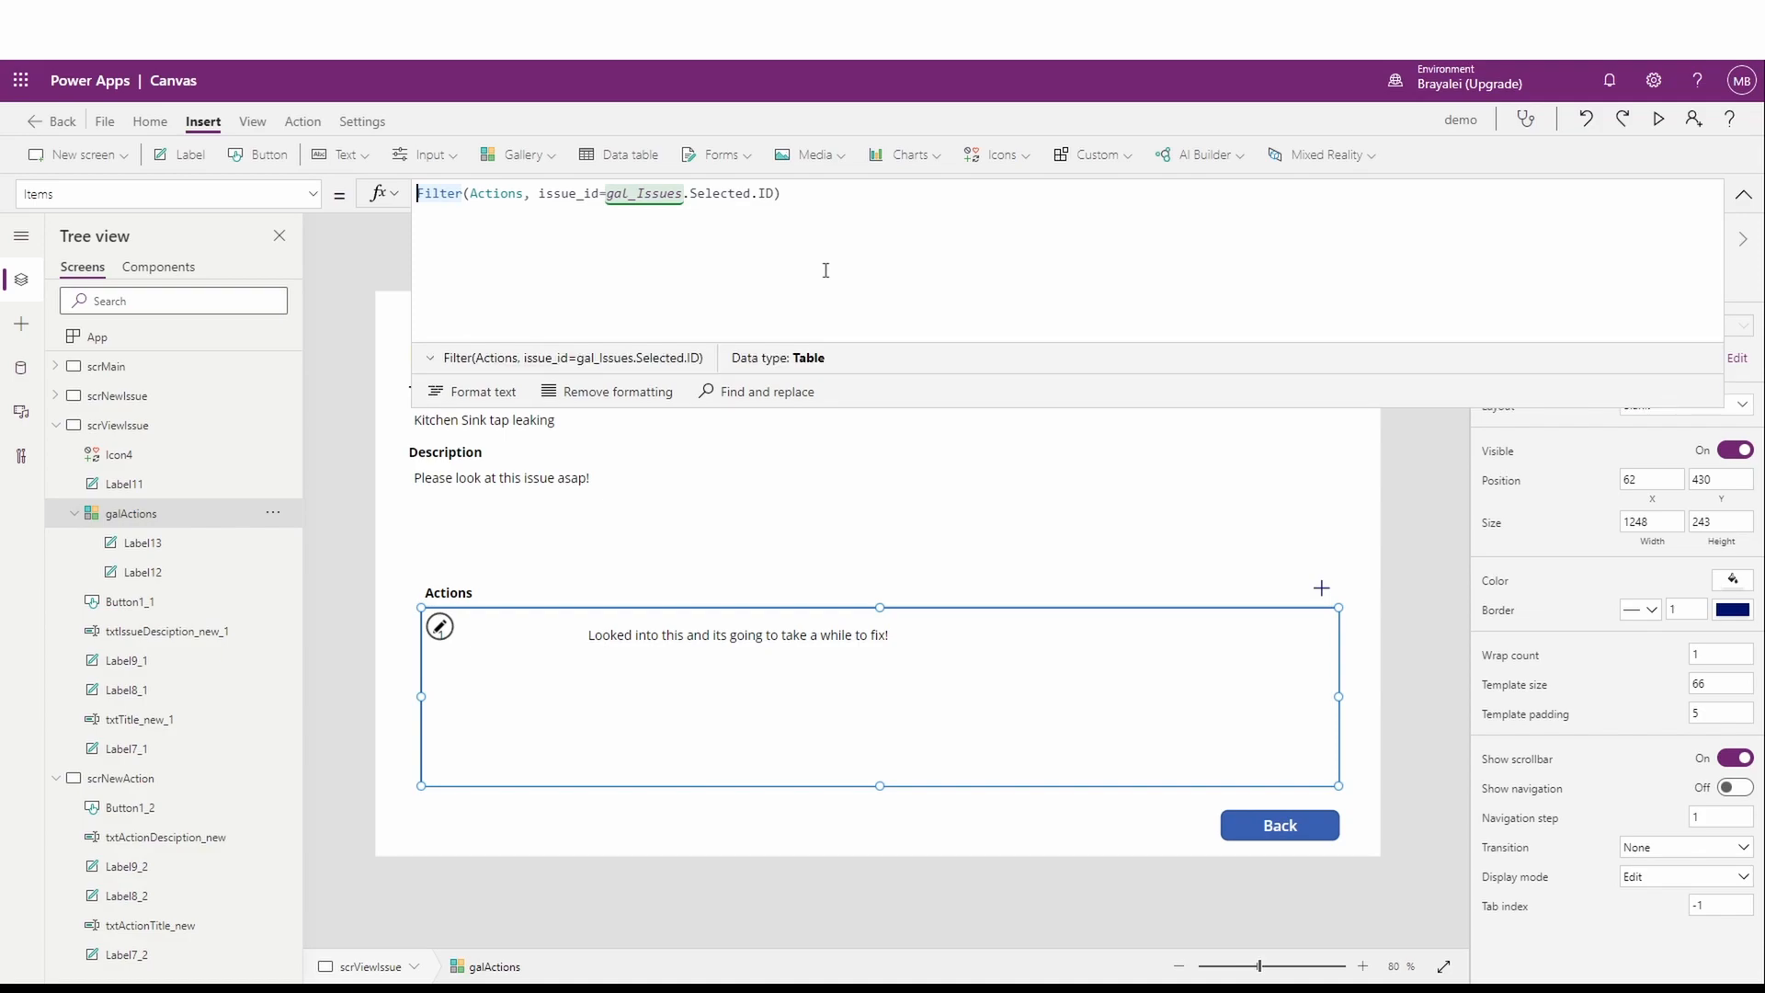
pyautogui.write('Sort')
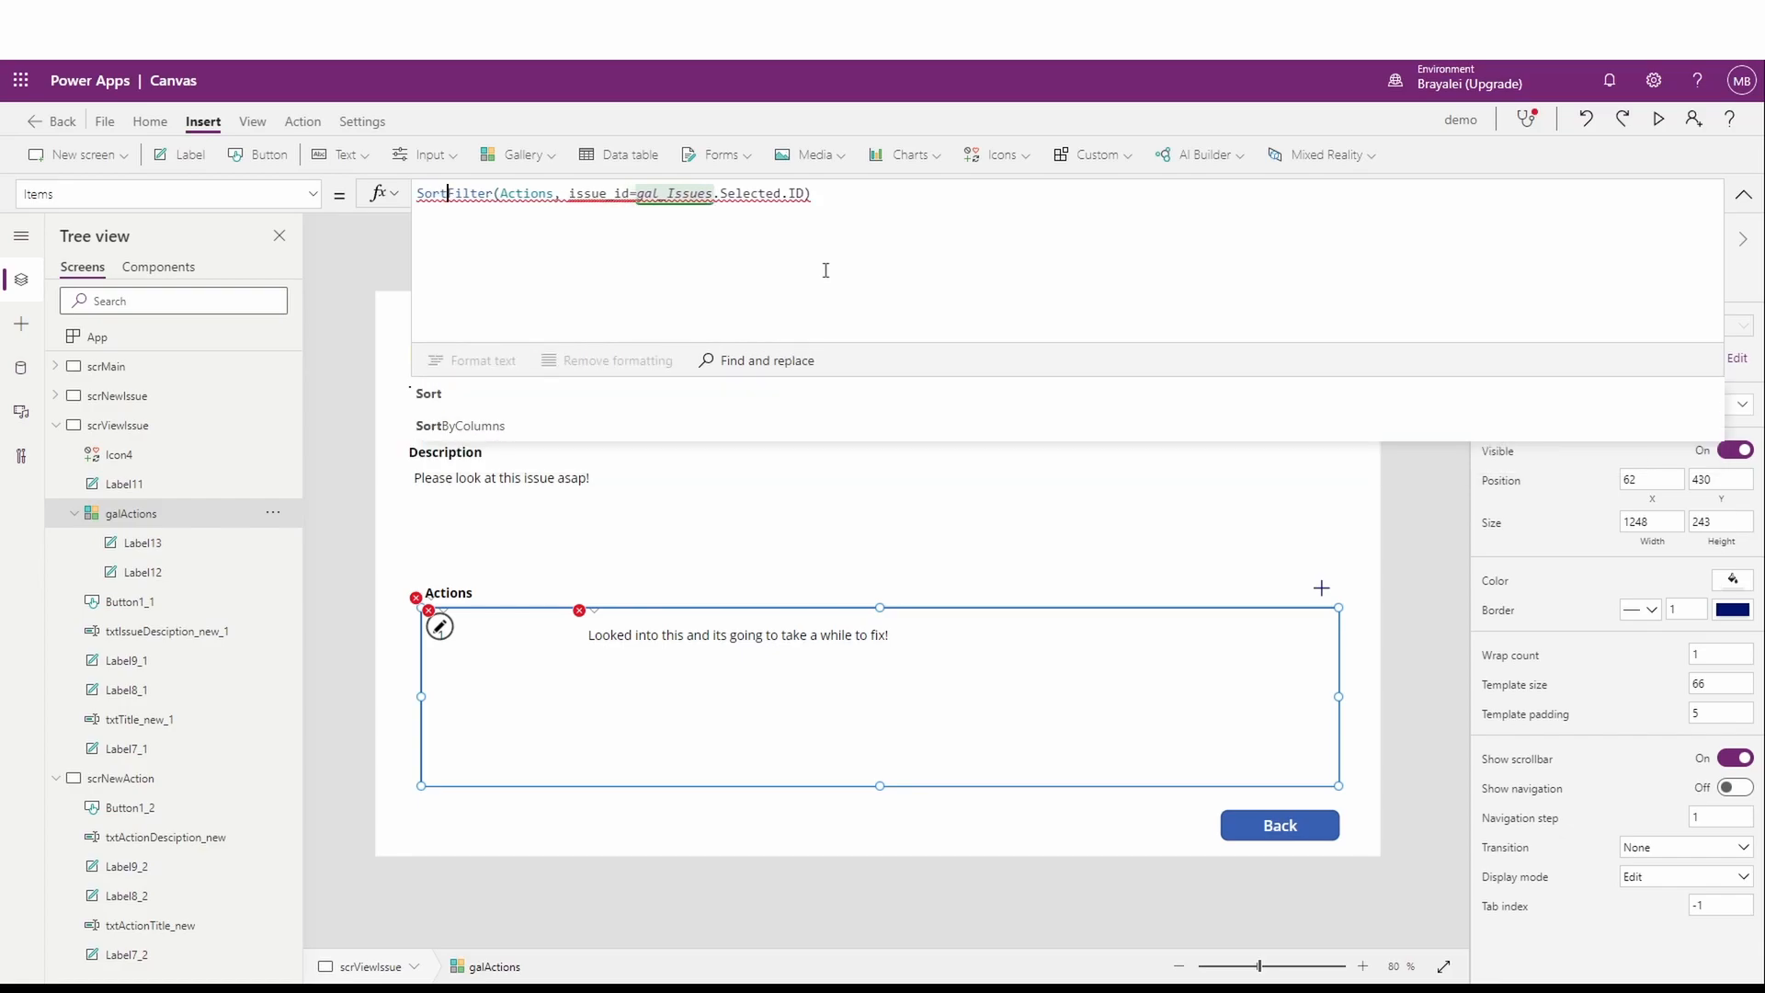
pyautogui.write('(')
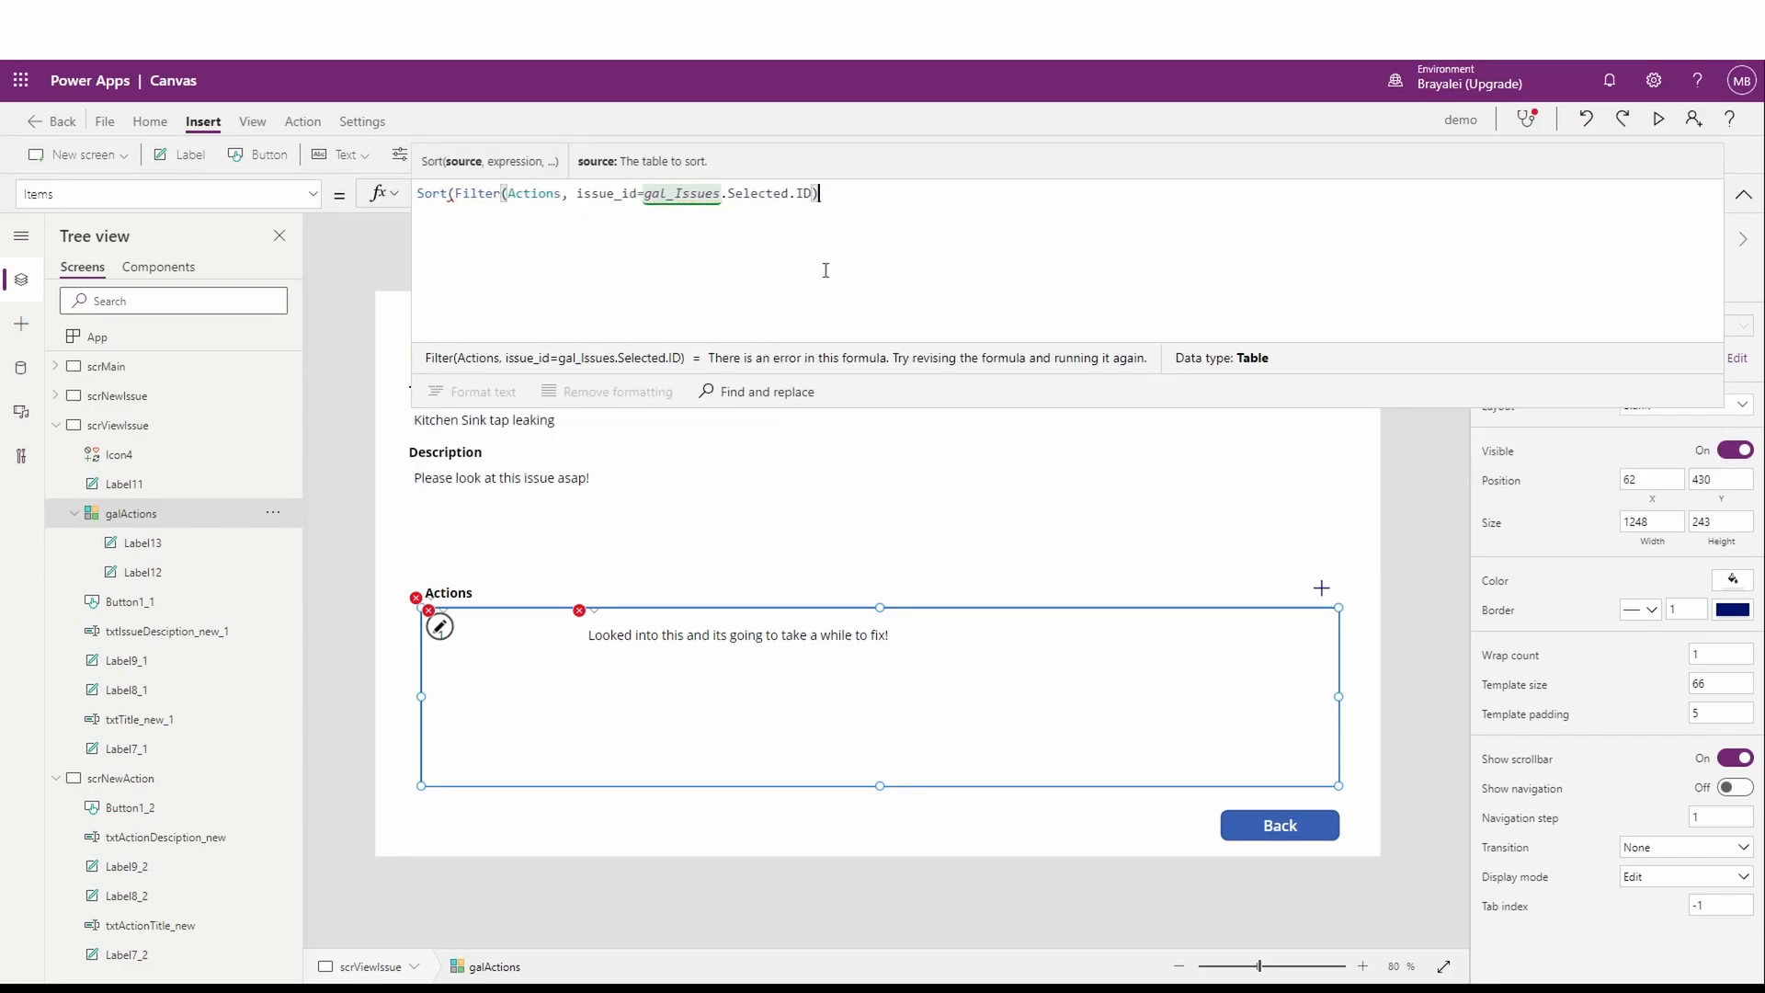
pyautogui.write('),ID')
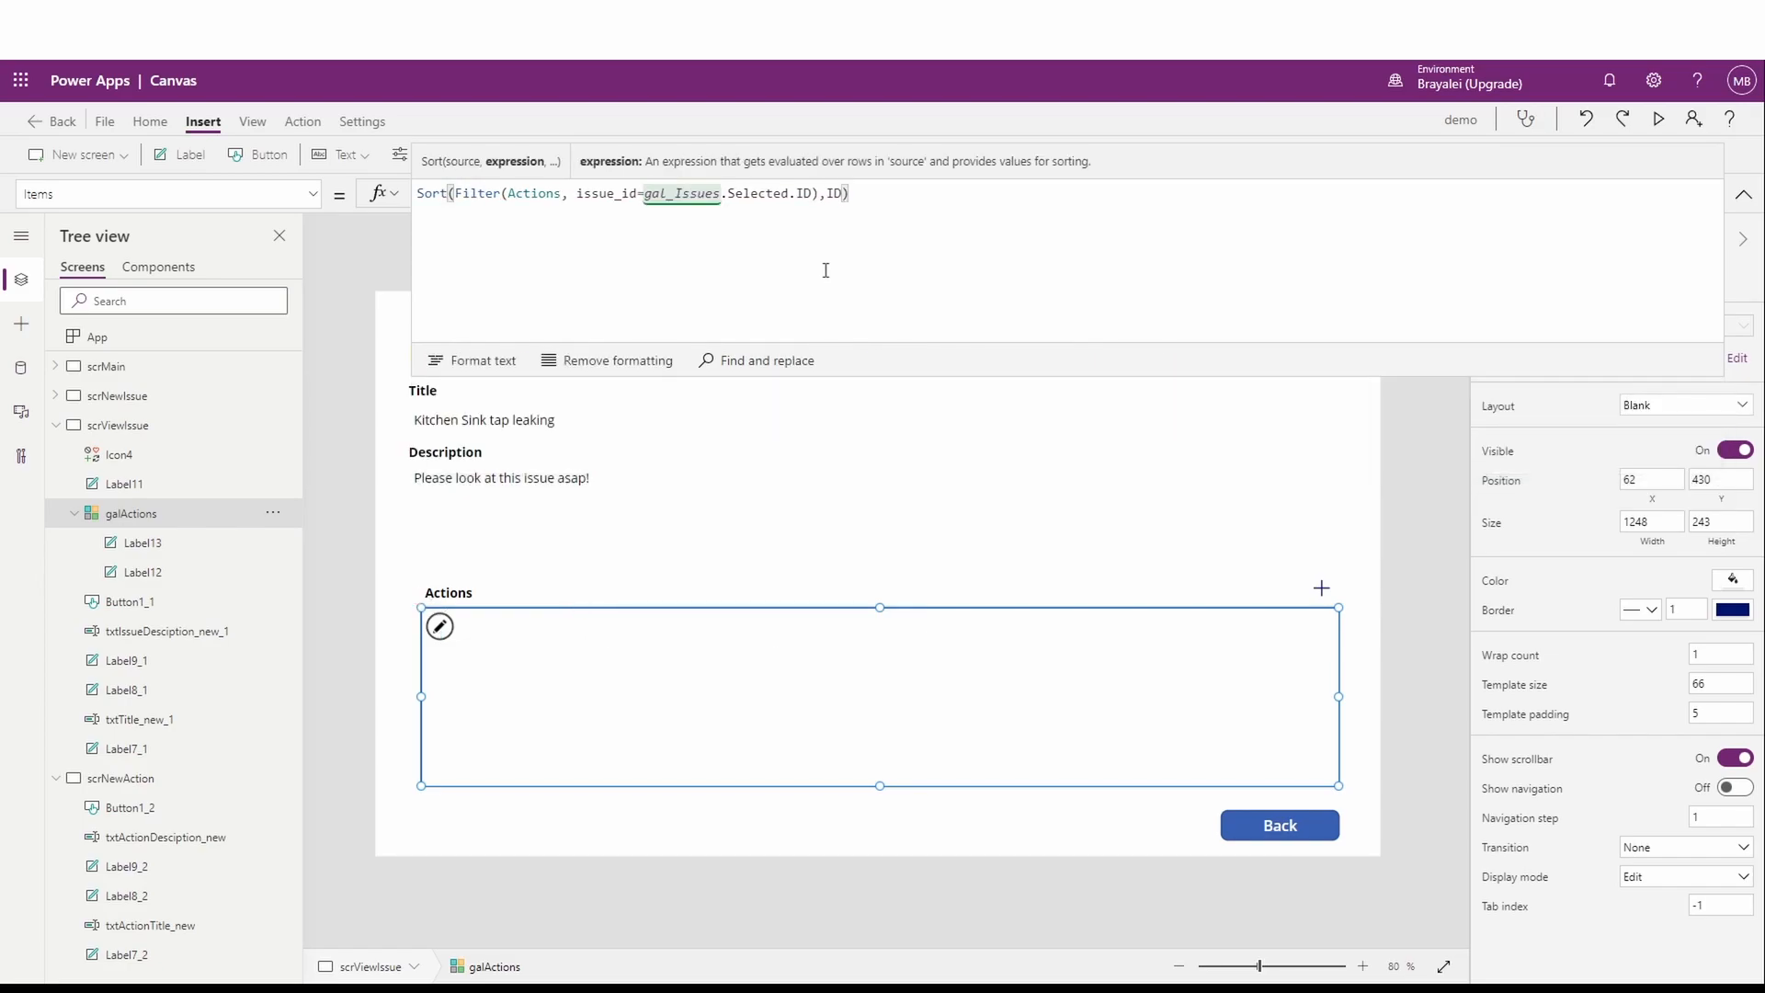
pyautogui.write(',Descending')
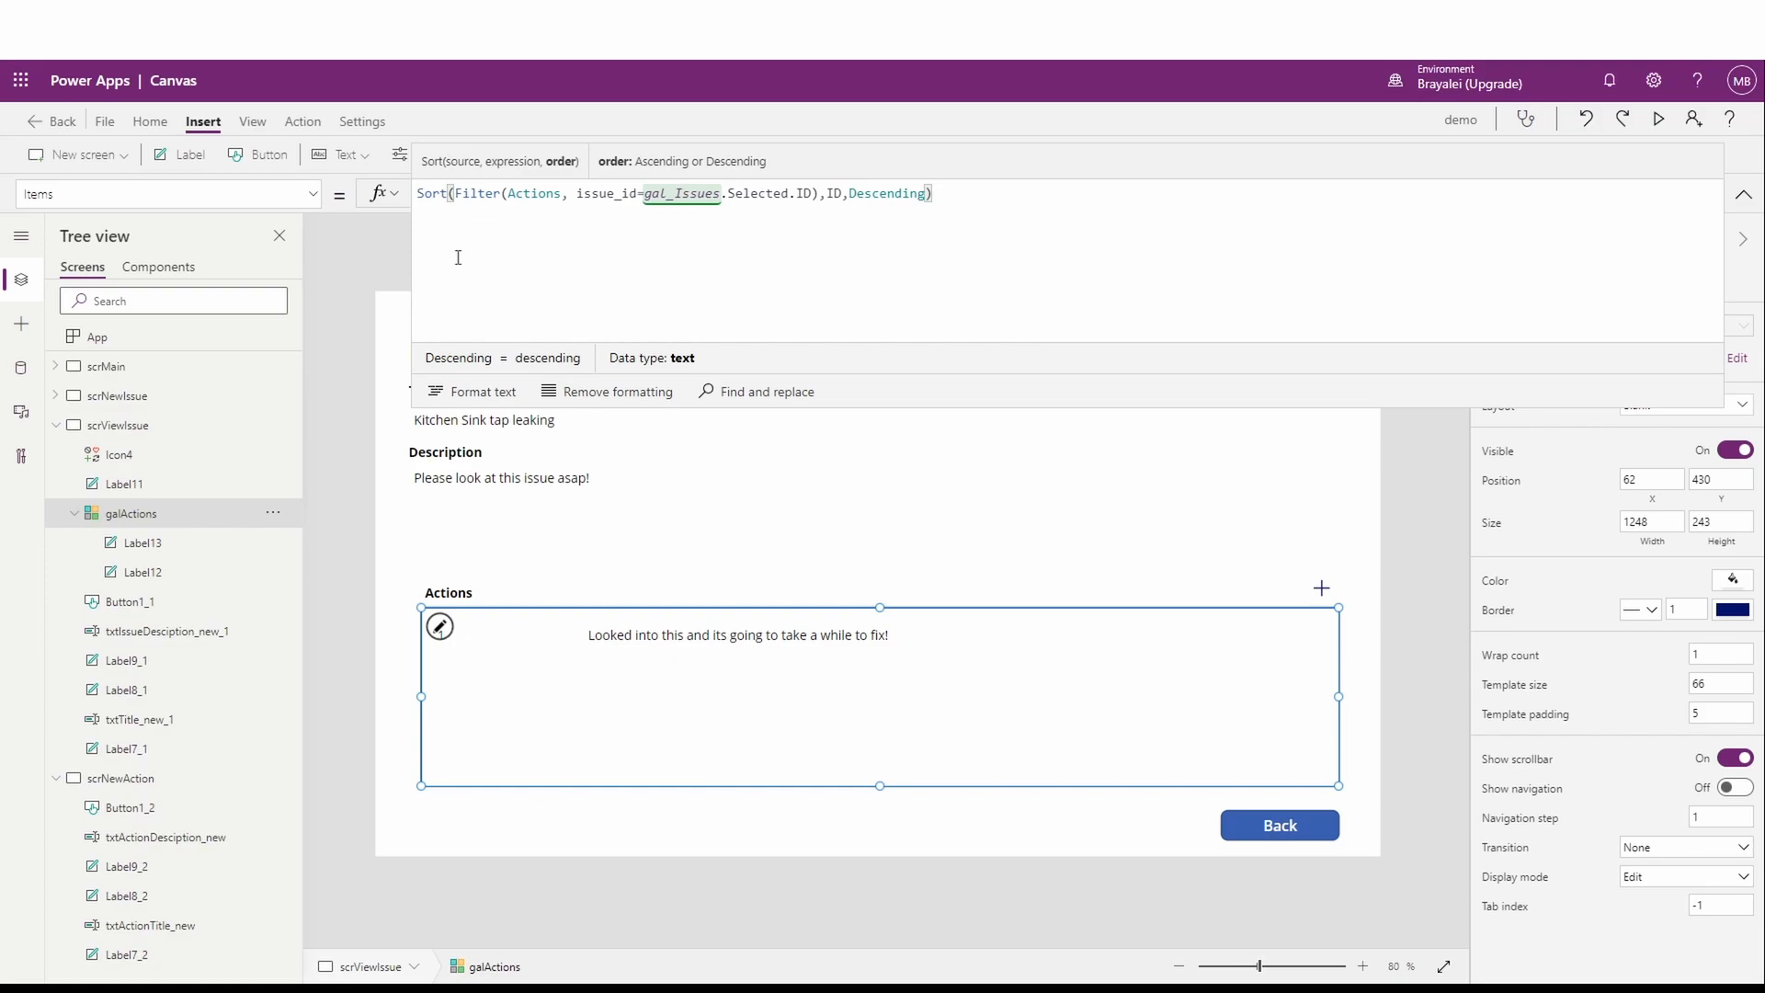
# Step: Remove the Sort function and its ID and Descending arguments from the galActions Items formula, keeping only the Filter expression
pyautogui.click(448, 193)
pyautogui.doubleClick(448, 193)
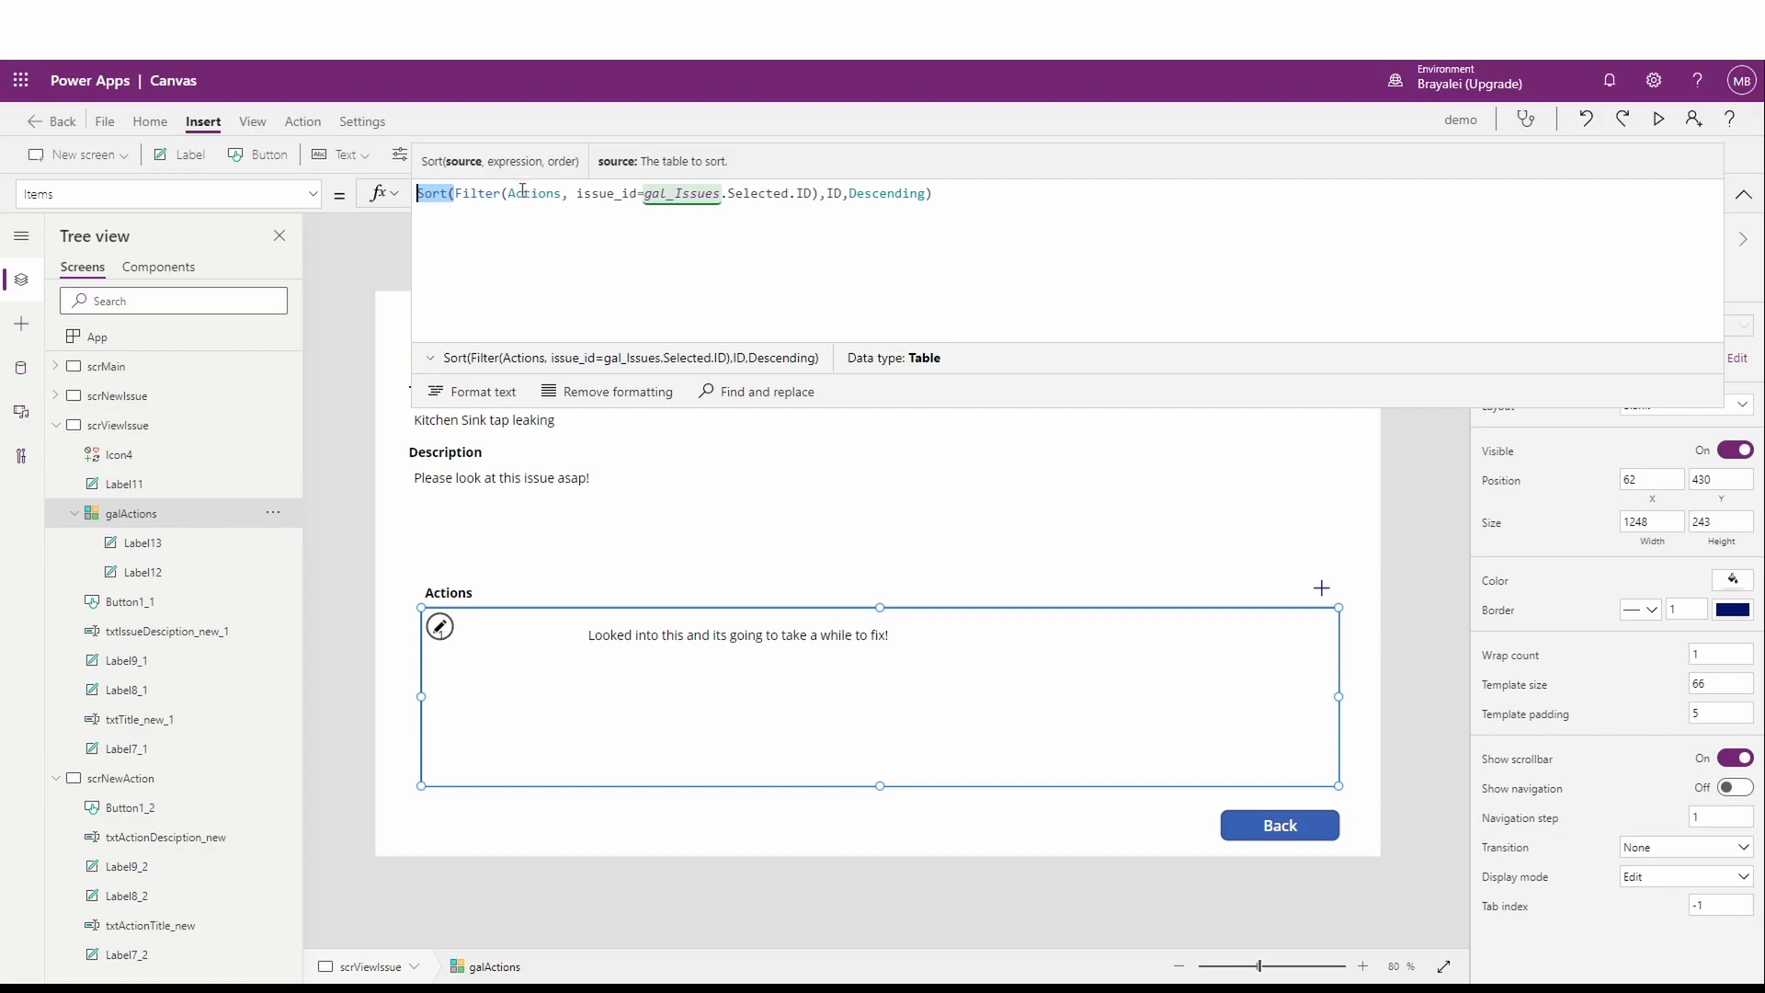
pyautogui.press('Delete')
pyautogui.press('Delete')
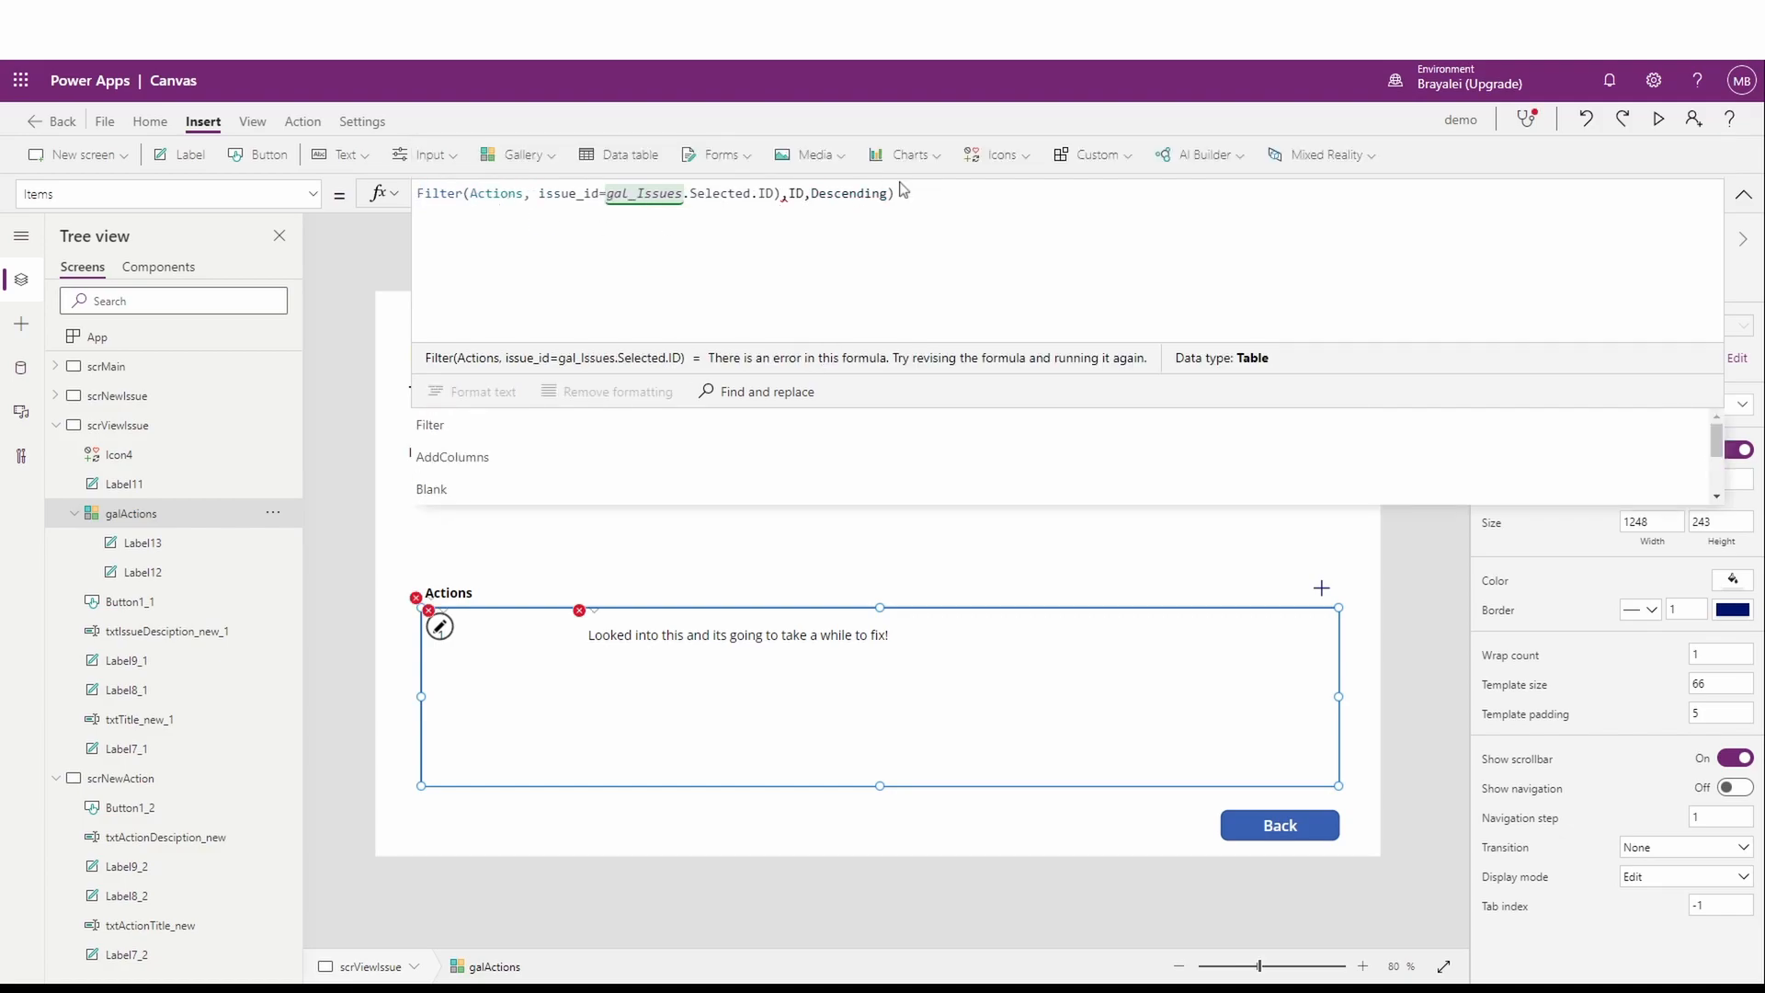
pyautogui.moveTo(896, 193); pyautogui.dragTo(782, 195)
pyautogui.press('Delete')
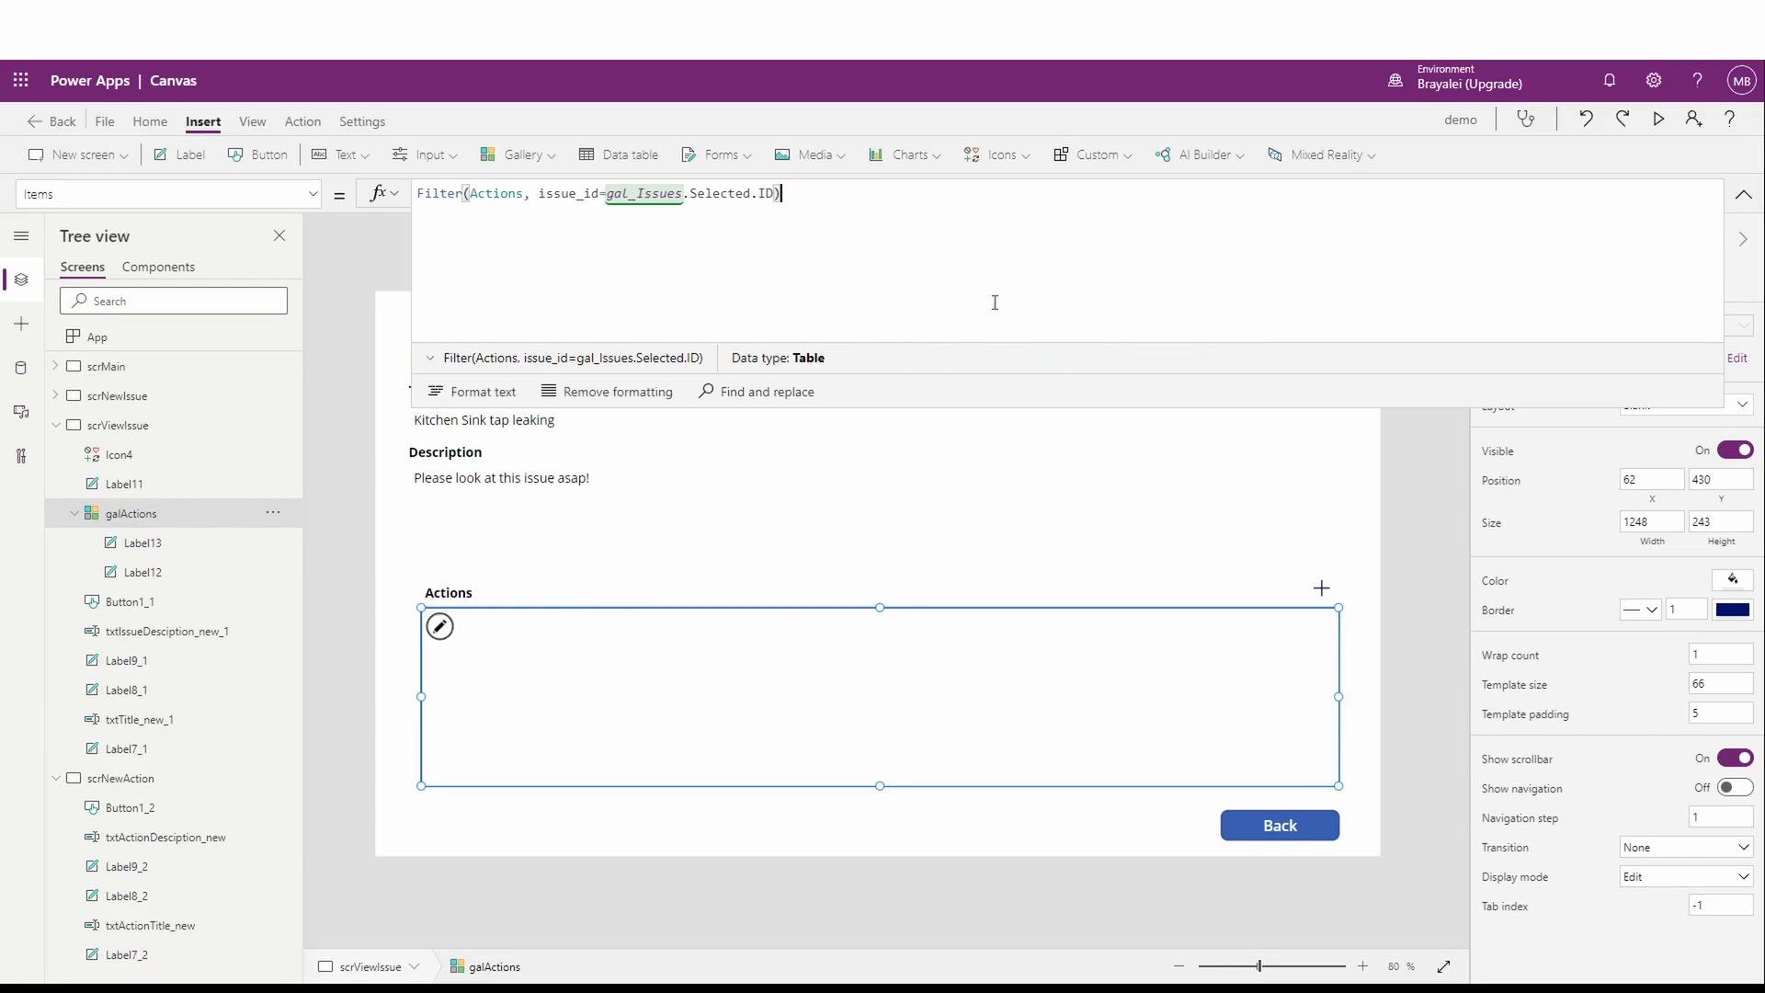